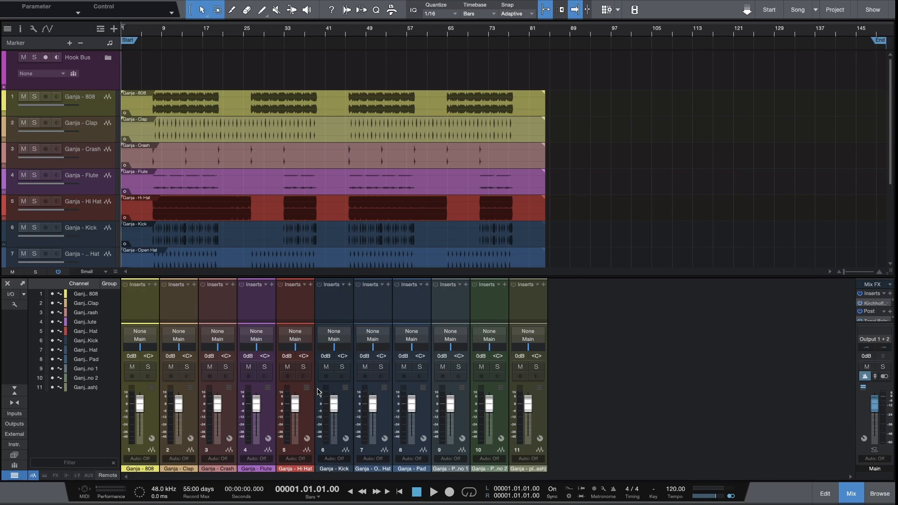
- Hide the mixer's channel list and close the mixer to show the full arrangement
click(14, 477)
click(14, 477)
click(14, 477)
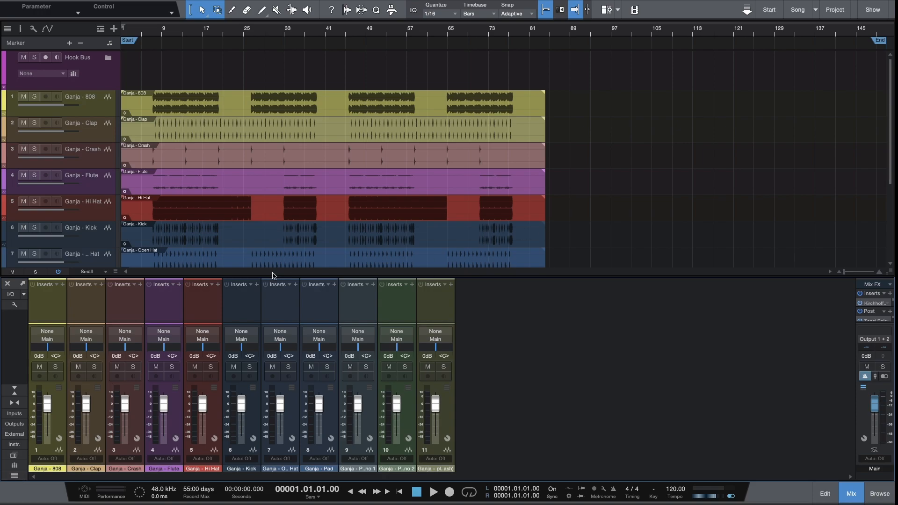
click(7, 284)
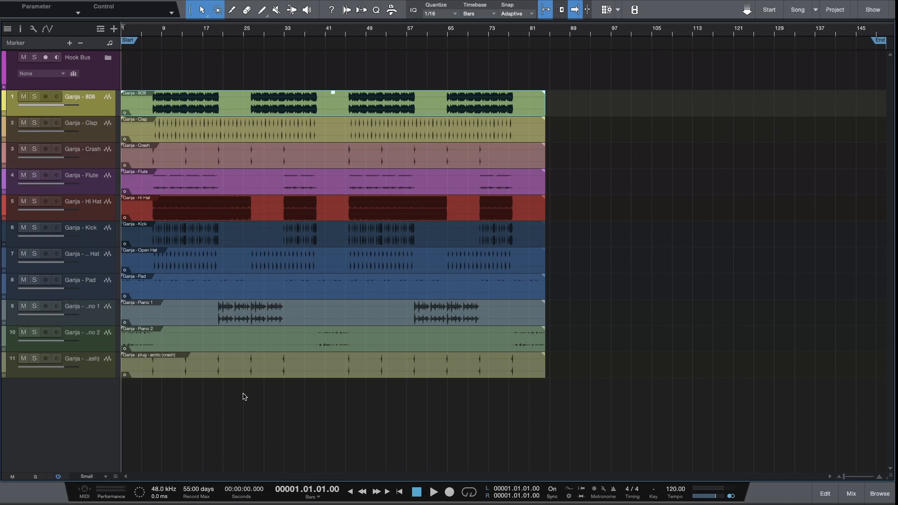
- Remove the Hook Bus folder track from the arrangement
drag(555, 456, 121, 115)
click(89, 63)
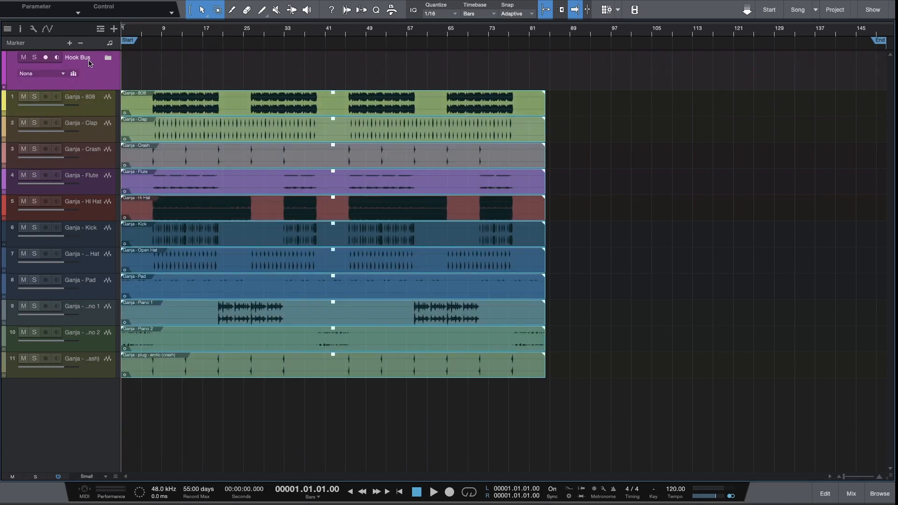
right_click(90, 62)
click(140, 109)
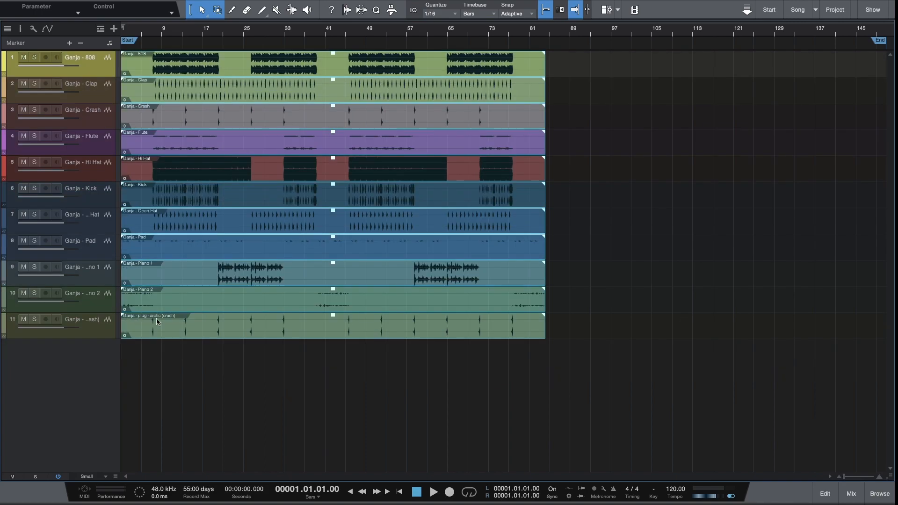
drag(317, 327, 322, 327)
key(super+z)
click(435, 407)
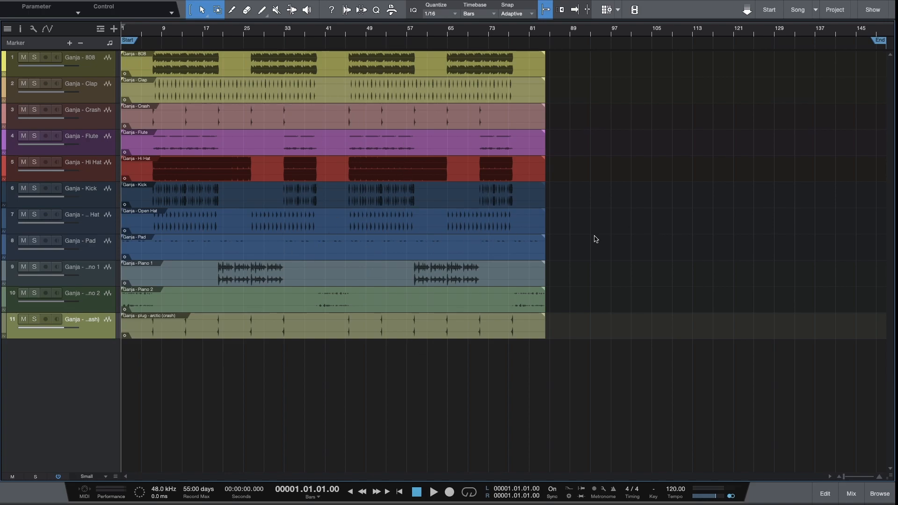
drag(843, 478, 842, 476)
click(484, 177)
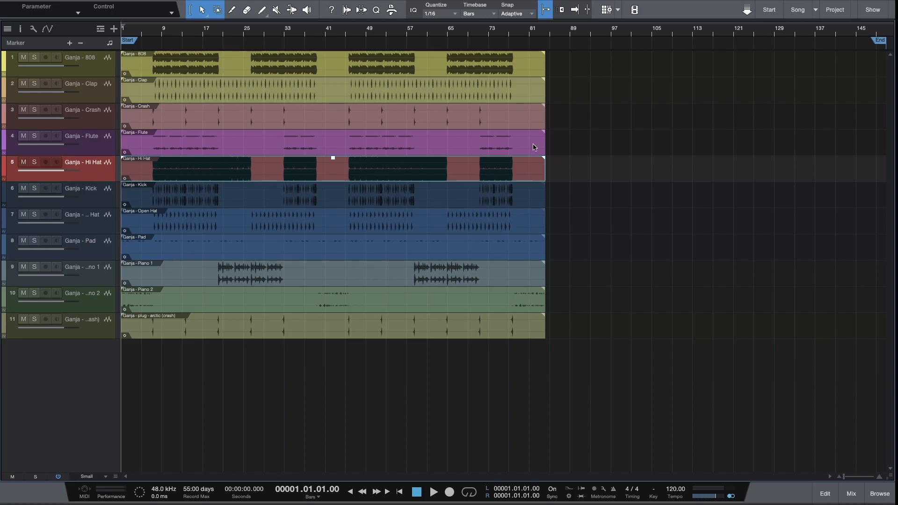
- Normalize the audio events on all eleven tracks to -12 dB with the Explore Macros set's Normalize -12dB macro
drag(580, 340, 243, 59)
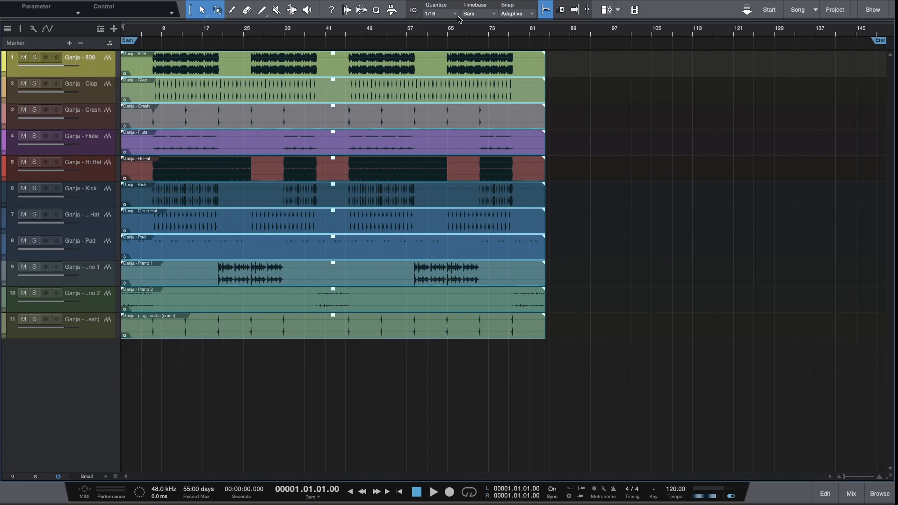
click(392, 13)
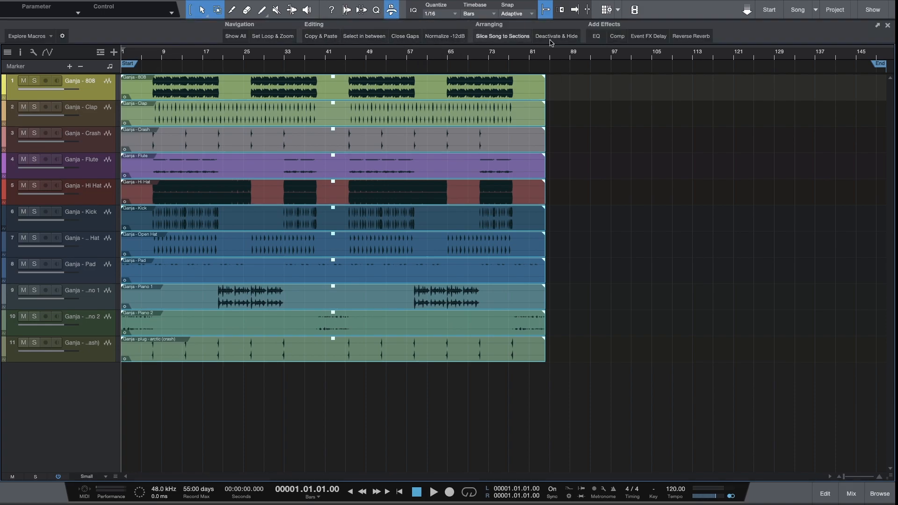
click(29, 36)
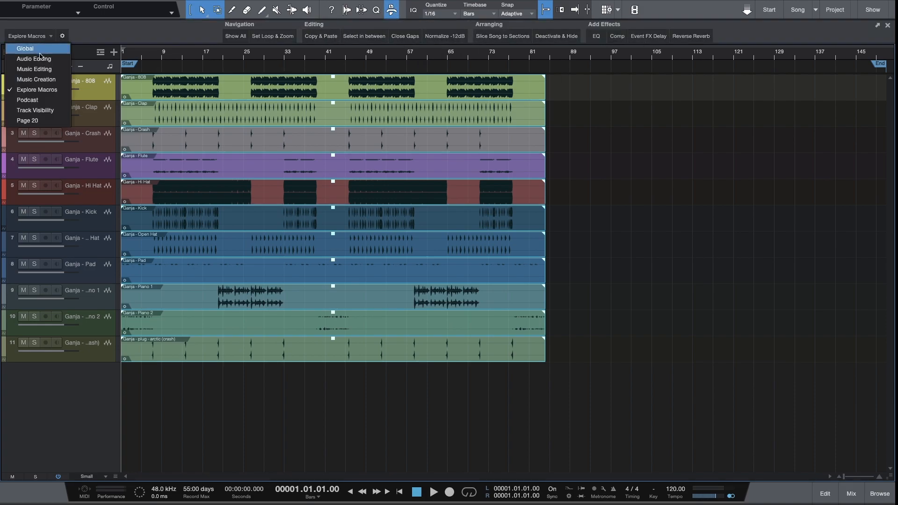
click(36, 84)
click(29, 36)
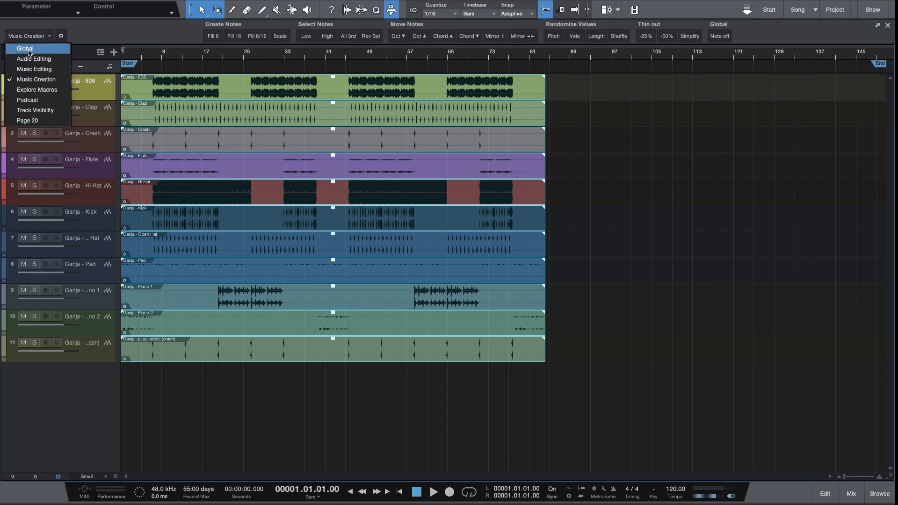
click(35, 86)
click(444, 36)
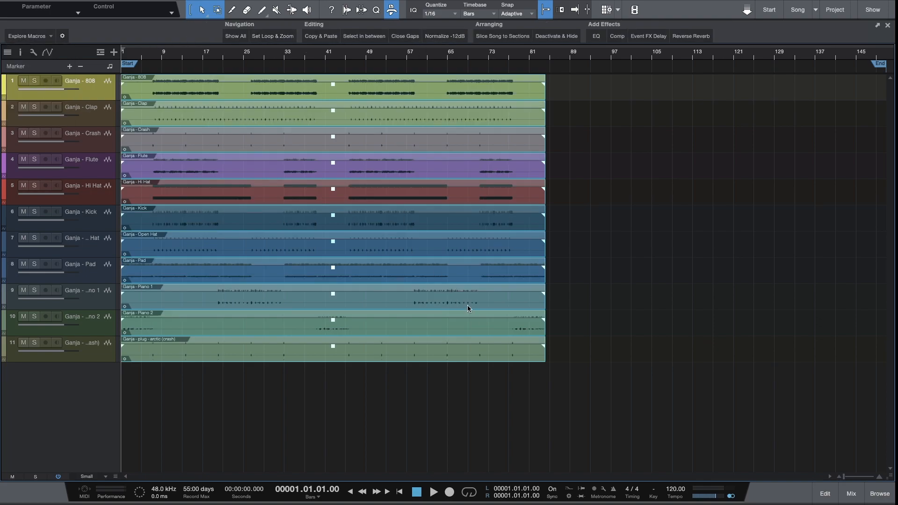
click(476, 392)
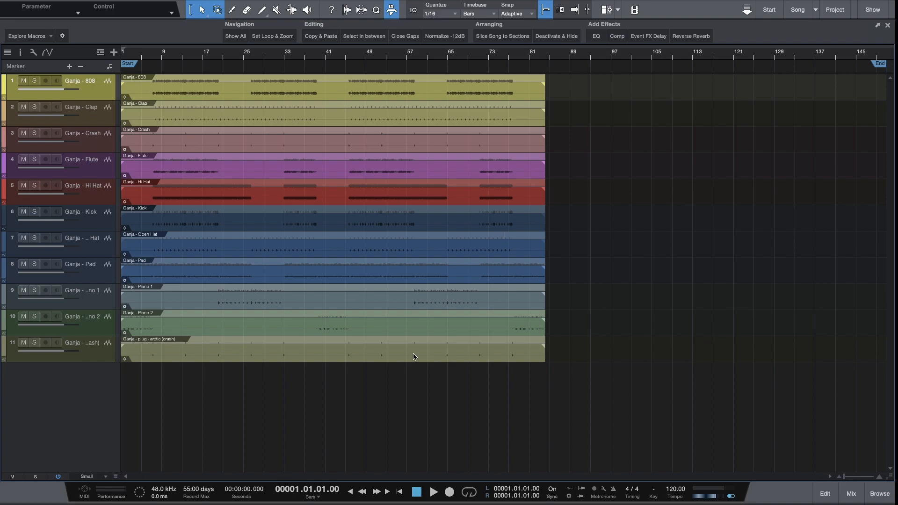
- Check the channel faders of all tracks in the mixer and close it again
drag(844, 477, 842, 476)
click(852, 495)
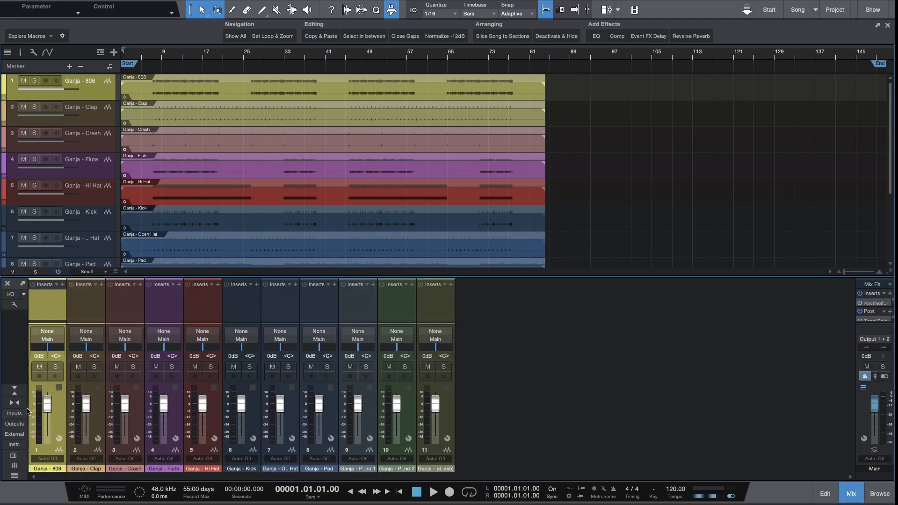
click(856, 501)
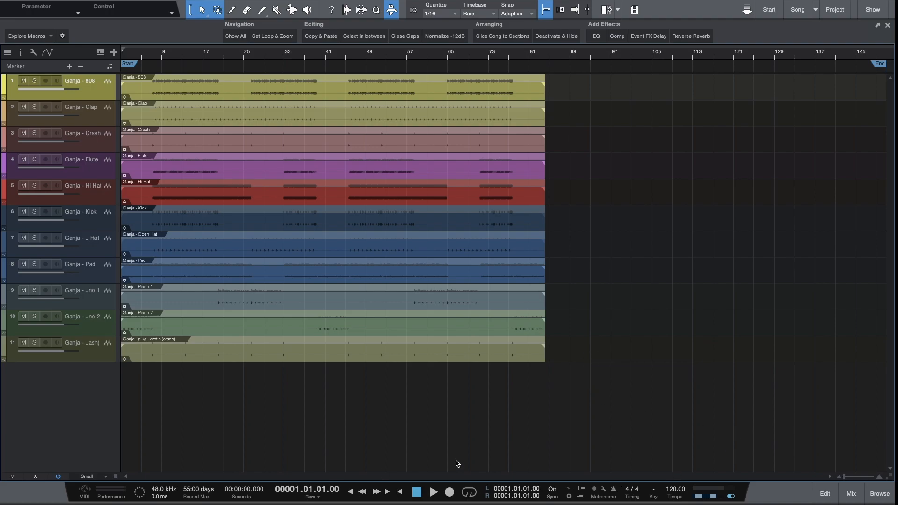
- Try the Large, Tiny and Minimal track heights and settle on Normal for all tracks
drag(844, 477, 876, 500)
click(104, 476)
click(93, 457)
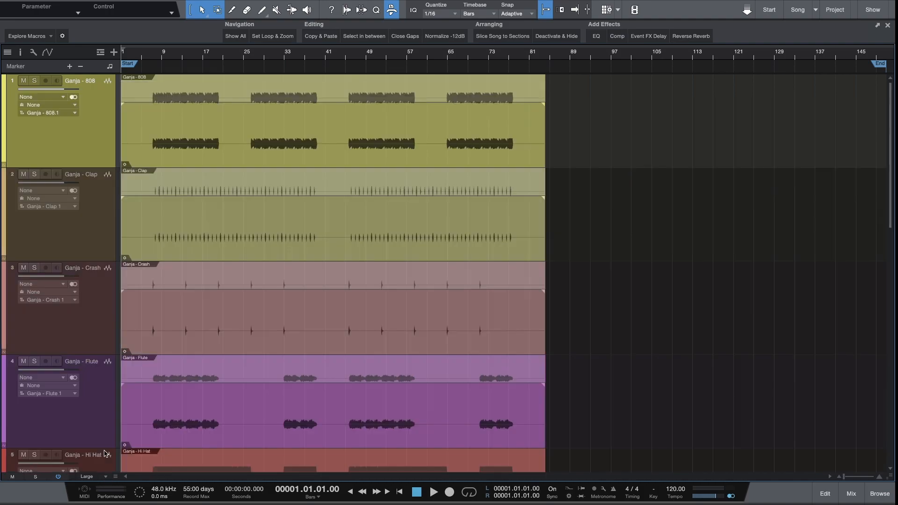
click(103, 477)
click(93, 415)
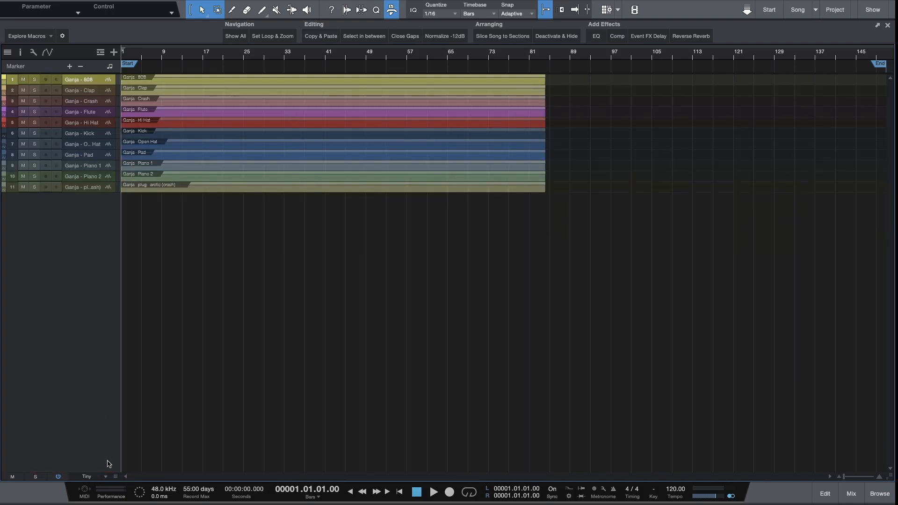
mouse_move(115, 476)
mouse_down()
mouse_move(114, 443)
mouse_move(113, 470)
mouse_up()
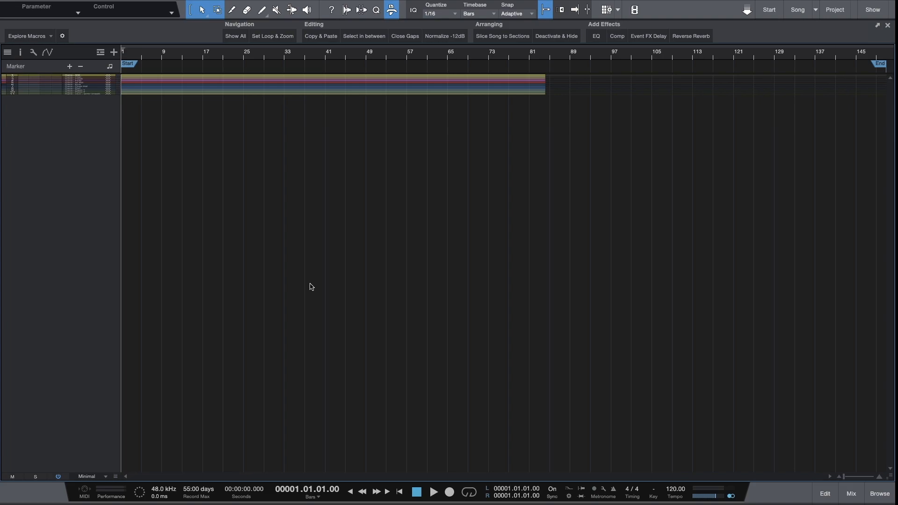
key(alt+z)
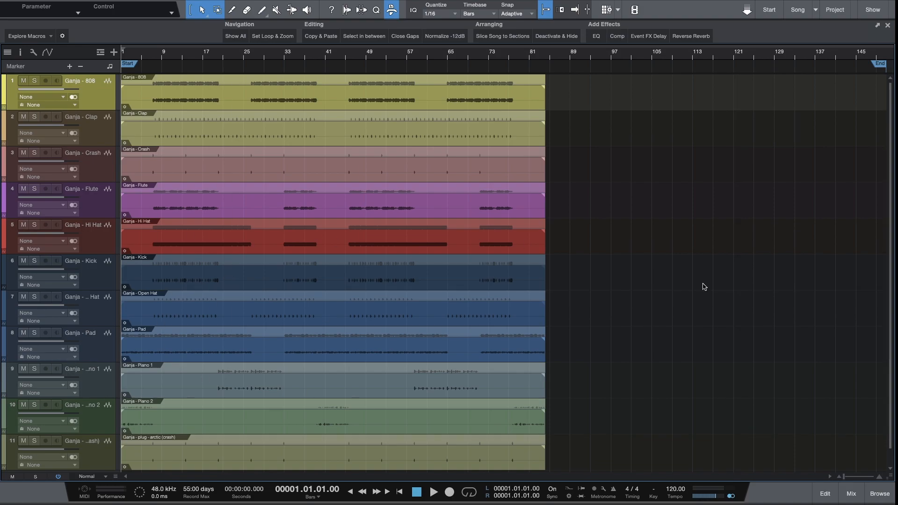
- Examine the Kick event's waveform up close at a single hit near bar 46 and return to the full arrangement
click(534, 284)
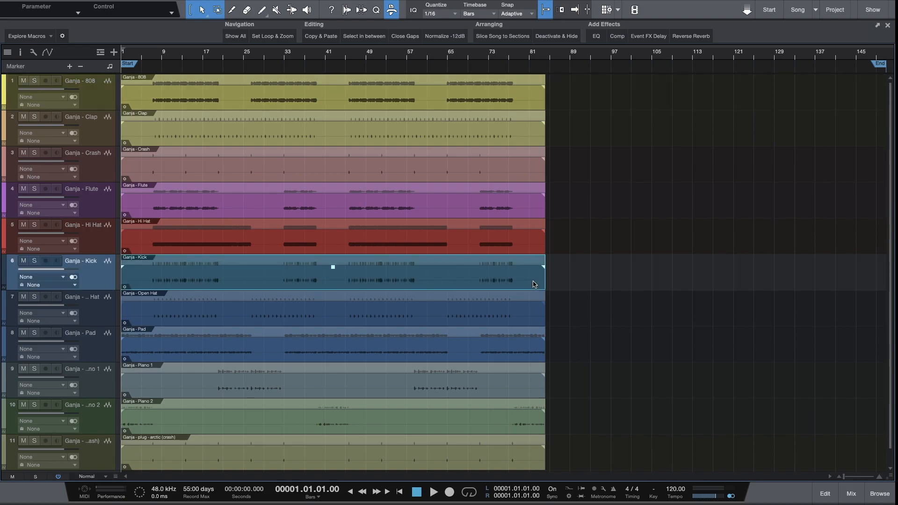
key(z)
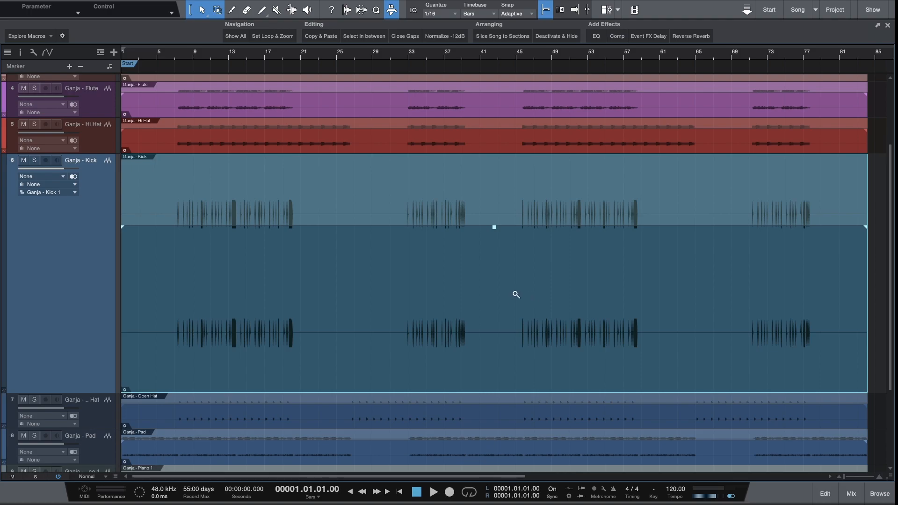
drag(515, 293, 550, 285)
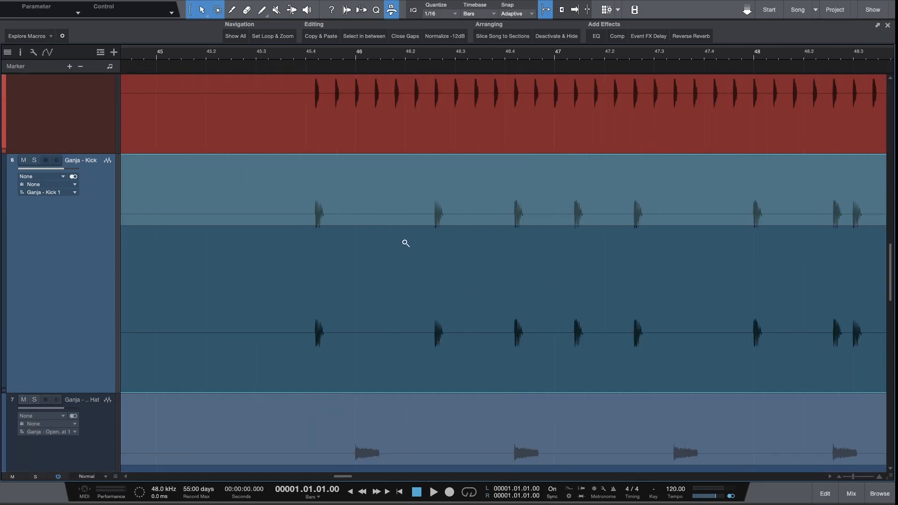
drag(417, 245, 529, 277)
drag(208, 231, 290, 241)
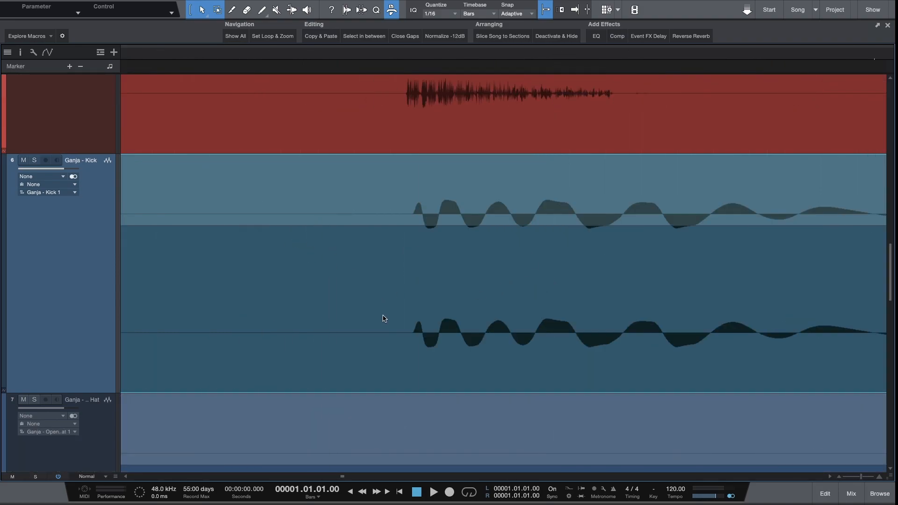
alt+super+click(403, 335)
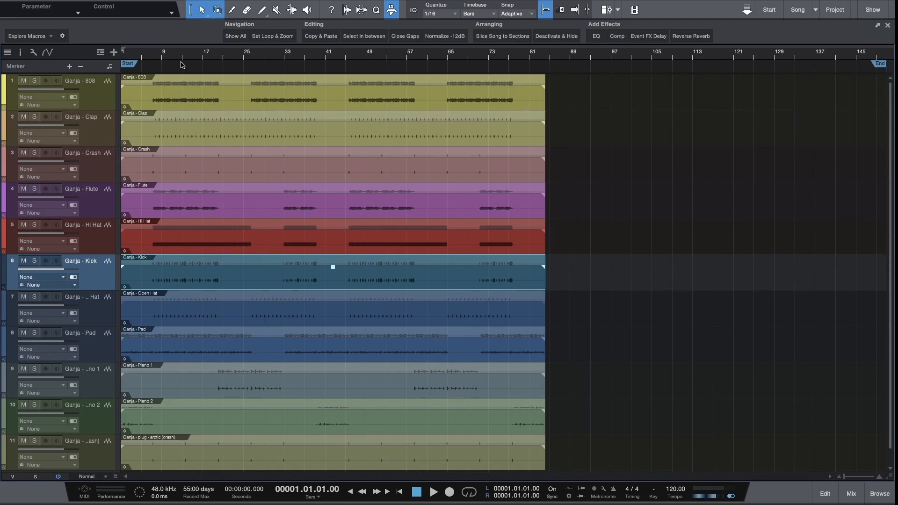
click(100, 52)
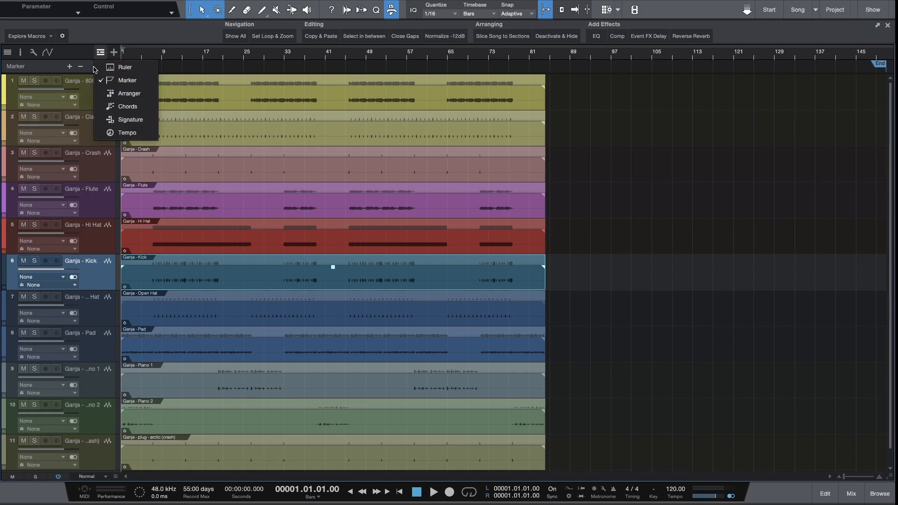
click(166, 38)
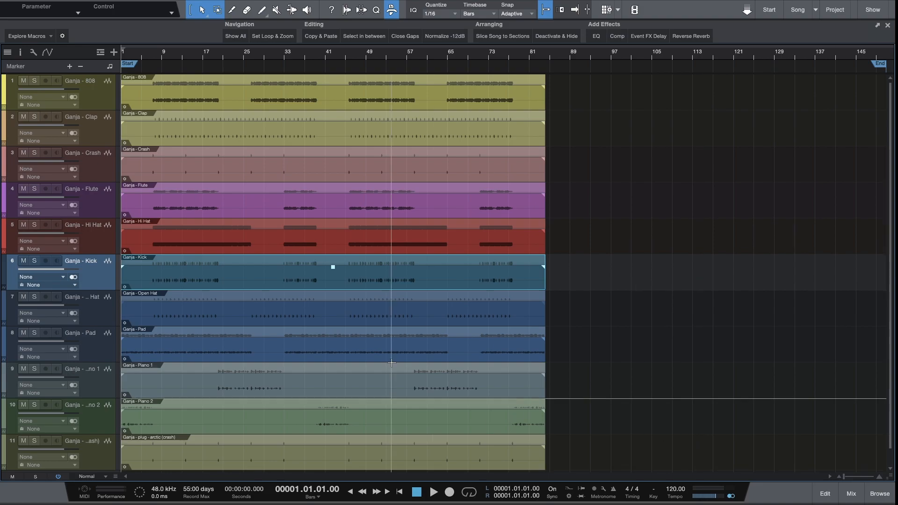
click(635, 278)
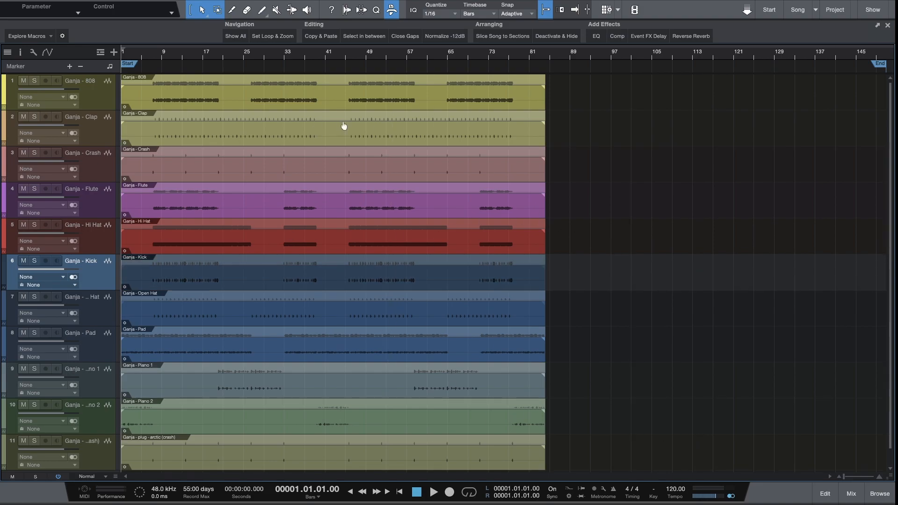
- Examine the 808 event's file tempo, speedup, transpose and tune settings
right_click(353, 103)
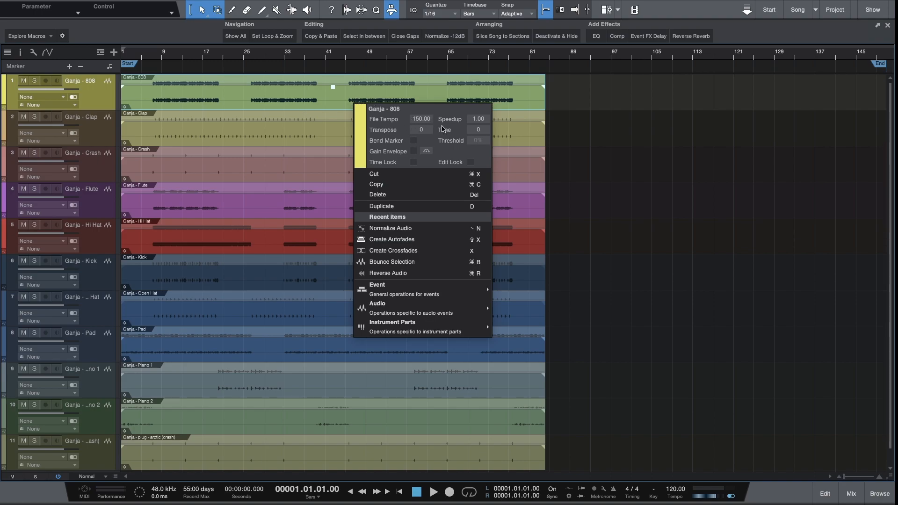
click(305, 99)
right_click(305, 99)
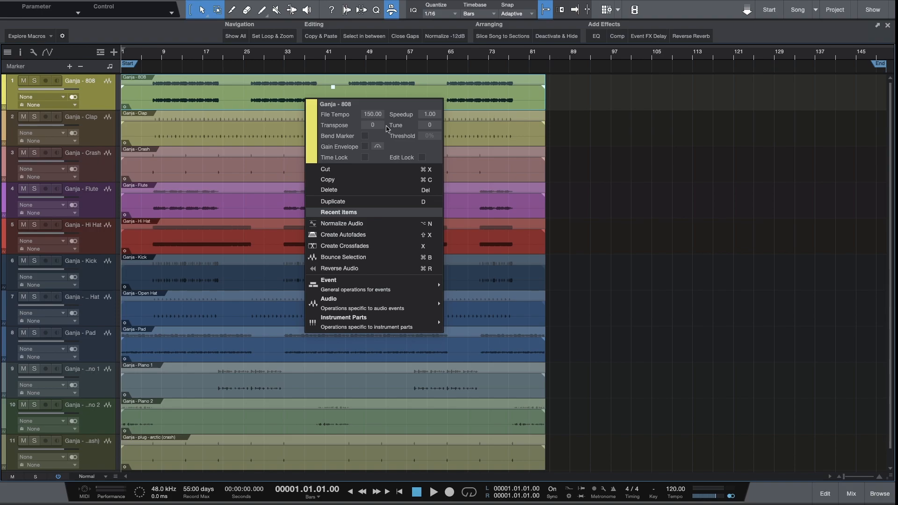
click(730, 238)
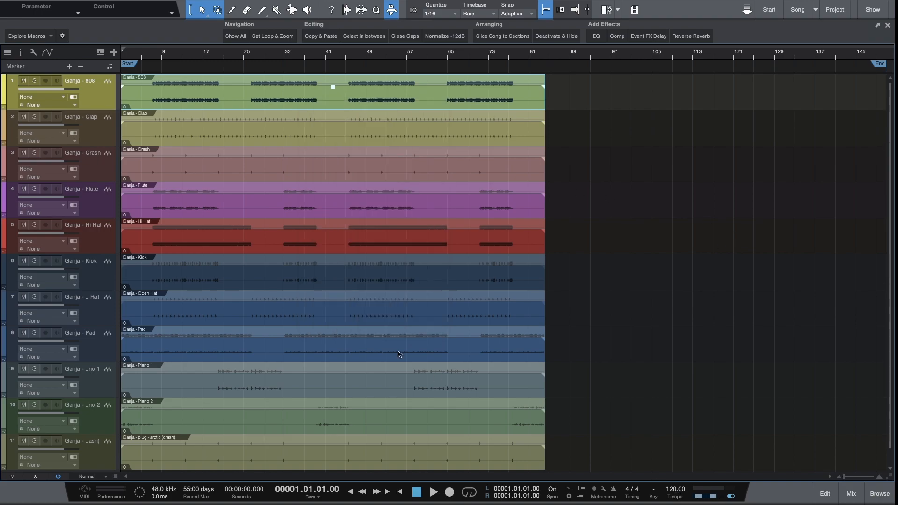
- Select all eleven tracks and set their tempo mode to Don't follow
scroll(105, 438, down, 1)
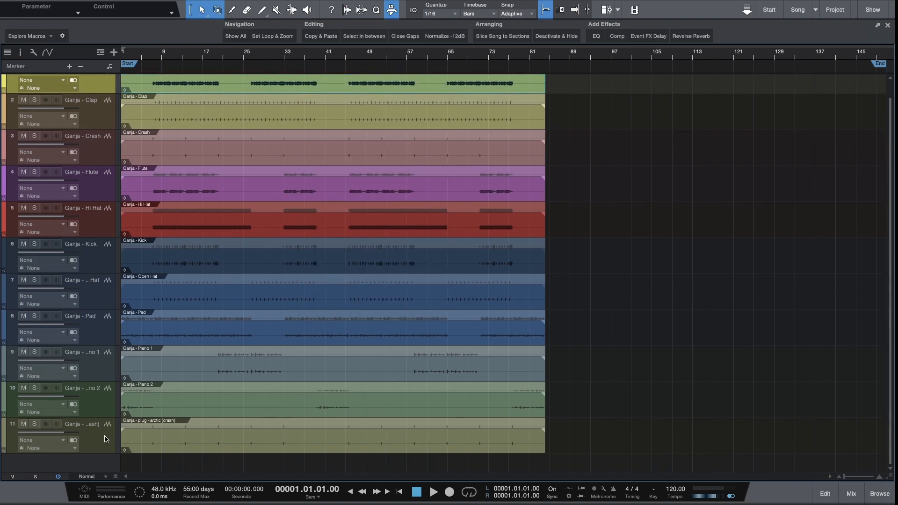
scroll(116, 402, up, 1)
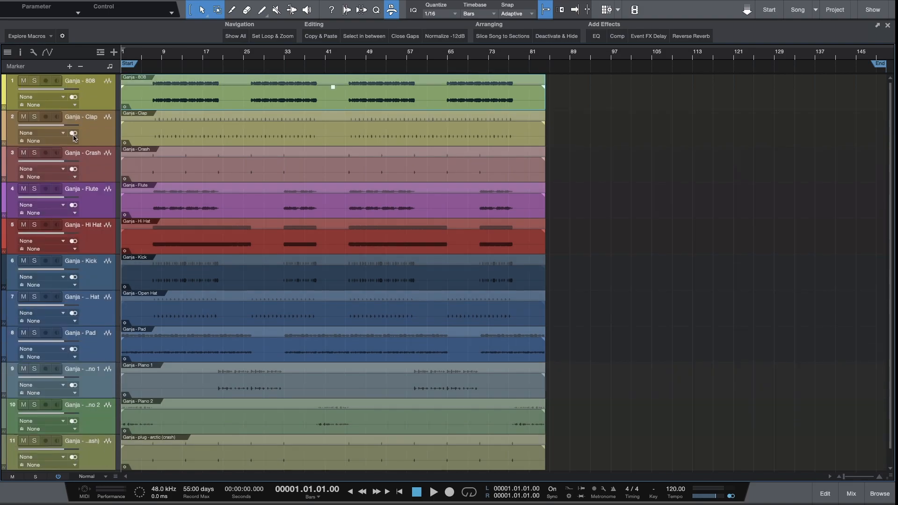
click(20, 52)
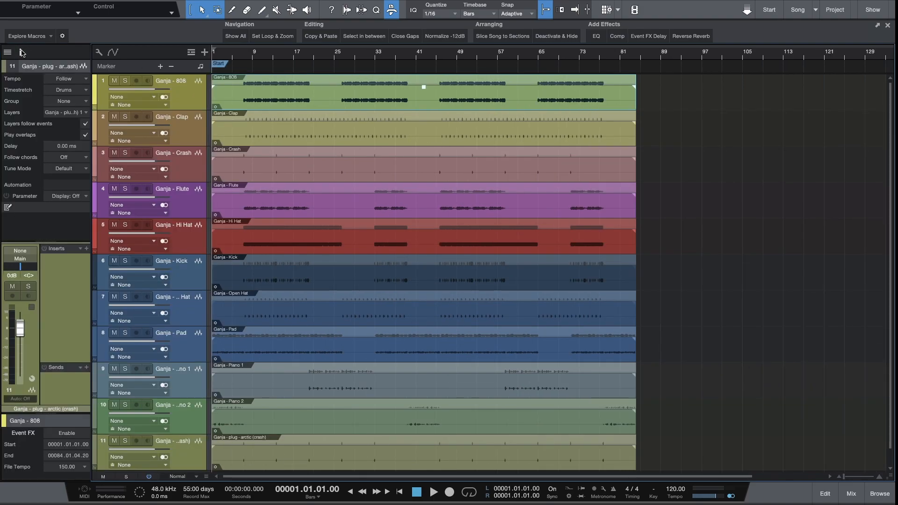
scroll(191, 386, down, 1)
scroll(191, 387, up, 1)
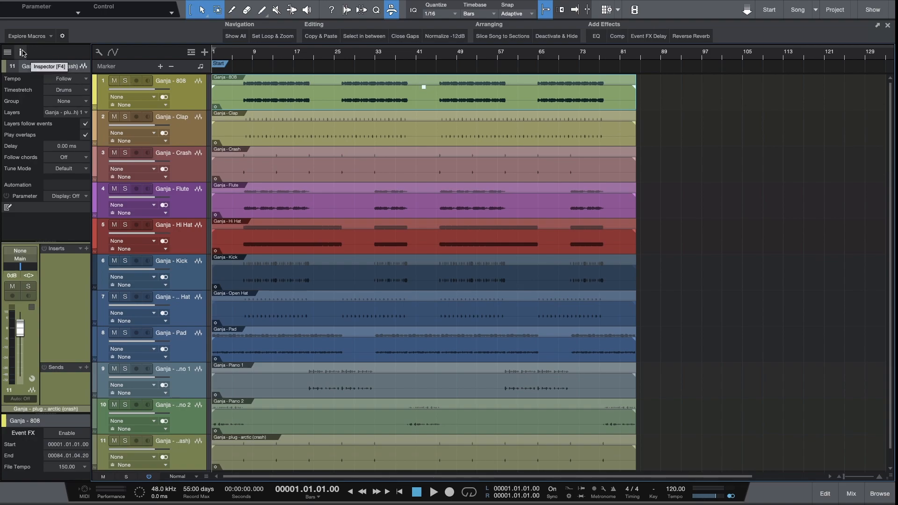
click(67, 81)
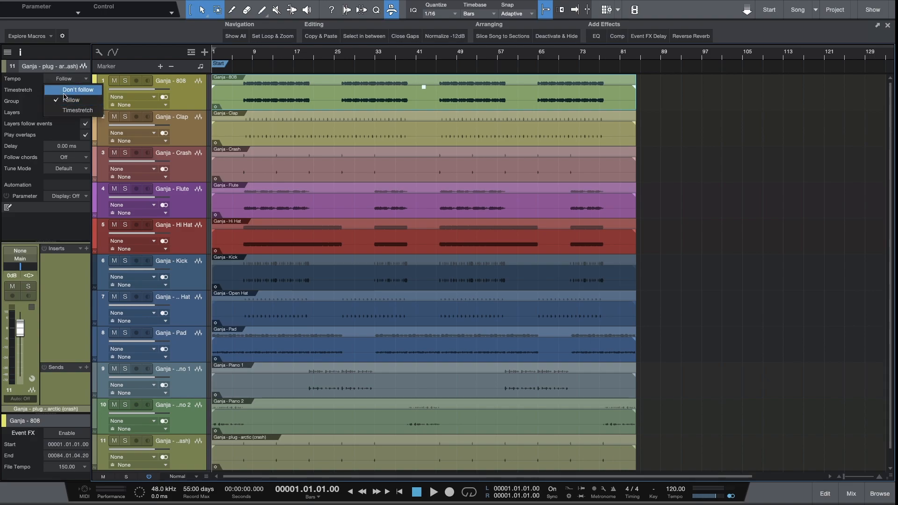
click(64, 96)
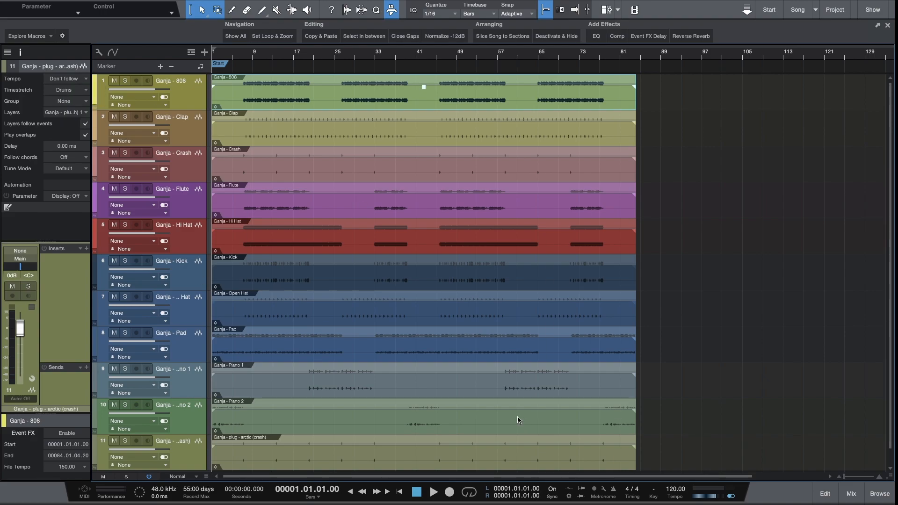
- Set the song tempo to 150 BPM
scroll(517, 417, down, 1)
scroll(517, 417, up, 1)
double_click(674, 490)
text(150)
key(Return)
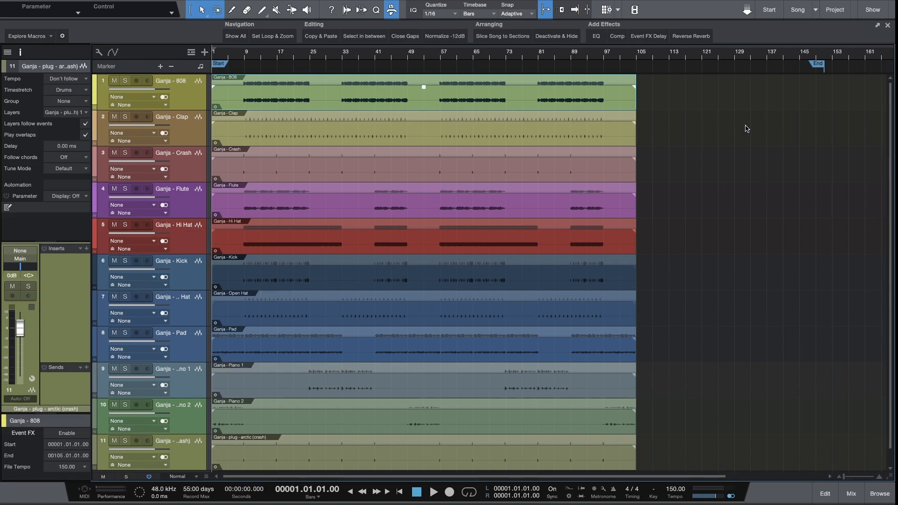
- Move the End marker to bar 105, where the audio events finish, and fit the whole arrangement in view
click(746, 105)
drag(816, 66, 630, 66)
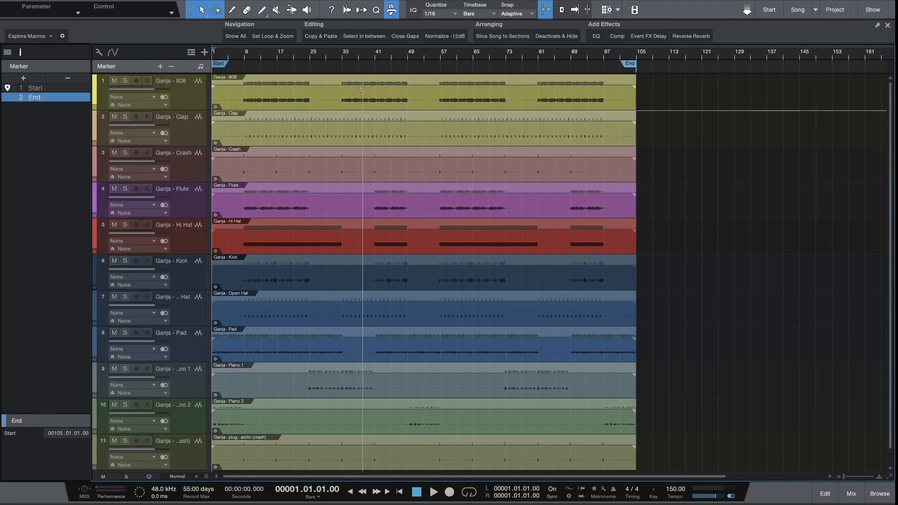
key(alt+z)
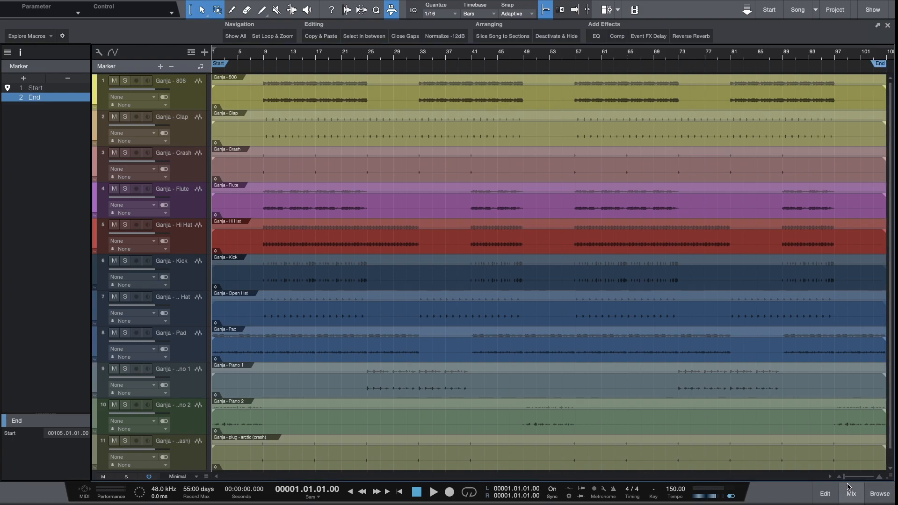
drag(847, 477, 724, 470)
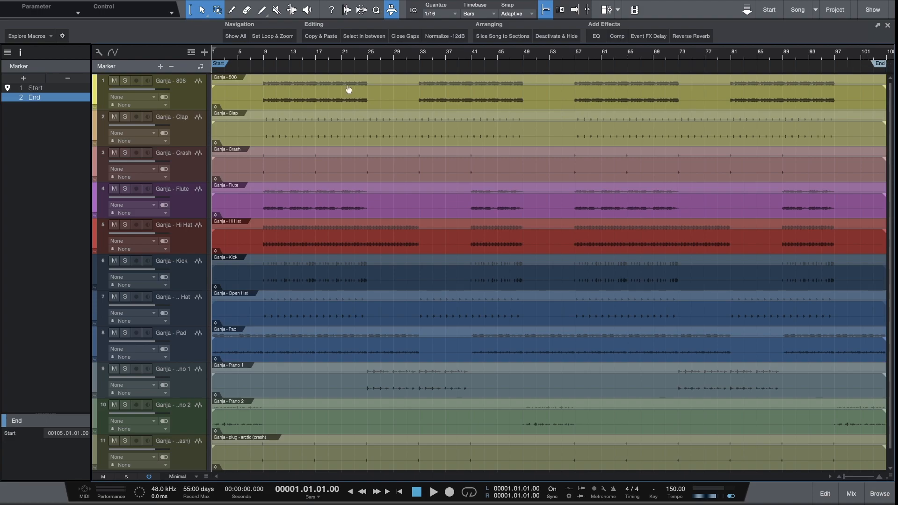
- Try the End marker at bar 55 and bring it back to the end of the events at bar 105
drag(625, 83, 547, 78)
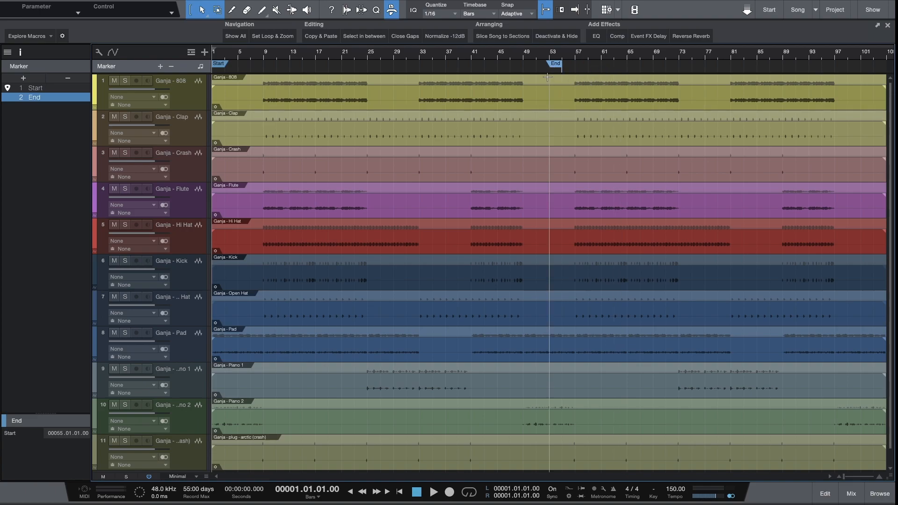
click(860, 108)
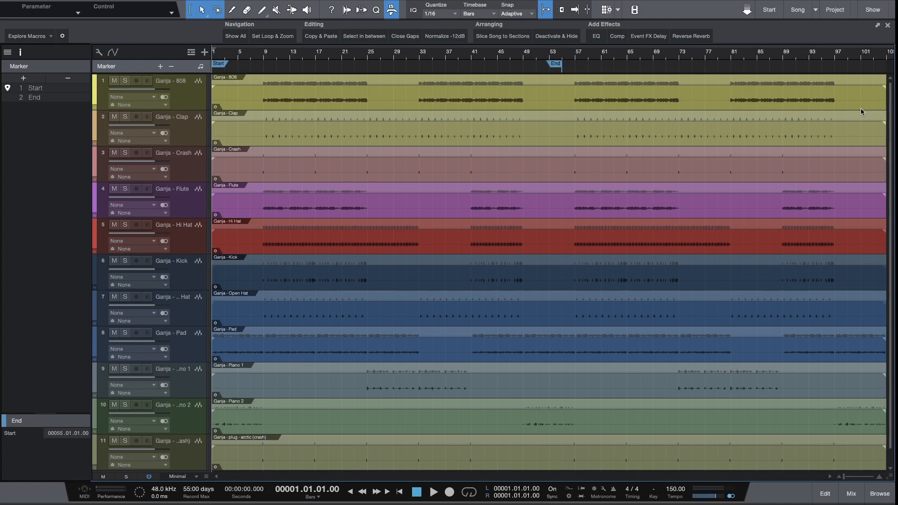
click(768, 64)
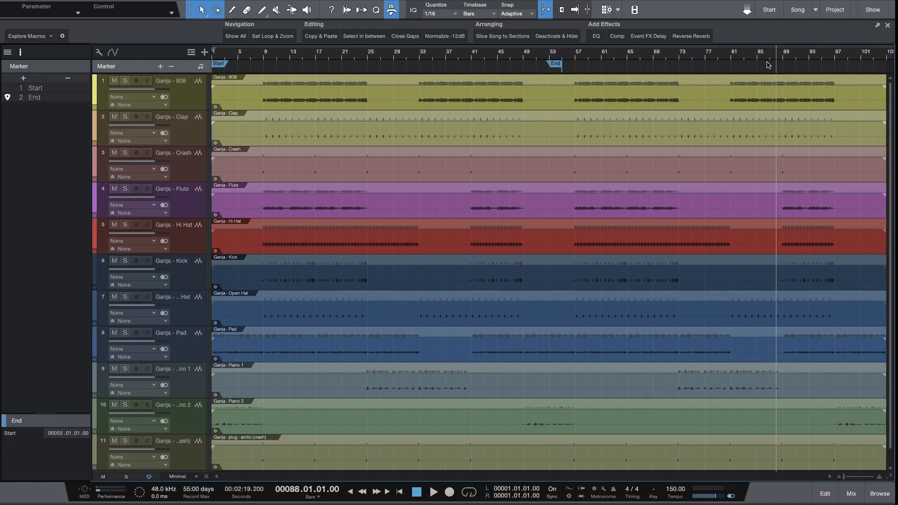
drag(555, 65, 892, 69)
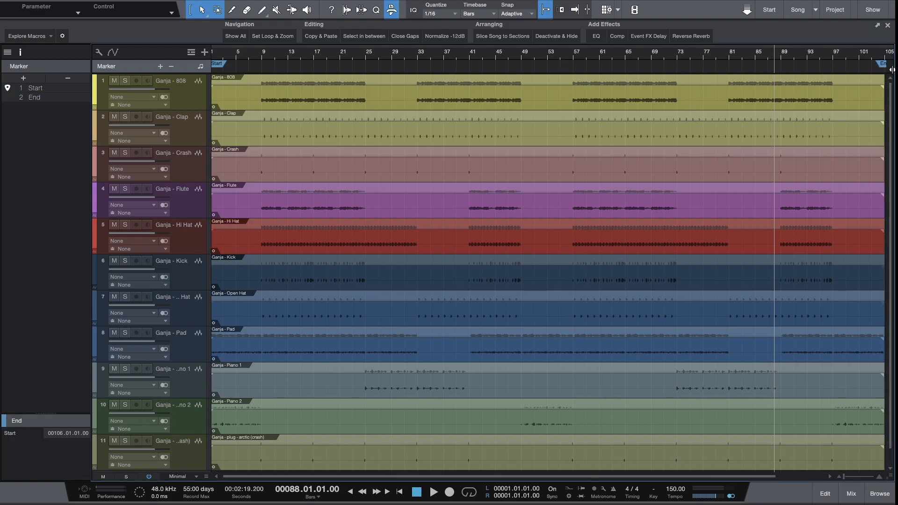
drag(887, 66, 883, 69)
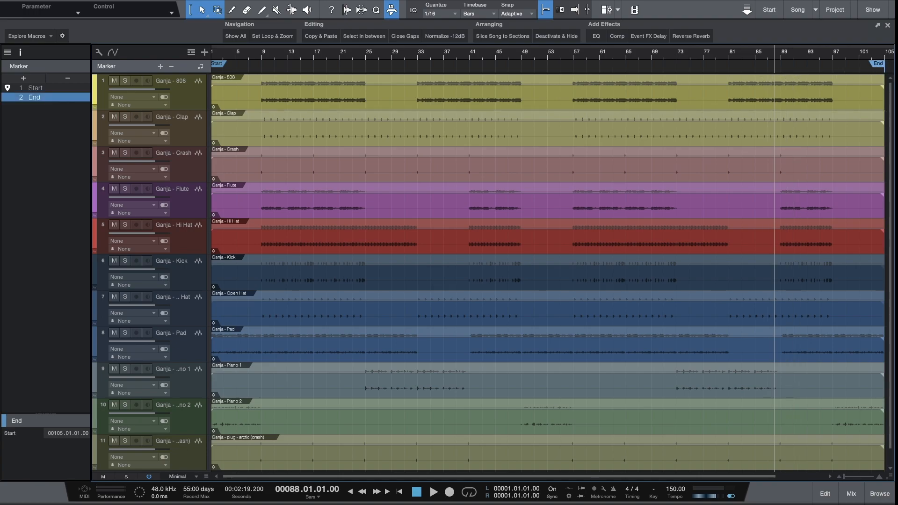
- Move the End marker past the end of the events to bar 114
scroll(890, 68, right, 3)
drag(819, 65, 875, 73)
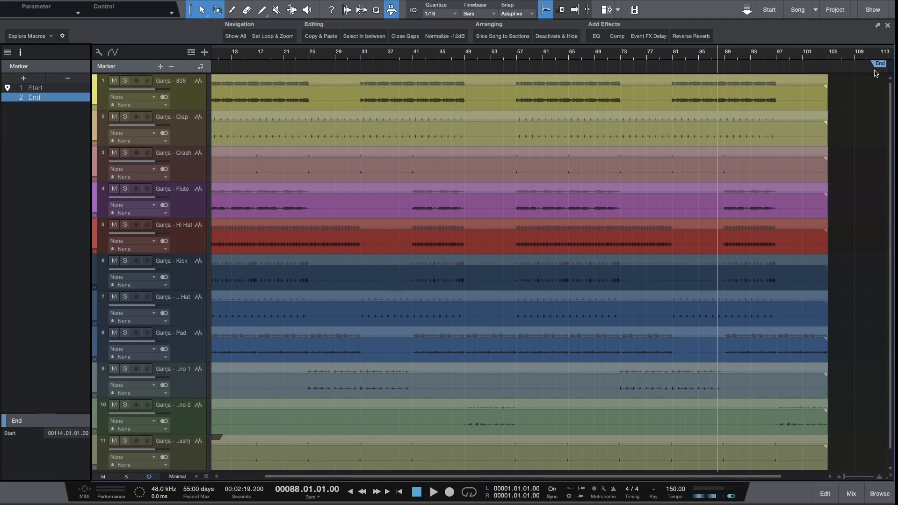
click(875, 71)
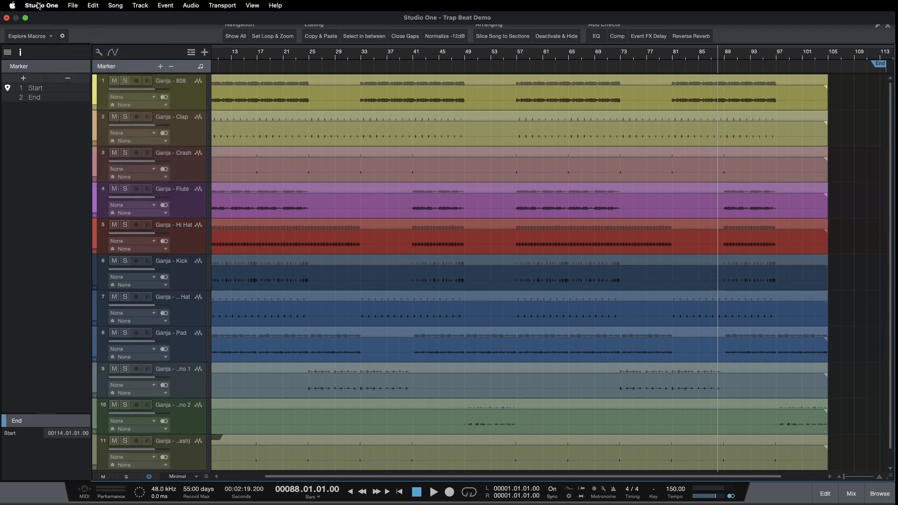
- Look up the command assigned to F19 in the keyboard shortcut preferences and leave without changes
click(40, 5)
click(49, 45)
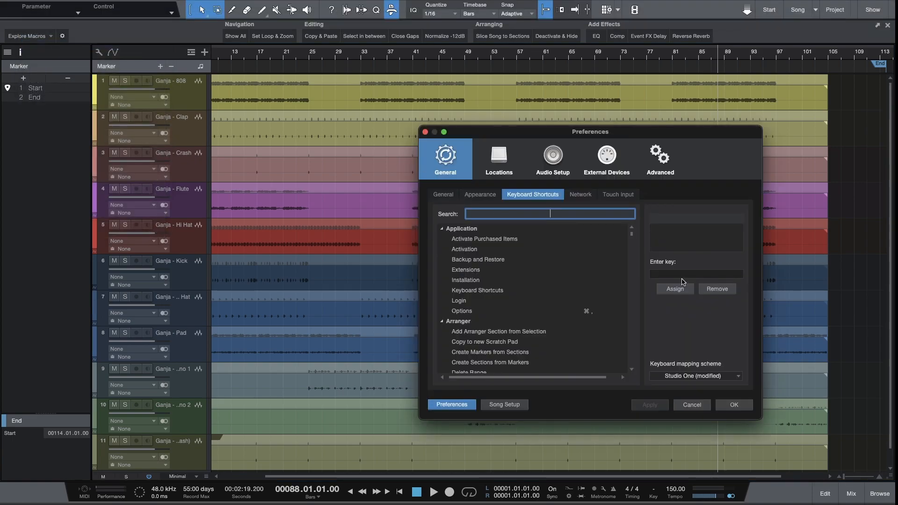
click(685, 277)
key(F19)
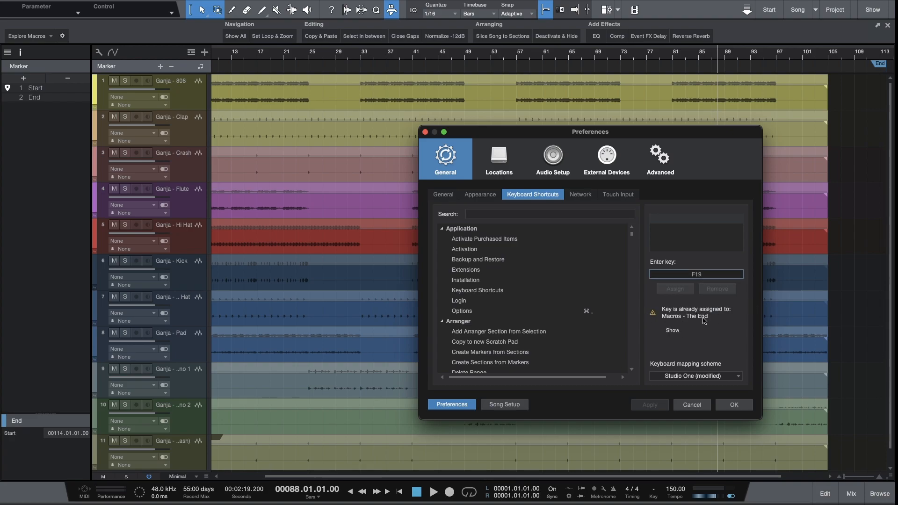
click(673, 331)
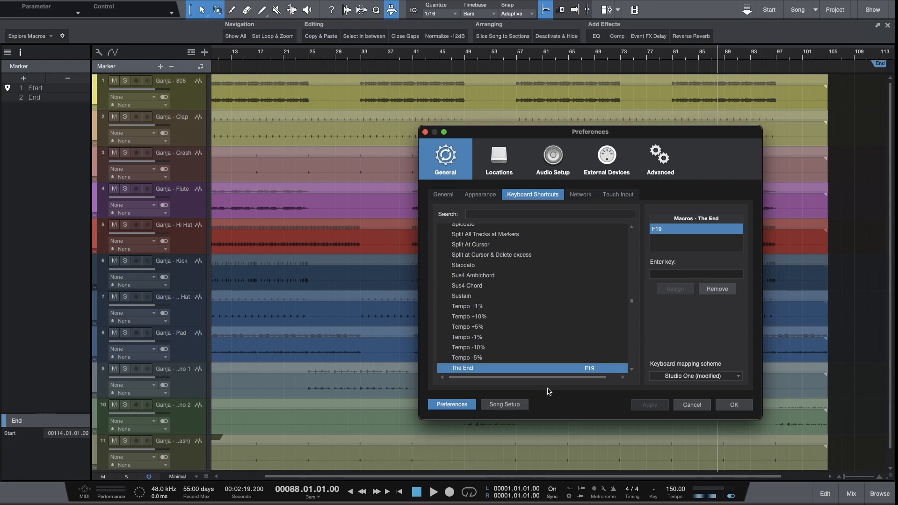
drag(592, 377, 622, 373)
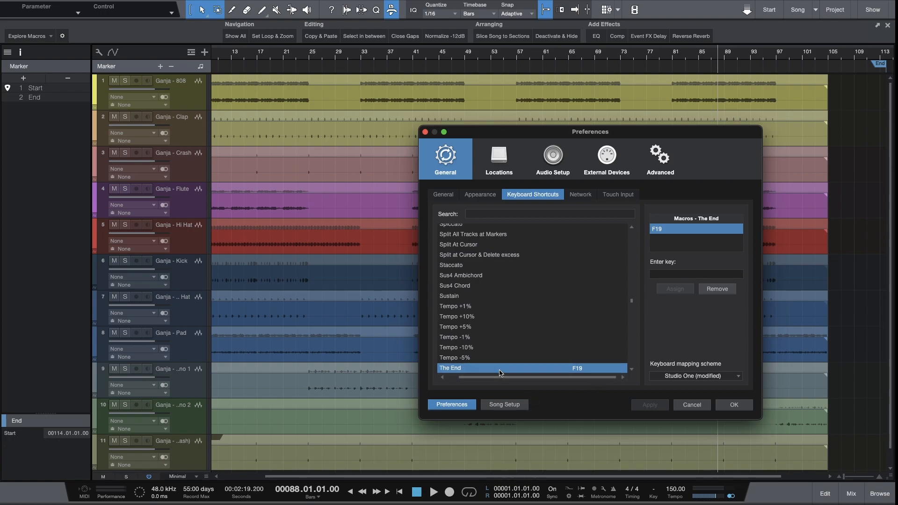
click(605, 367)
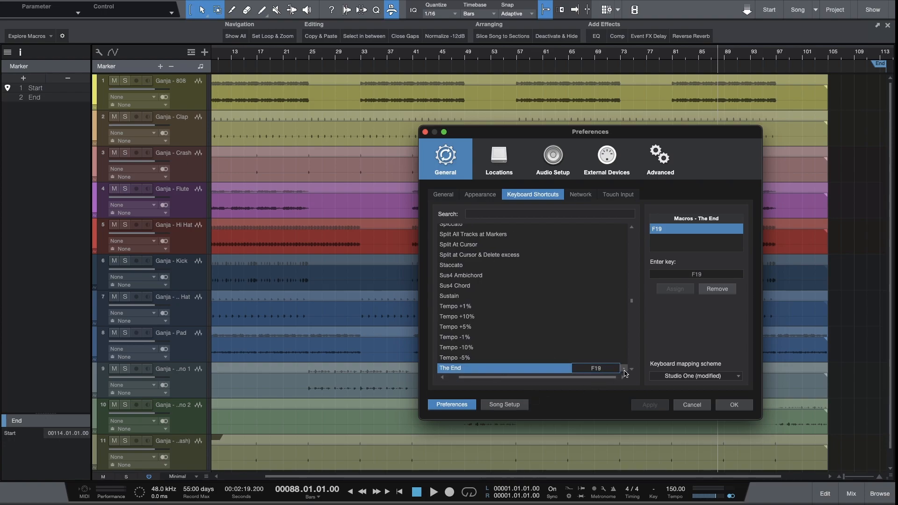
drag(609, 377, 608, 381)
click(699, 409)
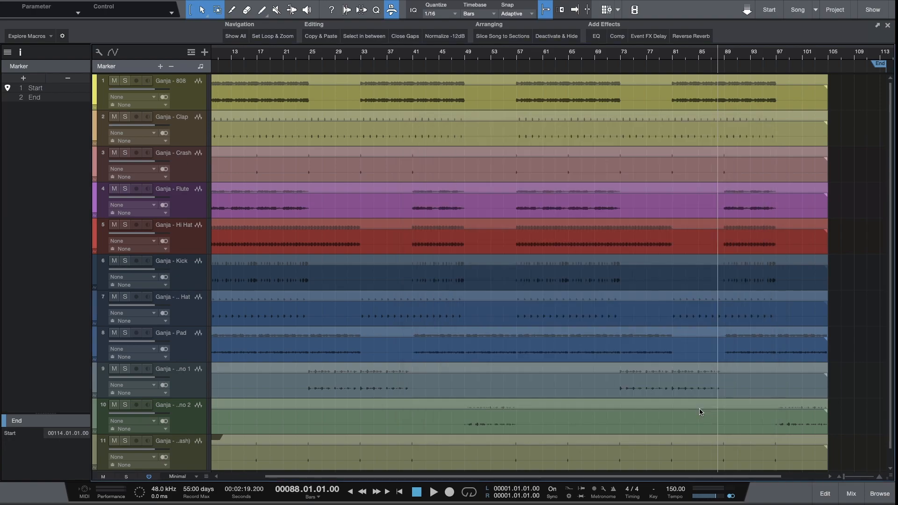
- Move the End marker from bar 114 to the end of the events at bar 105 and hide the inspector
drag(880, 64, 825, 66)
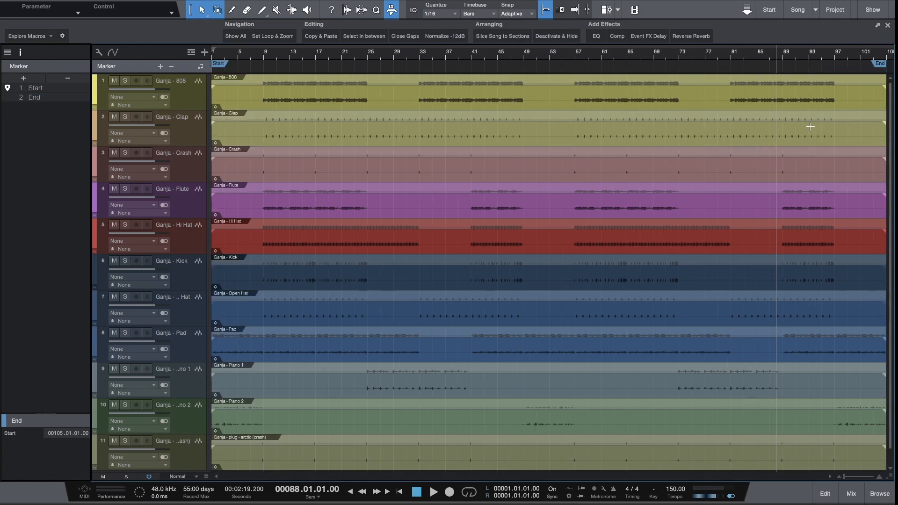
click(20, 52)
scroll(667, 258, down, 1)
scroll(678, 265, up, 1)
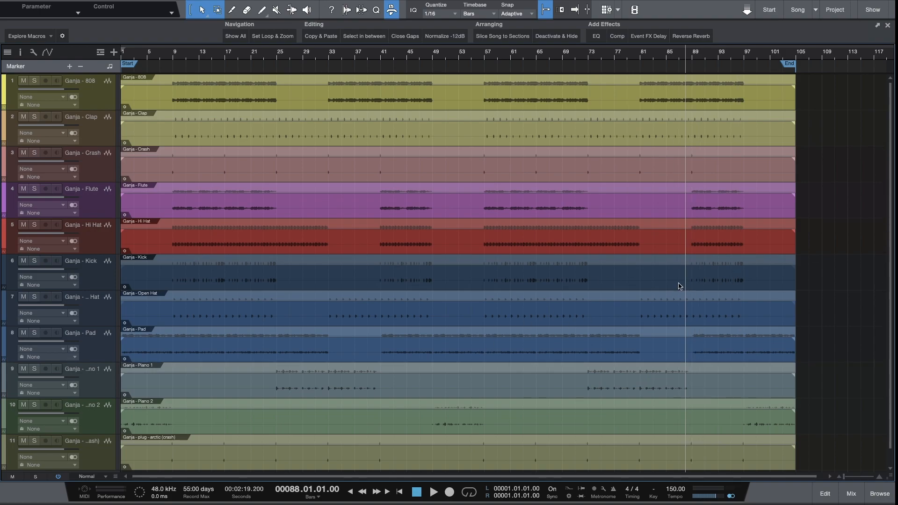
click(174, 53)
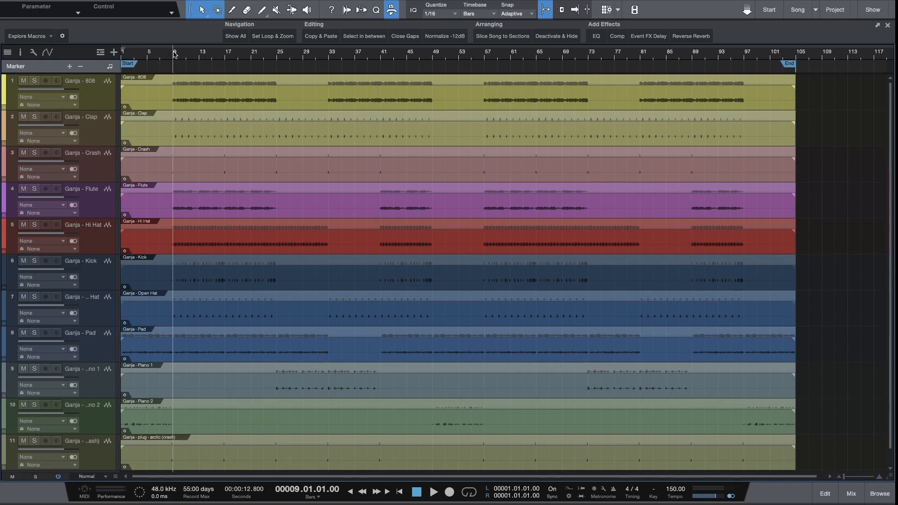
click(850, 496)
click(850, 496)
drag(823, 466, 395, 77)
click(857, 466)
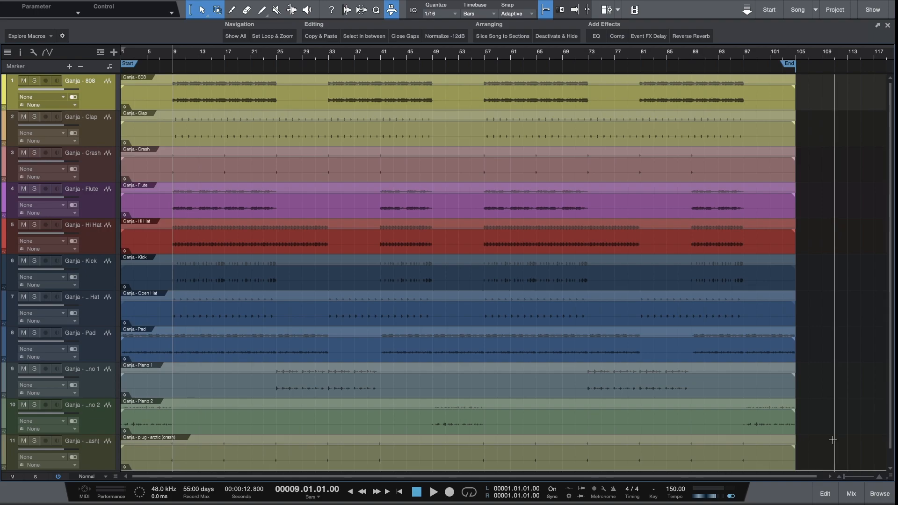
- Play the song from the start with the full arrangement fitted, and show the mixer in its small console view
key(Home)
key(space)
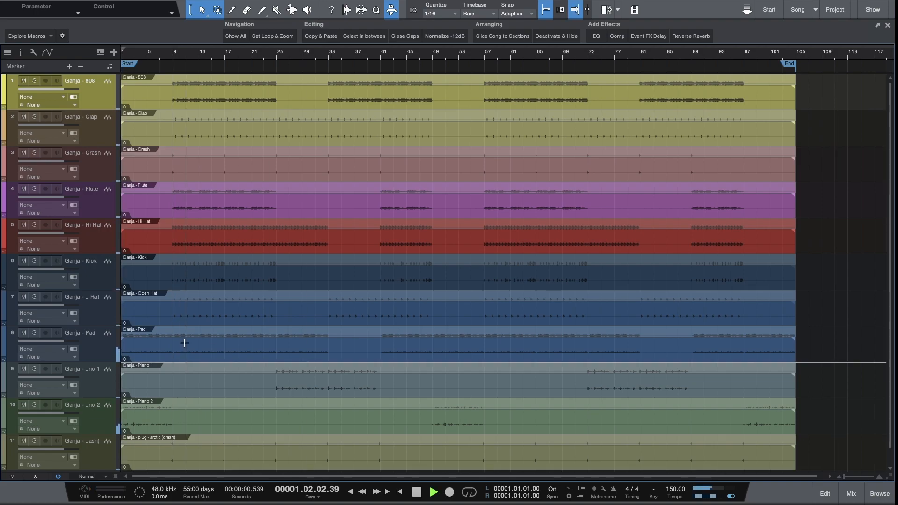
key(alt+z)
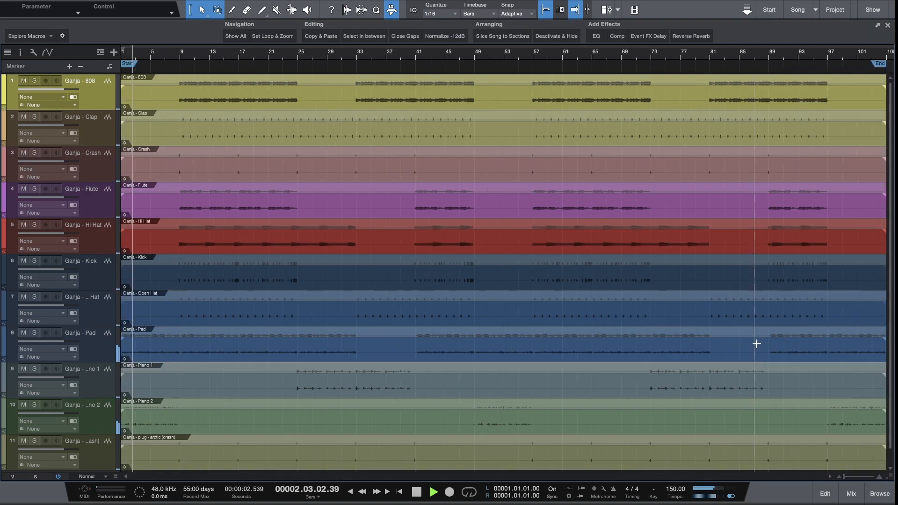
click(847, 492)
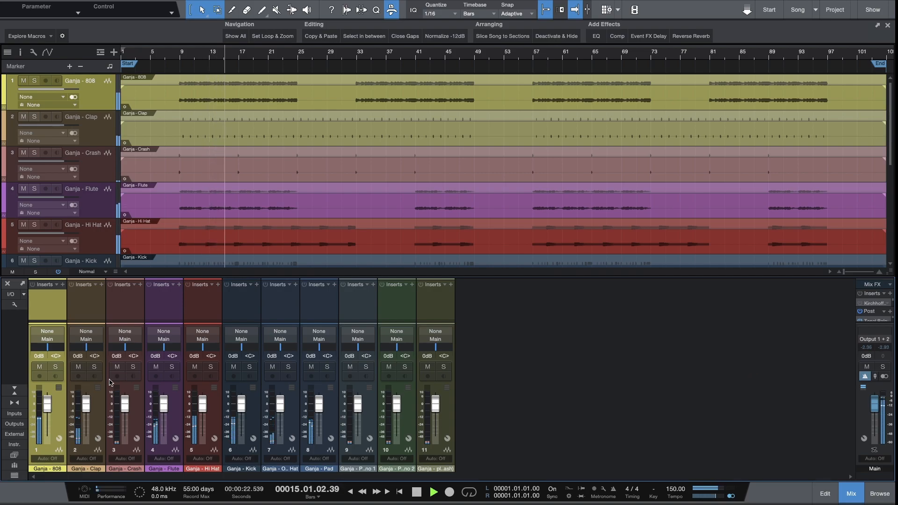
click(14, 390)
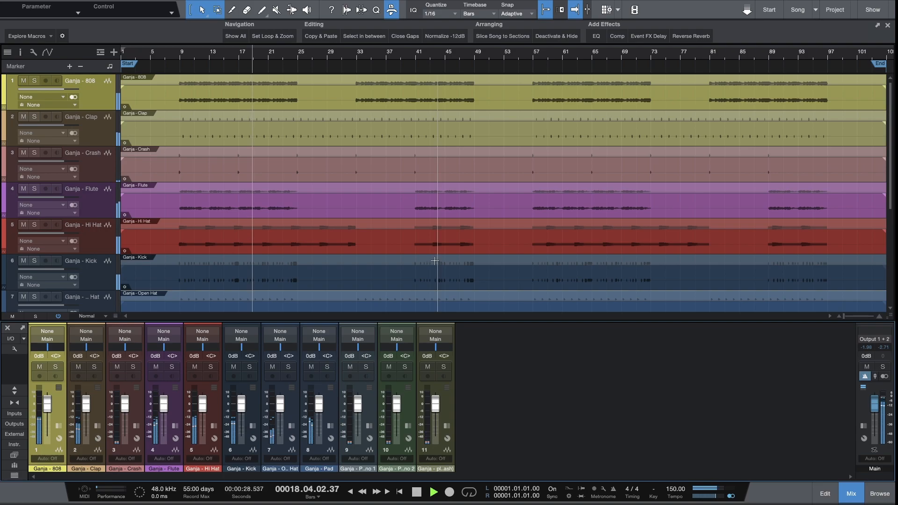
- Review all eleven tracks in the arrangement while listening to the song, stop playback and look through the tracks again
scroll(435, 257, down, 5)
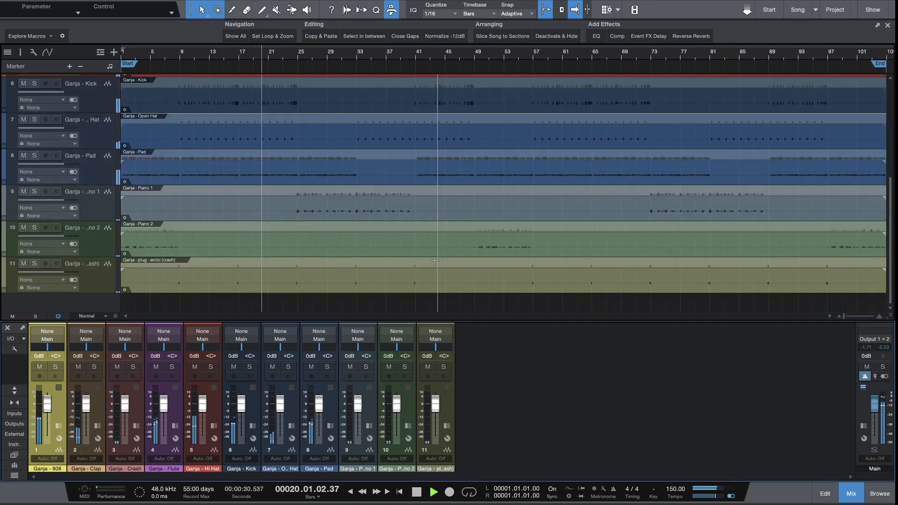
scroll(434, 260, up, 5)
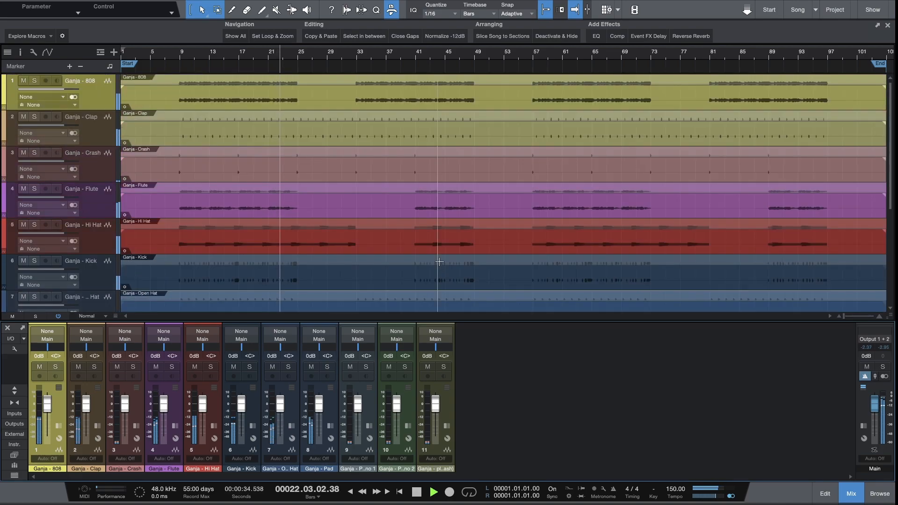
scroll(439, 264, down, 2)
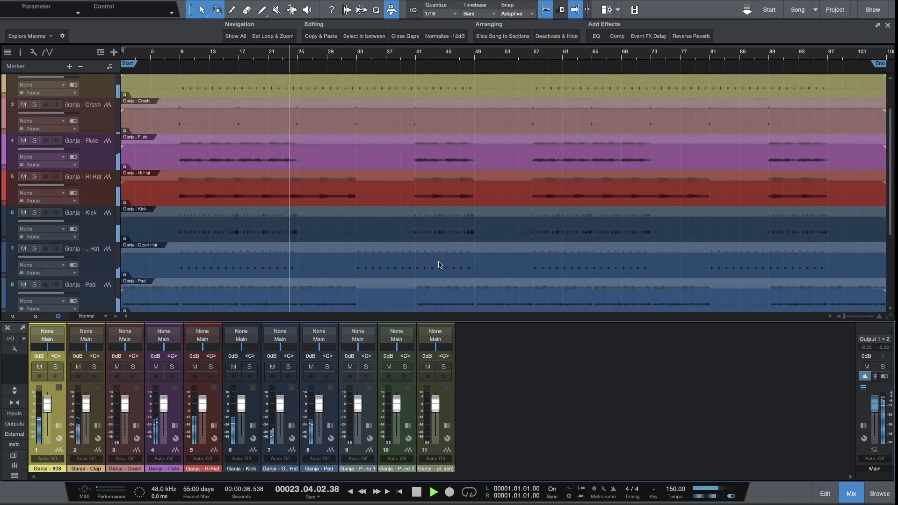
scroll(439, 265, down, 1)
scroll(438, 264, down, 4)
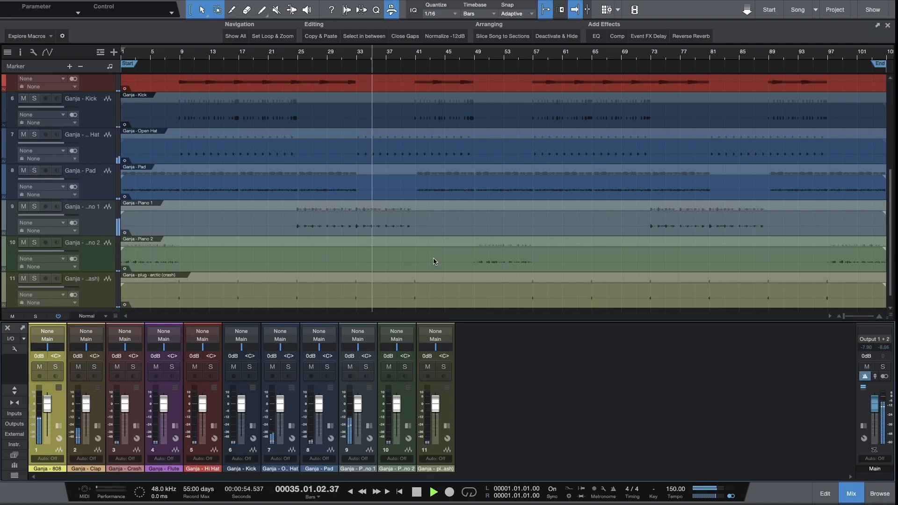
scroll(433, 261, up, 4)
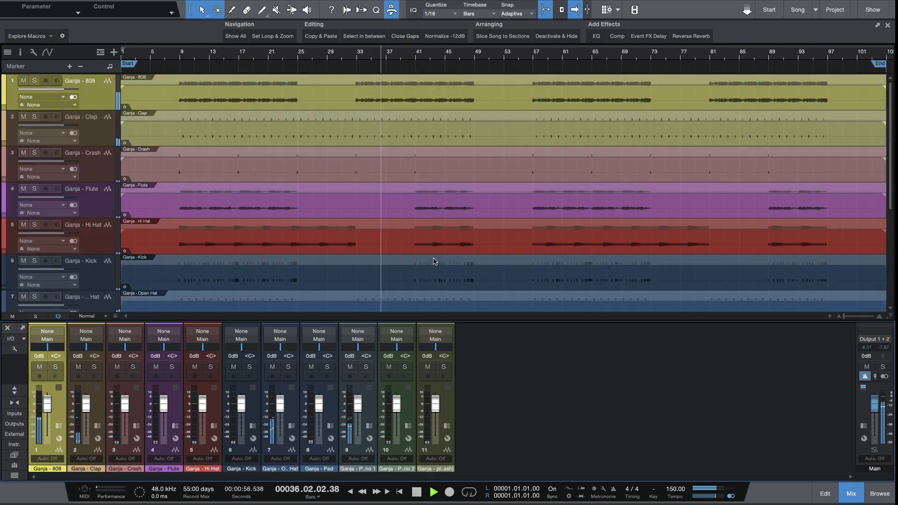
key(space)
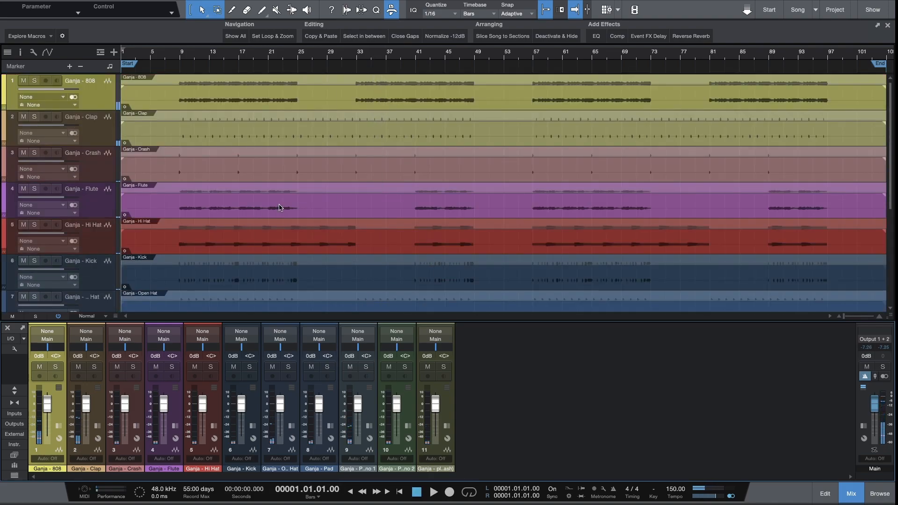
scroll(276, 208, down, 5)
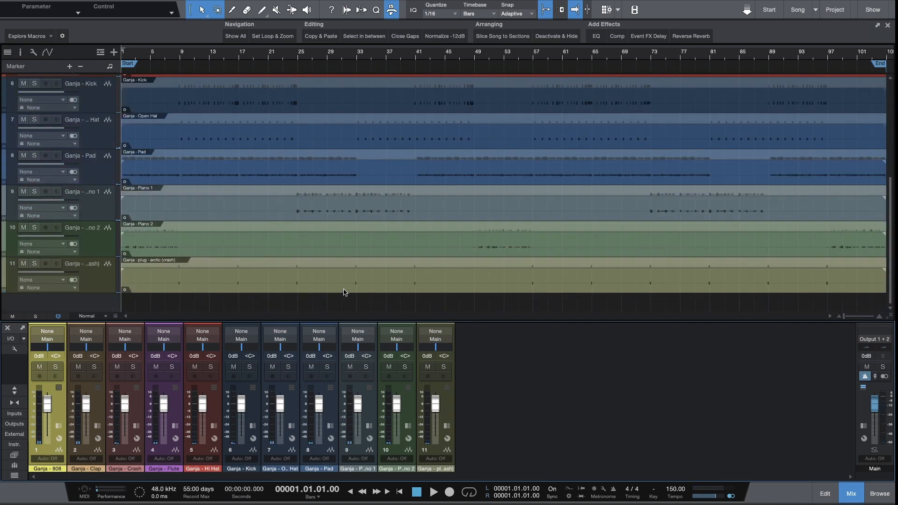
scroll(185, 309, up, 5)
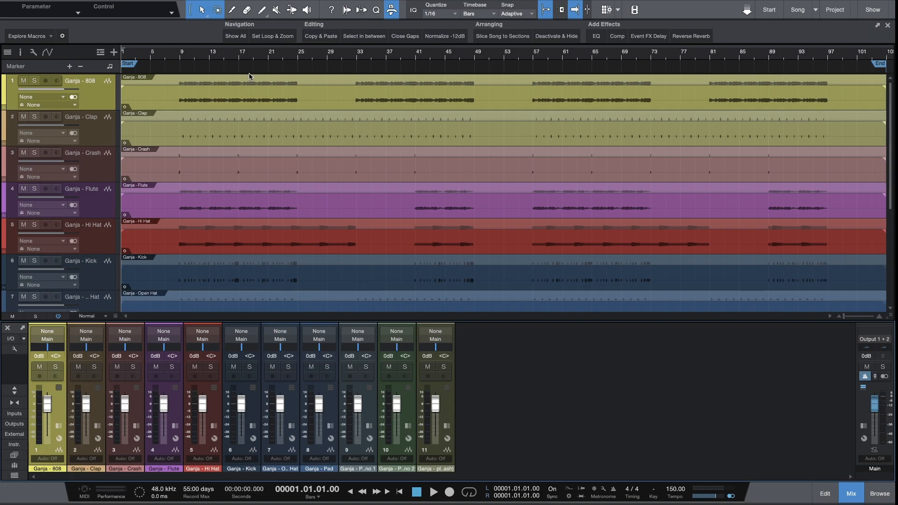
scroll(256, 280, down, 5)
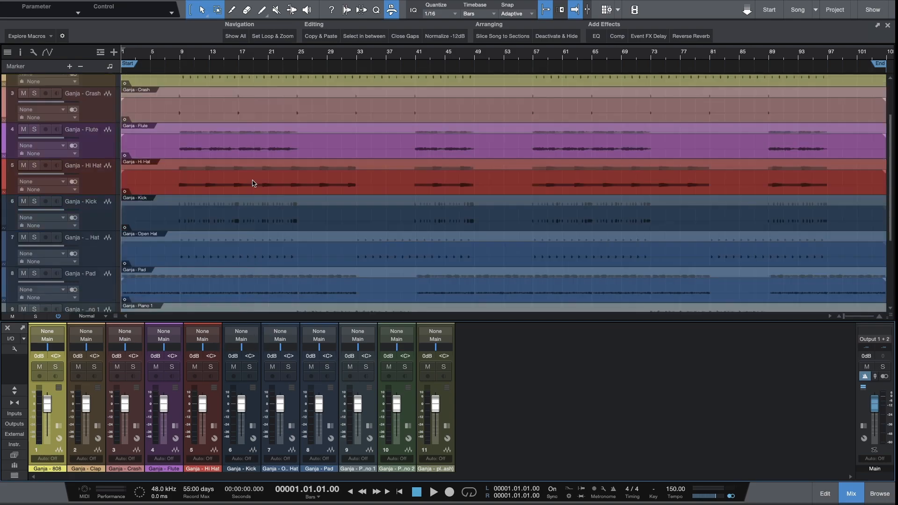
scroll(281, 178, up, 5)
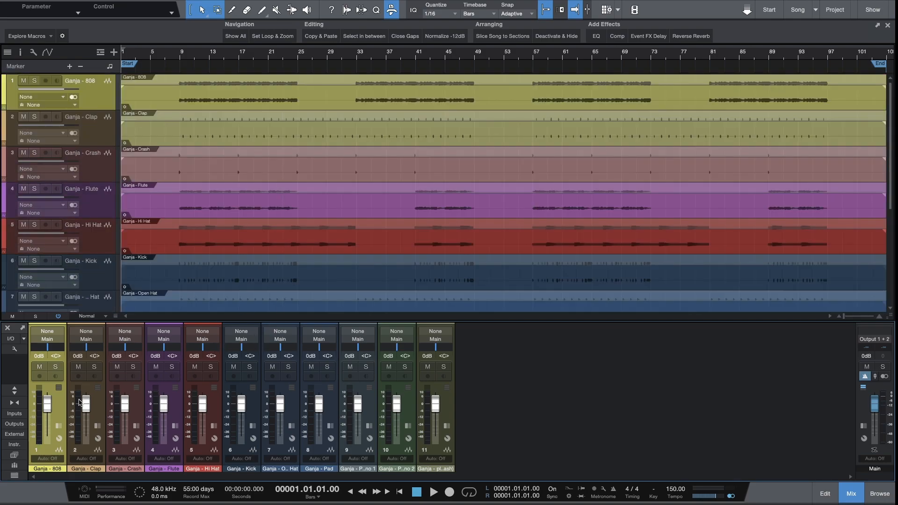
- Enlarge the mixer console until the channel faders take up most of the window
drag(252, 320, 281, 251)
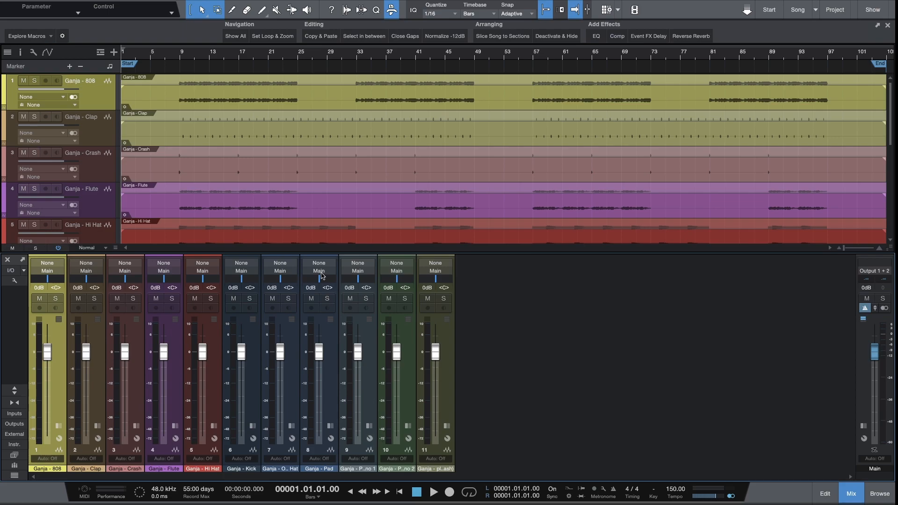
drag(299, 252, 303, 137)
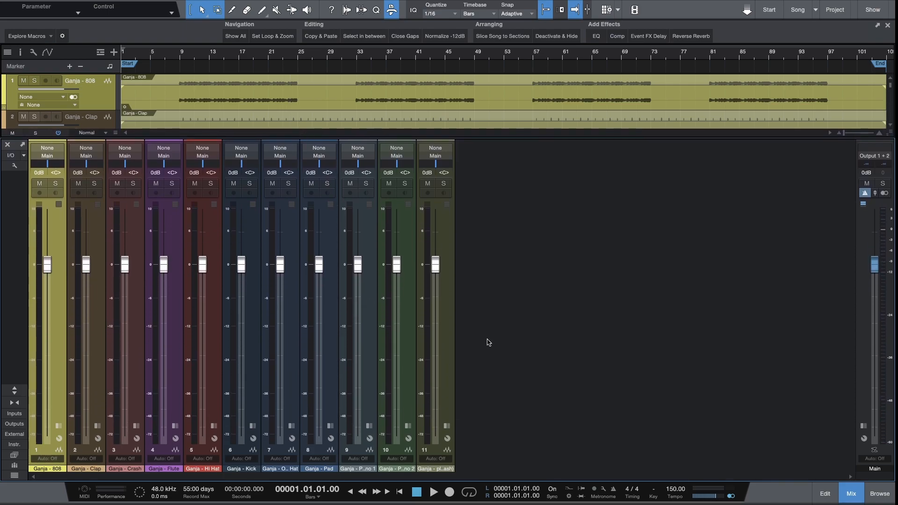
drag(419, 145, 416, 116)
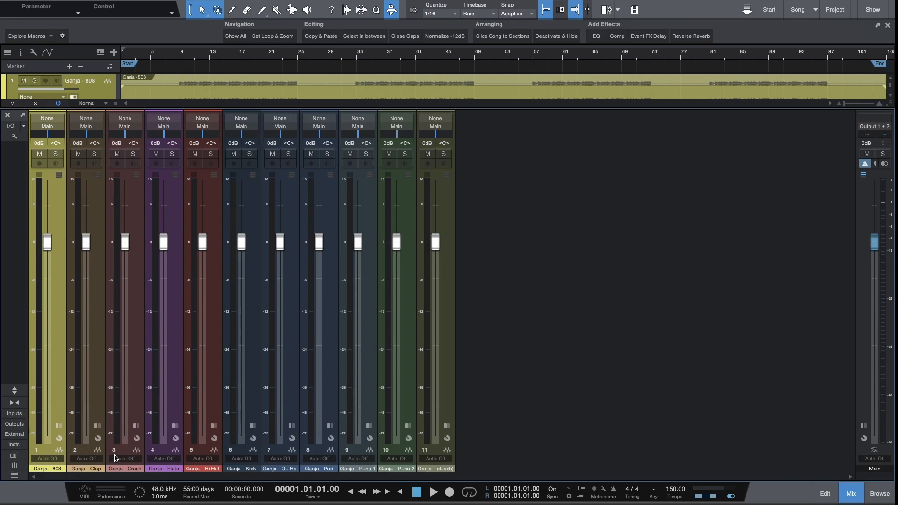
click(92, 403)
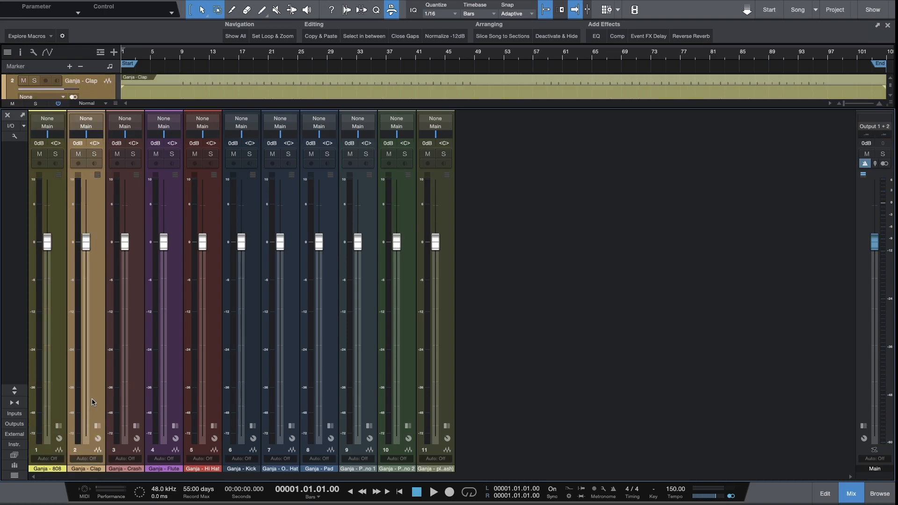
click(139, 403)
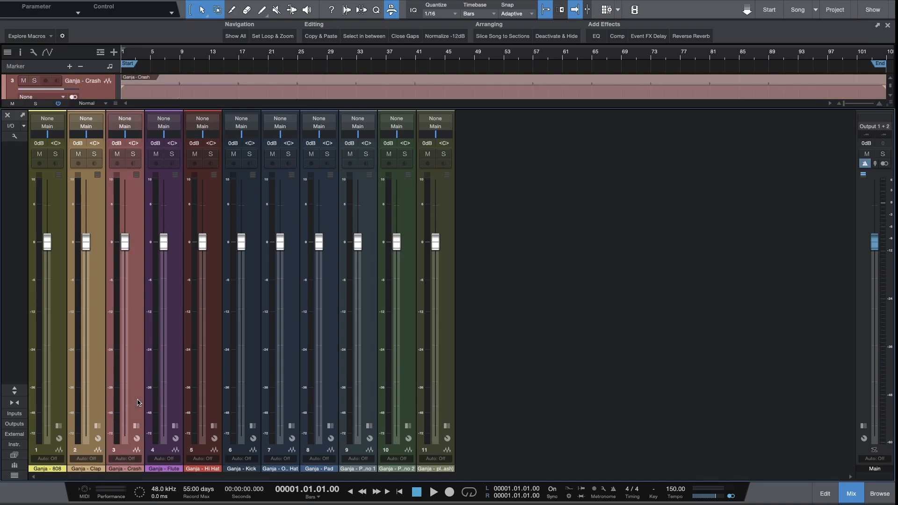
click(218, 385)
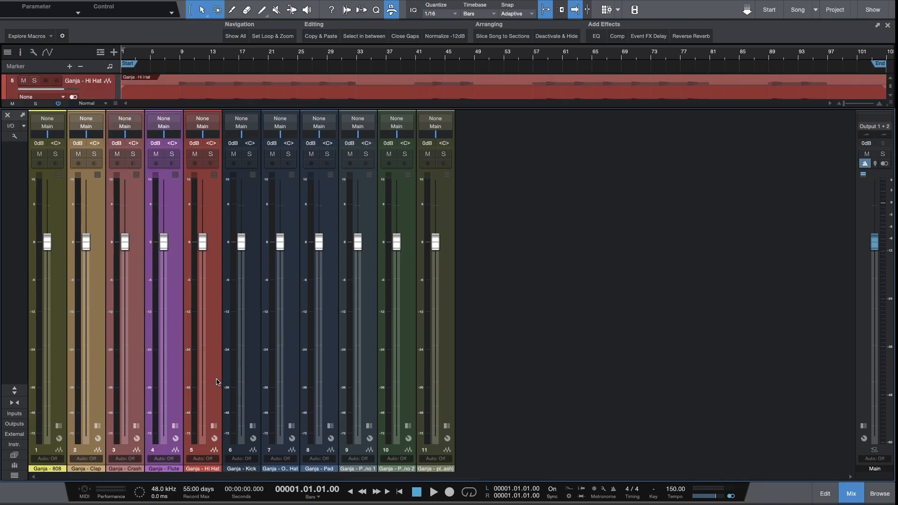
- Select the Clap, Crash, Hi Hat, Kick, Open Hat and plug - arctic (crash) channels together in the mixer
click(89, 383)
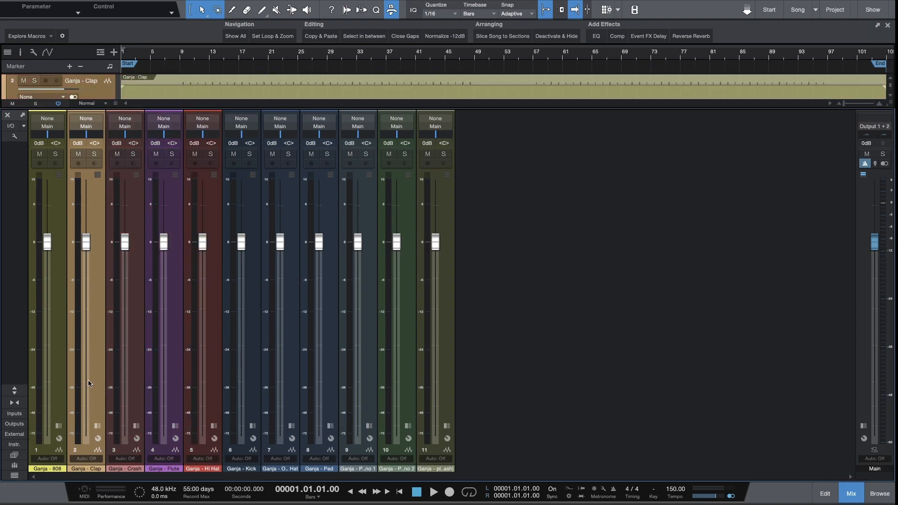
click(131, 383)
click(213, 391)
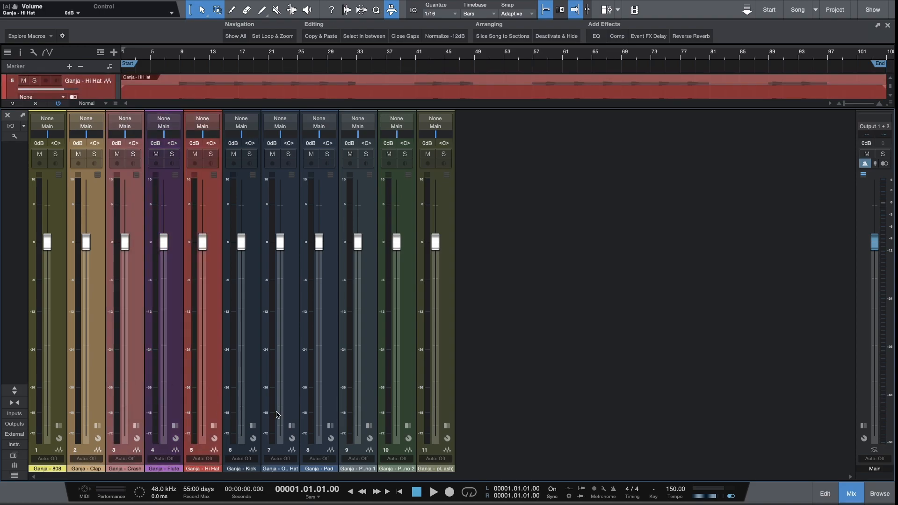
click(256, 399)
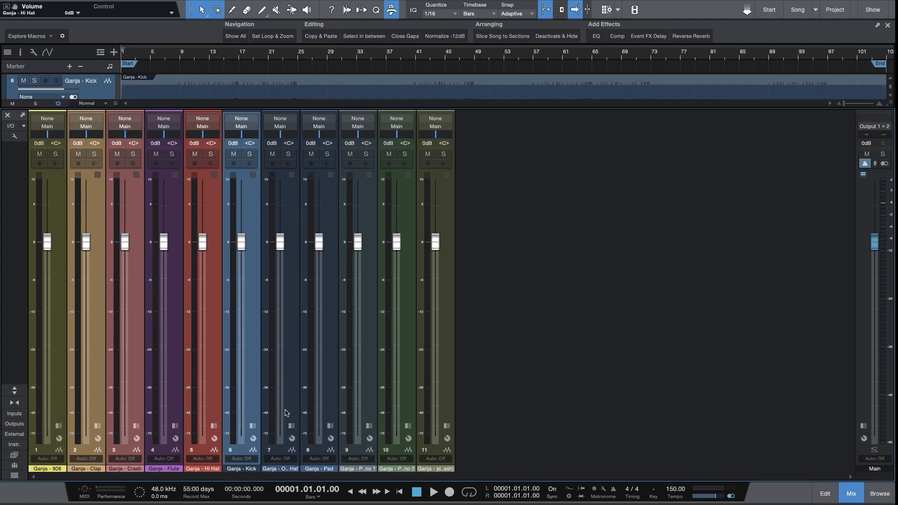
shift+click(286, 411)
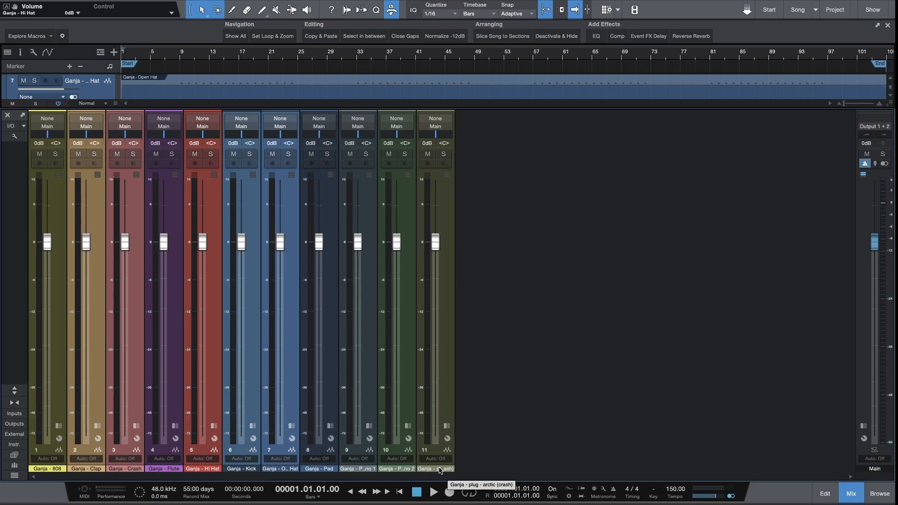
click(444, 405)
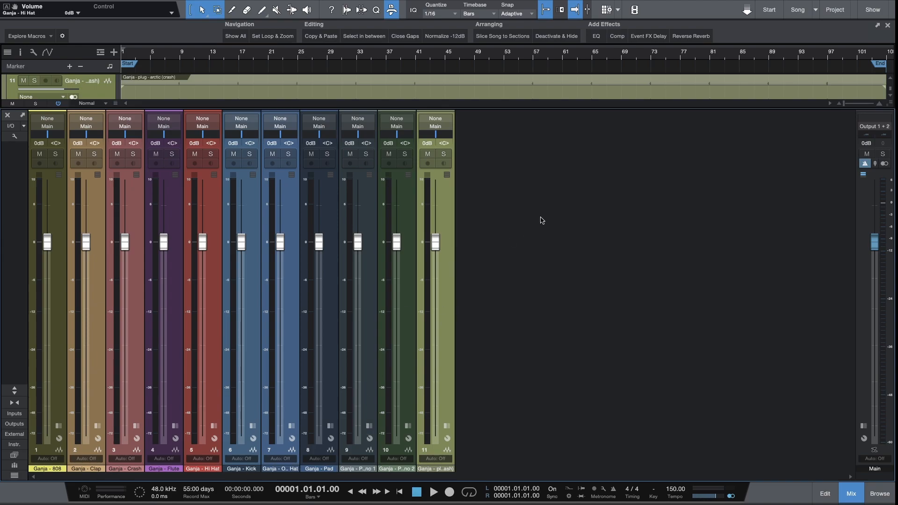
- Shrink the mixer to its small height and pack the selected drum tracks into a folder
right_click(440, 216)
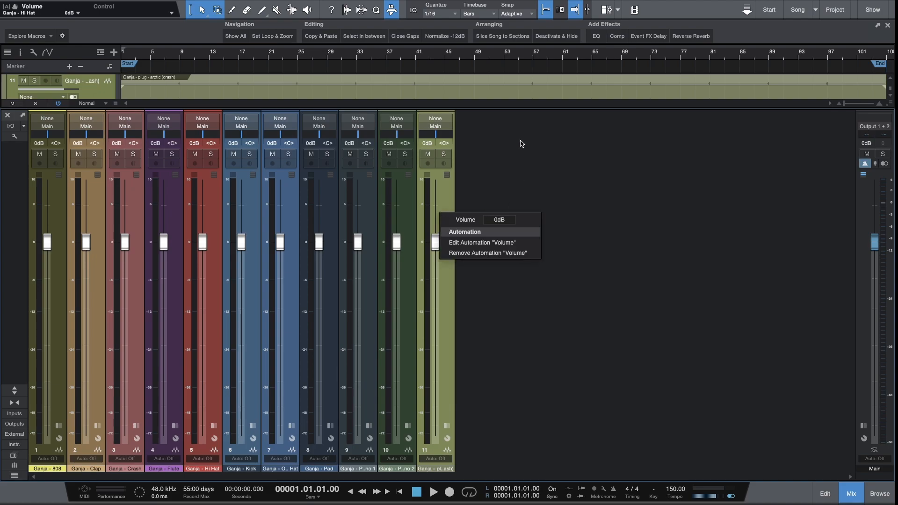
click(526, 123)
drag(525, 109, 491, 407)
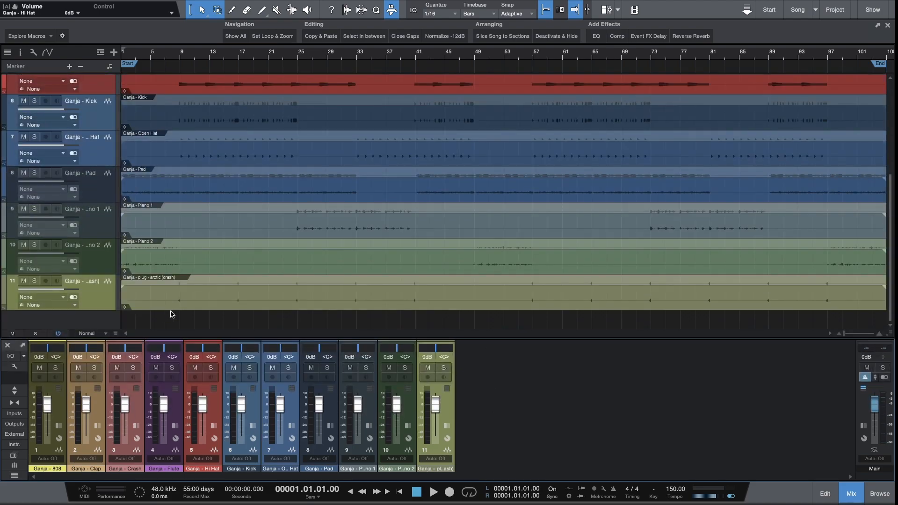
scroll(164, 267, up, 4)
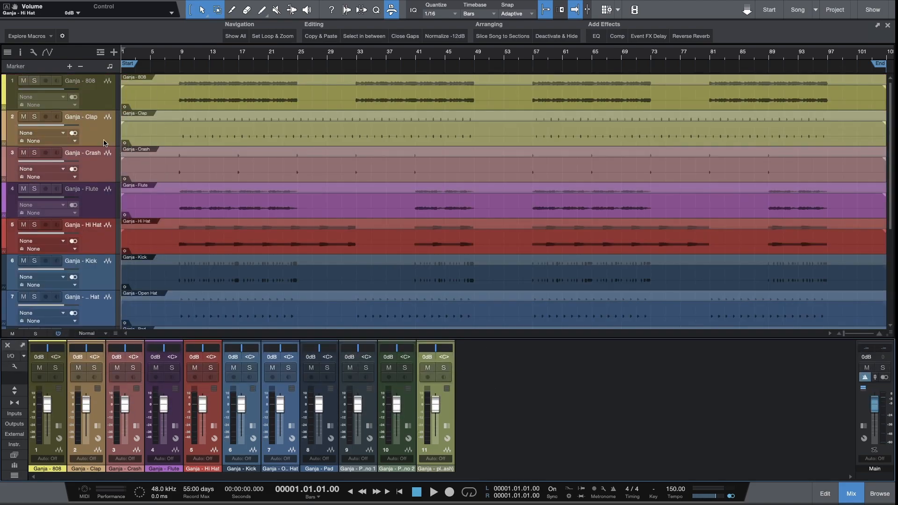
right_click(98, 140)
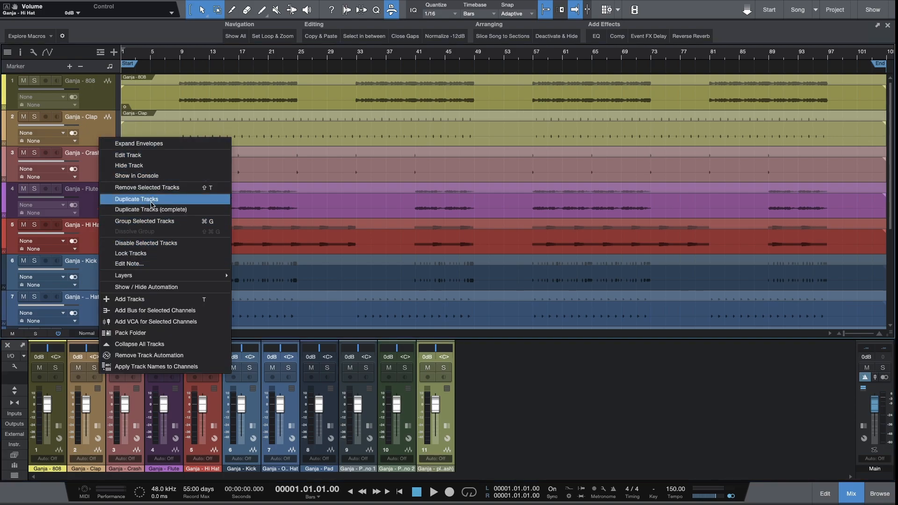
click(147, 335)
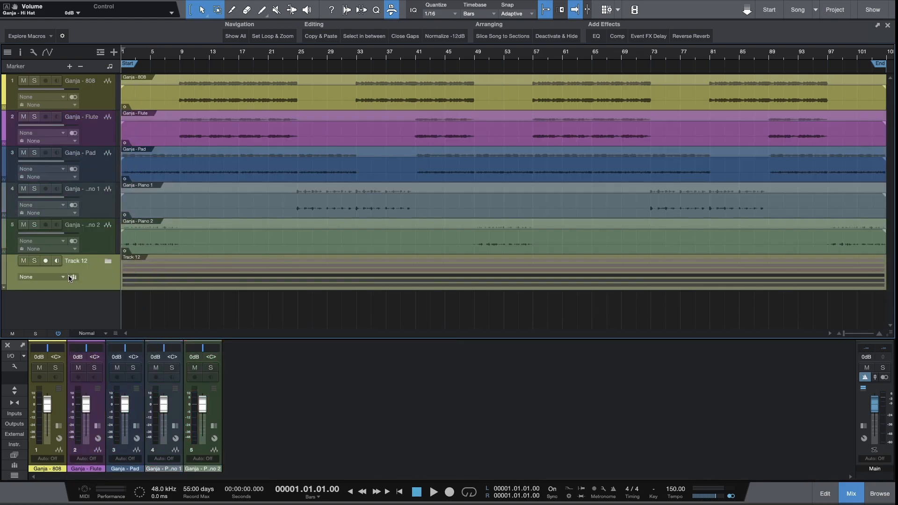
- Expand the new drum folder to check the tracks inside it, and collapse it again
click(108, 261)
scroll(201, 260, down, 5)
scroll(202, 264, up, 3)
scroll(201, 262, down, 3)
scroll(201, 262, up, 4)
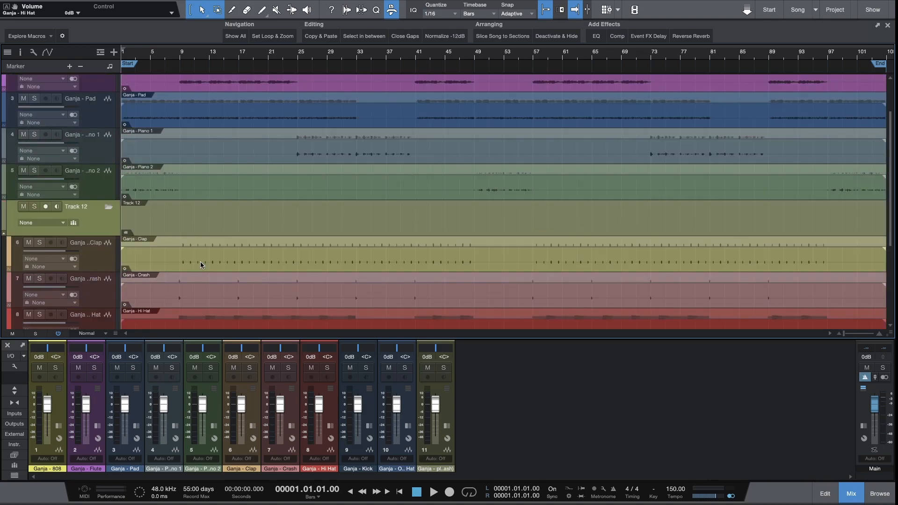
click(108, 207)
click(65, 277)
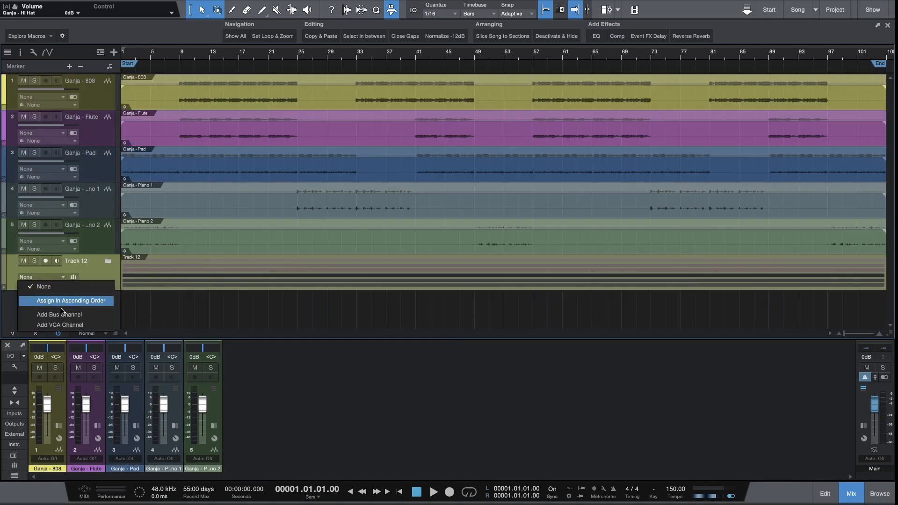
click(63, 325)
click(72, 279)
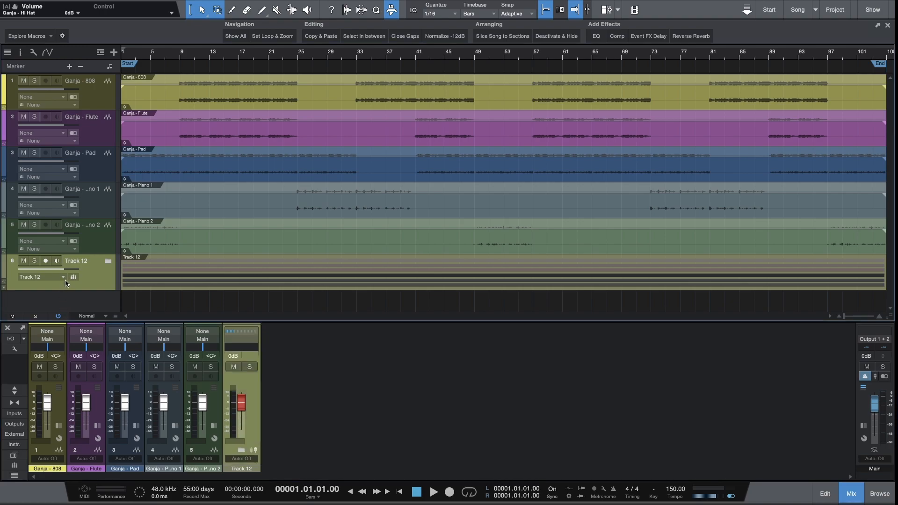
key(ctrl+z)
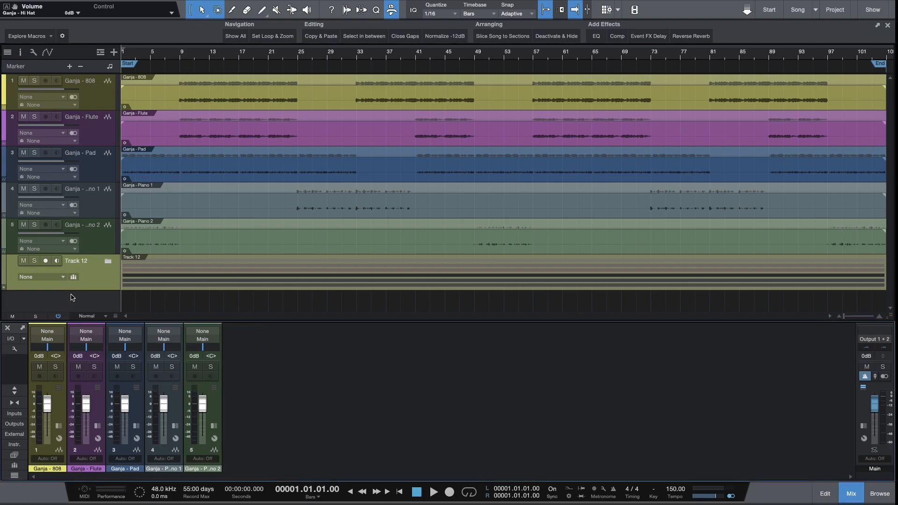
- Assign a new bus channel to the drum folder and rename it Drum Bus
click(64, 278)
click(62, 316)
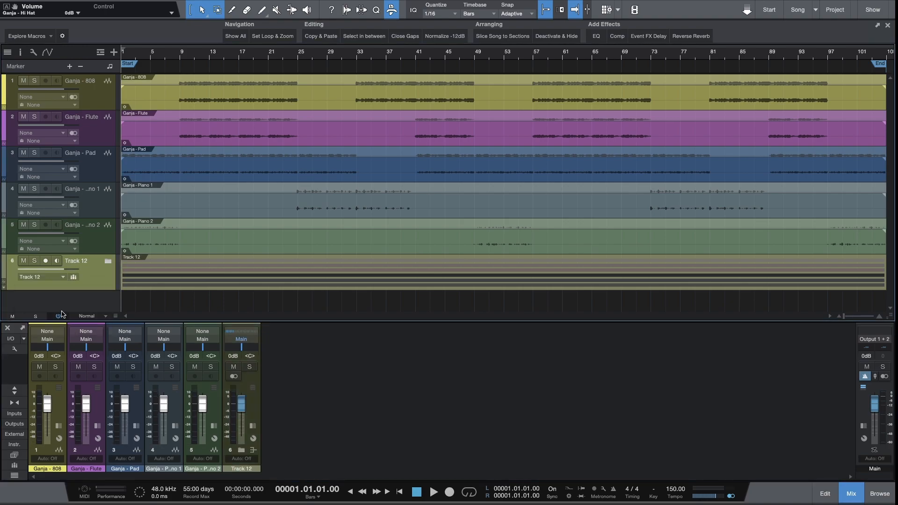
click(252, 472)
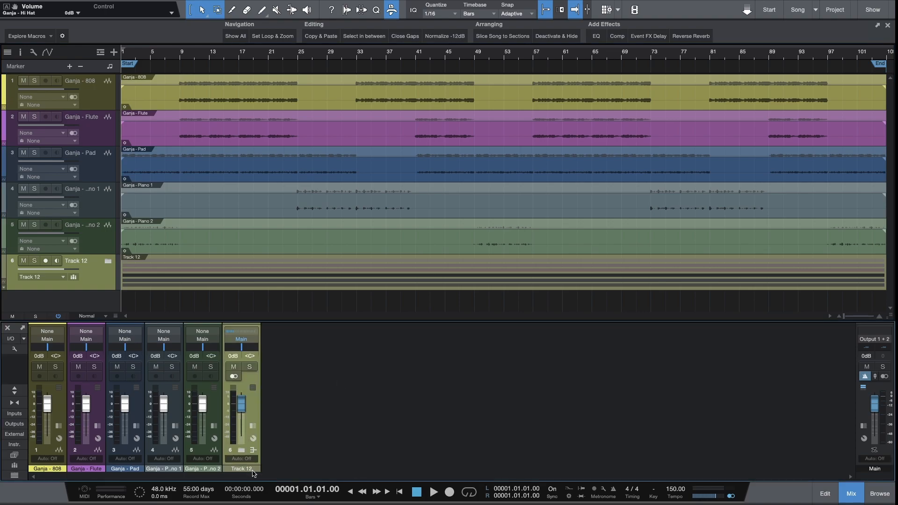
double_click(252, 471)
text(Drum Bus)
key(Return)
- Pack the Flute, Pad, Piano 1 and Piano 2 tracks into a folder of their own
click(101, 242)
shift+click(101, 124)
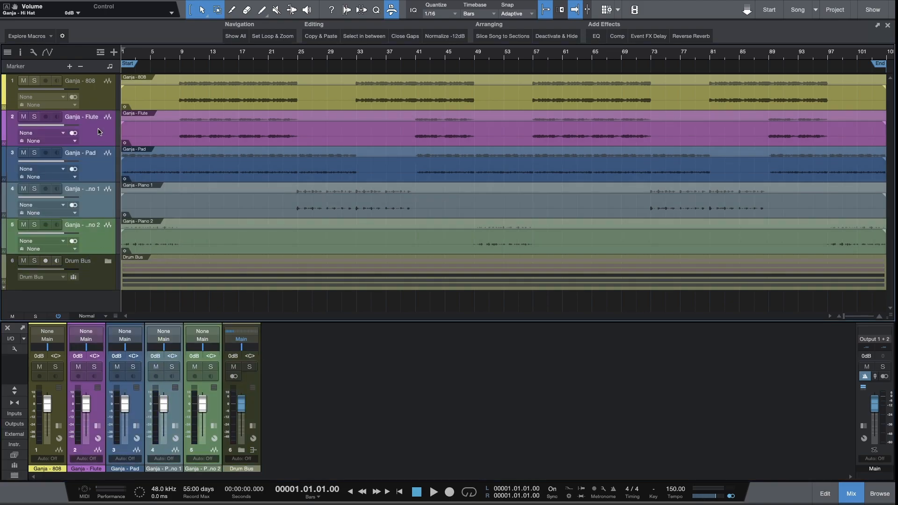
right_click(98, 135)
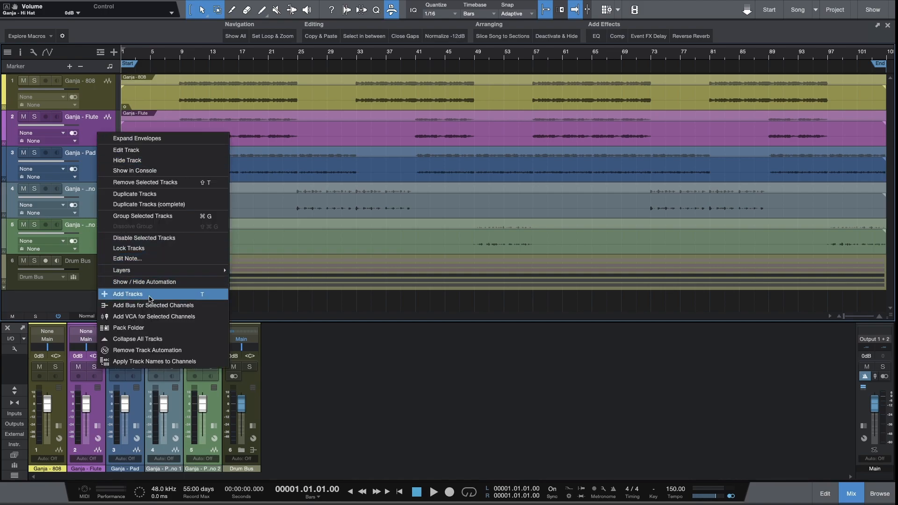
click(127, 327)
- Assign a new bus channel to the melodic tracks' folder and rename it Strings n Things
click(67, 135)
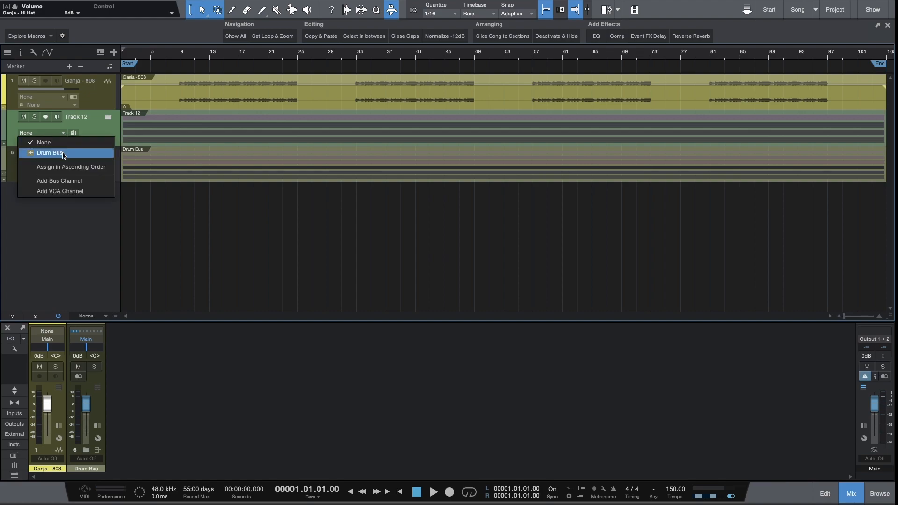
click(59, 181)
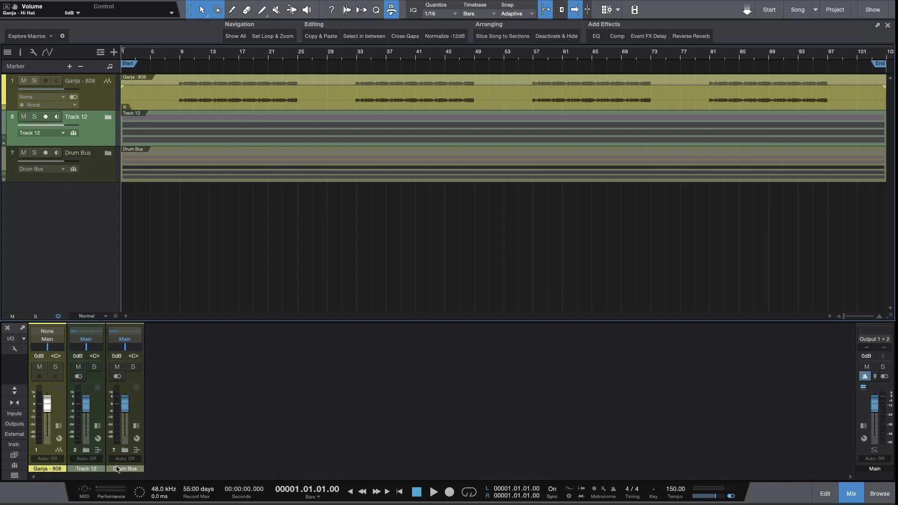
double_click(97, 470)
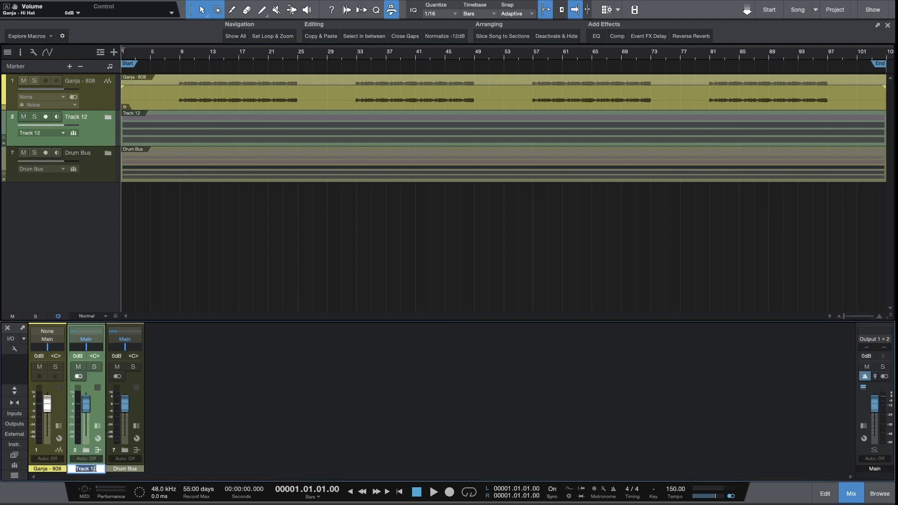
text(Strings n Things)
key(Return)
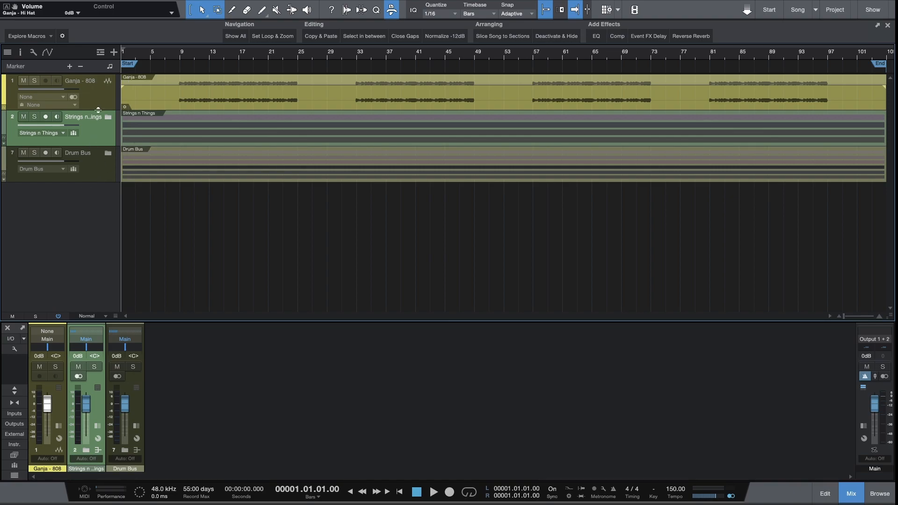
- Expand the Drum Bus and Strings n Things folders and look over their tracks and channel routing
click(98, 100)
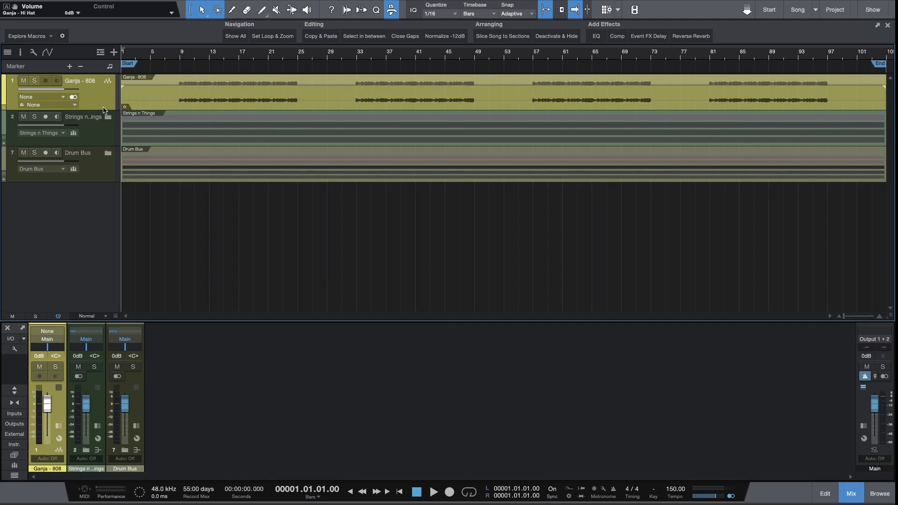
click(105, 166)
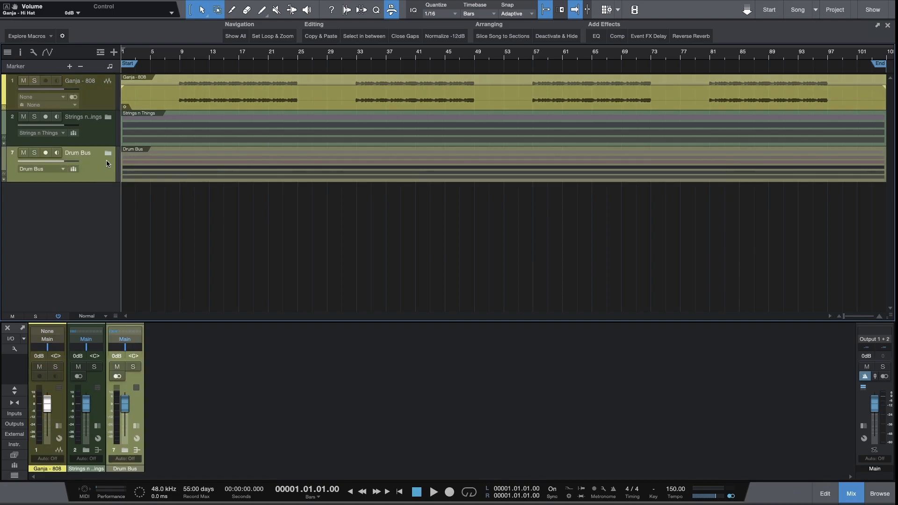
click(107, 155)
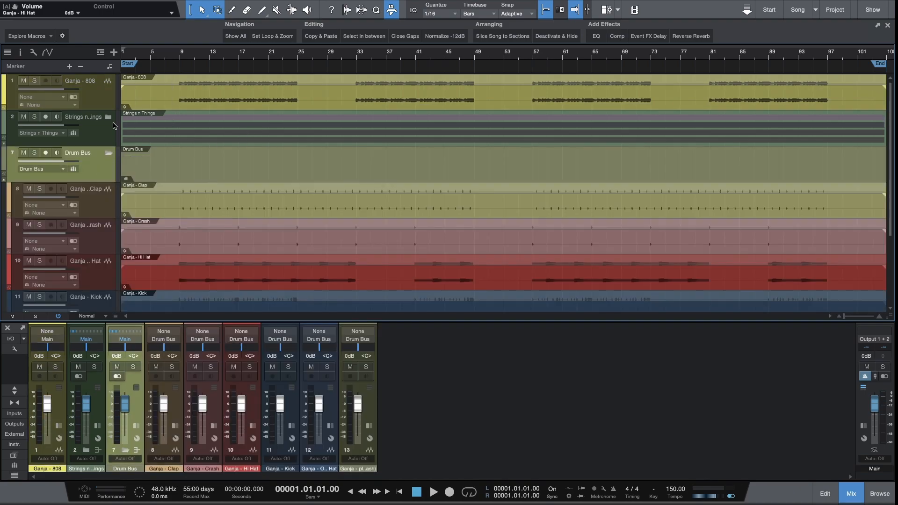
click(109, 118)
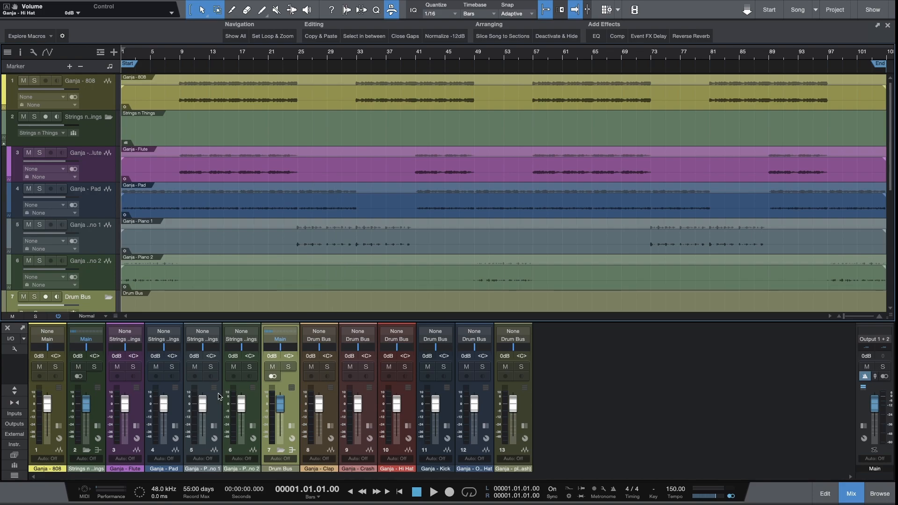
scroll(246, 248, down, 4)
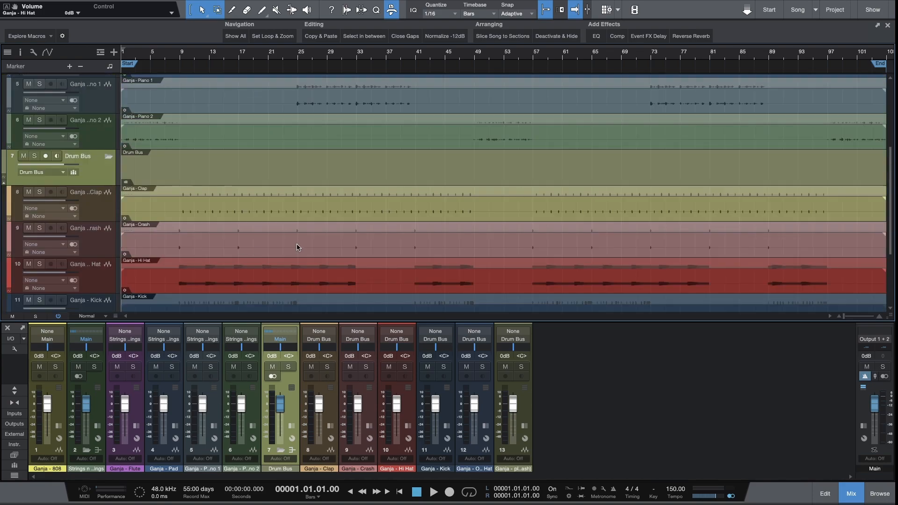
scroll(195, 257, down, 3)
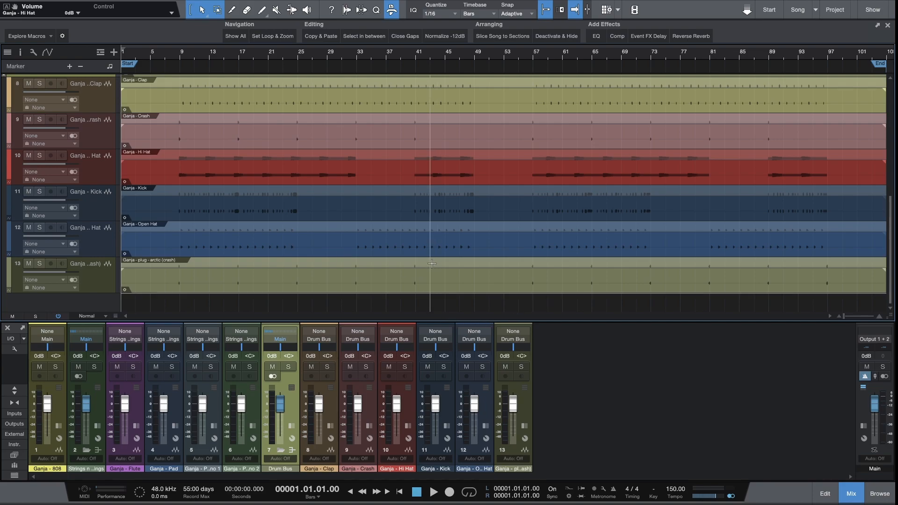
scroll(432, 258, up, 1)
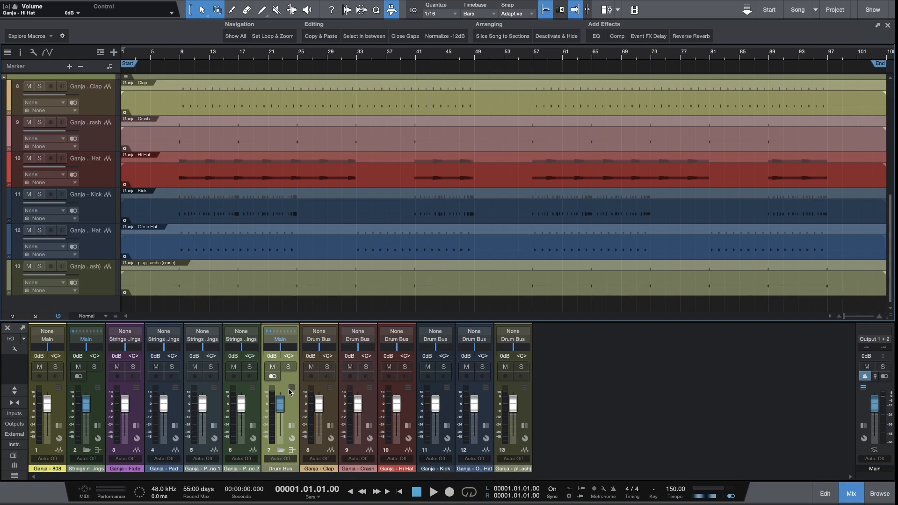
- Look over the Kick and Open Hat events and play the song from bar 9 to hear the drums
scroll(269, 251, up, 1)
scroll(269, 251, down, 1)
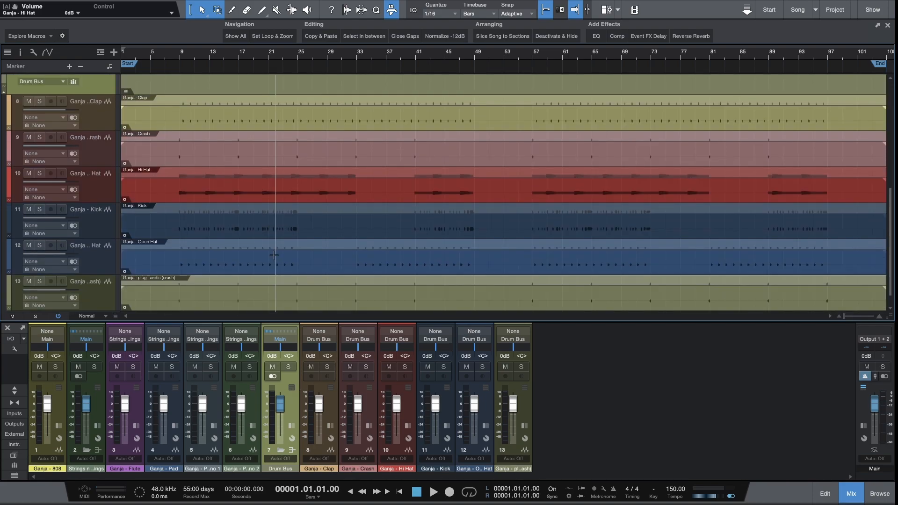
click(313, 235)
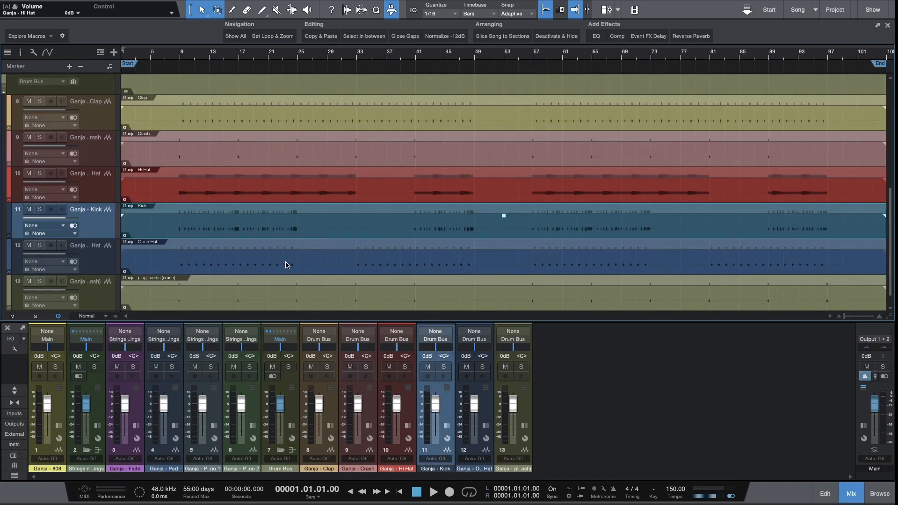
click(249, 272)
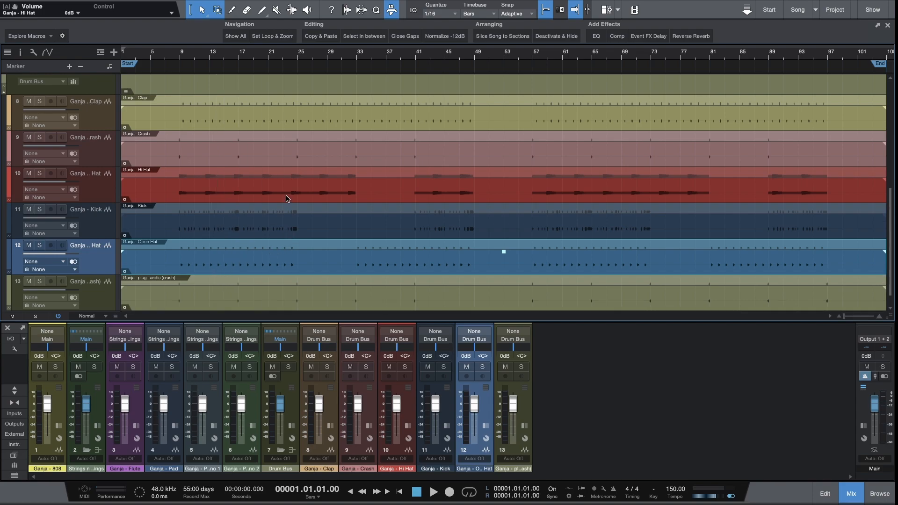
click(241, 234)
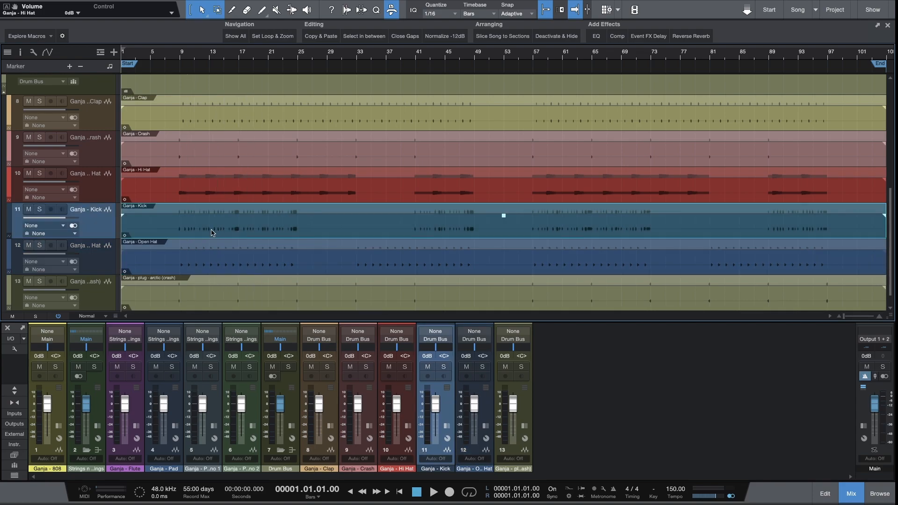
key(space)
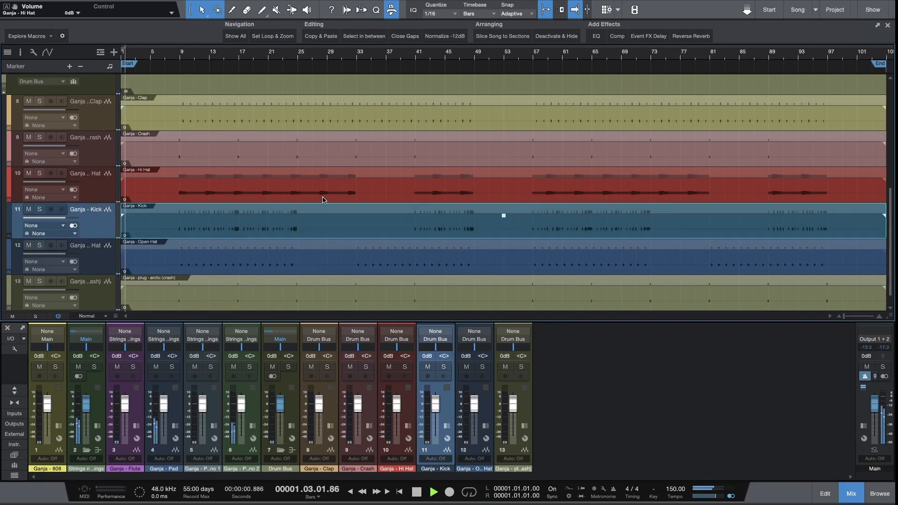
click(184, 65)
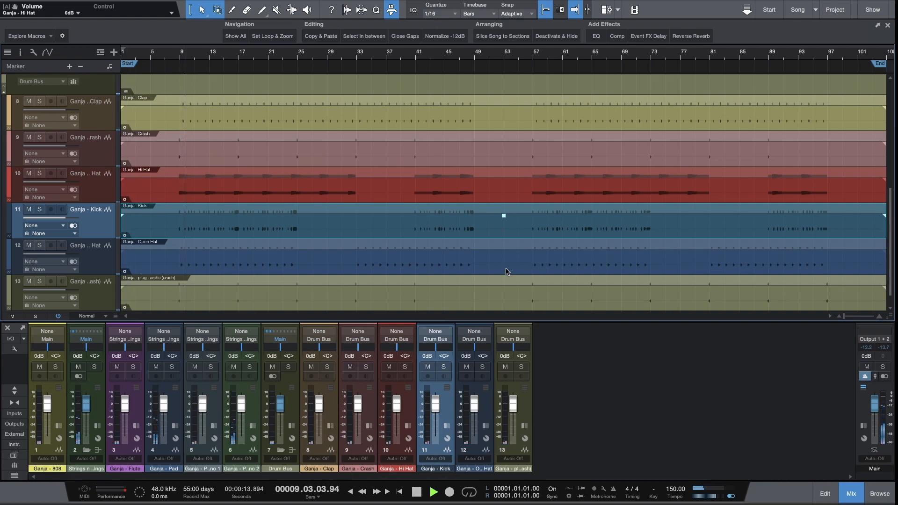
key(space)
key(space)
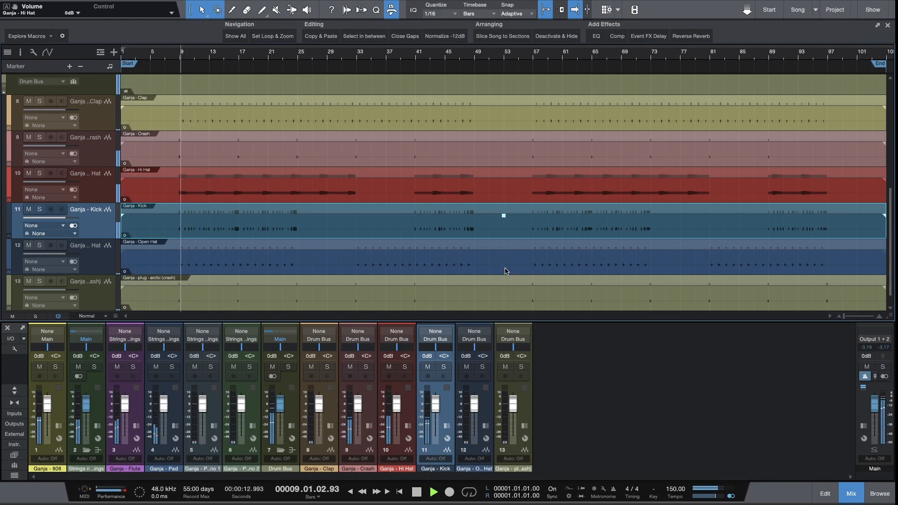
- Solo the Kick track, raise the Kick event's gain during playback, and unsolo it to hear the full mix
click(40, 211)
drag(503, 218, 504, 215)
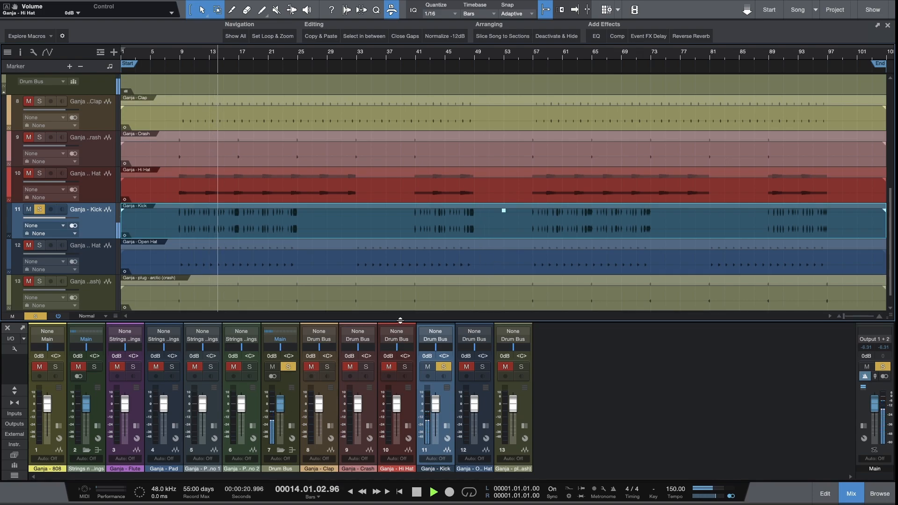
drag(401, 321, 392, 337)
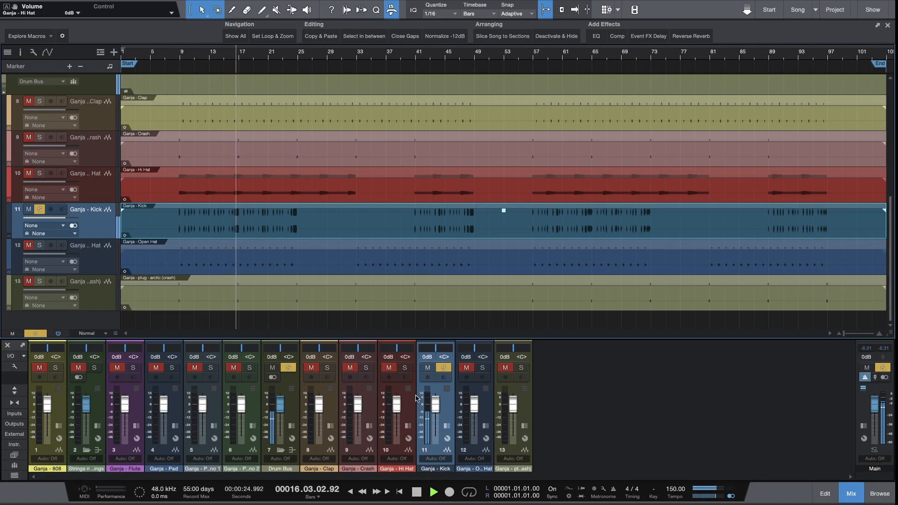
key(space)
key(f)
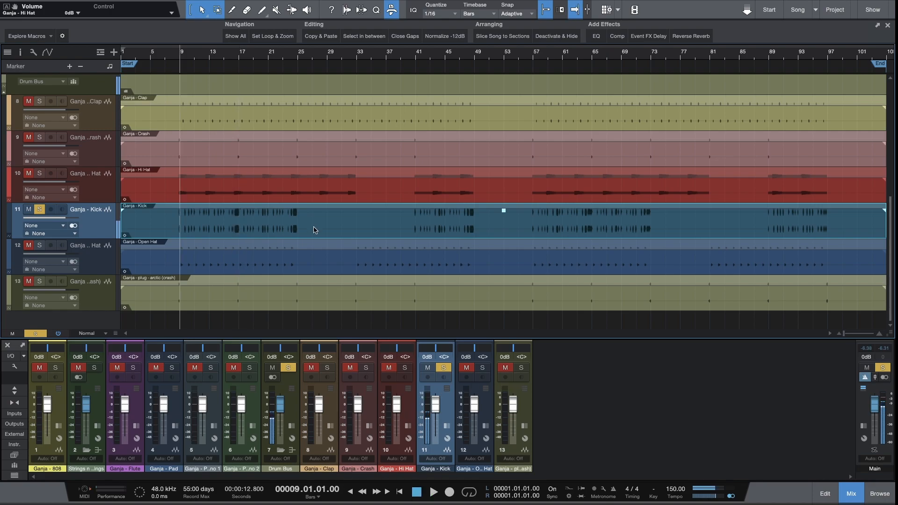
click(40, 209)
key(space)
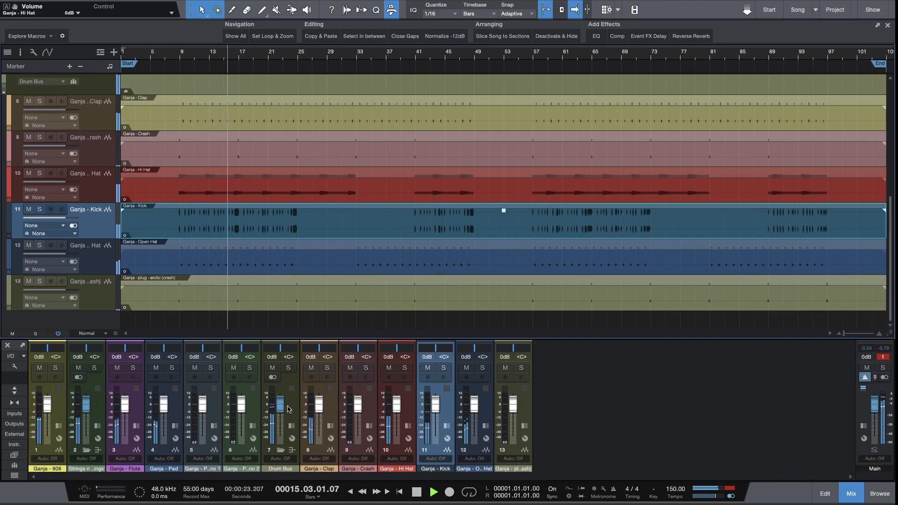
- Raise the Clap event's gain to -8.5 dB, displaying the event's parameters and checking the level during playback
click(324, 417)
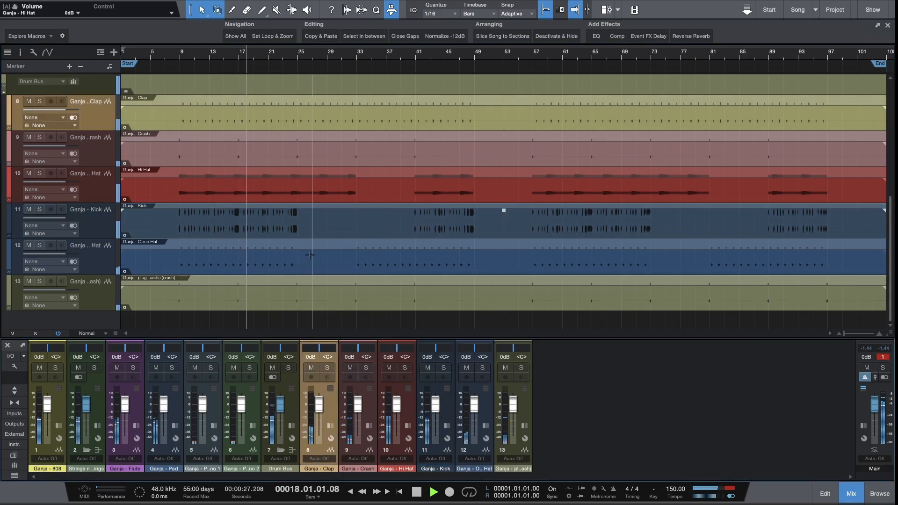
click(406, 120)
key(space)
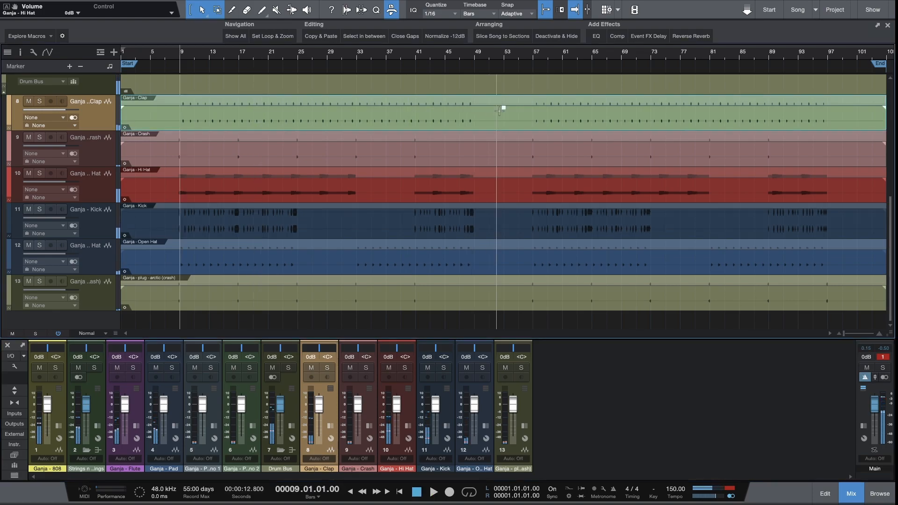
drag(504, 108, 504, 106)
key(super+z)
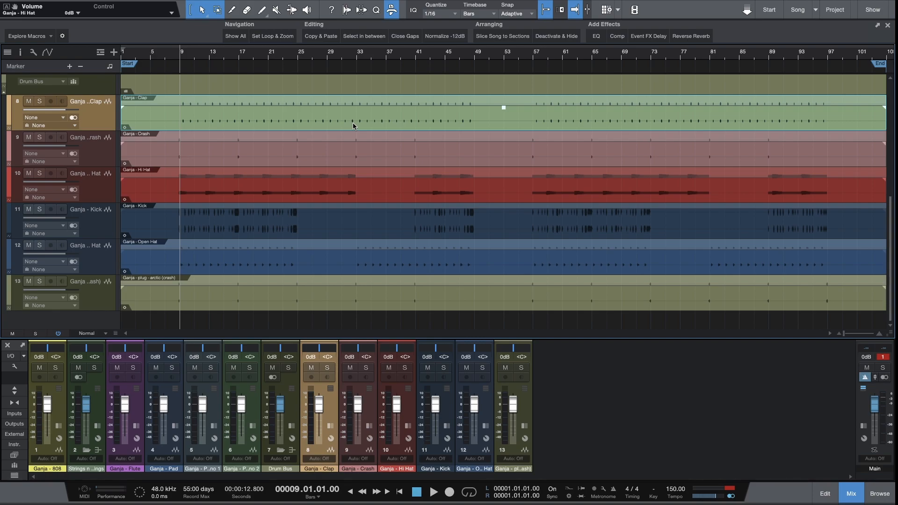
key(super+z)
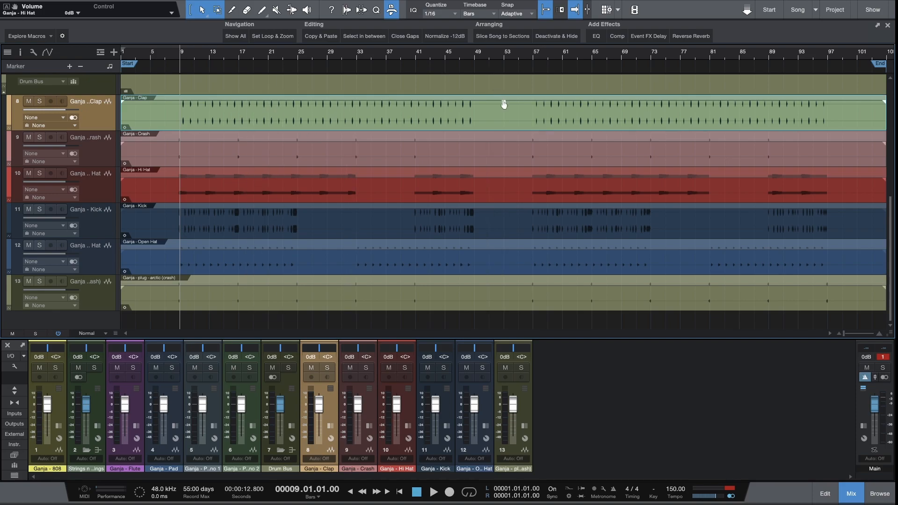
key(F4)
drag(595, 104, 595, 103)
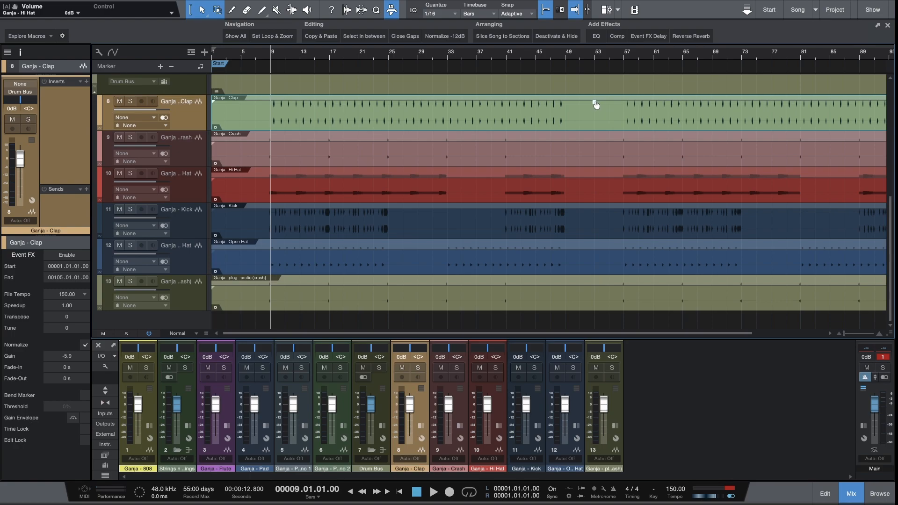
key(space)
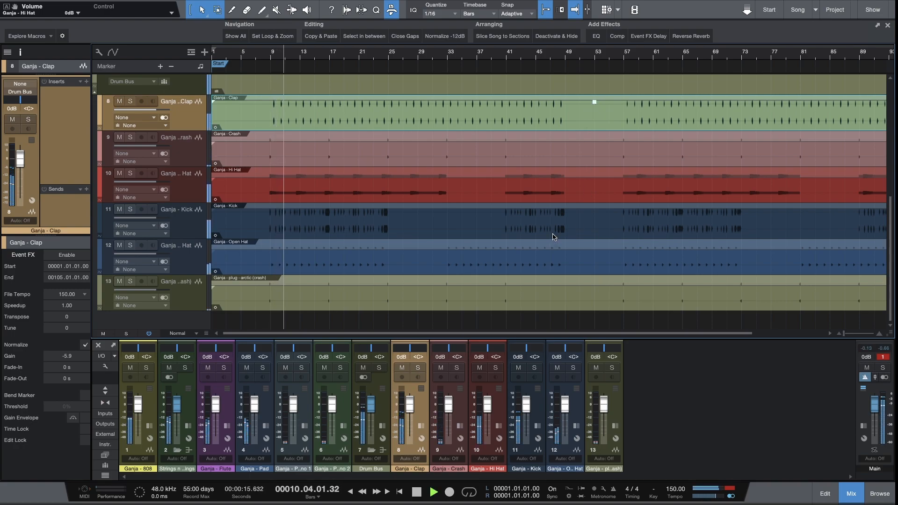
drag(594, 103, 594, 104)
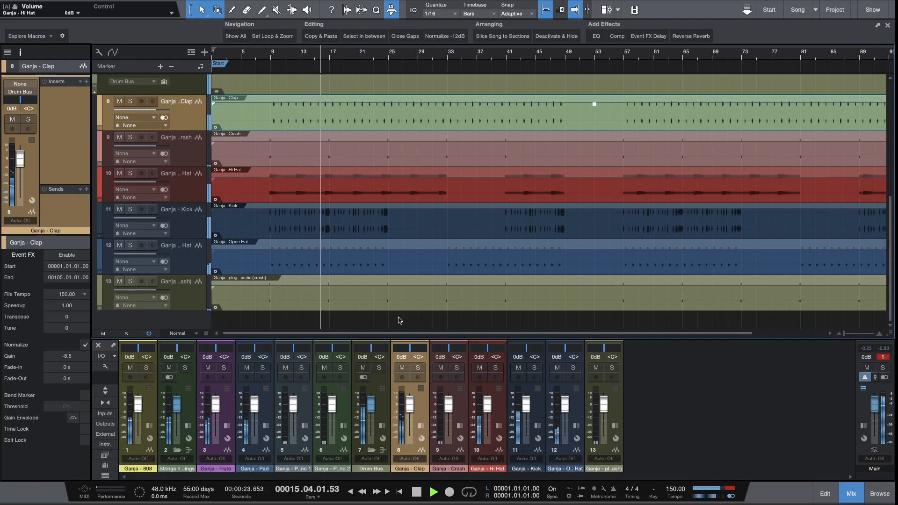
- Enlarge the mixer console to show tall faders and clear the Main output's clip indicator
click(890, 356)
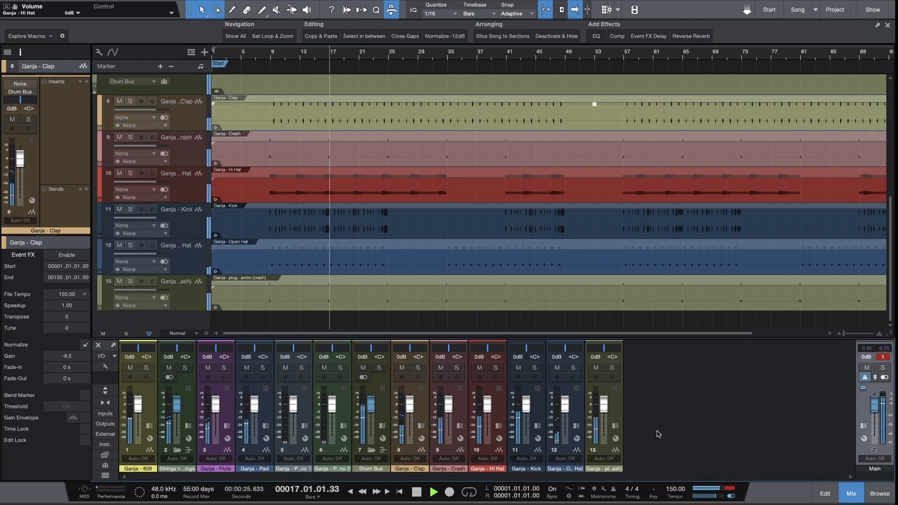
drag(707, 339, 744, 109)
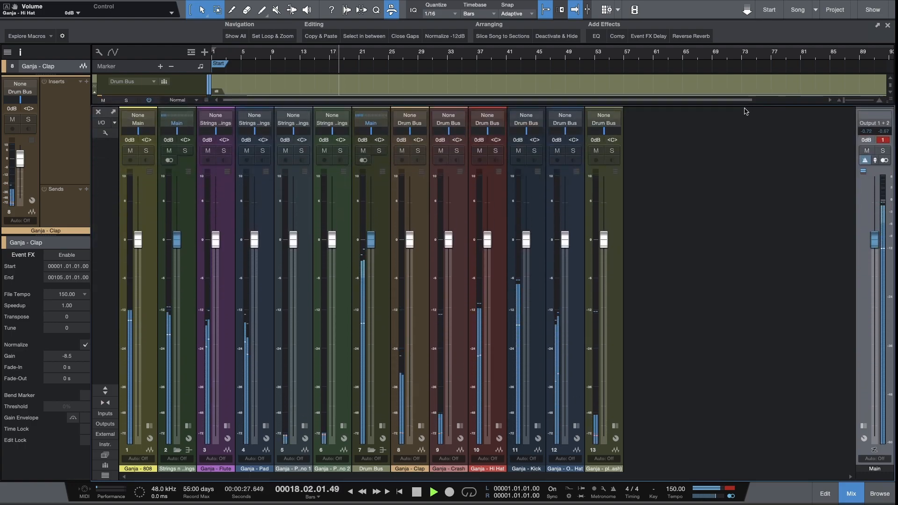
key(space)
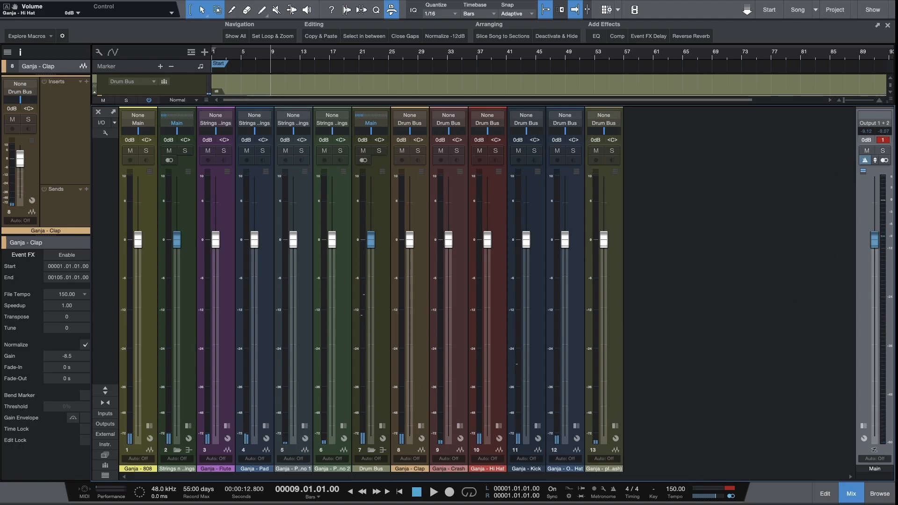
click(883, 141)
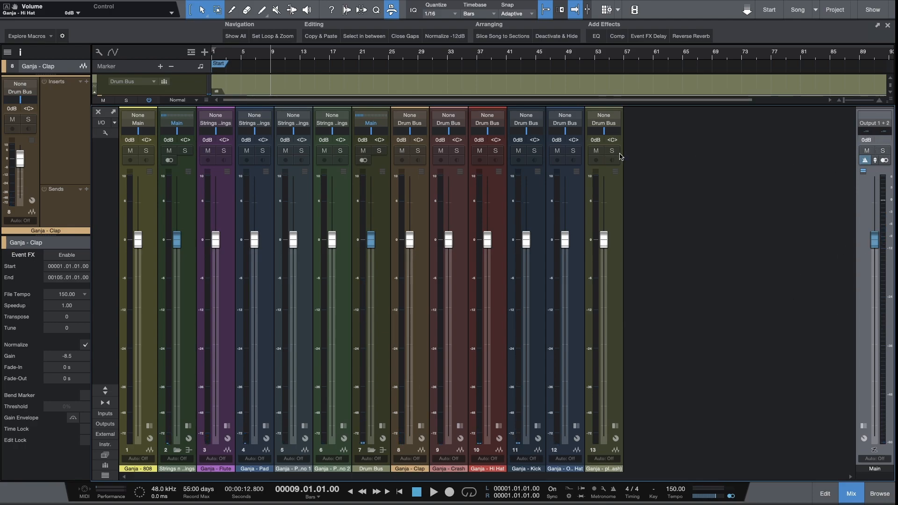
- Play the song from bar 9 and examine the Kick channel's level against the Main output meter
key(space)
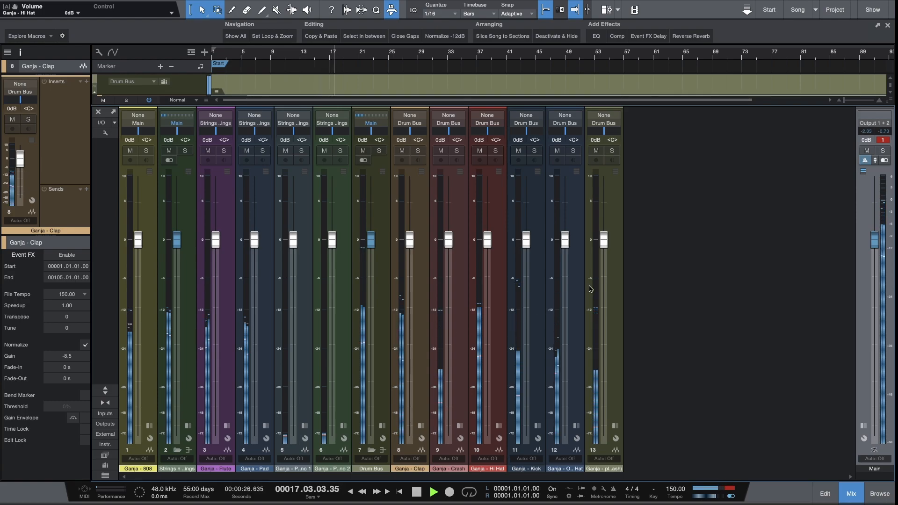
key(space)
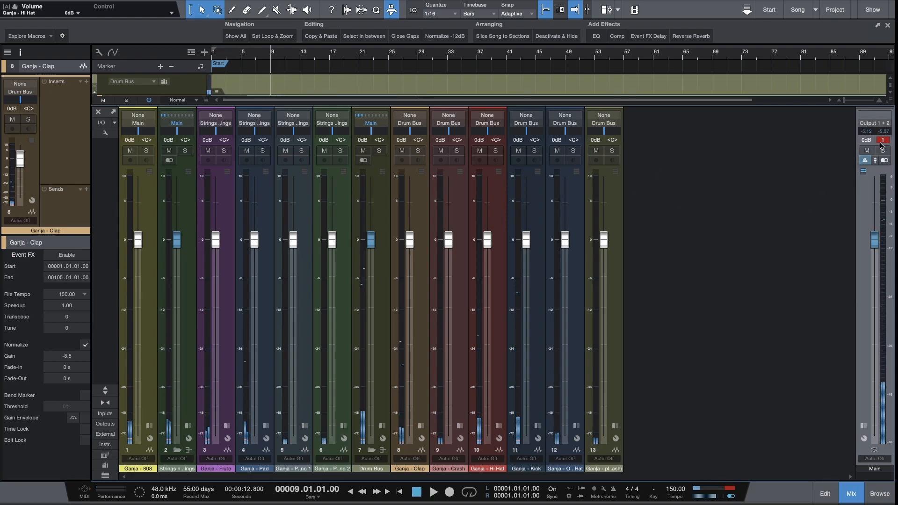
key(space)
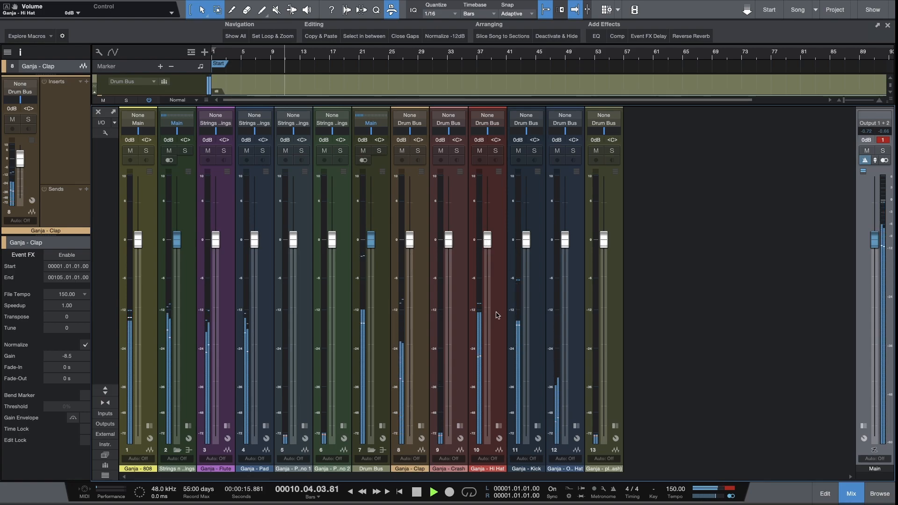
click(524, 310)
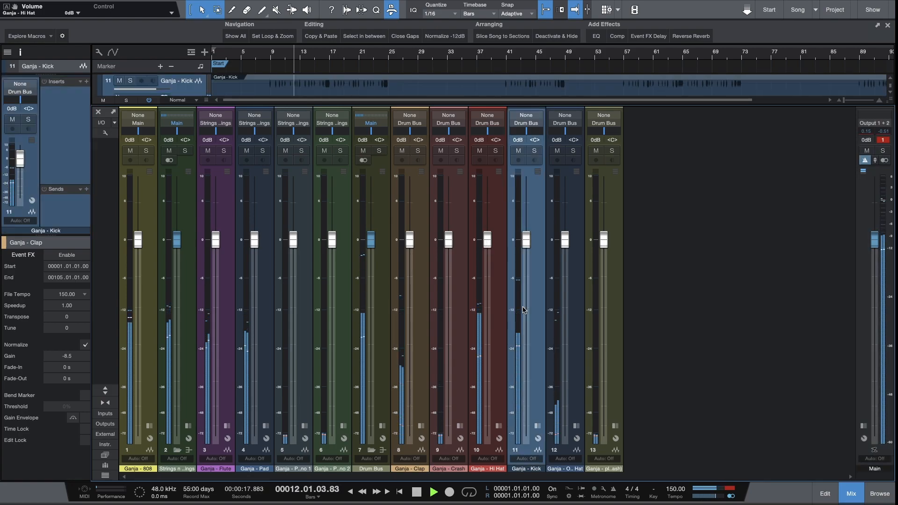
key(space)
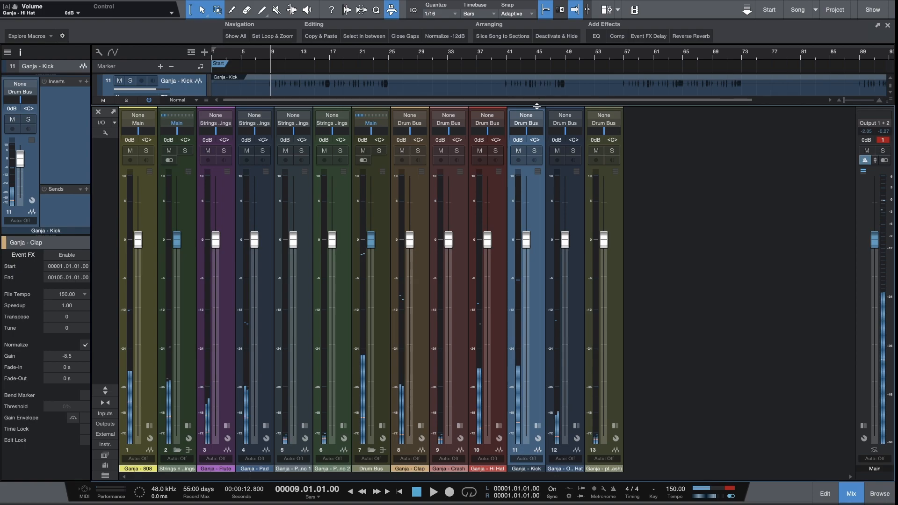
- Shrink the mixer console, clear the Main output's clip indicator, and select the Hi Hat track
drag(537, 107, 498, 359)
click(883, 358)
scroll(484, 264, up, 2)
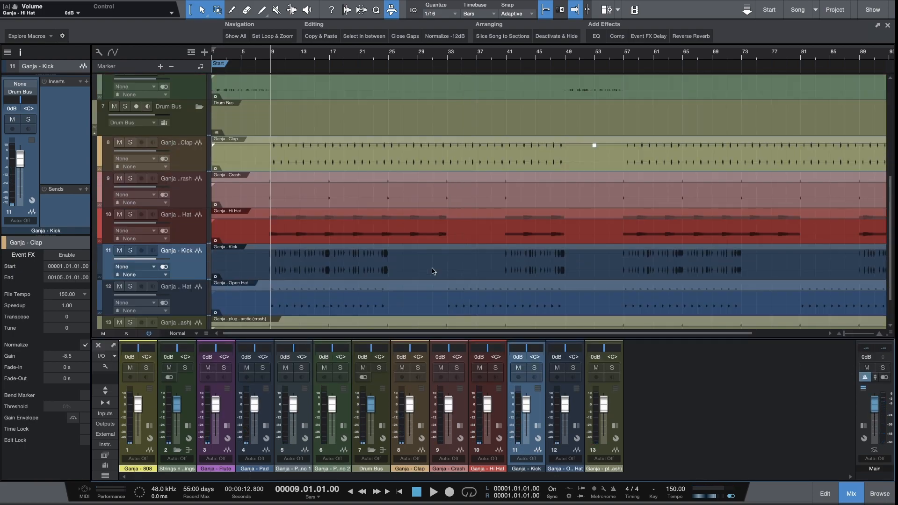
click(185, 222)
- Collapse the Strings n Things folder and move the 808 track below all the drum tracks
scroll(374, 212, up, 10)
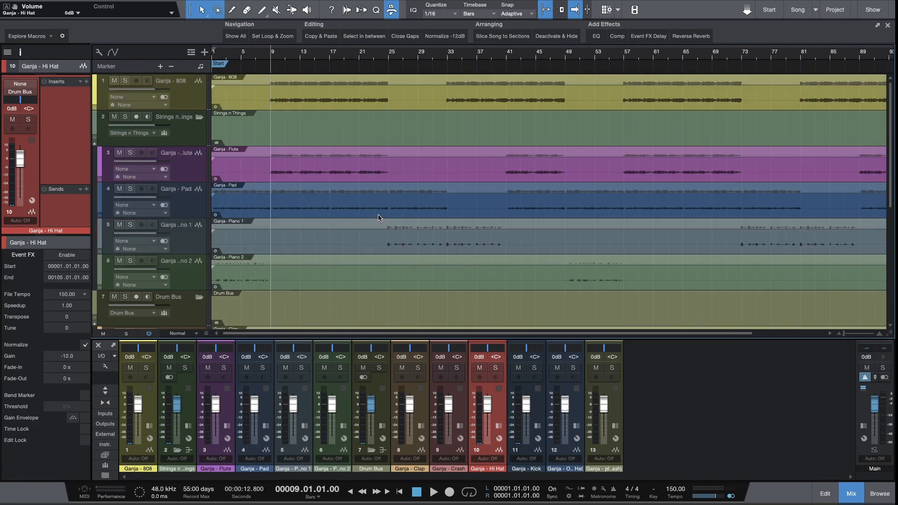
click(261, 109)
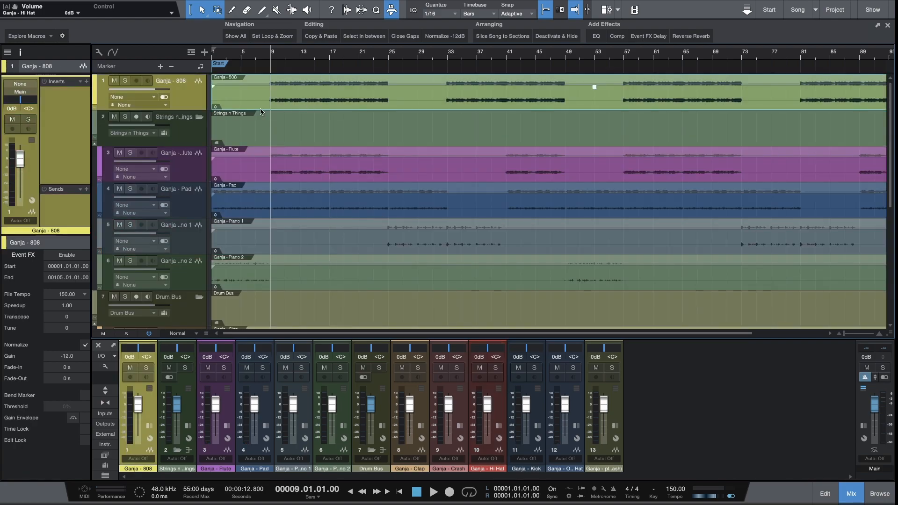
click(199, 117)
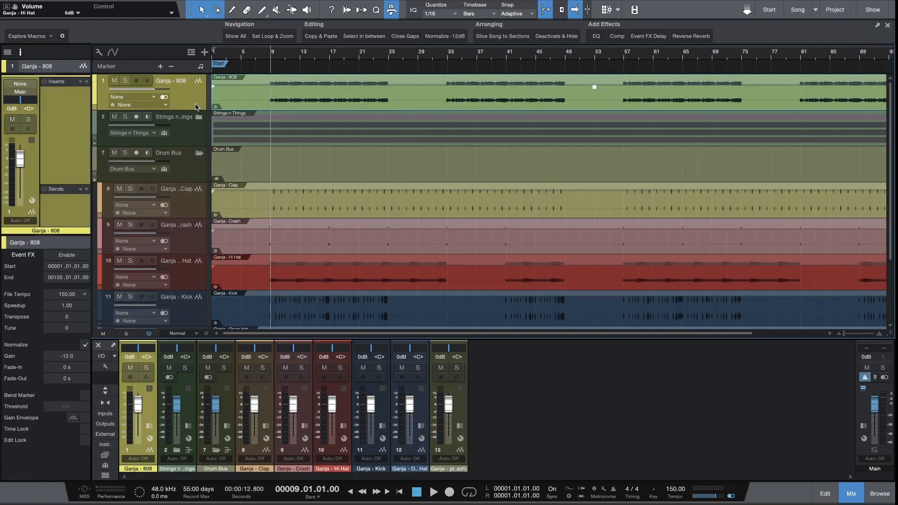
click(198, 157)
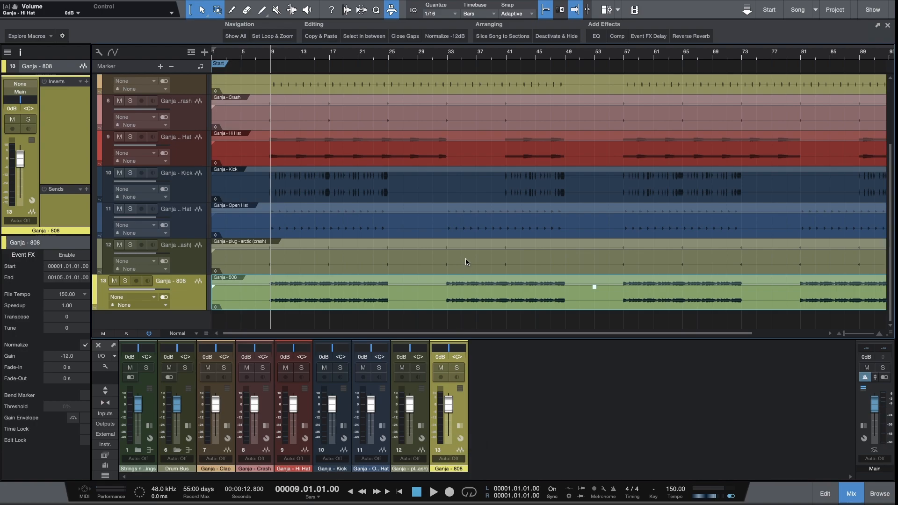
scroll(465, 262, up, 3)
scroll(613, 273, down, 3)
- During playback, expand the Strings n Things channels and lower the Flute fader to -4.2 dB and the Pad fader to -3.7 dB
key(space)
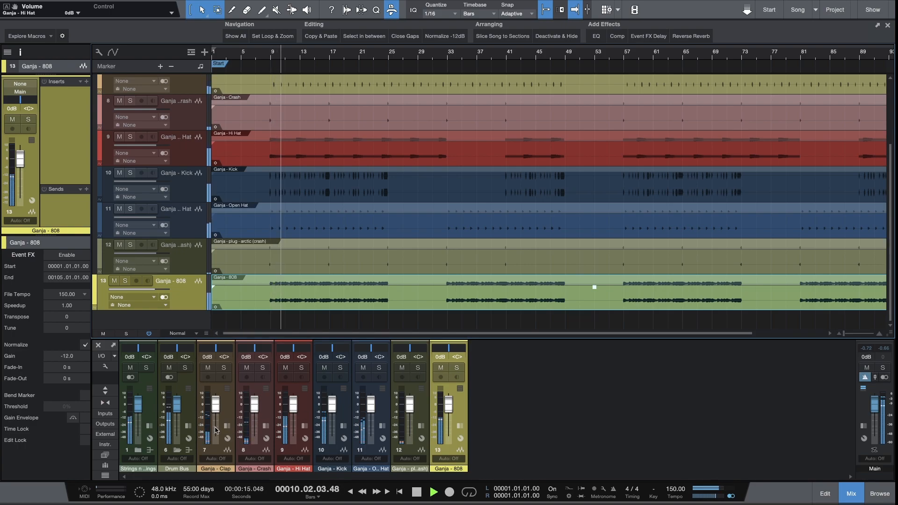
click(138, 451)
drag(176, 405, 217, 408)
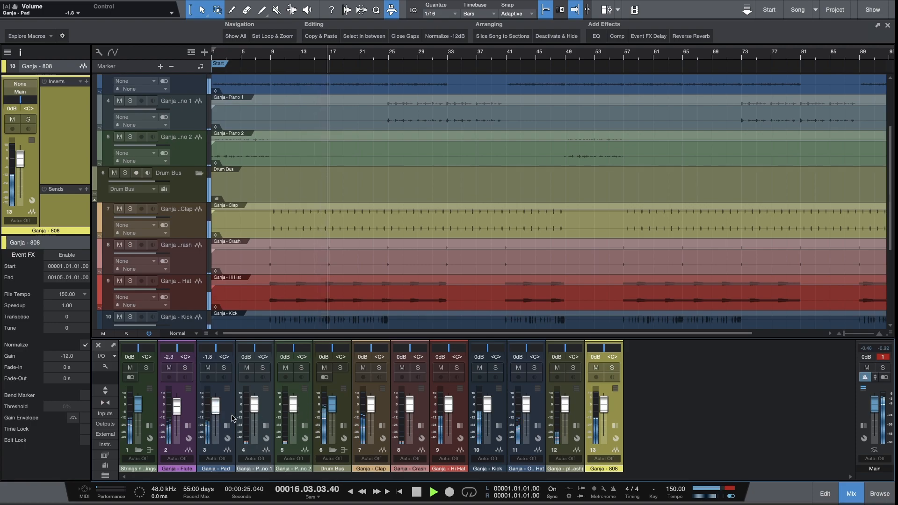
drag(215, 413, 178, 412)
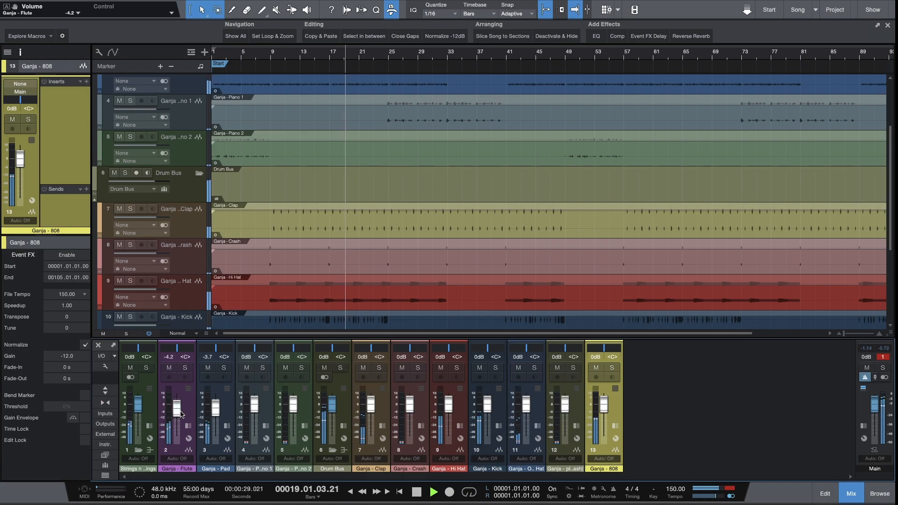
- Clear the Main output's clip indicator, set the Flute fader to -3.7 dB and stop playback
click(883, 358)
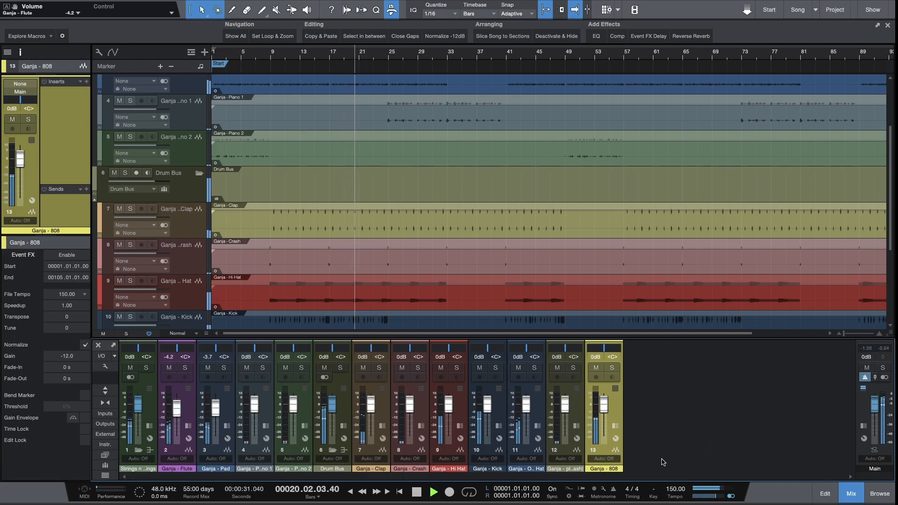
drag(177, 410, 177, 409)
key(space)
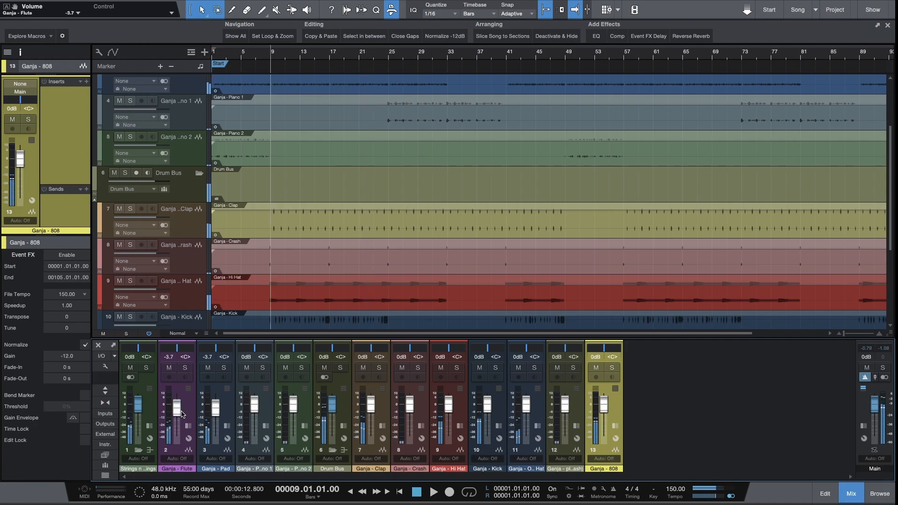
- Save the song and copy the listed external audio files to its Media Folder
key(super+s)
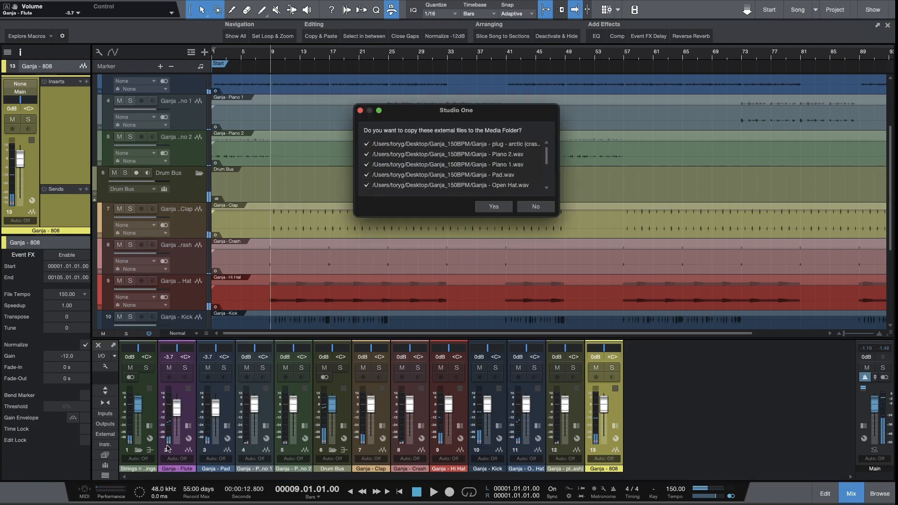
click(493, 207)
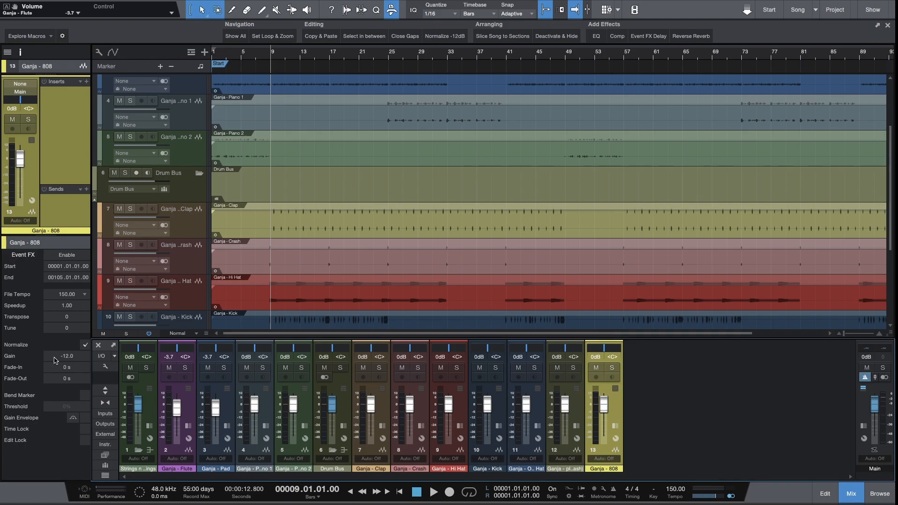
- Hide the track inspector and collapse the Strings n Things folder
click(20, 52)
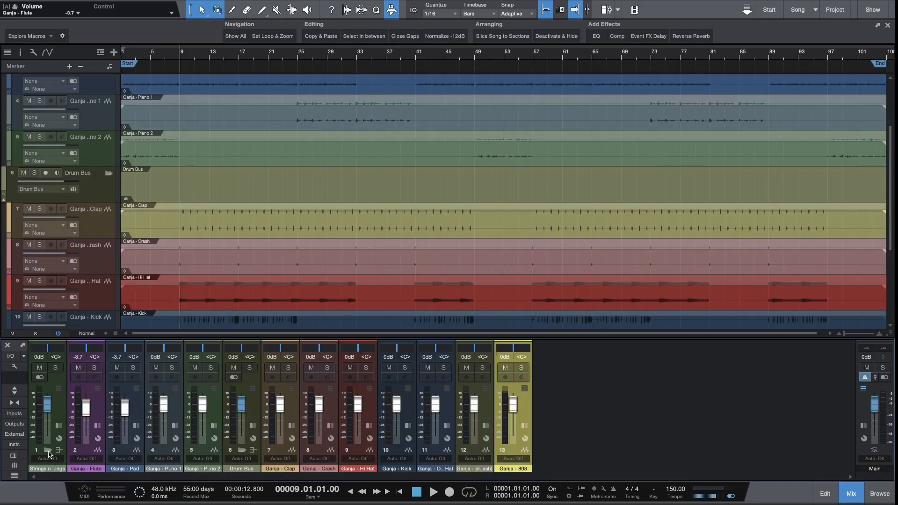
click(49, 451)
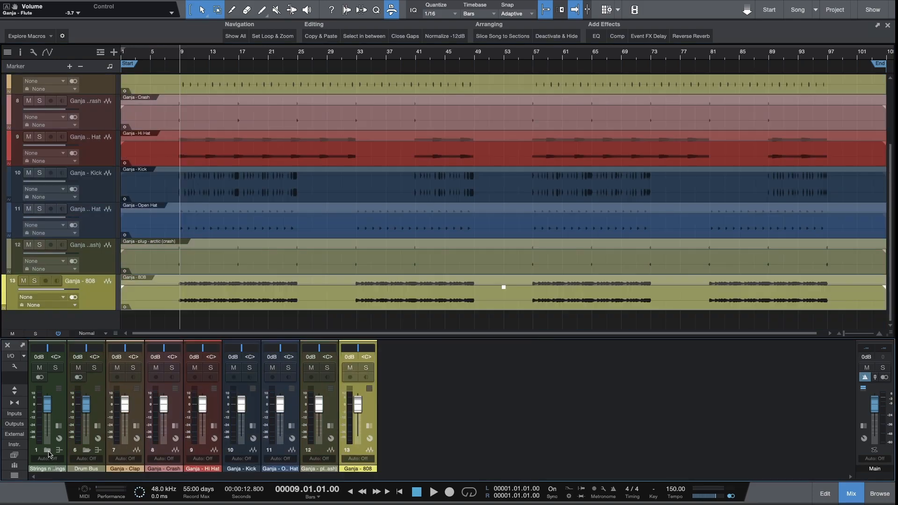
scroll(377, 268, up, 3)
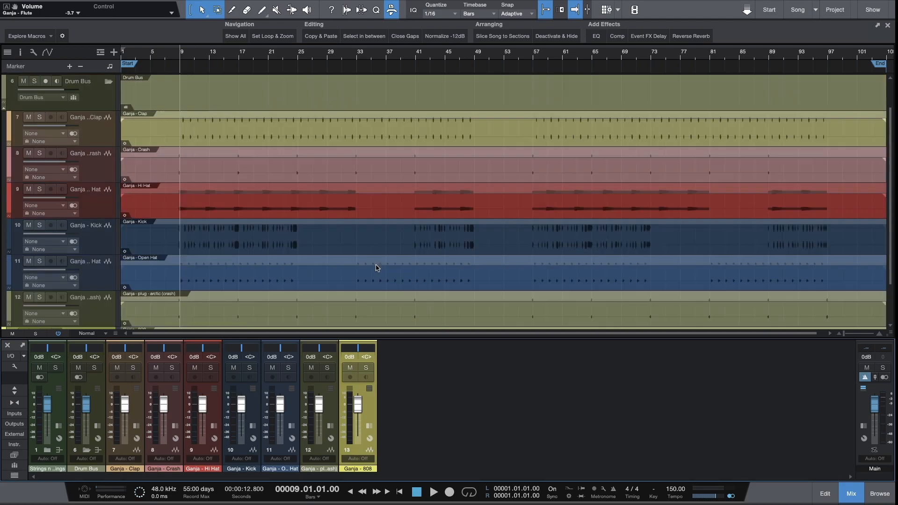
- Close the mixer console and enlarge the tracks to fill the arrangement height
key(alt+z)
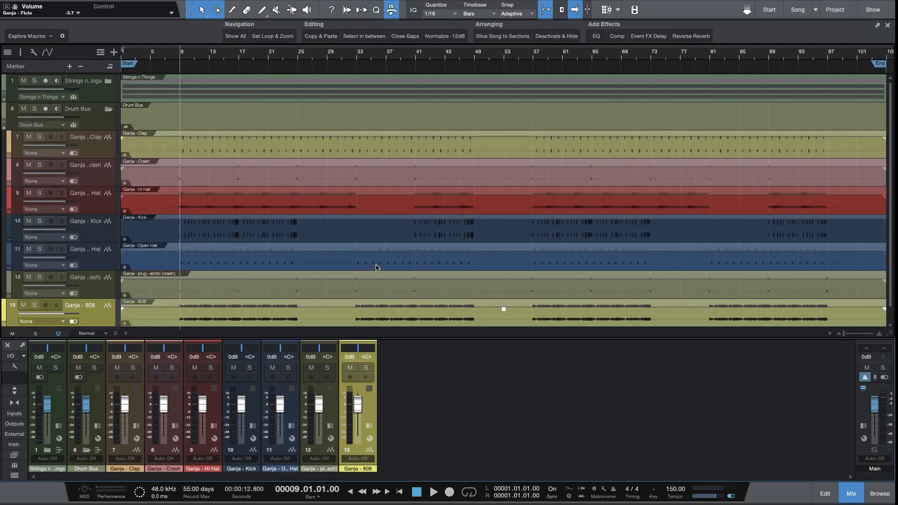
click(9, 344)
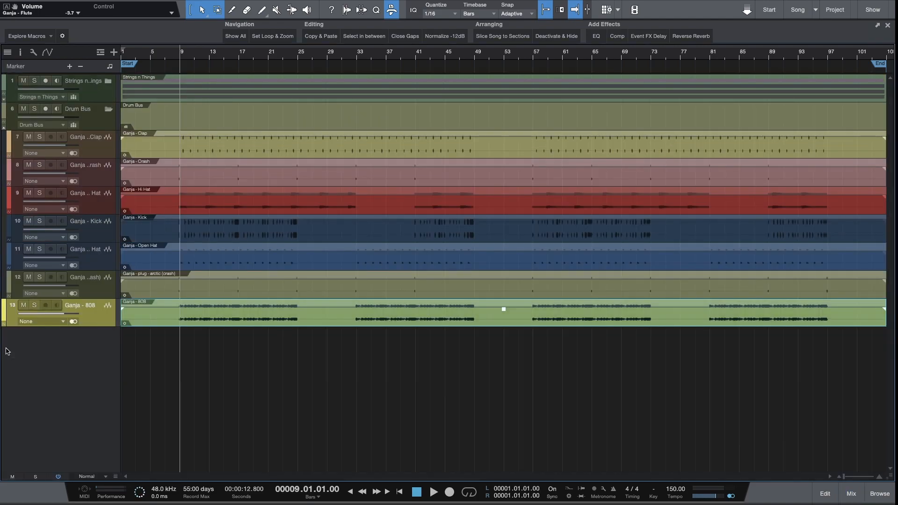
key(alt+z)
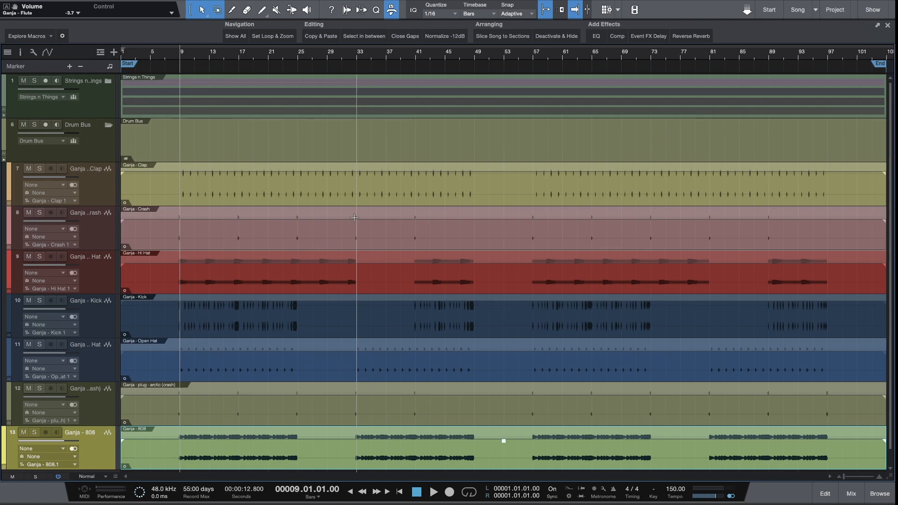
- Select the Kick event, play the song from bar 9 and reopen the mixer console to examine the channel levels
click(354, 323)
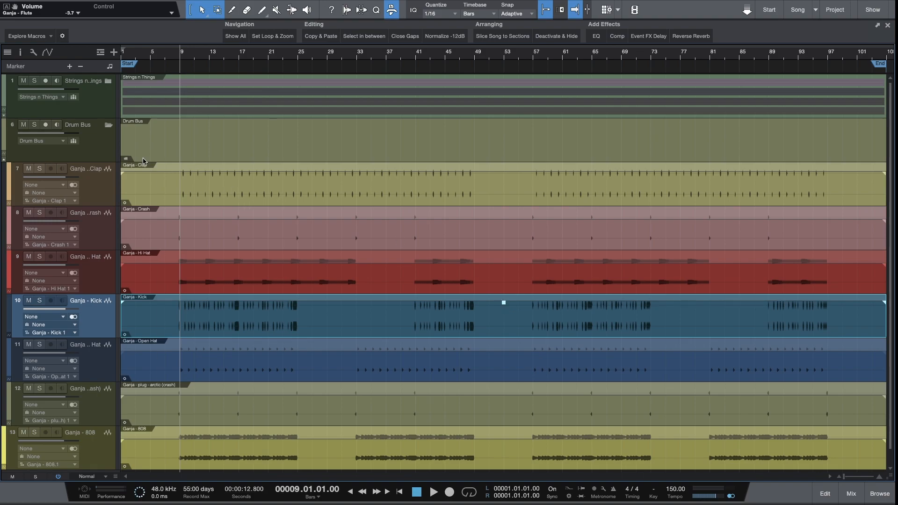
key(space)
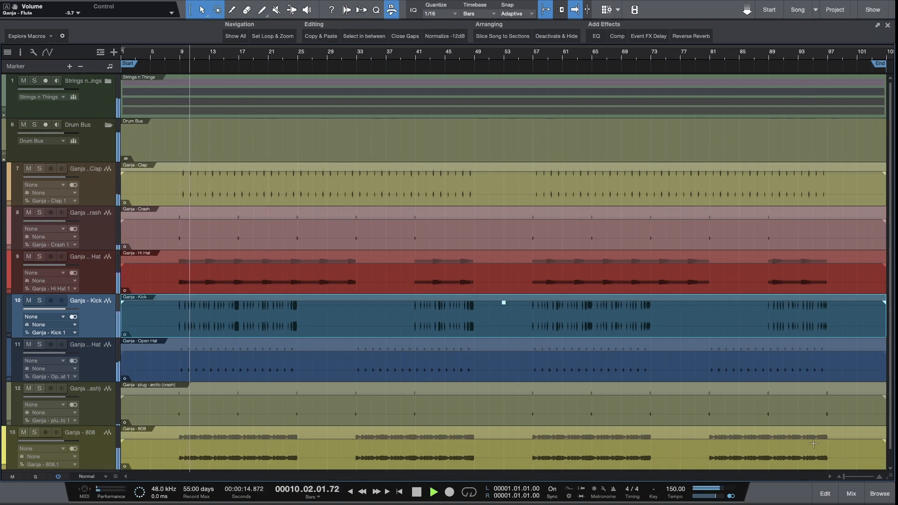
key(F3)
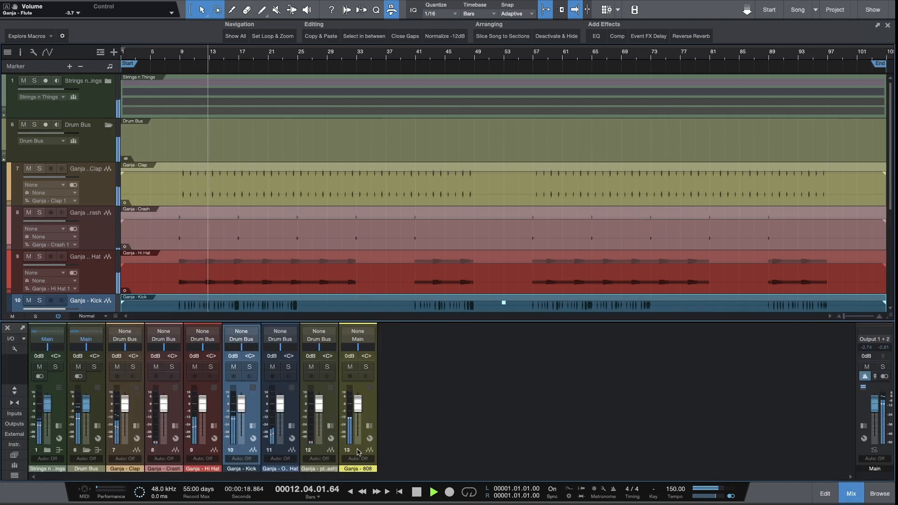
key(space)
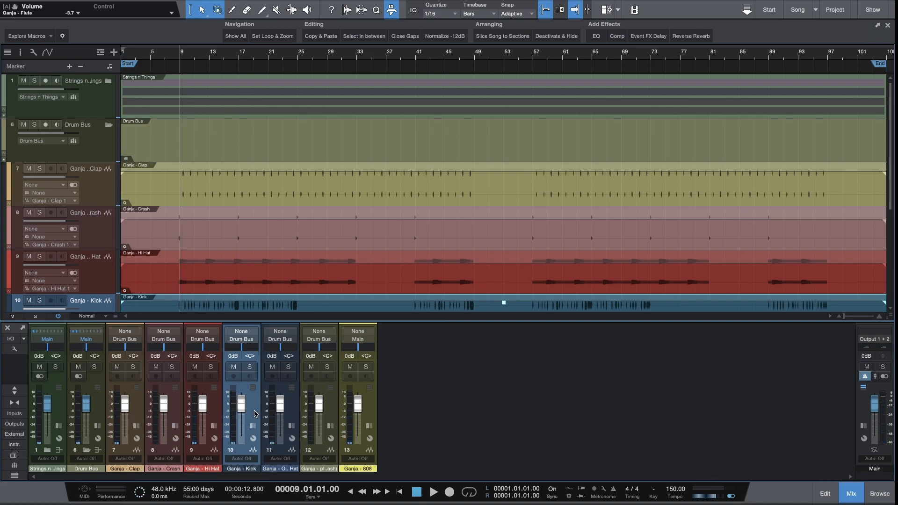
- Expand the 808 and Kick channels in the console to show their inserts
click(373, 416)
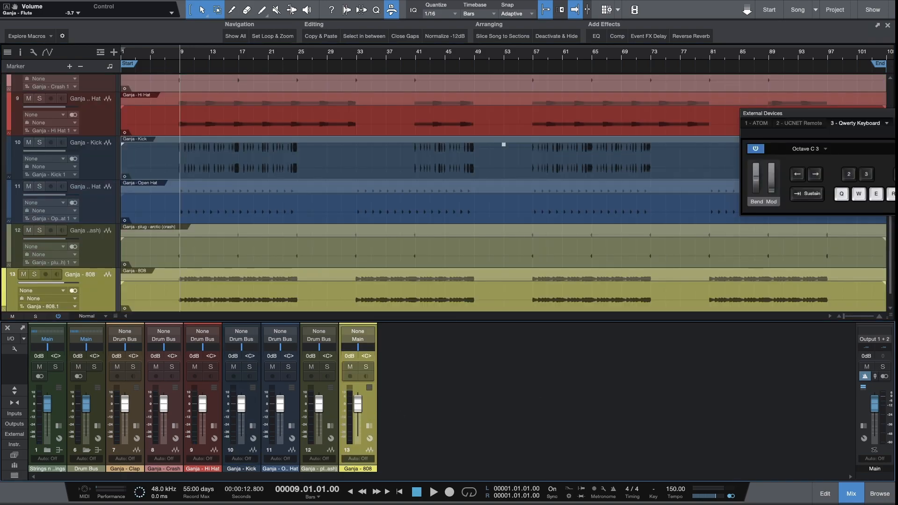
key(Caps_Lock)
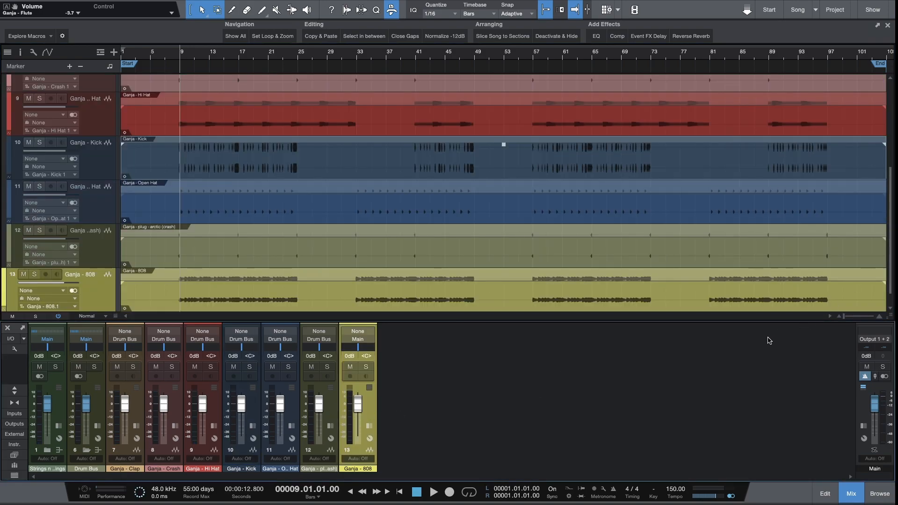
click(369, 426)
click(254, 426)
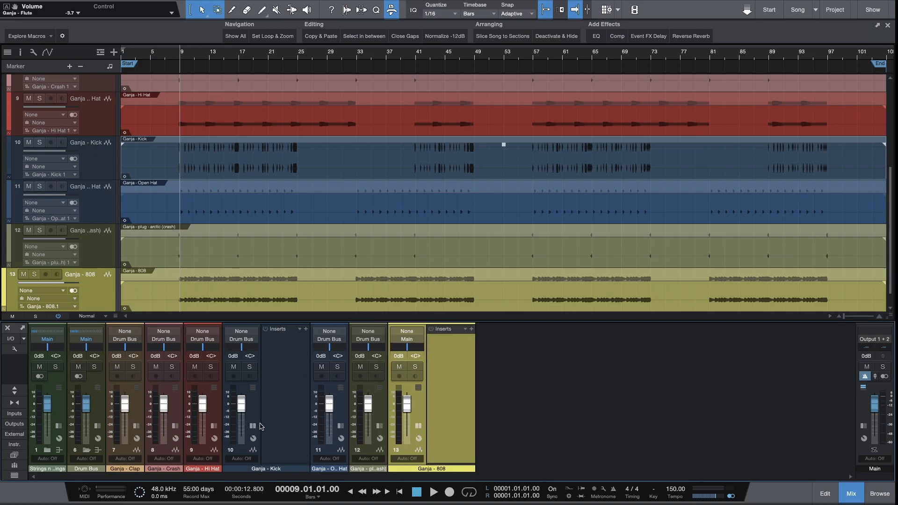
- Insert Pro EQ on the Kick channel and toggle its High Quality mode
click(306, 329)
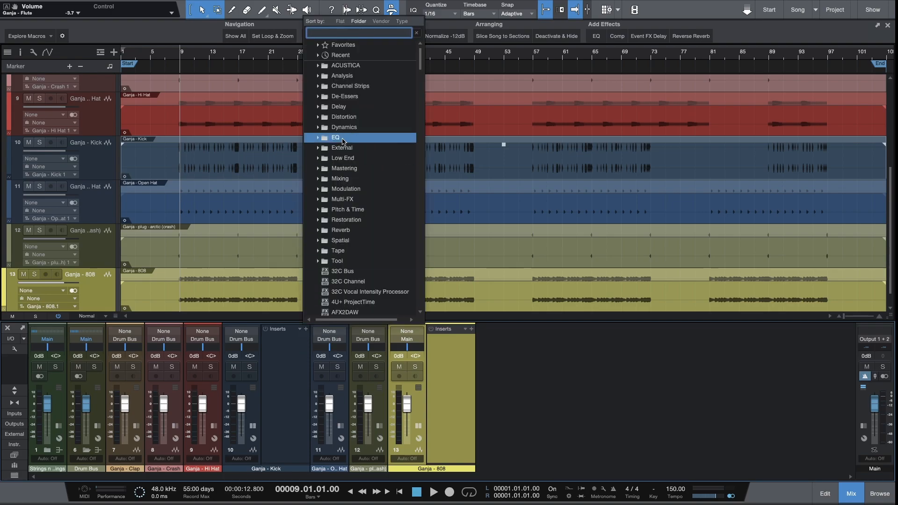
click(347, 137)
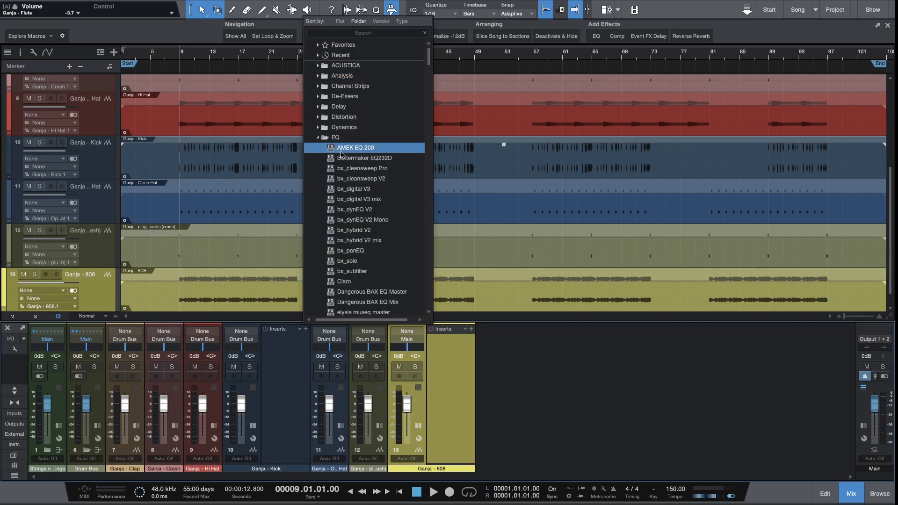
scroll(384, 276, down, 2)
scroll(384, 276, down, 5)
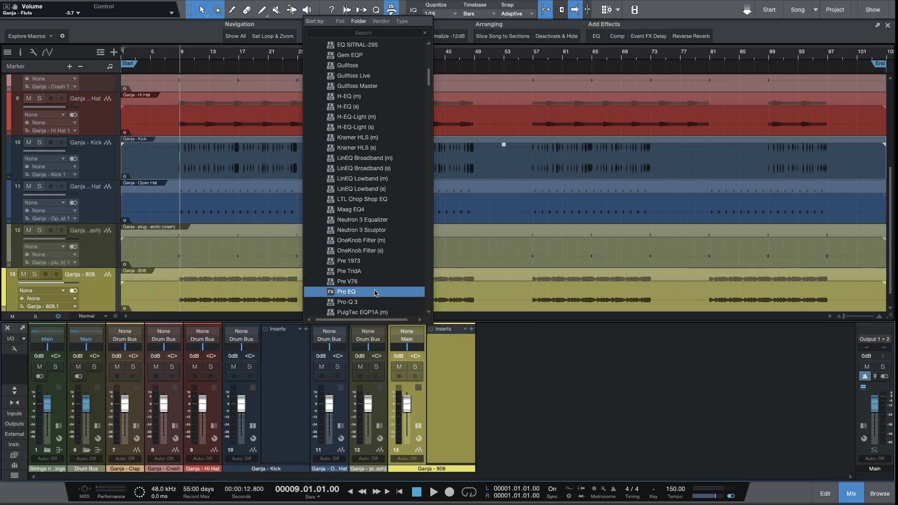
click(376, 291)
drag(434, 52, 833, 70)
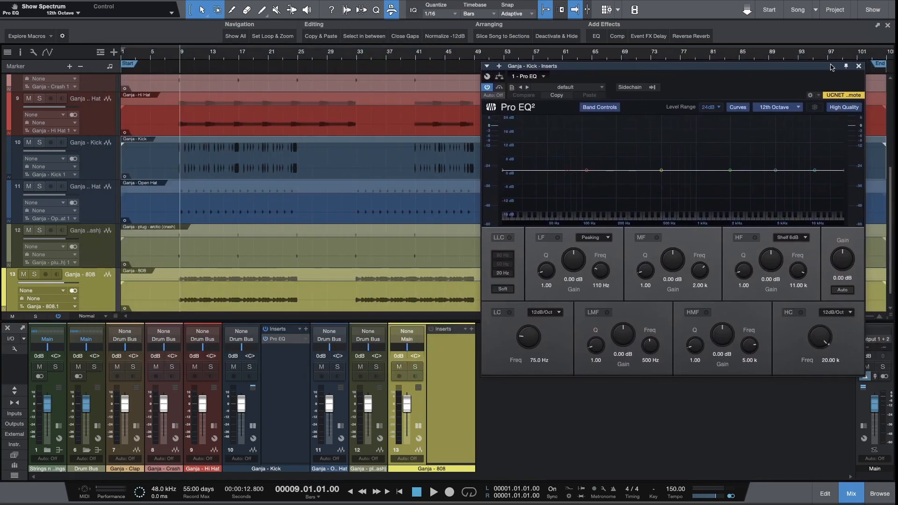
click(849, 109)
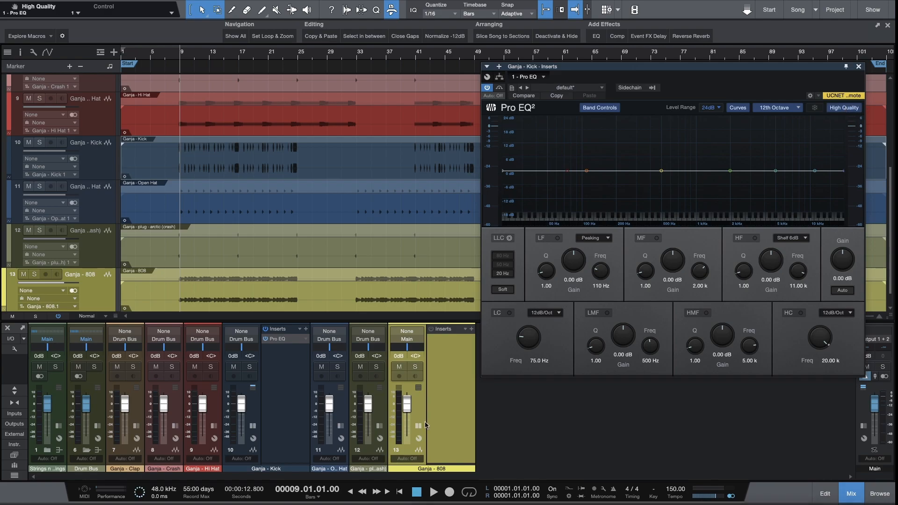
click(471, 329)
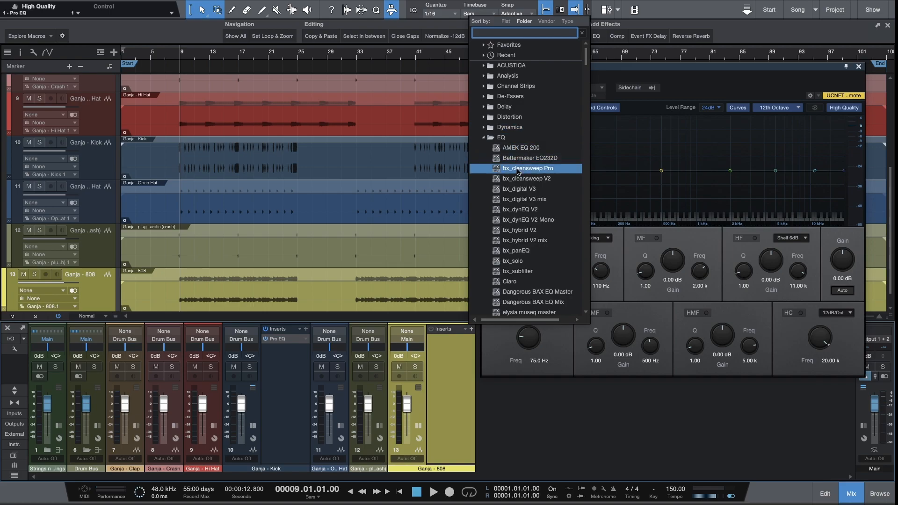
scroll(534, 258, down, 4)
scroll(533, 243, down, 5)
scroll(534, 210, up, 1)
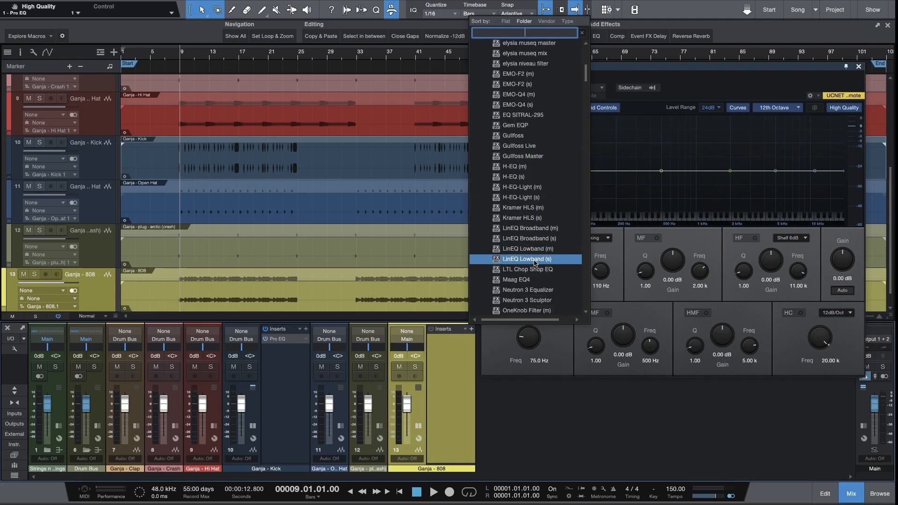
scroll(523, 121, up, 3)
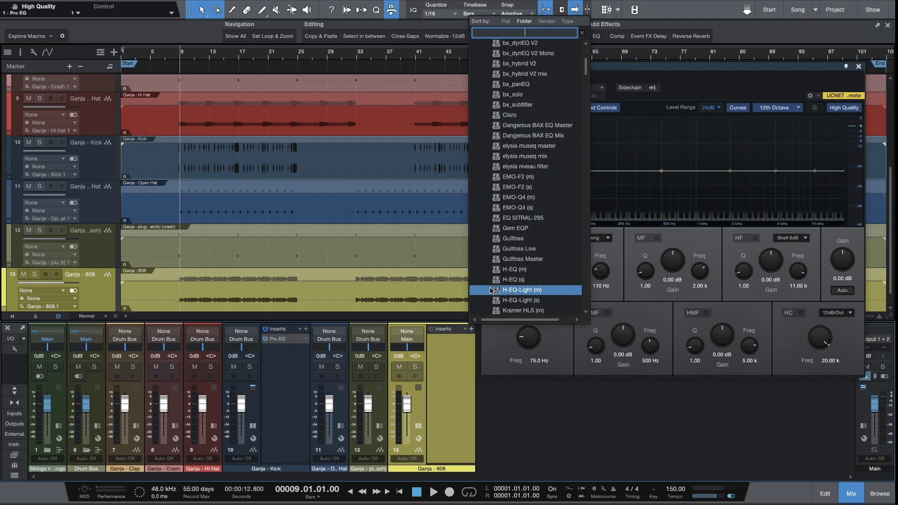
scroll(534, 220, up, 5)
click(554, 394)
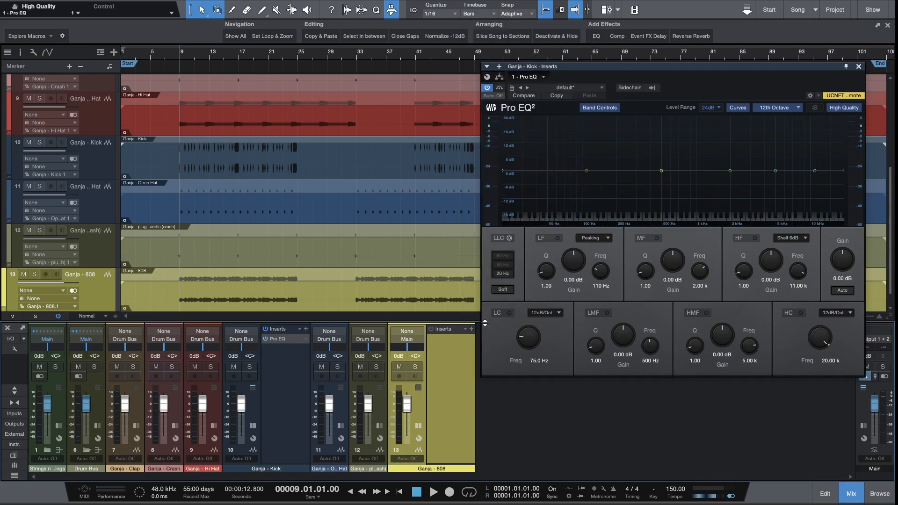
- Copy the Pro EQ insert from the Kick channel to the 808 channel
click(472, 329)
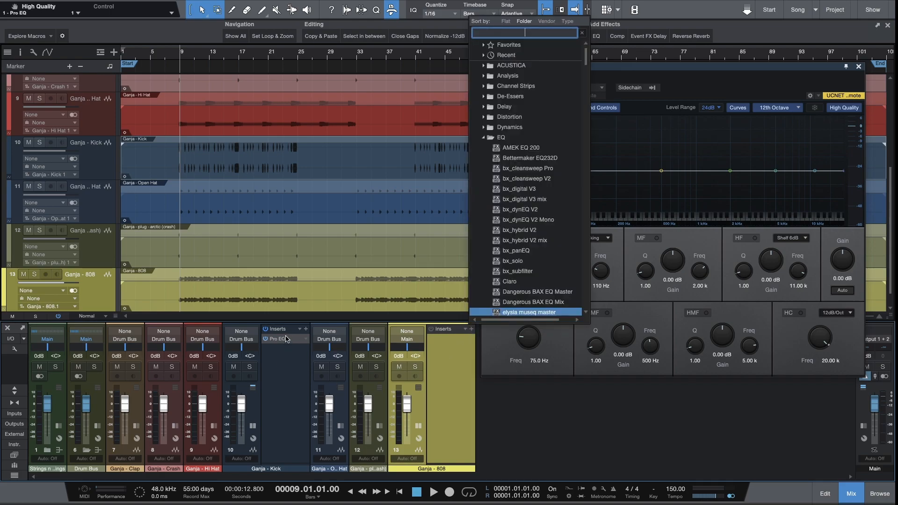
click(429, 340)
drag(315, 332, 435, 340)
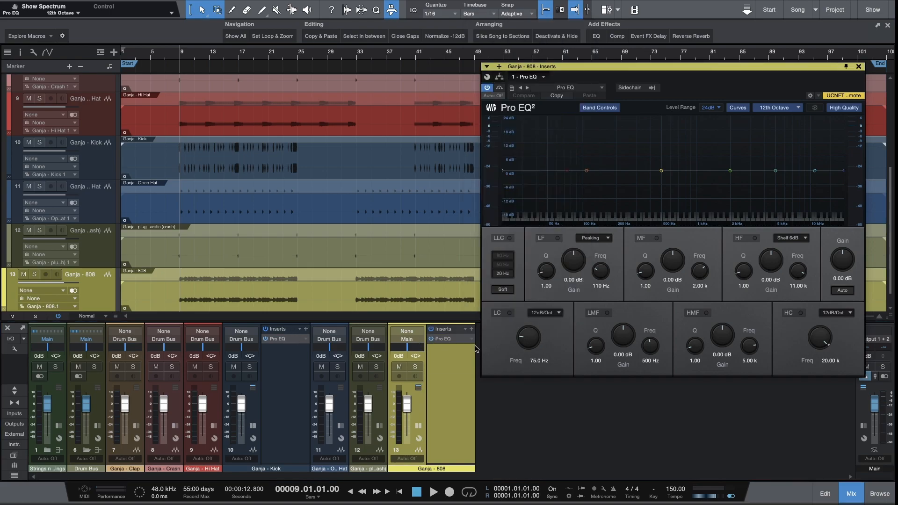
- Assign the Kick channel as the sidechain source of the 808's Pro EQ
click(653, 88)
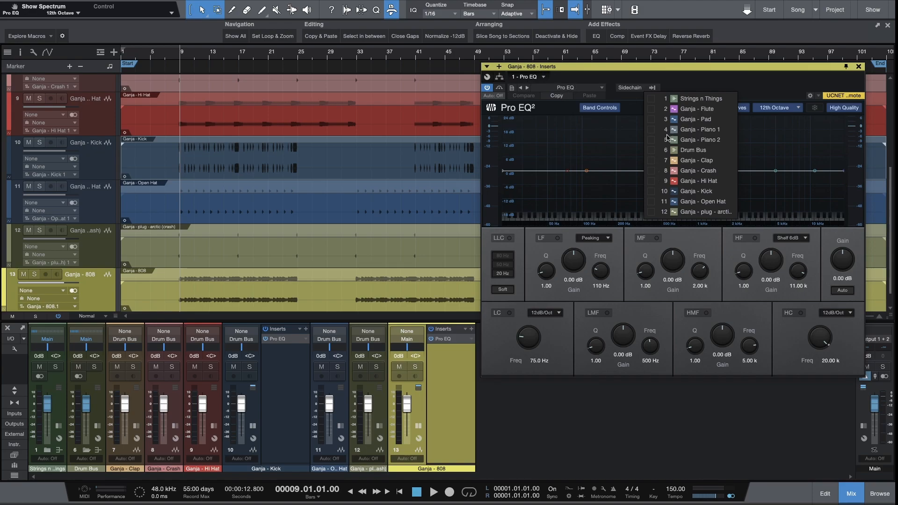
click(650, 191)
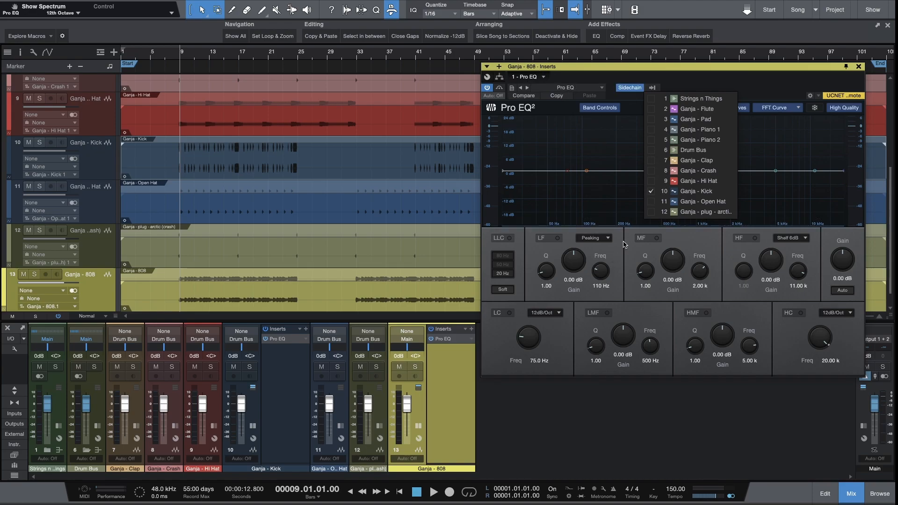
click(654, 88)
click(656, 89)
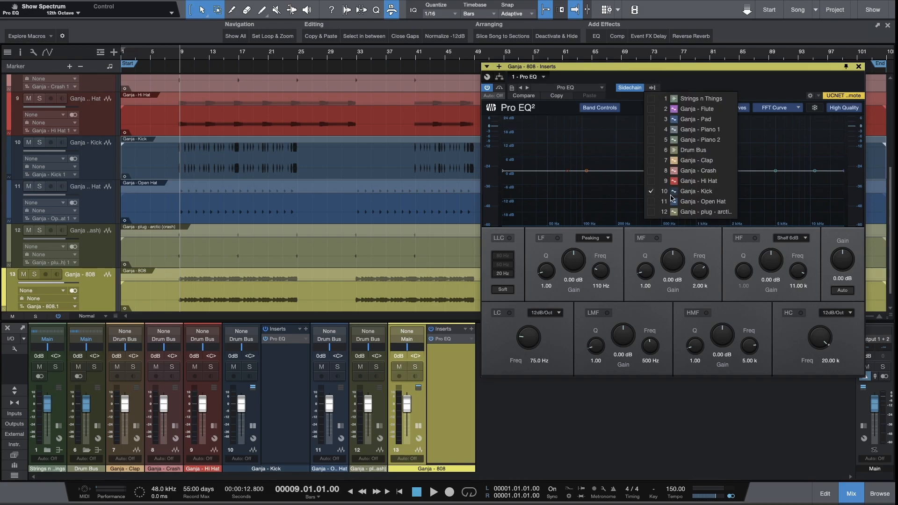
click(688, 82)
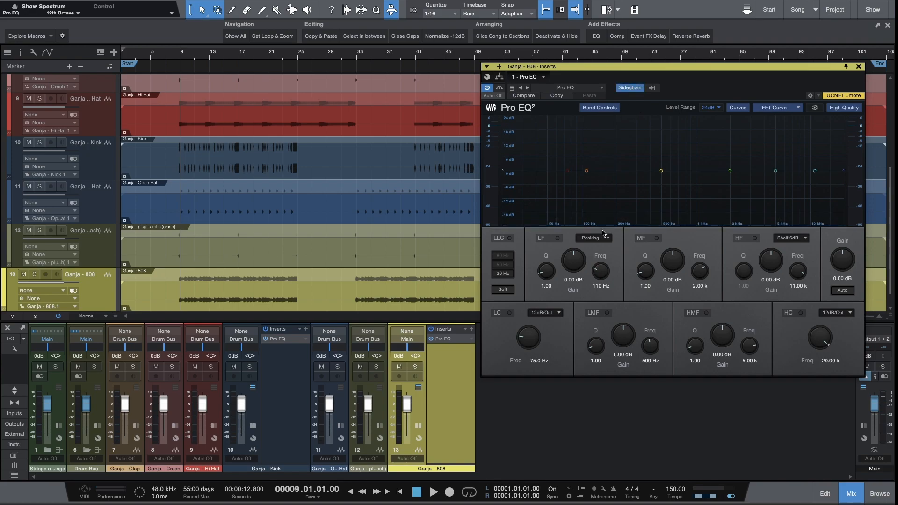
- Pin the 808's Pro EQ window and open the Kick's Pro EQ in a separate window
double_click(291, 342)
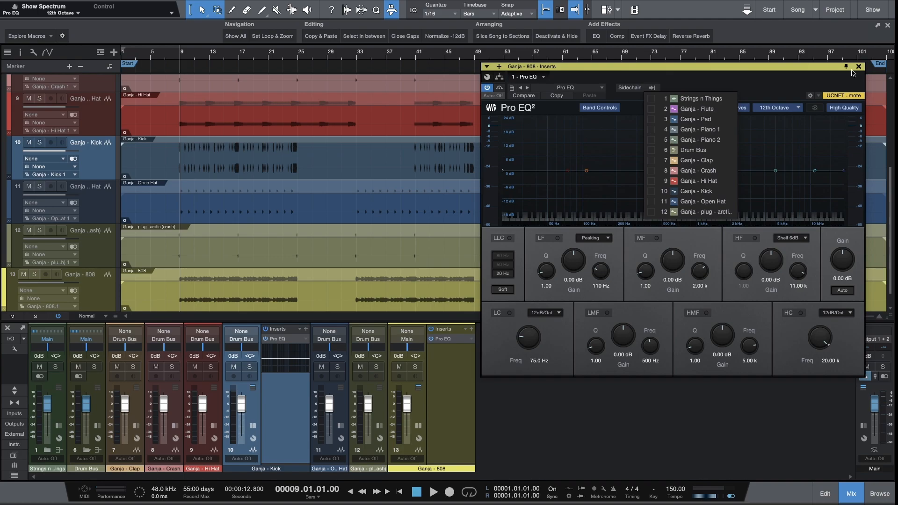
click(846, 70)
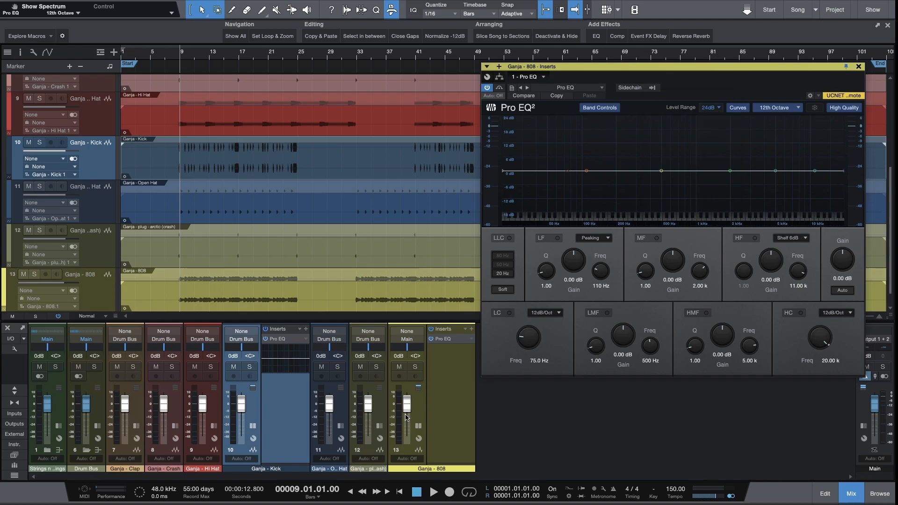
double_click(289, 335)
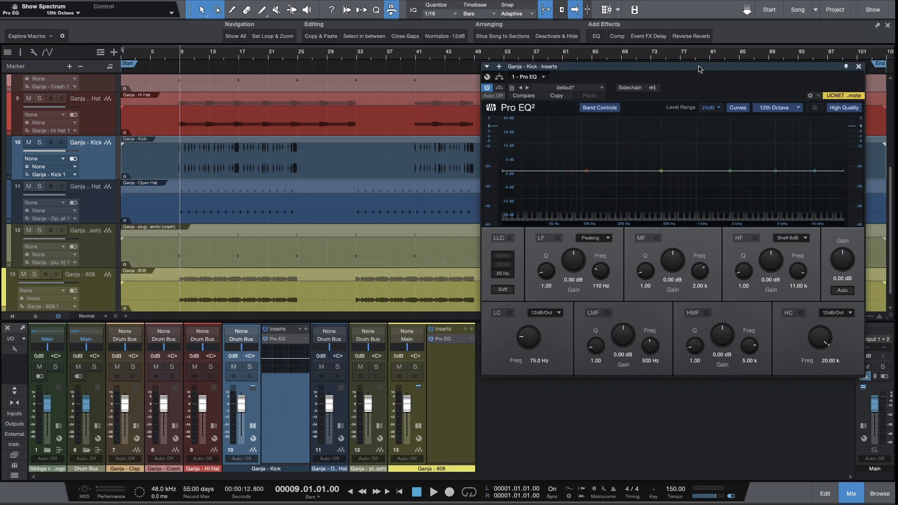
- Move the Kick's Pro EQ window clear of the 808's and play the song to view the 808 and sidechain spectra
drag(704, 69, 281, 84)
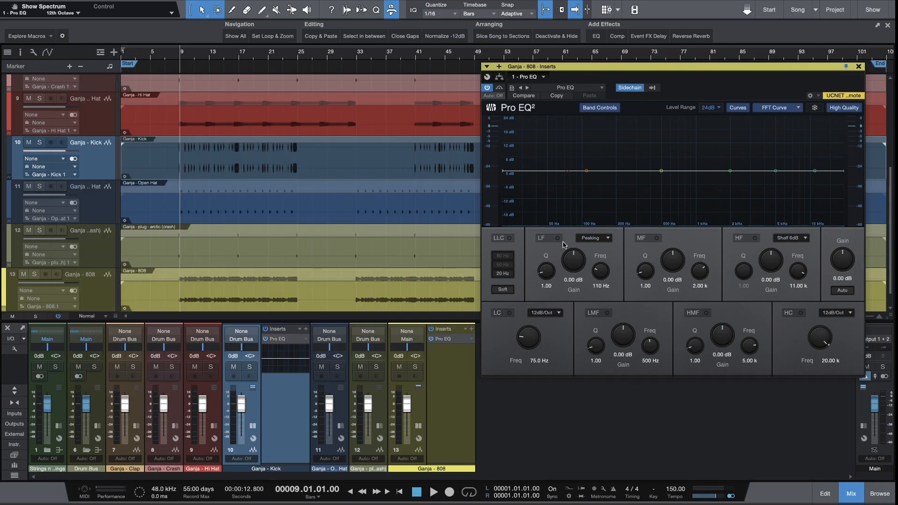
key(space)
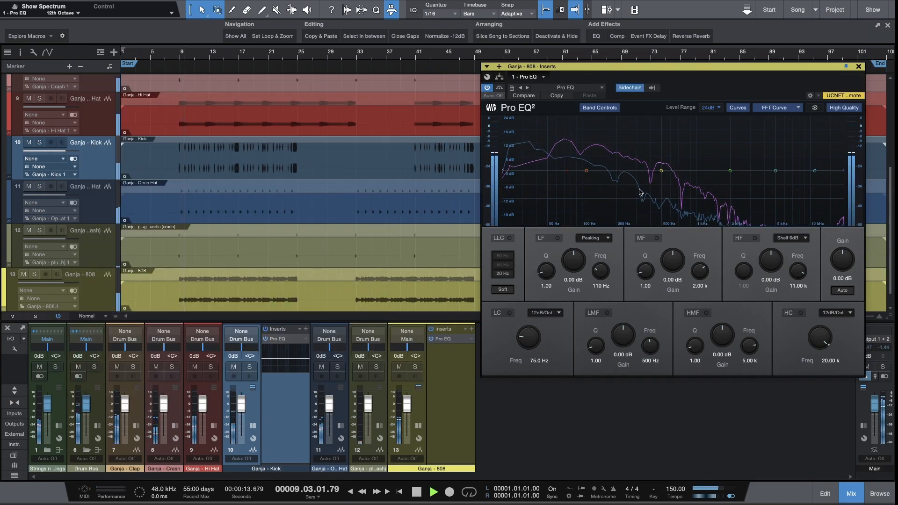
- Try the Waterfall and Third Octave spectrum displays in the 808's Pro EQ during playback, returning to FFT Curve
click(795, 109)
click(790, 158)
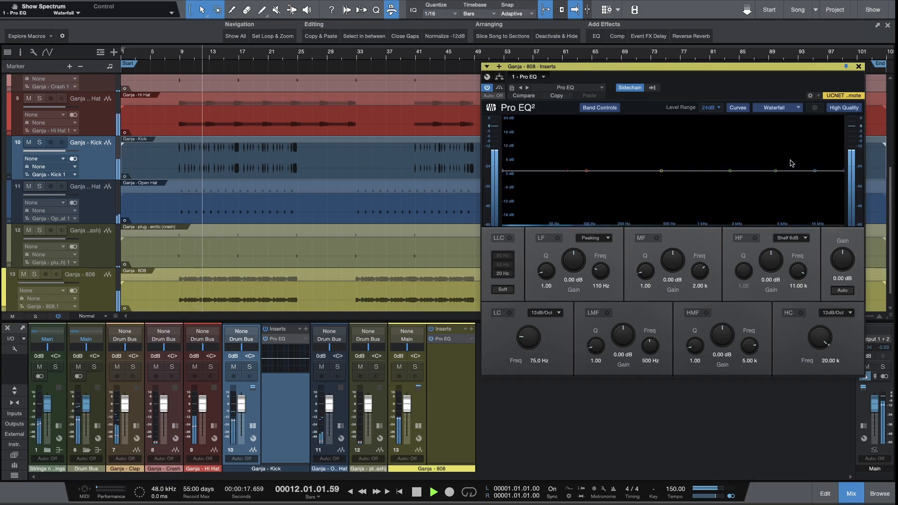
click(799, 107)
click(786, 127)
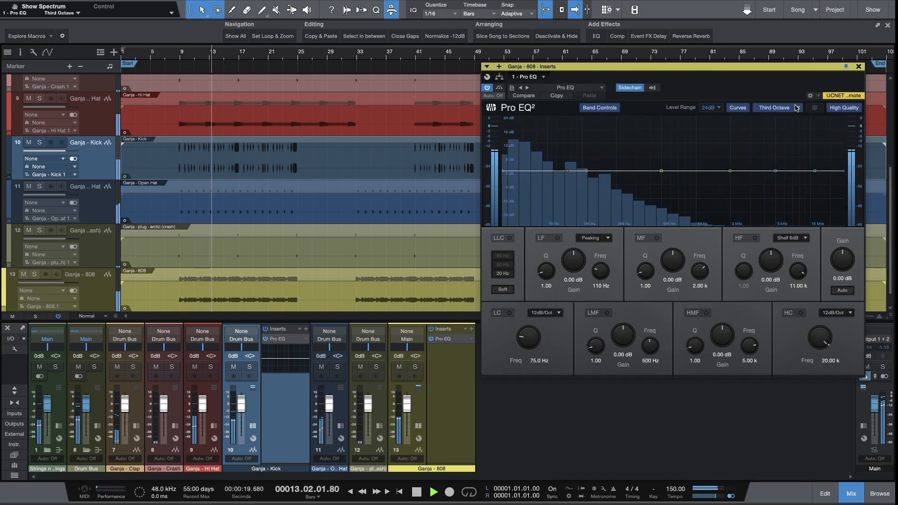
click(796, 108)
click(786, 143)
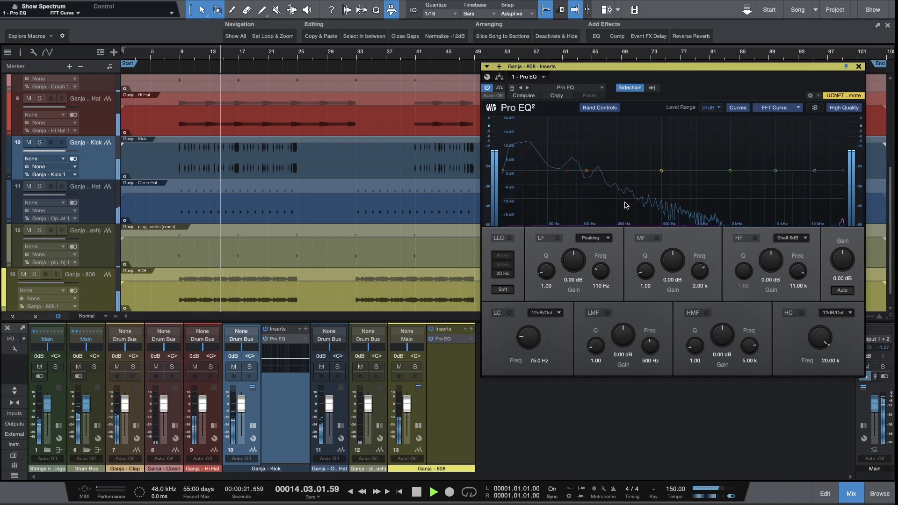
key(space)
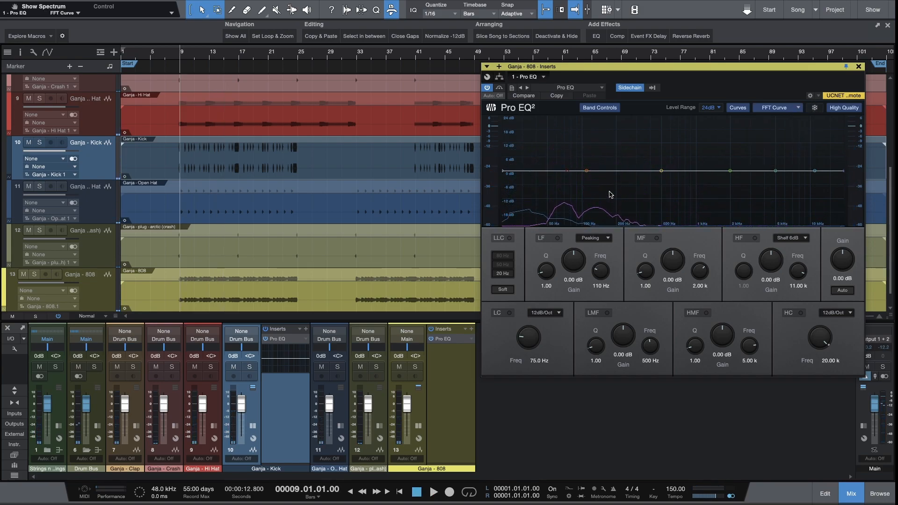
- Play from bar 9 and temporarily mute the Kick to examine its overlap with the 808 in the spectrum display
key(space)
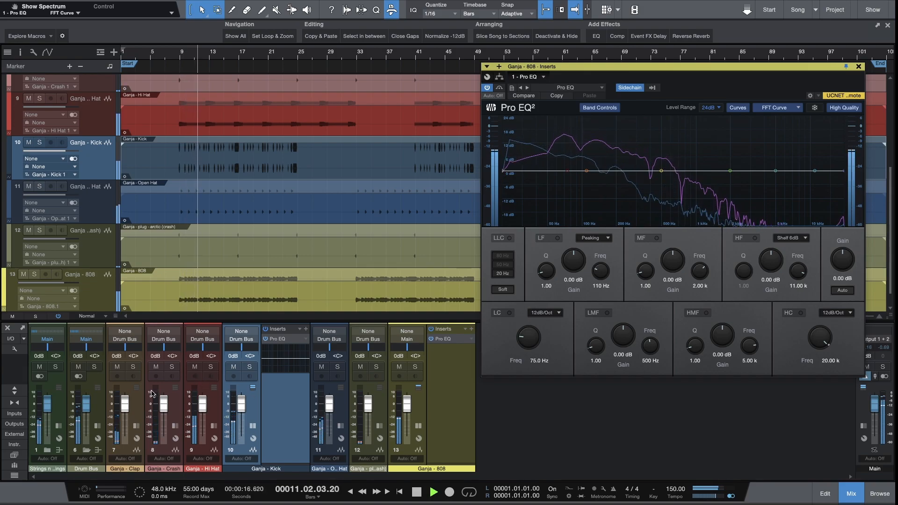
click(237, 368)
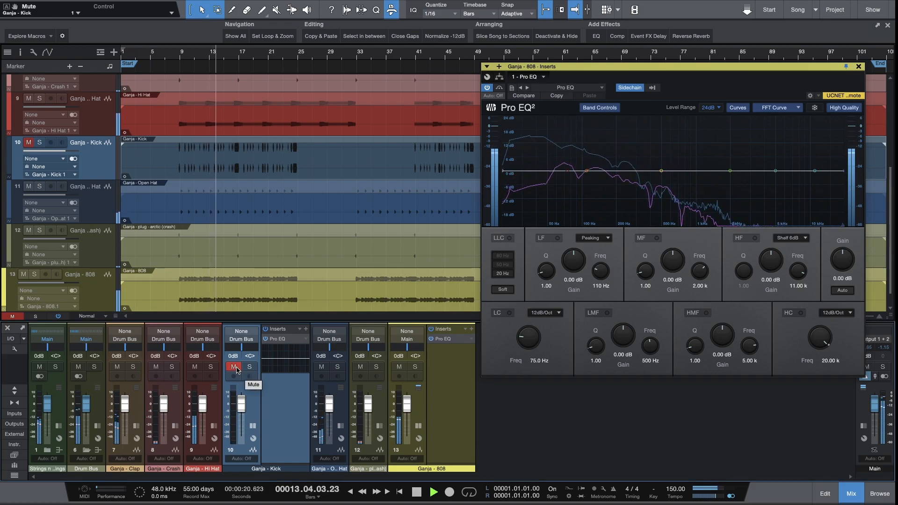
key(space)
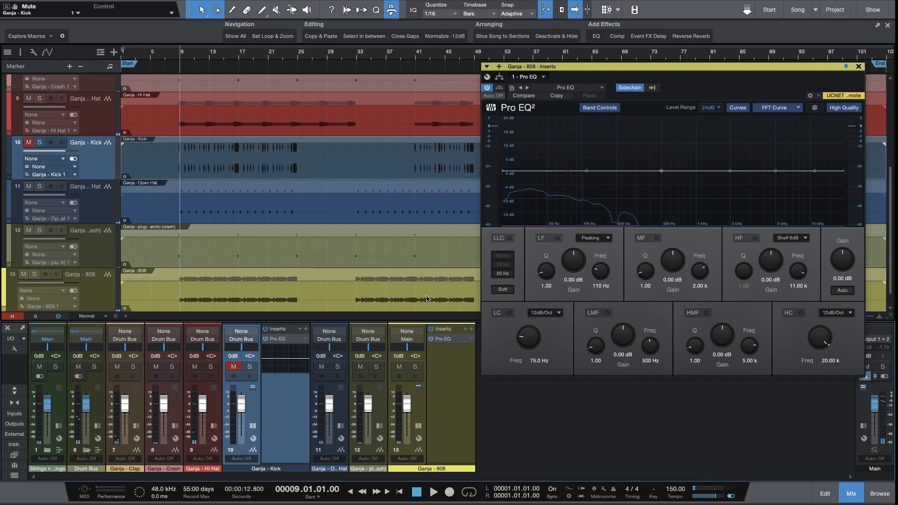
click(235, 368)
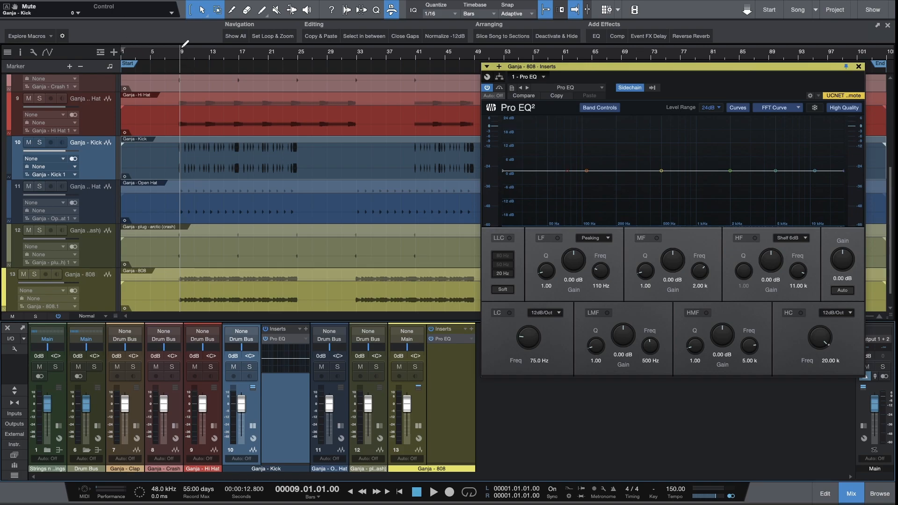
- Select bars 9 to 25 on the Hi Hat track and loop playback over that range
drag(178, 103, 299, 109)
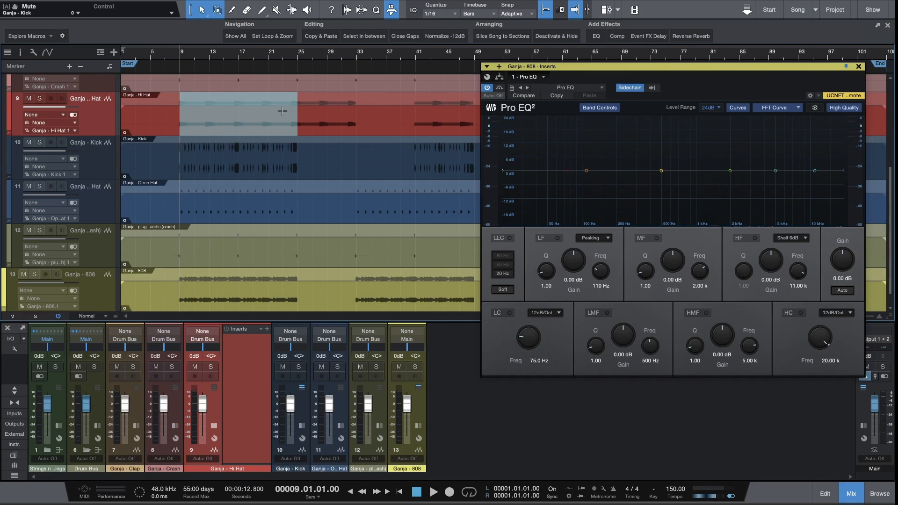
key(p)
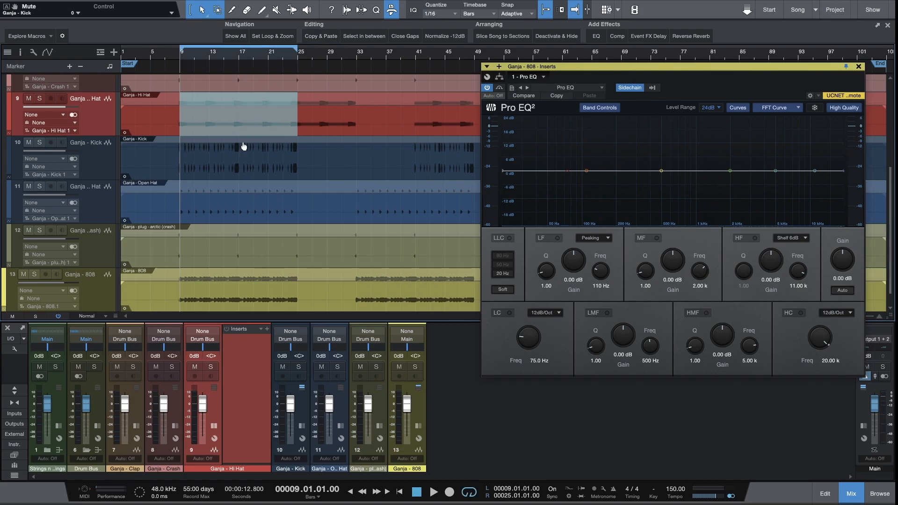
key(slash)
key(slash)
- Cut the 808's LMF band by about 5.75 dB at 500 Hz with a Q of 3.40 while auditioning the loop
key(space)
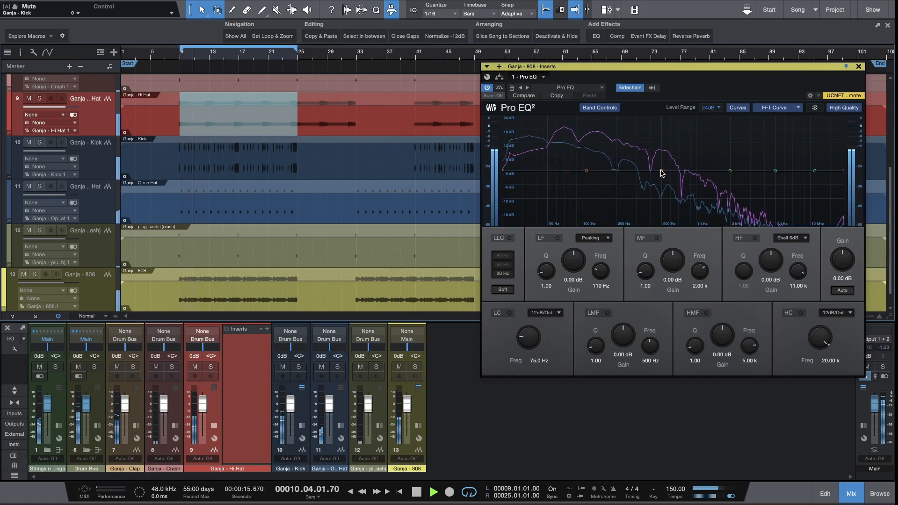
mouse_move(661, 173)
mouse_down()
mouse_move(633, 123)
mouse_move(588, 116)
mouse_move(626, 190)
mouse_move(661, 186)
mouse_up()
scroll(661, 185, up, 6)
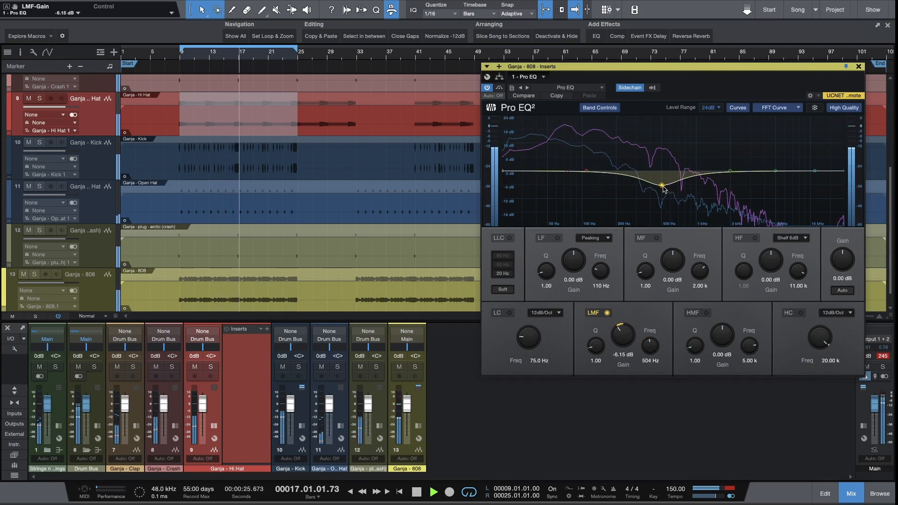
key(space)
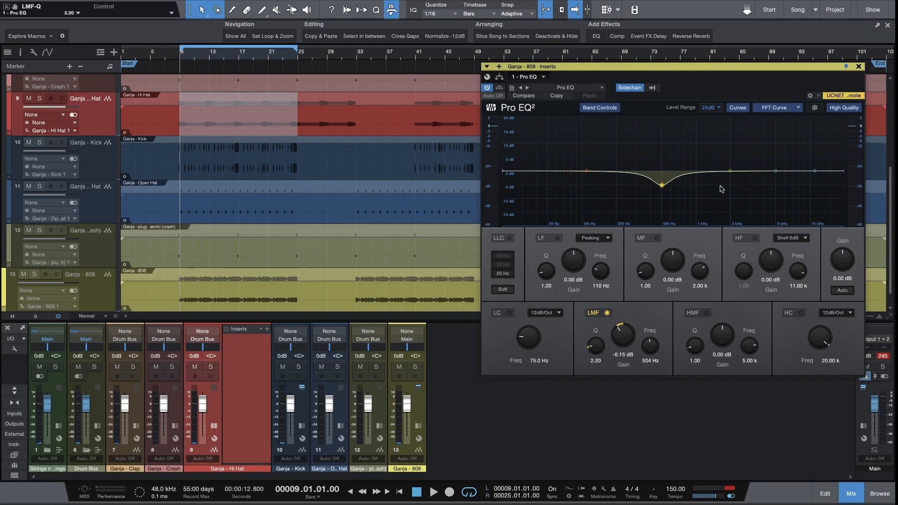
scroll(663, 188, up, 5)
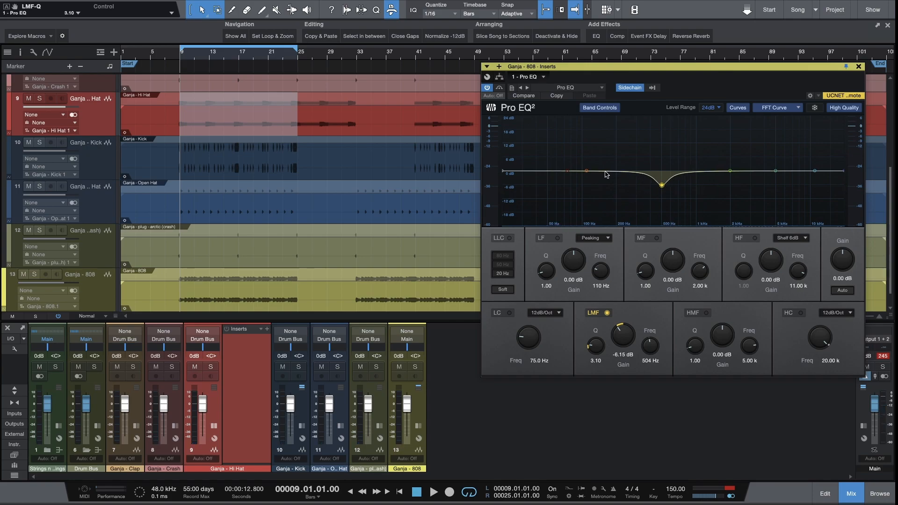
drag(662, 185, 660, 183)
- Try 12 dB and 6 dB level ranges in the 808's Pro EQ and settle on 12 dB
click(715, 109)
click(711, 129)
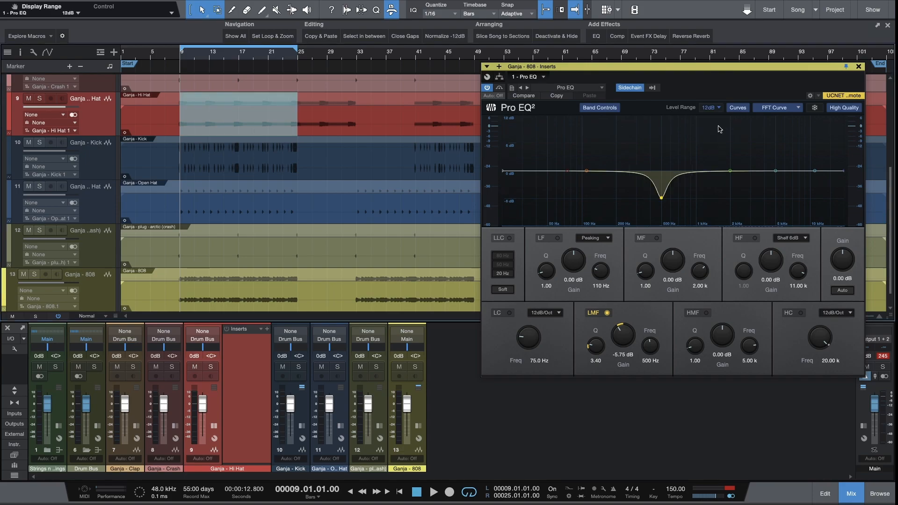
click(715, 110)
click(723, 119)
click(713, 108)
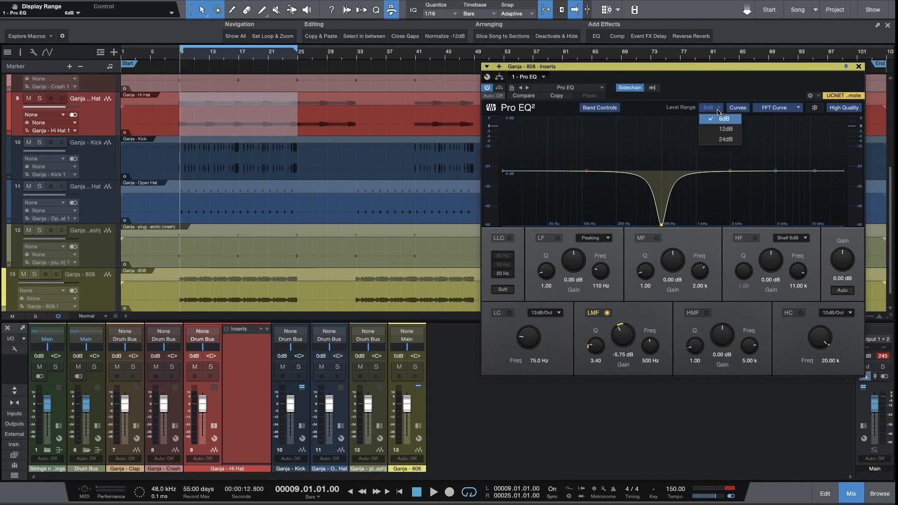
click(717, 130)
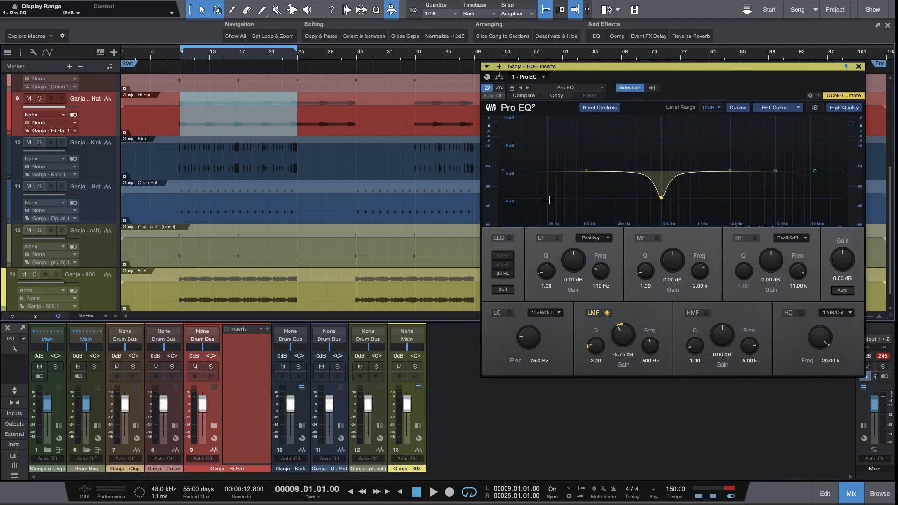
- Cut the 808's MF band by about 1.69 dB near 1.93 kHz with a Q of 2.20 during playback
key(space)
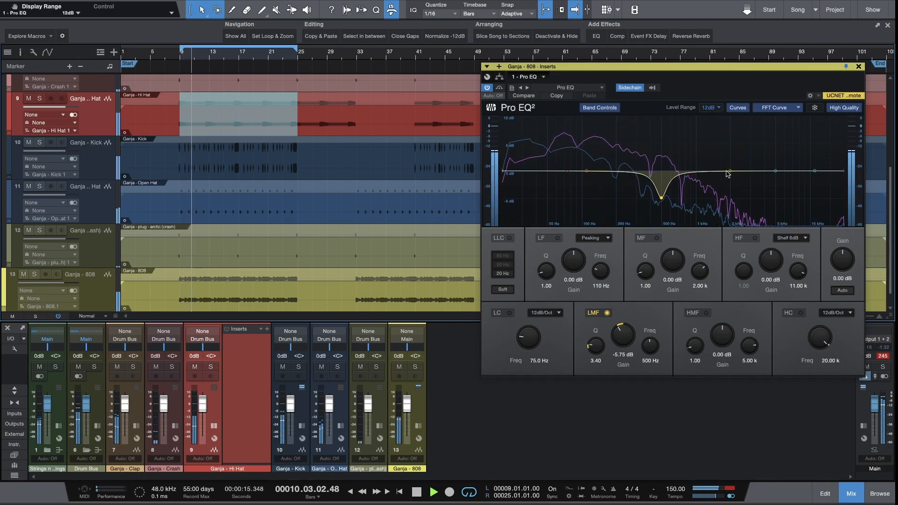
mouse_move(722, 173)
mouse_down()
mouse_move(714, 183)
mouse_move(728, 178)
mouse_up()
scroll(717, 182, up, 5)
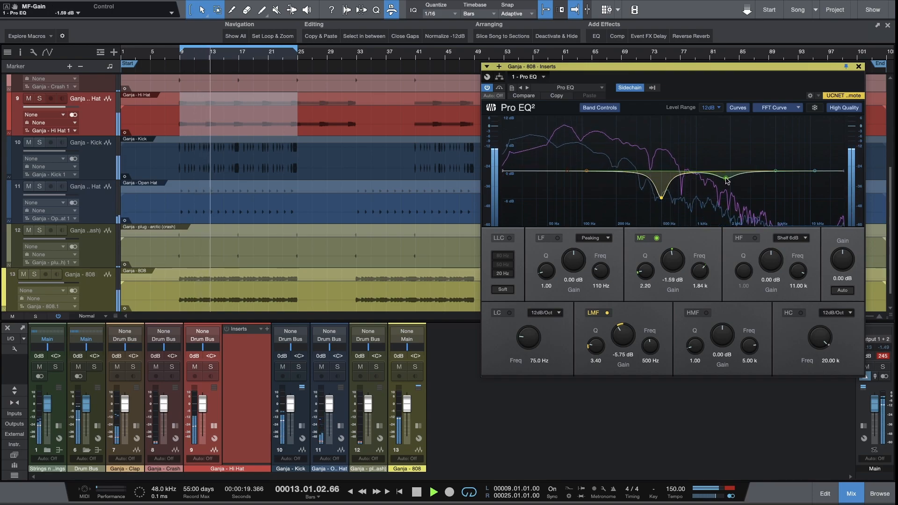
- Enable the 808's high-cut filter with a 48 dB/Oct slope and lower its frequency to about 6.18 kHz
click(843, 170)
key(space)
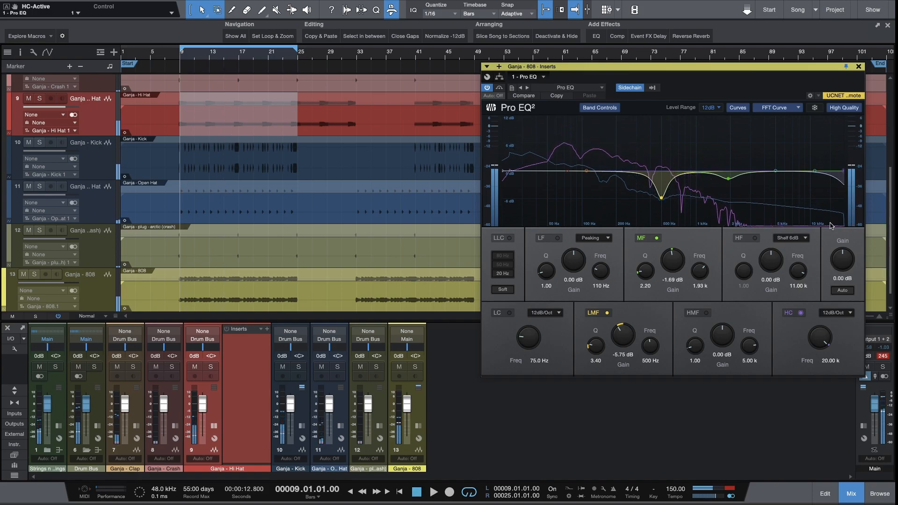
click(789, 238)
click(816, 280)
click(837, 313)
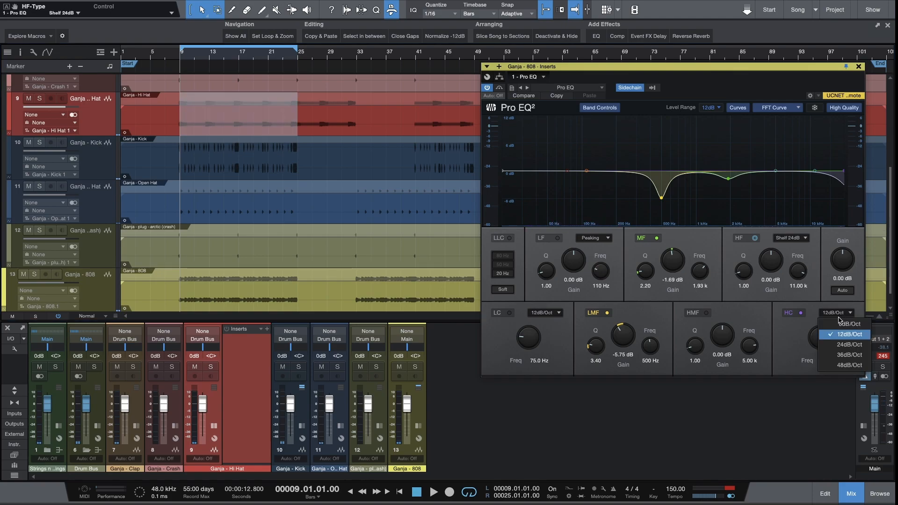
click(823, 336)
drag(824, 342, 820, 350)
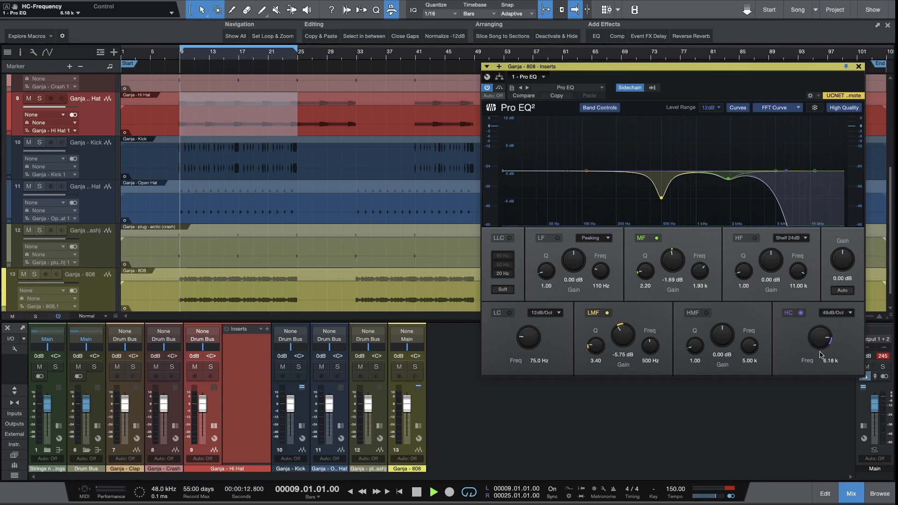
- Refine the 808's LMF cut to about 5.85 dB at 529 Hz with a Q of 2.80 while playing the loop
key(space)
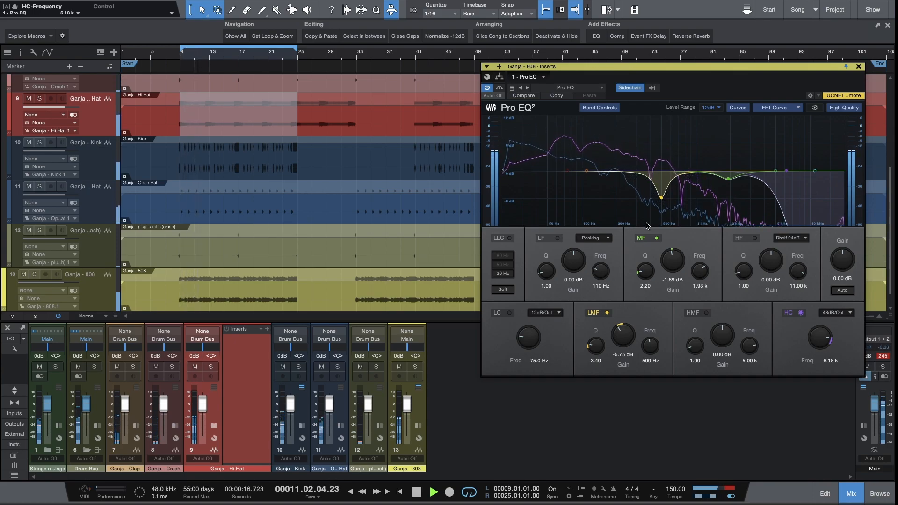
drag(662, 199, 664, 198)
scroll(664, 197, down, 3)
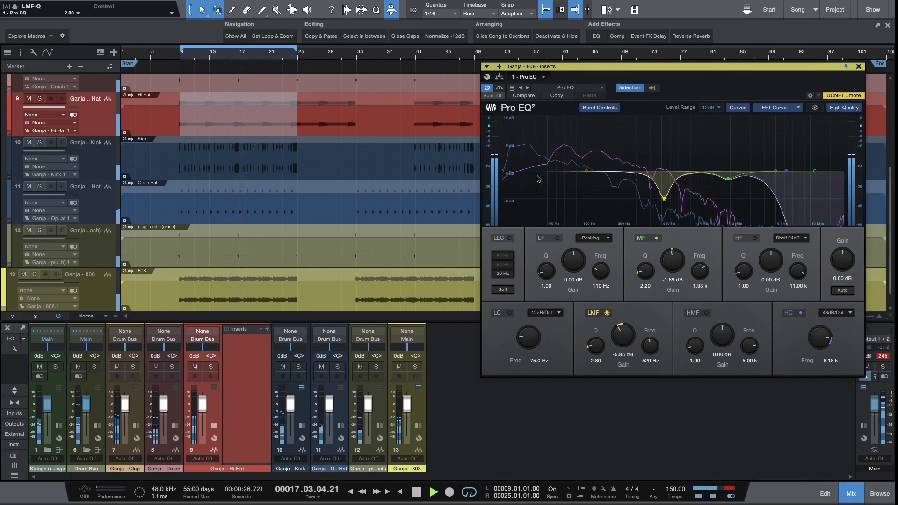
key(space)
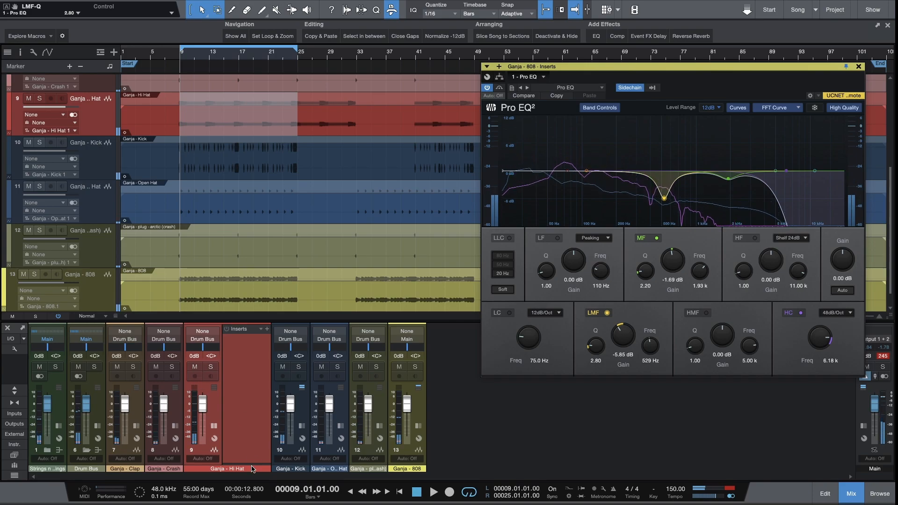
- Open the Kick's Pro EQ alongside the 808's and try its 20 Hz LLC filter, switching it back off
click(307, 437)
click(291, 340)
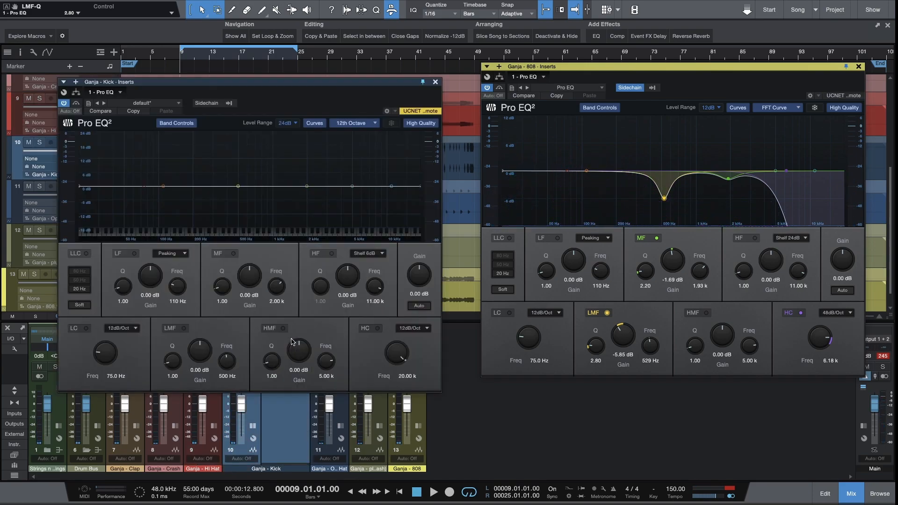
click(81, 191)
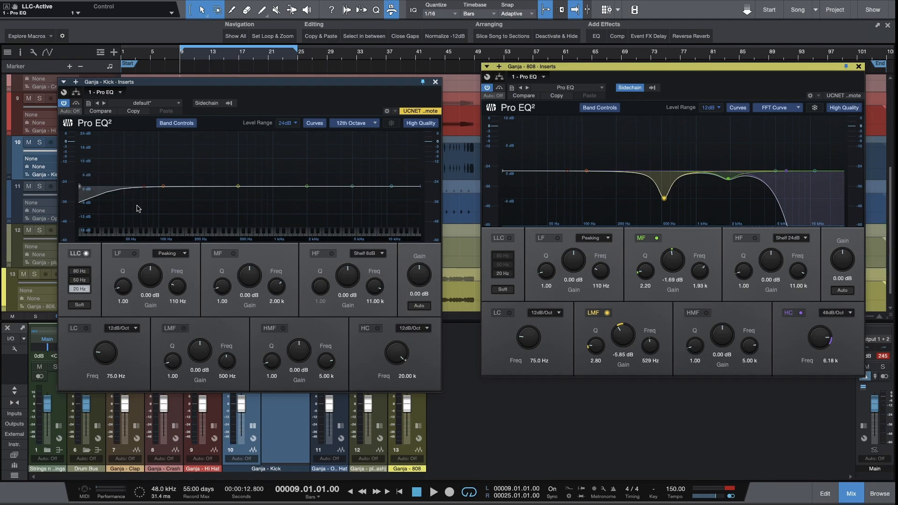
click(87, 255)
- Enable the Kick's low-cut filter with a 48 dB/Oct slope and set its frequency to about 38.9 Hz
click(82, 331)
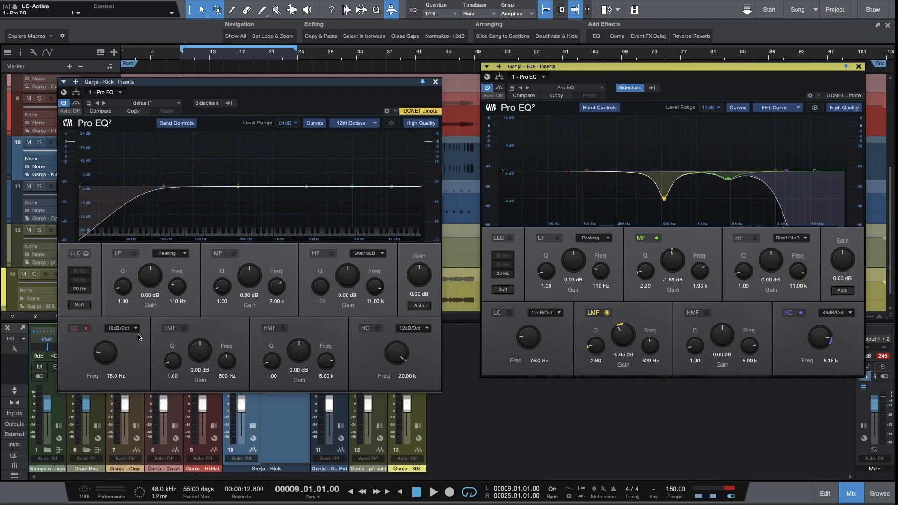
click(125, 328)
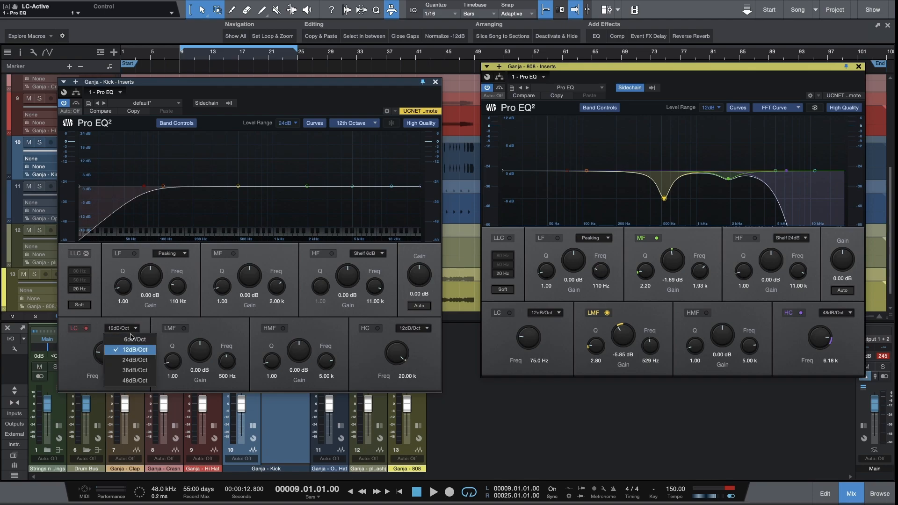
click(132, 383)
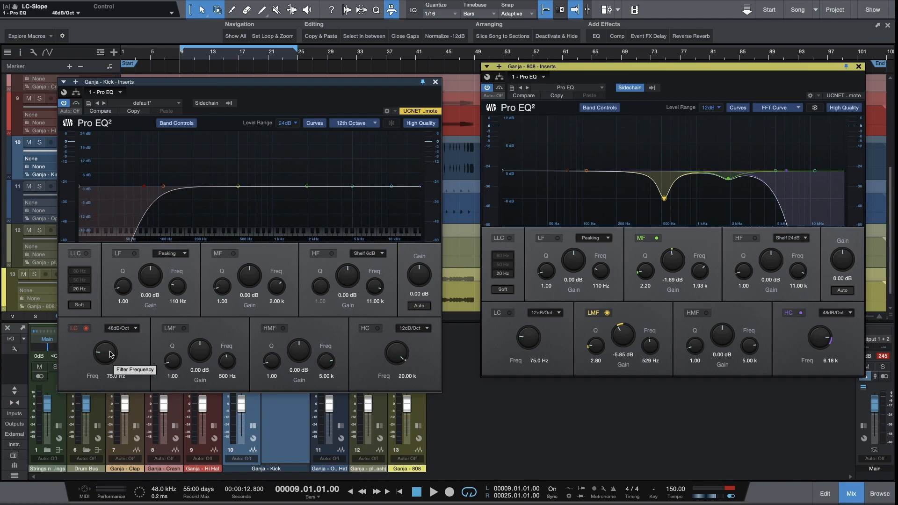
drag(107, 357, 104, 353)
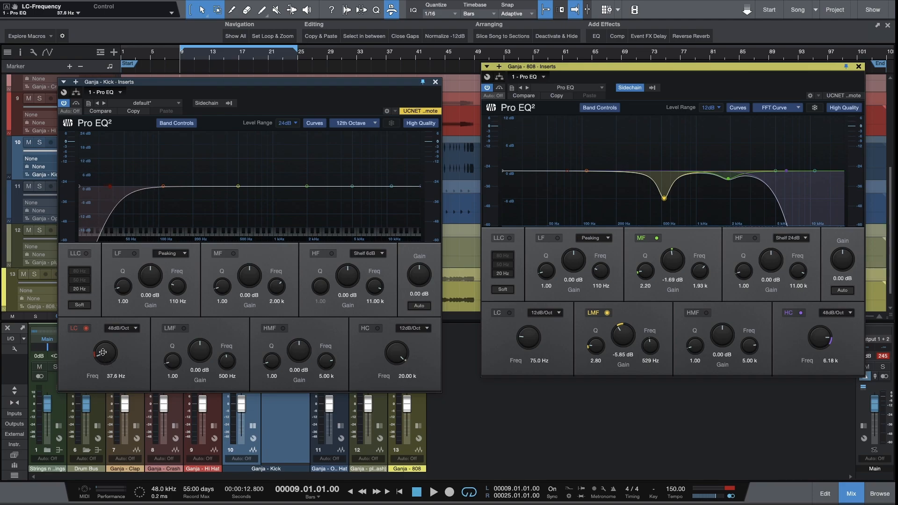
- Compare the Kick with its low-cut filter off and on during playback, and raise the filter's frequency to about 46.2 Hz
key(space)
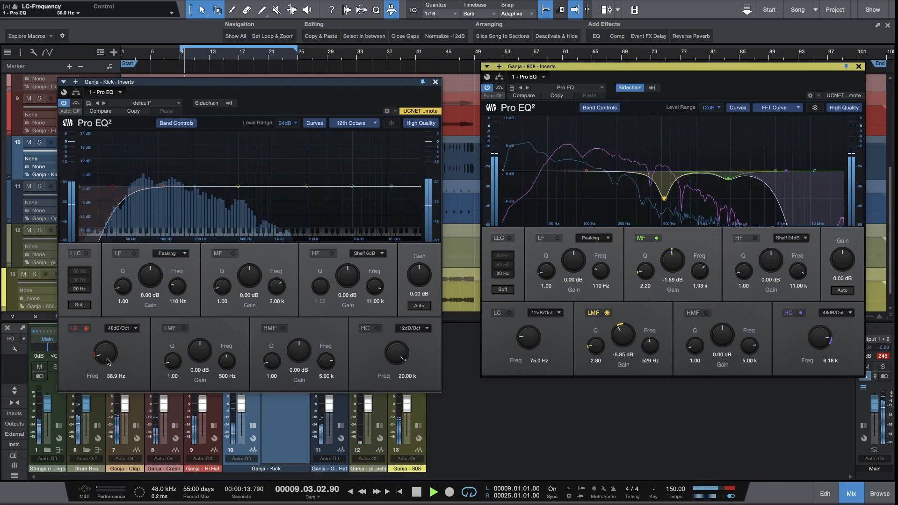
click(87, 328)
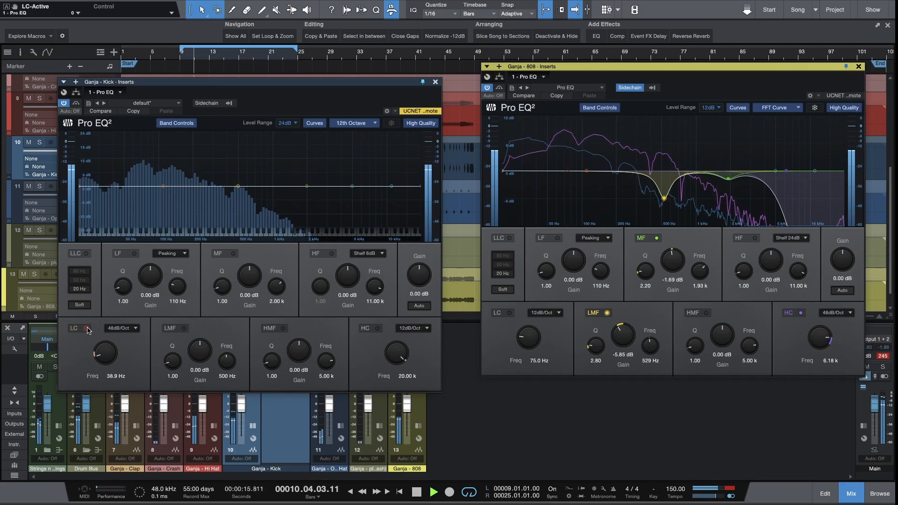
click(87, 329)
key(space)
drag(109, 354, 112, 359)
key(space)
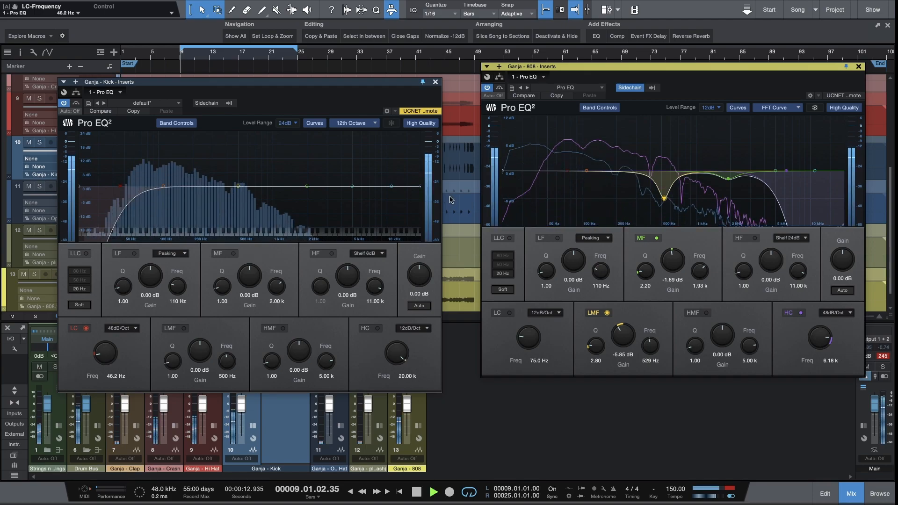
- Add a 638 Hz high cut, an 8.53 dB LMF boost at 500 Hz and a 5.55 dB LF cut at 315 Hz with Q 1.60 to the Kick
drag(421, 187, 238, 170)
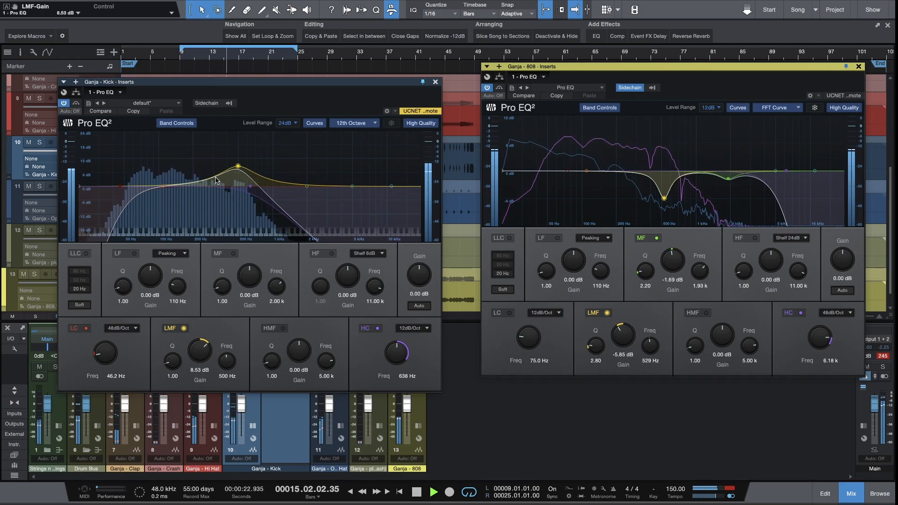
drag(170, 186, 216, 201)
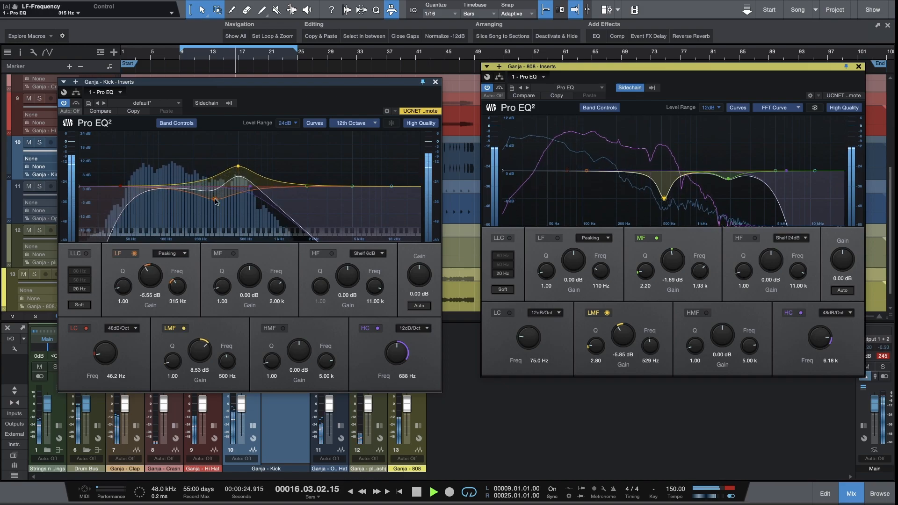
scroll(215, 202, up, 5)
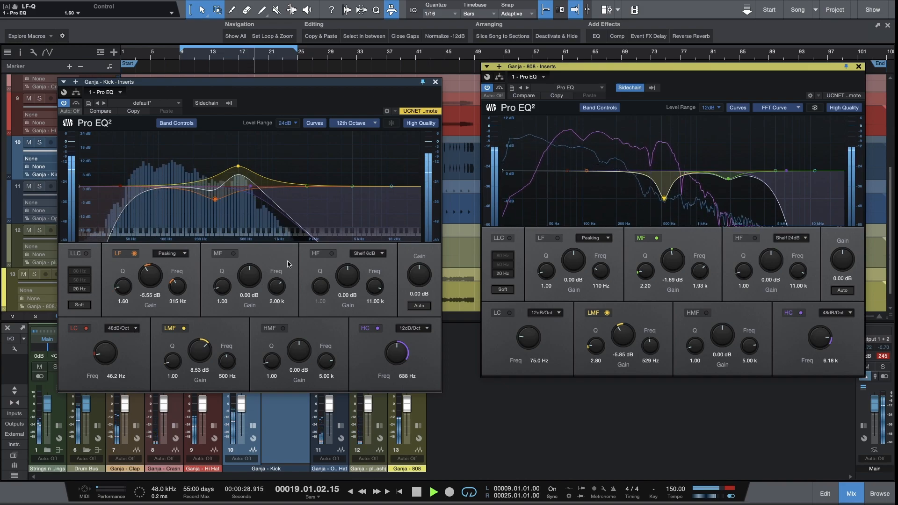
key(space)
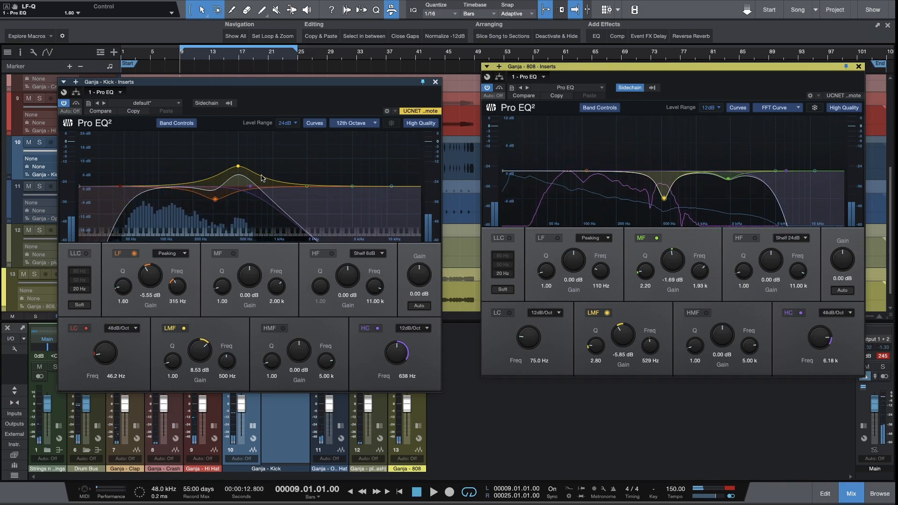
- Refine the Kick's LMF boost to about 11.11 dB at 504 Hz and its LF cut to about 6.94 dB at 346 Hz with Q 2.20
drag(238, 166, 239, 169)
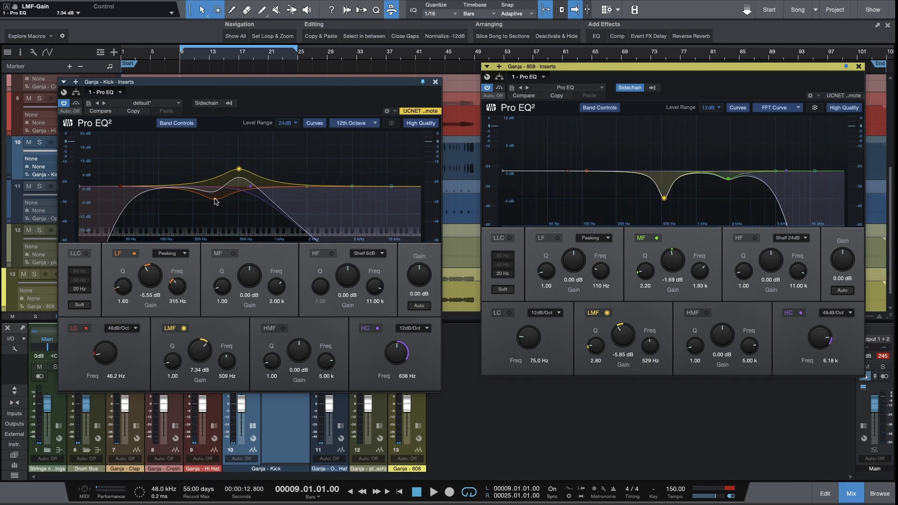
key(space)
mouse_move(214, 201)
mouse_down()
mouse_move(211, 112)
mouse_move(185, 114)
mouse_move(222, 136)
mouse_move(216, 130)
mouse_move(202, 155)
mouse_move(206, 124)
mouse_move(214, 195)
mouse_up()
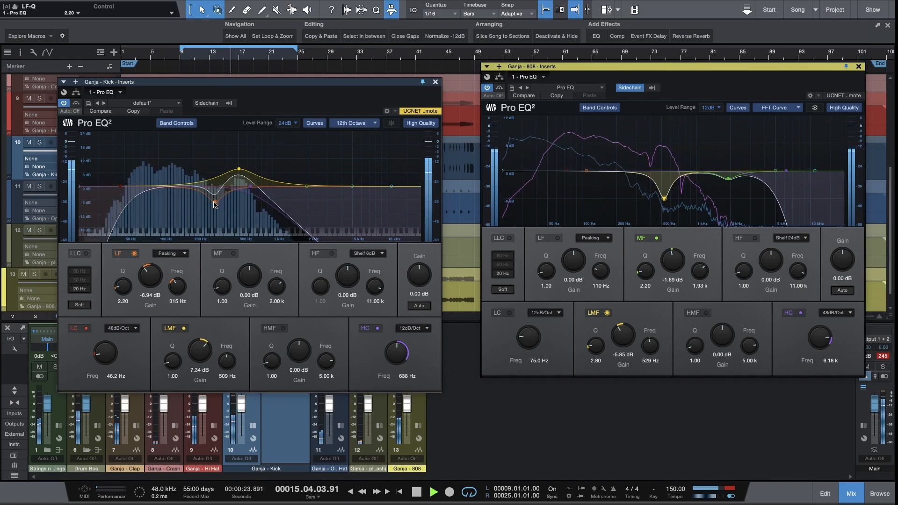
drag(215, 204, 223, 205)
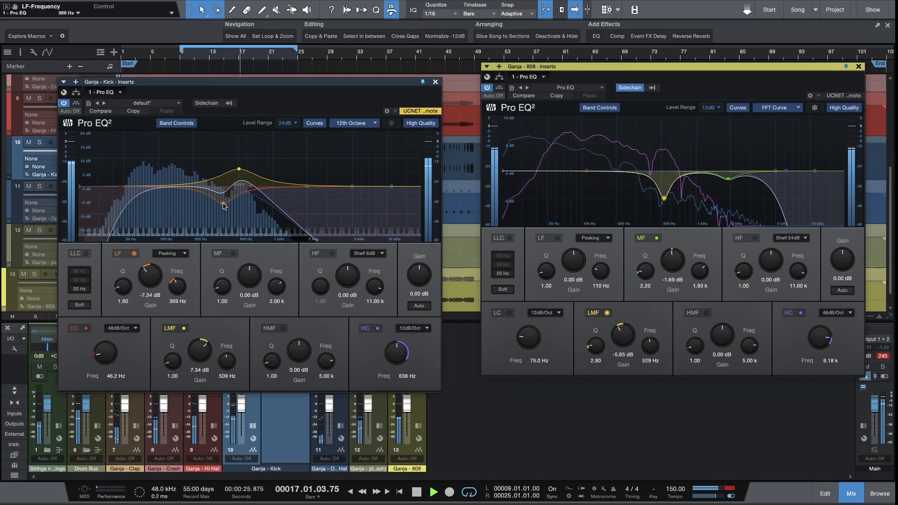
drag(239, 171, 238, 165)
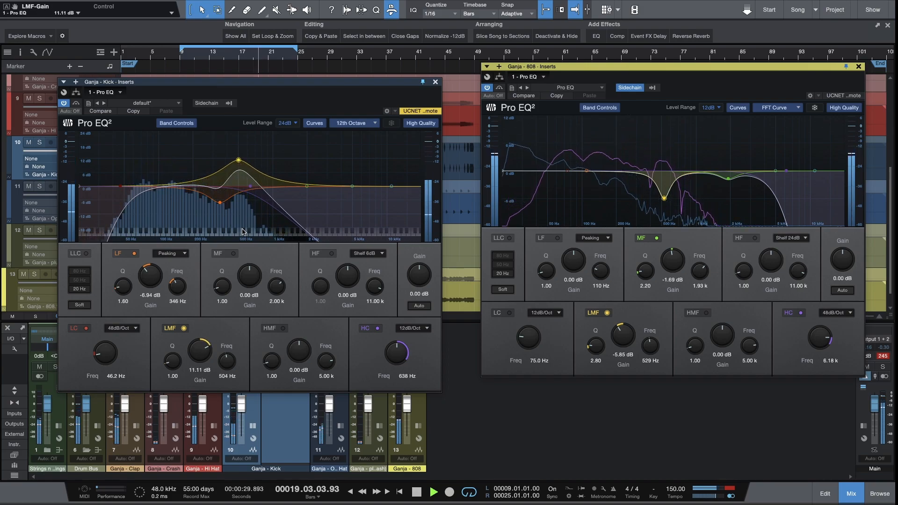
scroll(222, 202, up, 3)
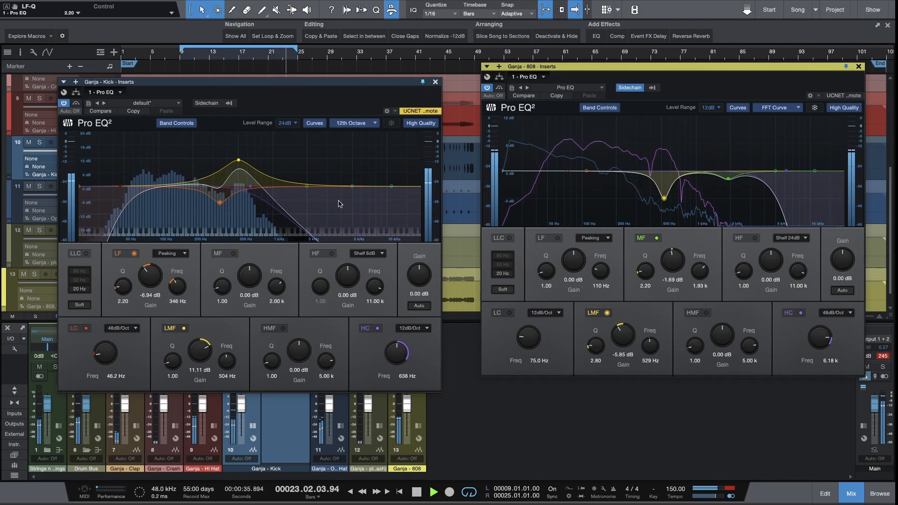
- Mute the 808 and solo the Kick, comparing the loop with the Kick's Pro EQ bypassed and active
drag(412, 82, 895, 37)
key(space)
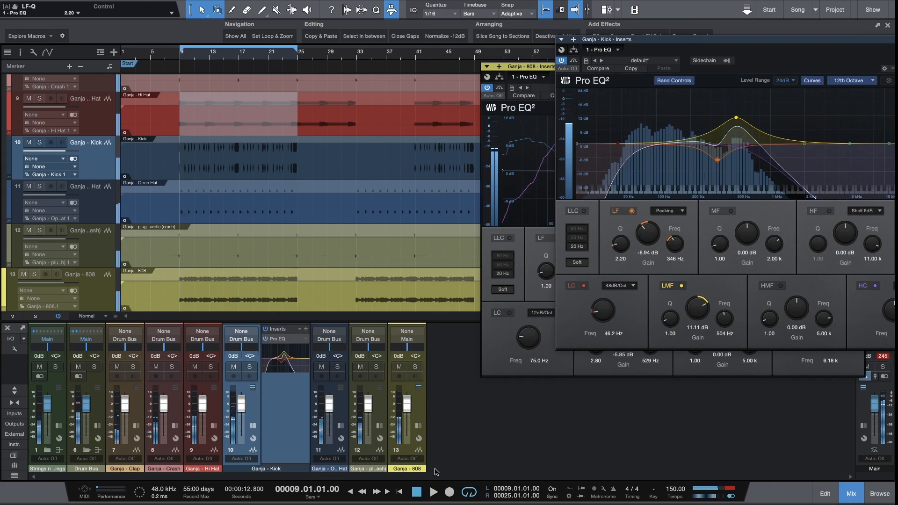
key(space)
click(399, 366)
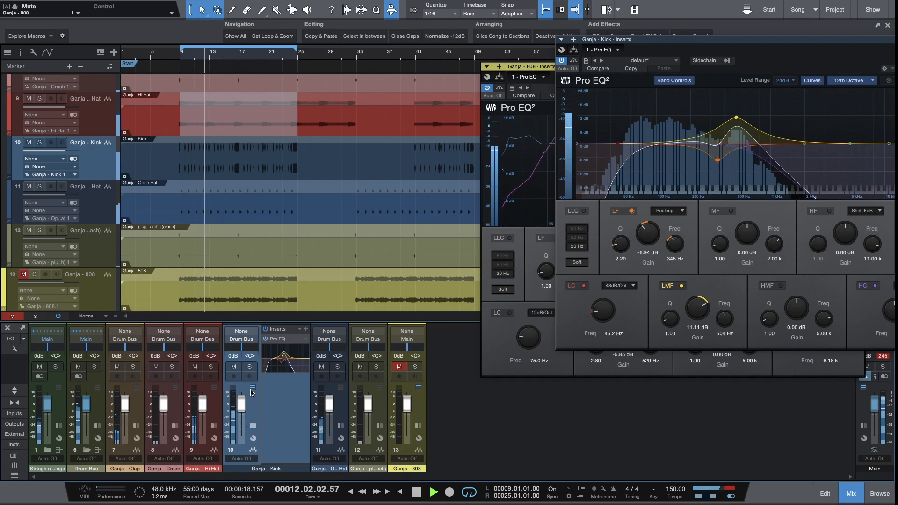
click(250, 367)
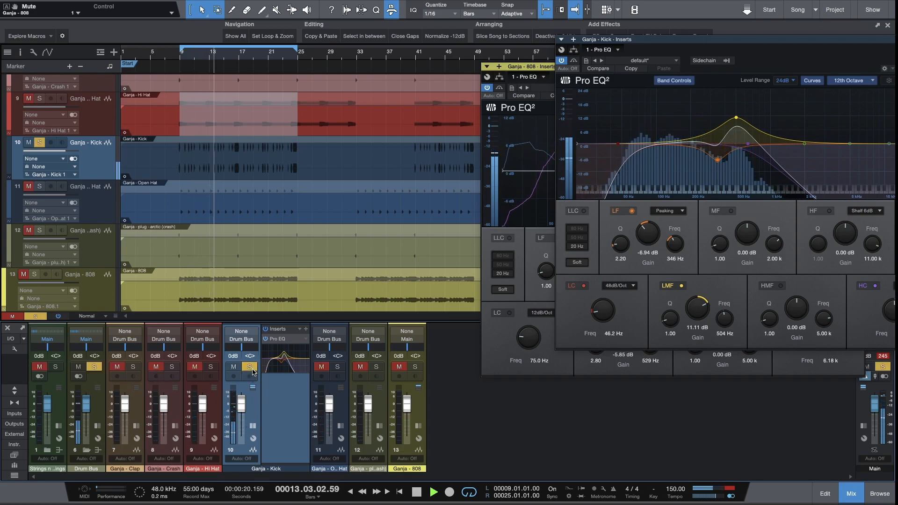
click(576, 61)
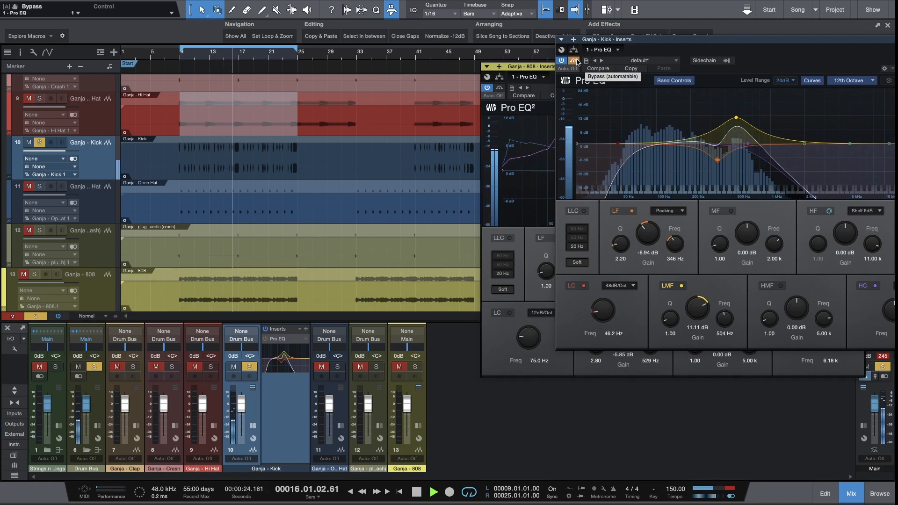
click(576, 61)
key(space)
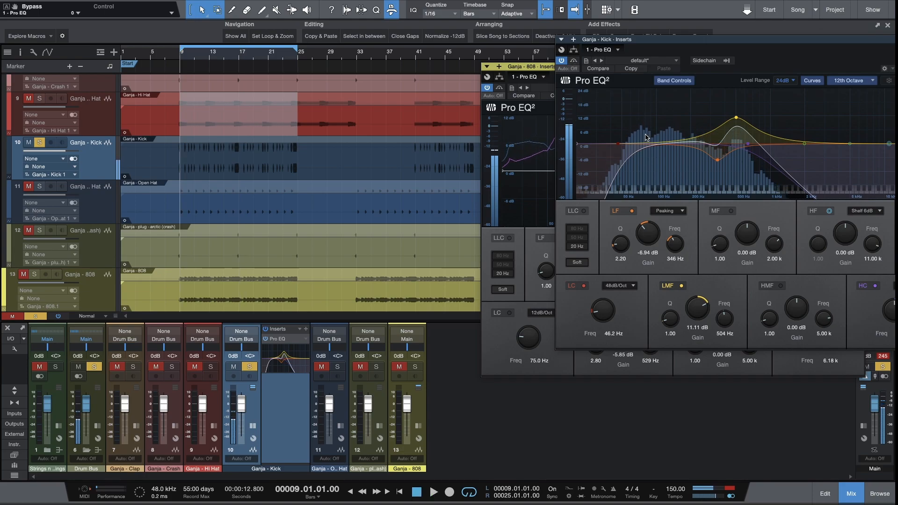
- Lower the Kick's low-cut frequency to about 30.9 Hz, audition it in the loop and clear the Kick's solo
drag(622, 145, 610, 146)
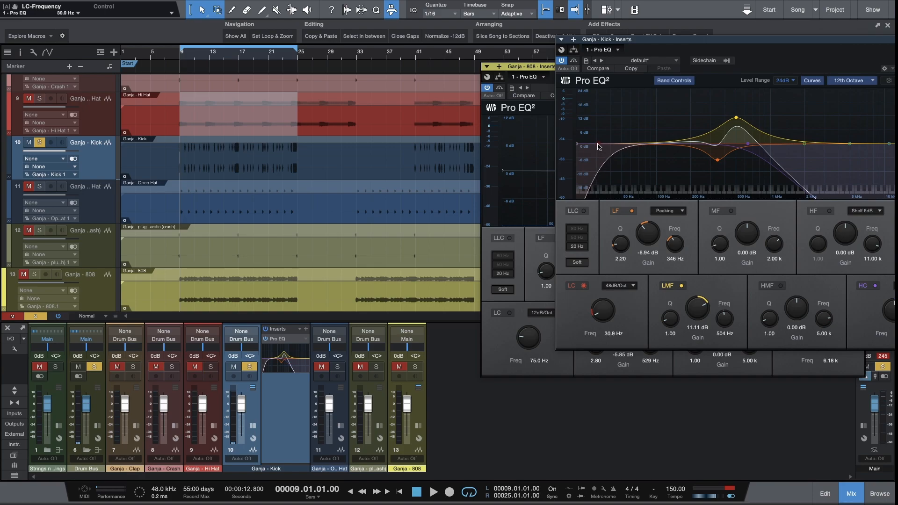
key(space)
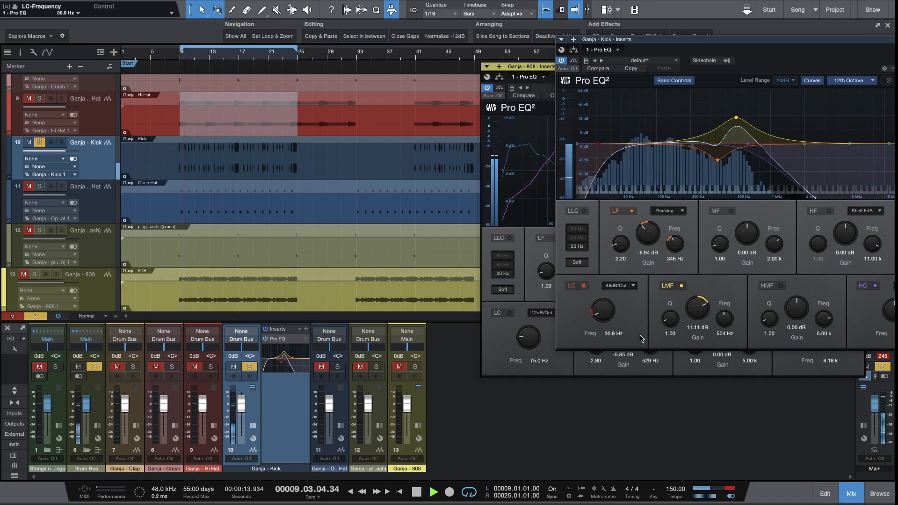
click(253, 368)
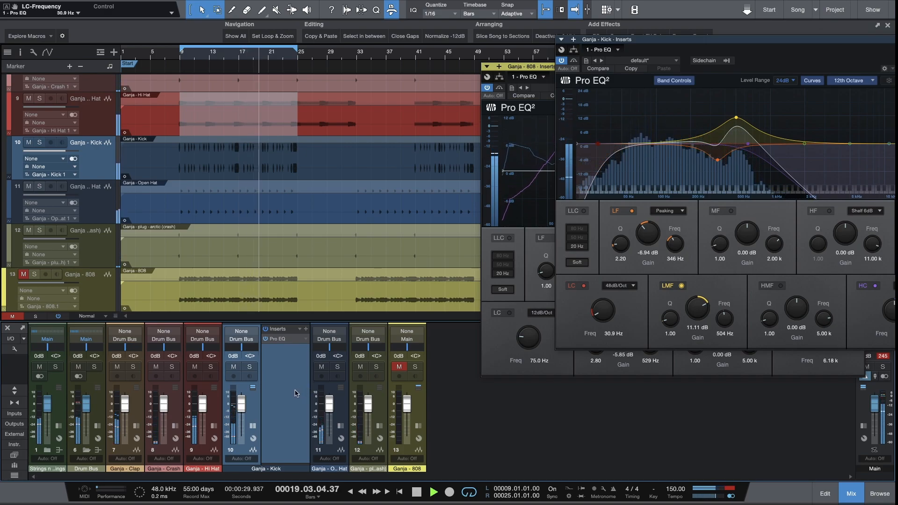
key(space)
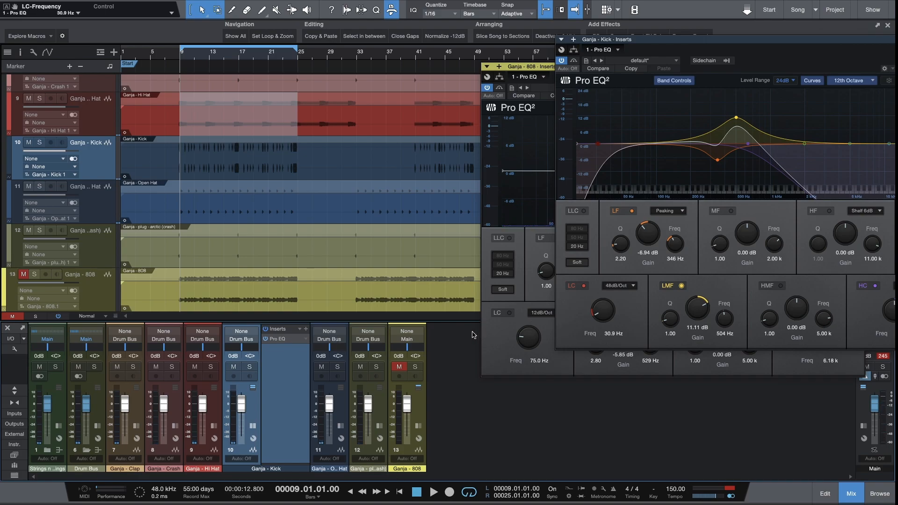
- Close the Kick's Pro EQ and enable the 808's low-cut filter at 20 Hz with a 48 dB/Oct slope
click(895, 39)
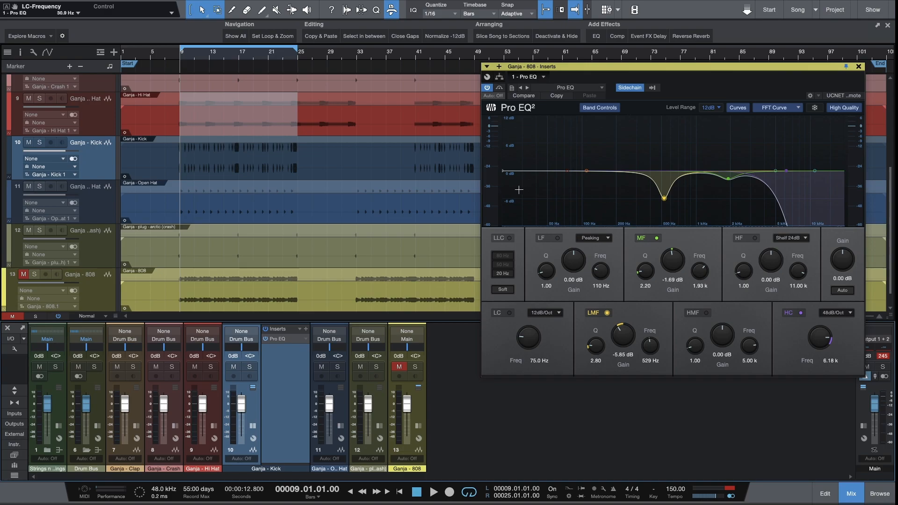
click(536, 315)
click(513, 320)
drag(530, 335, 531, 369)
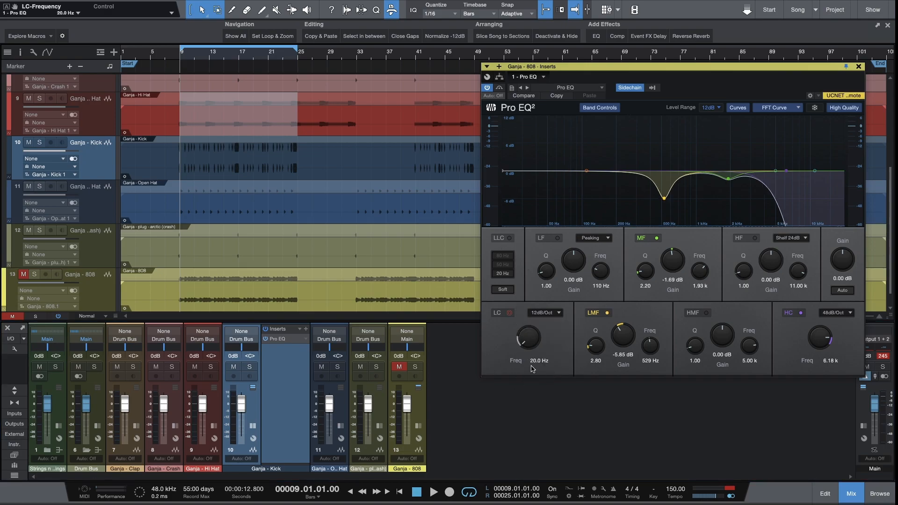
click(517, 317)
click(538, 316)
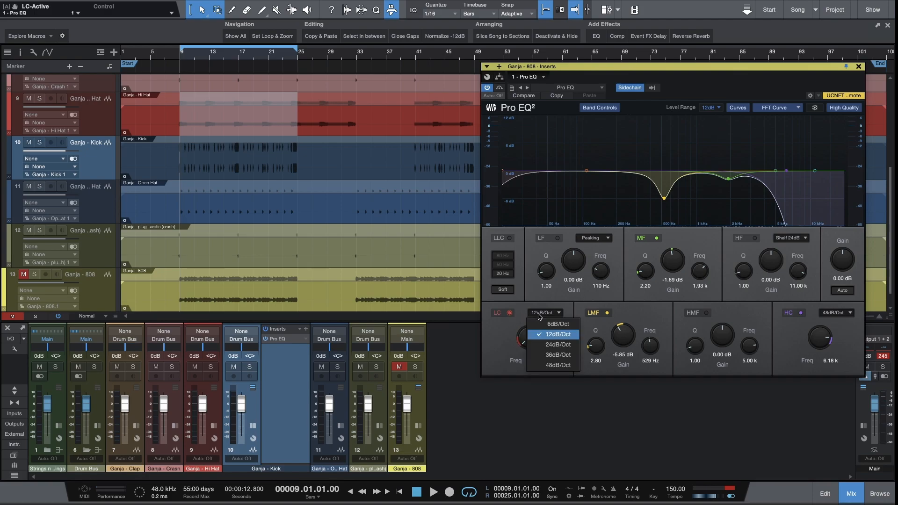
click(543, 368)
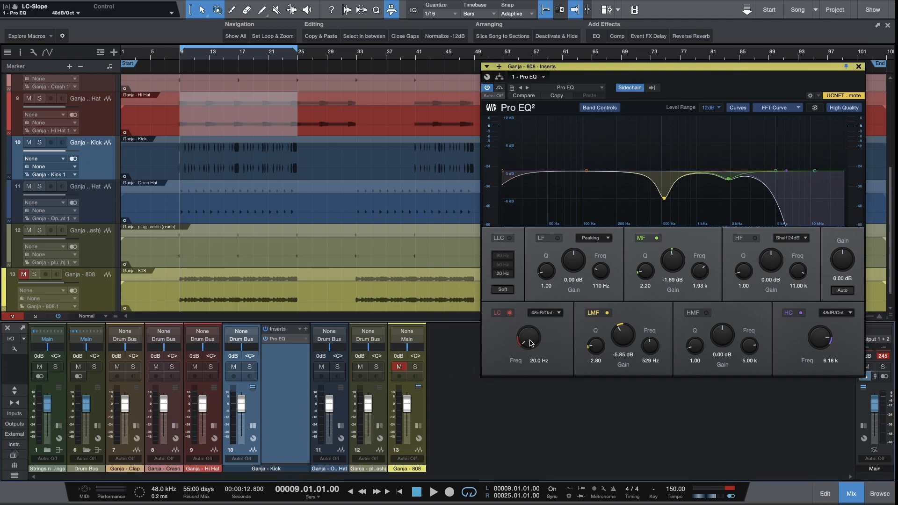
drag(522, 345, 514, 373)
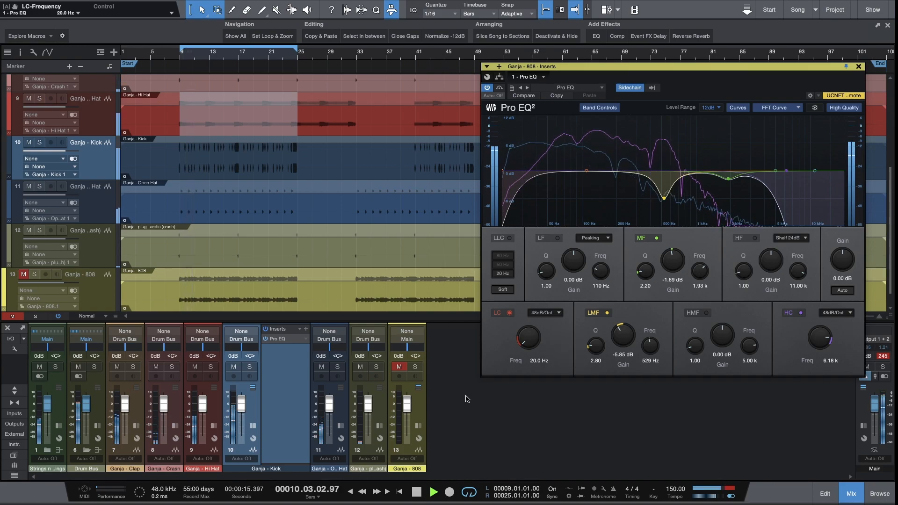
- Unmute the 808 and compare the playing loop with its low-cut filter off and on
click(398, 370)
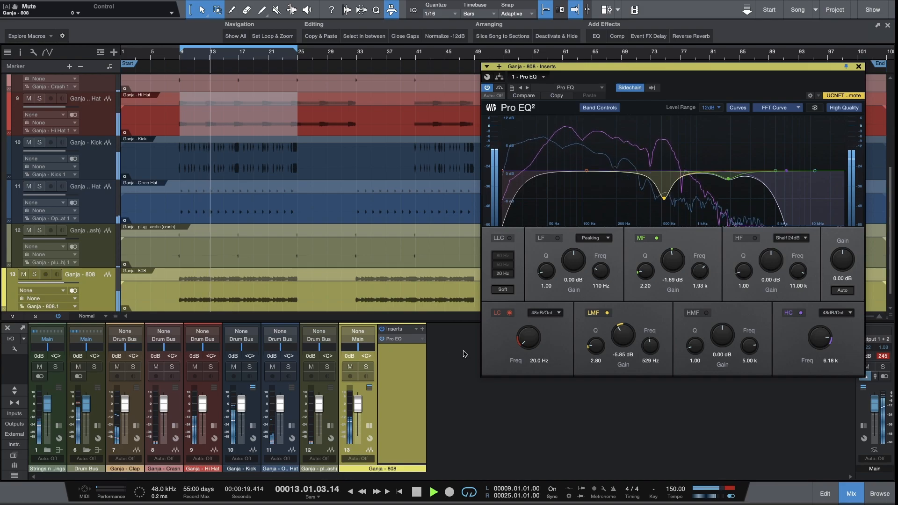
click(509, 313)
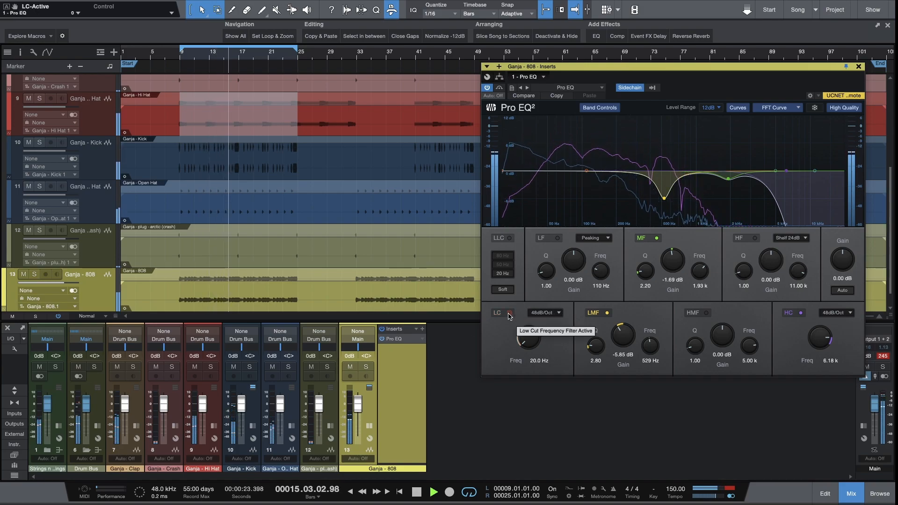
click(509, 313)
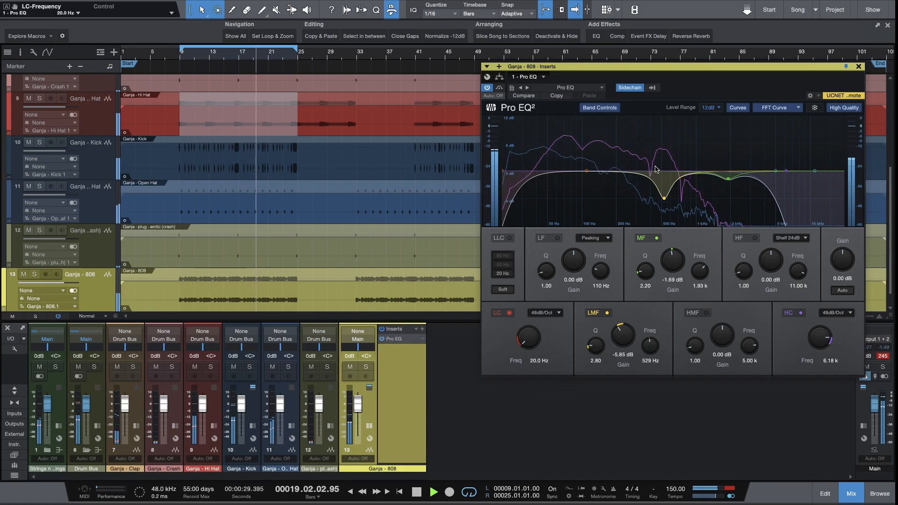
- Switch the 808's EQ spectrum display to Third Octave and compare the low end with the low cut off and on
click(753, 112)
click(759, 130)
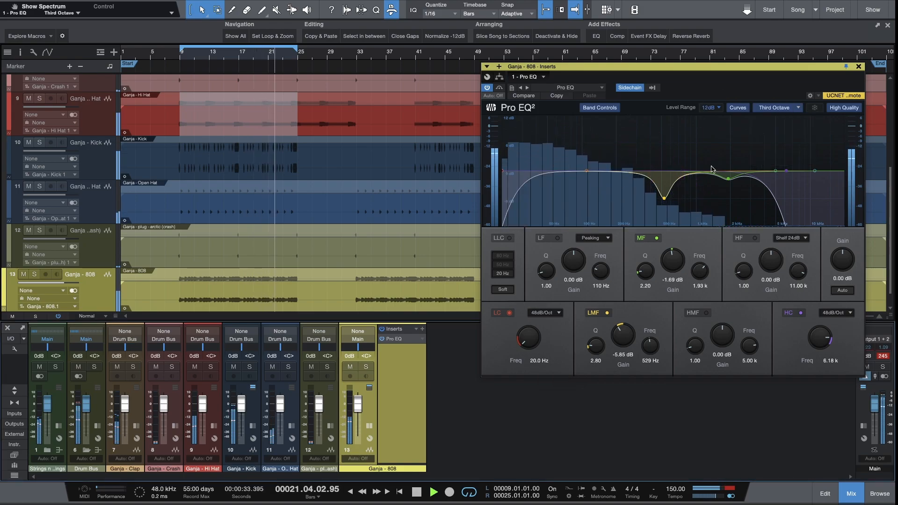
click(509, 313)
click(509, 313)
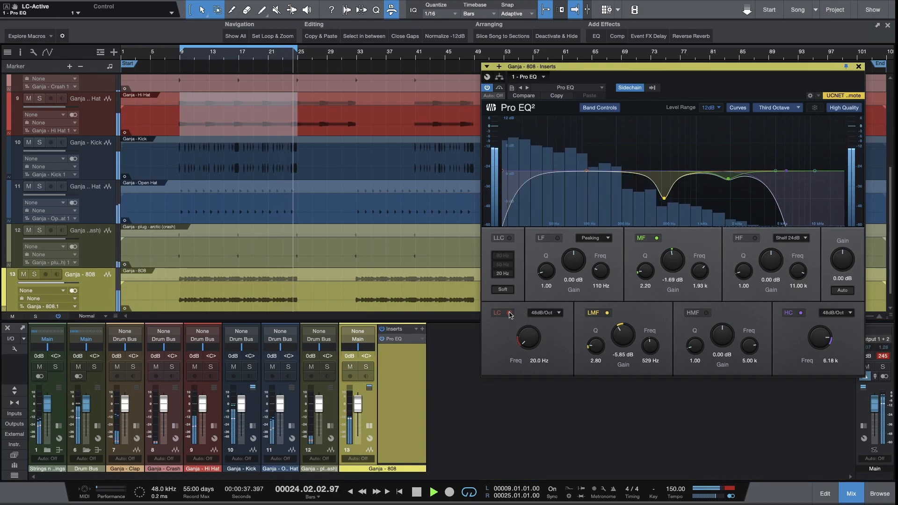
key(space)
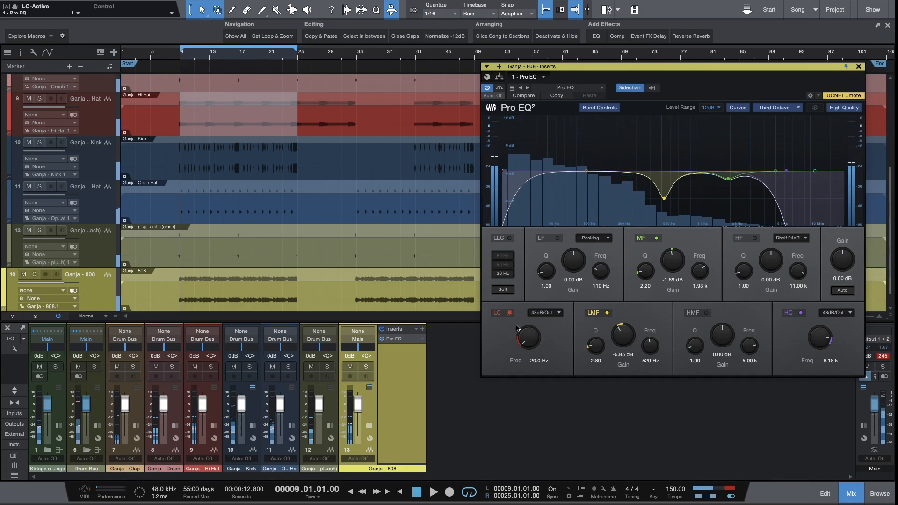
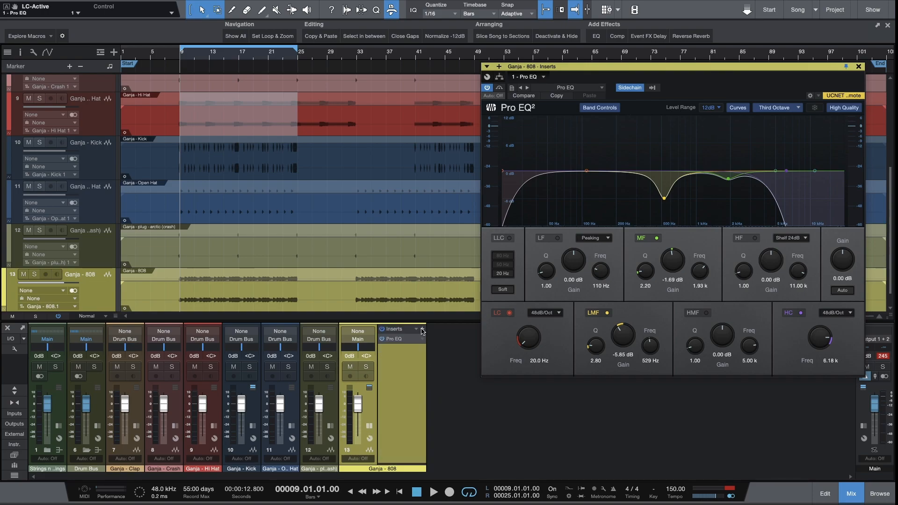
- Insert the RedlightDist distortion after the Pro EQ on the 808 and move its window to the middle of the workspace
click(422, 330)
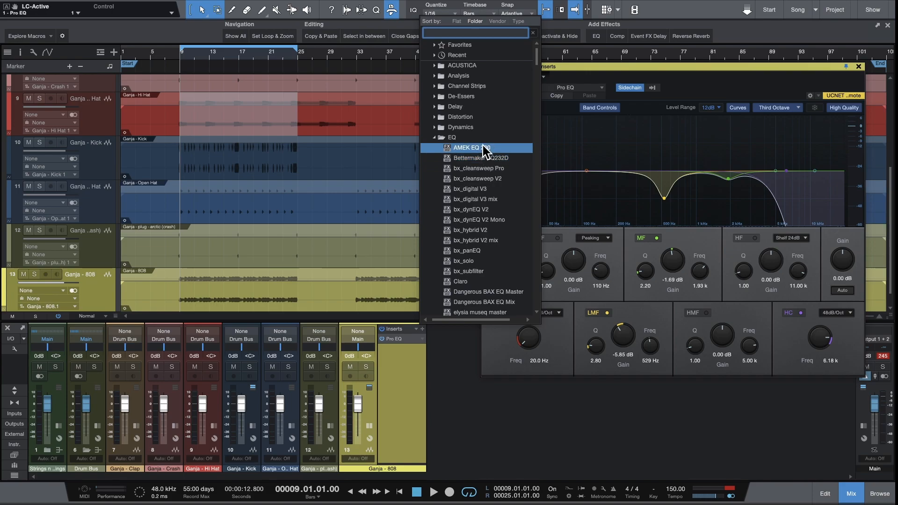
click(477, 137)
click(463, 116)
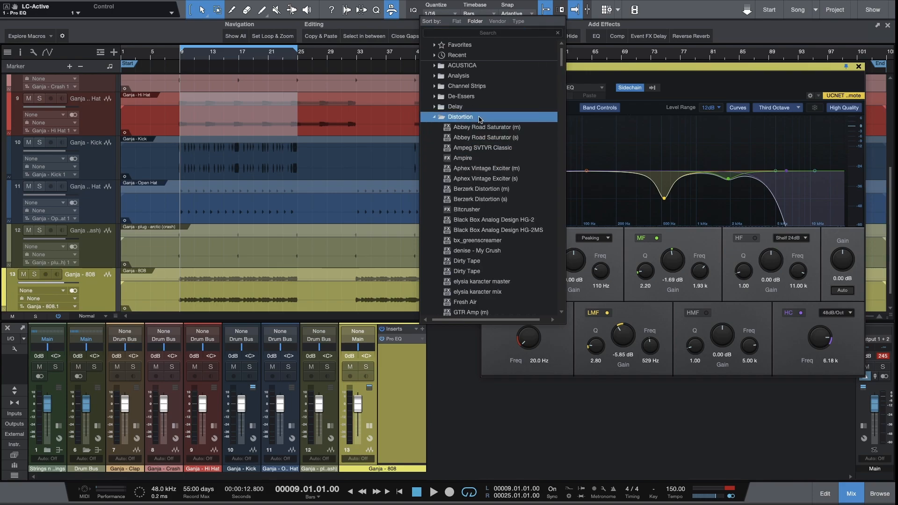
scroll(490, 171, down, 1)
scroll(490, 172, down, 2)
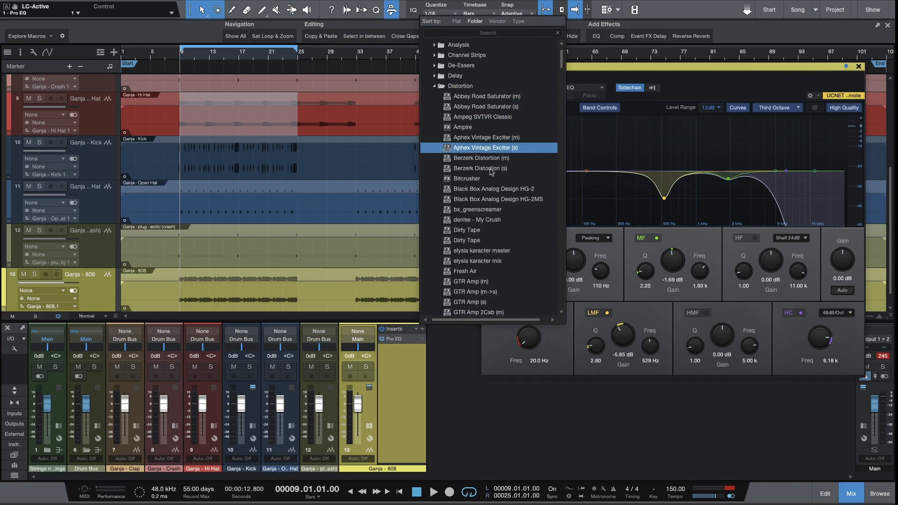
scroll(472, 171, down, 3)
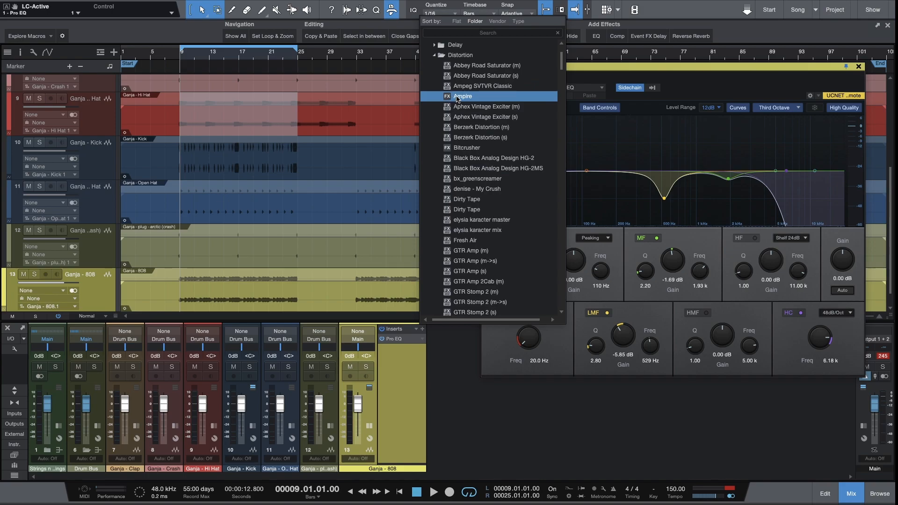
scroll(490, 206, down, 12)
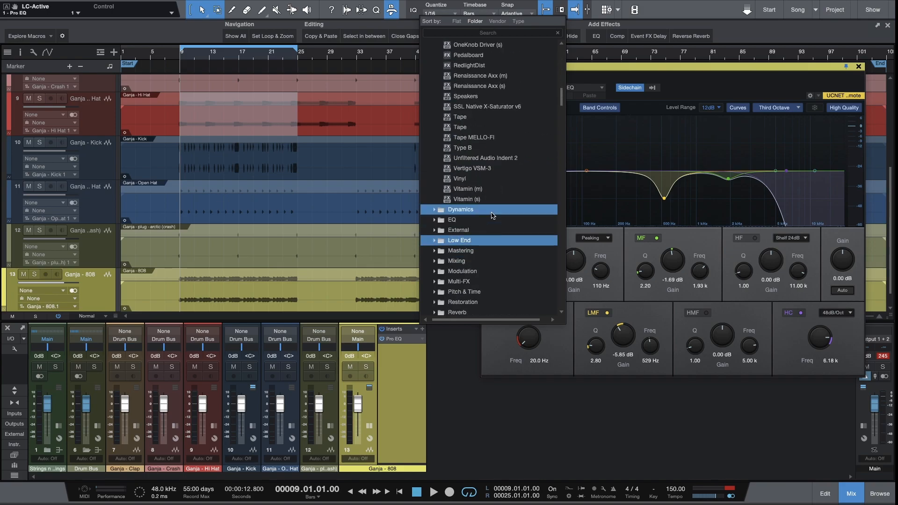
scroll(492, 213, up, 8)
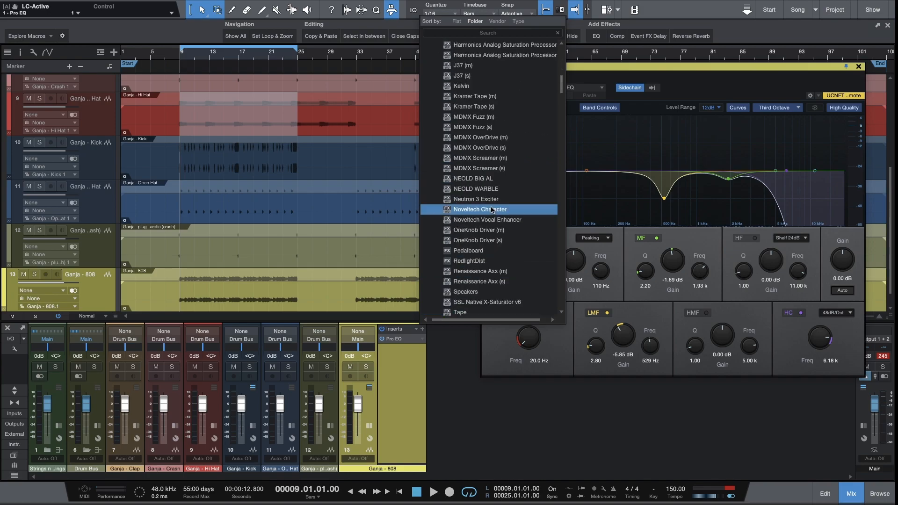
click(479, 262)
drag(692, 40, 524, 187)
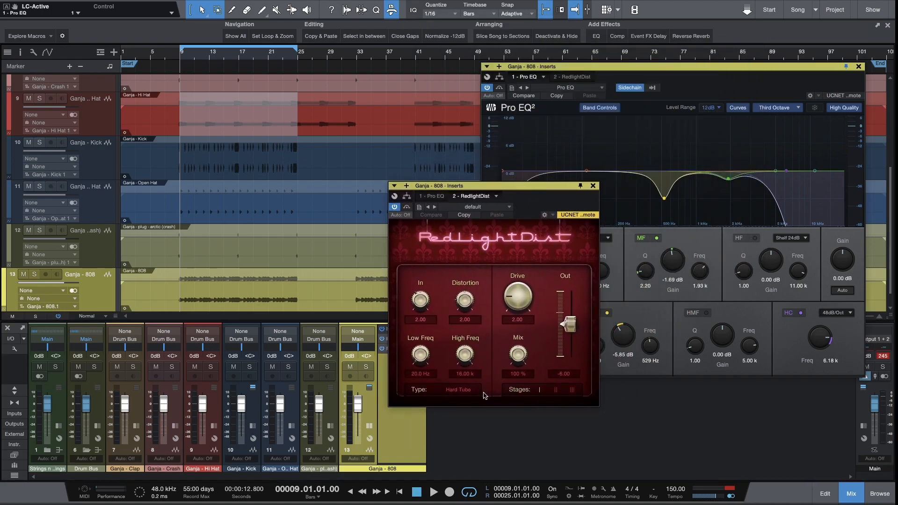
- Try the Soft Tube type in the 808's RedlightDist and return the type to Hard Tube
click(449, 390)
click(457, 403)
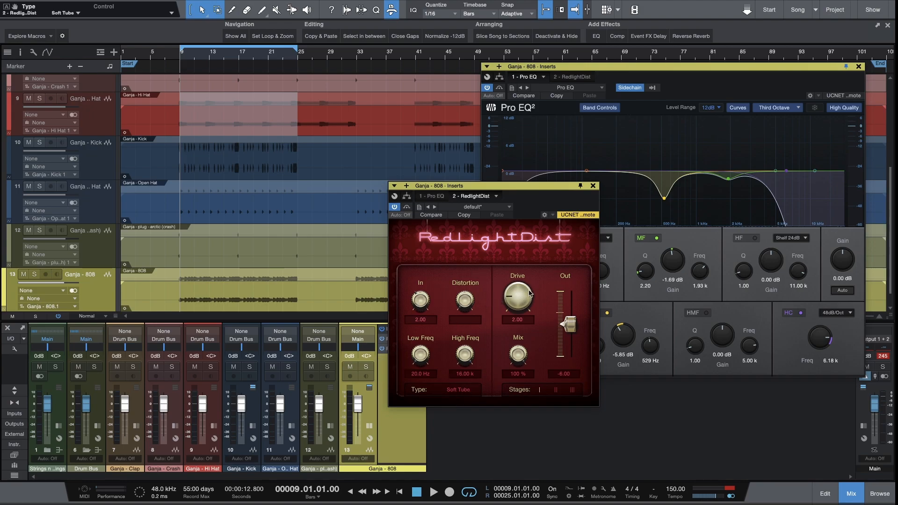
click(461, 394)
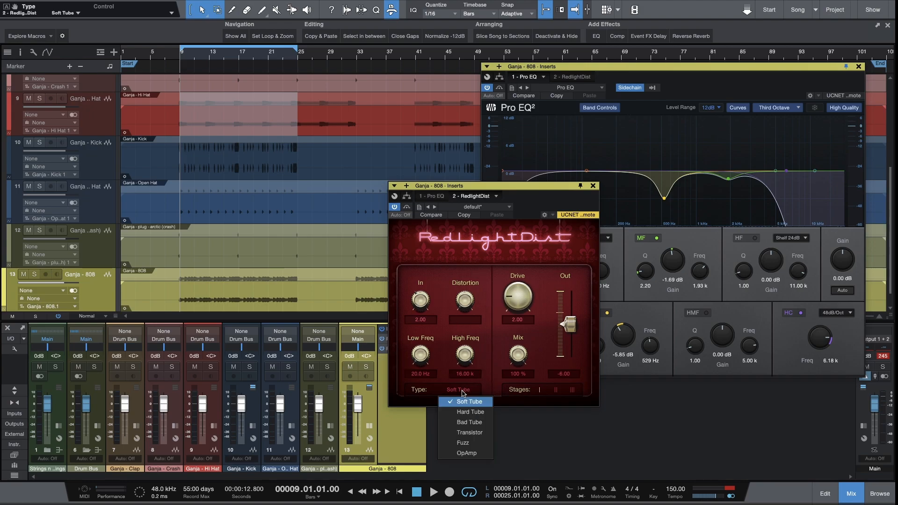
click(467, 414)
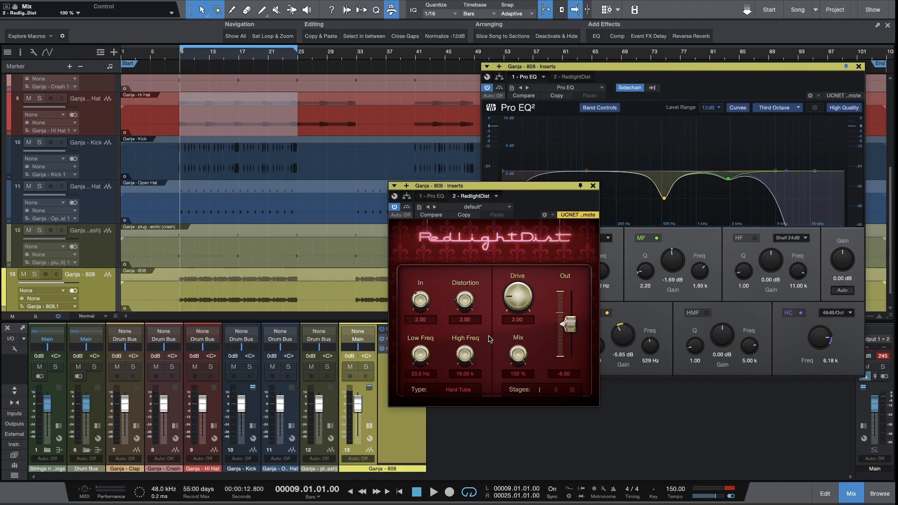
- Solo the 808 during loop playback, stop playback and move the RedlightDist window clear of the 808's inserts
key(space)
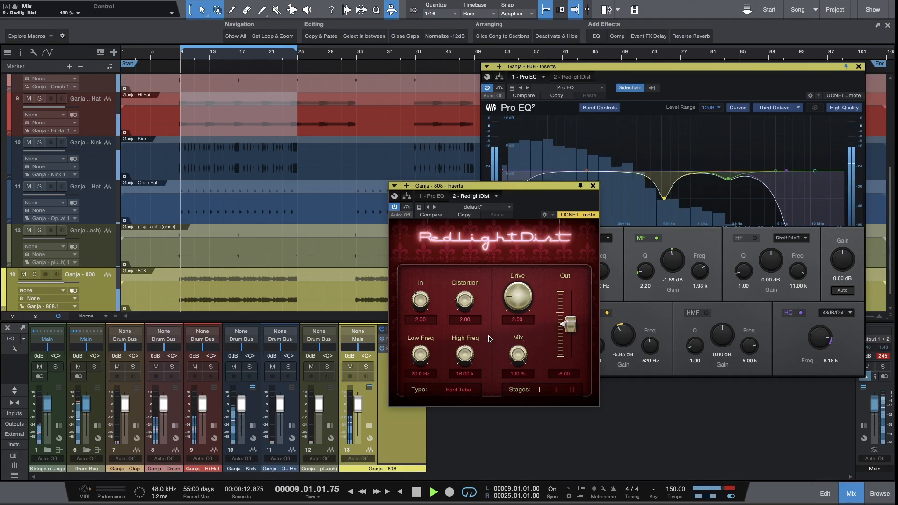
click(365, 369)
key(space)
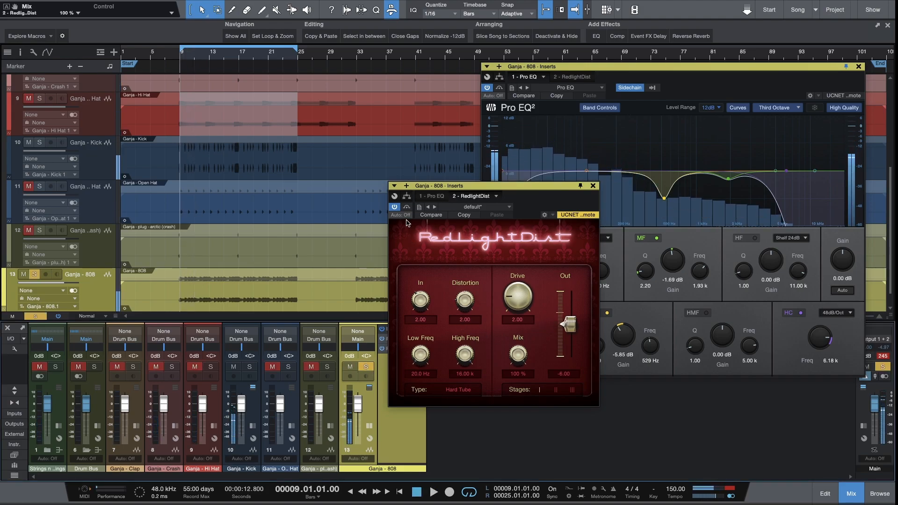
drag(563, 187, 339, 88)
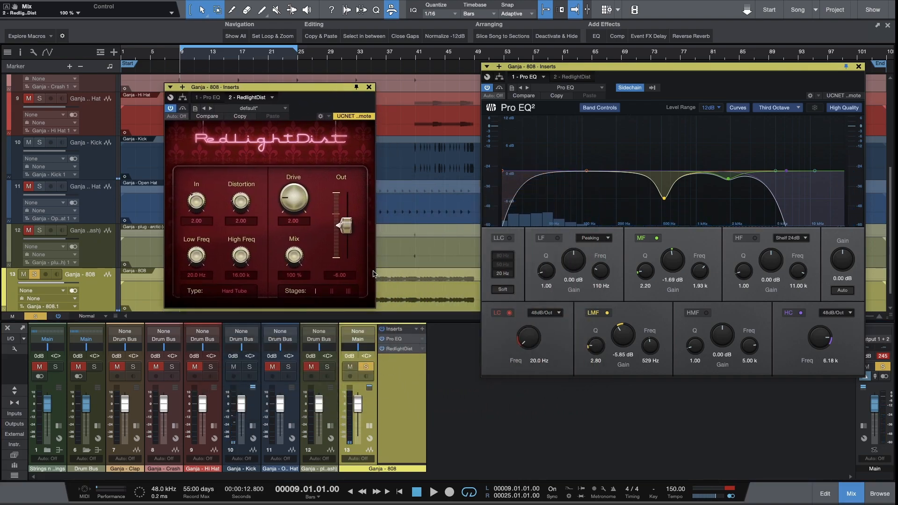
- Insert a Spectrum Meter after RedlightDist on the 808 and enlarge its window beside the distortion
click(424, 329)
text(ana)
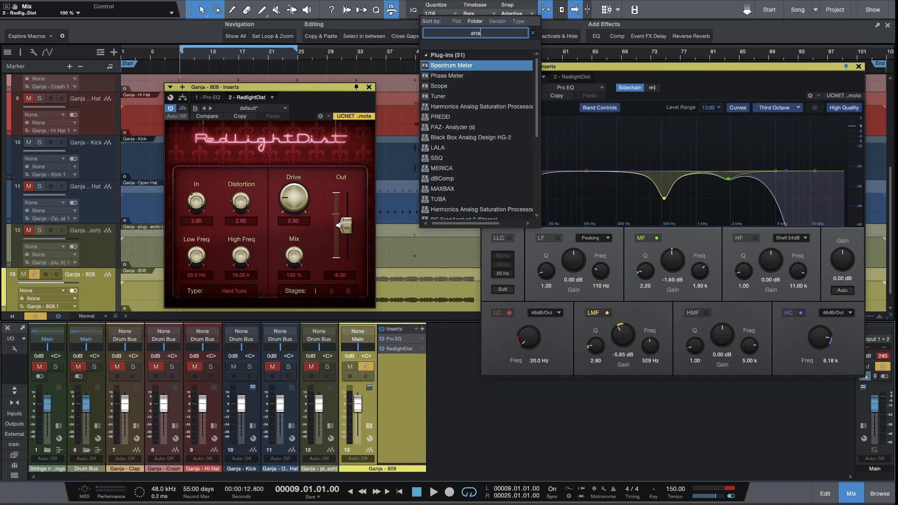
key(Return)
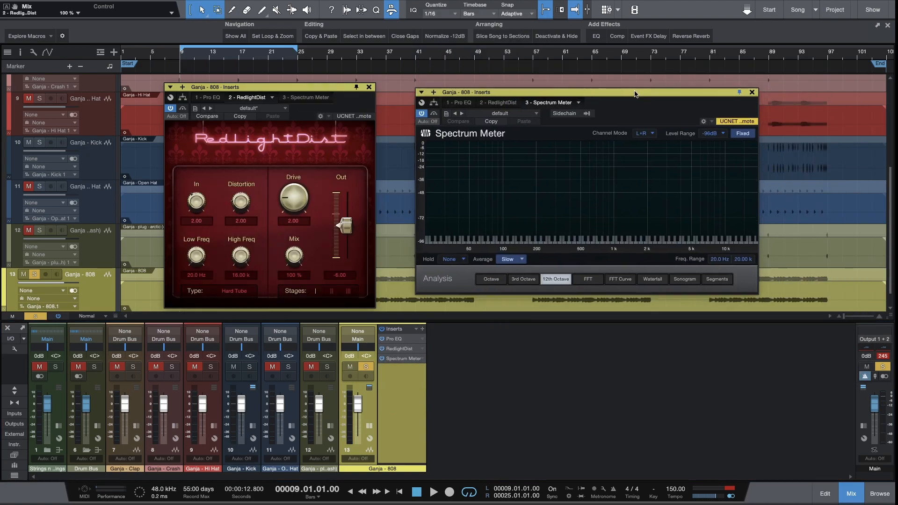
mouse_move(635, 91)
mouse_down()
mouse_move(601, 93)
mouse_move(630, 97)
mouse_up()
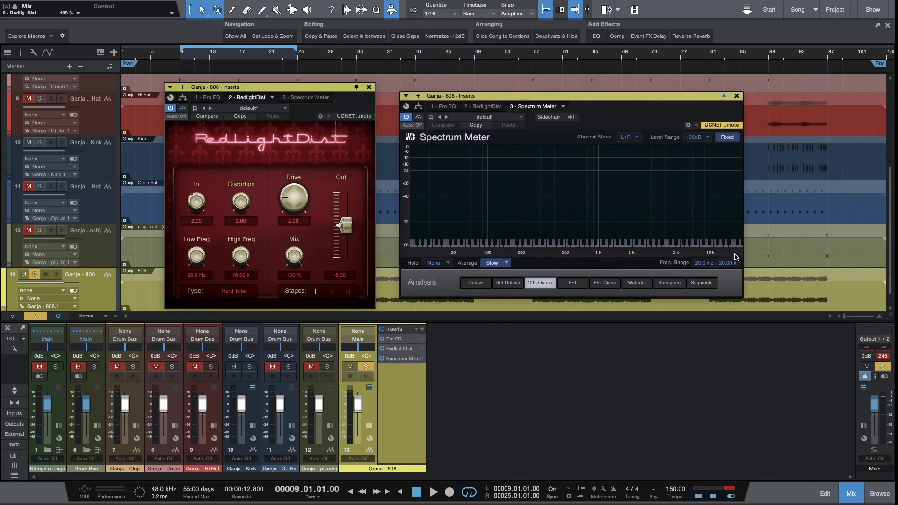
drag(742, 296, 839, 394)
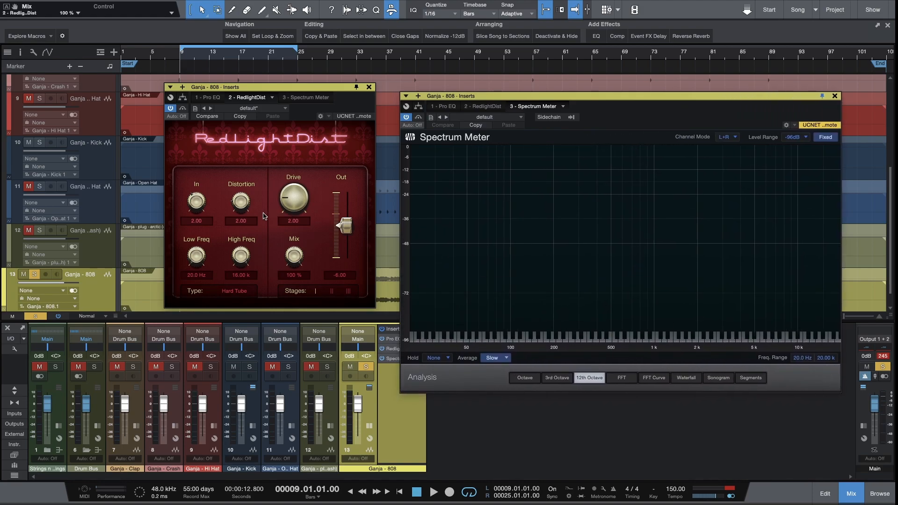
- Play the loop and compare the 808's spectrum with RedlightDist off and on
key(space)
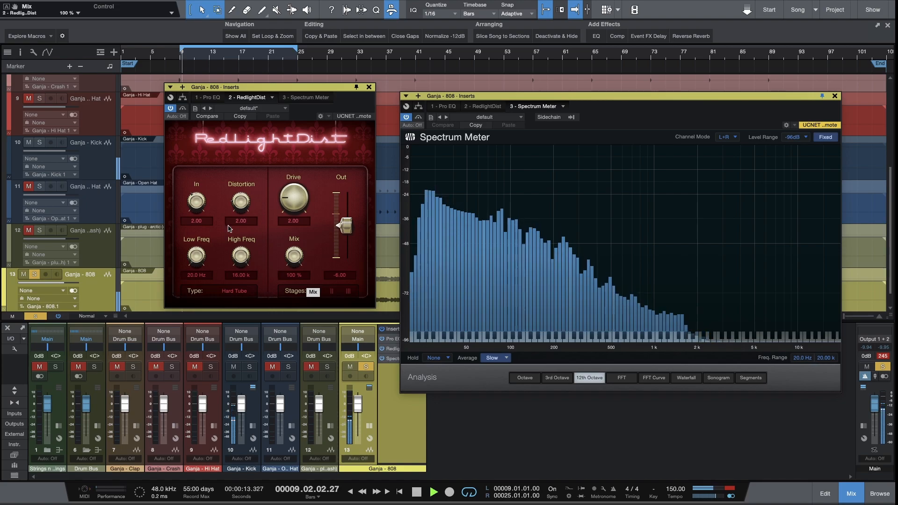
click(171, 109)
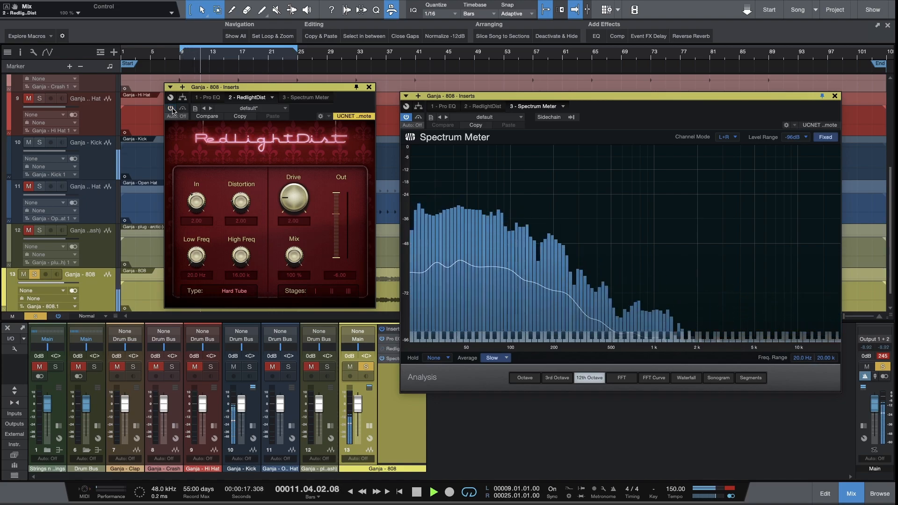
click(171, 109)
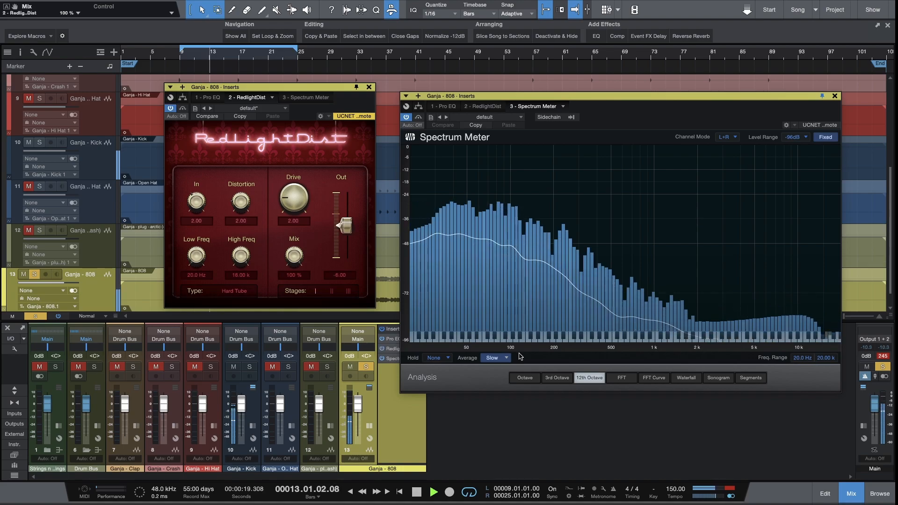
key(space)
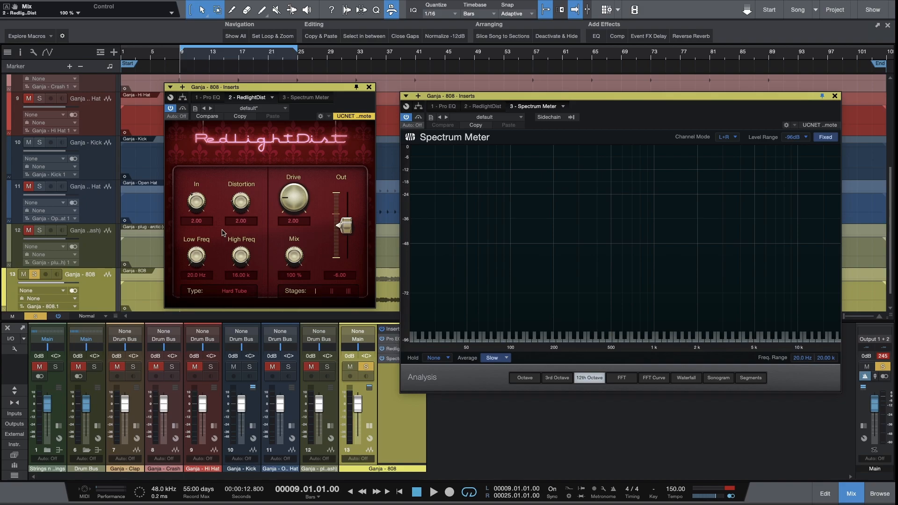
- Try RedlightDist's Low Freq at 43.3 Hz and 33.8 Hz while watching the 808's low end in the loop
drag(203, 260, 202, 252)
key(space)
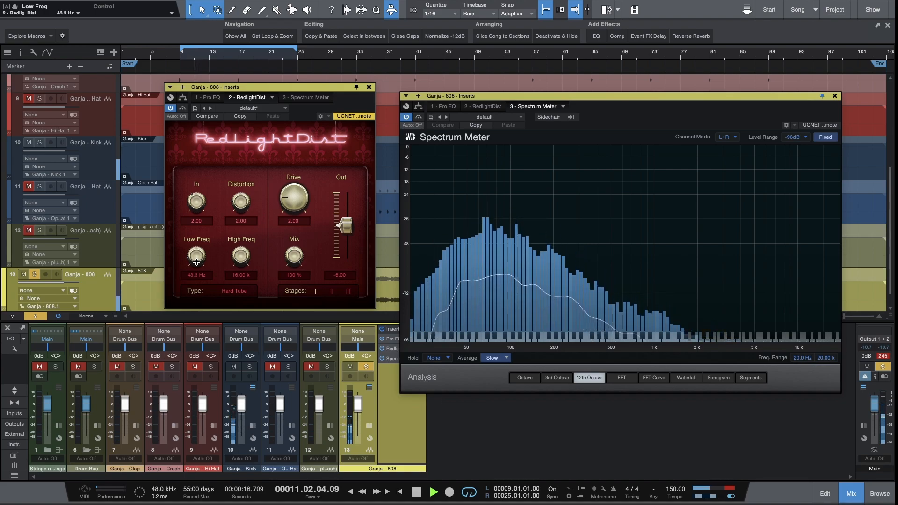
mouse_move(196, 262)
mouse_down()
mouse_move(199, 284)
mouse_move(201, 270)
mouse_up()
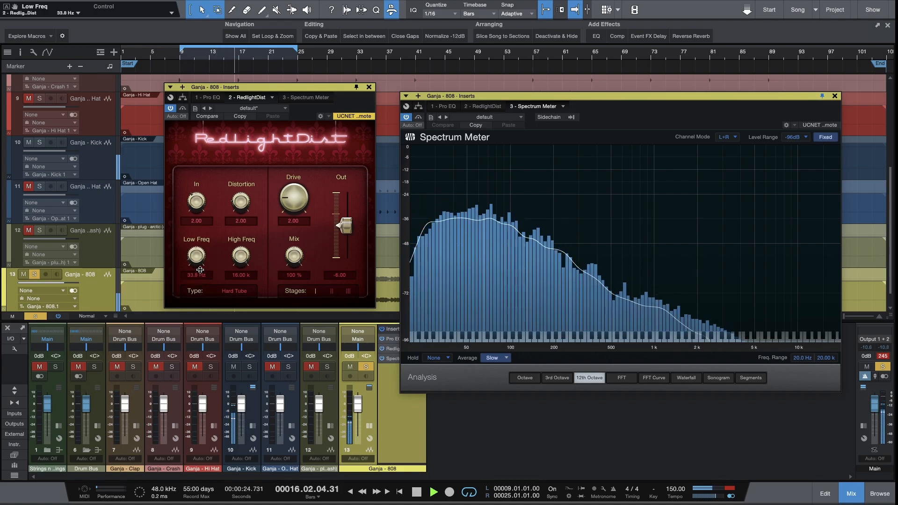
click(591, 342)
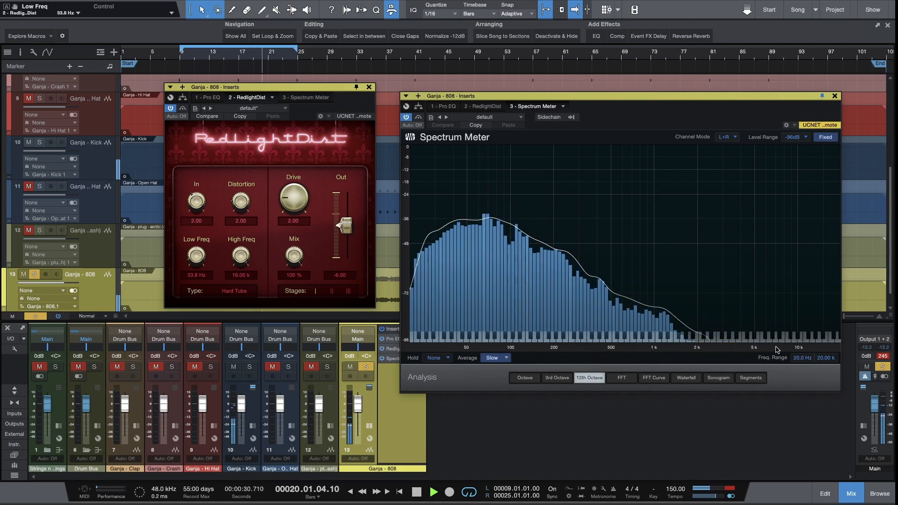
key(space)
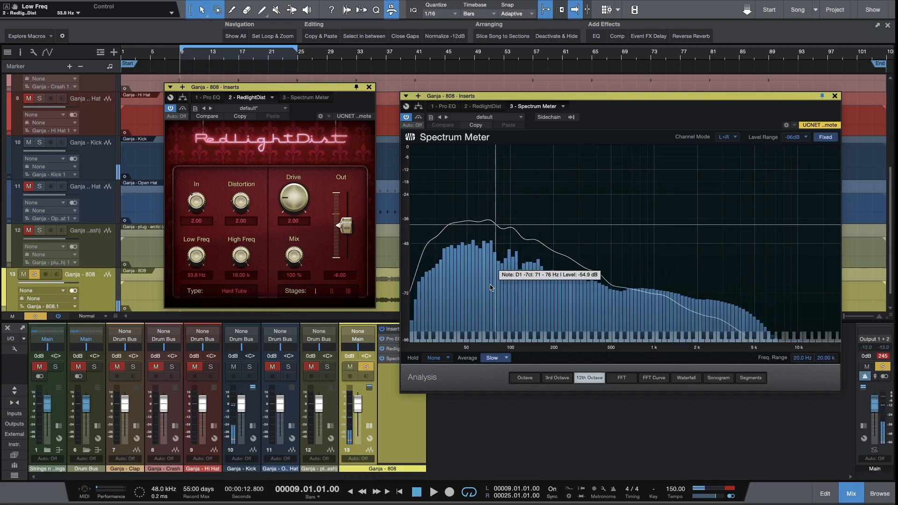
- Lower the Spectrum Meter's upper frequency limit to 678 Hz and restart the loop
click(450, 359)
click(639, 360)
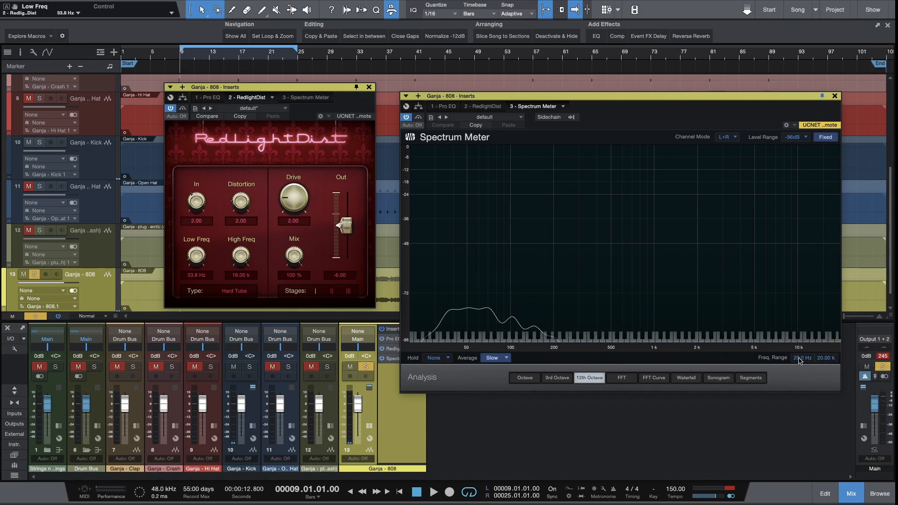
mouse_move(828, 361)
mouse_down()
mouse_move(811, 401)
mouse_move(822, 346)
mouse_up()
key(space)
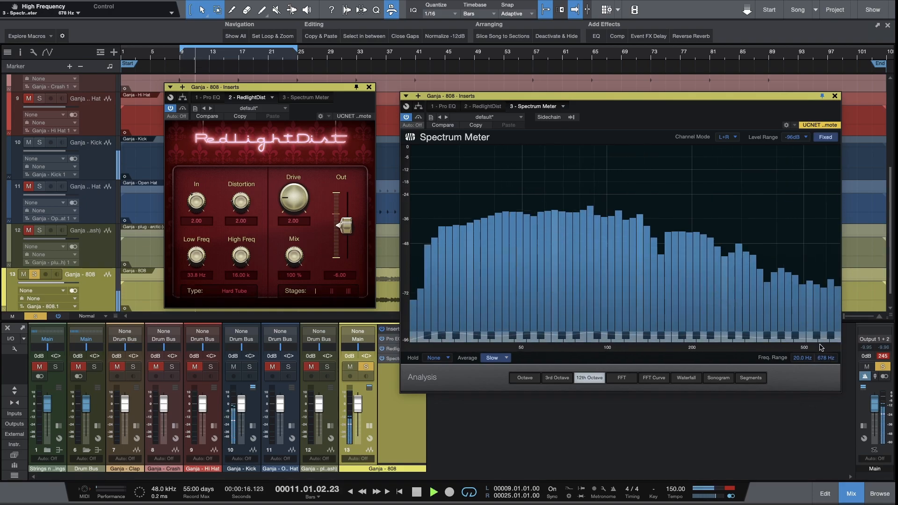
- Set RedlightDist's Low Freq to 27.1 Hz and compare the 808 with the distortion bypassed and active
drag(197, 257, 212, 305)
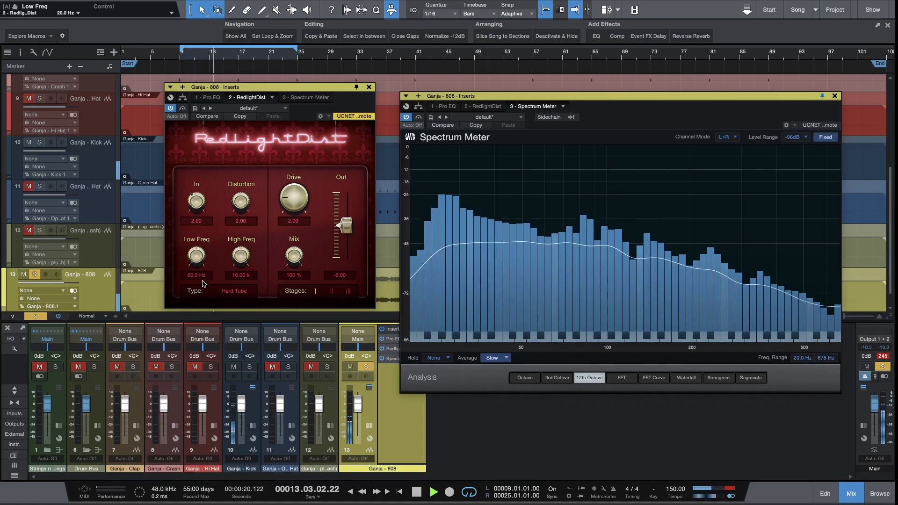
drag(199, 259, 200, 258)
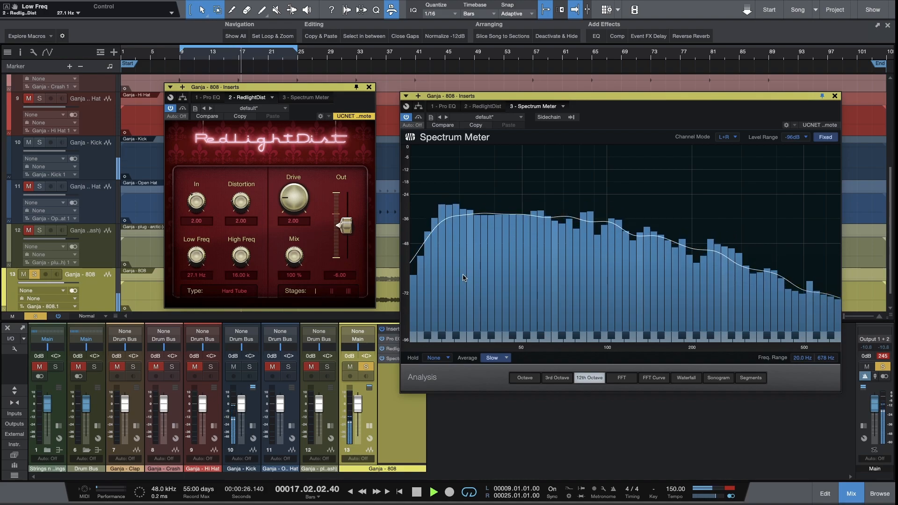
click(183, 109)
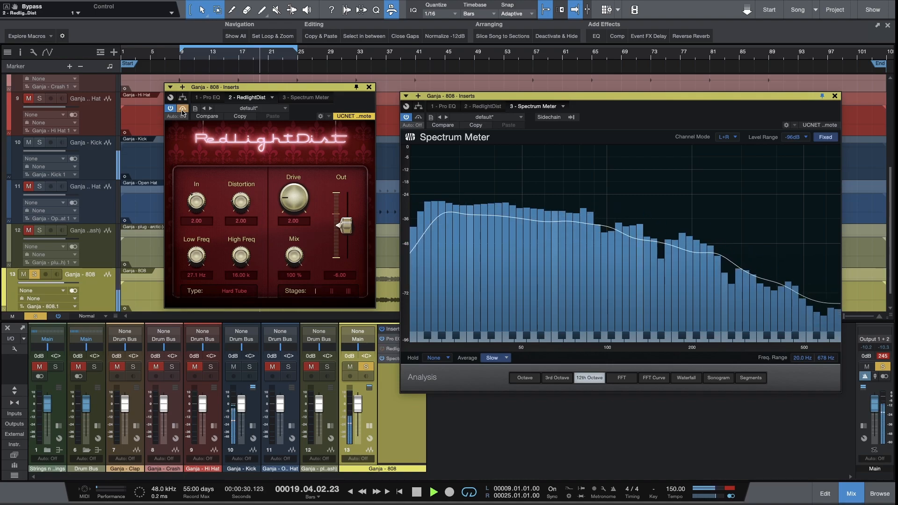
click(183, 110)
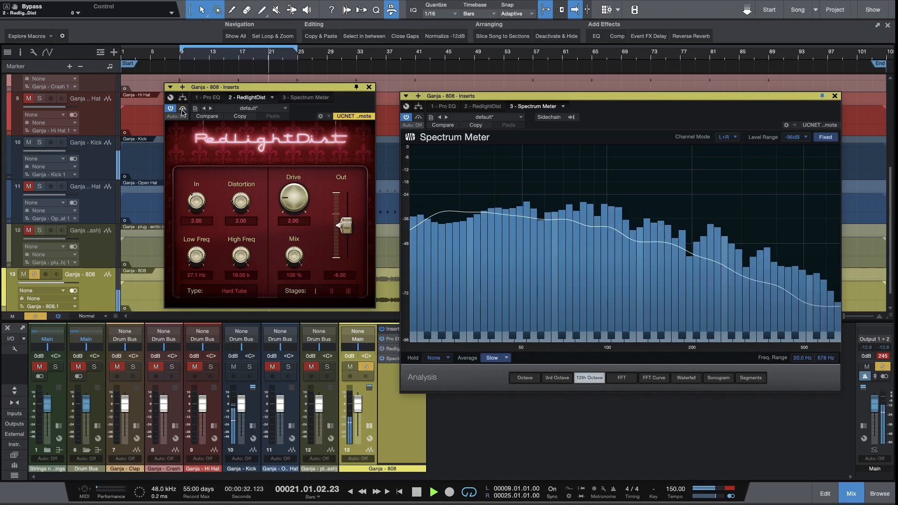
- Audition RedlightDist's Distortion at 7.50 in the loop and restore it to 2.00
mouse_move(241, 202)
mouse_down()
mouse_move(250, 166)
mouse_move(241, 198)
mouse_up()
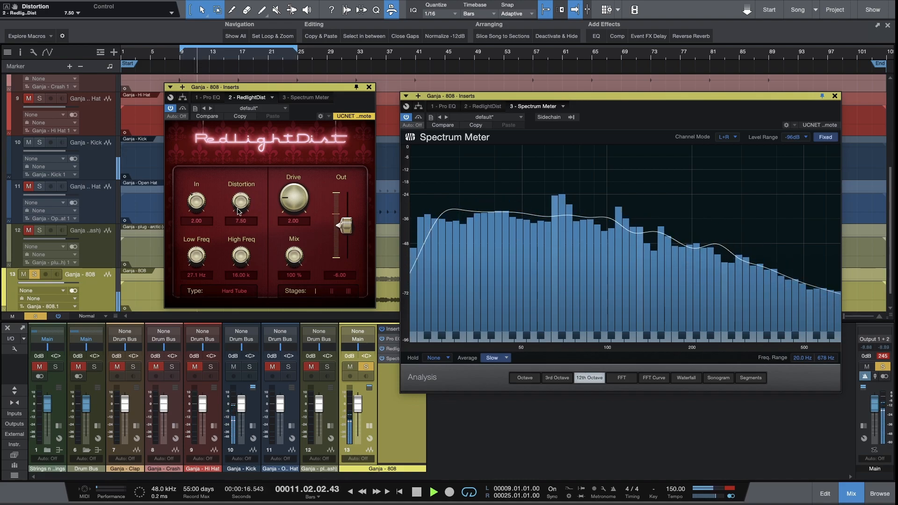
right_click(240, 204)
click(239, 199)
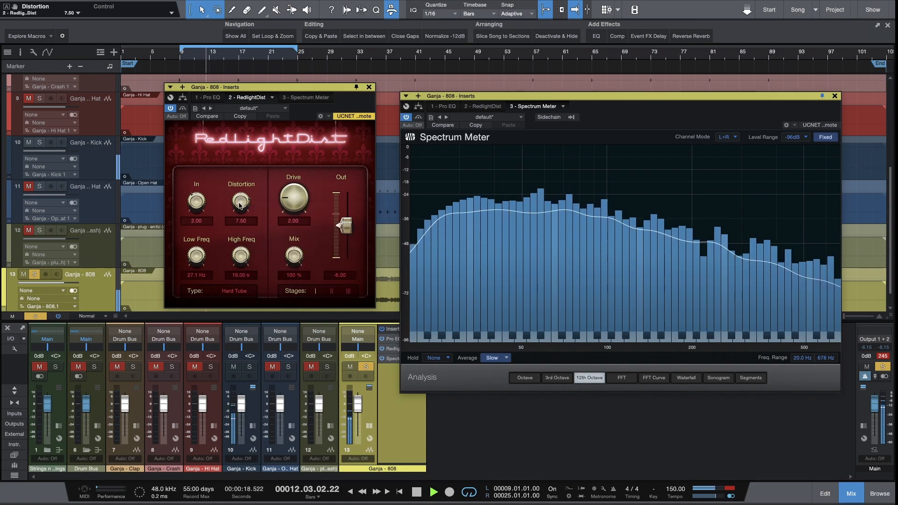
right_click(241, 205)
click(240, 200)
click(243, 220)
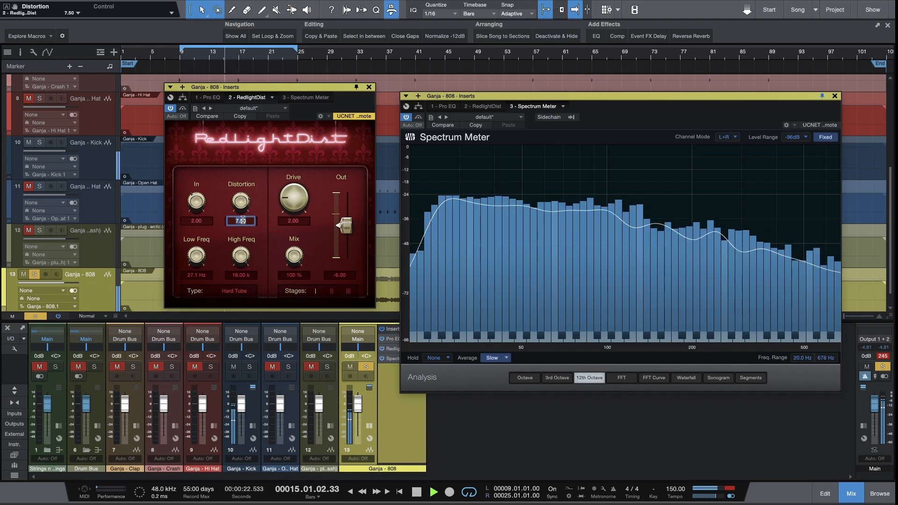
text(2)
key(Return)
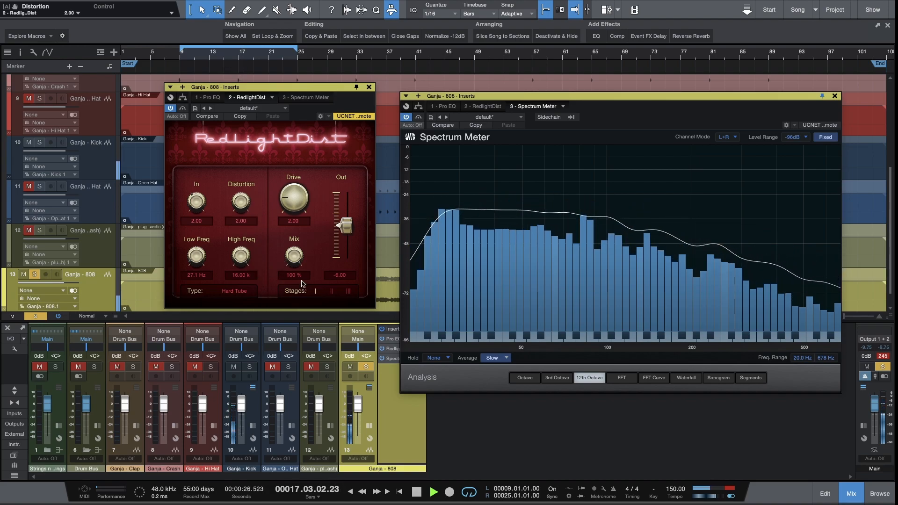
- Audition RedlightDist with two and three Stages on the soloed 808, and stop playback
click(331, 291)
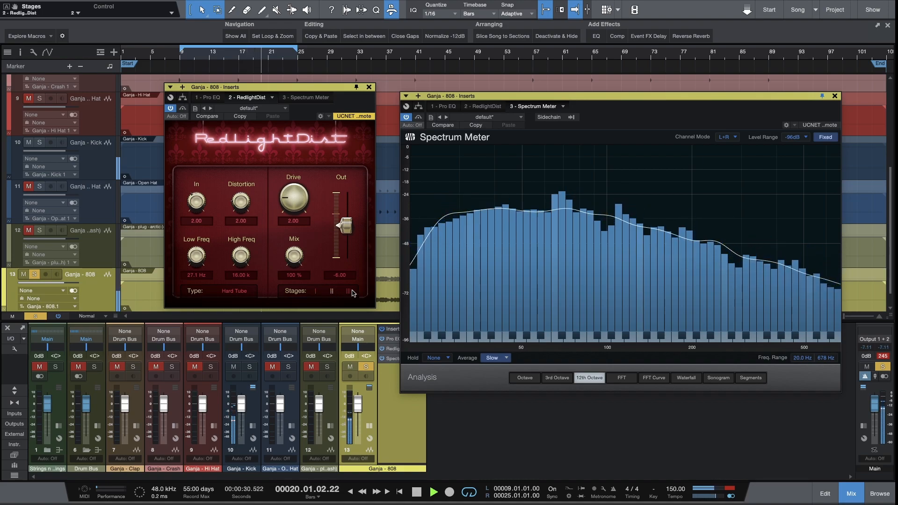
click(351, 292)
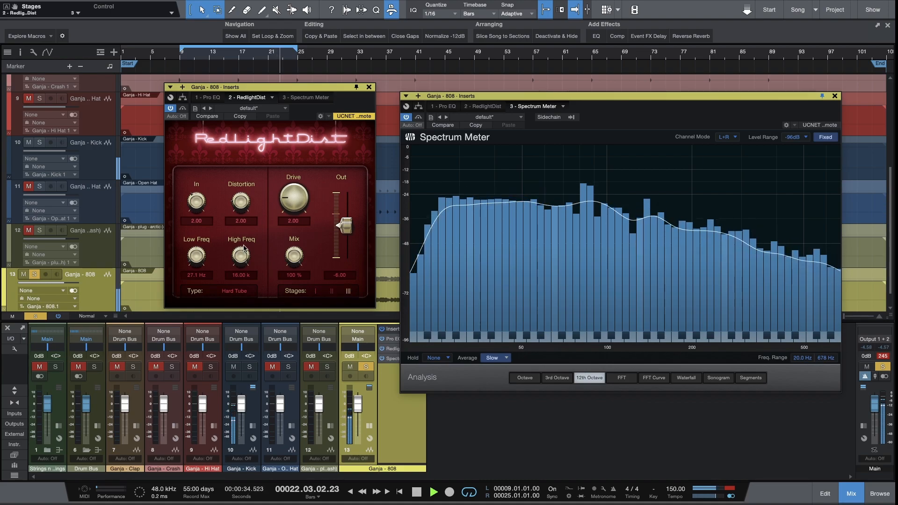
key(space)
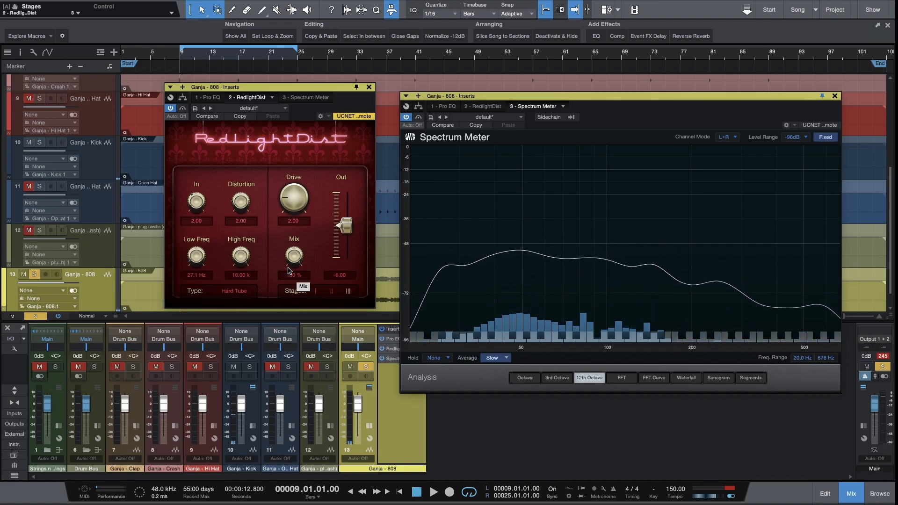
- Restart the loop, lower RedlightDist's Mix to 24.5 %, and unsolo the 808 to hear it within the full beat
key(space)
drag(292, 263, 278, 312)
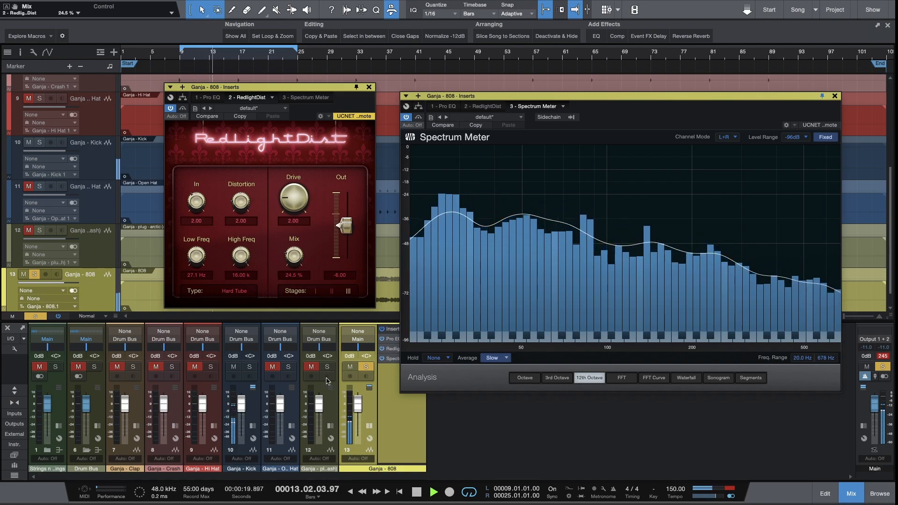
click(367, 369)
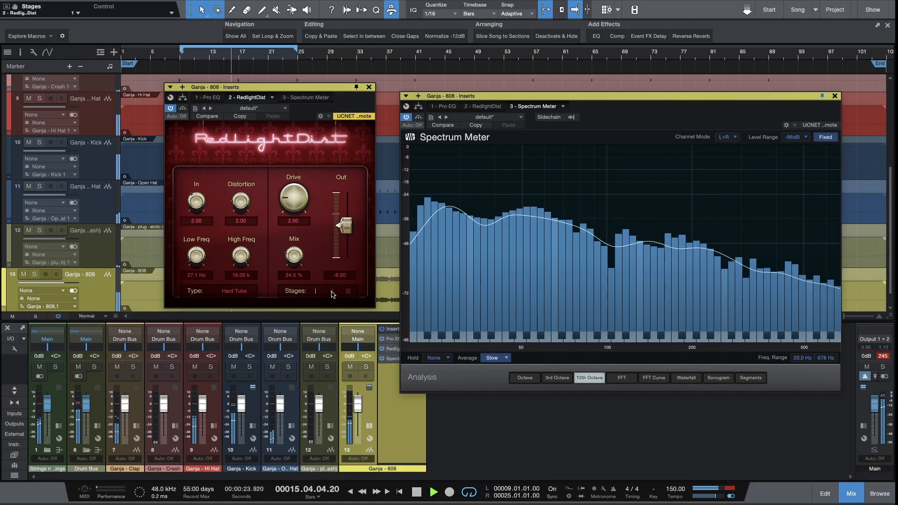
- Reset RedlightDist's Mix to 100 %, choose two Stages, and lower the Mix to about 57 %
double_click(294, 255)
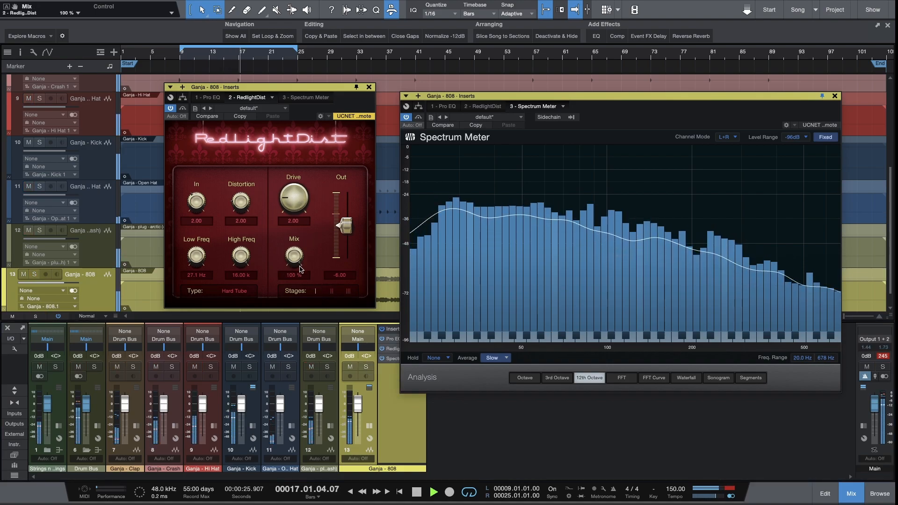
click(333, 292)
drag(304, 262, 301, 299)
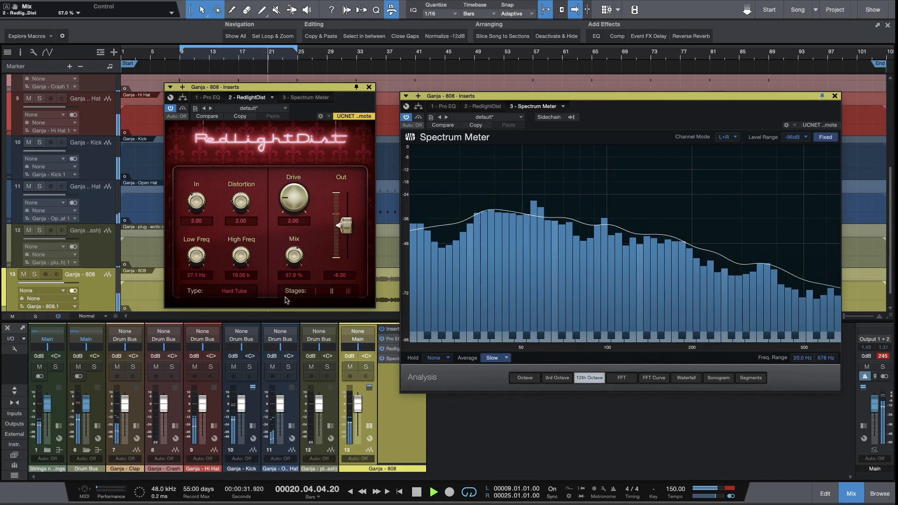
- Change RedlightDist's distortion Type to Soft Tube with three Stages, listen in the full beat, and stop playback
click(241, 292)
click(246, 302)
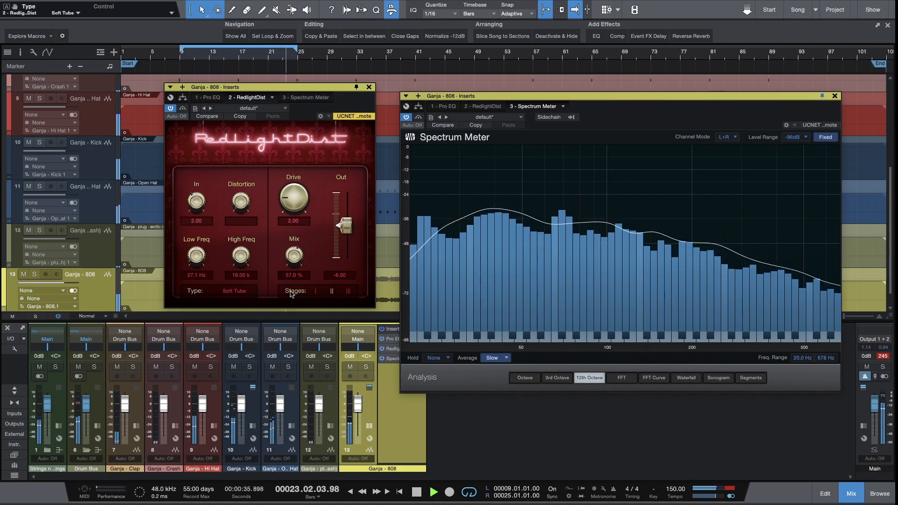
click(348, 291)
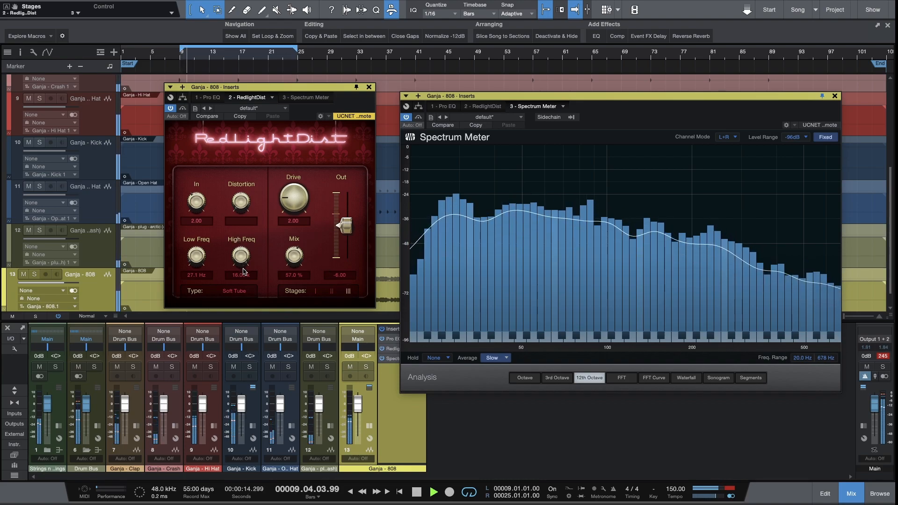
key(space)
- Try the Fuzz Type in RedlightDist, switch it to Transistor, and restart the loop to hear the 808
click(239, 292)
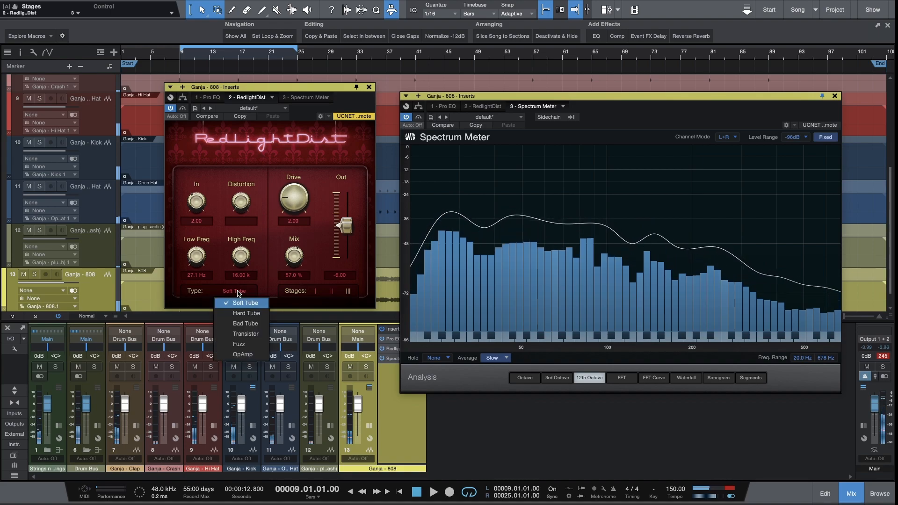
click(253, 343)
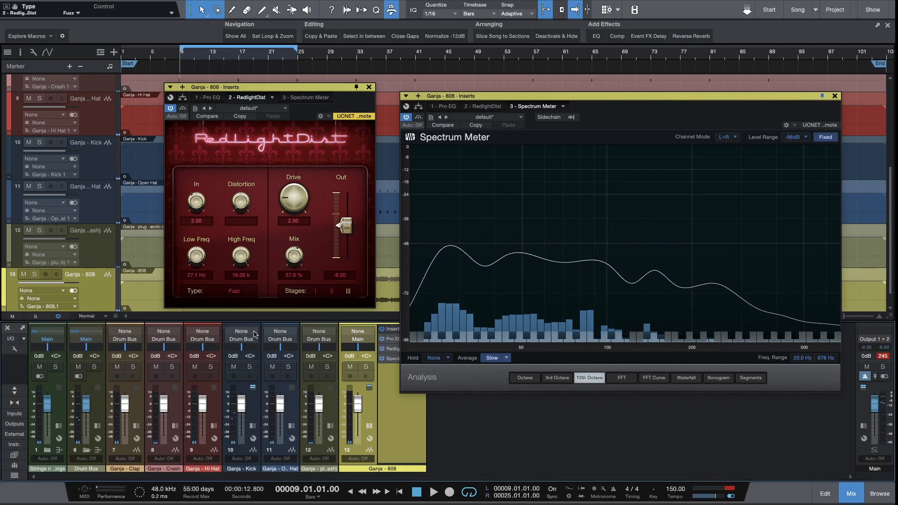
click(241, 292)
click(255, 335)
key(space)
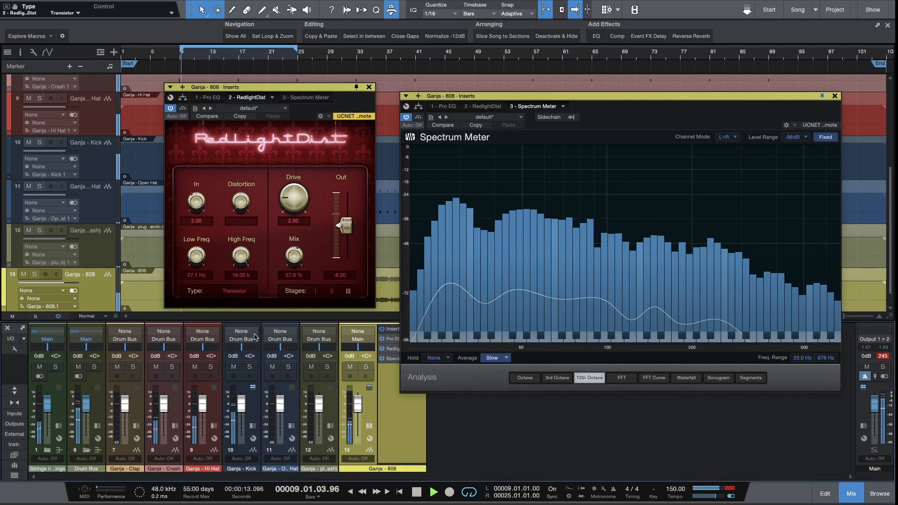
- Audition RedlightDist on the 808 with Mix at 100%, output at -0.69 dB, and one versus two distortion stages
drag(295, 256, 316, 240)
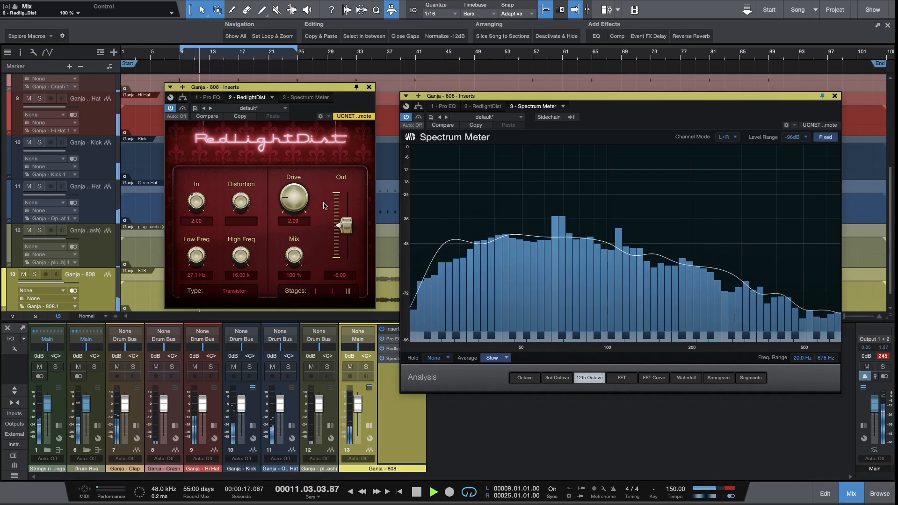
drag(345, 226, 342, 217)
click(334, 293)
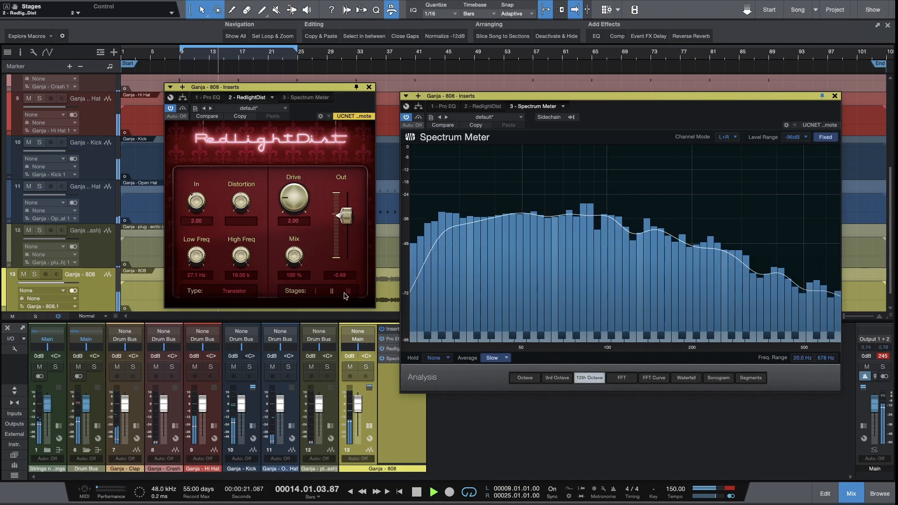
click(317, 291)
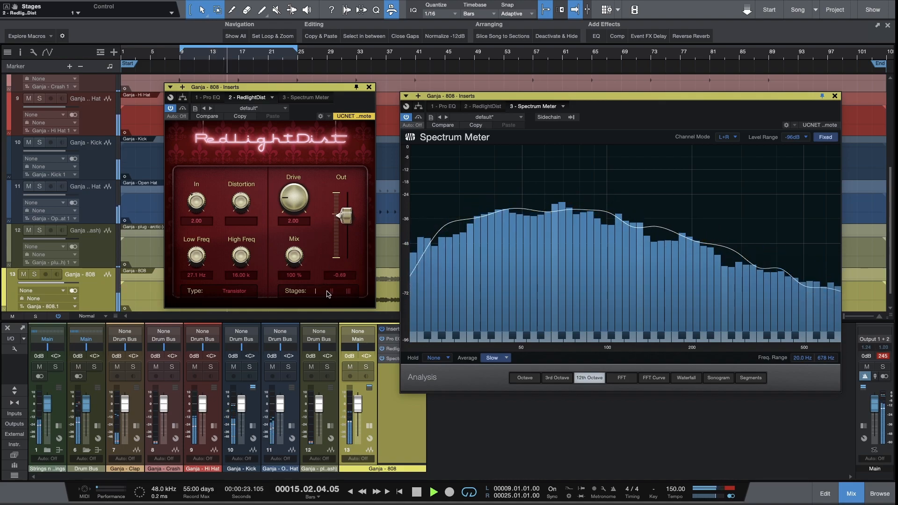
click(333, 292)
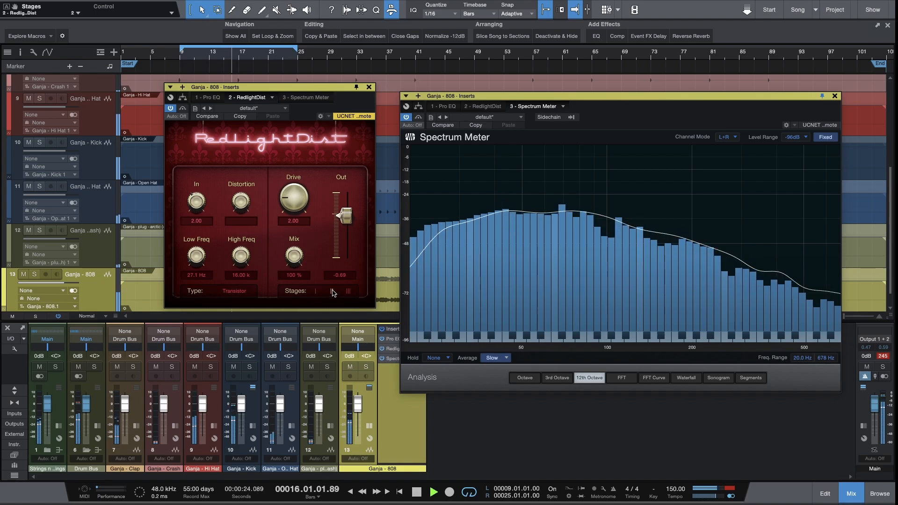
- Change RedlightDist's distortion type to Soft Tube with three stages, Mix at 86% and output at -7.17 dB
click(245, 292)
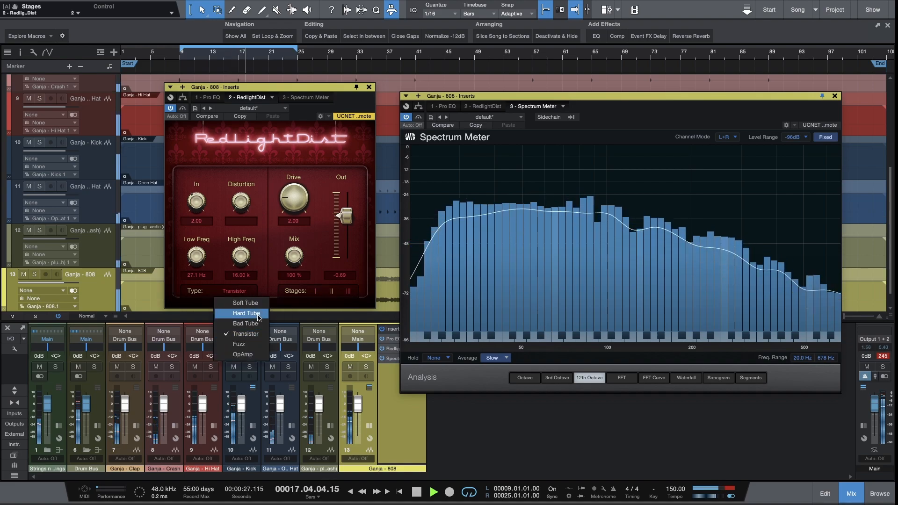
click(247, 300)
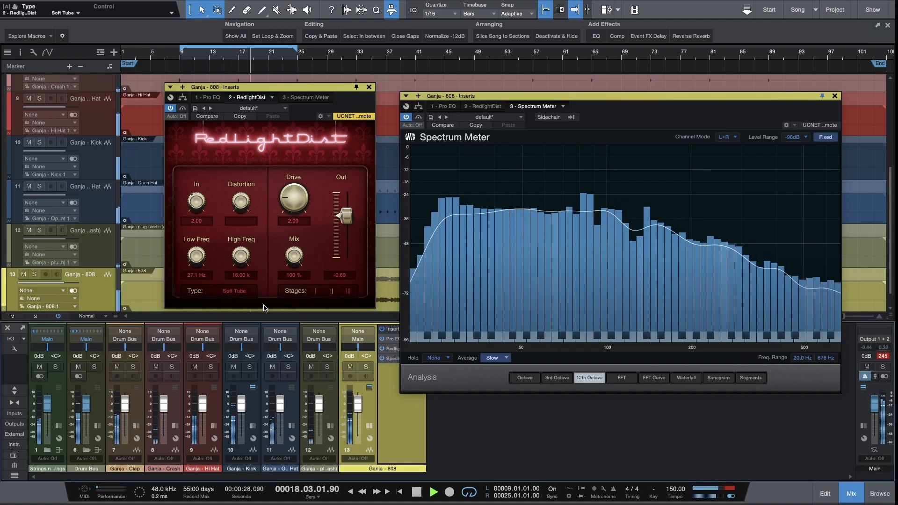
drag(348, 223, 348, 231)
drag(301, 260, 296, 270)
click(347, 291)
drag(347, 224, 346, 228)
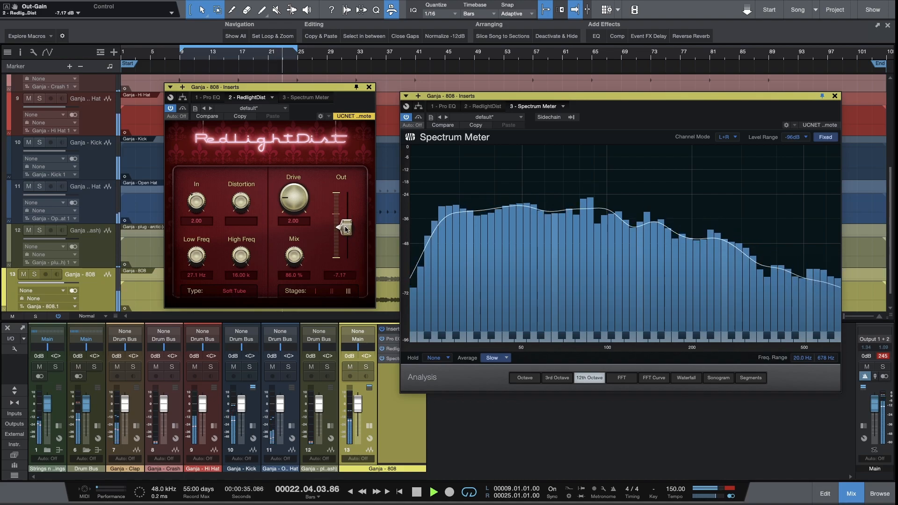
- Fine-tune RedlightDist to 85.5% Mix, -7.42 dB output and a 23.0 Hz low frequency
drag(297, 251, 297, 251)
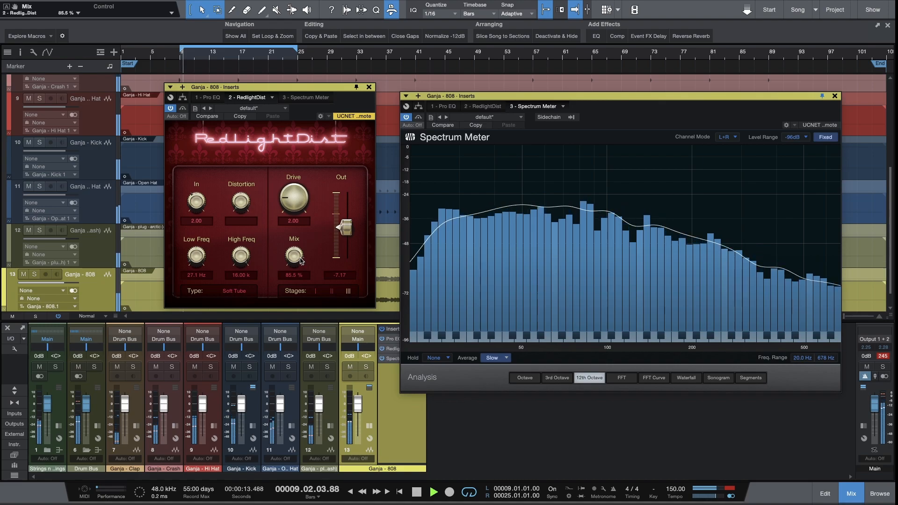
drag(347, 231, 346, 227)
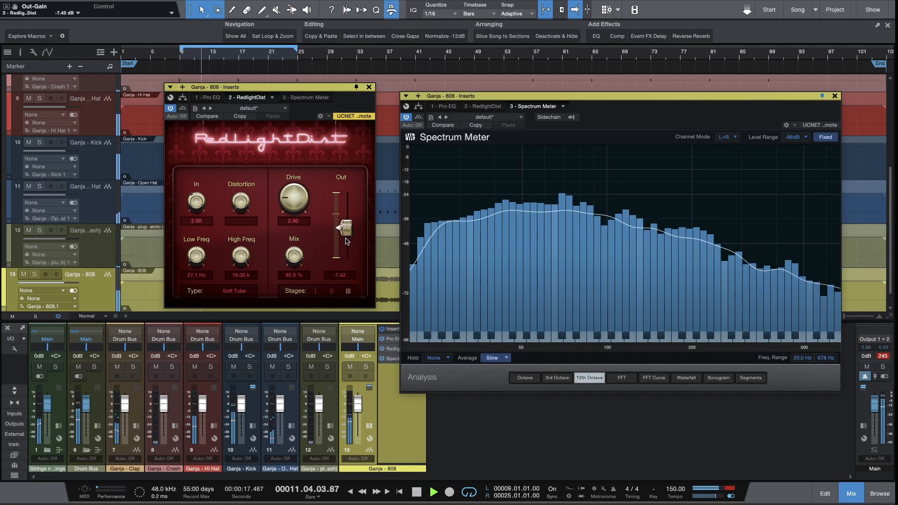
mouse_move(201, 259)
mouse_down()
mouse_move(201, 271)
mouse_move(198, 253)
mouse_up()
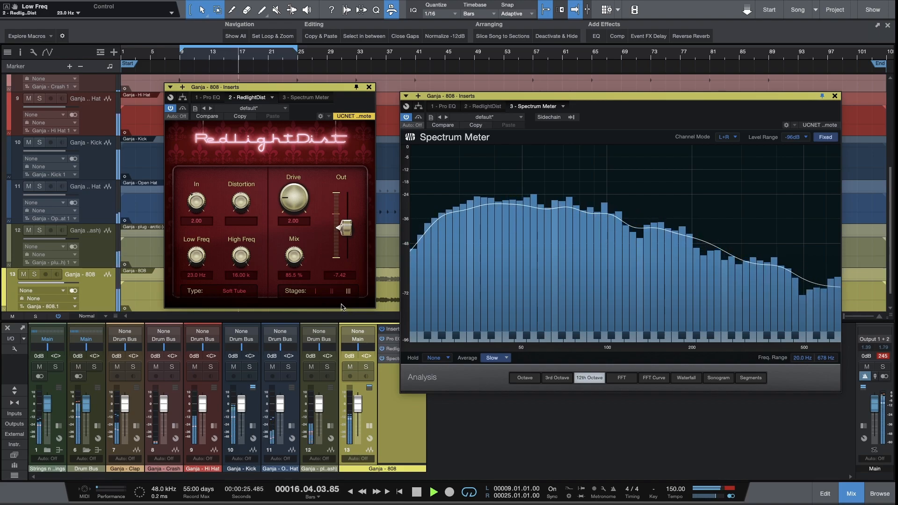
- Stop playback and close the open plug-in windows of the 808 channel
key(space)
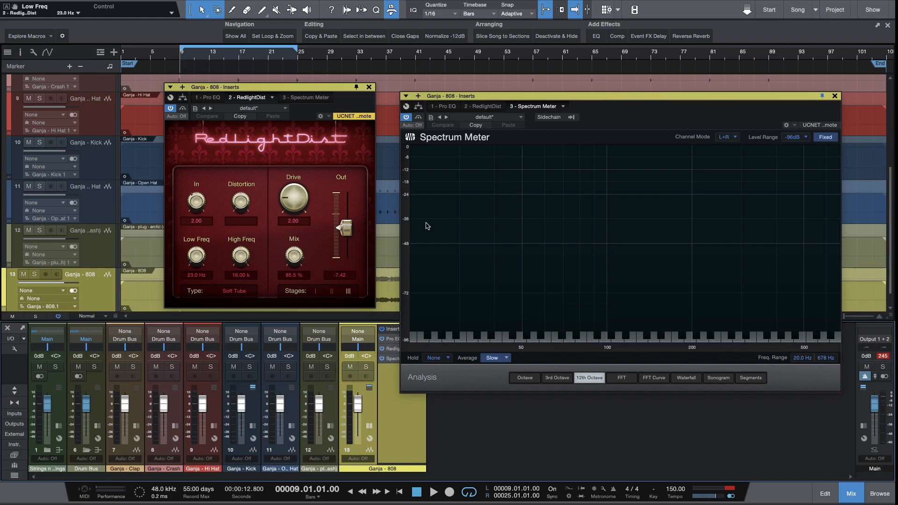
click(835, 96)
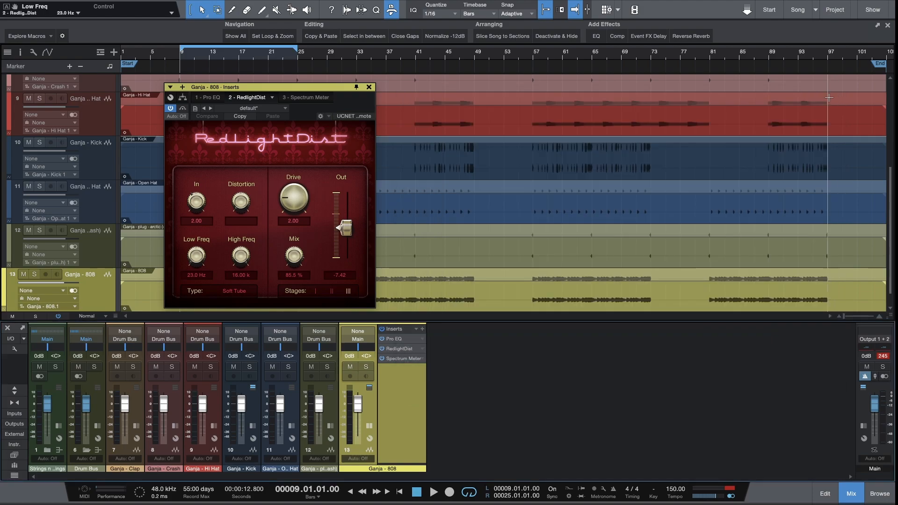
click(308, 97)
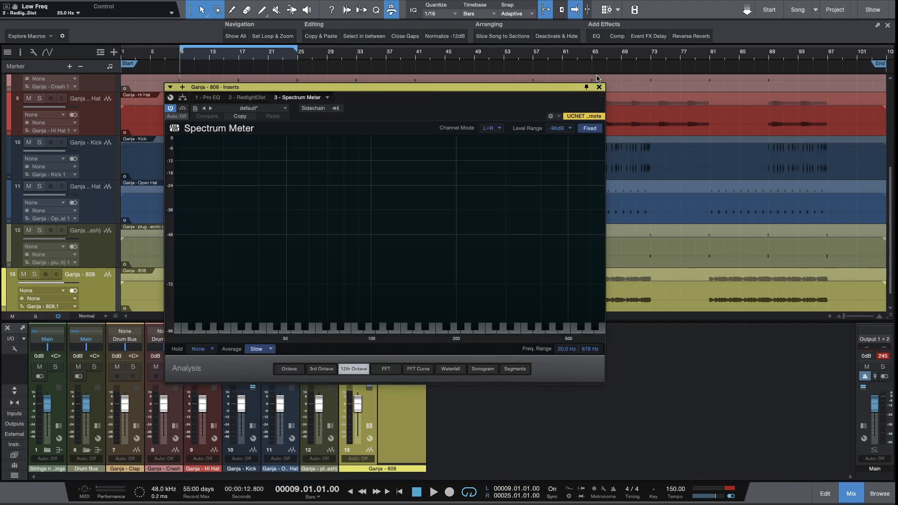
click(599, 87)
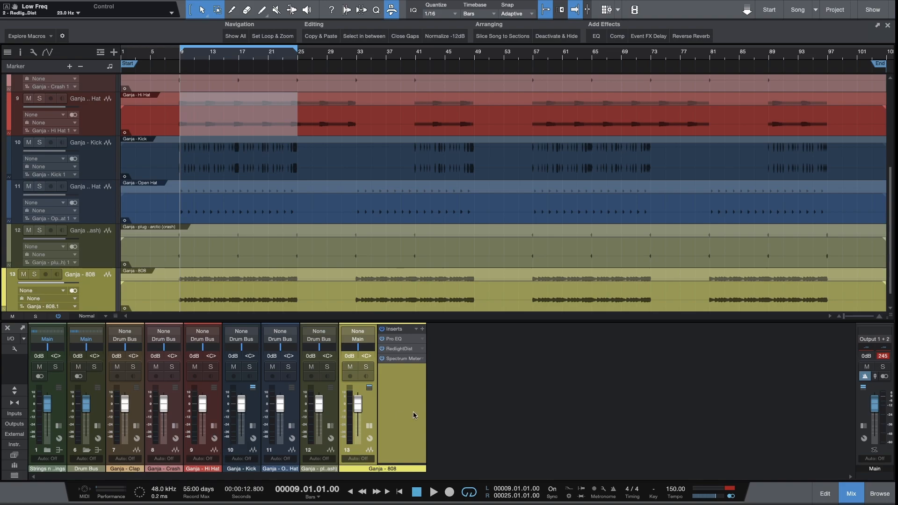
- Play the looped section and reduce the arrangement's track height to Small
key(space)
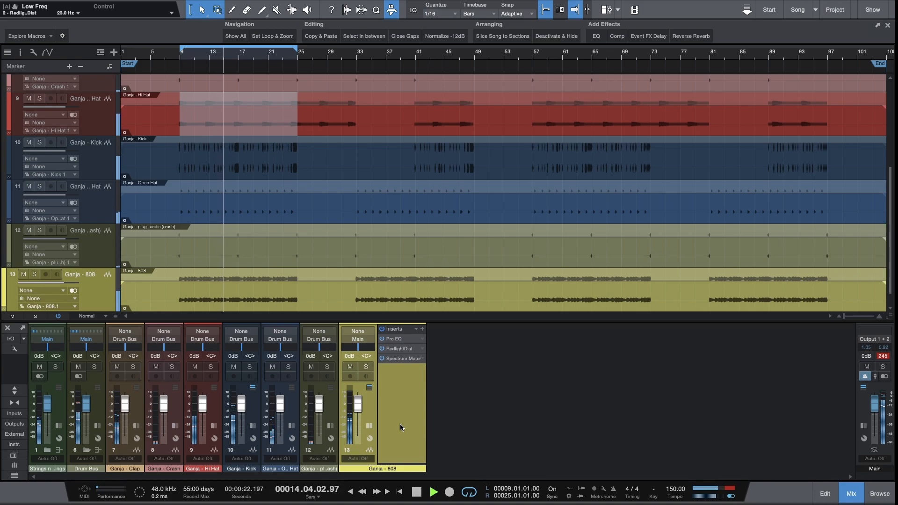
scroll(465, 266, up, 5)
key(shift+w)
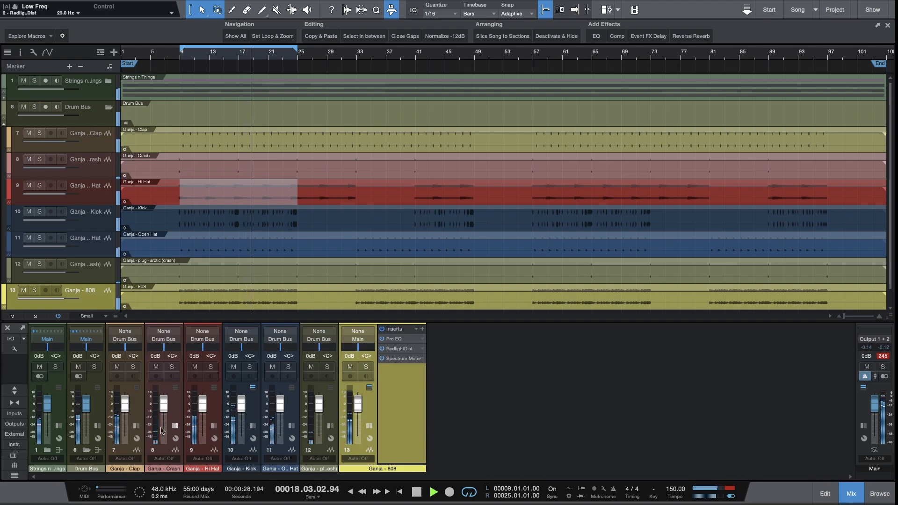
- Stop playback and briefly solo the Drum Bus, then clear the solo
click(137, 412)
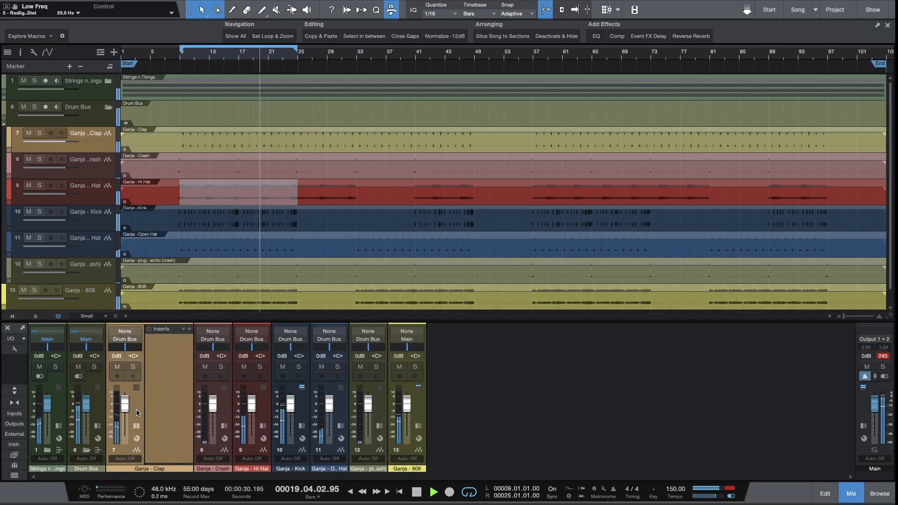
key(space)
click(93, 368)
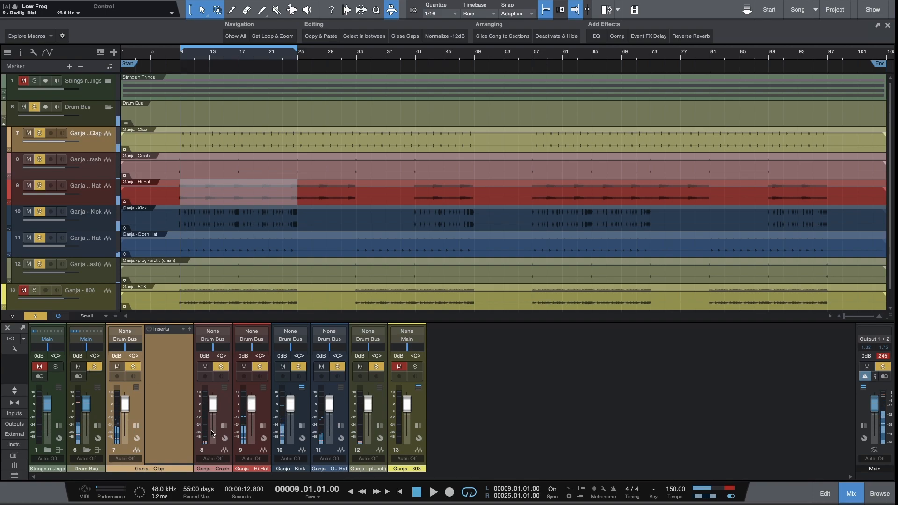
click(94, 368)
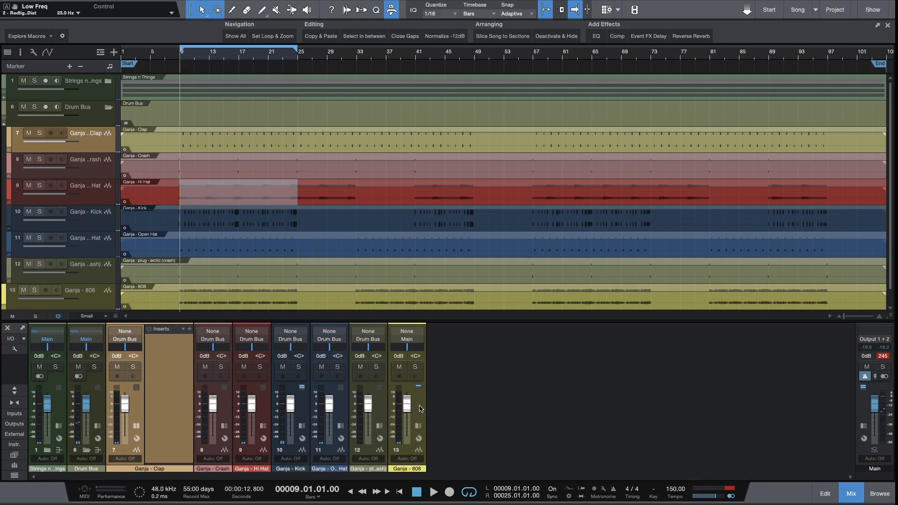
- Expand the Kick channel's inserts in the mixer and open its Pro EQ
click(378, 406)
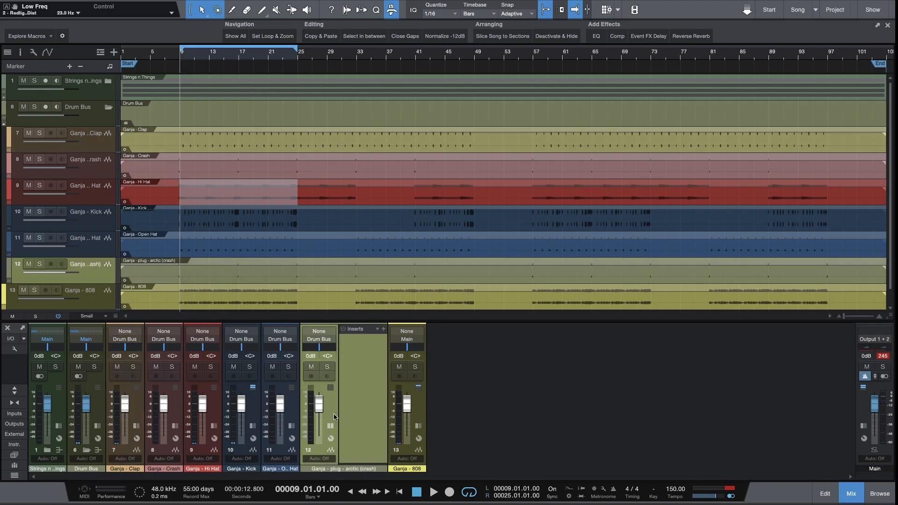
click(332, 426)
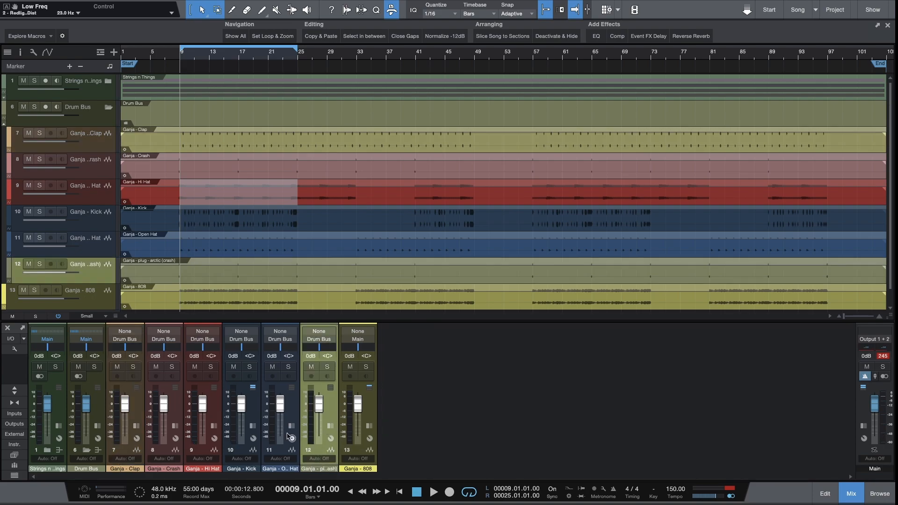
click(253, 426)
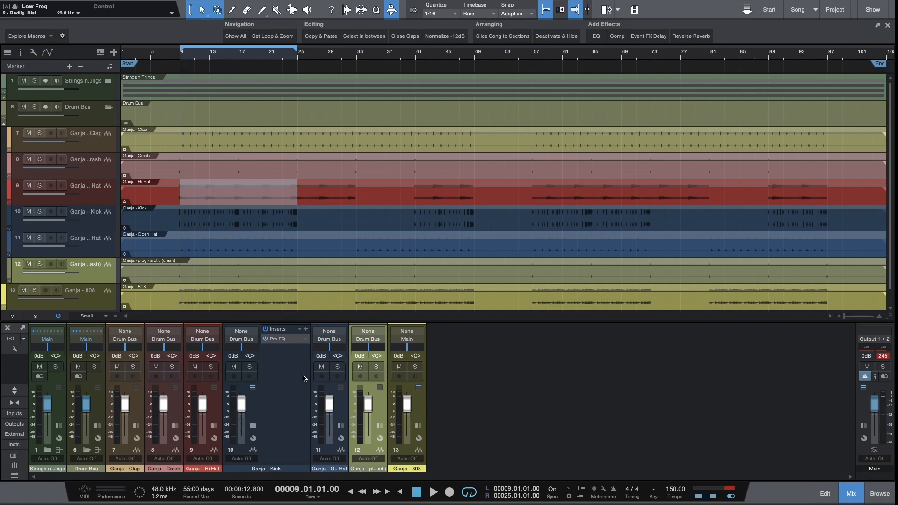
click(281, 338)
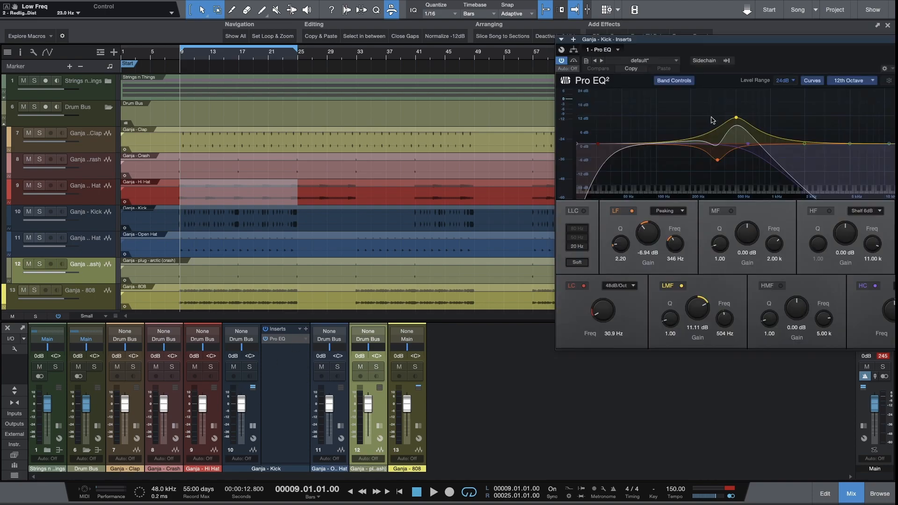
- Search the effects available for the Kick channel's inserts for "clip", then clear the search
click(307, 330)
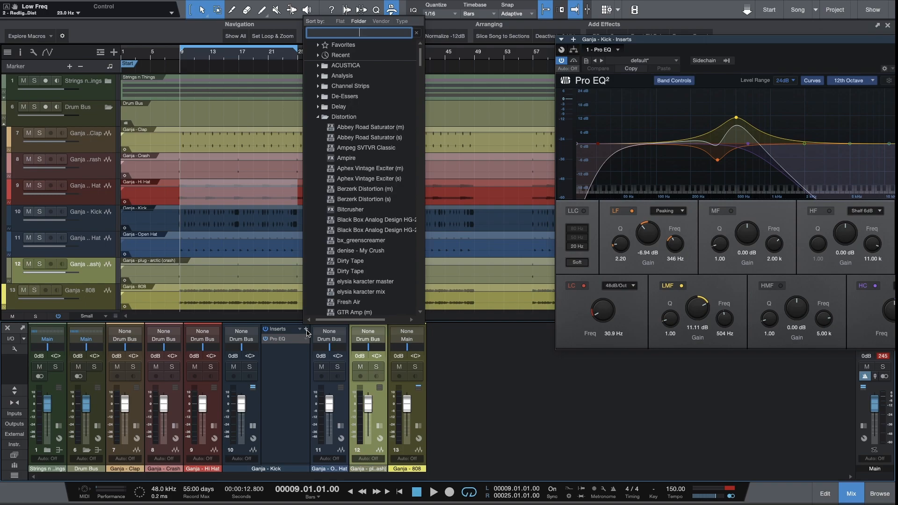
text(clip)
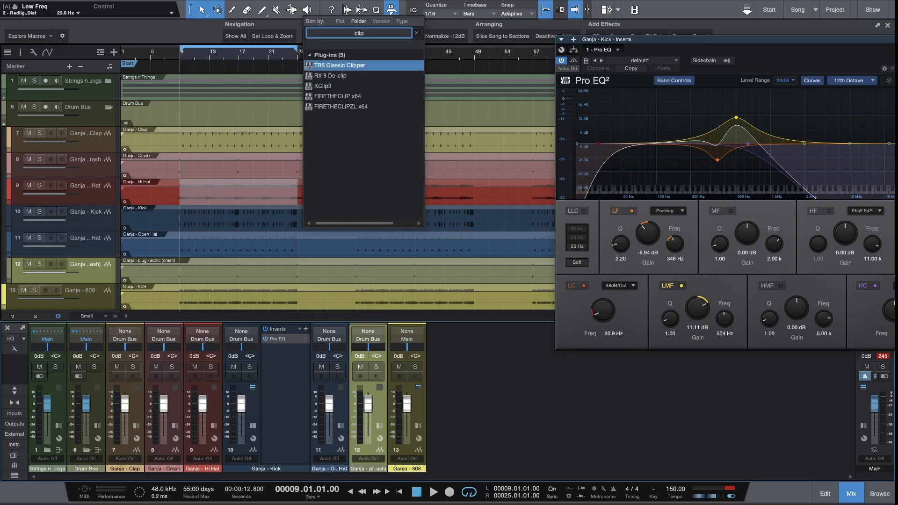
key(BackSpace)
key(BackSpace)
key(BackSpace)
key(BackSpace)
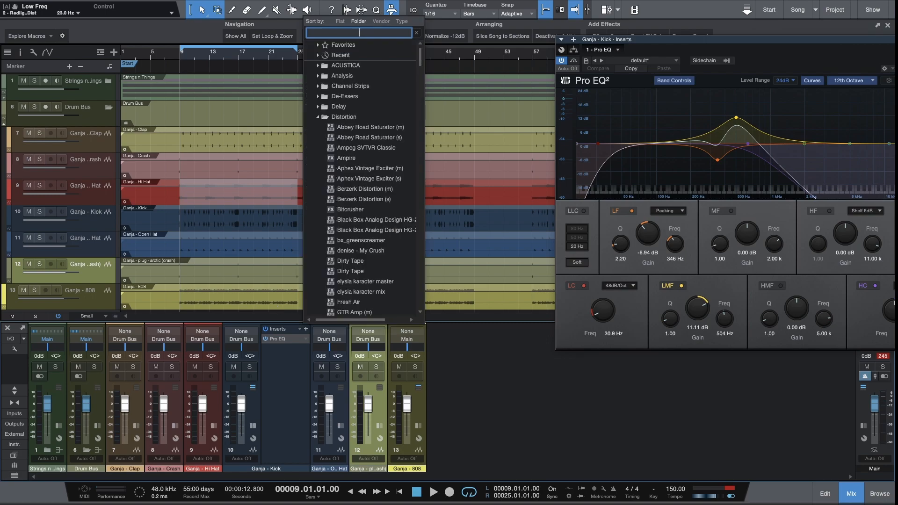
- Search the effects for "limi" and add the Limiter after the Pro EQ on the Kick channel
text(l)
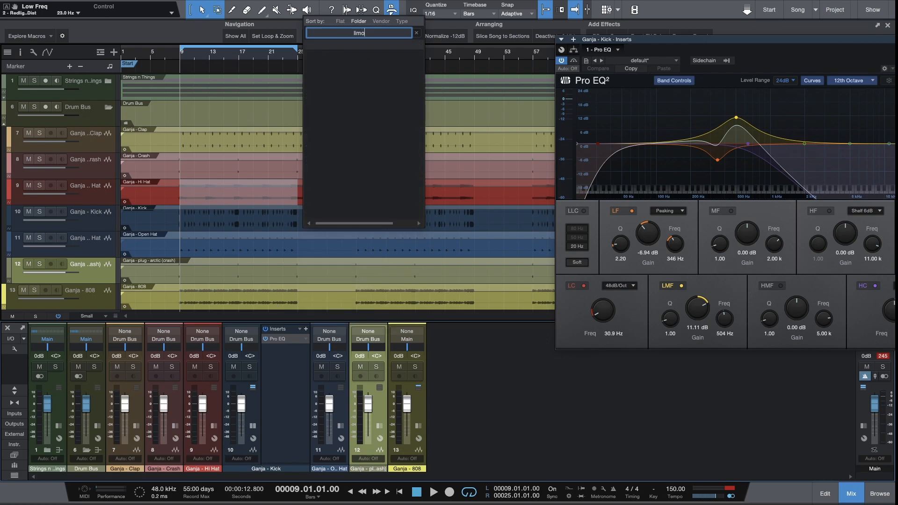
text(imi)
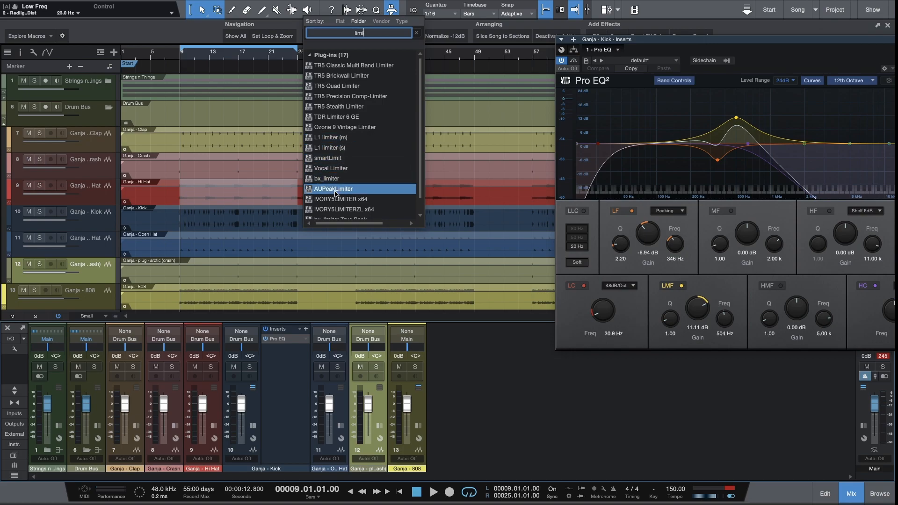
scroll(337, 194, down, 1)
click(335, 213)
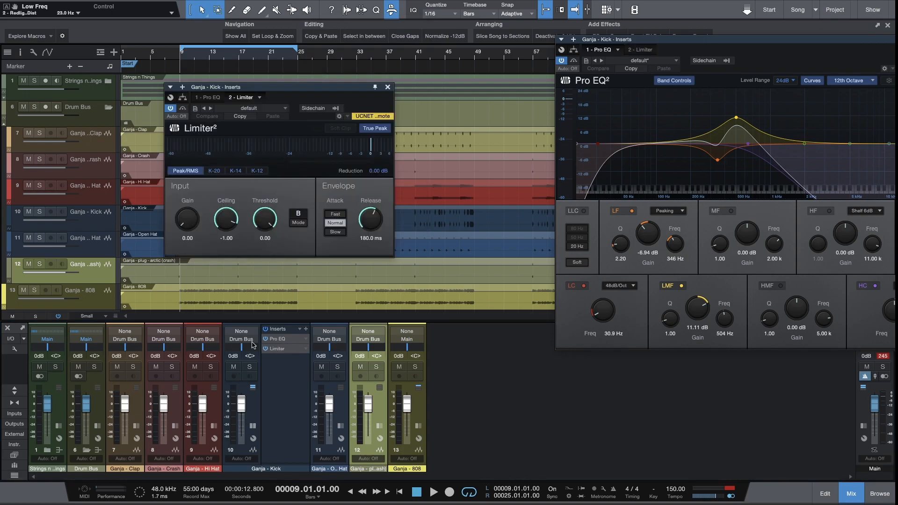
- Switch the Kick's Limiter from True Peak to Soft Clip and raise its ceiling to 0.00 dB
click(370, 128)
drag(353, 92, 640, 244)
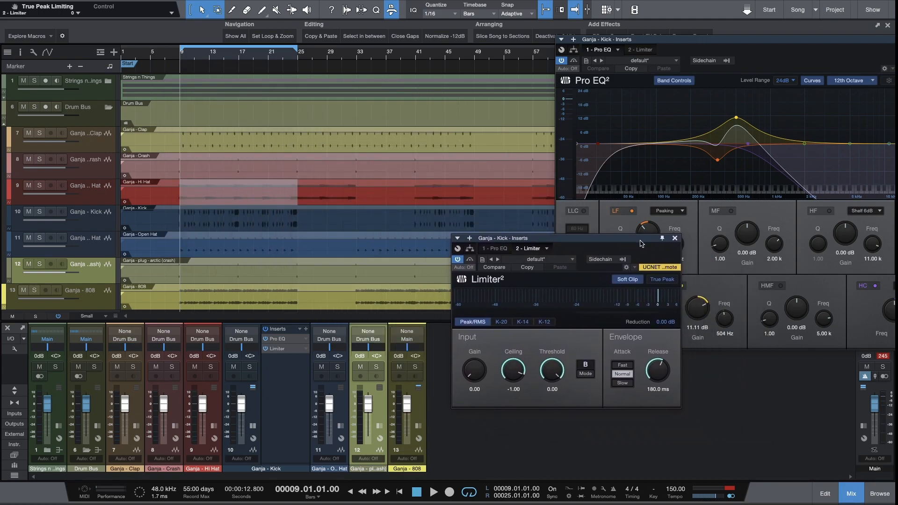
click(657, 280)
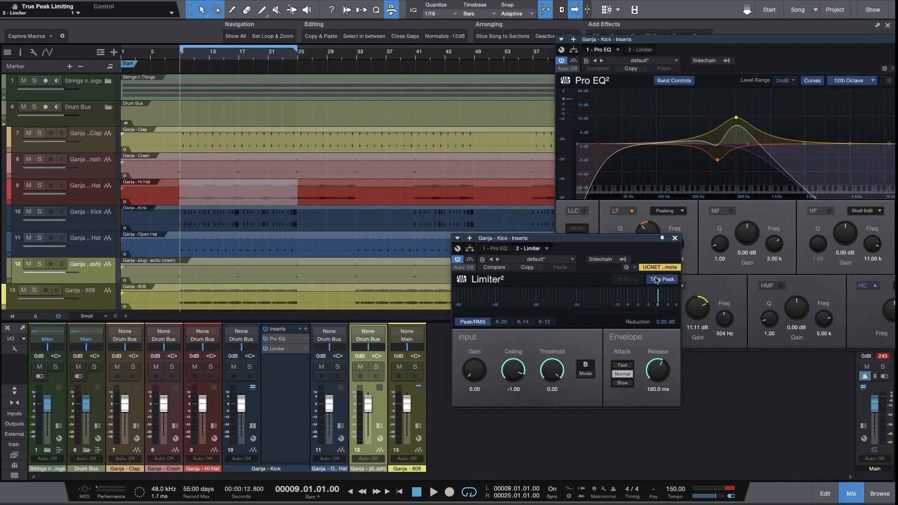
click(629, 280)
drag(519, 382, 528, 355)
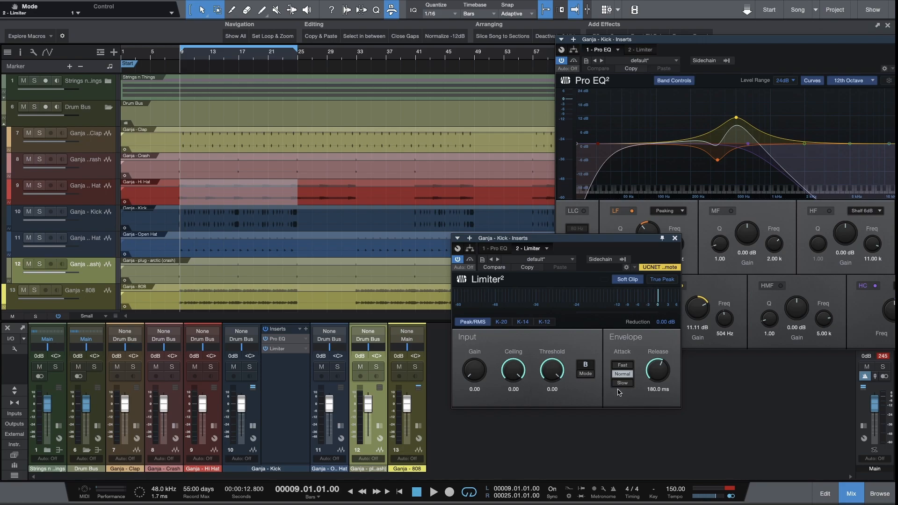
- Set the Limiter's release to 92.4 ms and its attack to Slow
drag(658, 376, 665, 390)
click(623, 382)
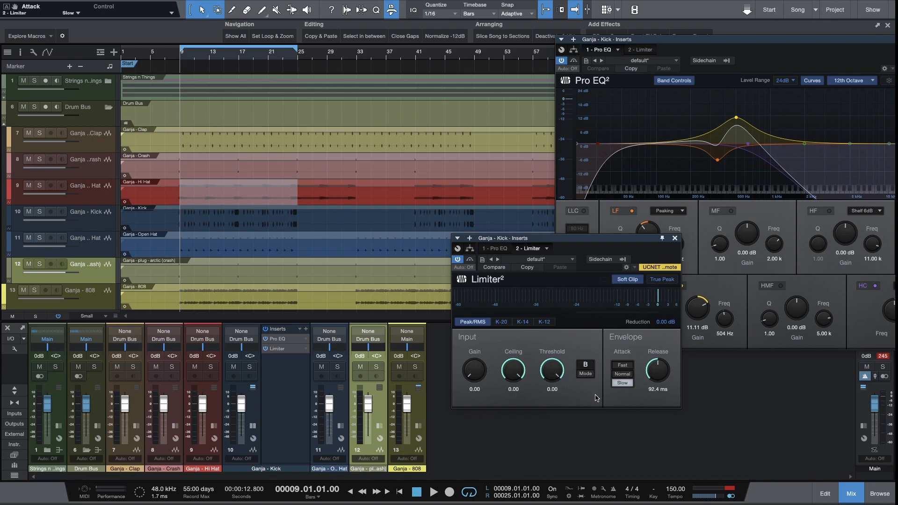
click(585, 370)
- Play the loop and lower the Kick Limiter's ceiling to -3.42 dB
drag(513, 373, 530, 300)
drag(513, 375, 533, 317)
key(space)
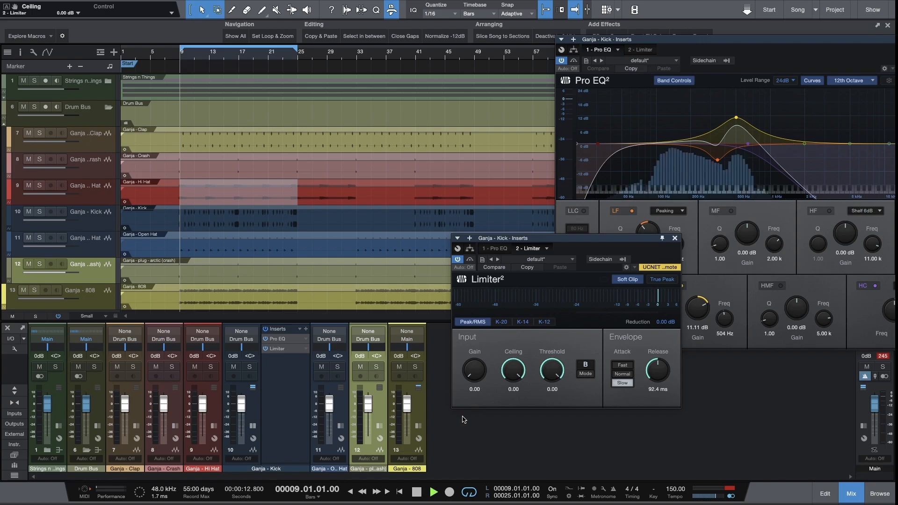
drag(511, 379, 509, 389)
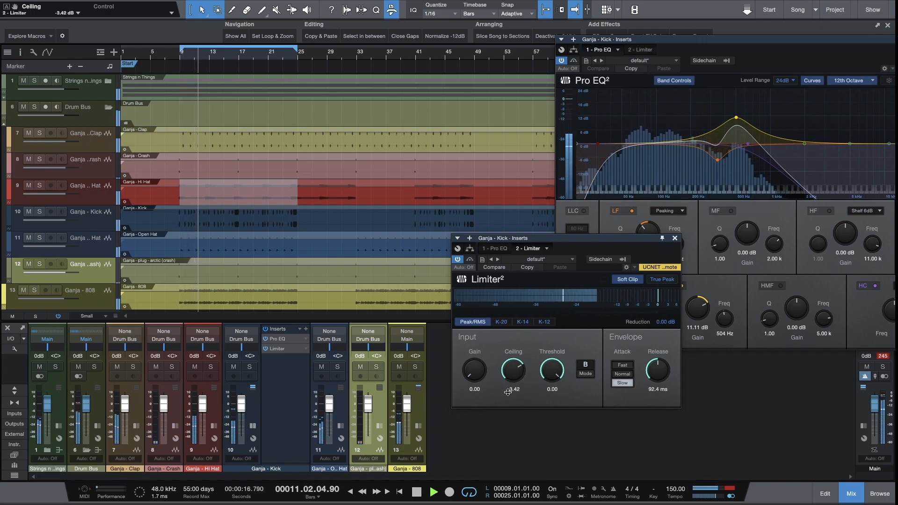
- Set the Kick Limiter's ceiling to -6.00 dB while the loop plays
drag(512, 385, 510, 389)
double_click(513, 389)
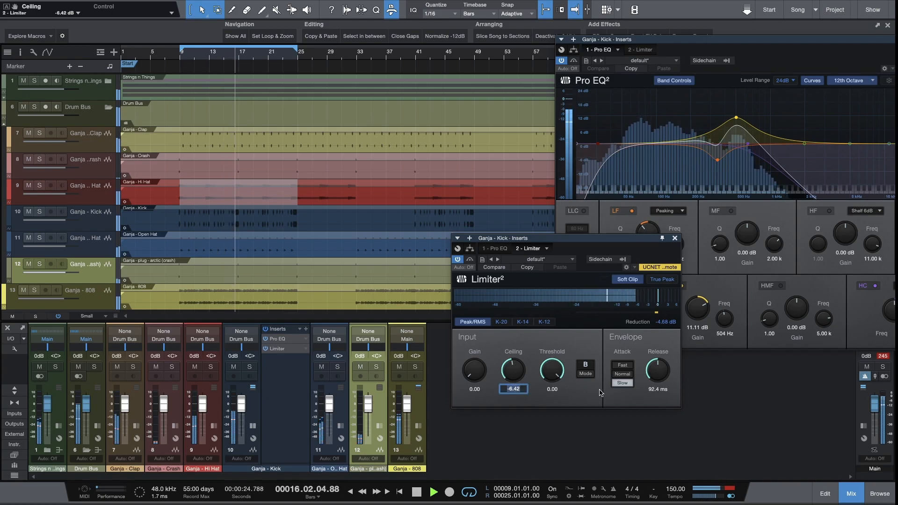
text(-6)
key(Return)
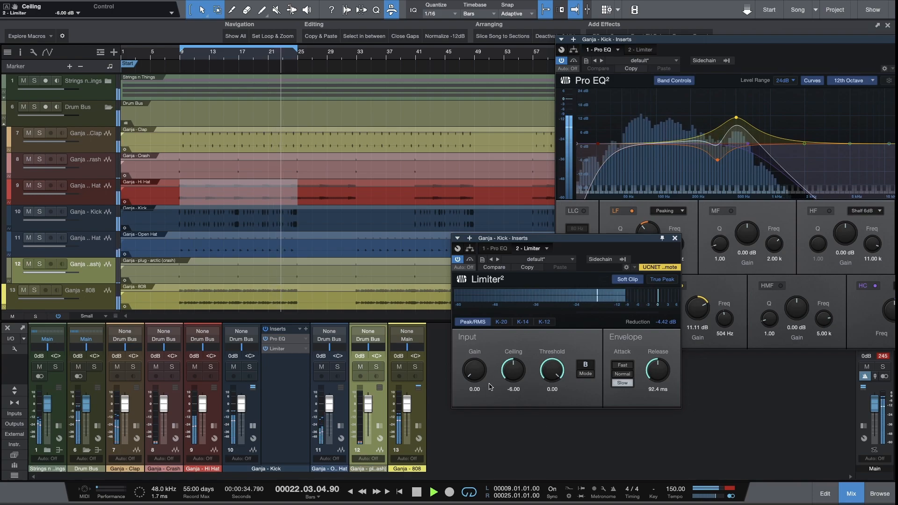
- Compare the kick with the Limiter off and on, raise its input gain to 6.00 dB, and stop playback
drag(482, 372, 482, 360)
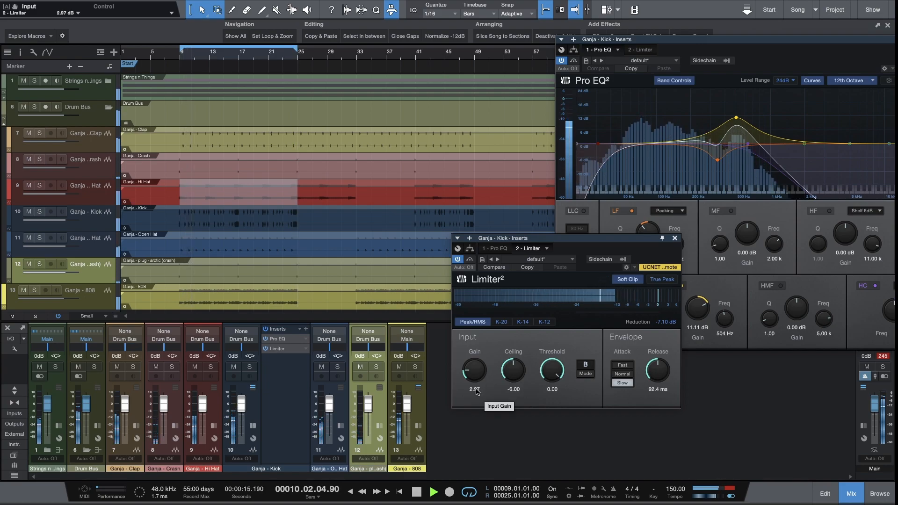
click(458, 260)
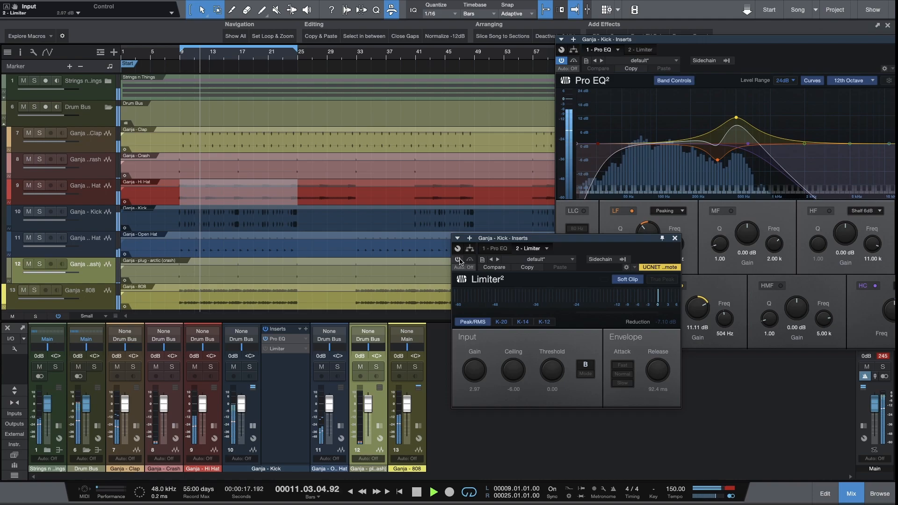
click(458, 260)
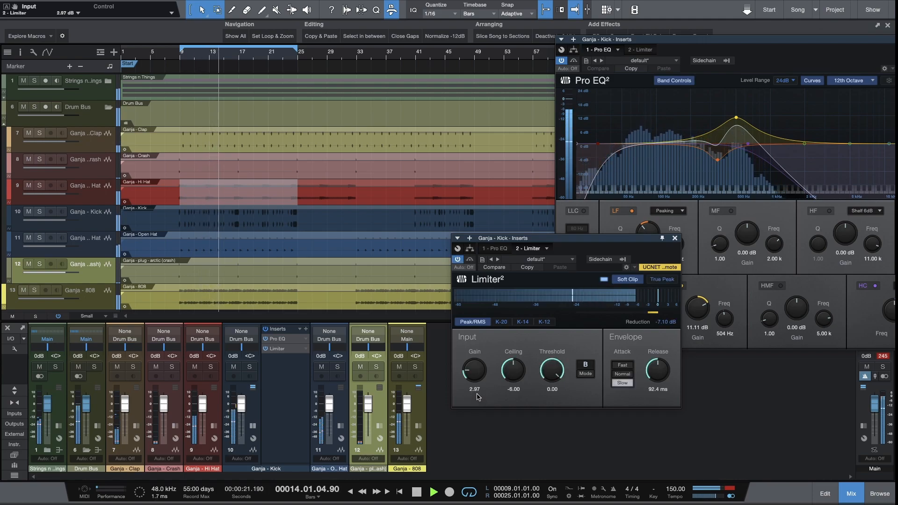
scroll(474, 374, up, 3)
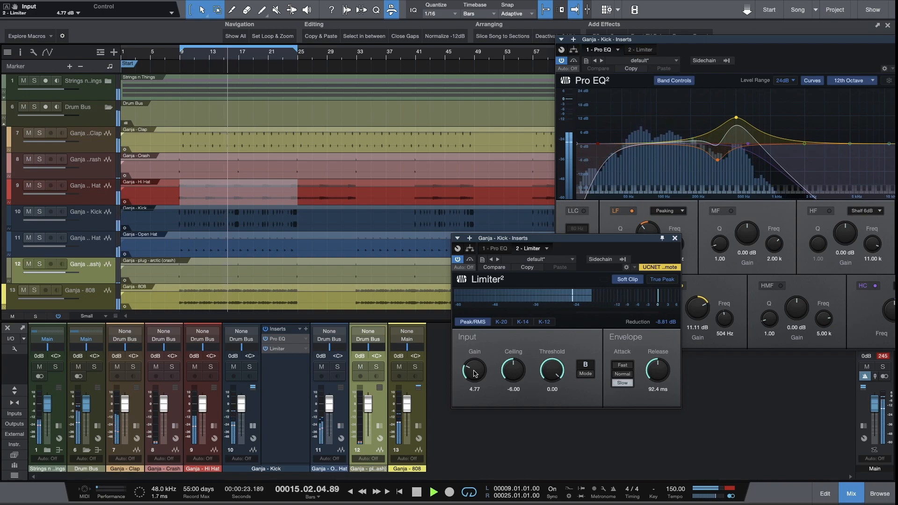
scroll(474, 373, up, 1)
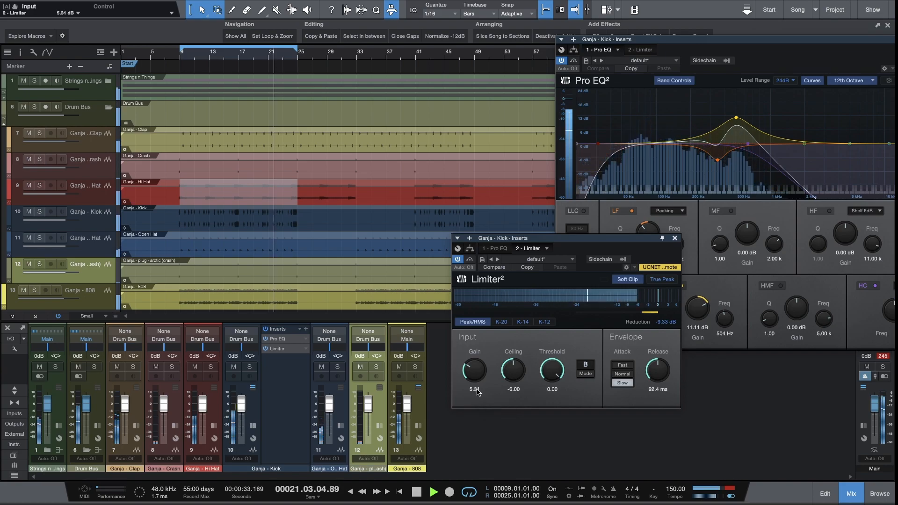
double_click(477, 389)
text(6)
key(Return)
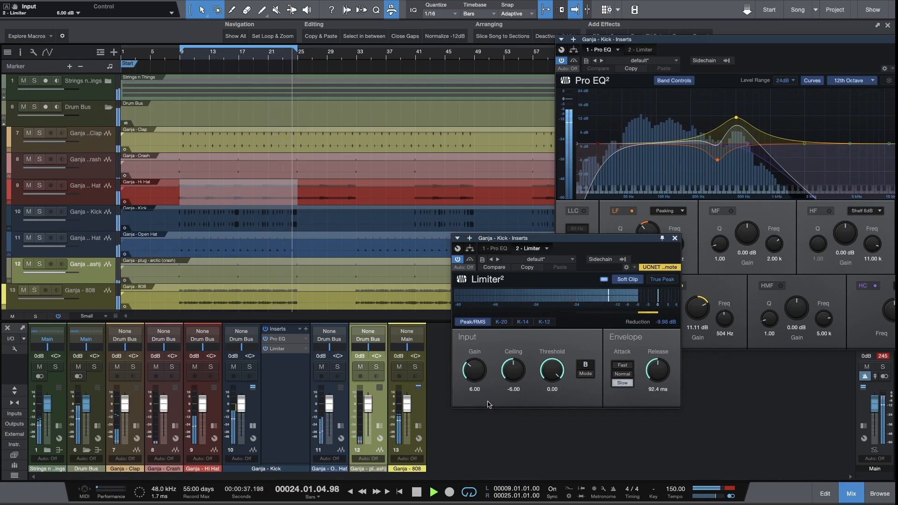
key(space)
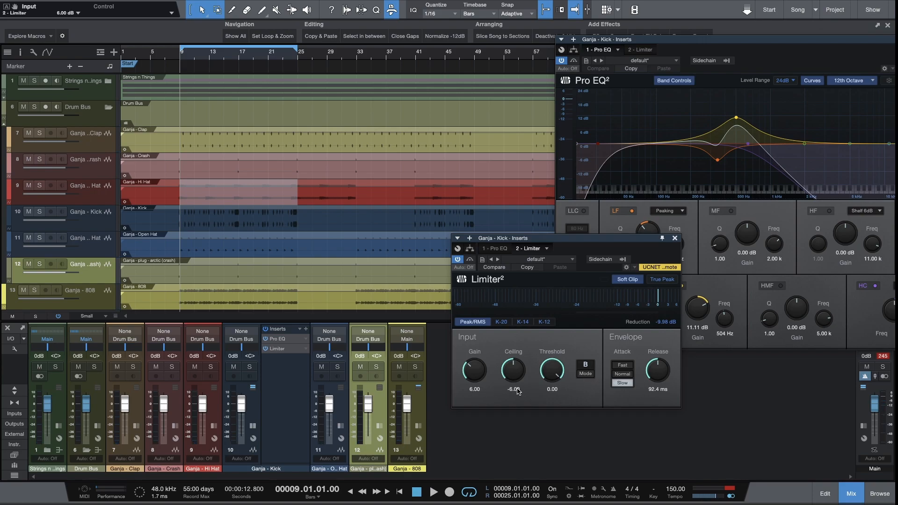
- Select the Kick channel and play the loop to audition the soft-clipped kick in the mix
click(229, 412)
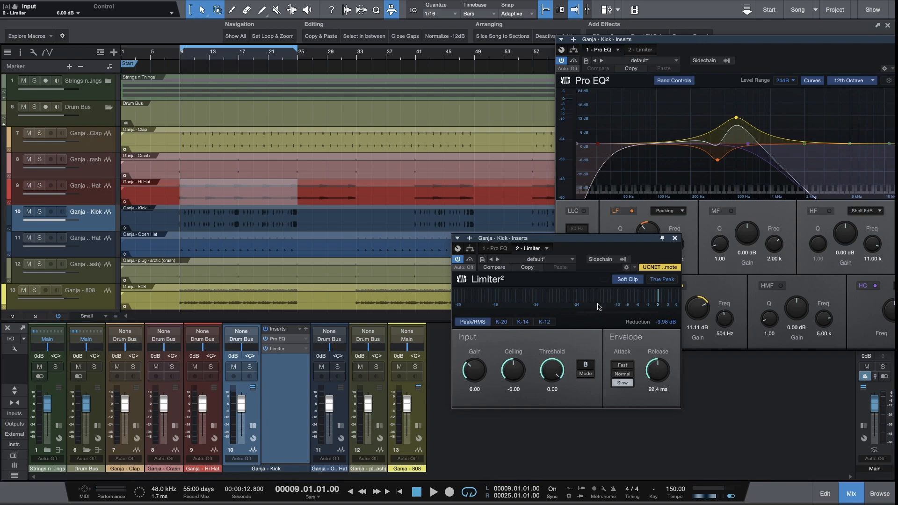
key(space)
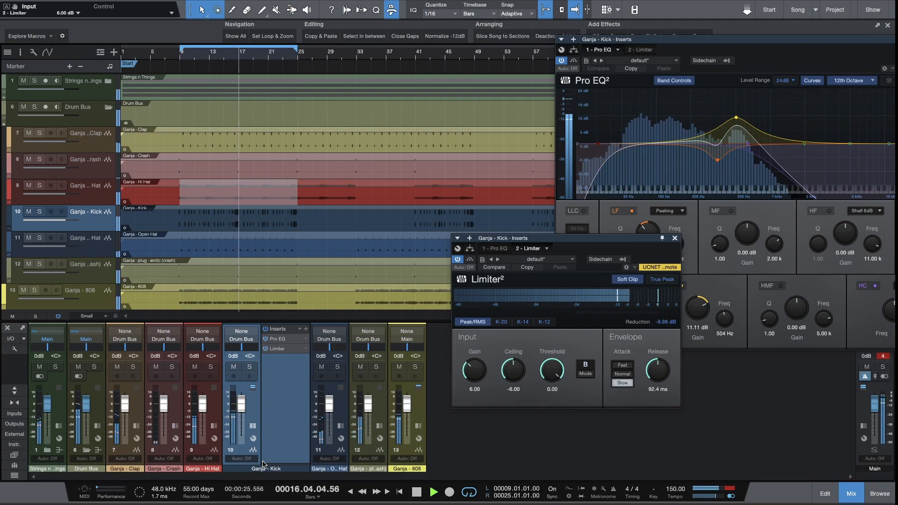
key(space)
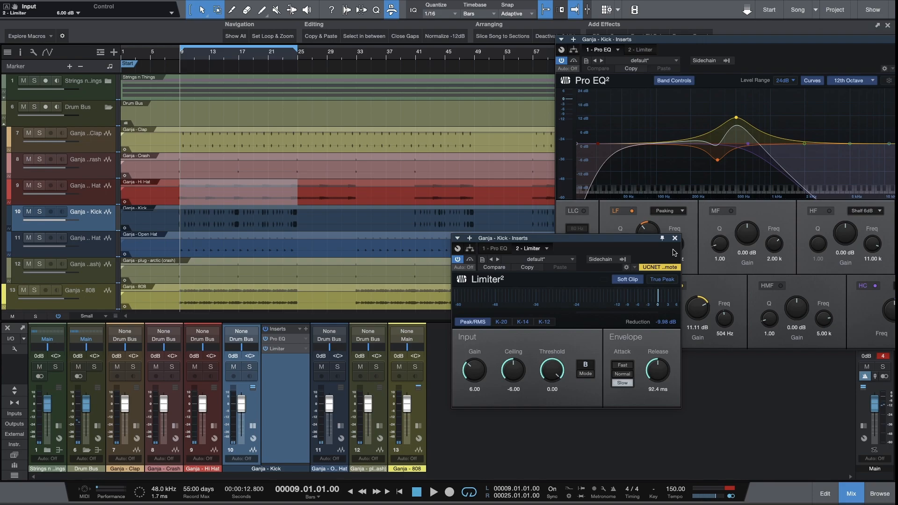
- Close the Kick's Limiter and Pro EQ windows and collapse its inserts in the mixer
click(675, 238)
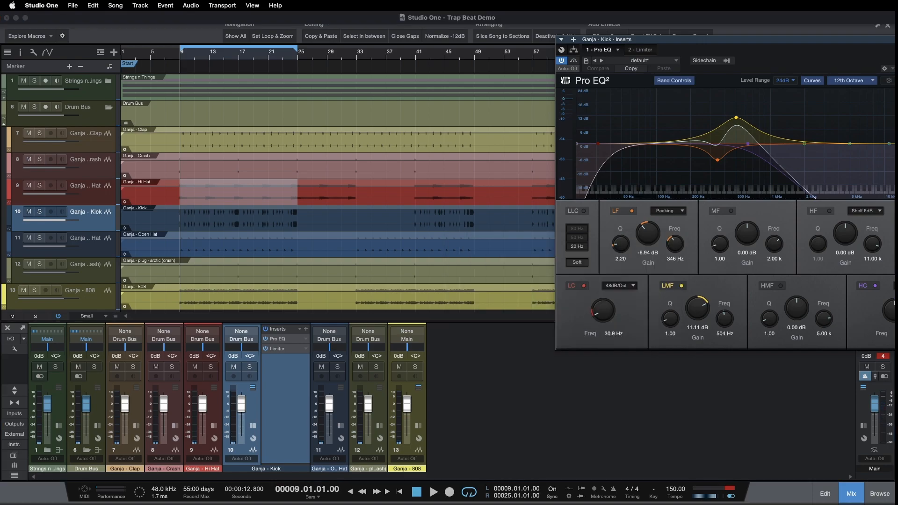
click(894, 39)
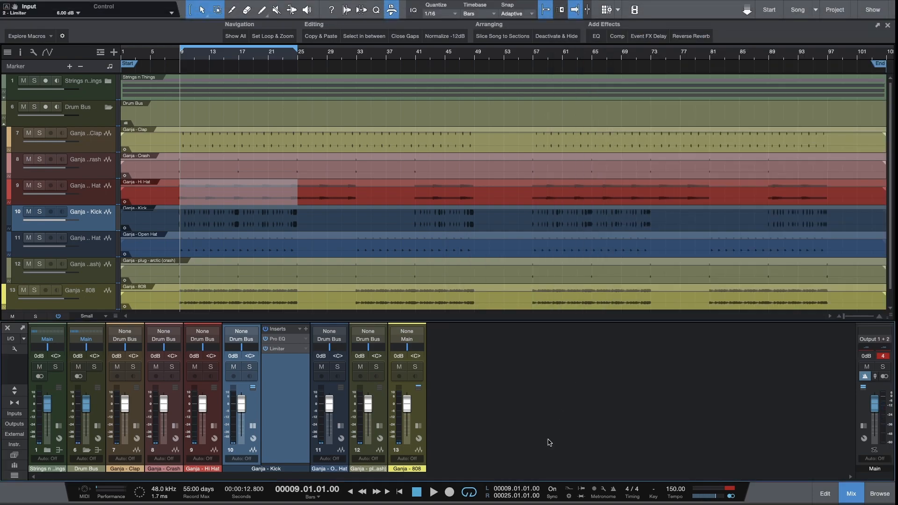
click(256, 428)
- Select and solo track 12, the plug - arctic (crash)
scroll(201, 219, down, 1)
scroll(170, 216, up, 1)
click(107, 142)
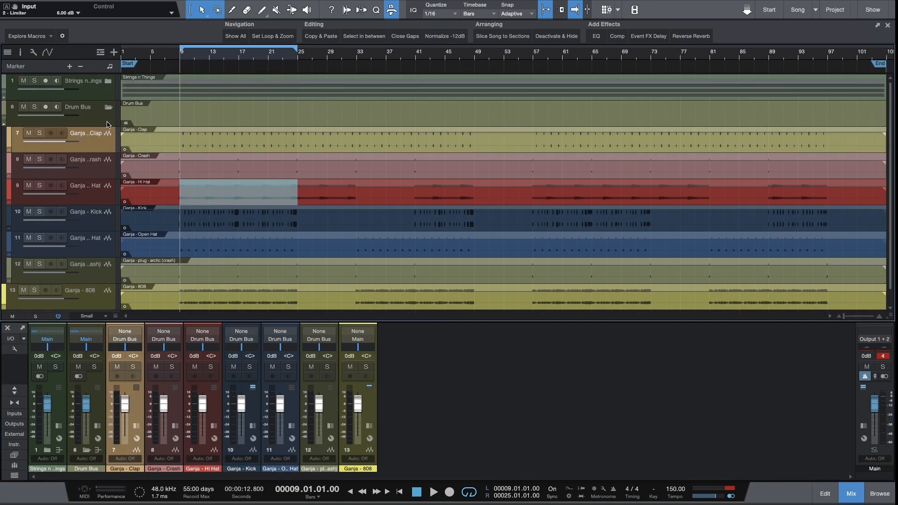
click(102, 224)
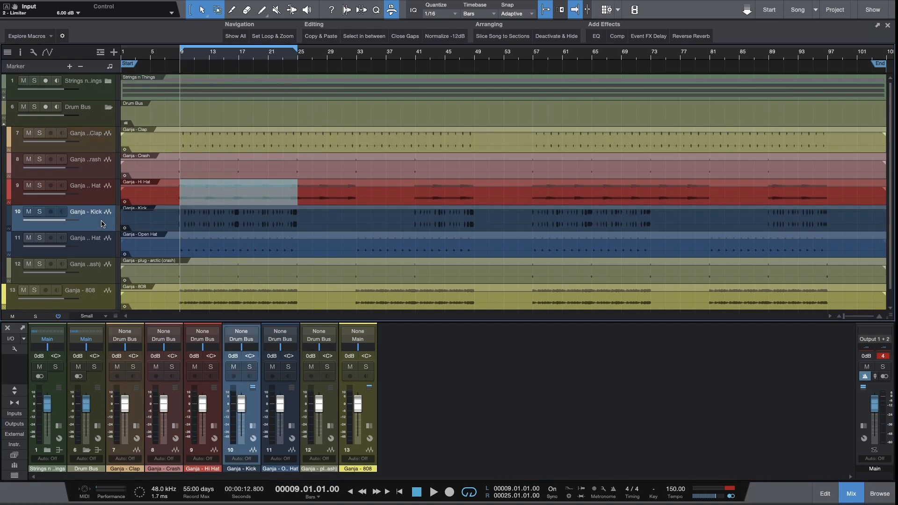
click(101, 257)
scroll(103, 261, down, 1)
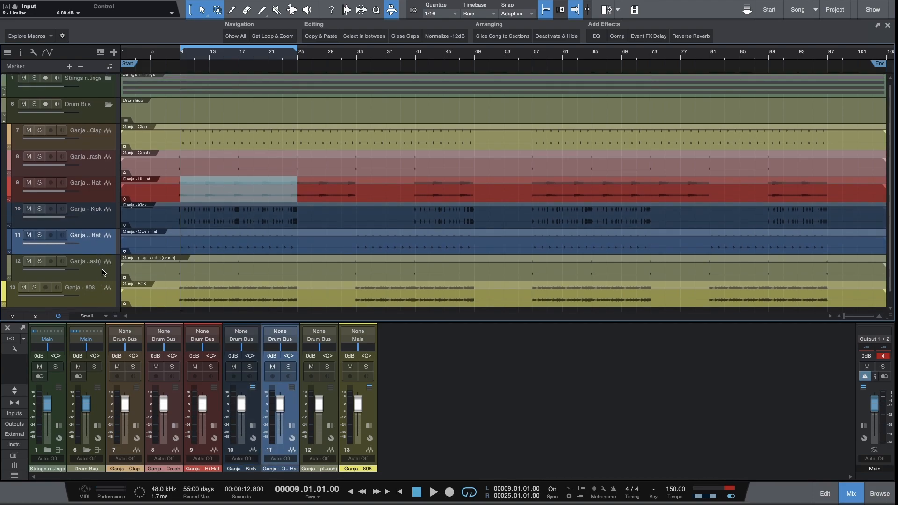
click(100, 274)
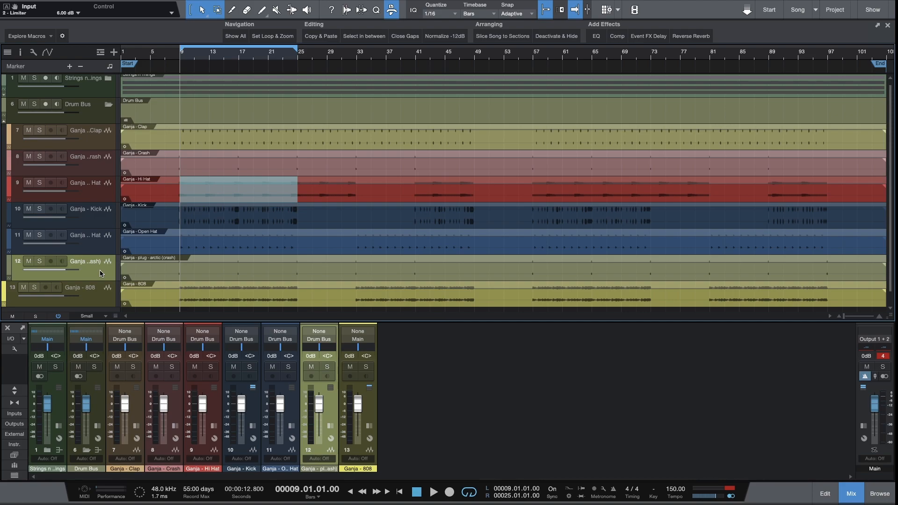
key(space)
click(40, 263)
- Set the playback position to bar 8 and audition the soloed arctic crash
key(space)
click(177, 58)
key(space)
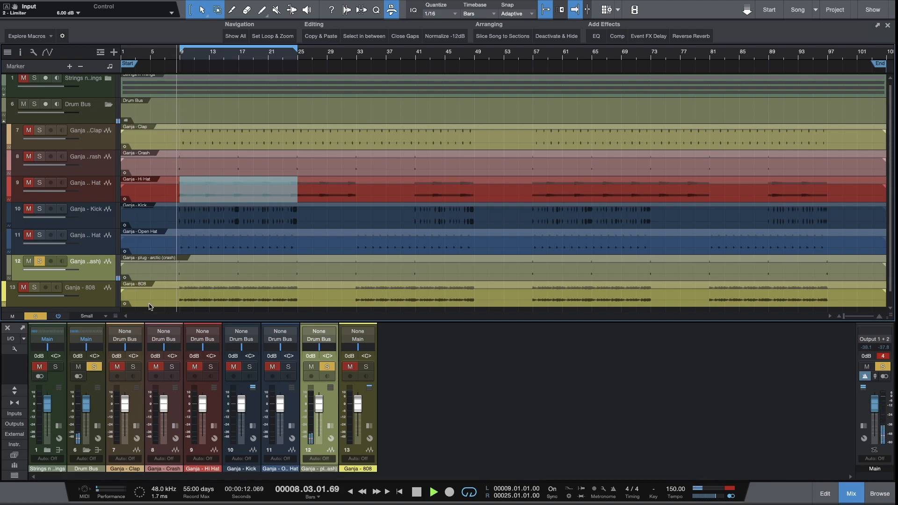
key(space)
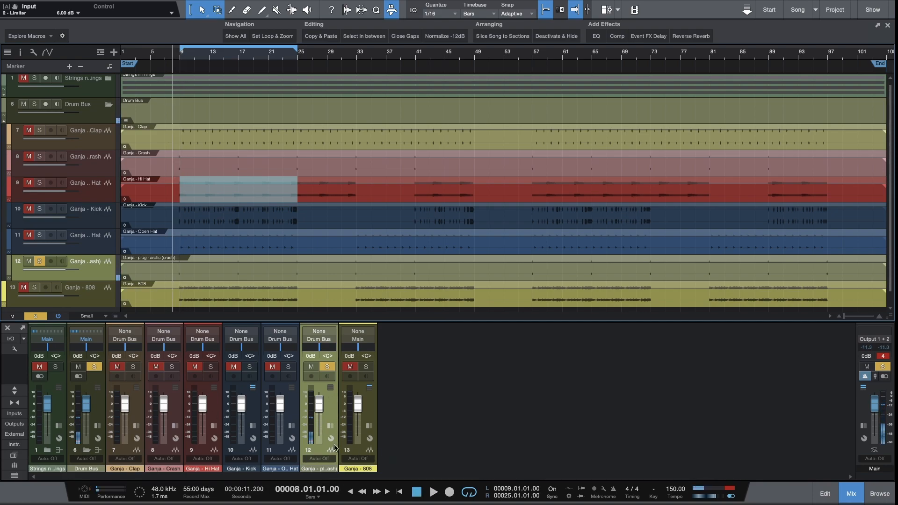
- Expand the arctic crash channel's inserts, search the effects for "binau", and add Binaural Pan
click(331, 427)
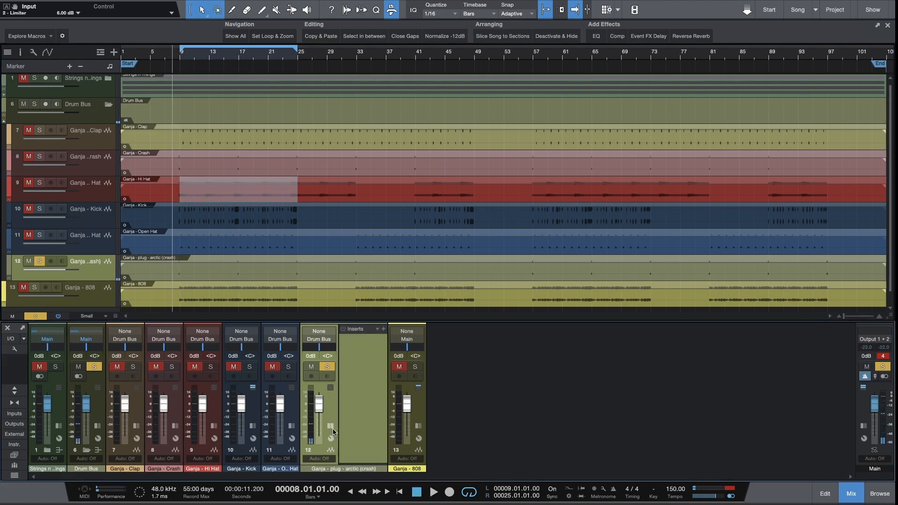
click(384, 328)
key(c)
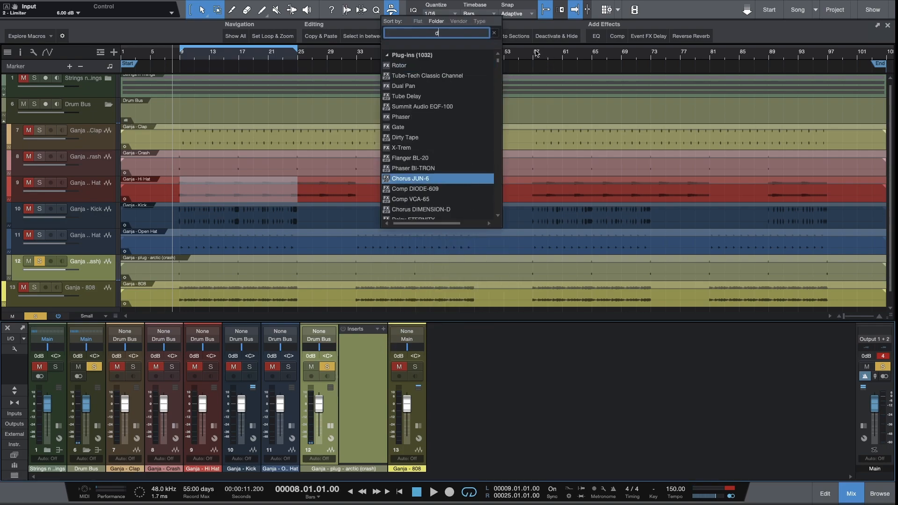
key(BackSpace)
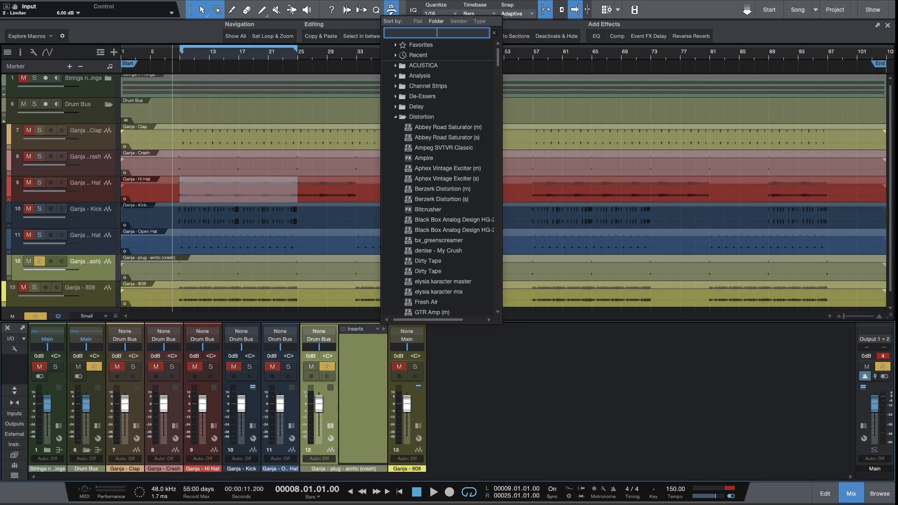
text(m)
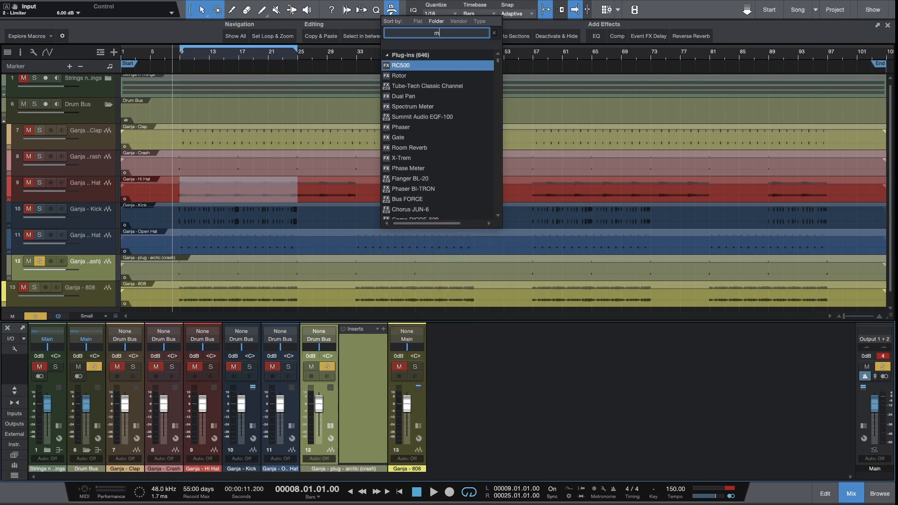
key(BackSpace)
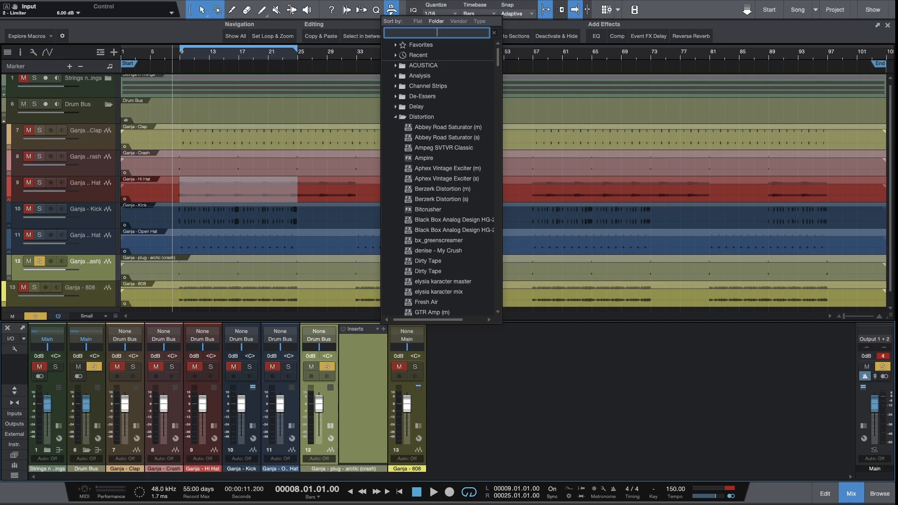
text(blan)
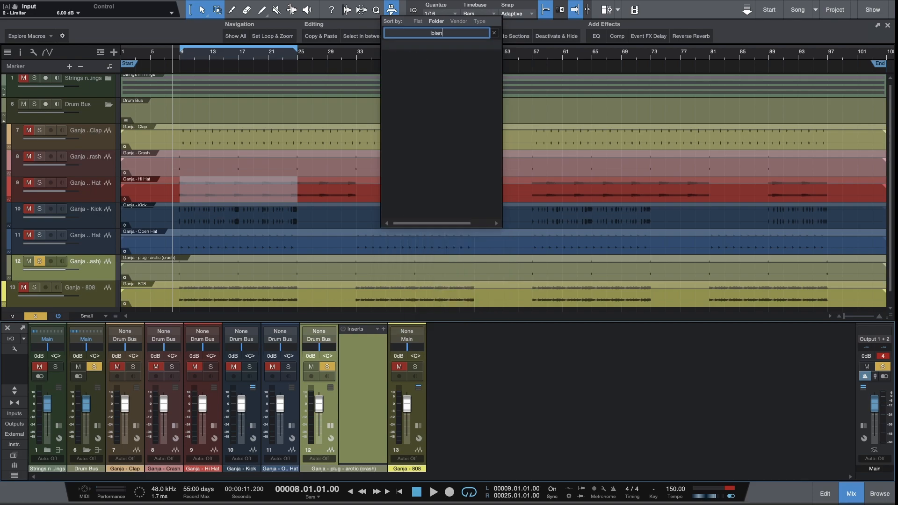
key(BackSpace)
key(BackSpace)
text(nau)
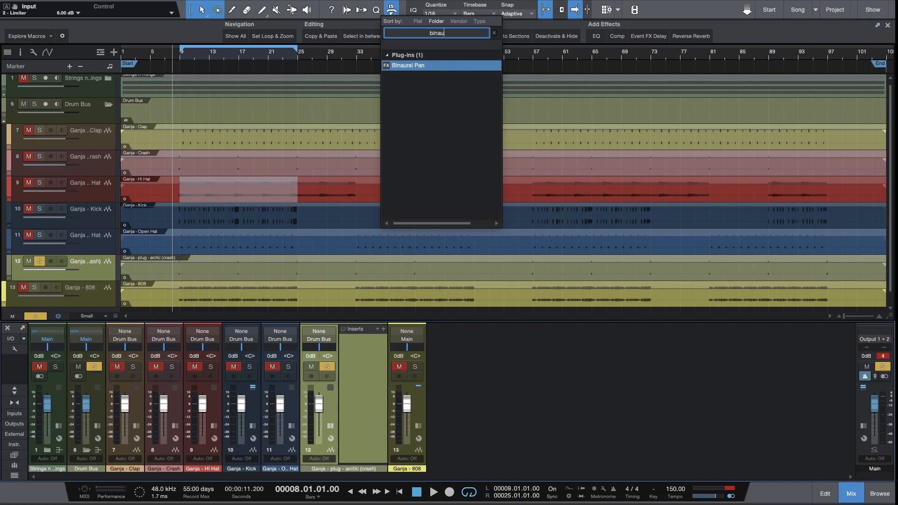
key(Return)
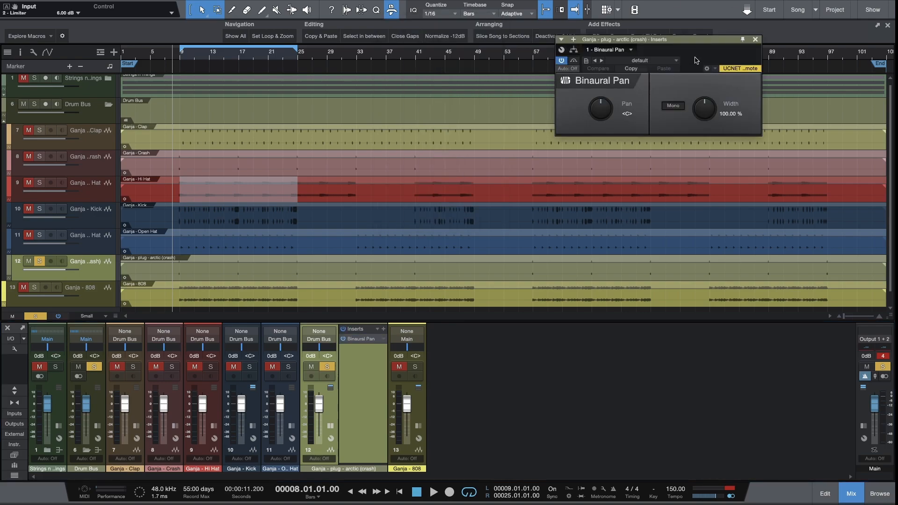
- Move the Binaural Pan window over the mixer, set its width to 122%, and compare the crash with the effect off and on
drag(693, 45, 570, 318)
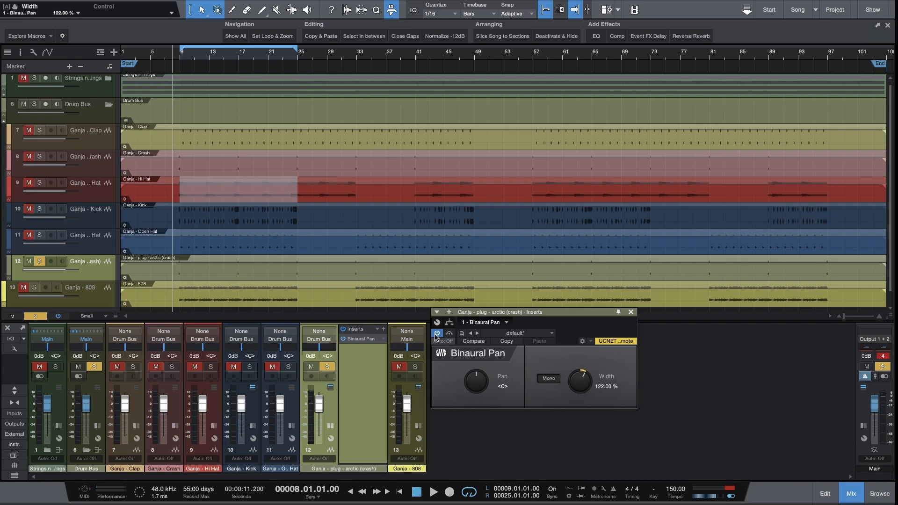
key(space)
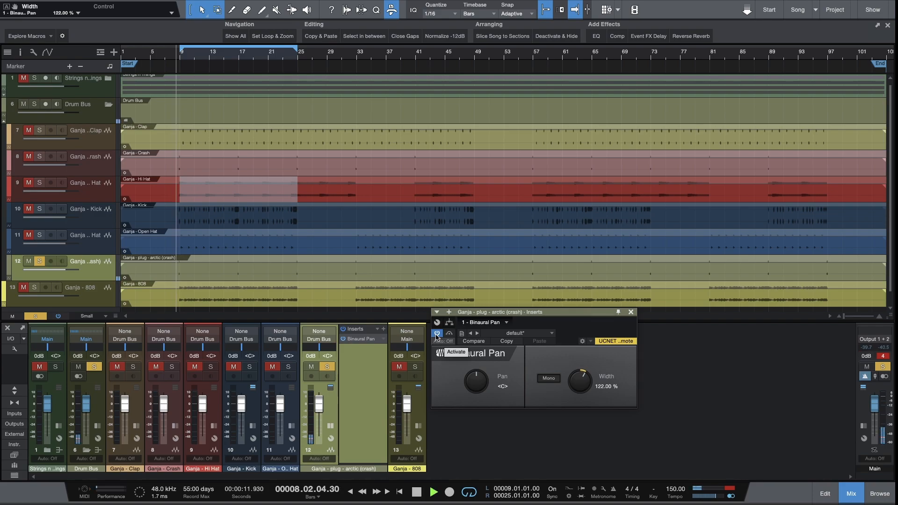
key(space)
click(436, 334)
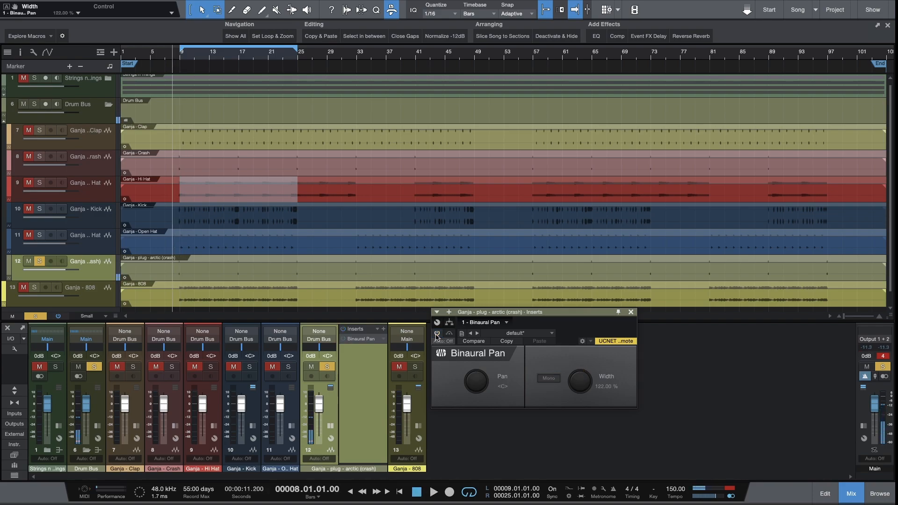
key(space)
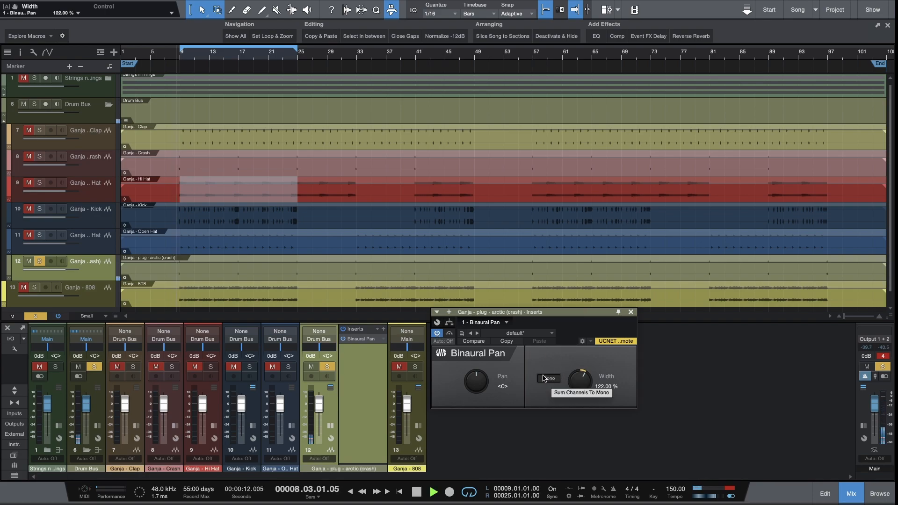
click(437, 333)
key(space)
key(space)
key(space)
key(space)
click(442, 335)
- Widen the crash to 164% in Binaural Pan and audition it with and without bypass
drag(579, 383, 578, 373)
key(space)
key(space)
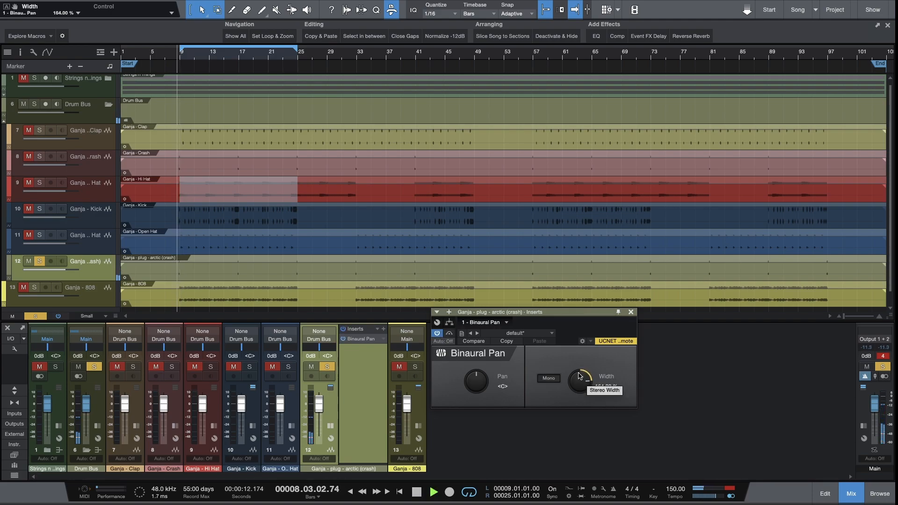
key(space)
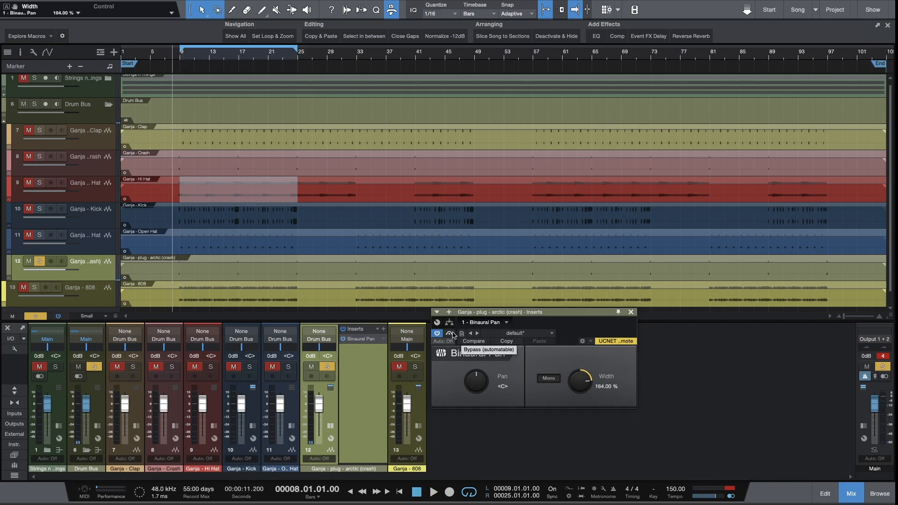
key(space)
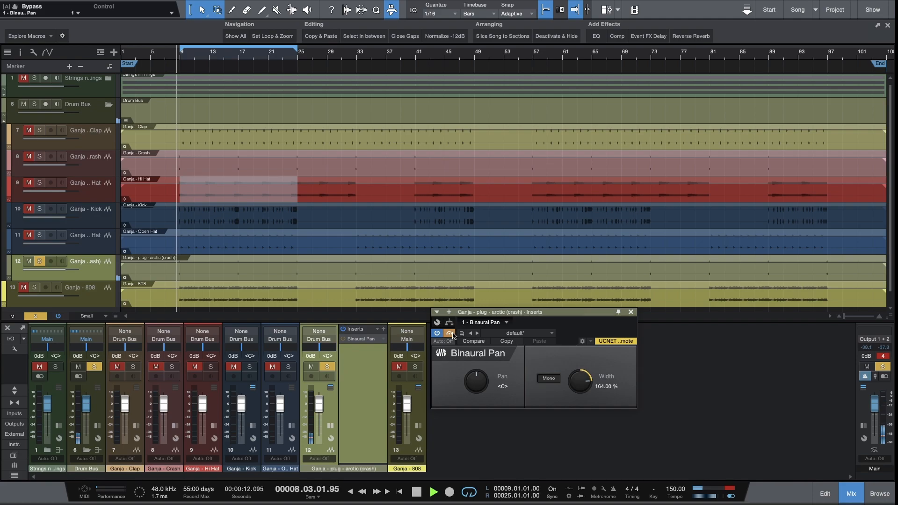
- Compare the arctic crash with Binaural Pan bypassed and active, and set its width to 143%
click(449, 333)
key(space)
click(449, 333)
key(space)
key(space)
key(space)
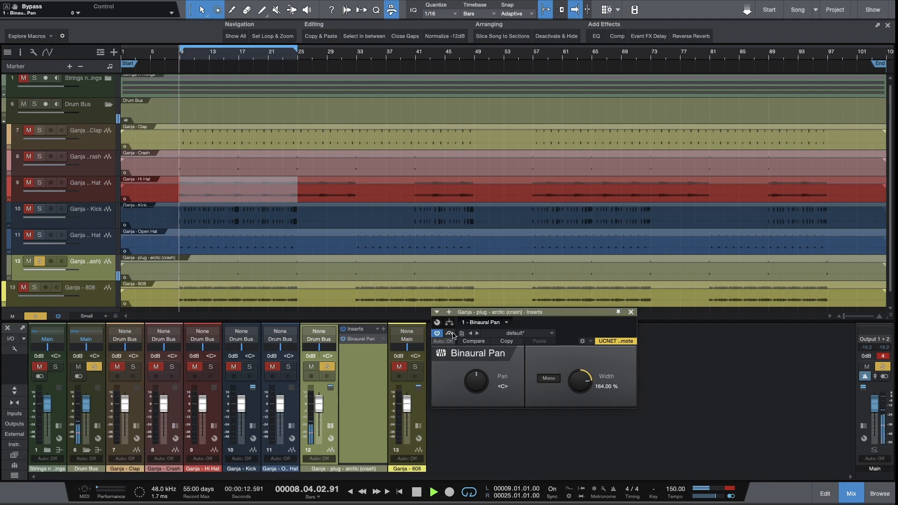
drag(580, 380, 581, 385)
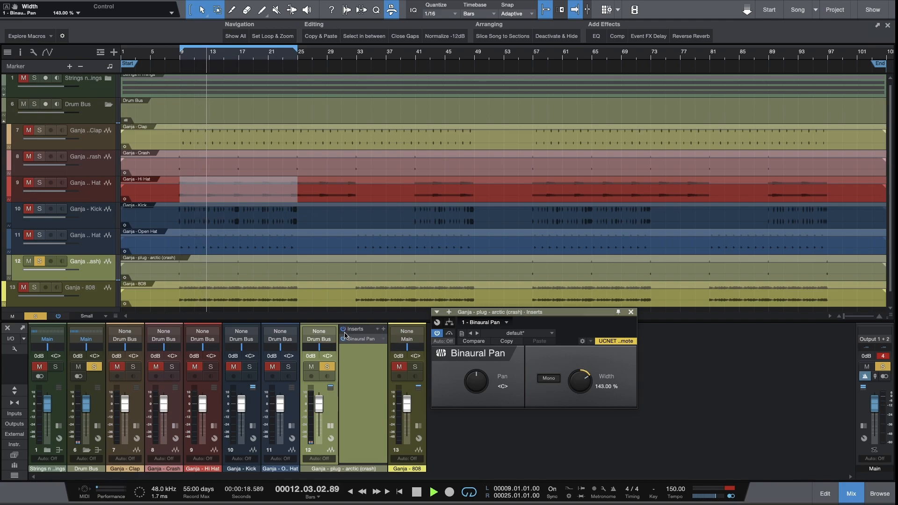
- Search the effects for "stereo", add bx_stereomaker to the arctic crash channel, and move its window above the mixer
click(384, 329)
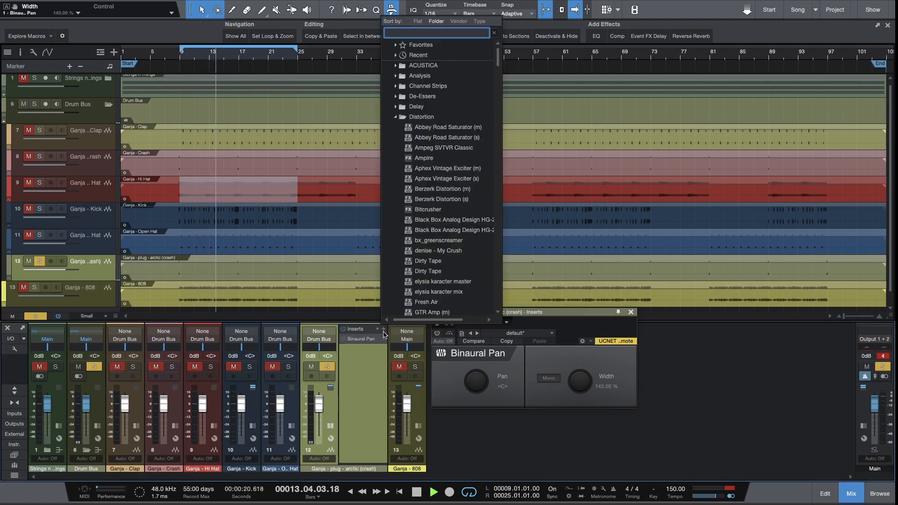
text(bx)
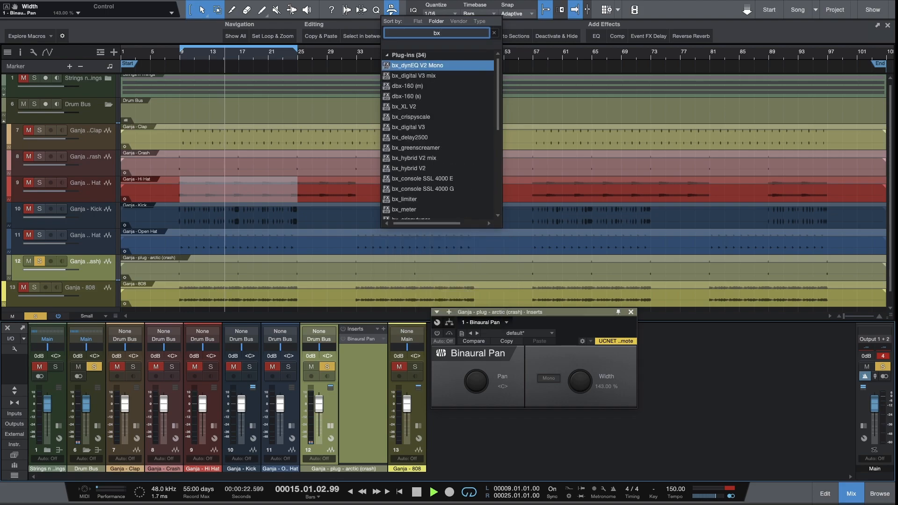
key(BackSpace)
key(BackSpace)
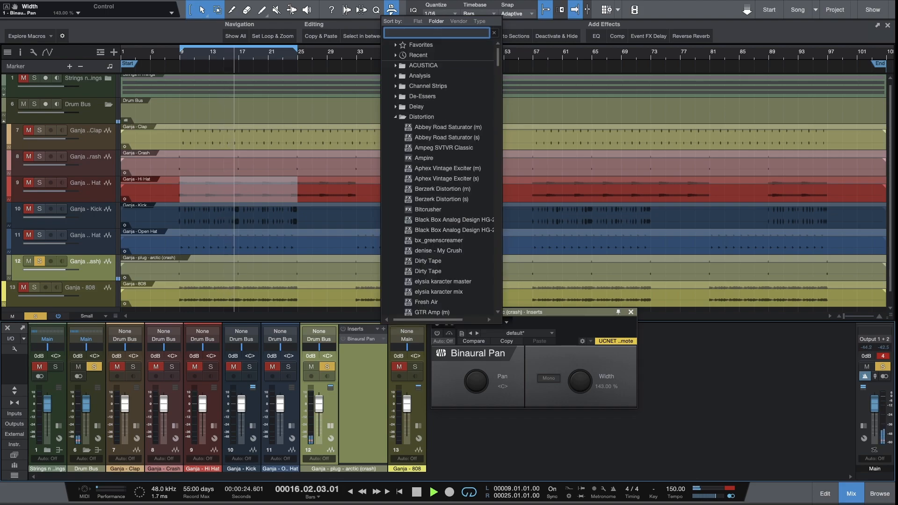
text(stereo)
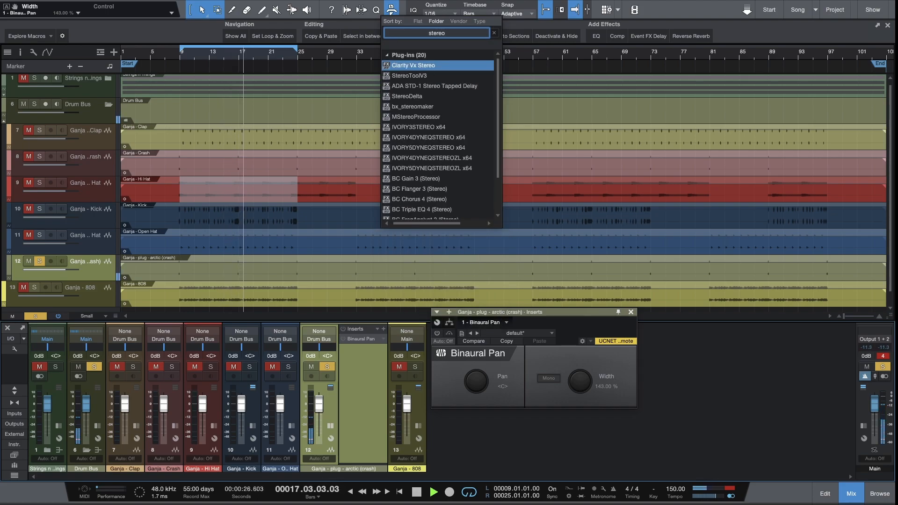
click(434, 106)
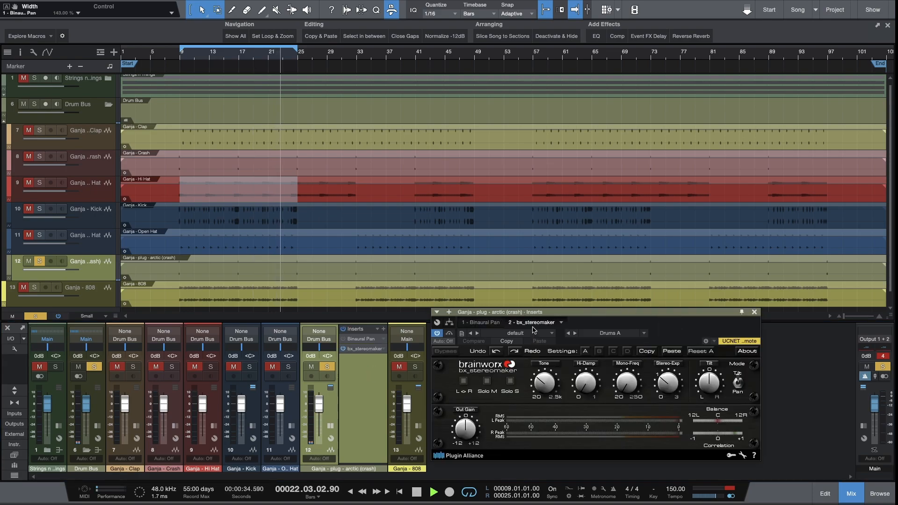
drag(532, 315, 425, 184)
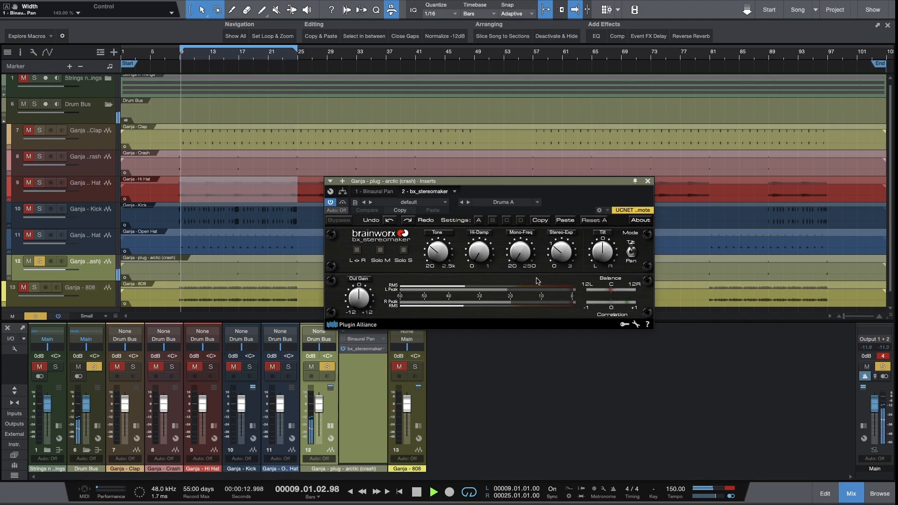
- Raise the Stereo Expansion in bx_stereomaker to 213% while auditioning the arctic crash, and stop playback
drag(565, 258, 564, 252)
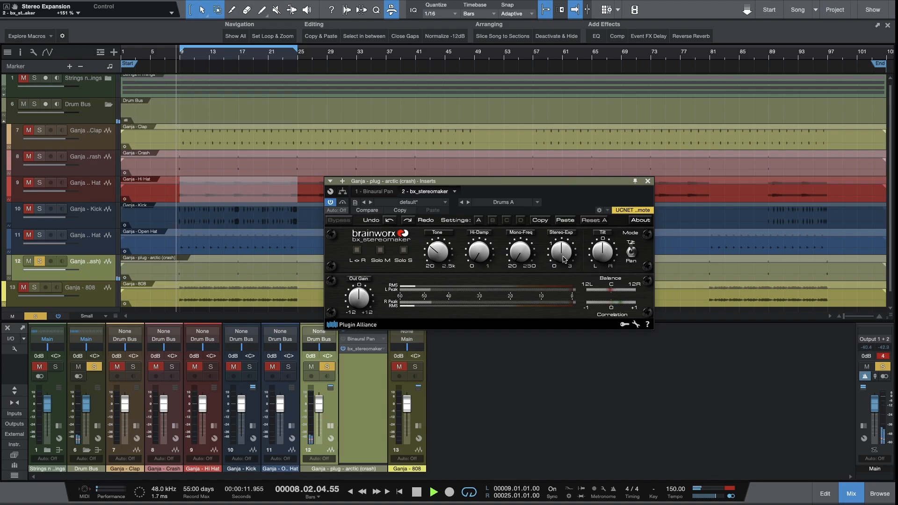
drag(564, 260, 567, 246)
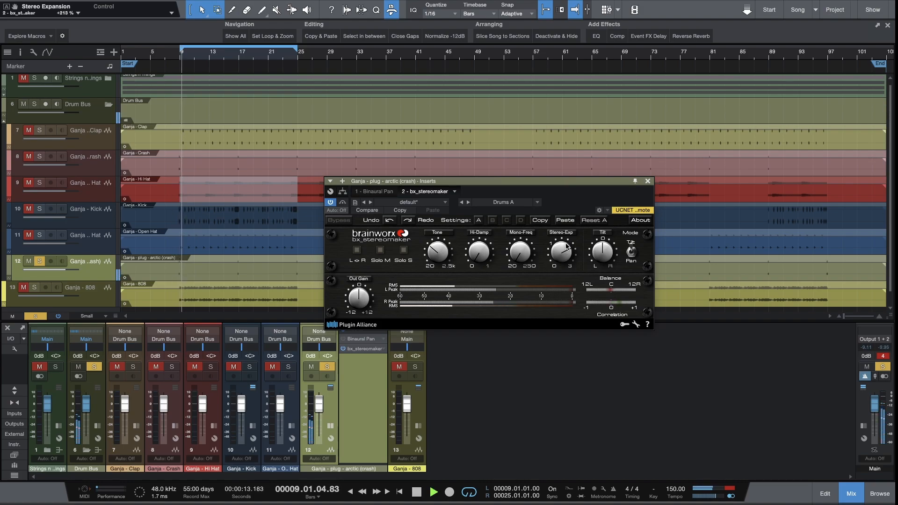
key(space)
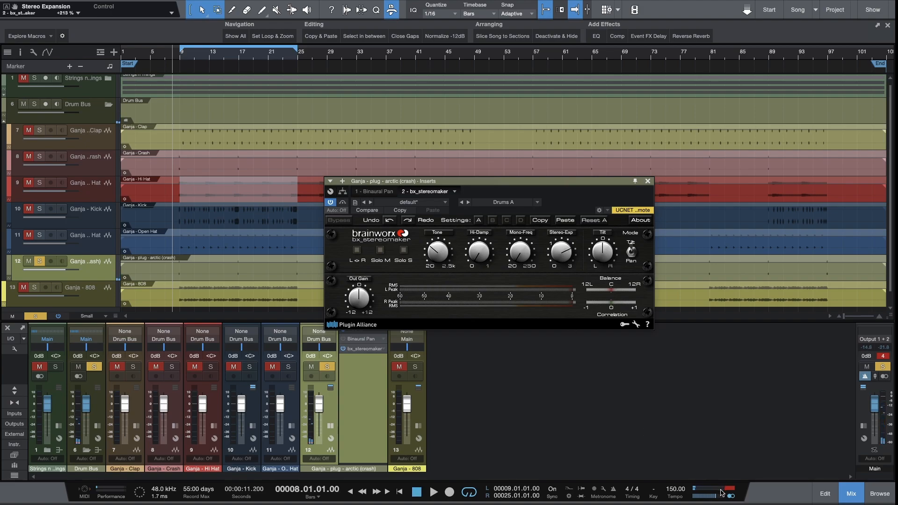
- Audition the widened crash with the main output switched to mono and back to stereo
click(730, 497)
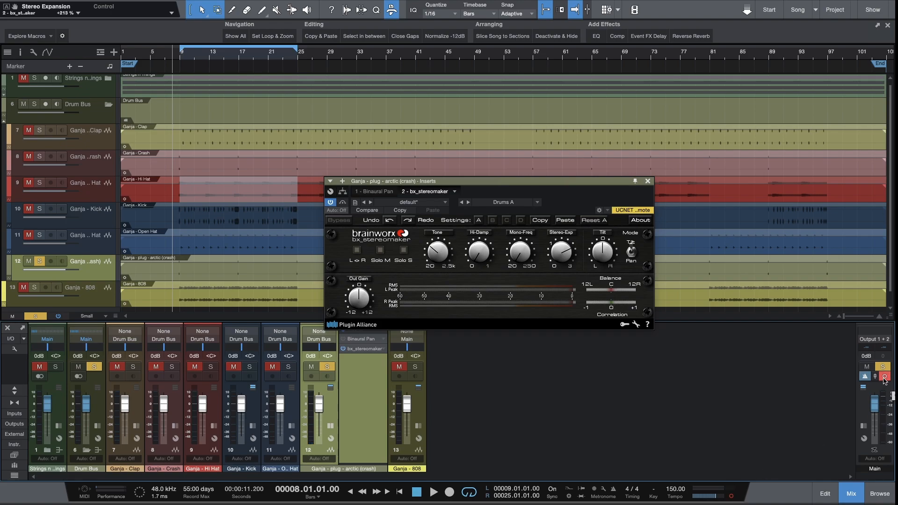
key(space)
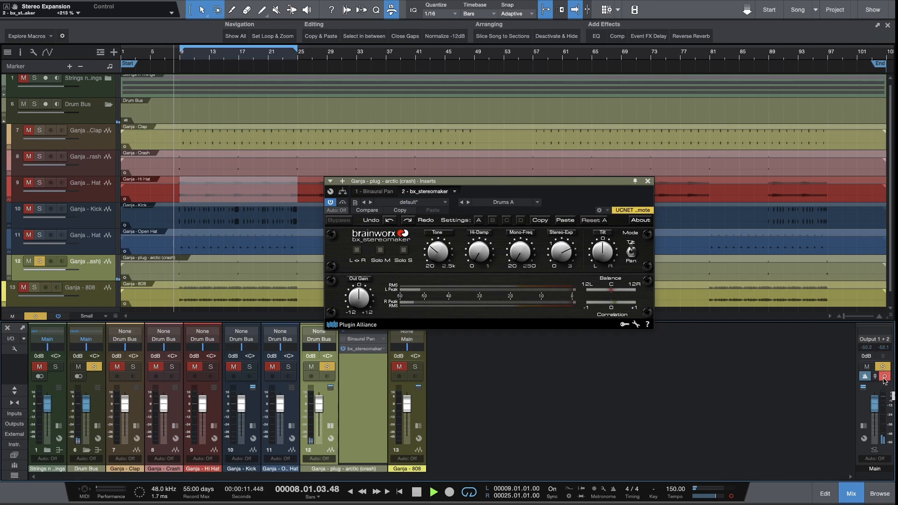
click(884, 377)
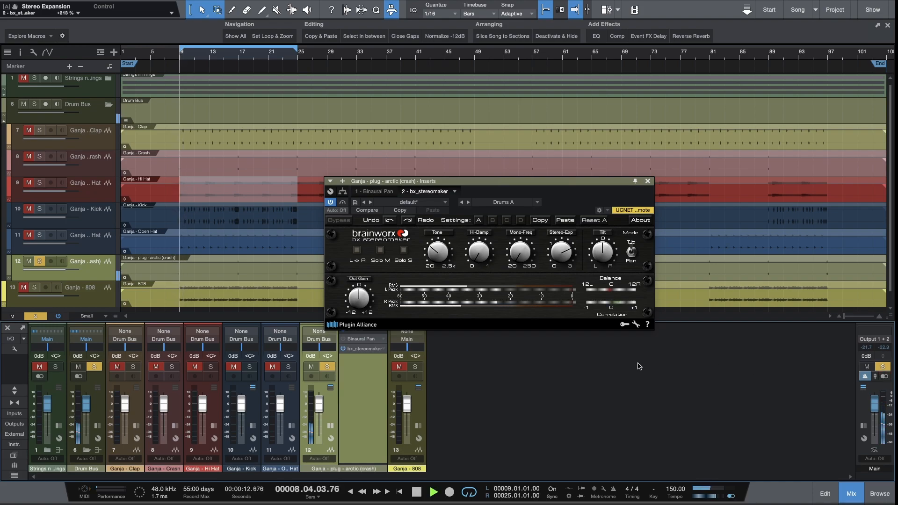
key(space)
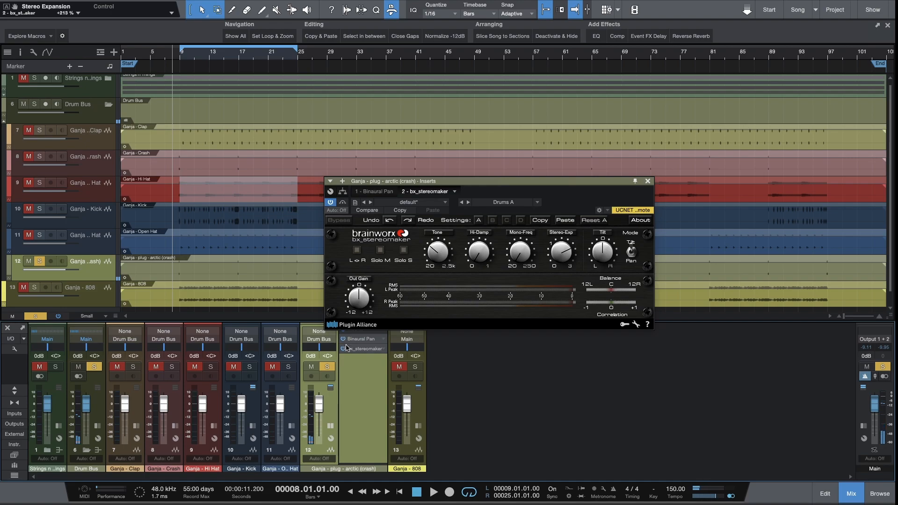
- Play the crash with bx_stereomaker switched off, and remove that effect from the arctic crash channel
key(space)
right_click(374, 348)
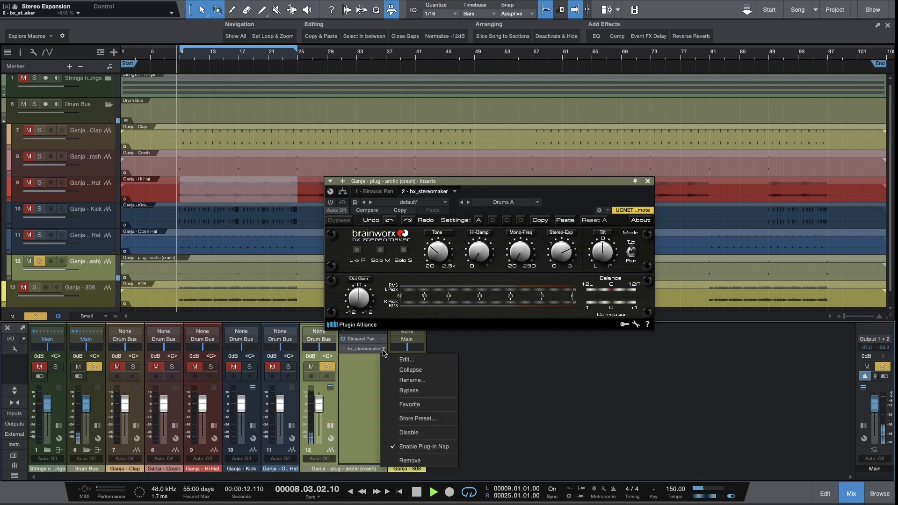
click(421, 462)
key(space)
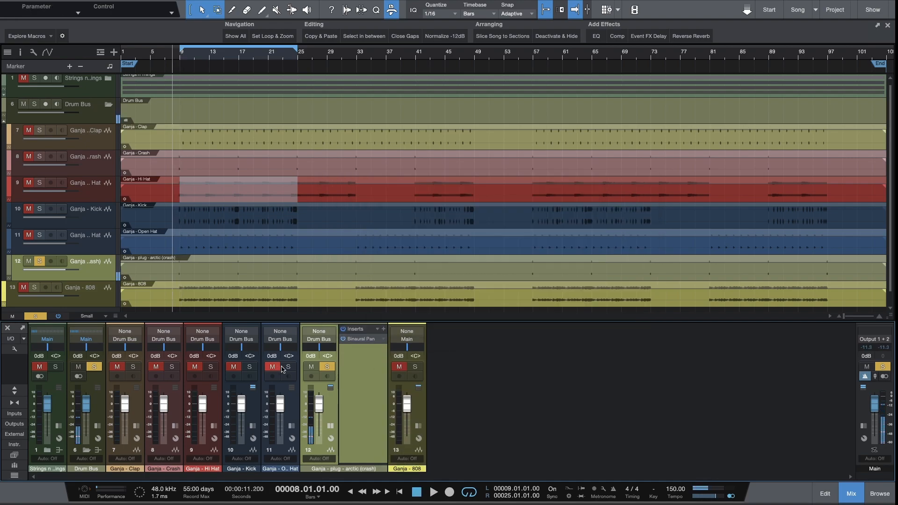
- Unsolo the arctic crash, play the full mix, and raise the Ganja - Crash clip's gain slightly
click(333, 369)
key(space)
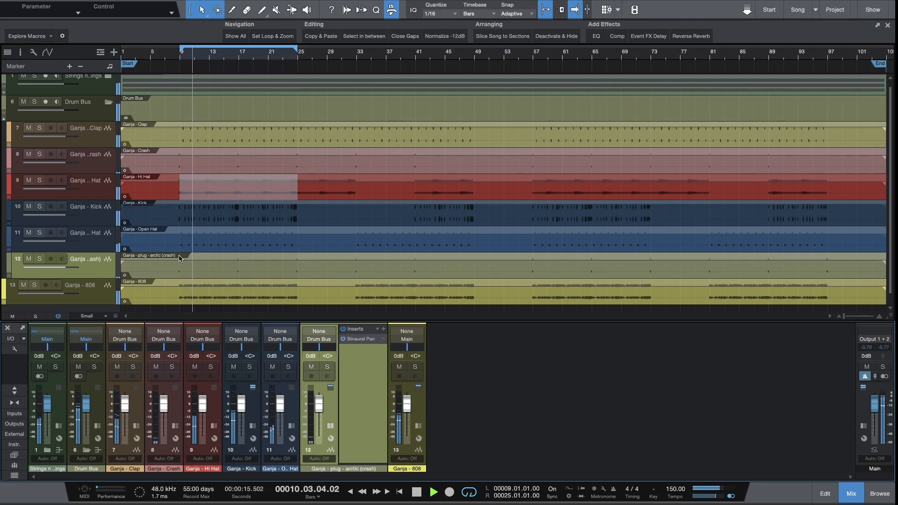
click(204, 166)
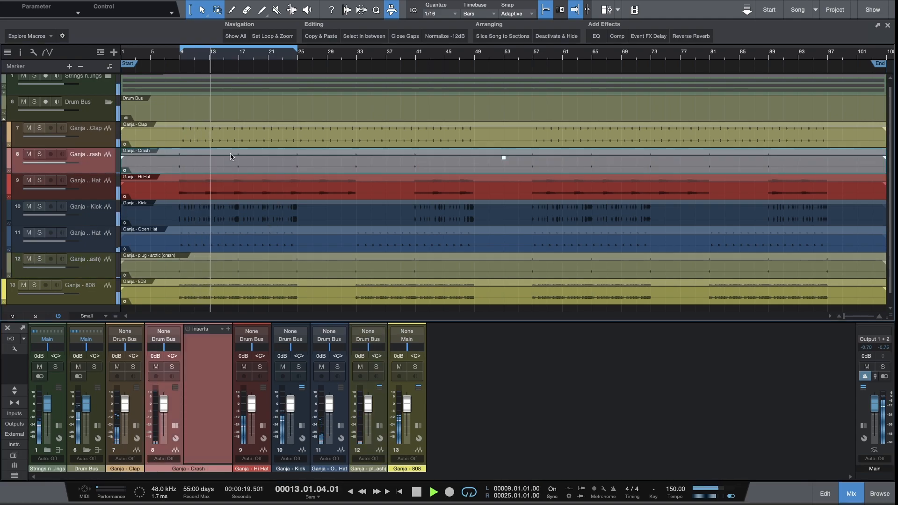
drag(503, 157, 505, 155)
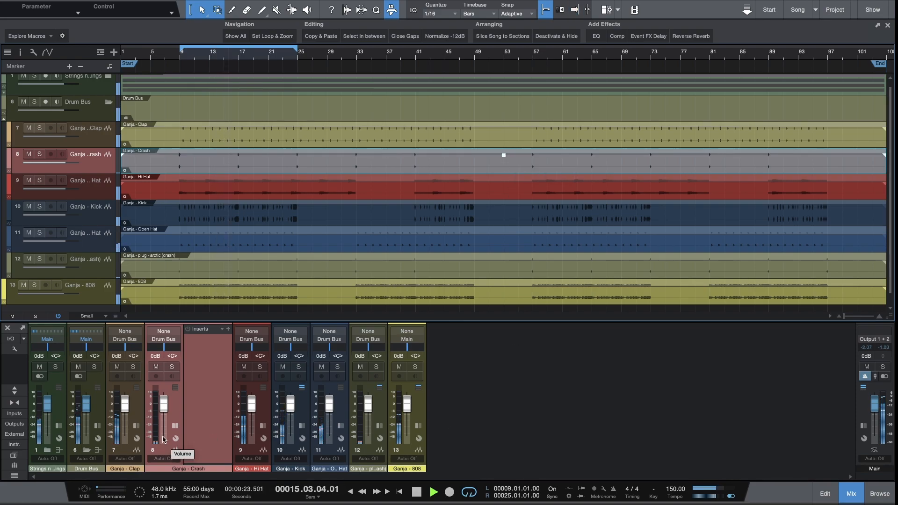
- Add Pro EQ to the Ganja - Clap channel, set its low cut to 450 Hz, and play the mix
click(137, 438)
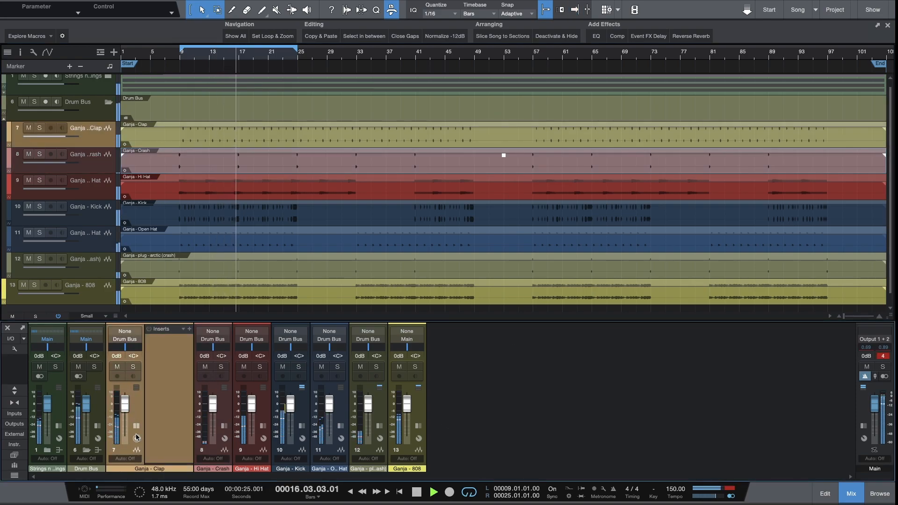
click(189, 329)
text(eq)
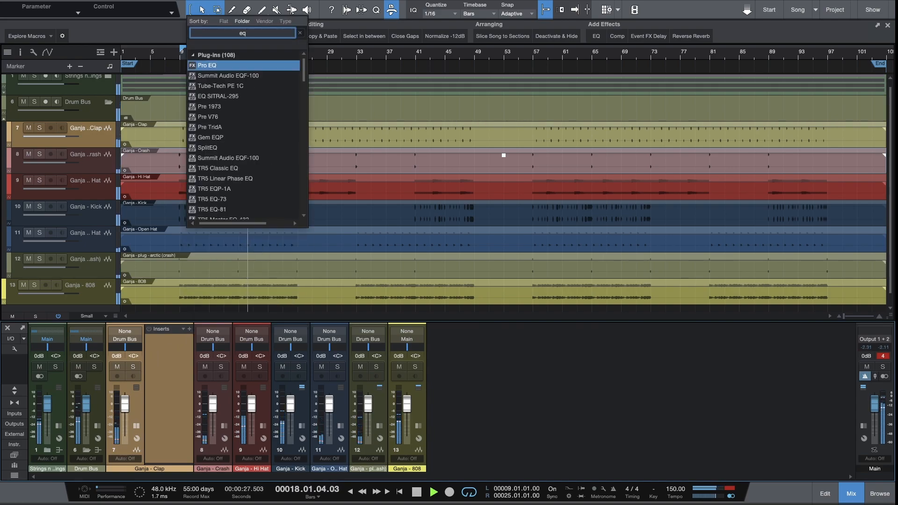
key(Return)
drag(411, 287, 501, 286)
key(space)
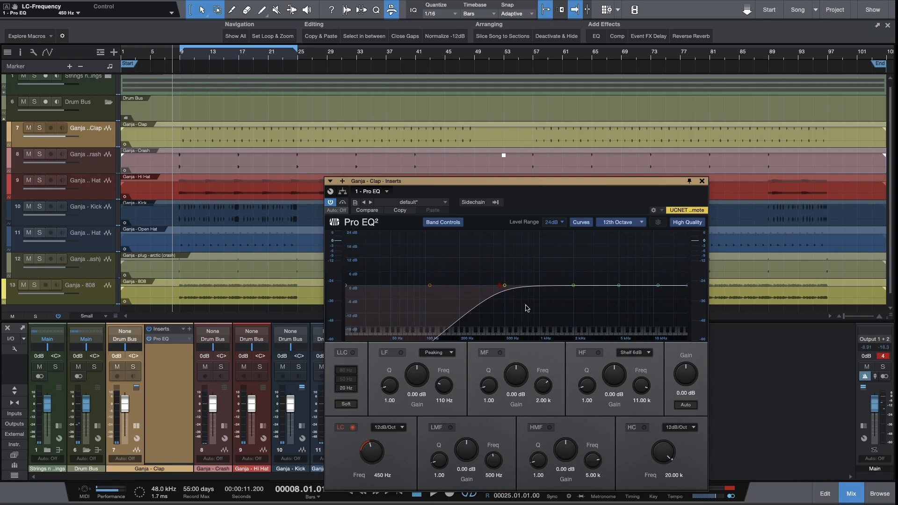
key(space)
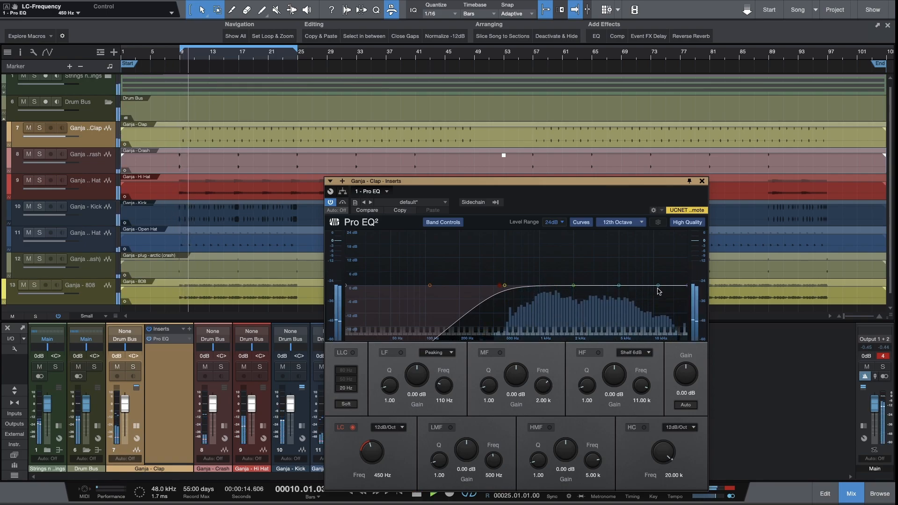
- Boost the clap's high-frequency shelf by 13.69 dB at 7.02 kHz and set a 48 dB/Oct high cut at 15.54 kHz
drag(658, 285, 636, 253)
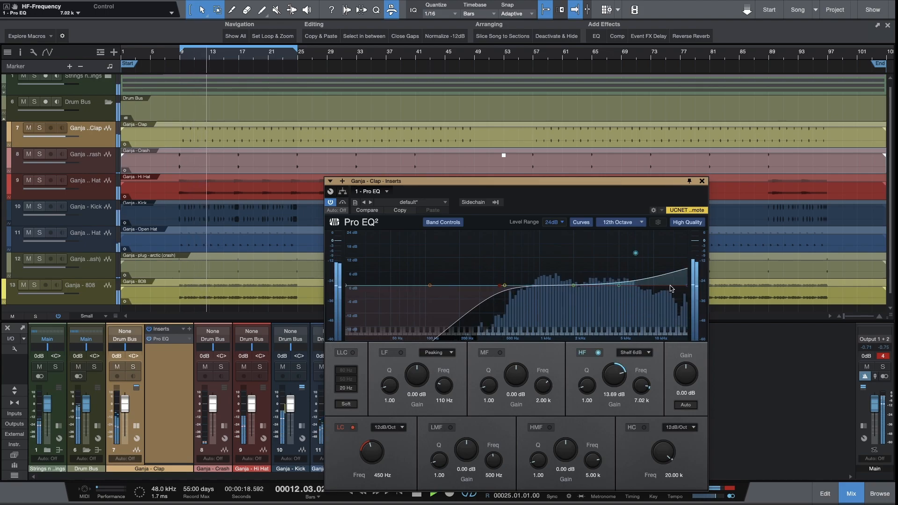
drag(686, 287, 665, 288)
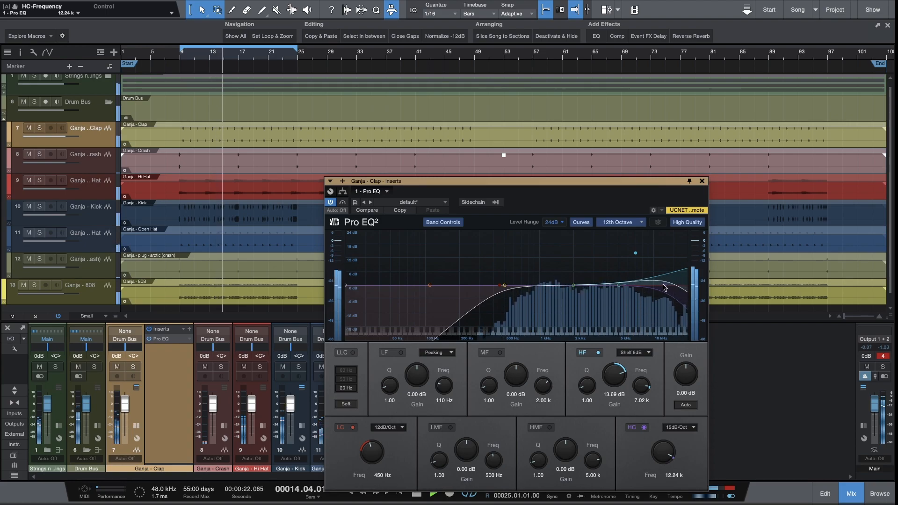
click(686, 427)
click(688, 480)
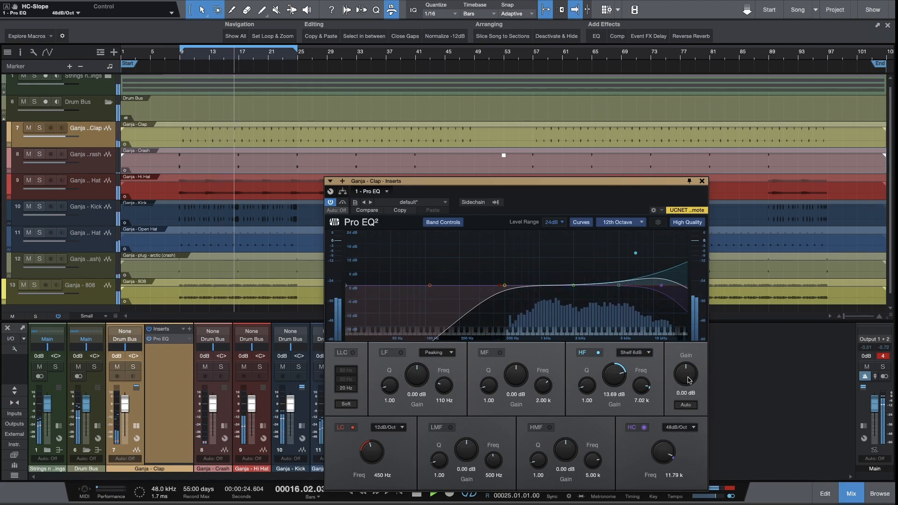
drag(662, 451, 662, 449)
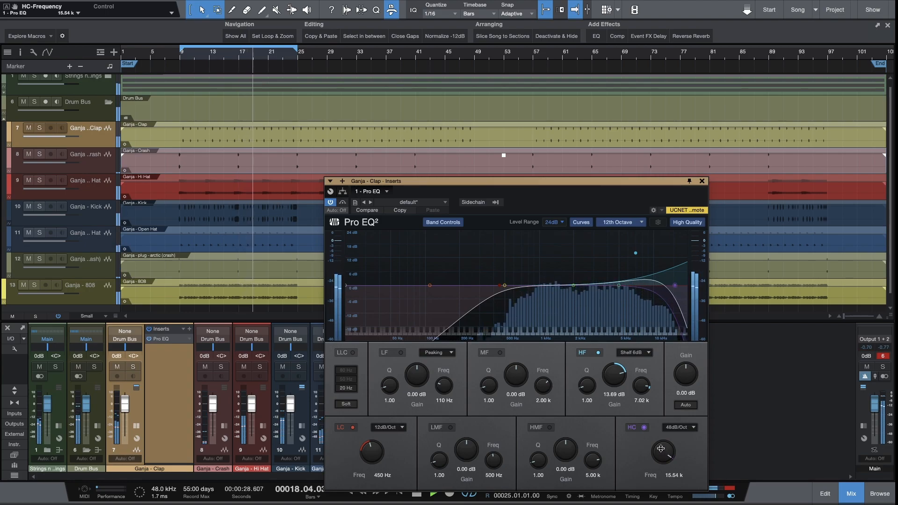
- Boost the clap's MF band by 1.59 dB at 2.20 kHz with Q 4.30, set the low-cut slope to 24 dB/Oct, and close Pro EQ
mouse_move(573, 285)
mouse_down()
mouse_move(584, 269)
mouse_move(604, 267)
mouse_move(622, 298)
mouse_move(649, 281)
mouse_move(528, 295)
mouse_move(578, 300)
mouse_up()
scroll(578, 300, up, 5)
drag(579, 302, 578, 284)
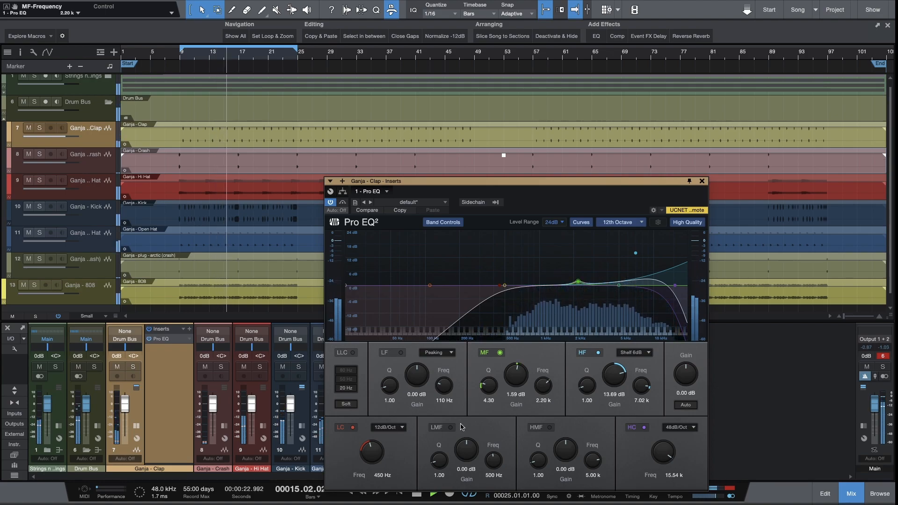
click(388, 427)
click(397, 461)
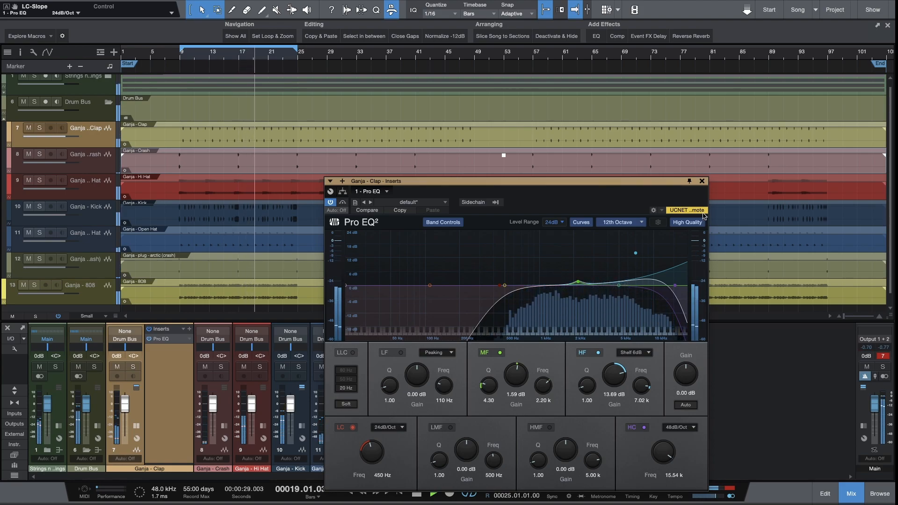
click(701, 182)
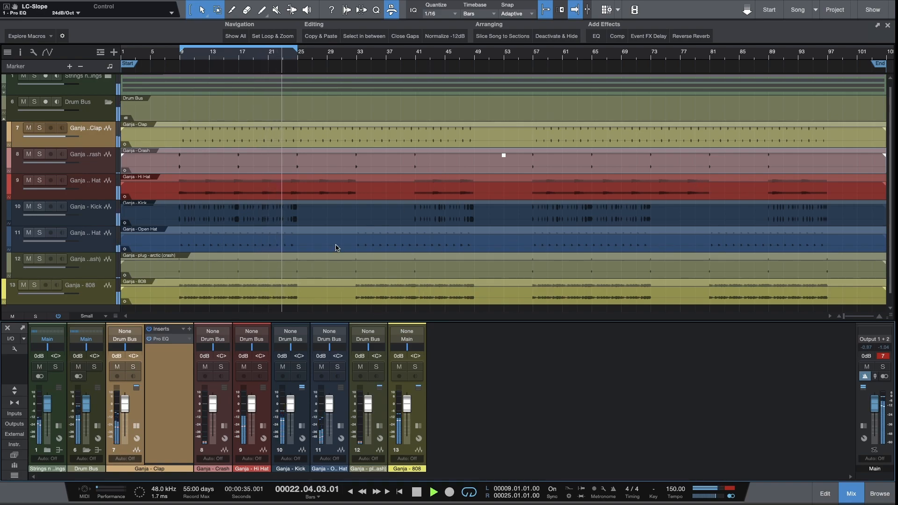
- Collapse the clap channel's inserts, solo the Drum Bus during playback, and expand the inserts of the Drum Bus and Kick channels
click(136, 426)
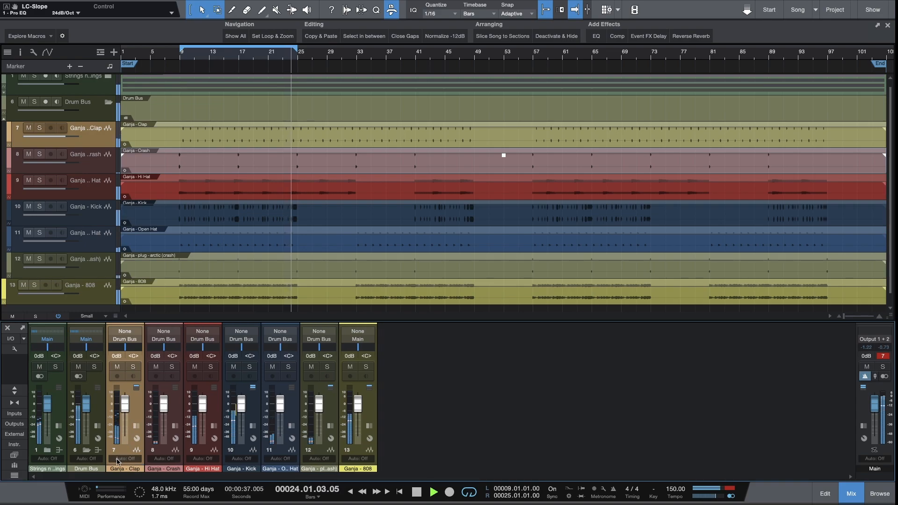
click(98, 425)
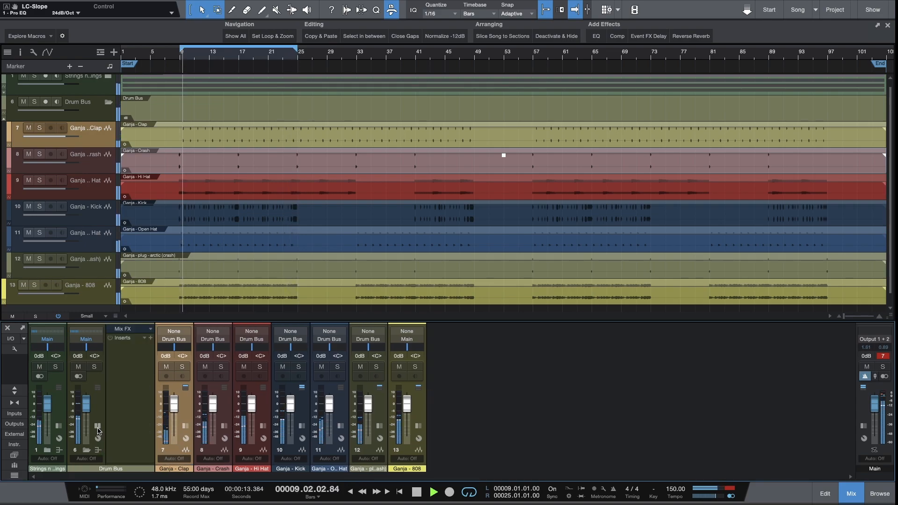
key(space)
click(94, 367)
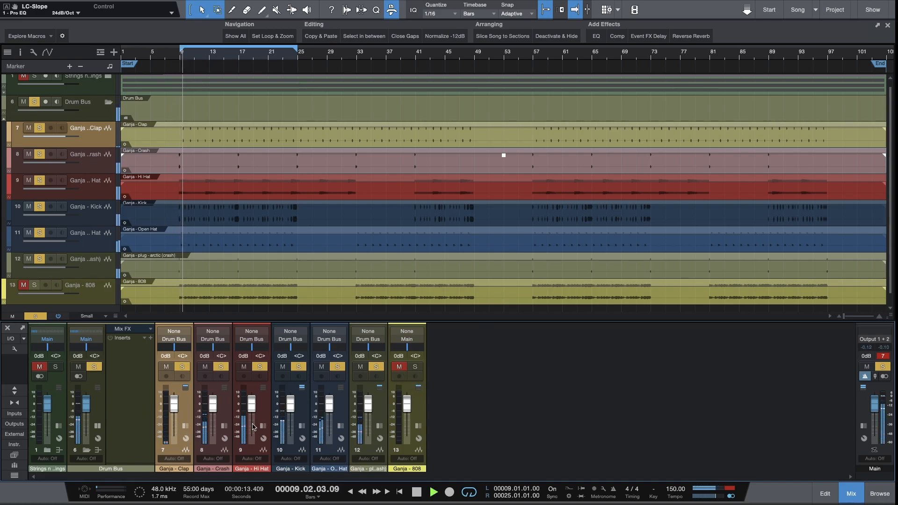
click(302, 425)
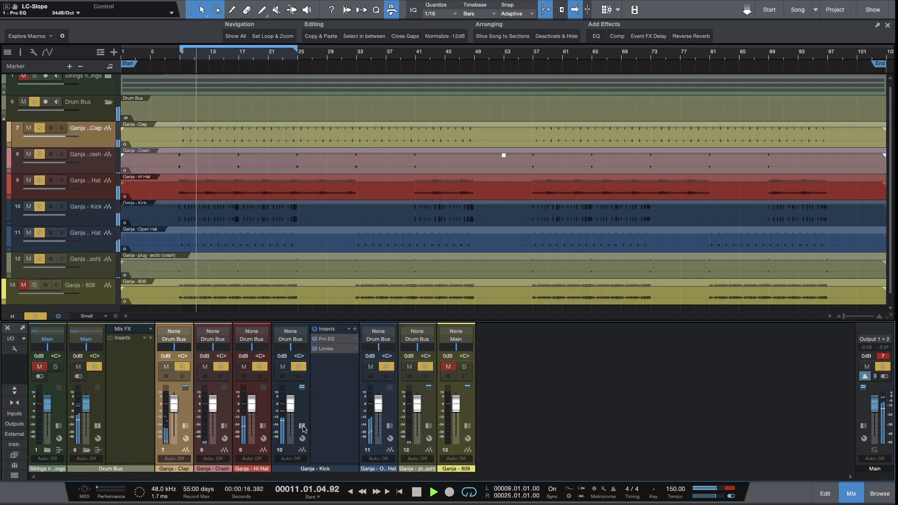
- Open the kick's Pro EQ, boost its MF band 6.55 dB at 43.8 Hz, and set the low cut to 26.0 Hz
click(341, 341)
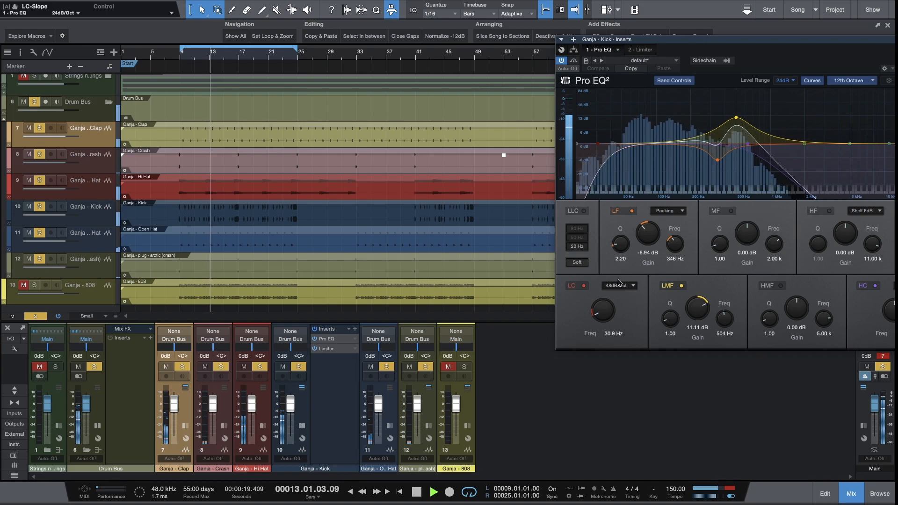
drag(611, 302, 610, 304)
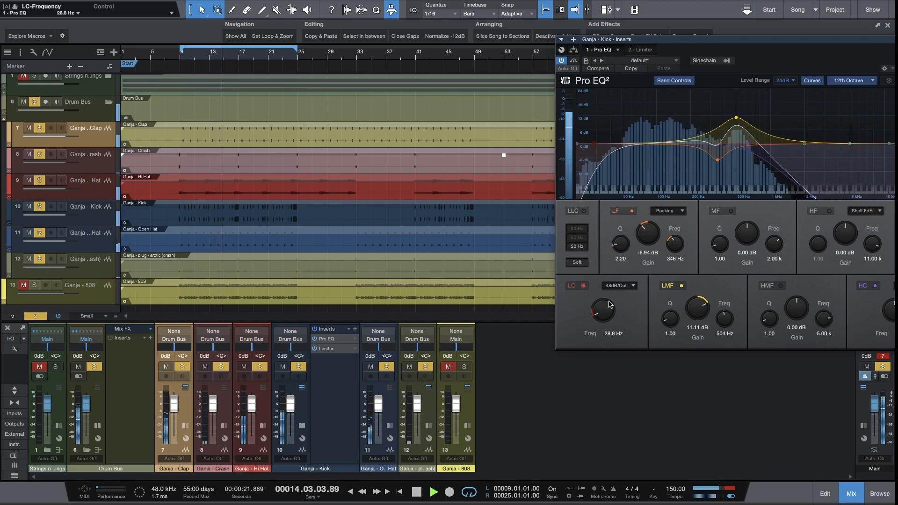
click(622, 146)
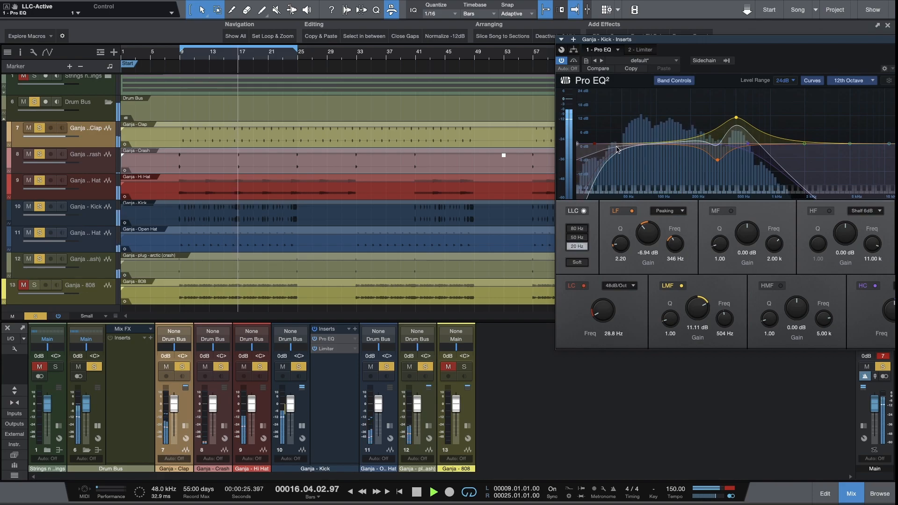
click(575, 212)
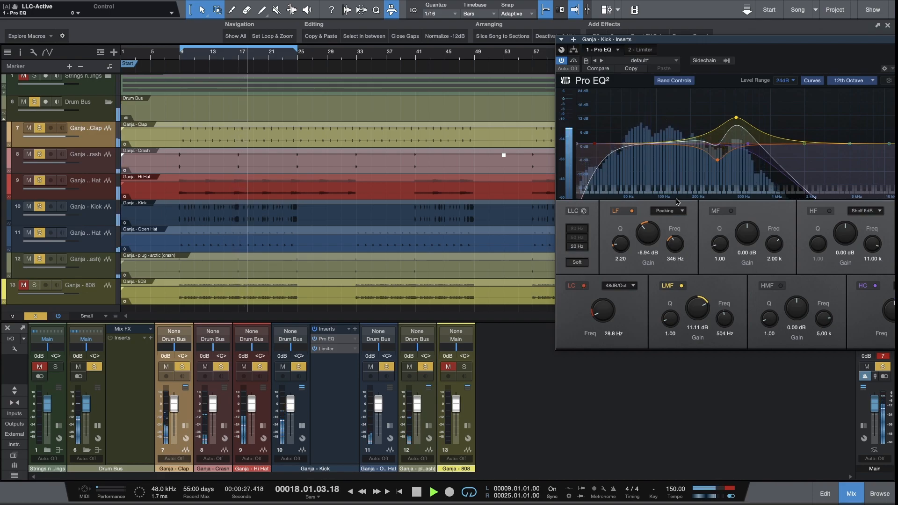
drag(802, 146, 627, 137)
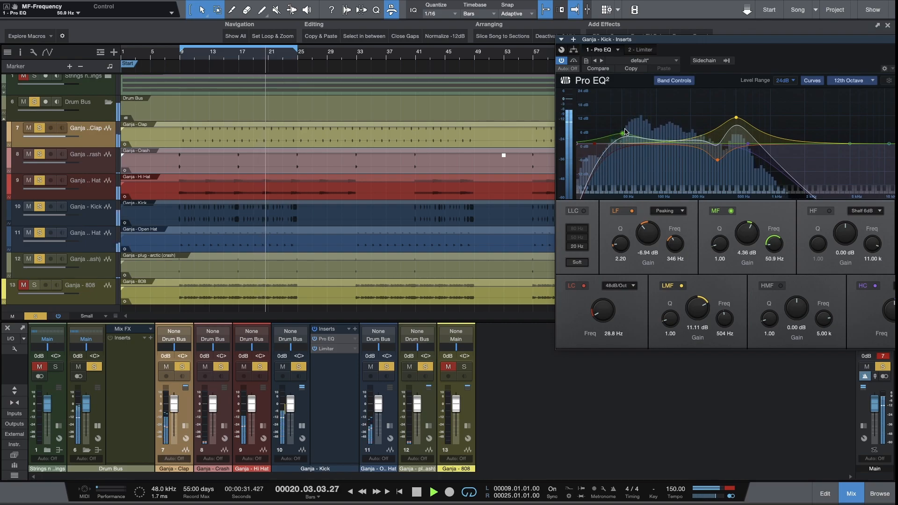
drag(615, 131, 616, 132)
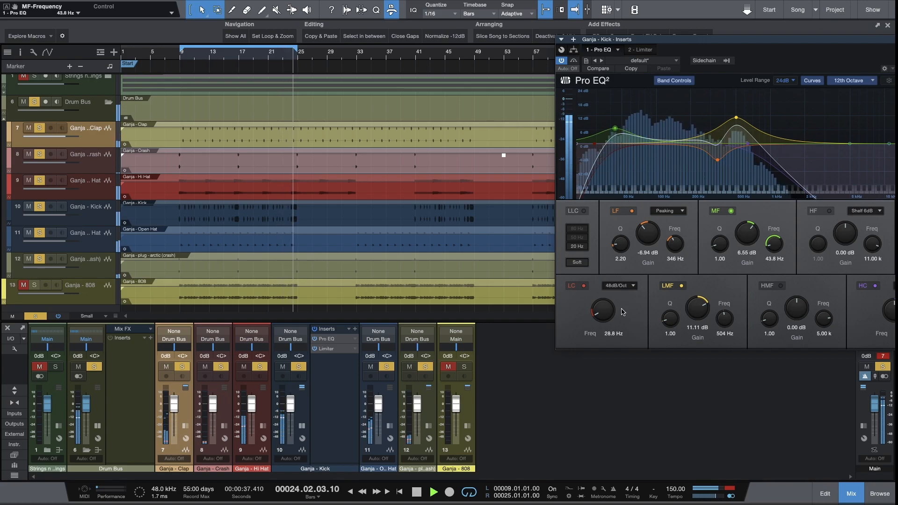
drag(608, 311, 607, 313)
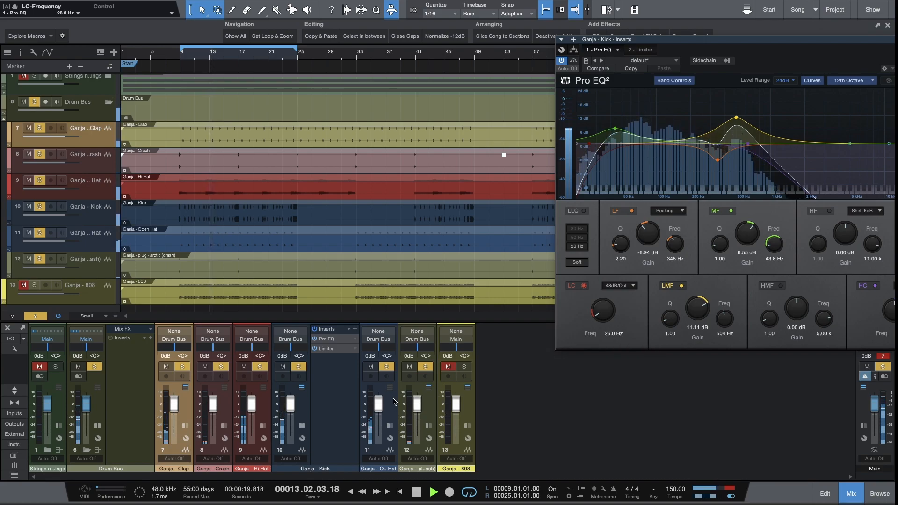
- Unsolo the Drum Bus, set the kick's high-cut frequency to 1.74 kHz, close Pro EQ, and stop playback
click(98, 369)
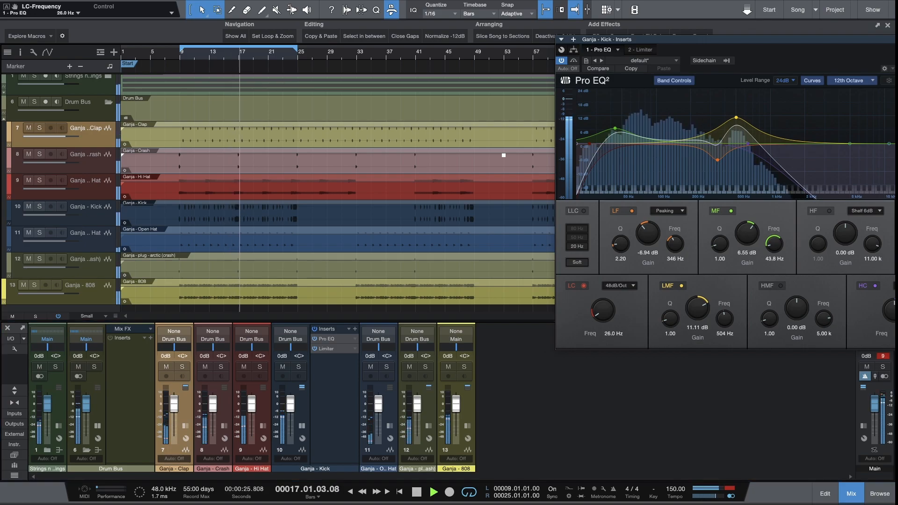
drag(892, 313, 894, 301)
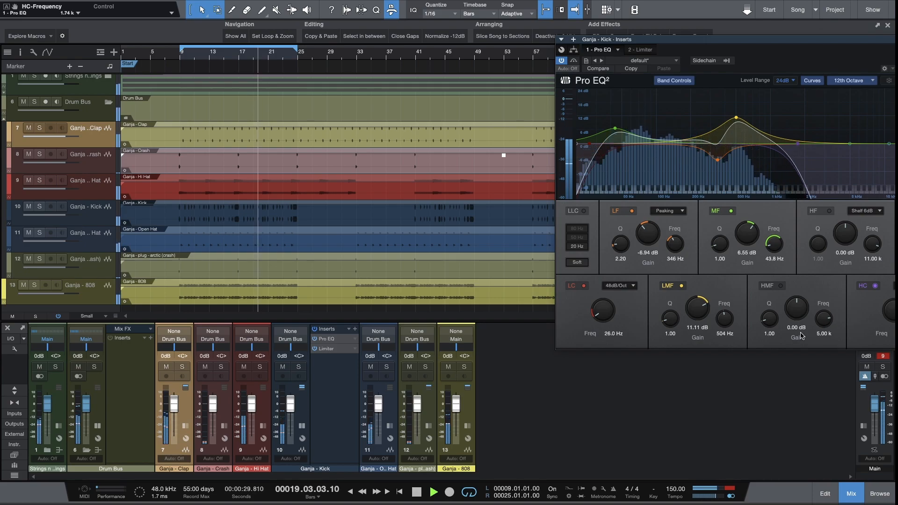
key(Escape)
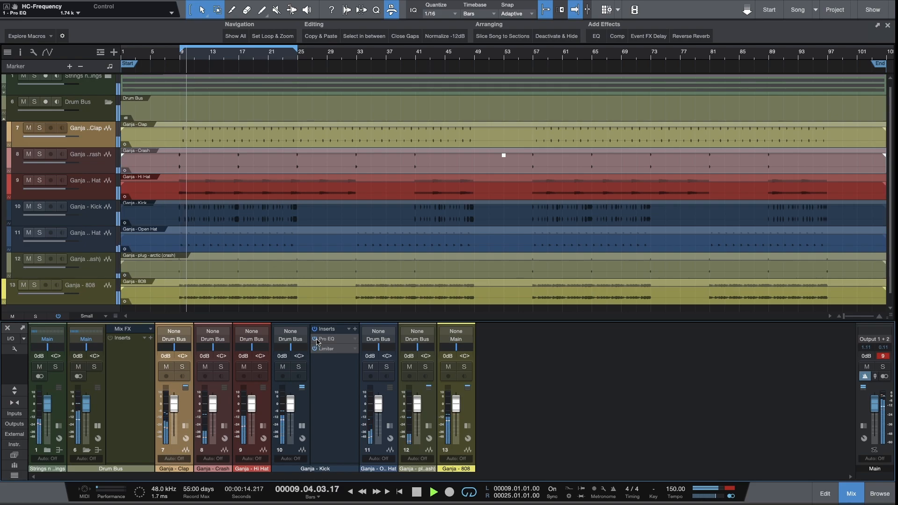
key(space)
- Collapse and re-expand the Drum Bus folder, and save the song
click(86, 450)
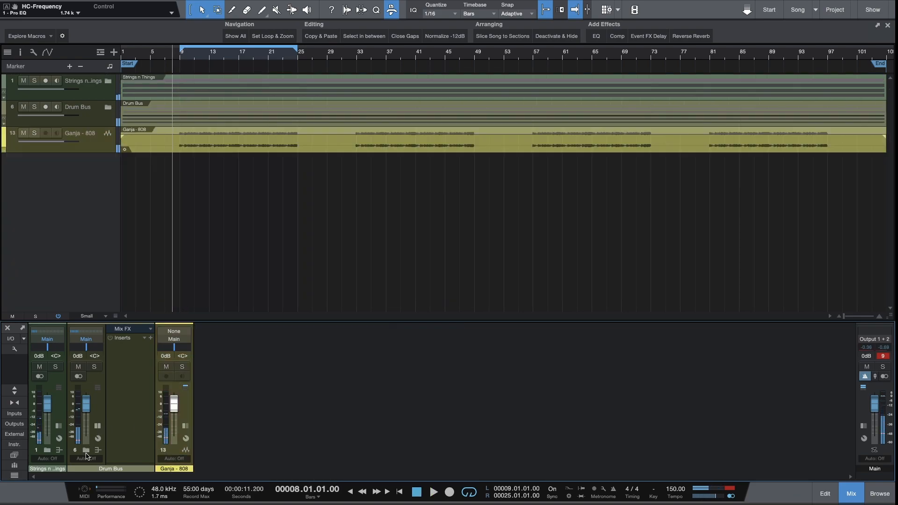
click(87, 451)
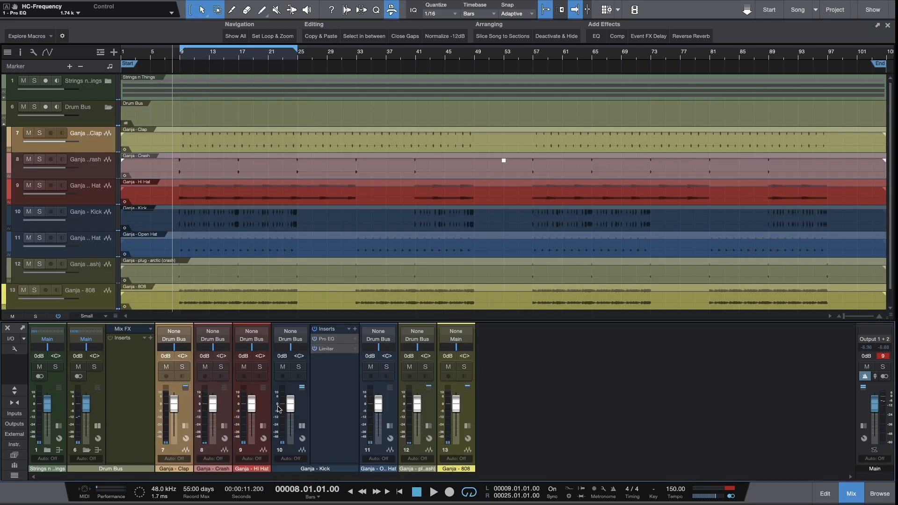
key(ctrl+s)
- Copy the kick's Pro EQ to the Ganja - Hi Hat inserts and load the default preset on the copy
click(263, 427)
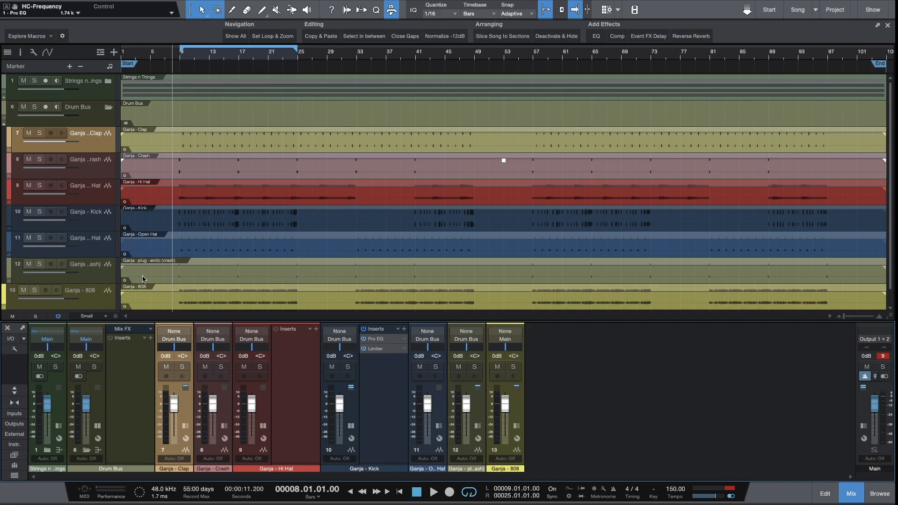
scroll(143, 278, down, 1)
drag(370, 341, 294, 354)
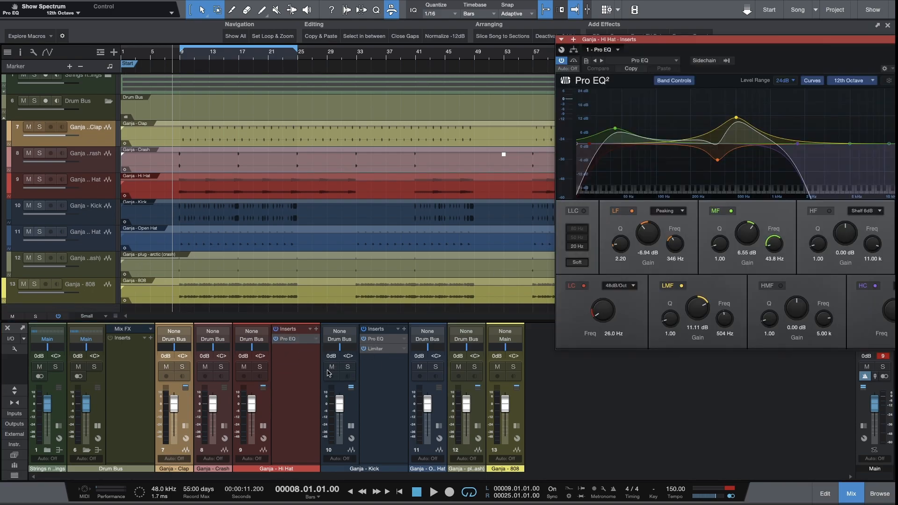
click(676, 60)
click(633, 80)
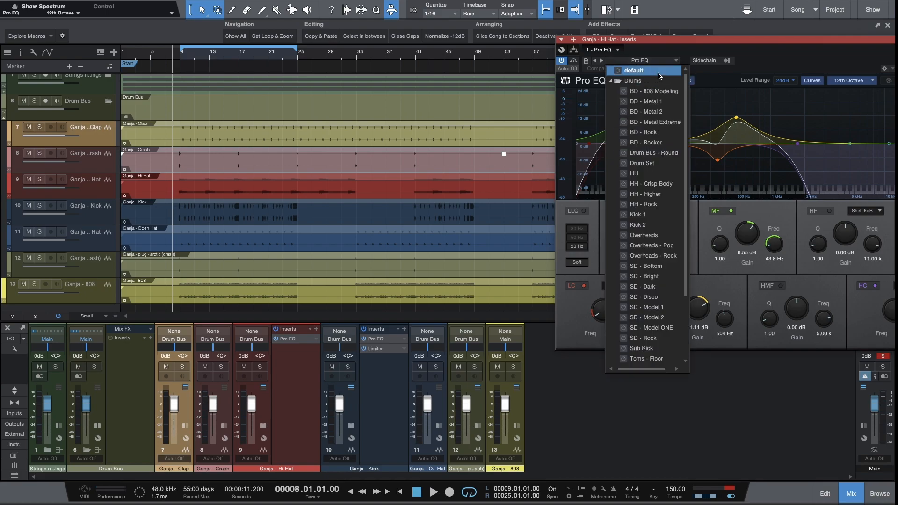
click(652, 73)
click(625, 81)
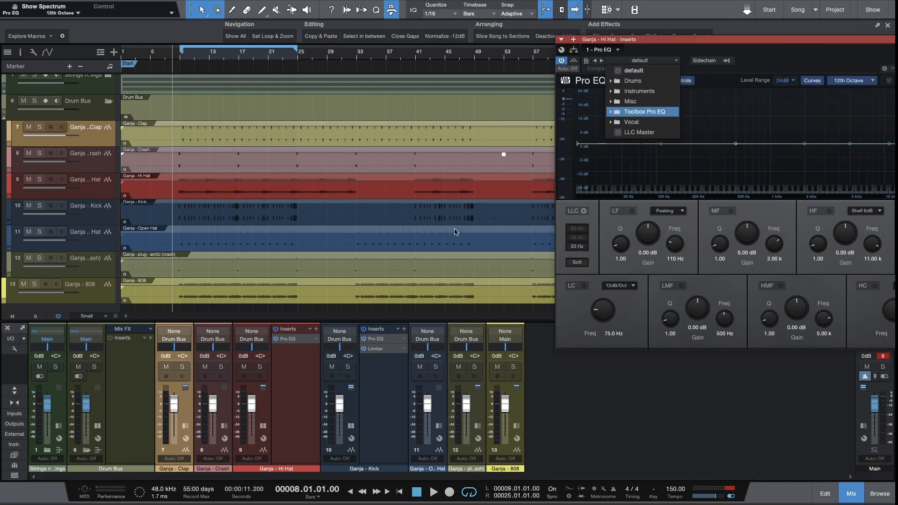
- Play from bar 9 and set the low cut of the hi-hat's Pro EQ to 2.76 kHz
click(177, 54)
click(178, 57)
key(space)
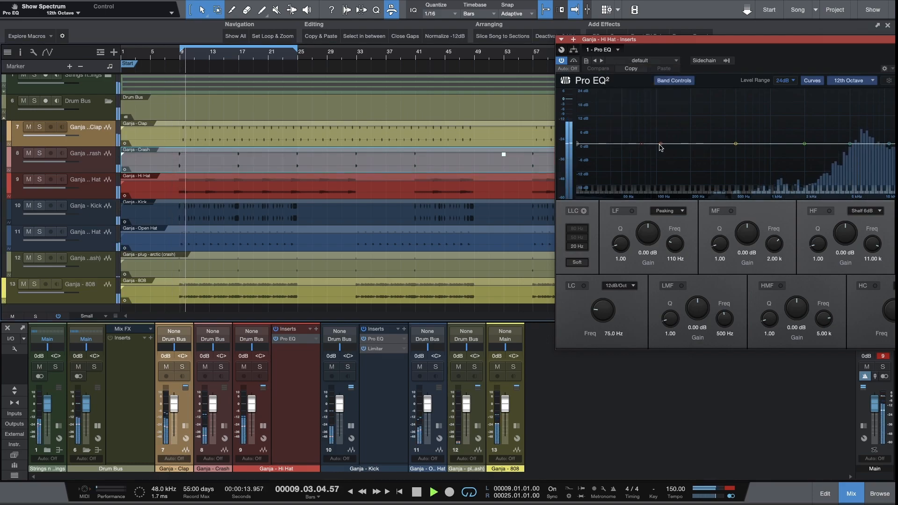
key(space)
drag(641, 143, 819, 147)
key(space)
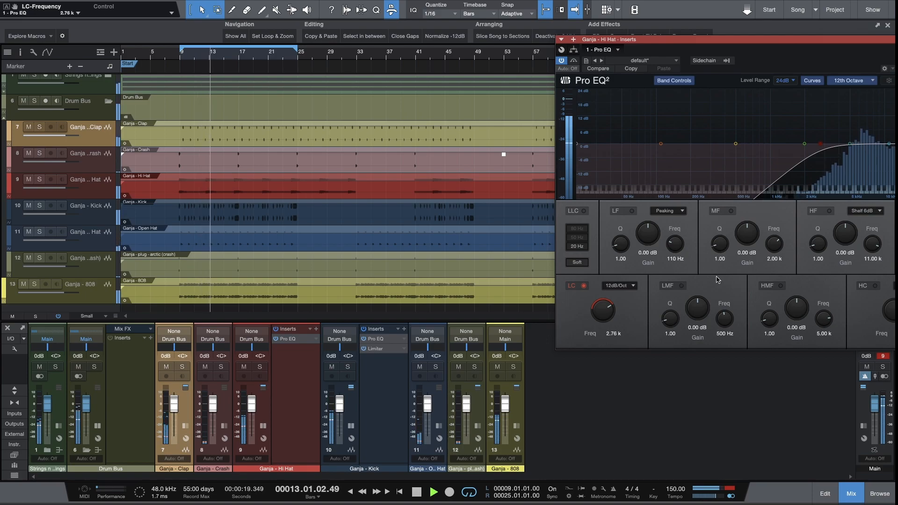
- Add X-Trem to the hi-hat channel with a square LFO, Pan mode, 100% depth and 1/16 LFO speed
key(space)
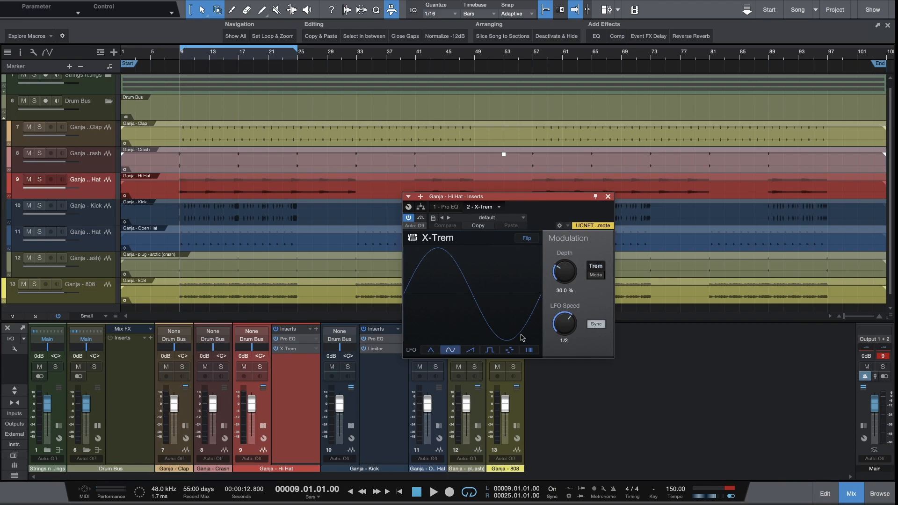
click(490, 353)
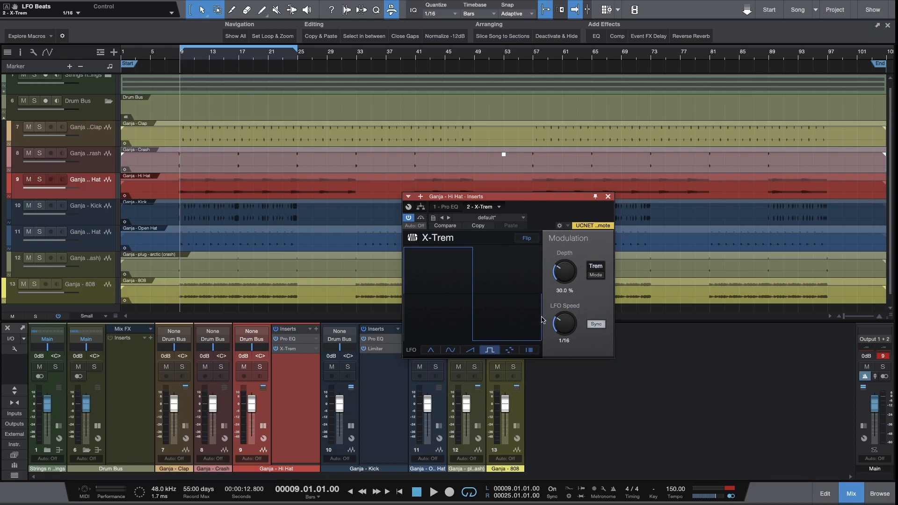
key(space)
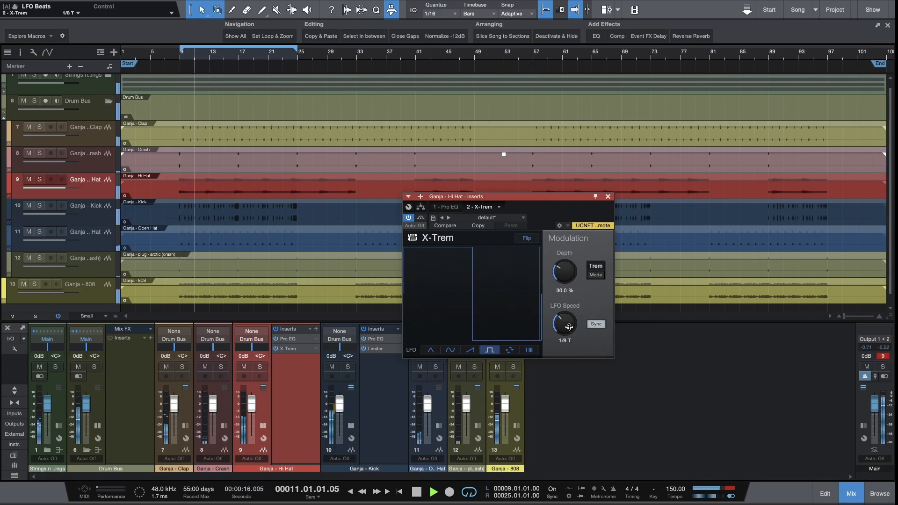
drag(567, 273, 582, 246)
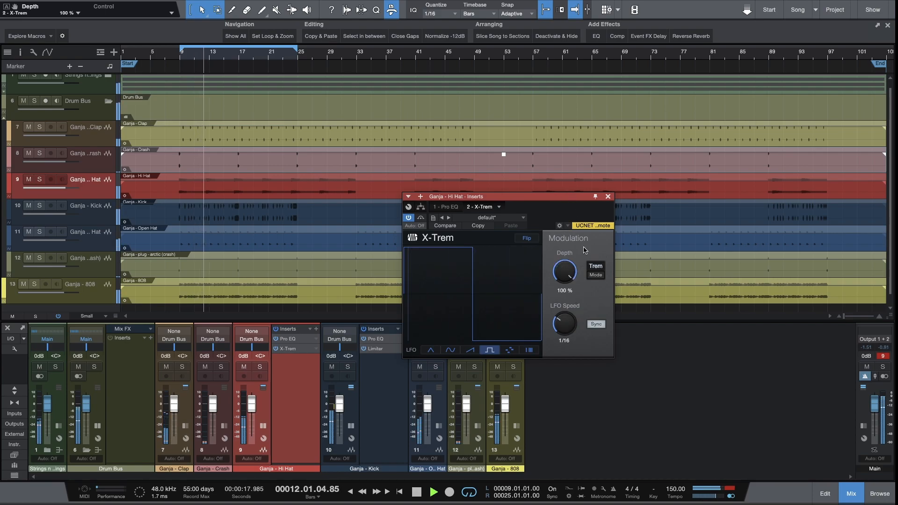
drag(566, 324, 566, 325)
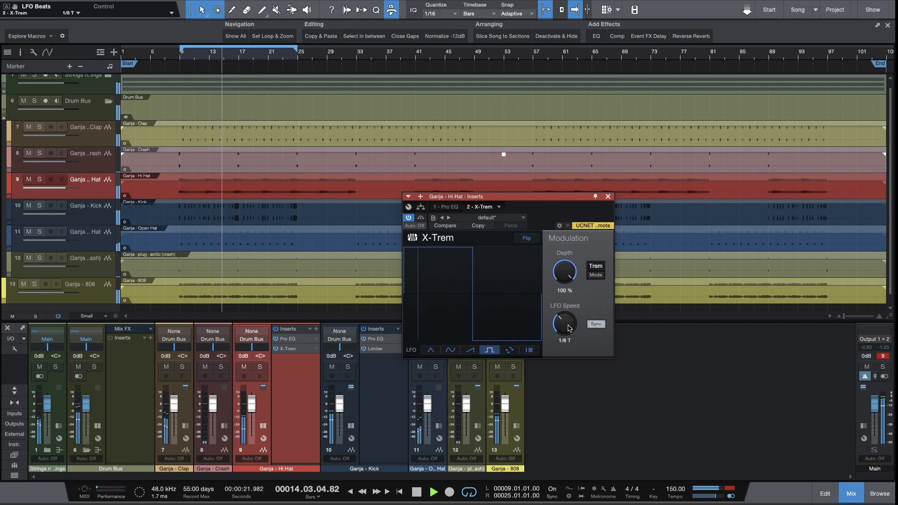
click(595, 270)
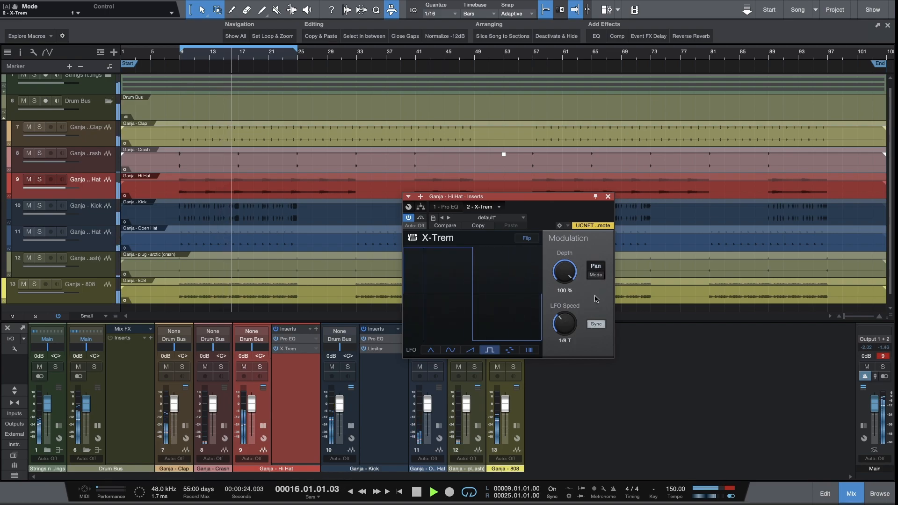
key(space)
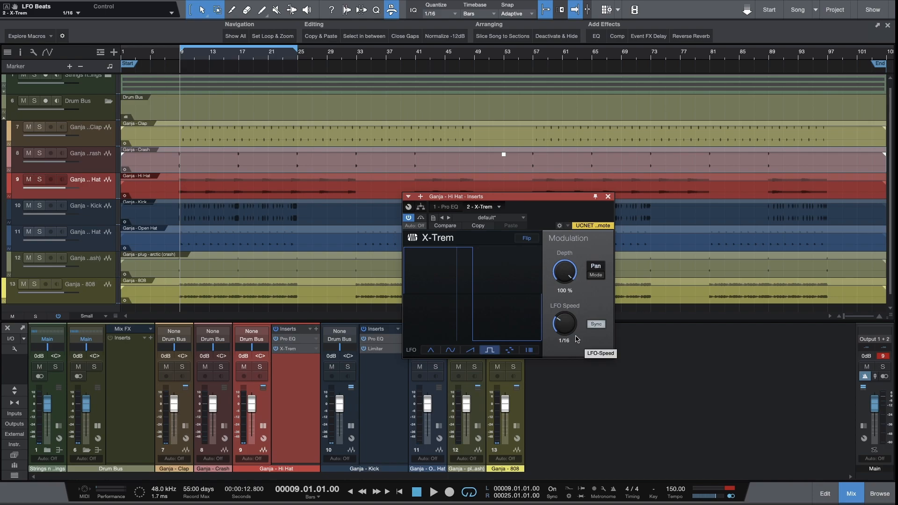
- Audition the hi-hat's X-Trem panning at different LFO speeds during playback and set the speed to 1/4
key(space)
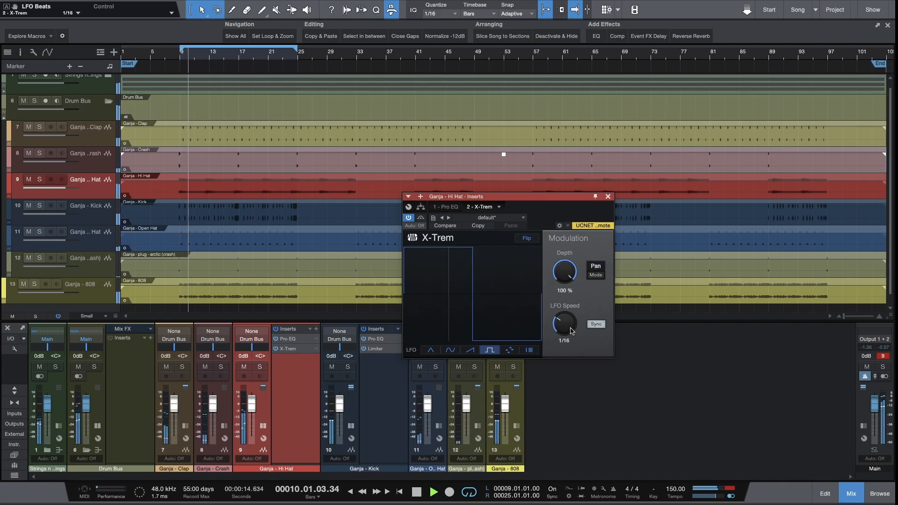
drag(570, 332, 572, 314)
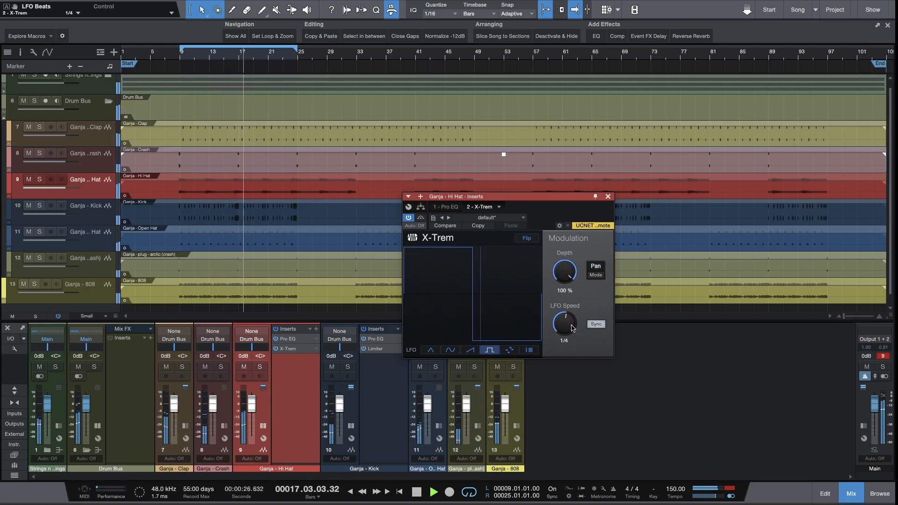
drag(572, 328, 567, 336)
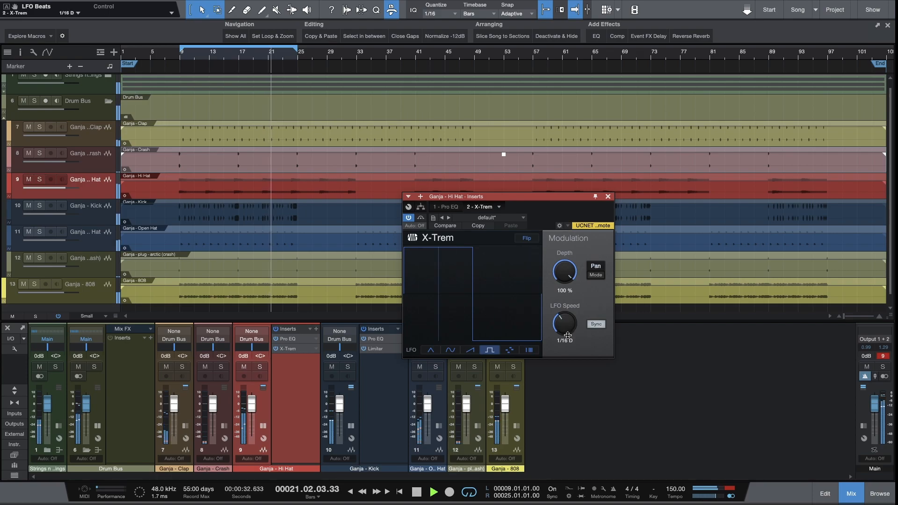
mouse_move(568, 335)
mouse_down()
mouse_move(570, 320)
mouse_move(572, 327)
mouse_up()
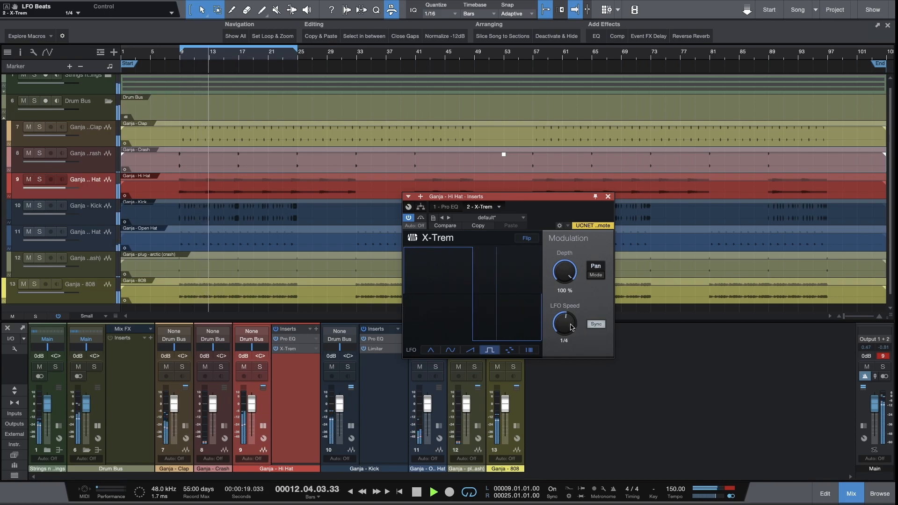
- Switch the hi-hat's X-Trem to a flipped triangle LFO, set its depth to 55.5%, and audition the panning
click(450, 350)
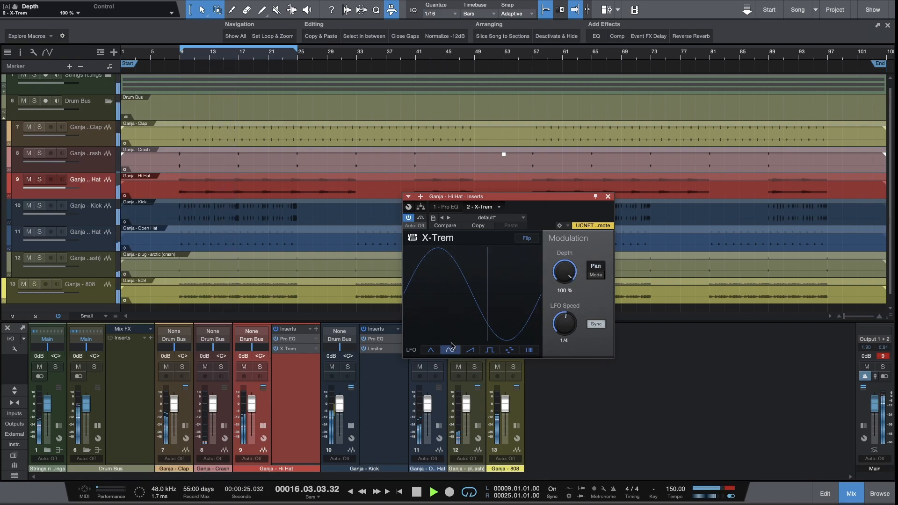
click(431, 351)
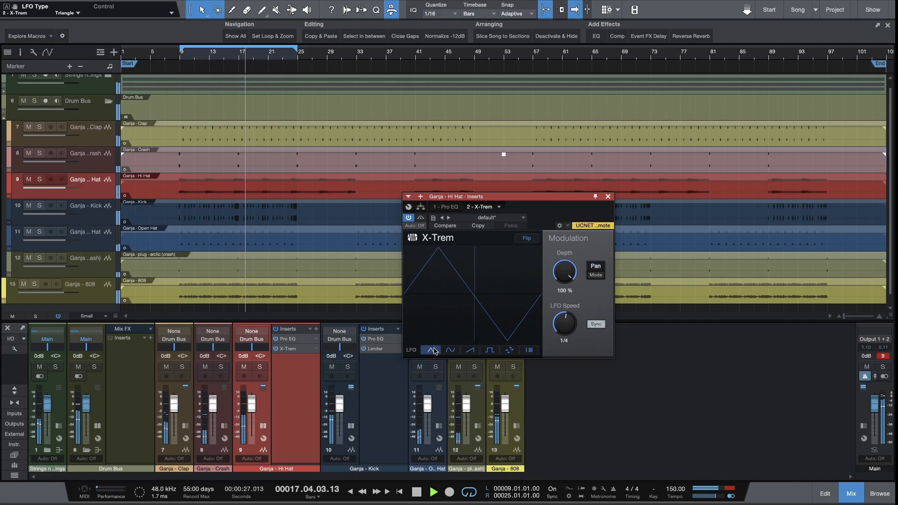
key(space)
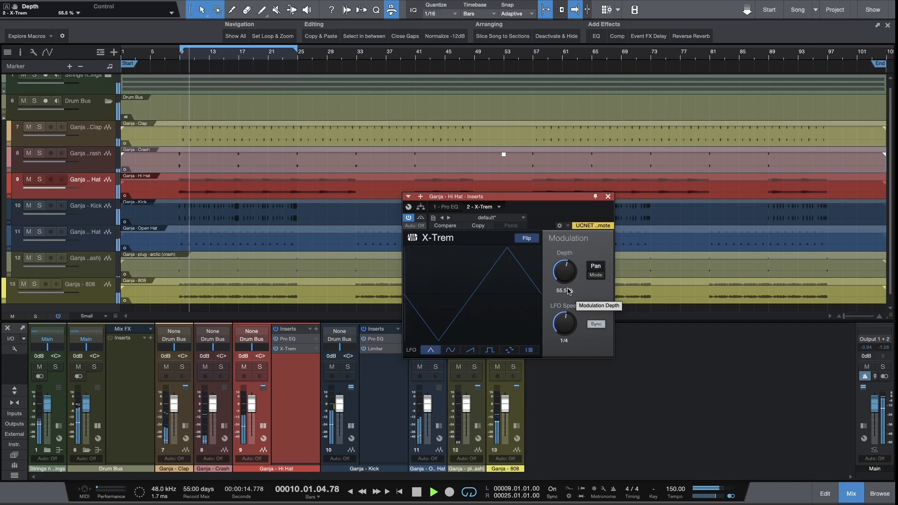
key(space)
- Add Expander after X-Trem on the hi-hat channel, set its threshold to -5.10 dB, and play the mix
click(317, 330)
text(expa)
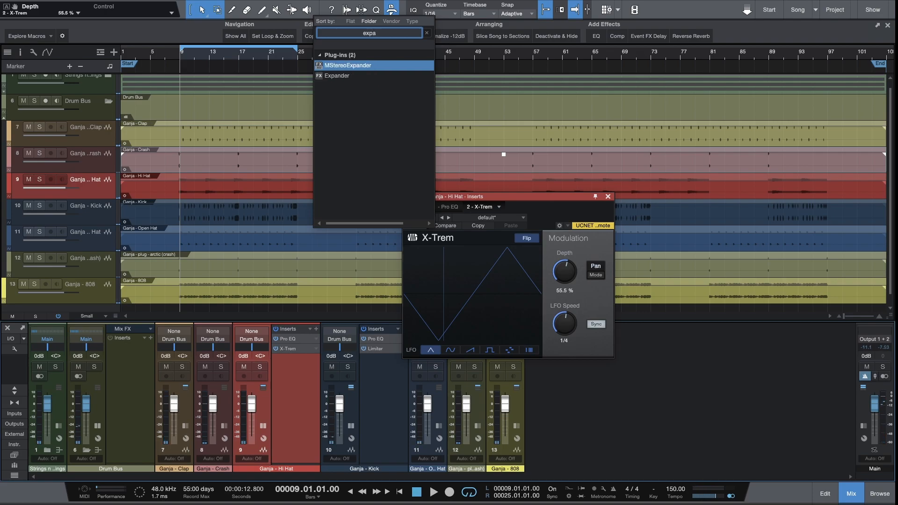
key(Down)
key(Return)
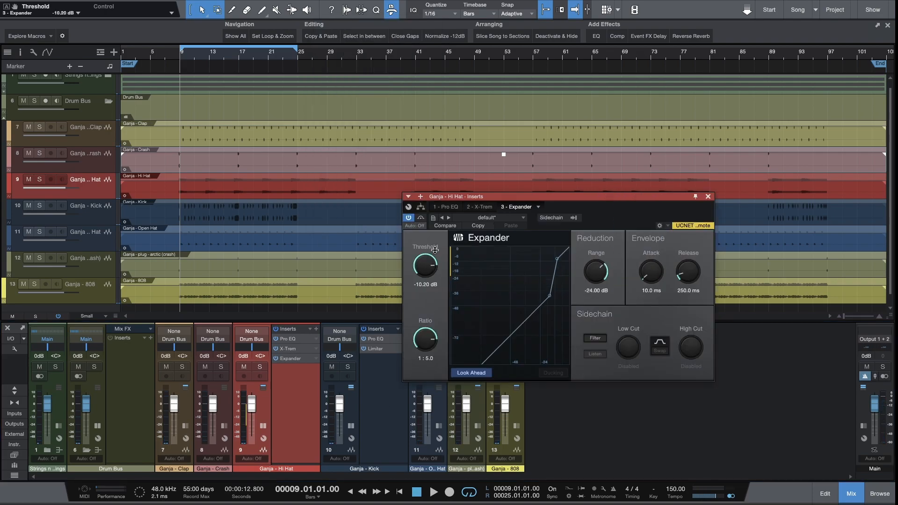
key(space)
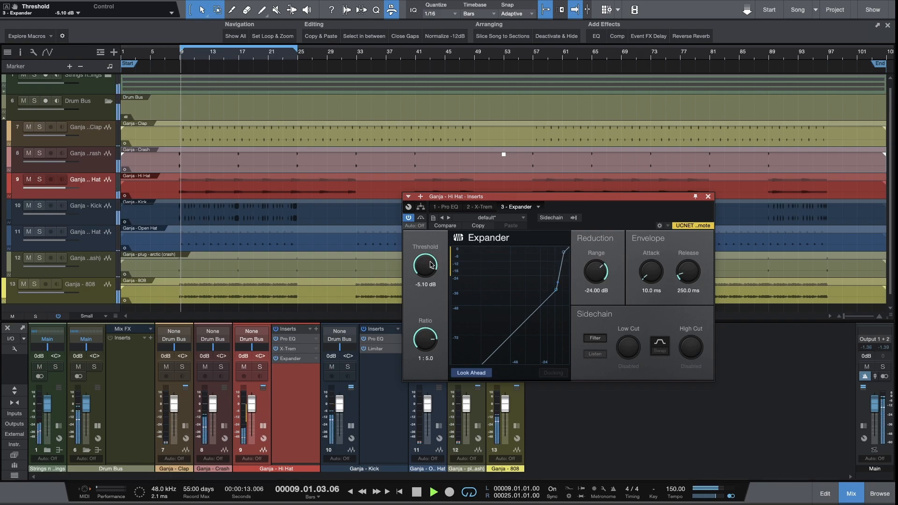
- Lower the hi-hat Expander's threshold to -60.00 dB, reduce its ratio to 1:1.8, and audition the result against bypass
drag(427, 264, 417, 289)
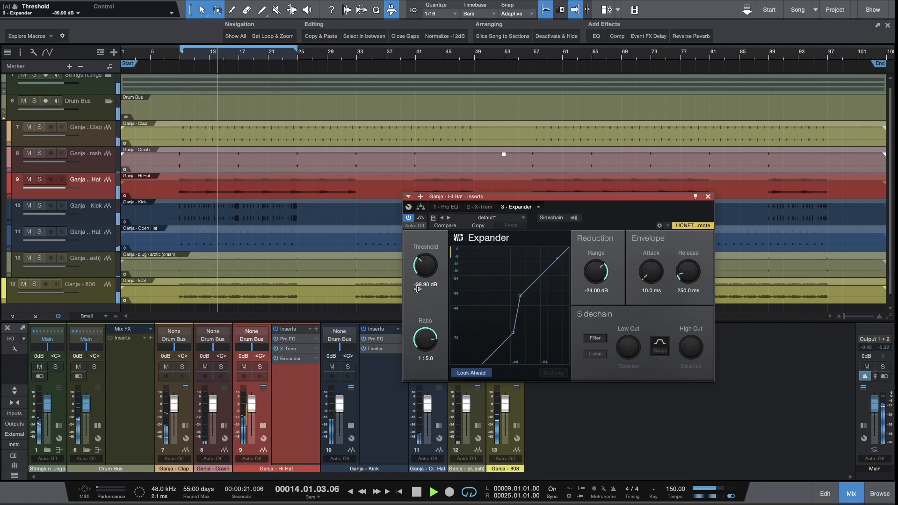
click(419, 218)
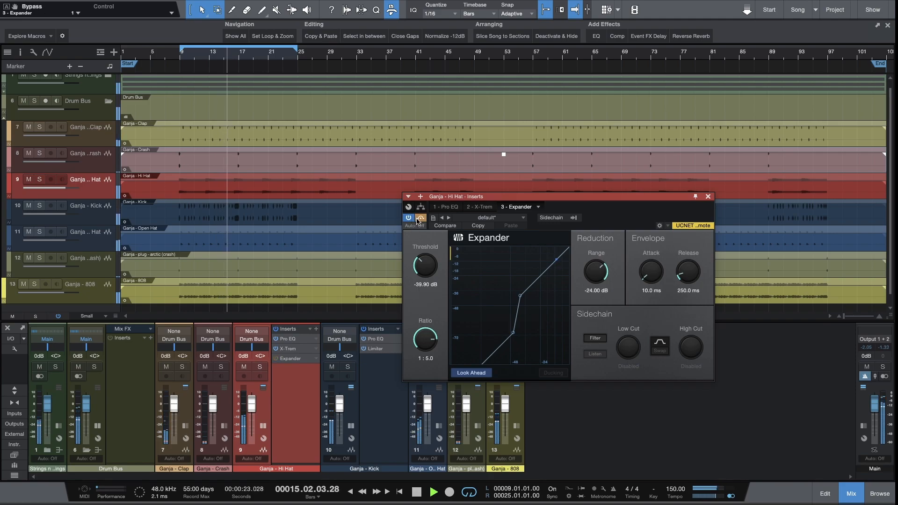
drag(418, 282, 406, 347)
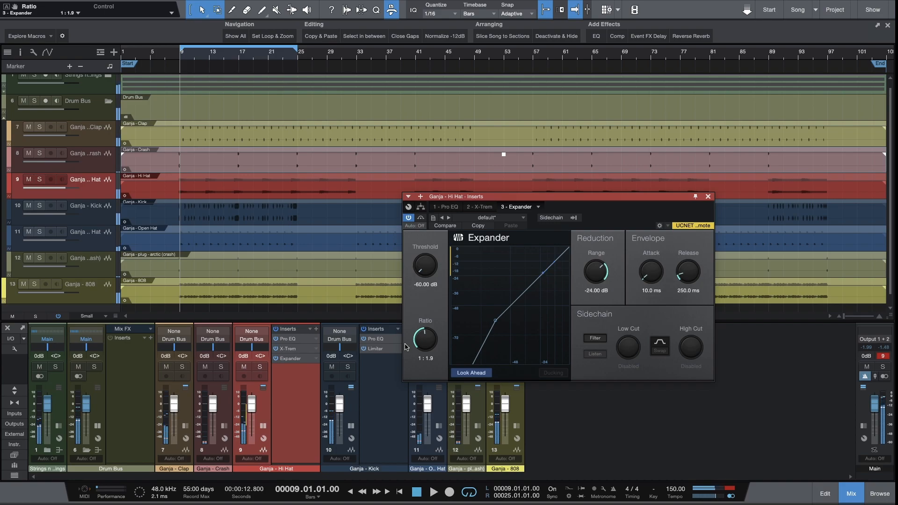
drag(434, 343, 434, 347)
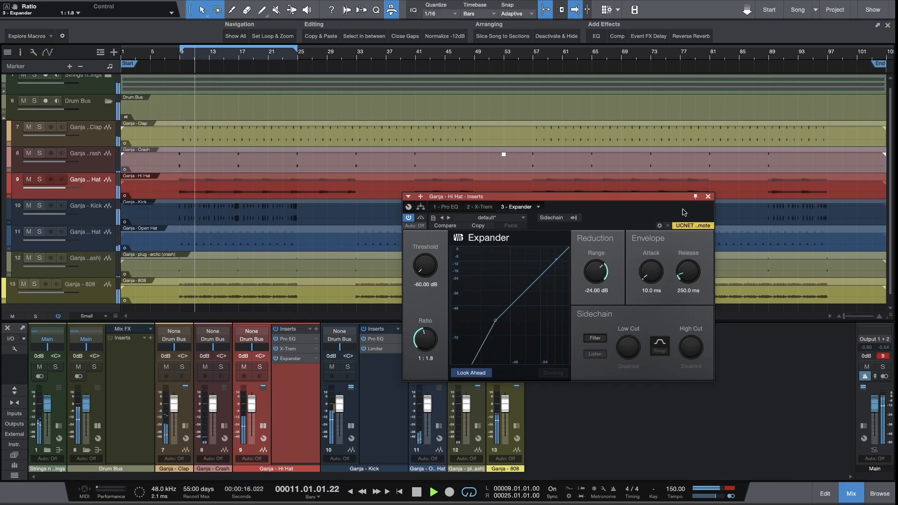
click(708, 196)
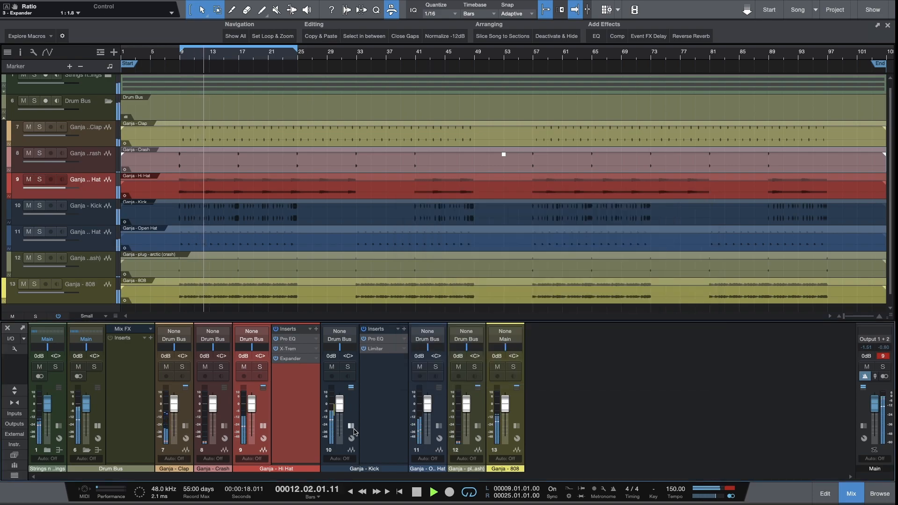
- Set the hi-hat Expander's release to 64.7 ms and attack to 0.10 ms, comparing it with bypass during playback
click(292, 358)
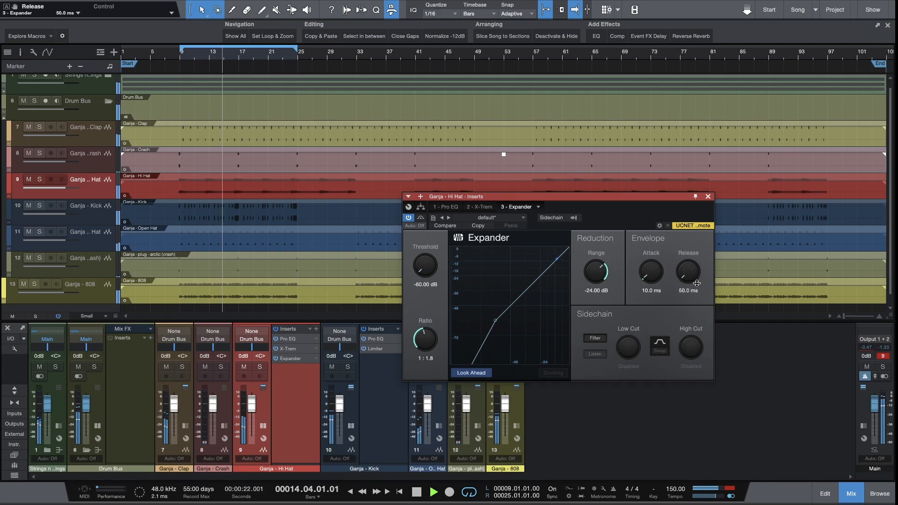
drag(697, 275, 658, 312)
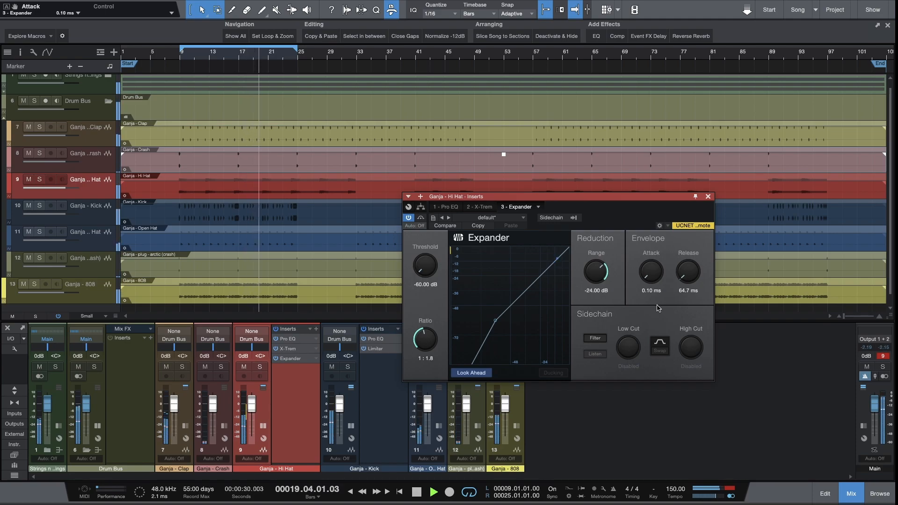
click(422, 218)
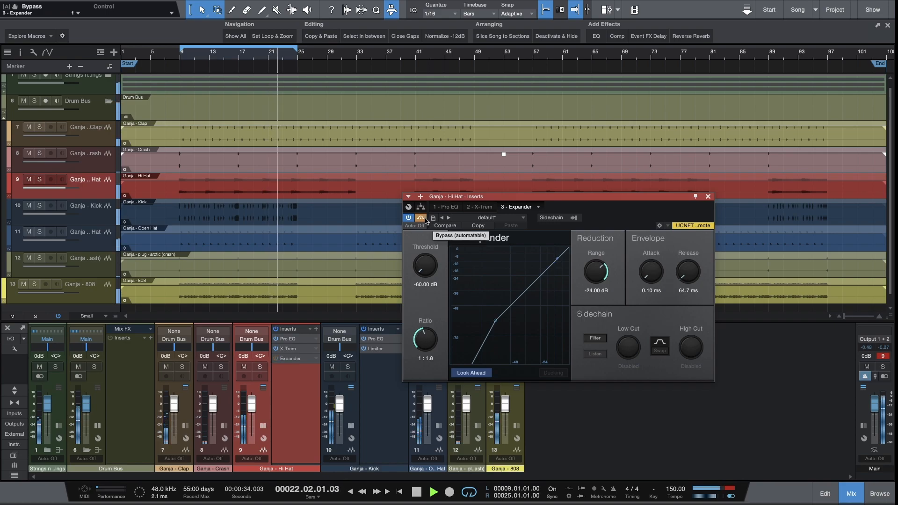
click(422, 218)
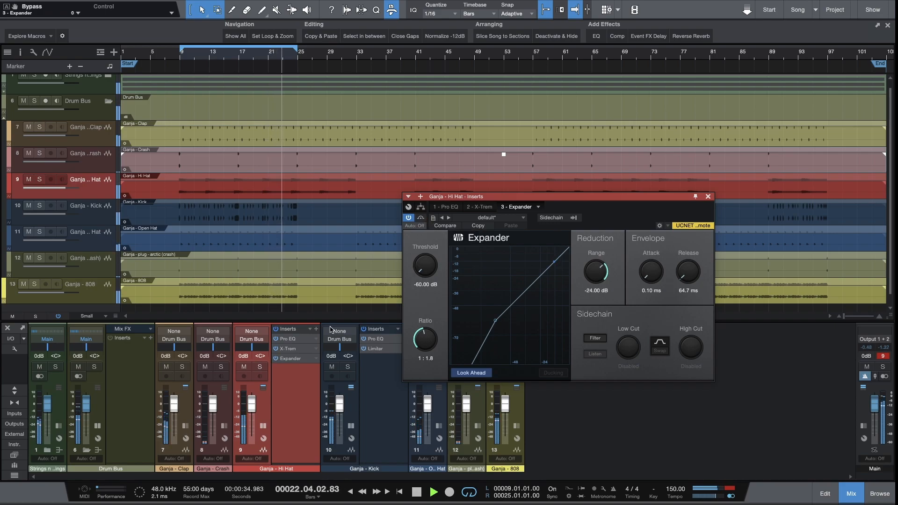
- Set the hi-hat's X-Trem depth to 51.5% and its channel volume to -1.0 dB while playing the mix
click(286, 349)
drag(564, 268, 564, 272)
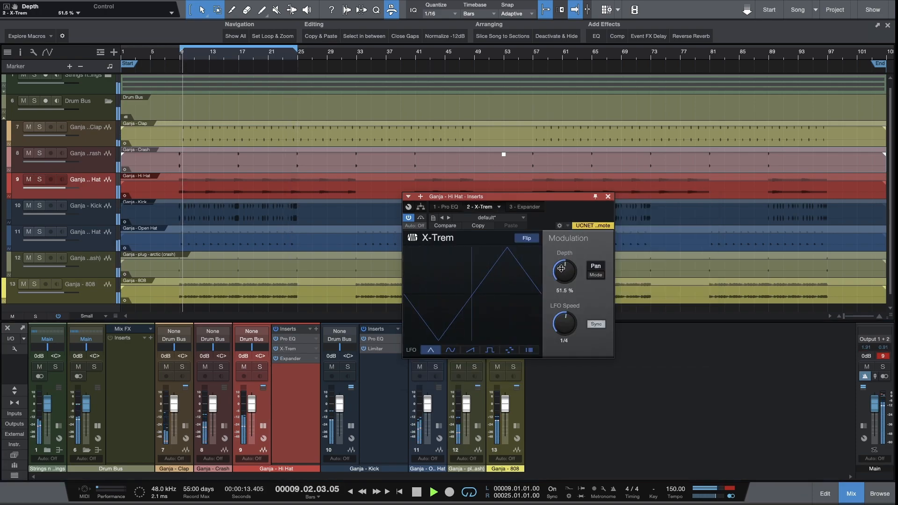
click(608, 196)
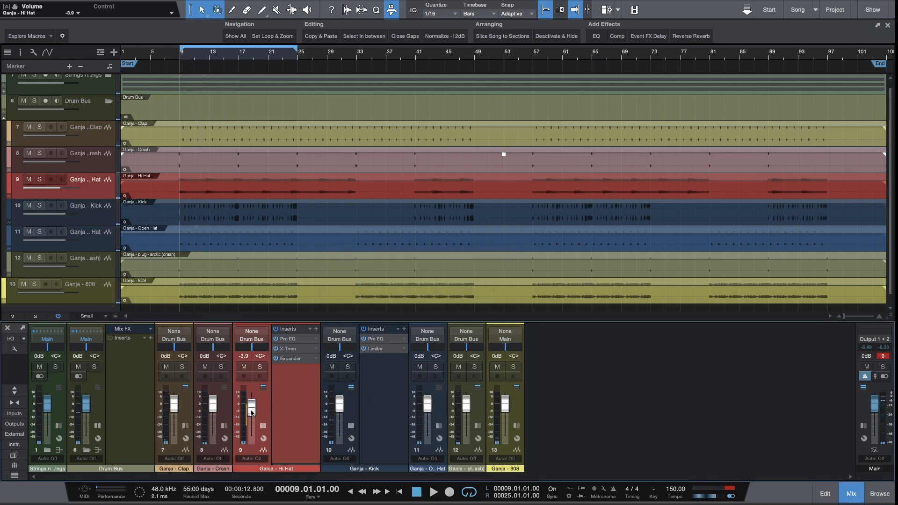
key(space)
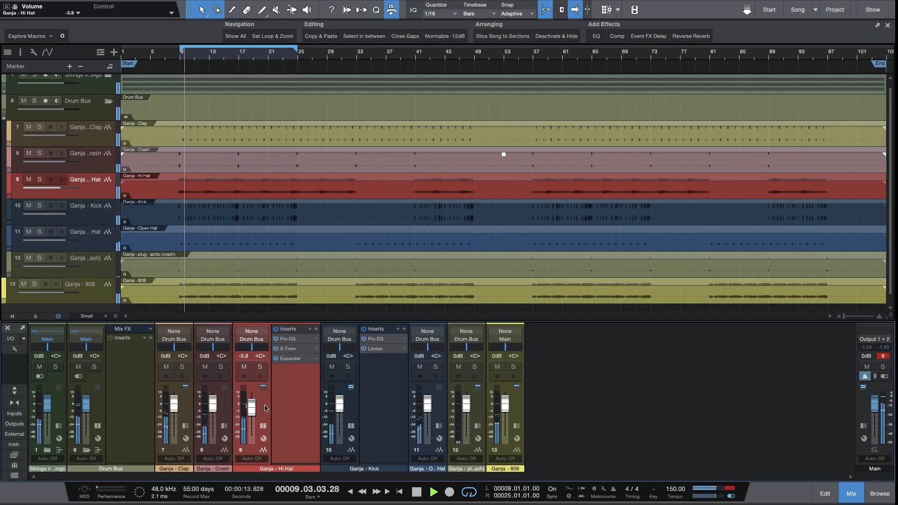
drag(254, 415, 256, 410)
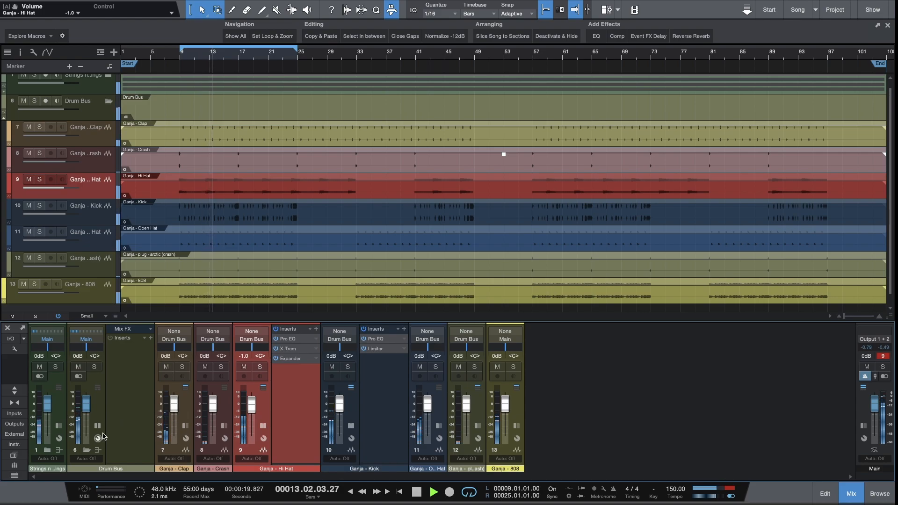
- Add Room Reverb after Pro EQ on the clap channel
click(182, 412)
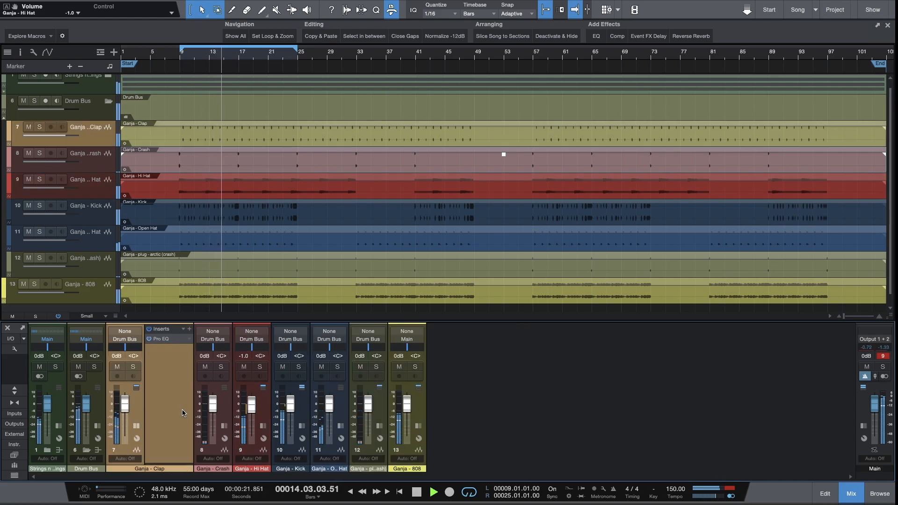
click(136, 426)
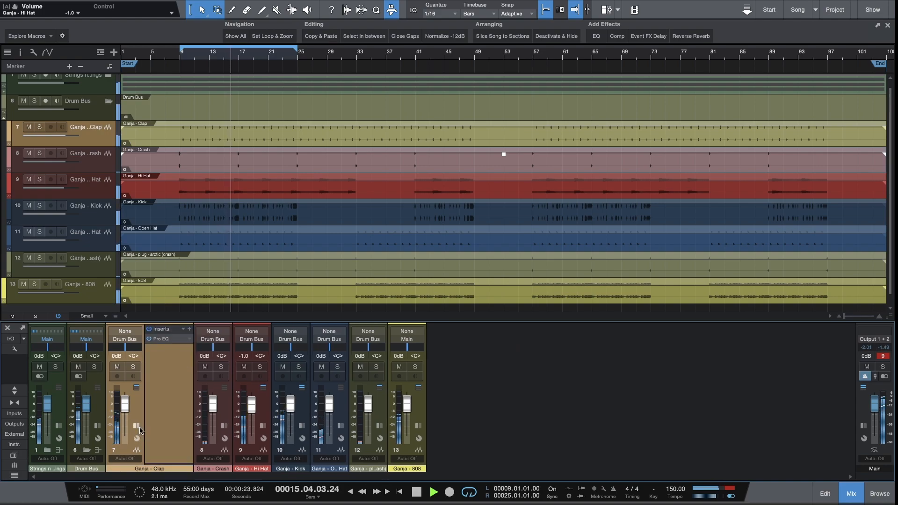
click(189, 329)
text(reverb)
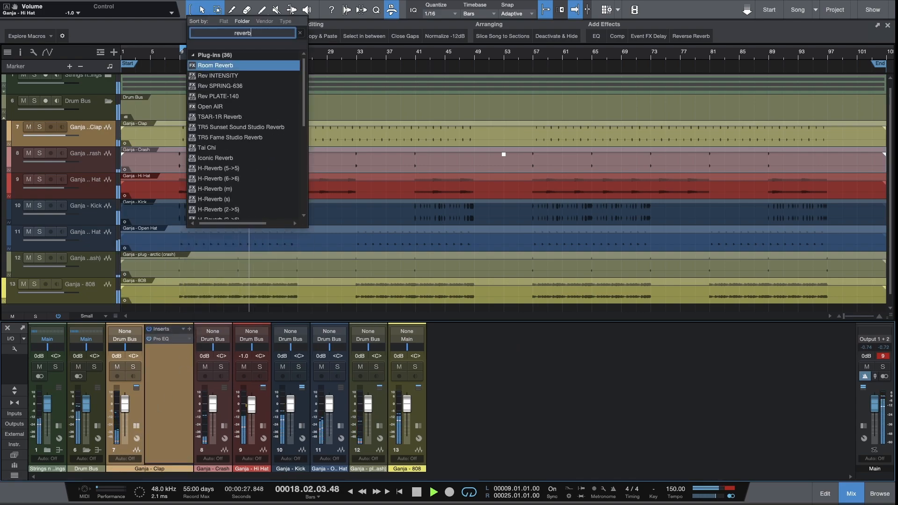
key(Return)
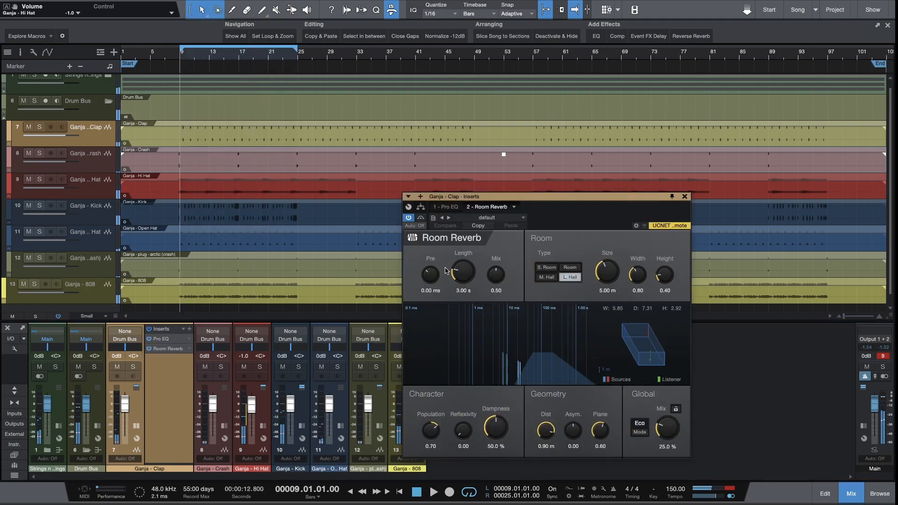
- Set the clap's Room Reverb to 1.80 s length, HQ mode, 0.19 population and 1.5% global mix
drag(467, 281, 471, 285)
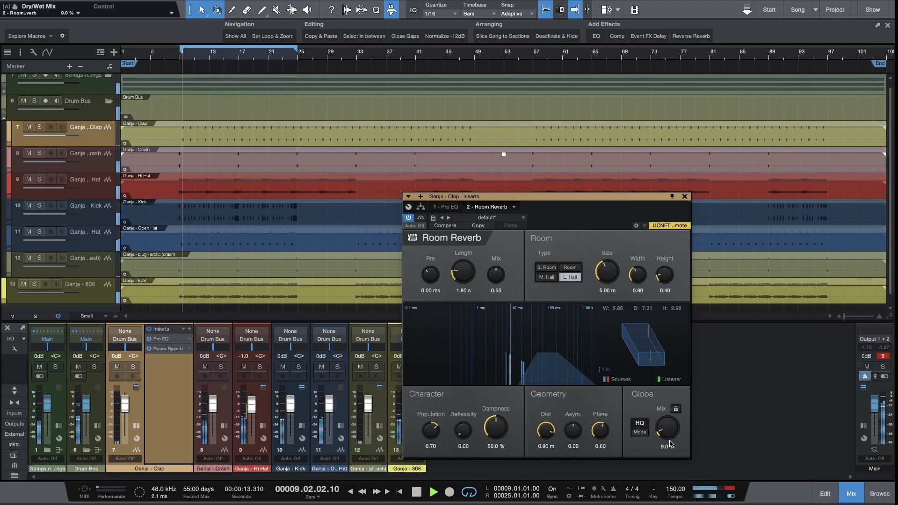
drag(670, 443, 671, 438)
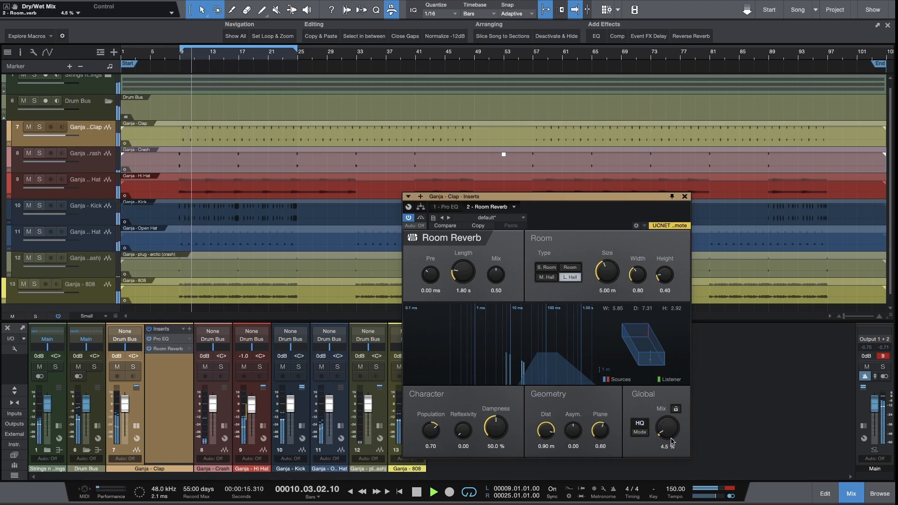
drag(437, 433, 442, 491)
drag(678, 430, 675, 431)
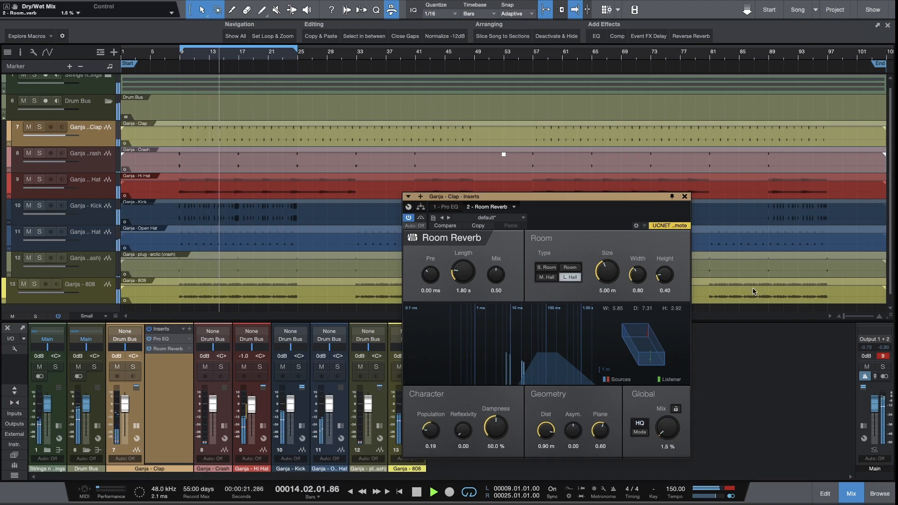
- Set the clap reverb's room width to 1.59, height to 0.48 and type to Room
drag(637, 275, 641, 259)
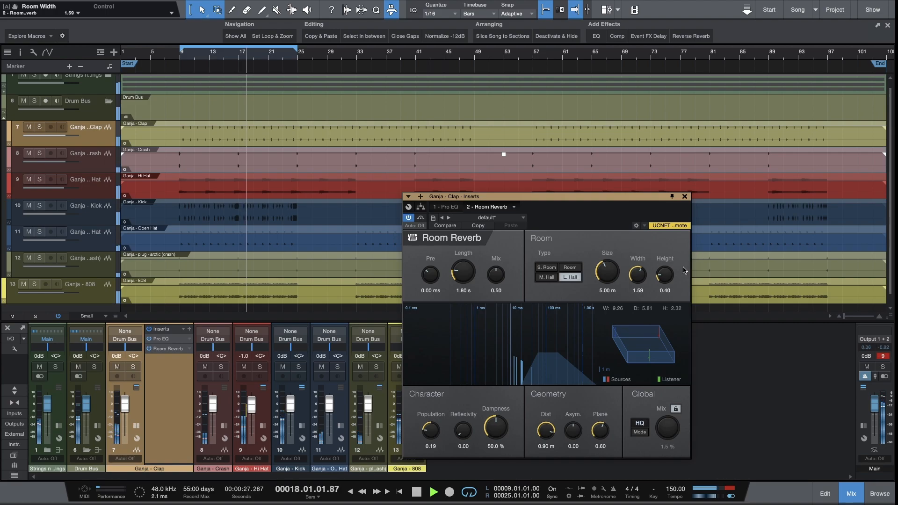
drag(669, 280, 669, 272)
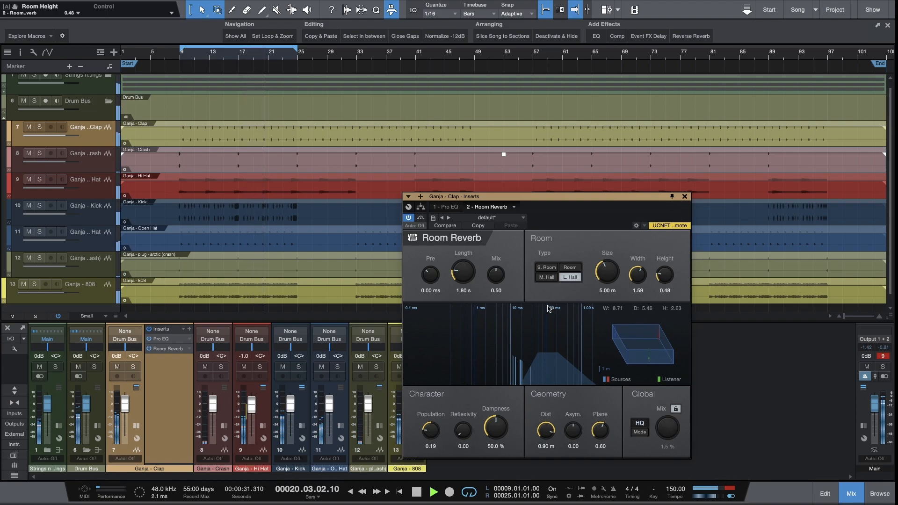
click(569, 267)
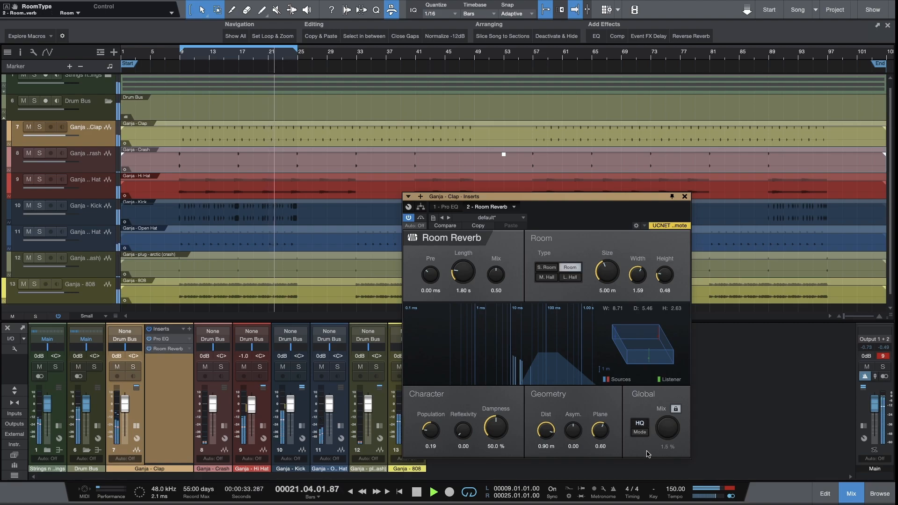
click(686, 198)
key(space)
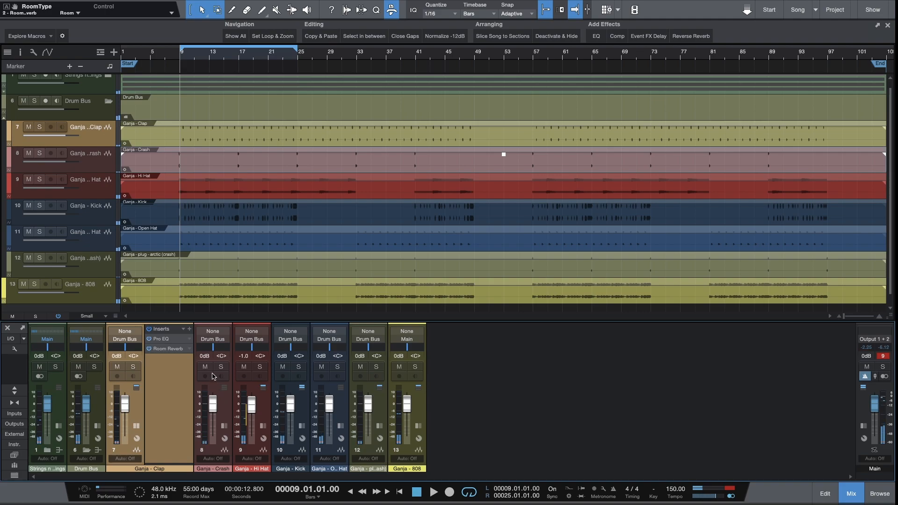
- Set the clap reverb's pre-delay to 3.00 ms and play the mix
click(173, 349)
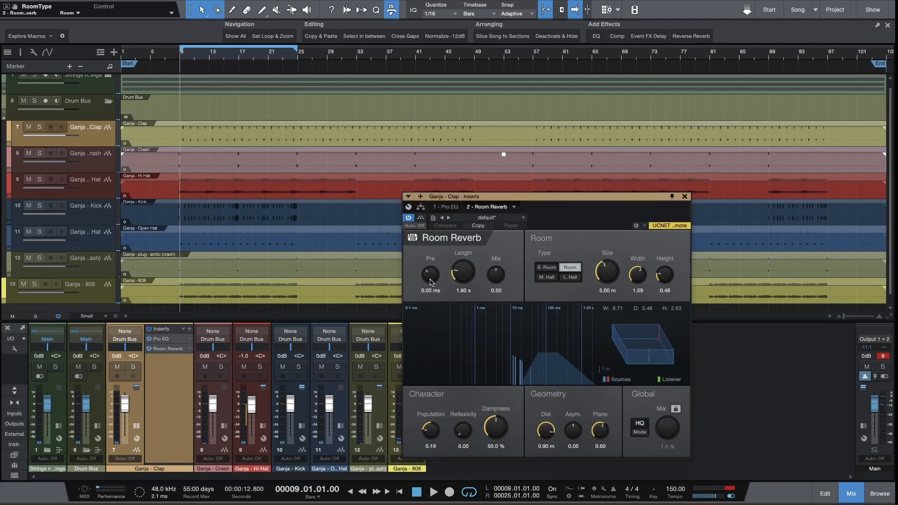
scroll(431, 281, up, 3)
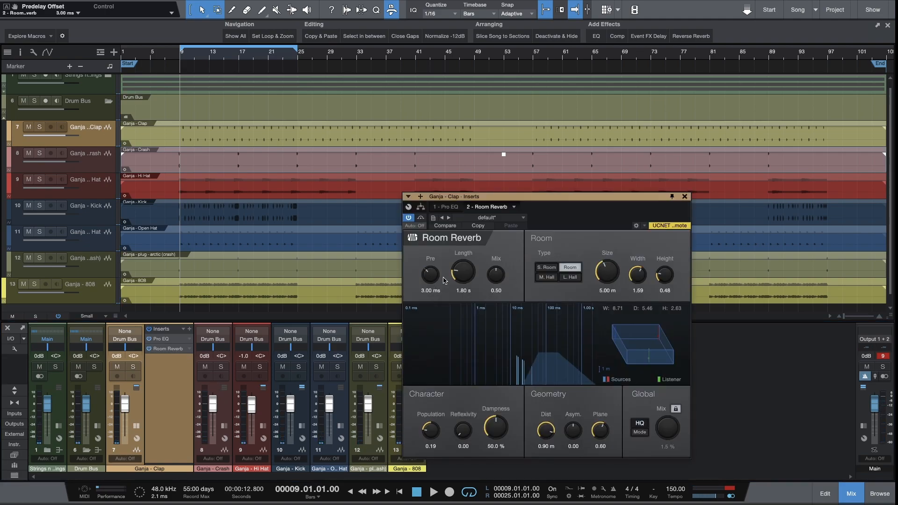
click(684, 196)
key(space)
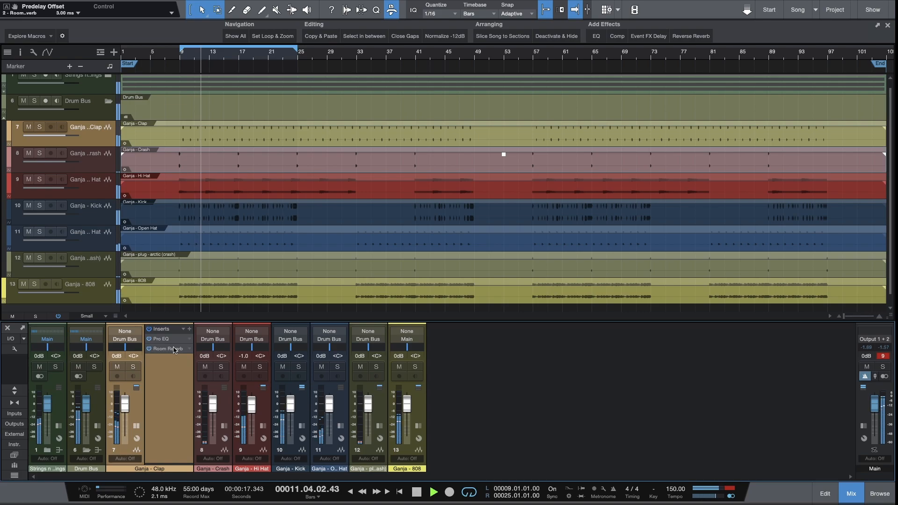
- Solo the clap and reduce its Room Reverb global mix to 0.5% during playback
click(133, 367)
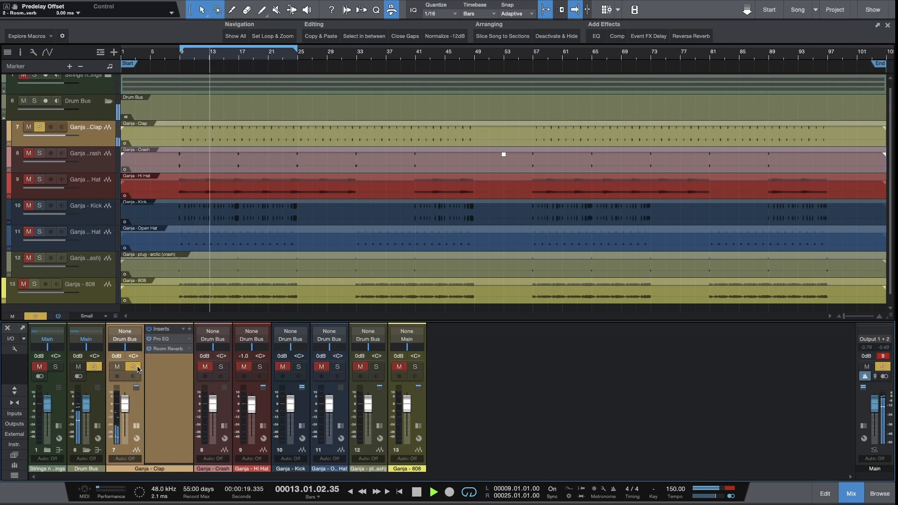
click(176, 349)
key(space)
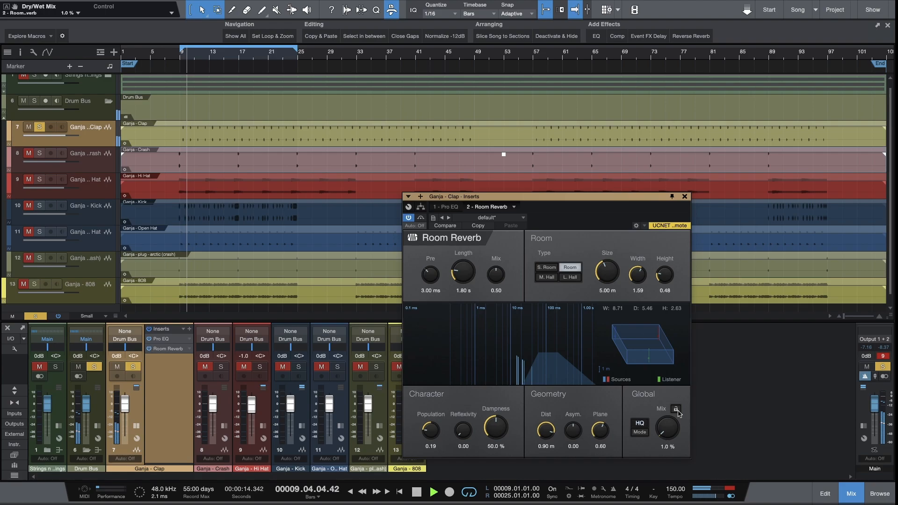
click(668, 447)
key(BackSpace)
text(5)
key(Return)
click(667, 447)
text(0.5)
key(Return)
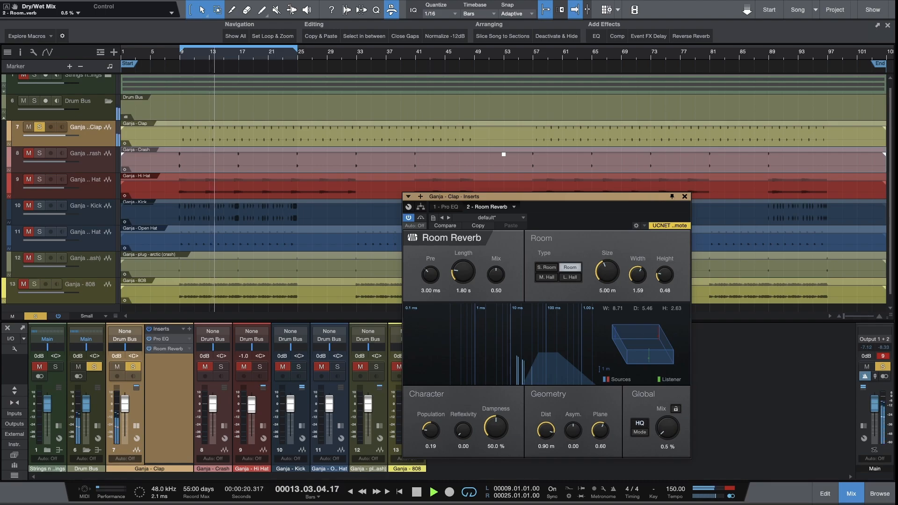
- Compare the clap reverb's global mix at 1% against 0.5% in solo playback
click(668, 446)
text(1)
key(Return)
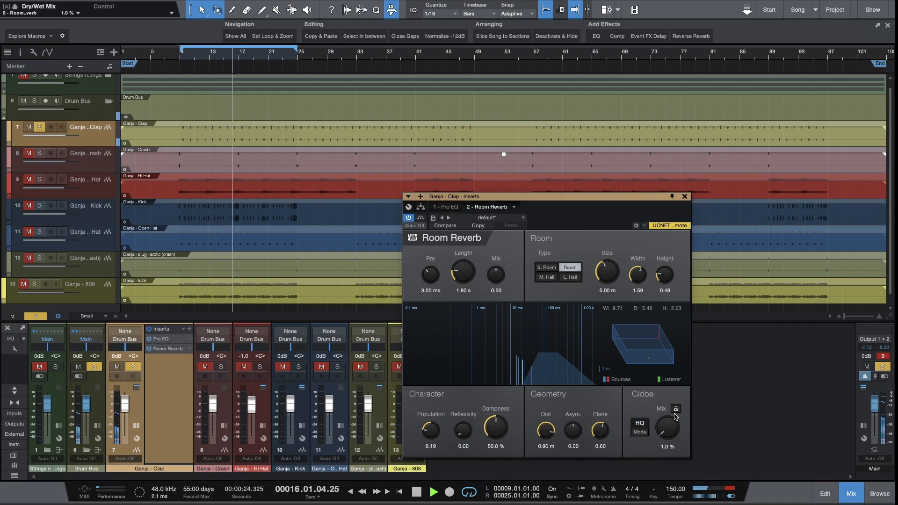
click(667, 448)
text(.5)
key(Return)
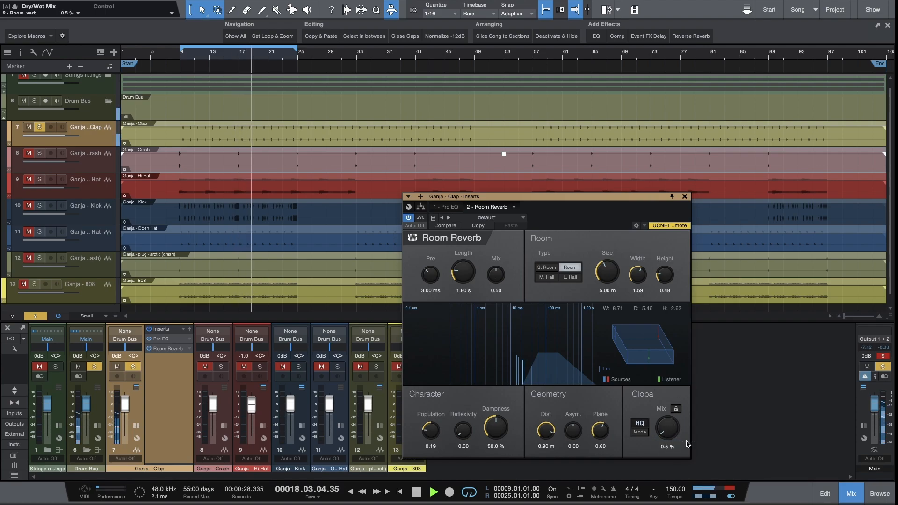
- Lock the clap reverb's global mix, unsolo the clap, and close Room Reverb while the full mix plays
key(space)
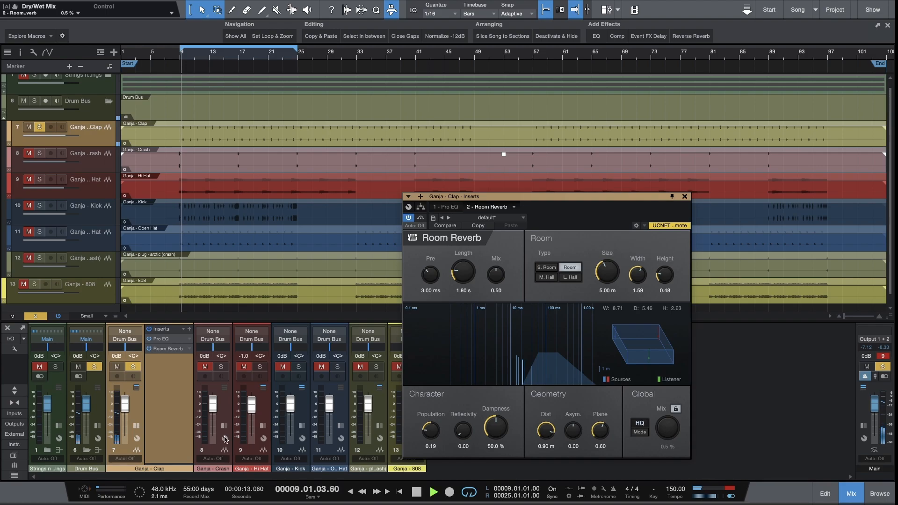
click(133, 367)
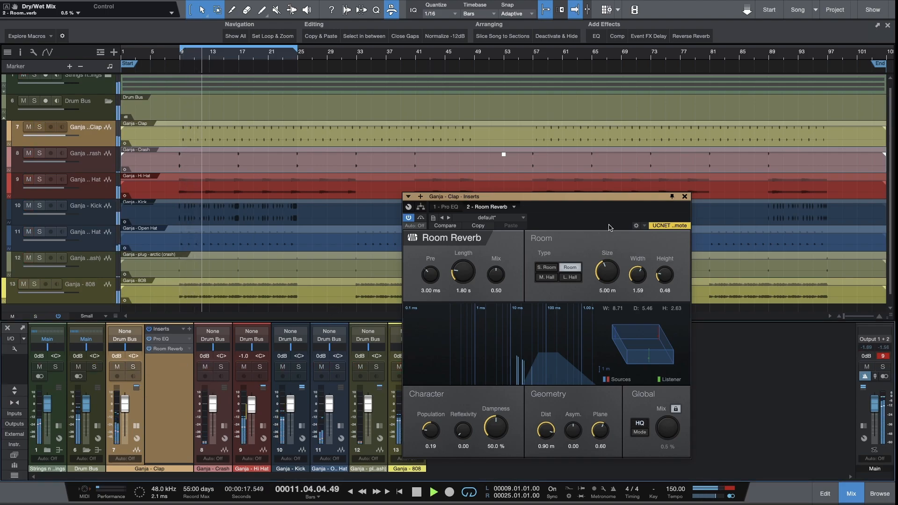
click(685, 196)
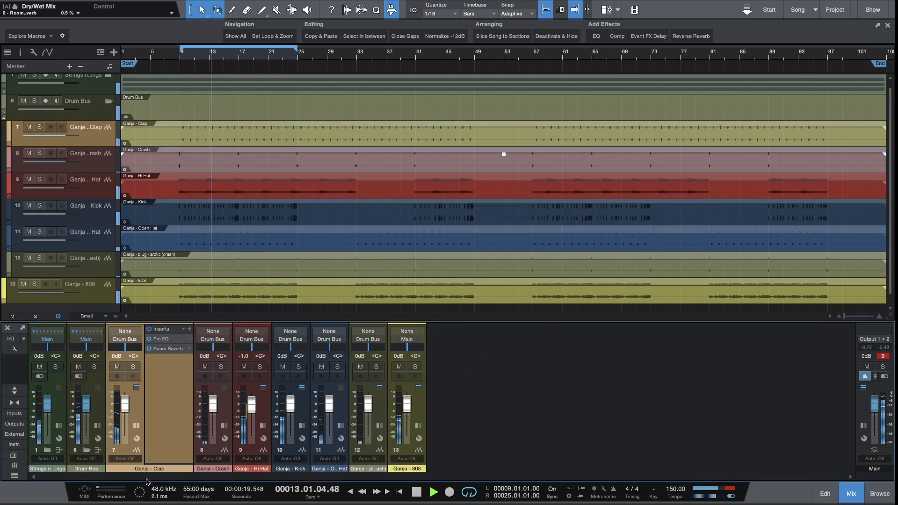
- Stop playback and insert Fat Channel on the Drum Bus, keeping its drum tracks expanded
click(87, 450)
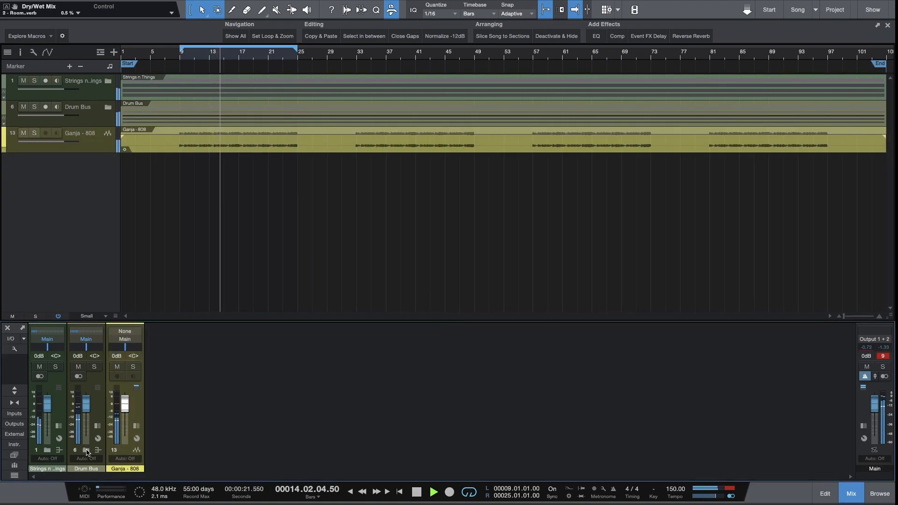
click(86, 449)
key(space)
click(151, 338)
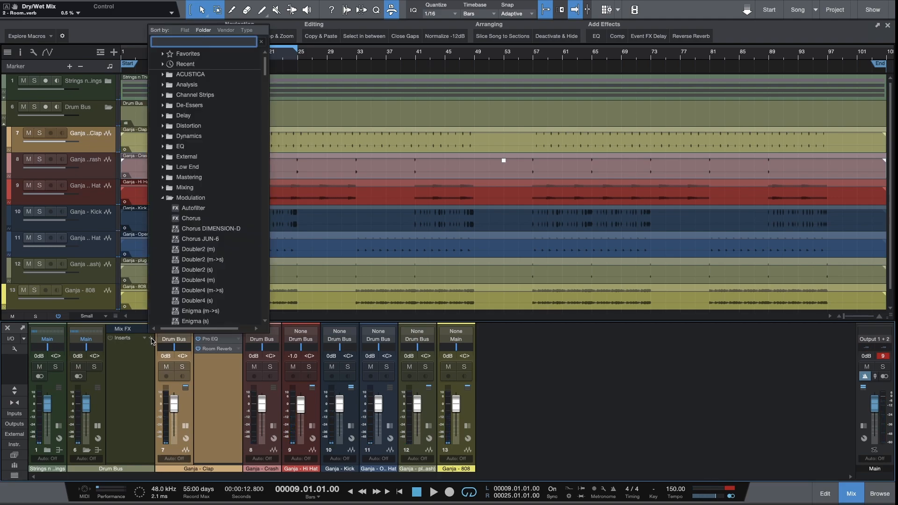
text(fat)
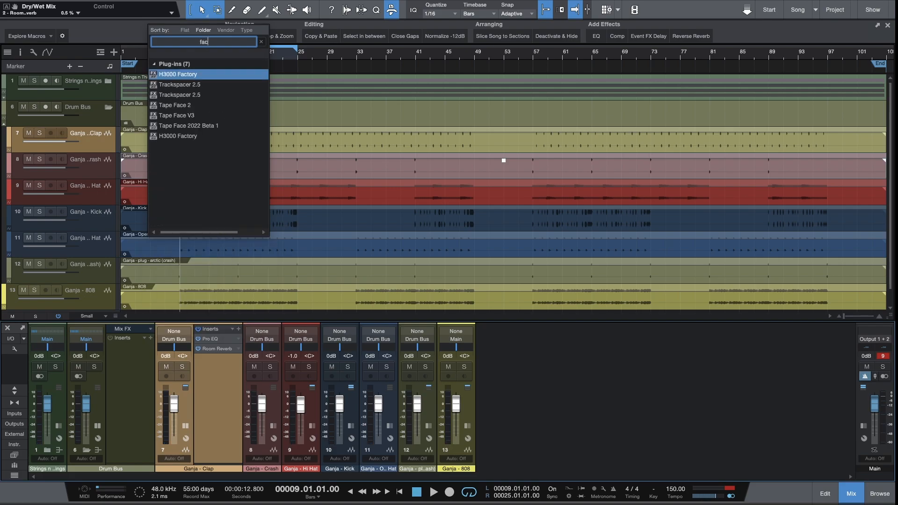
key(Return)
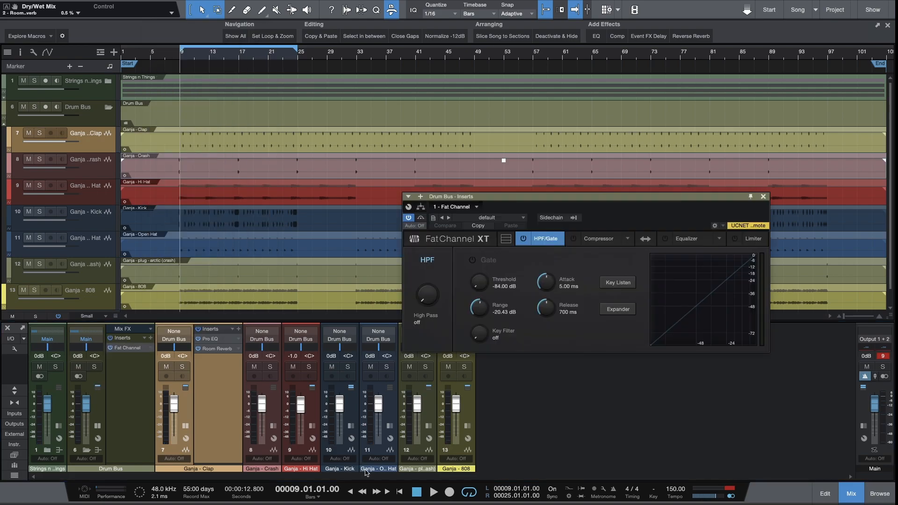
- Try the Brit Comp model in the Drum Bus Fat Channel compressor, settling on Comp 160
click(629, 241)
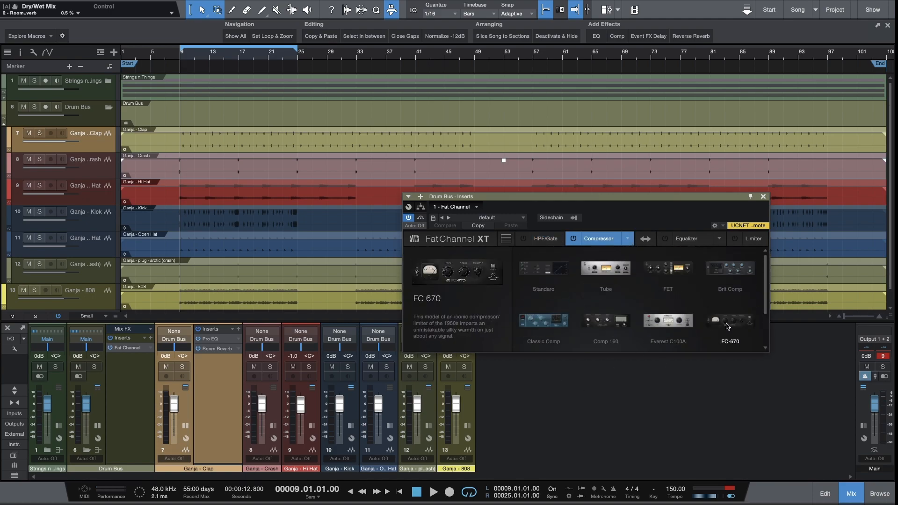
click(728, 281)
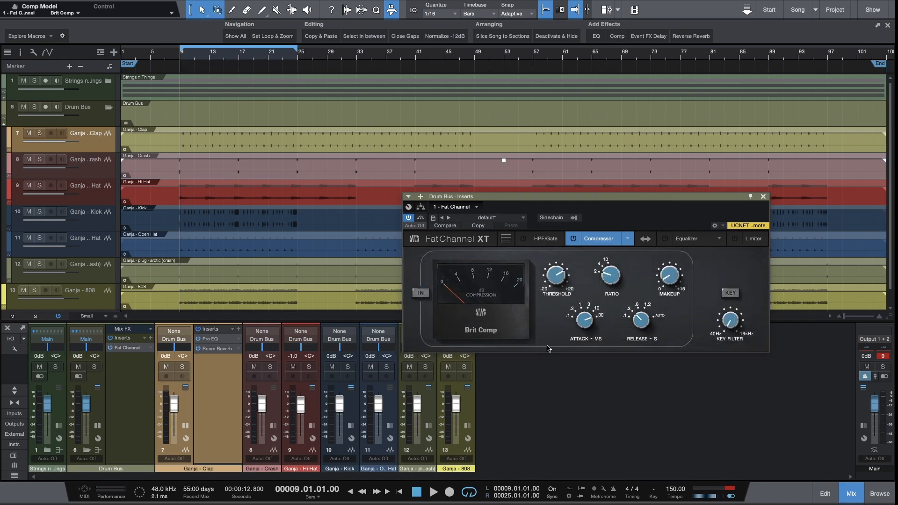
click(627, 238)
click(592, 316)
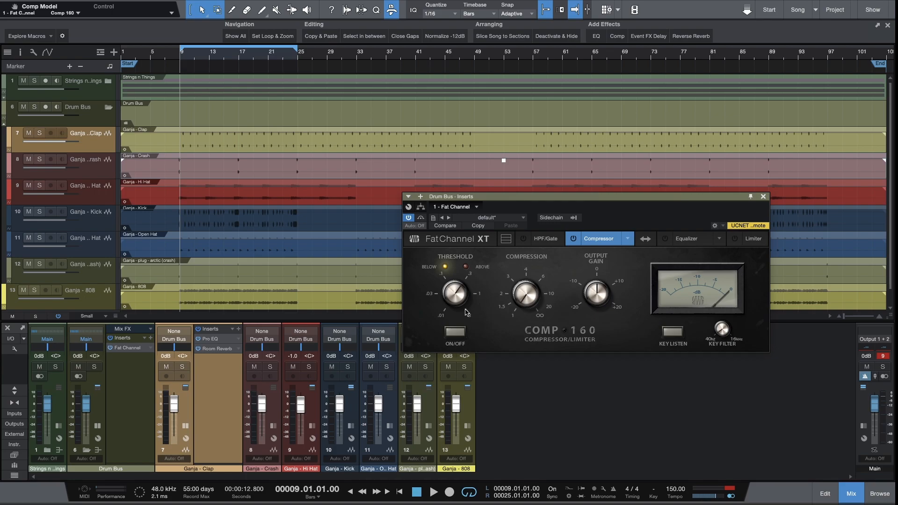
- Enable the Comp 160, setting its compression to about 2.1:1 and its threshold to about 0.83 during playback
key(space)
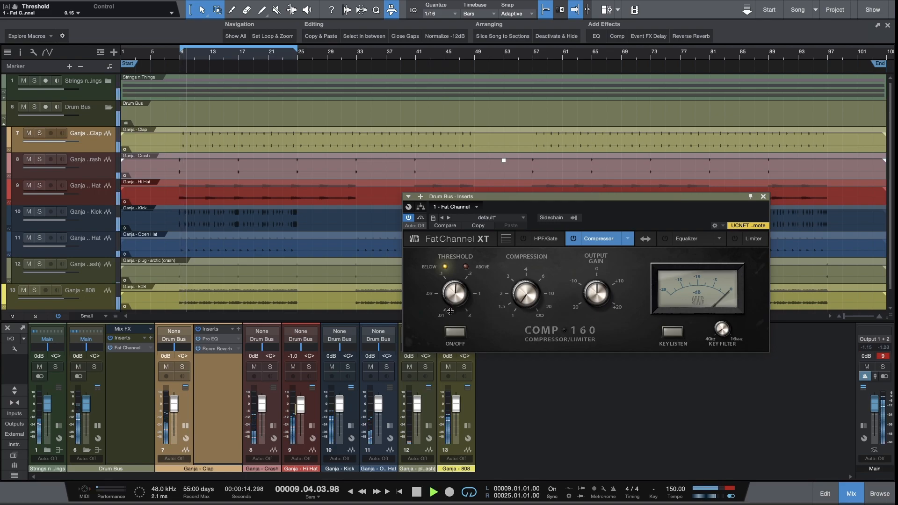
key(space)
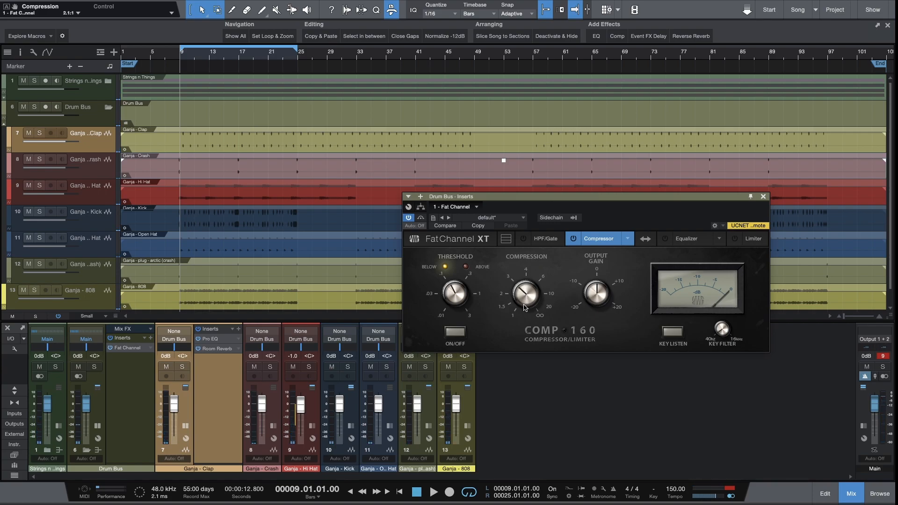
click(578, 241)
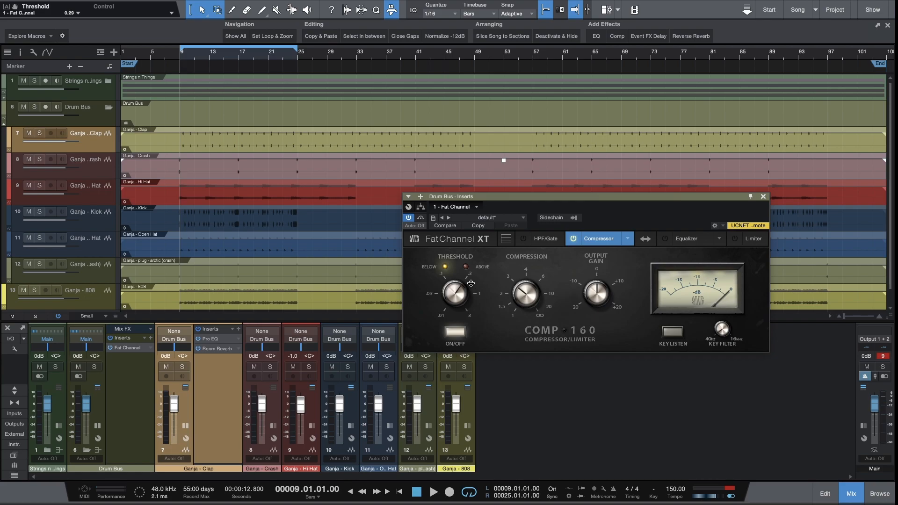
key(space)
mouse_move(459, 297)
mouse_down()
mouse_move(451, 321)
mouse_move(448, 307)
mouse_up()
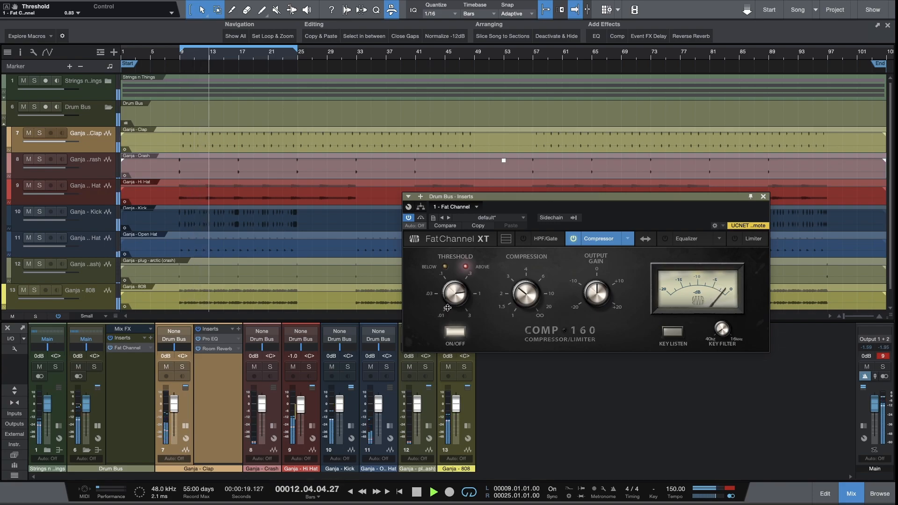
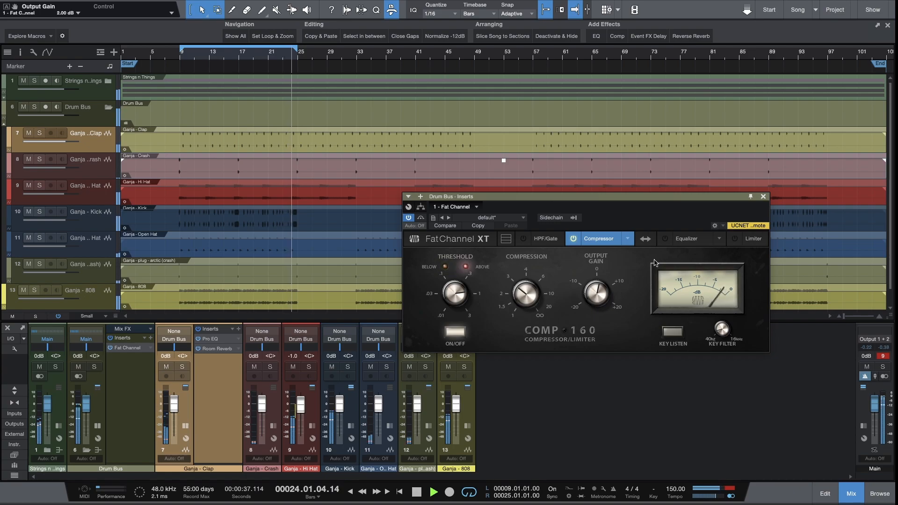
- Set the Comp 160 output gain to -3.80 dB after trying the EQ-first order, and lower the 808 volume to -5.3 dB
click(645, 240)
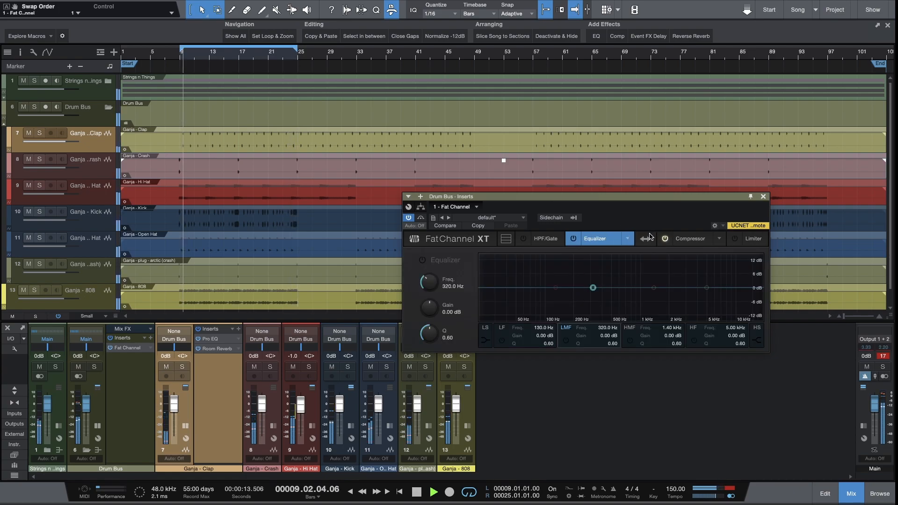
click(648, 239)
key(space)
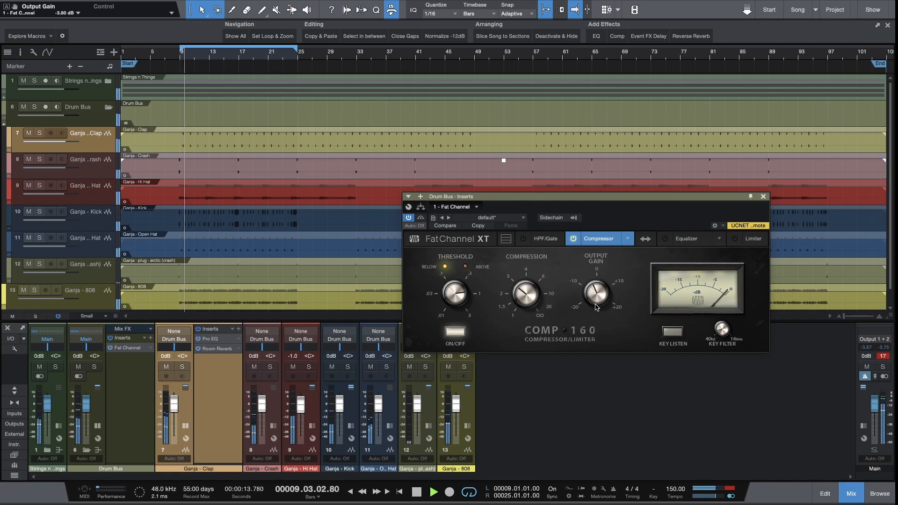
drag(460, 406, 459, 412)
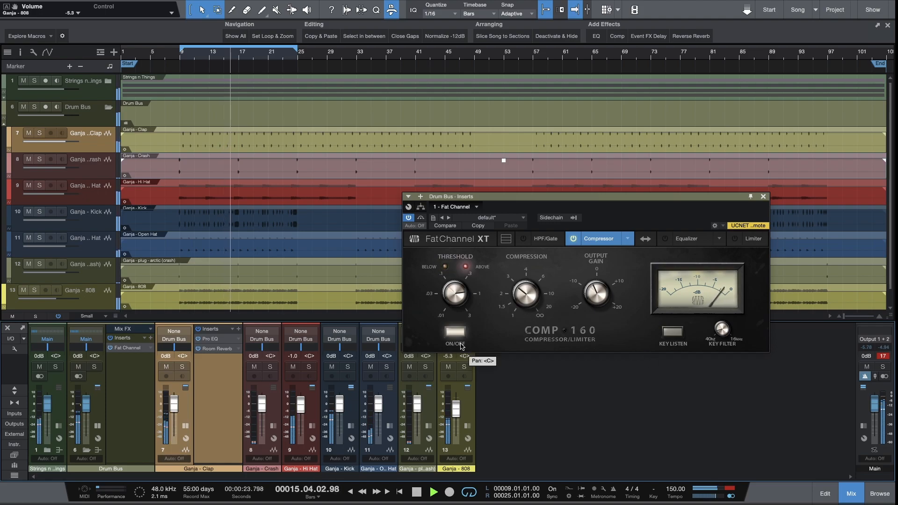
- Expand the main output channel, clear its clip indicator with the plug-in closed, and lower the 808 volume to -6.8 dB
click(883, 365)
click(883, 366)
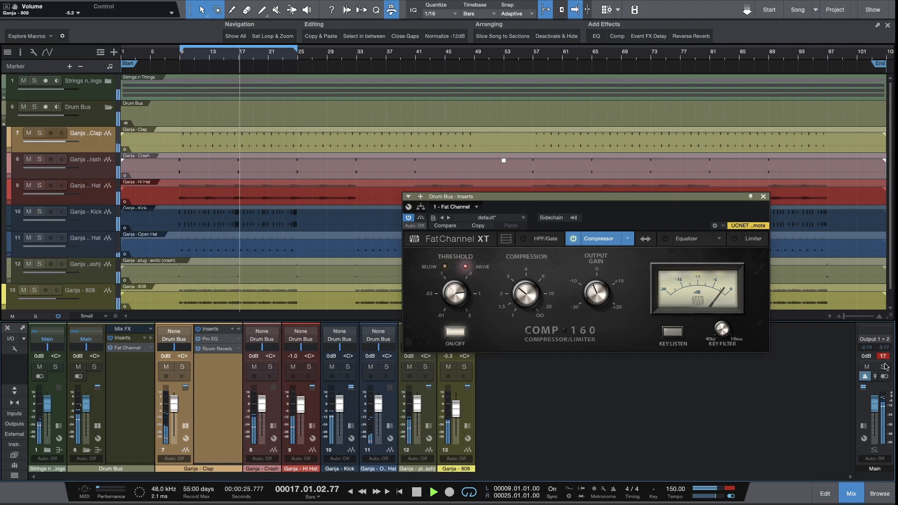
double_click(885, 360)
key(Escape)
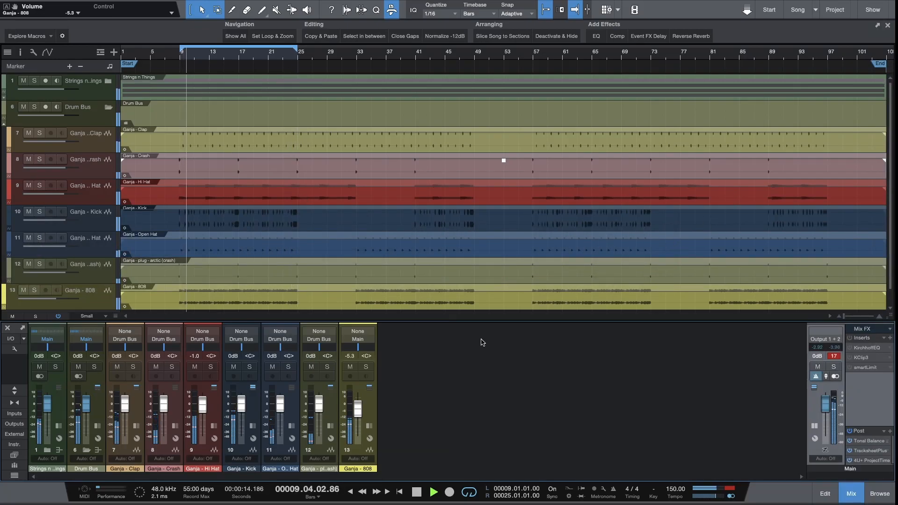
click(837, 356)
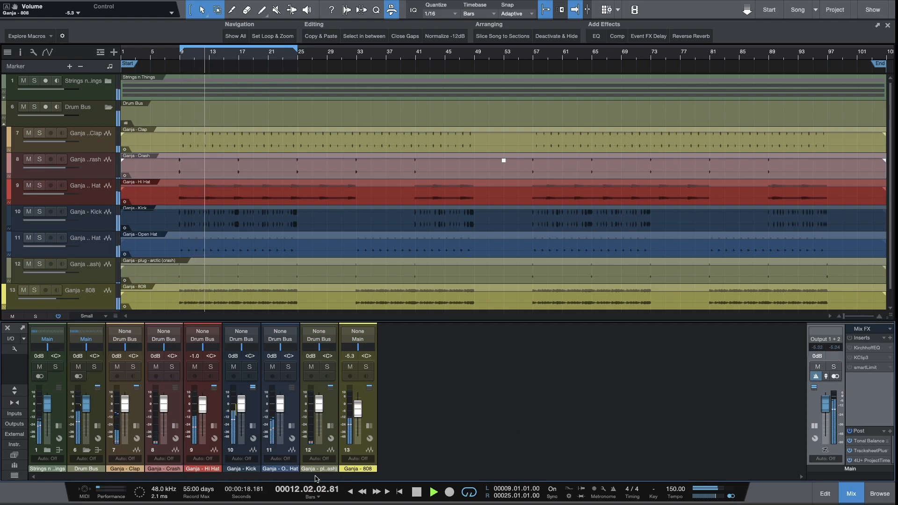
drag(358, 409, 361, 415)
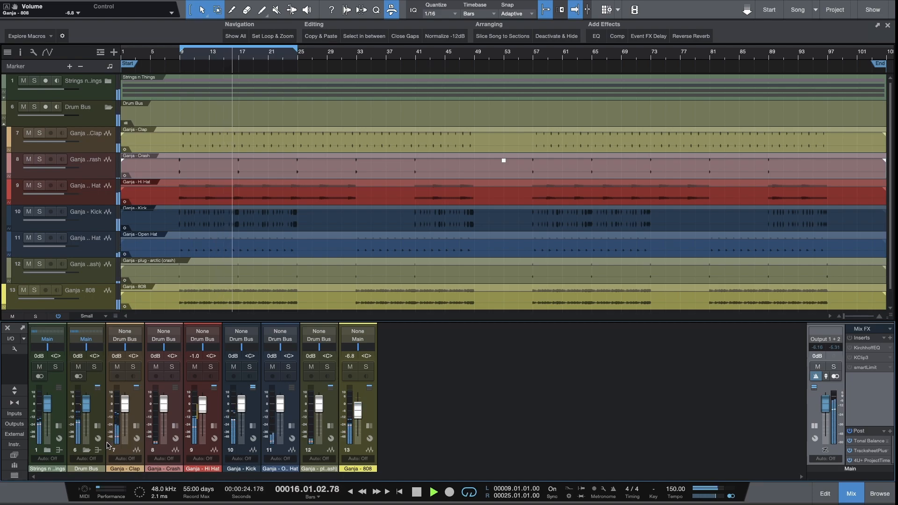
- Collapse the Drum Bus folder and reopen the bus's Fat Channel insert
click(87, 450)
key(space)
click(97, 426)
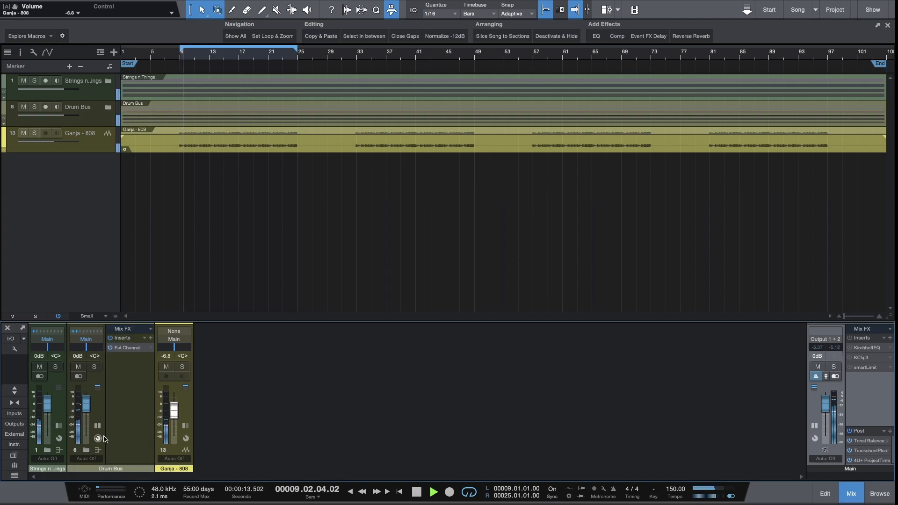
click(140, 348)
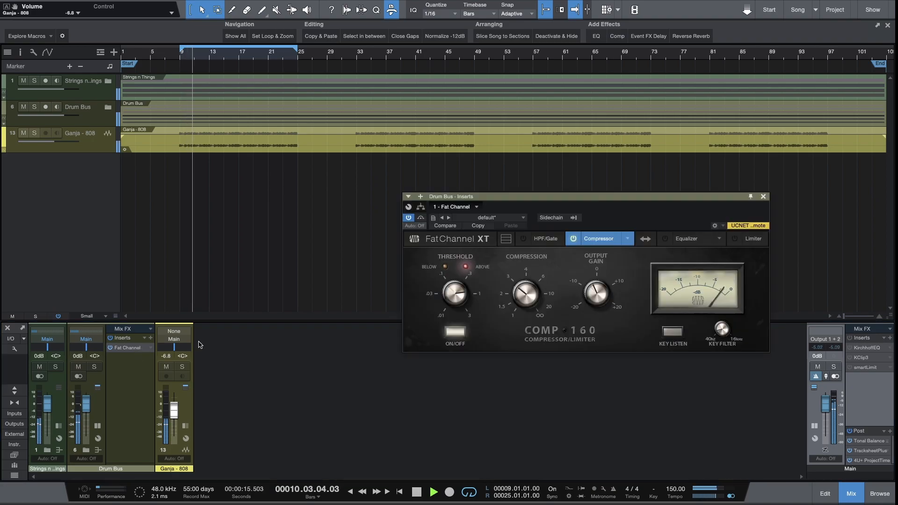
key(space)
- Move the Fat Channel equalizer ahead of the compressor, and enable it with the Baxandall EQ model
click(650, 240)
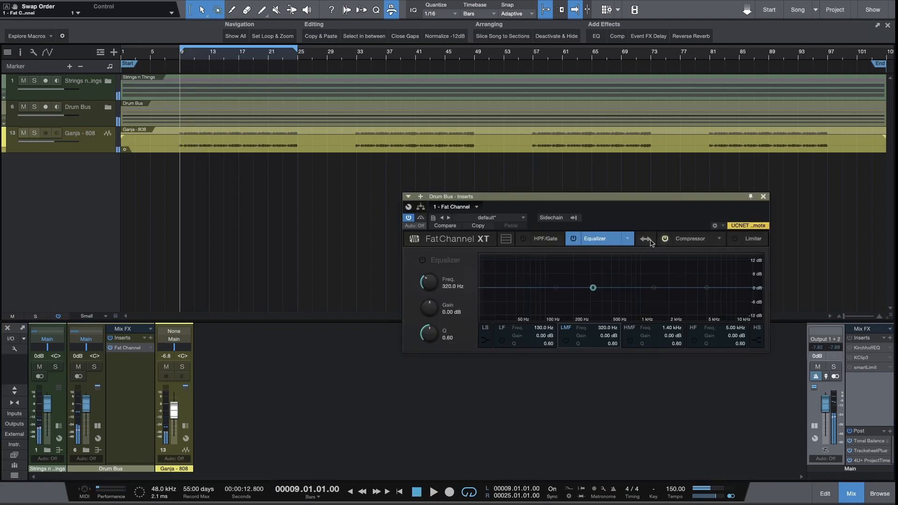
click(575, 240)
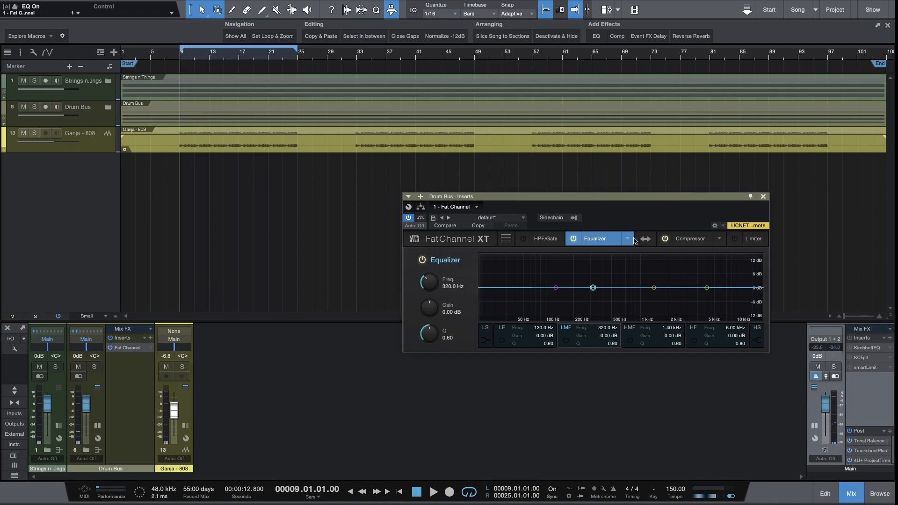
click(627, 238)
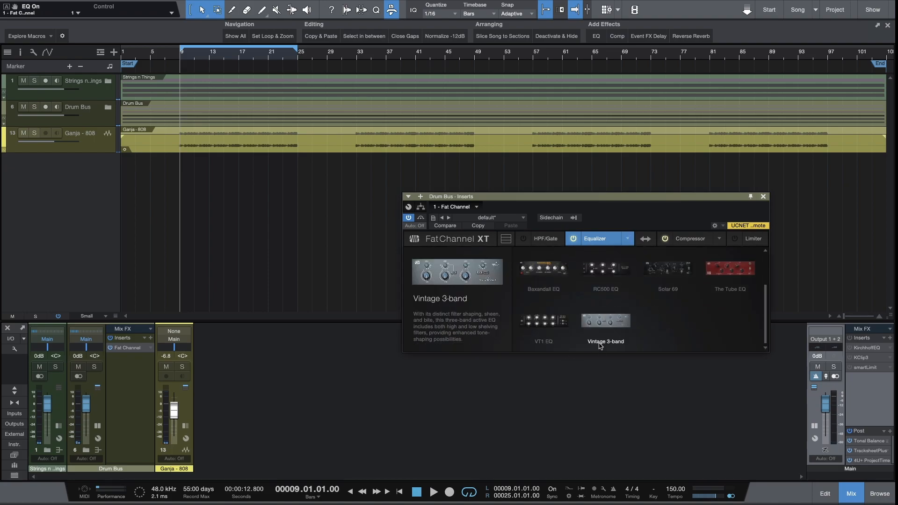
scroll(568, 346, up, 2)
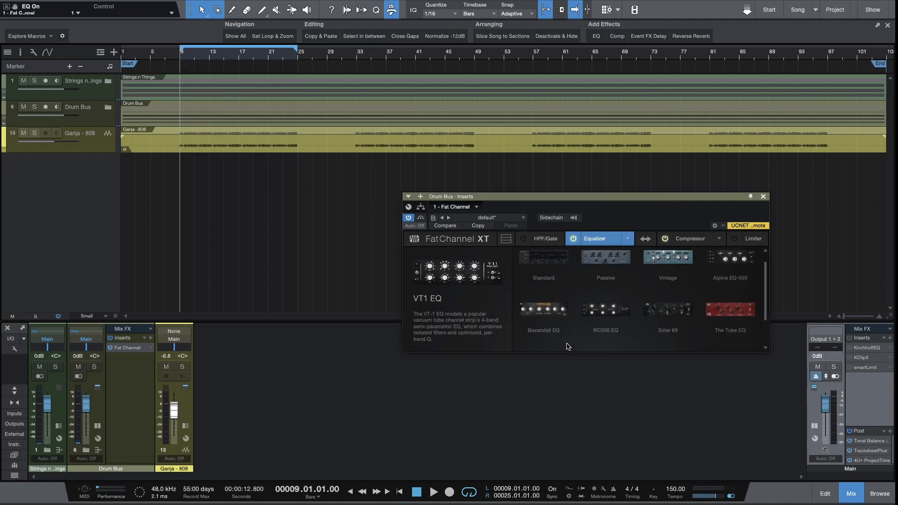
click(542, 327)
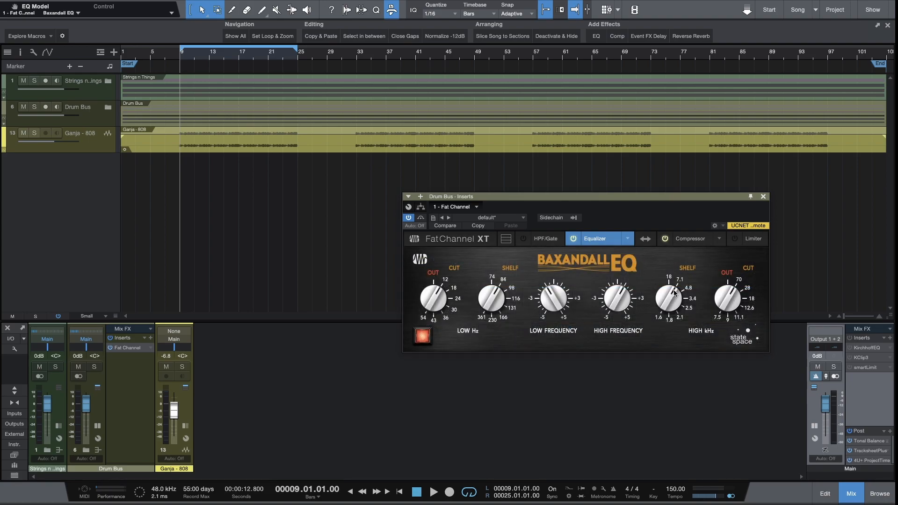
- Set the Baxandall EQ's high cut, its low-frequency gain to 1.0 dB and its low cut to 24 Hz, and audition briefly
drag(743, 298, 737, 280)
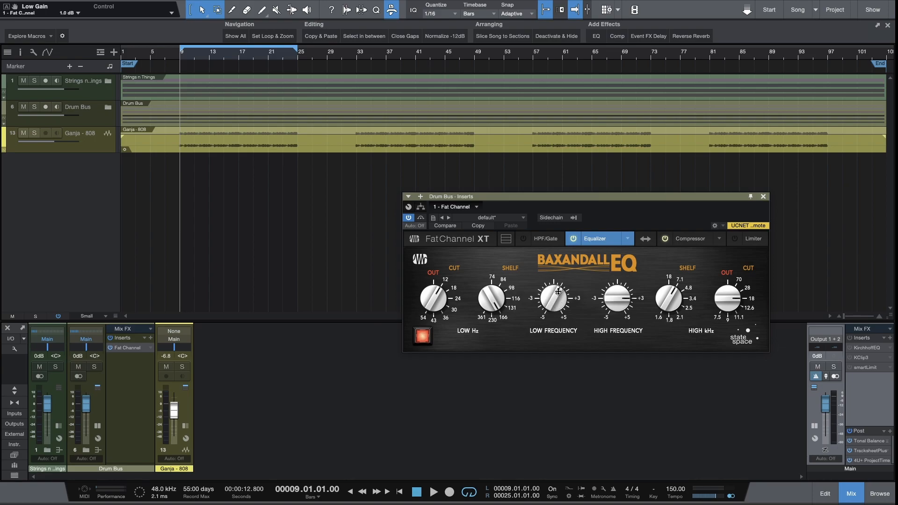
drag(576, 245, 564, 283)
key(space)
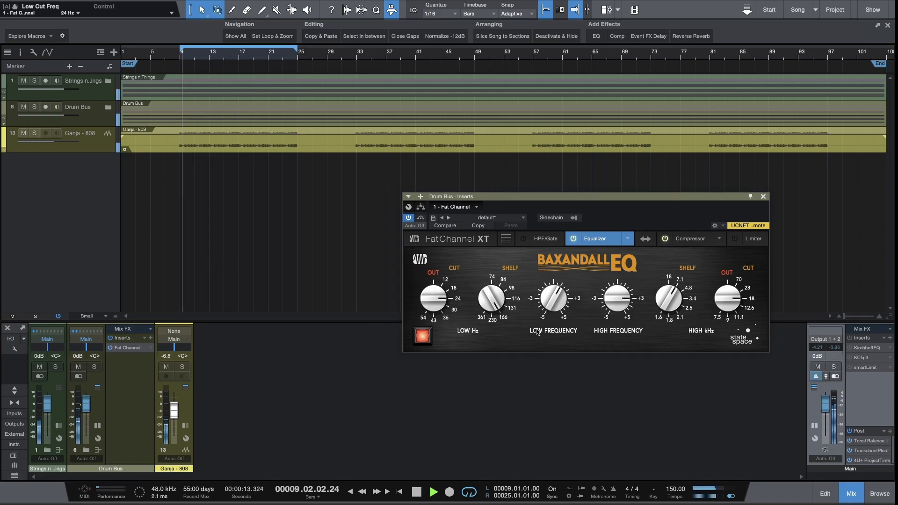
key(space)
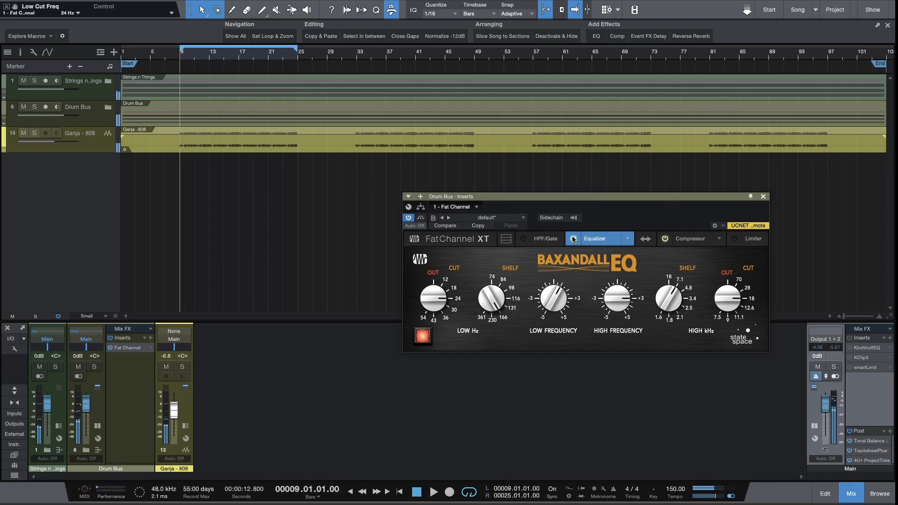
- Compare the mix with the Drum Bus equalizer bypassed and enabled during playback
click(574, 239)
key(space)
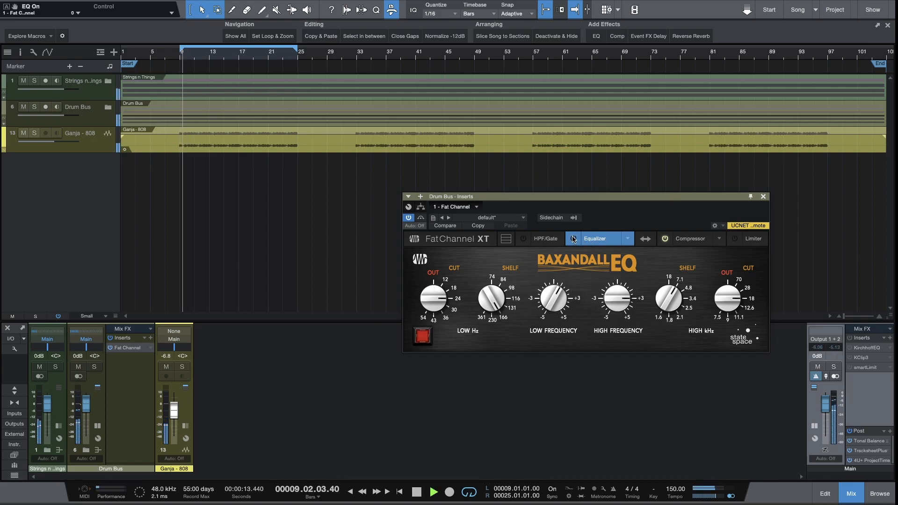
click(573, 240)
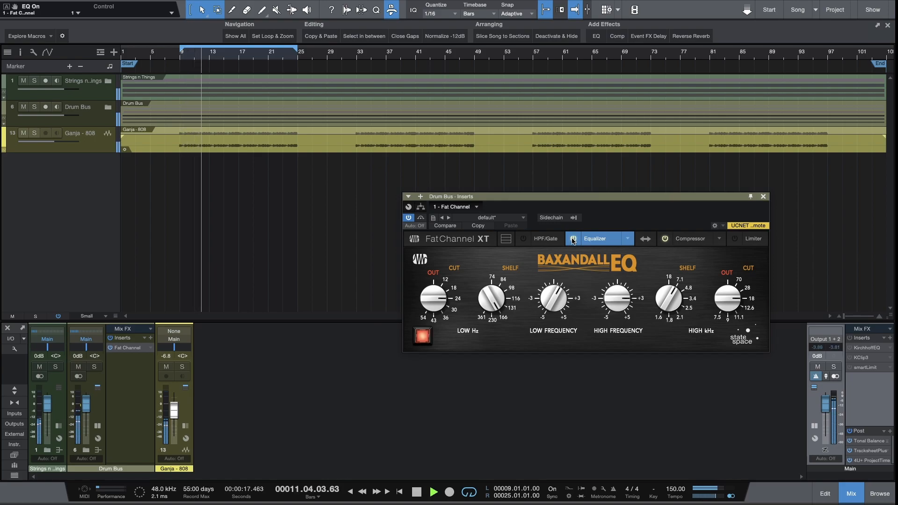
- Check the Drum Bus compressor during playback, save the song, and play the mix again
click(689, 240)
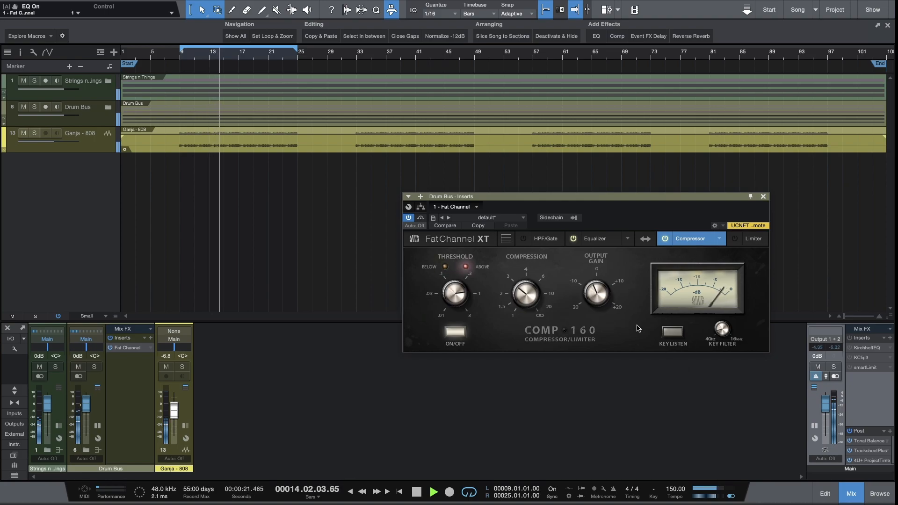
key(space)
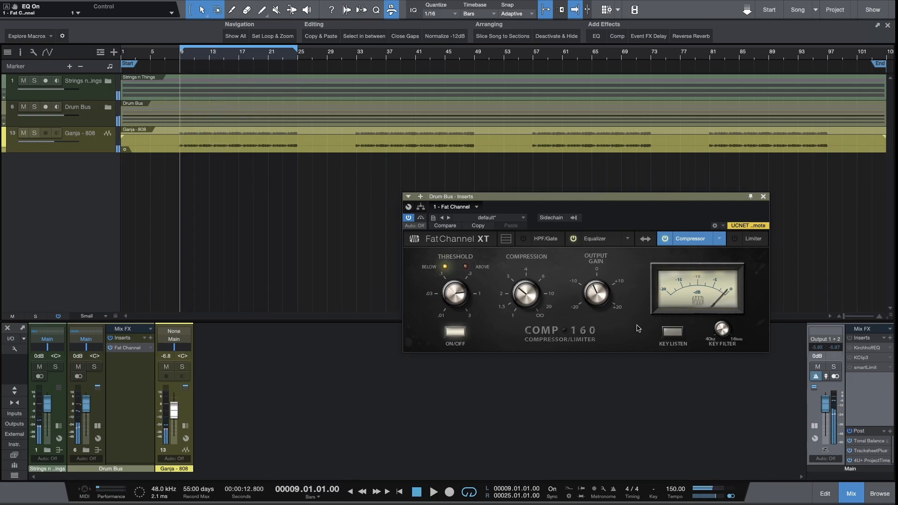
key(ctrl+s)
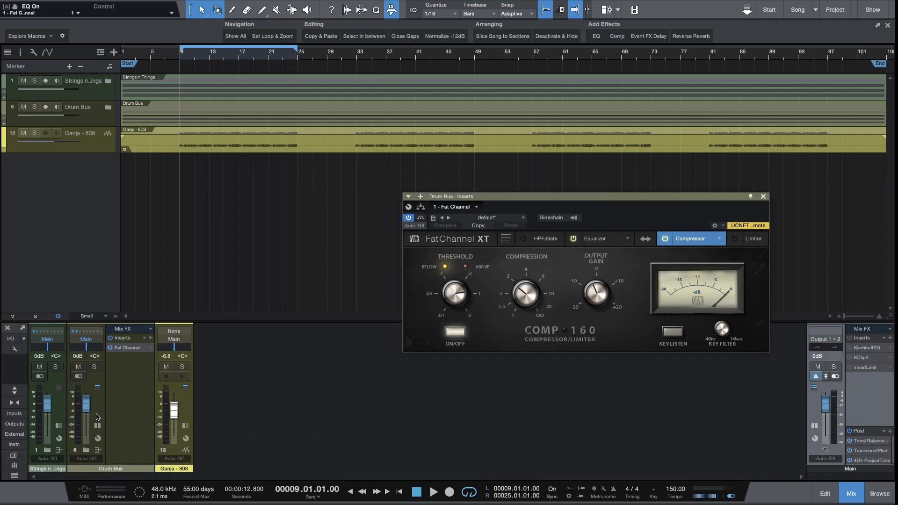
key(space)
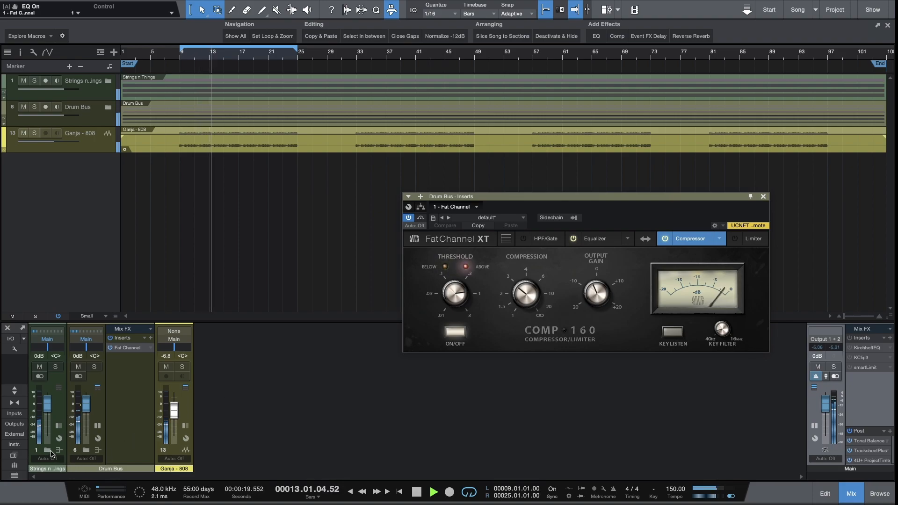
- Expand the Strings n Things folder and audition its tracks in solo, ending with the solo off and playback stopped
click(48, 450)
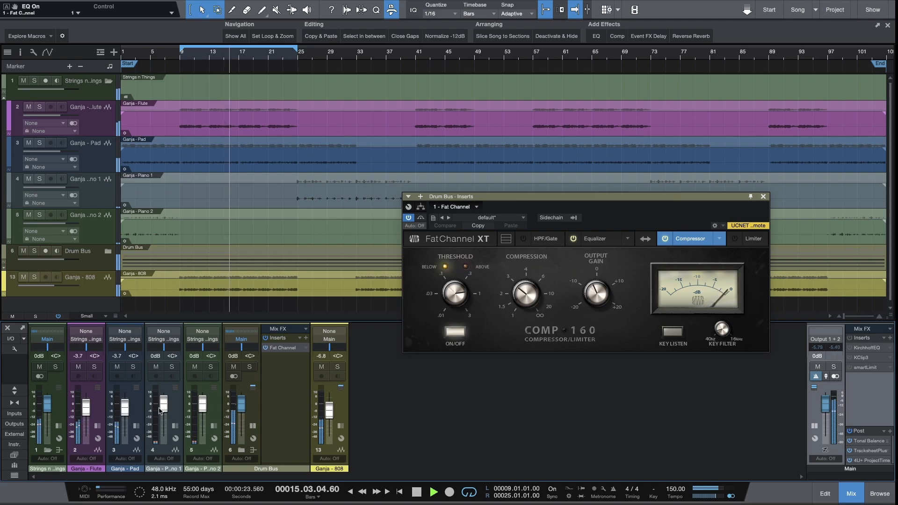
click(134, 367)
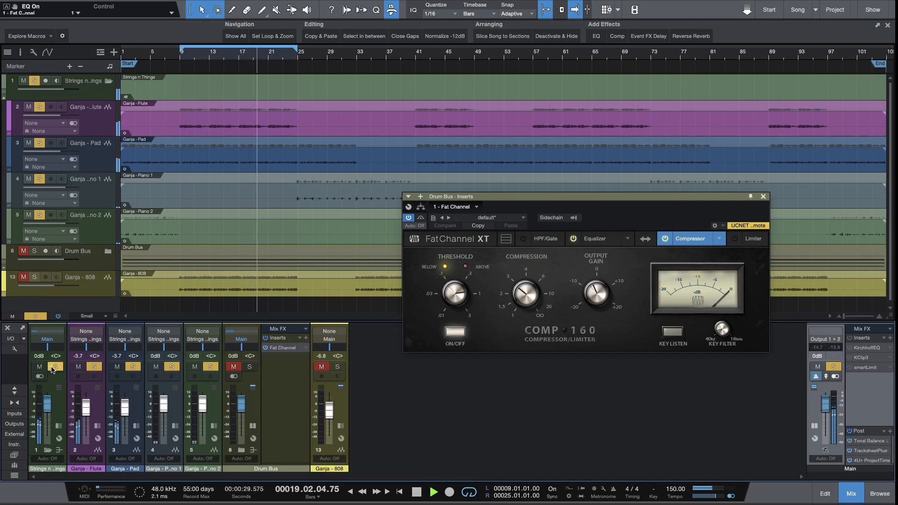
key(space)
click(52, 369)
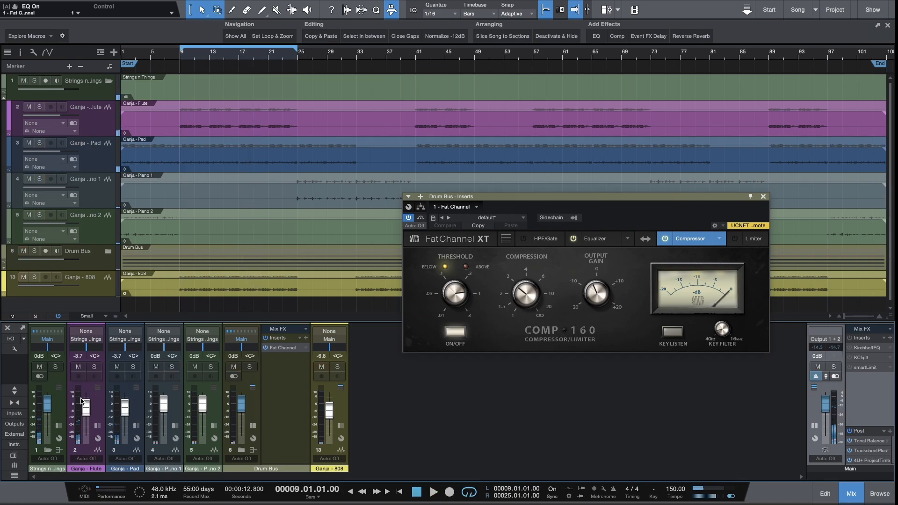
- Audition the Ganja - Flute channel in solo, then solo the Ganja - Pad channel instead during playback
click(94, 410)
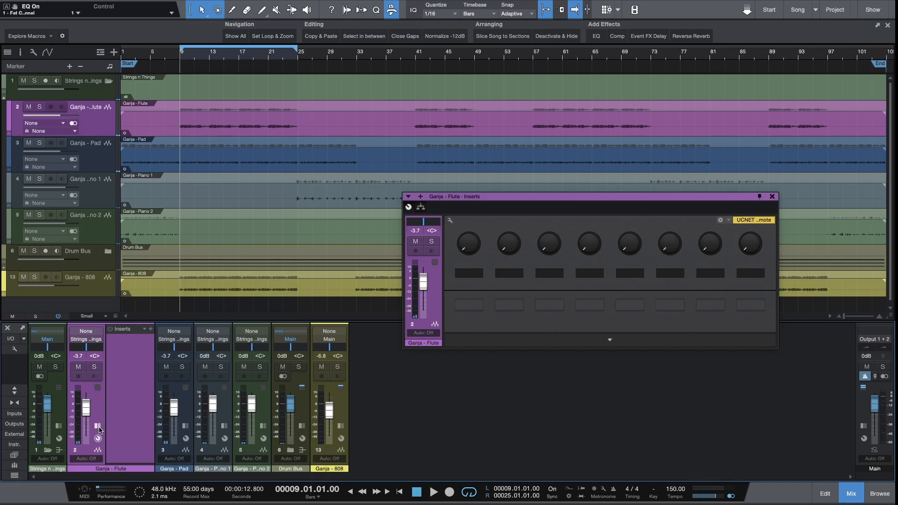
click(98, 426)
click(93, 366)
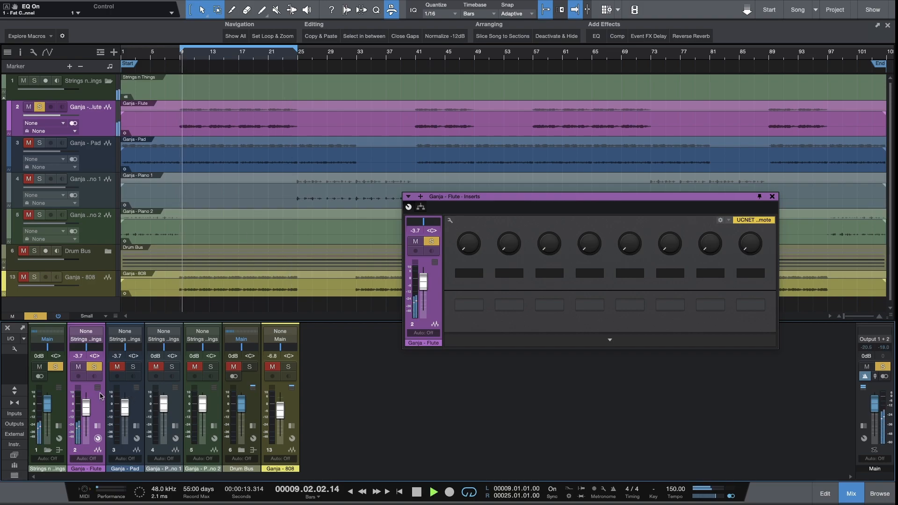
click(94, 367)
click(133, 367)
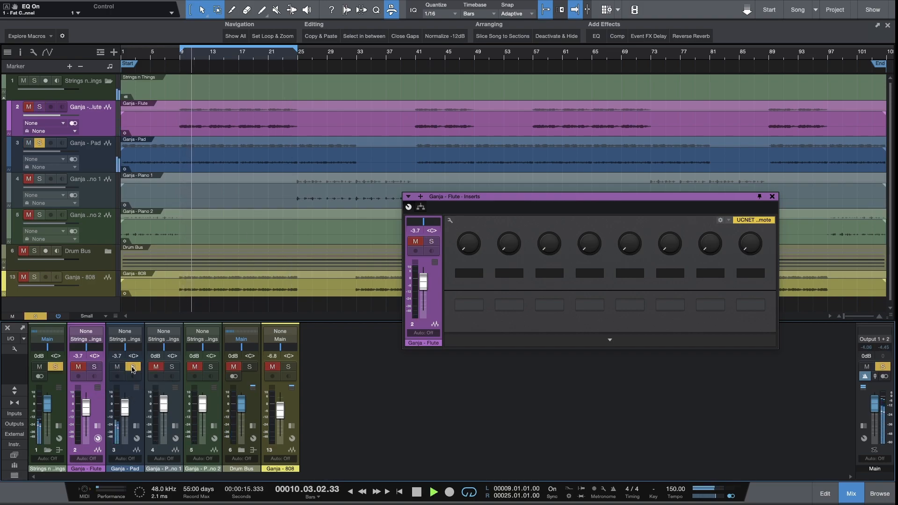
- Show the Ganja - Pad channel's inserts and add a Pro EQ to it
click(136, 425)
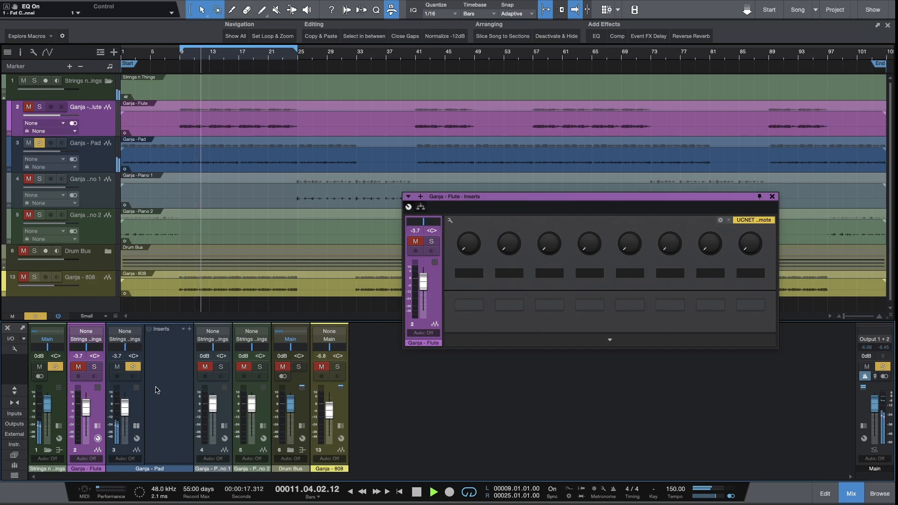
click(157, 389)
key(space)
click(189, 330)
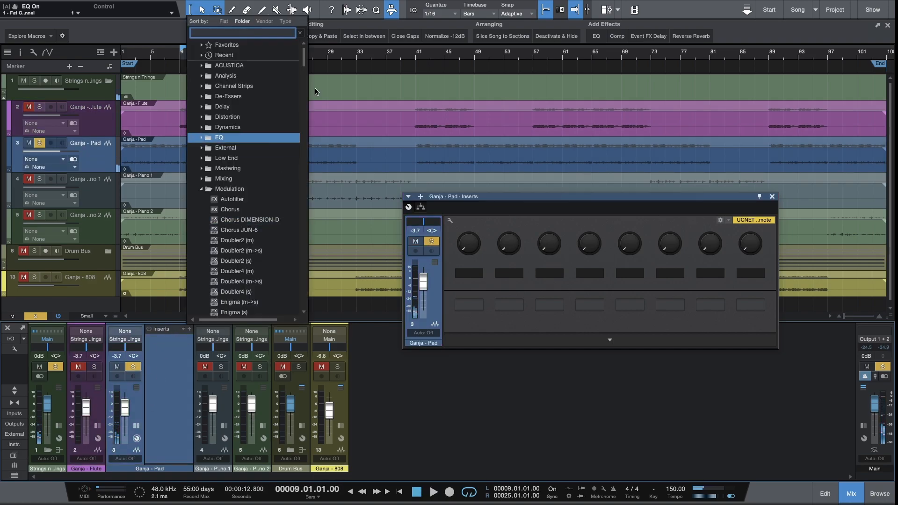
text(eq)
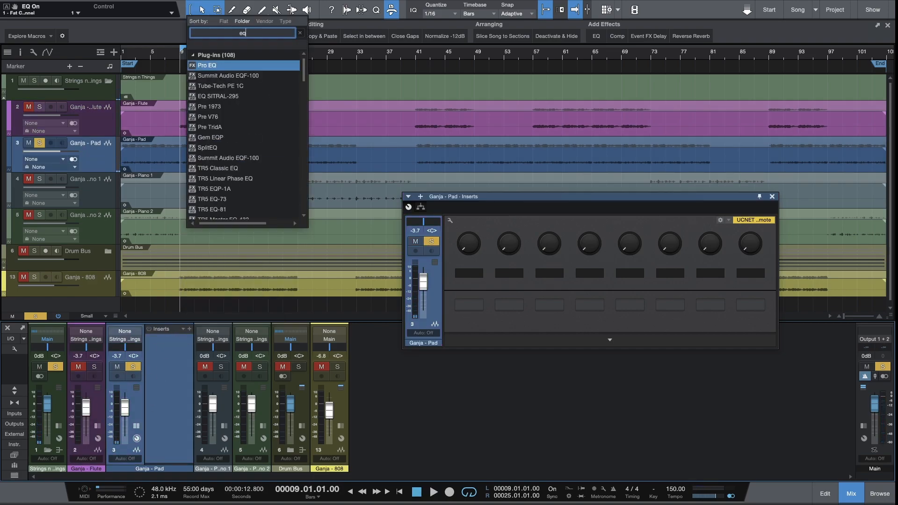
key(Return)
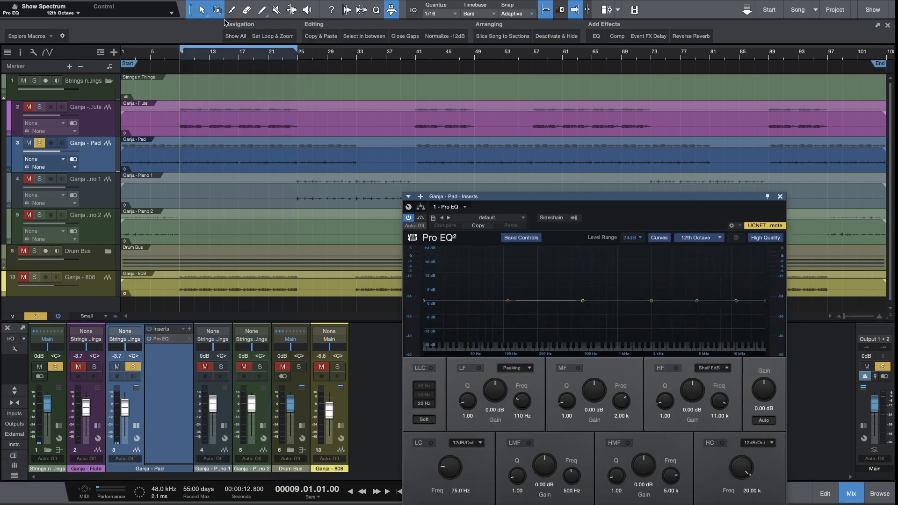
- Audition the soloed pad from the song start and enable the Pro EQ's low cut at 48dB/Oct and 102 Hz
key(Home)
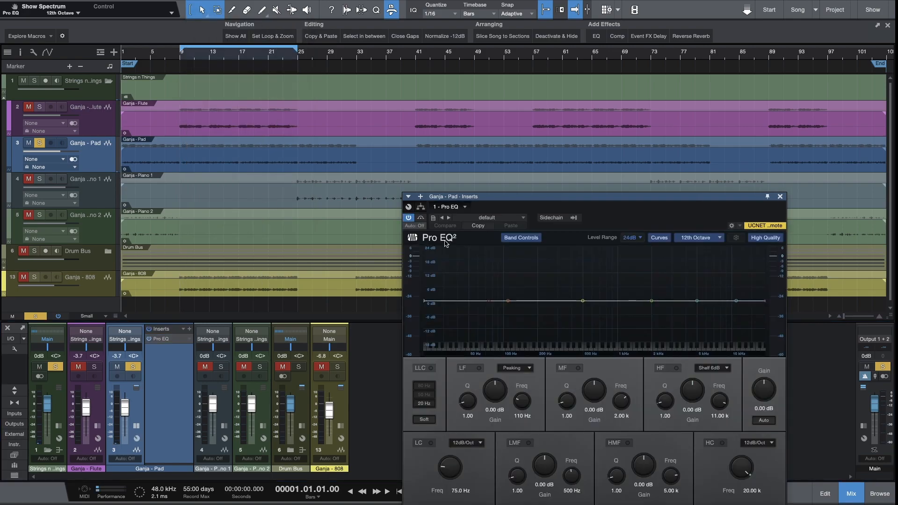
key(space)
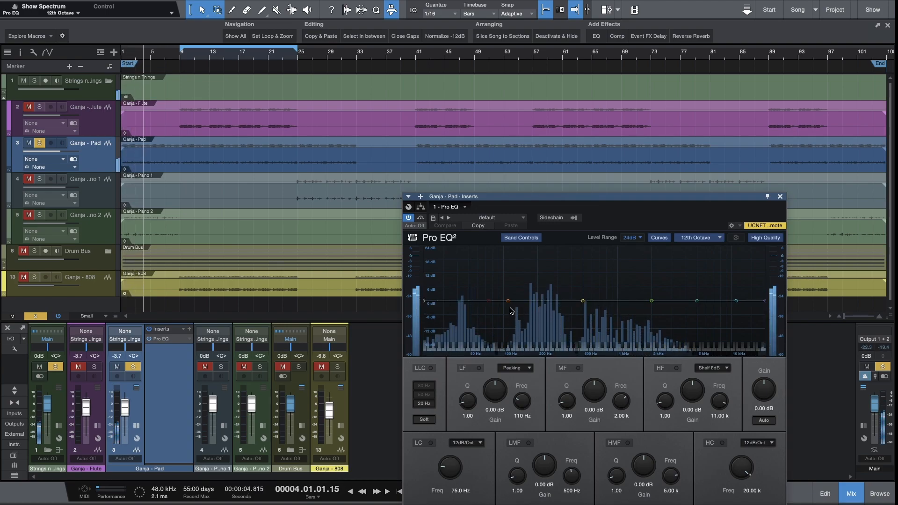
click(432, 444)
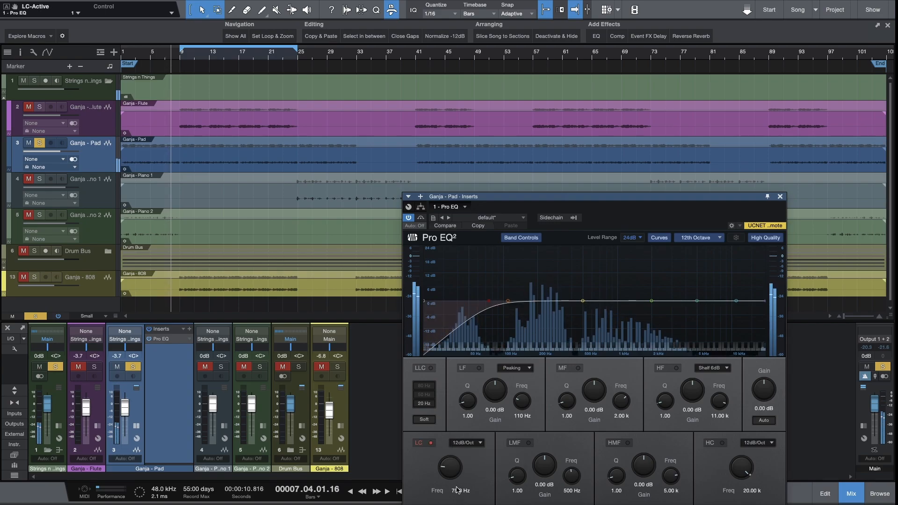
click(470, 449)
click(465, 486)
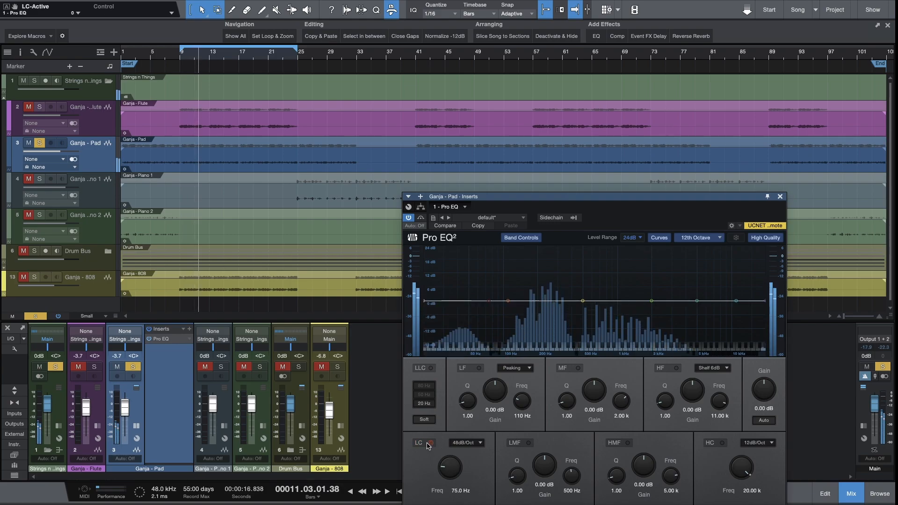
key(space)
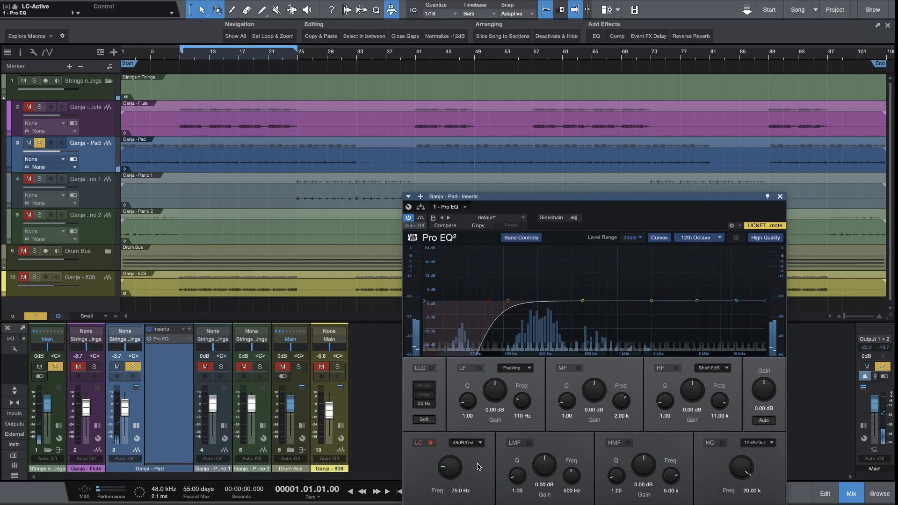
drag(461, 464, 447, 473)
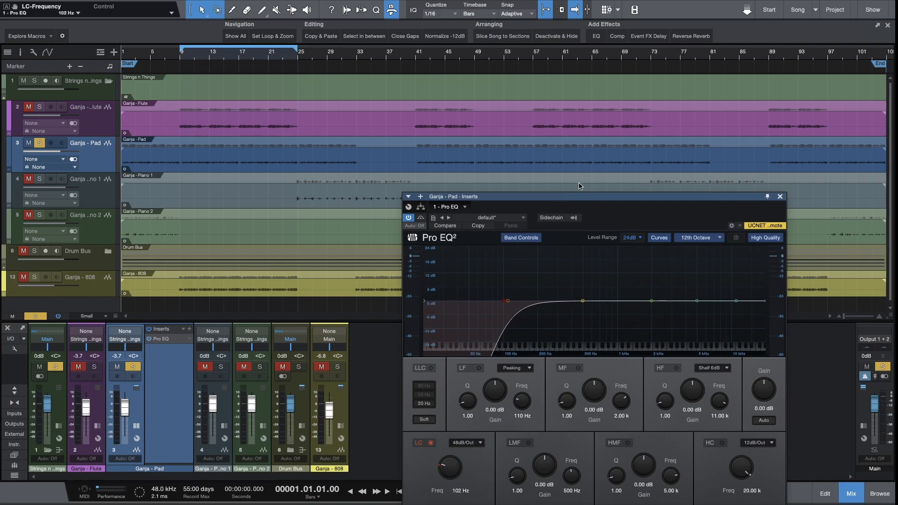
- Show the automation lane for the pad Pro EQ's LC-Active parameter and switch the low cut off
drag(563, 197, 549, 81)
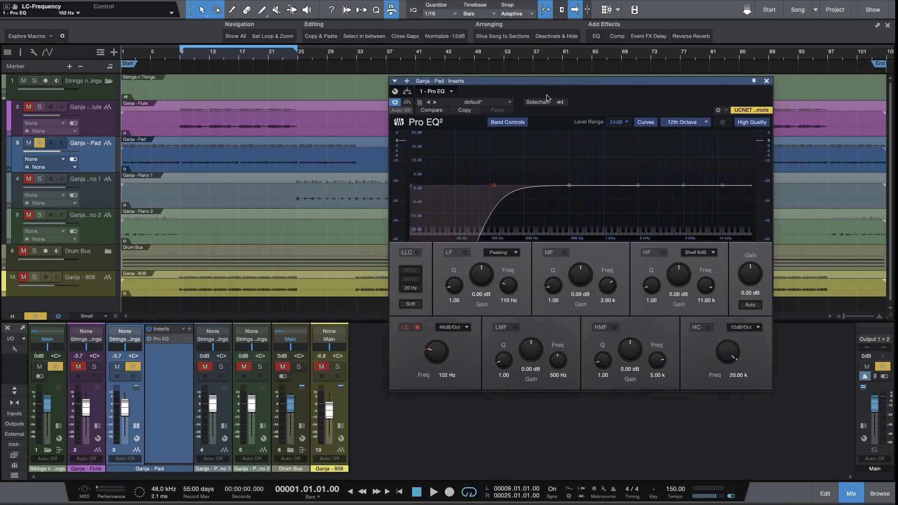
click(417, 327)
click(417, 327)
right_click(417, 328)
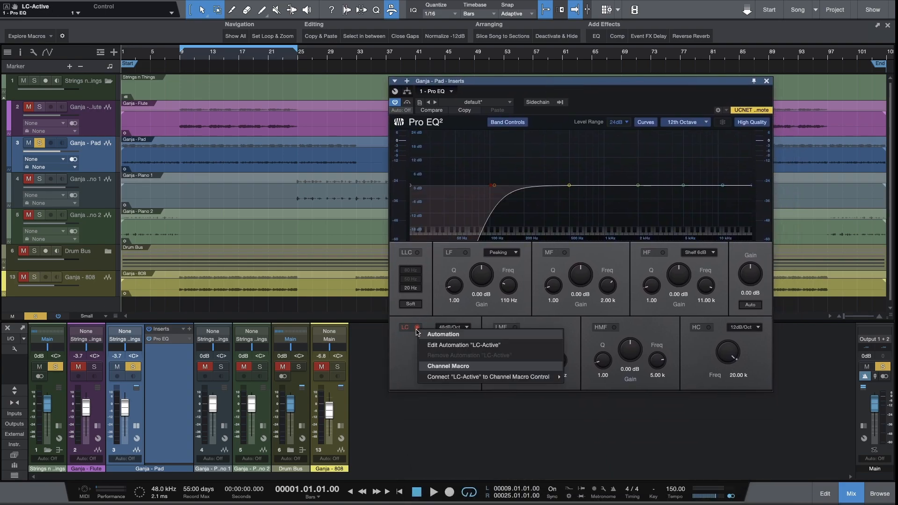
click(431, 345)
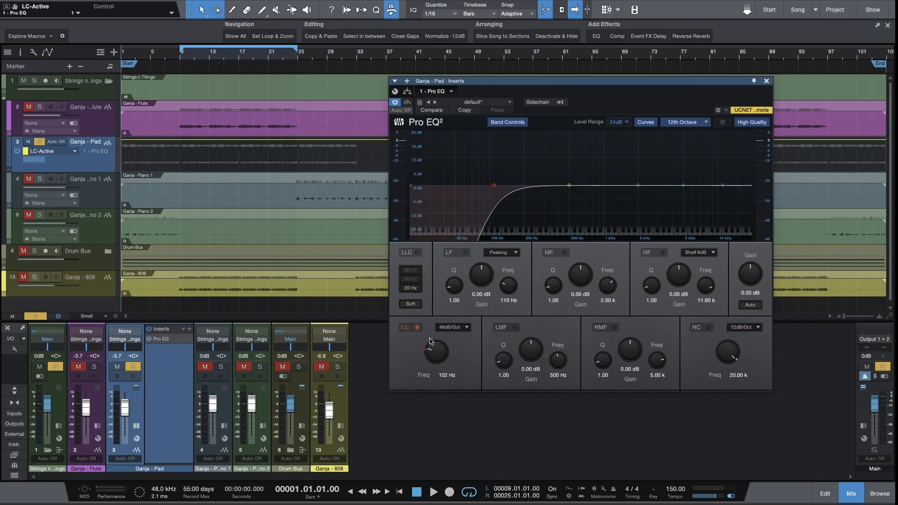
click(417, 328)
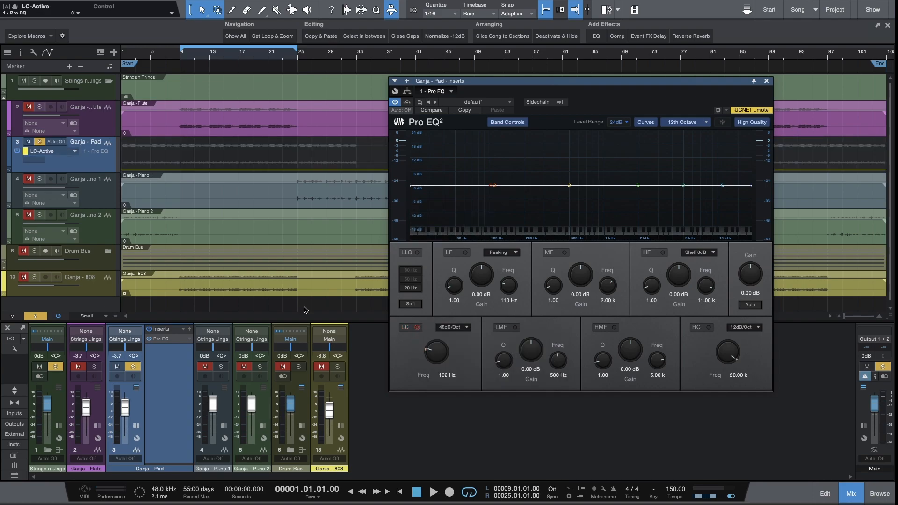
- Automate LC-Active on the pad track to switch on at bar 9, and play from the song start
click(181, 170)
drag(201, 171, 181, 139)
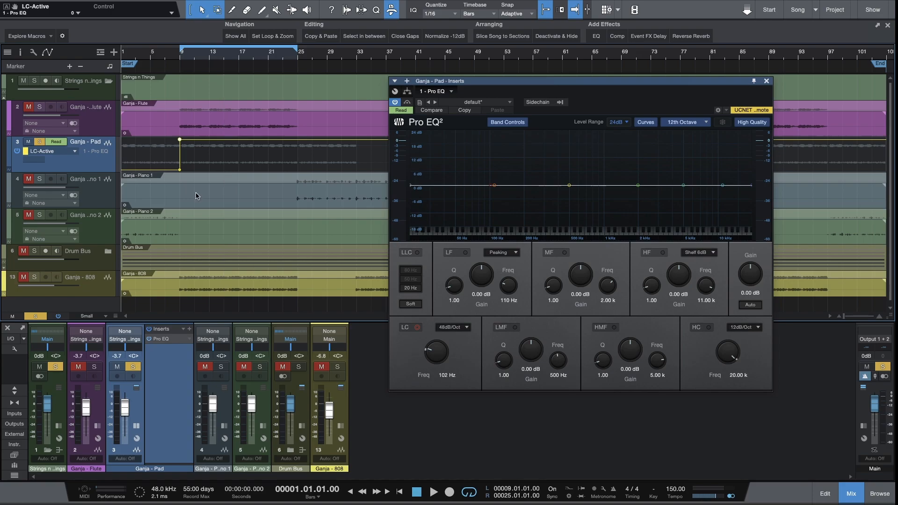
key(space)
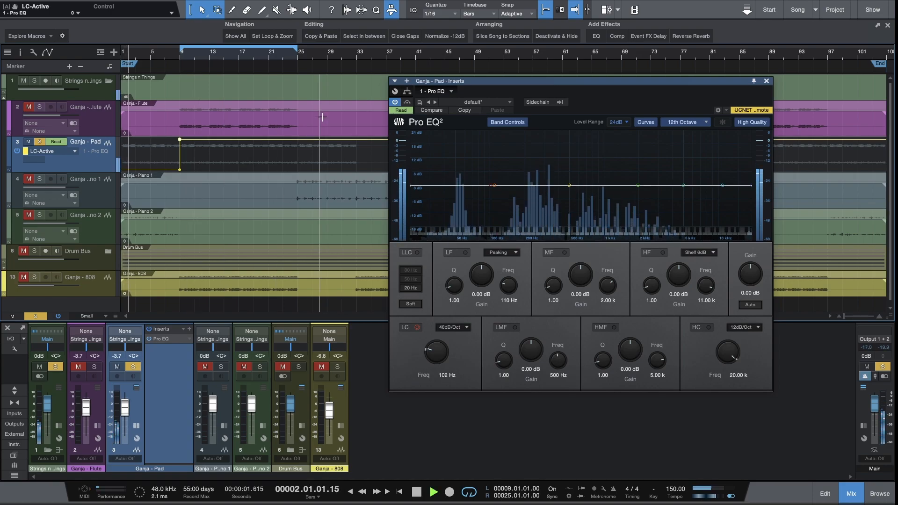
- Automate the pad's LC-Active parameter to be off between bars 25 and 33, then stop playback
click(297, 139)
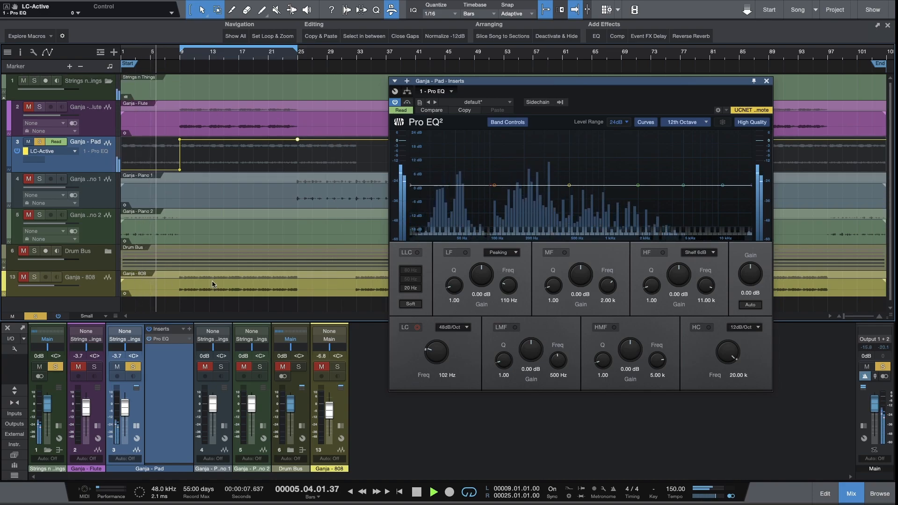
click(357, 140)
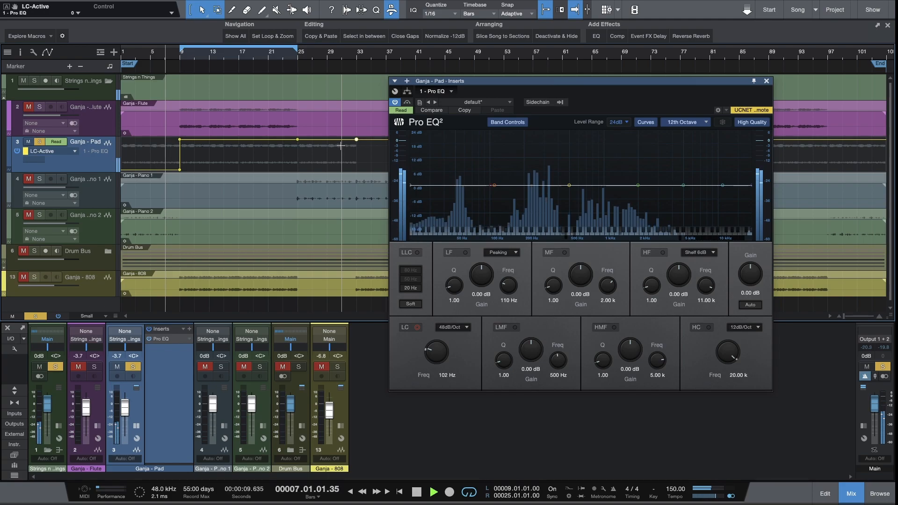
drag(341, 140, 344, 188)
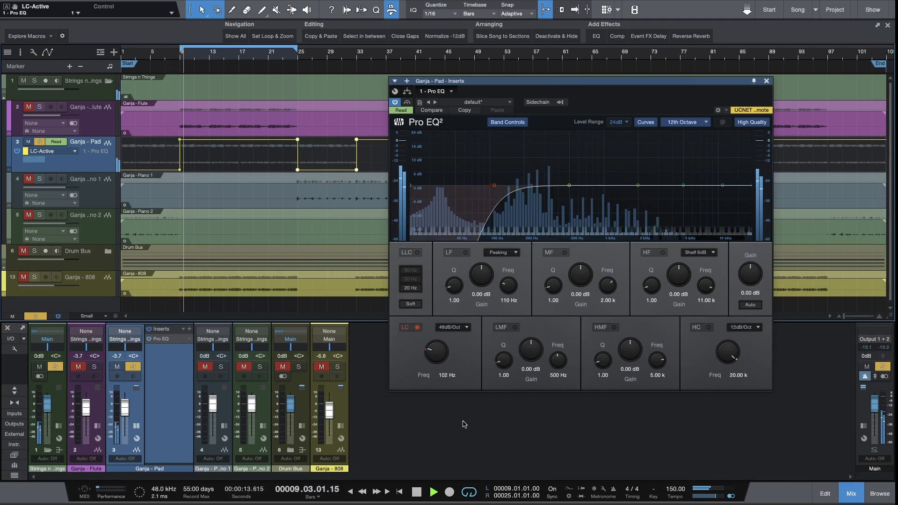
key(space)
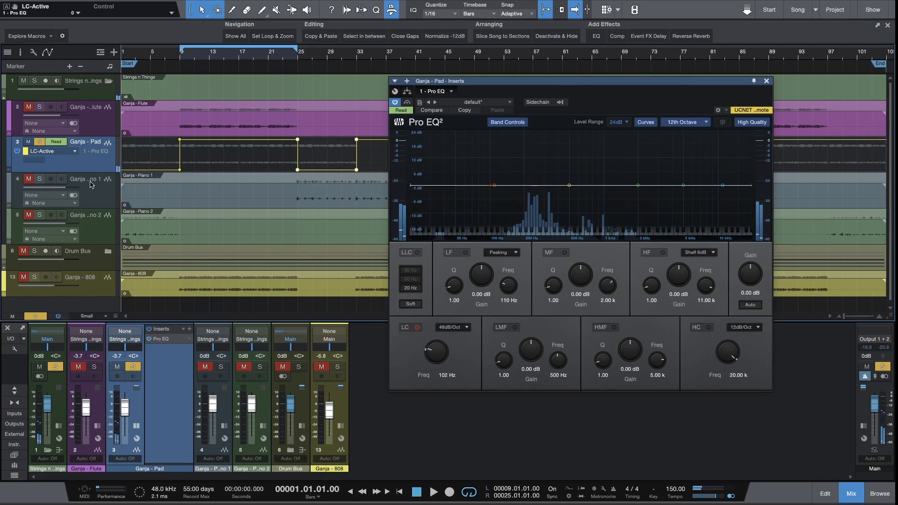
- Unsolo the pad track and play the full mix from bar 9
click(41, 143)
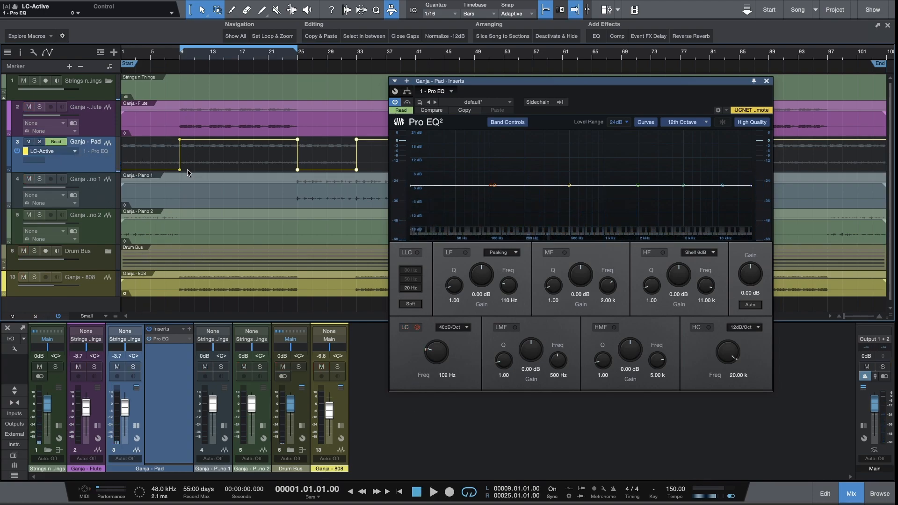
click(179, 59)
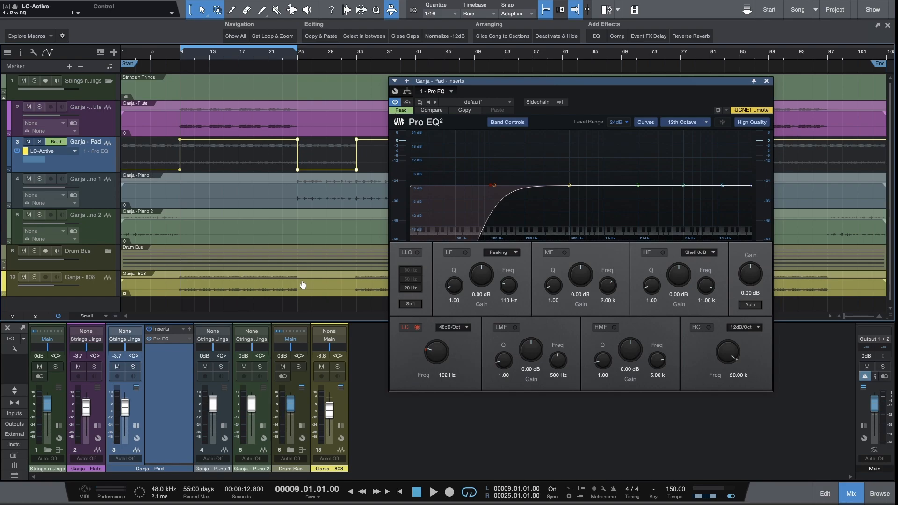
key(space)
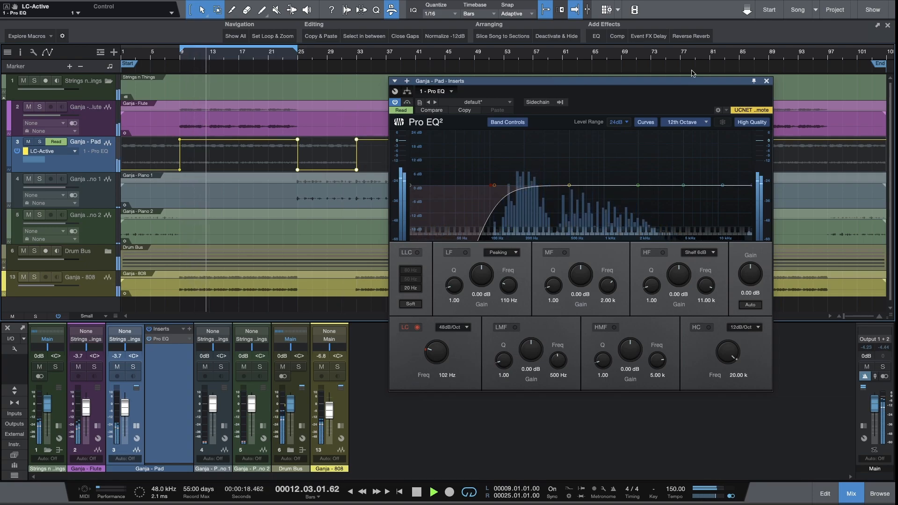
- Close the Pro EQ window and automate the pad's LC-Active off between bars 41 and 49, then stop playback
click(767, 82)
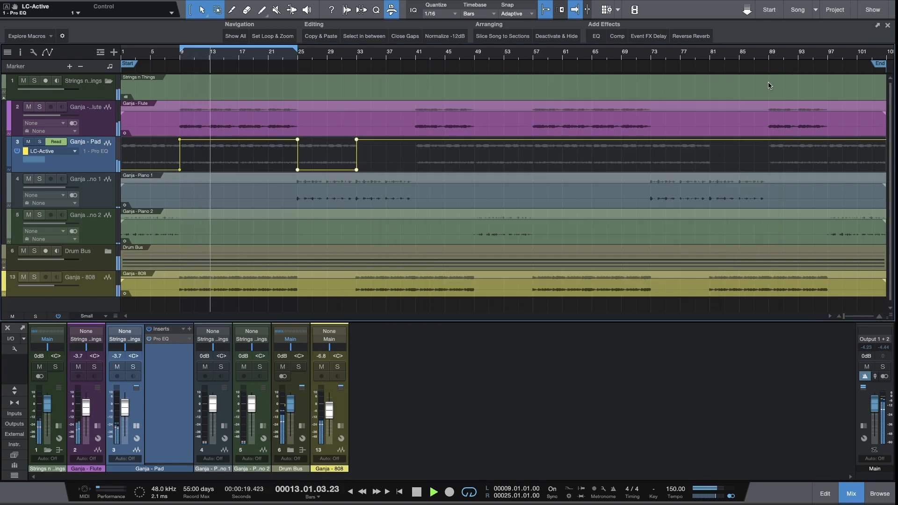
click(415, 140)
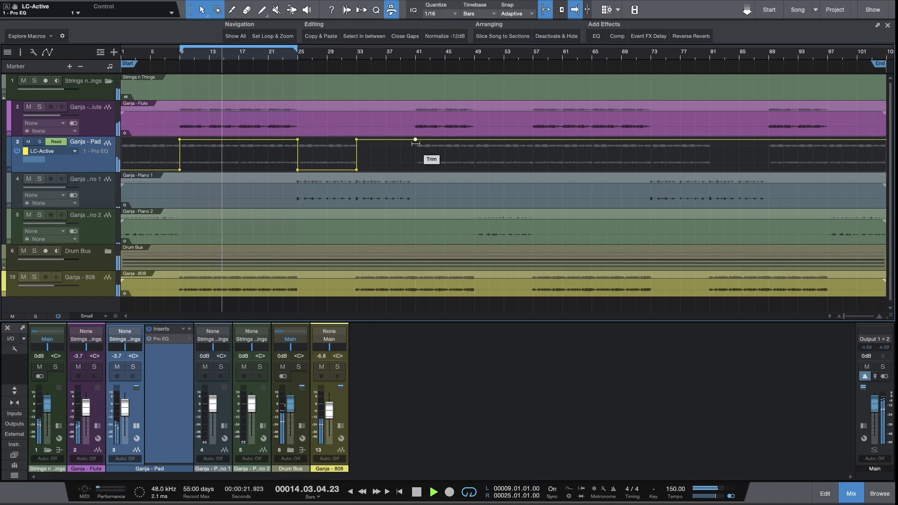
click(473, 140)
drag(467, 140, 504, 187)
key(space)
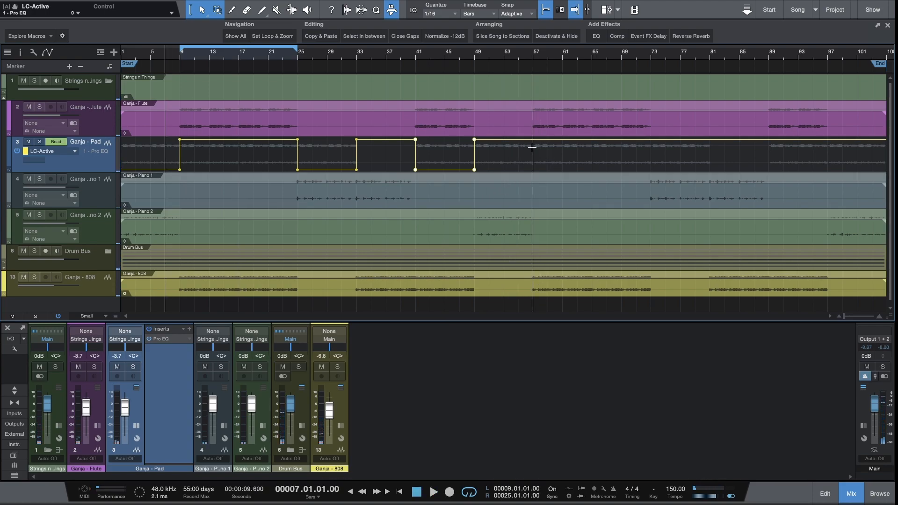
- Automate the pad's LC-Active parameter to be off between bars 57 and 73
click(533, 140)
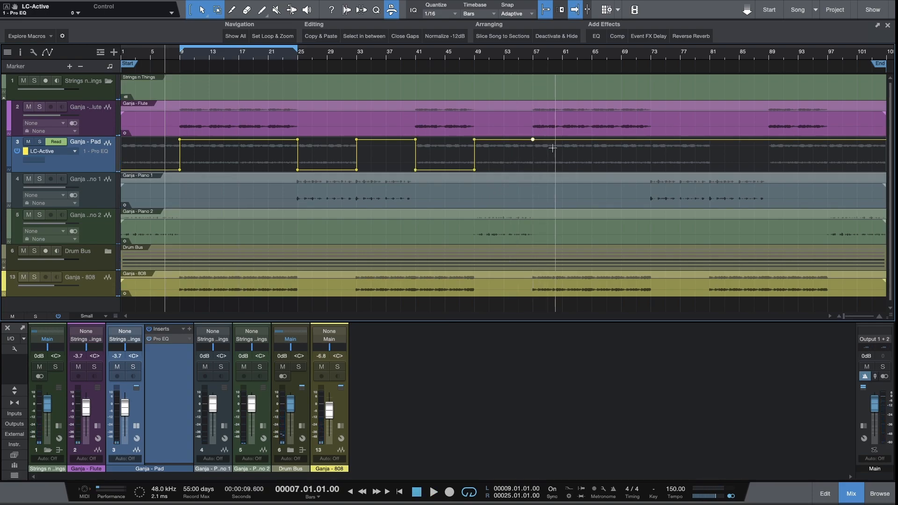
click(651, 141)
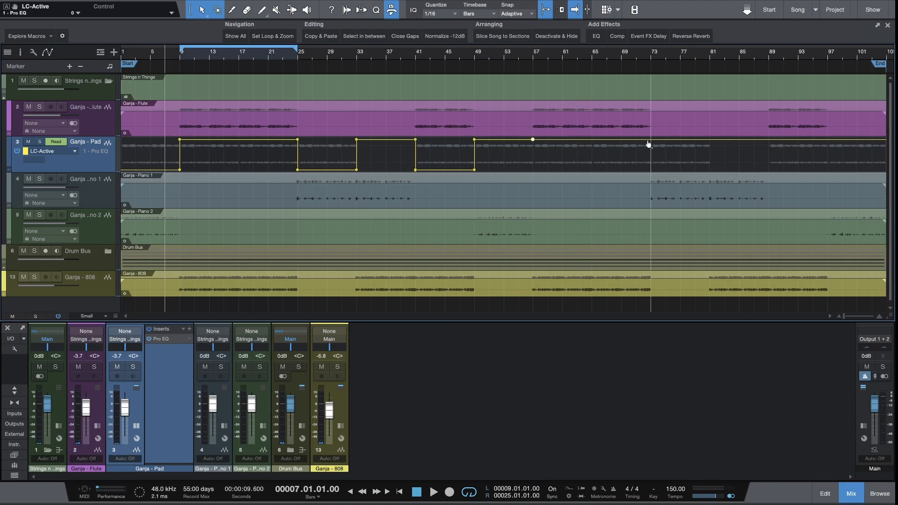
drag(638, 143, 624, 196)
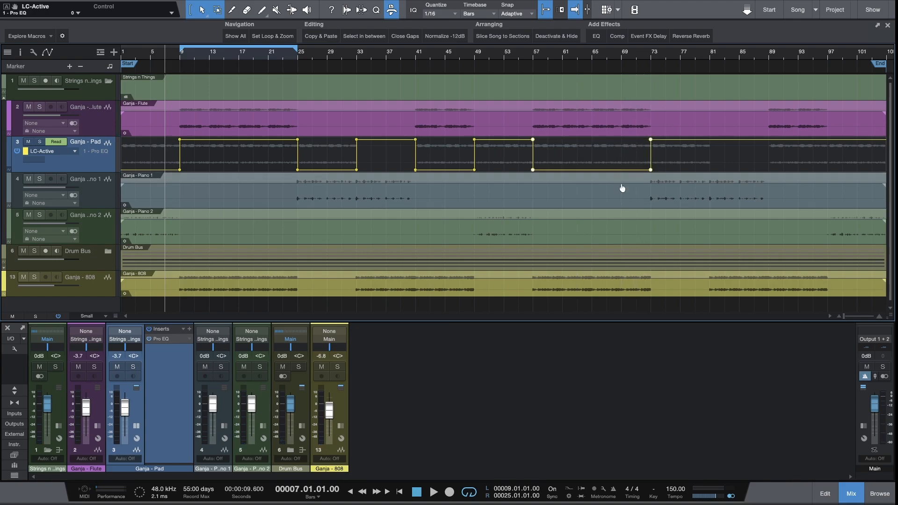
- Expand and collapse the pad track's automation lanes and toggle the automation display of the tracks
double_click(533, 139)
drag(535, 147, 651, 156)
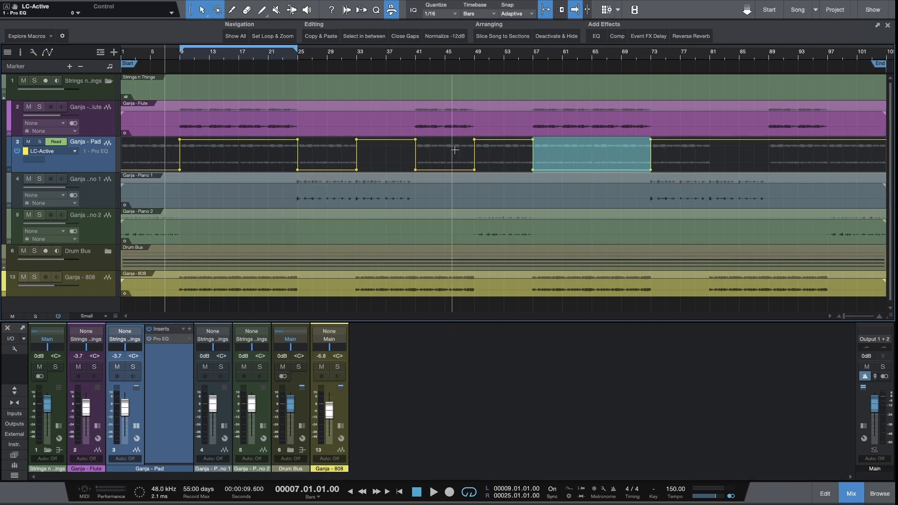
click(8, 171)
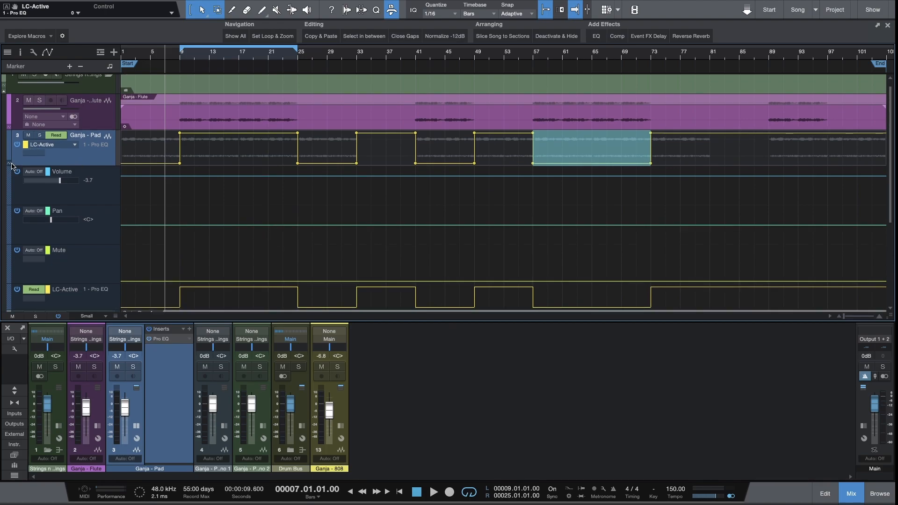
click(9, 164)
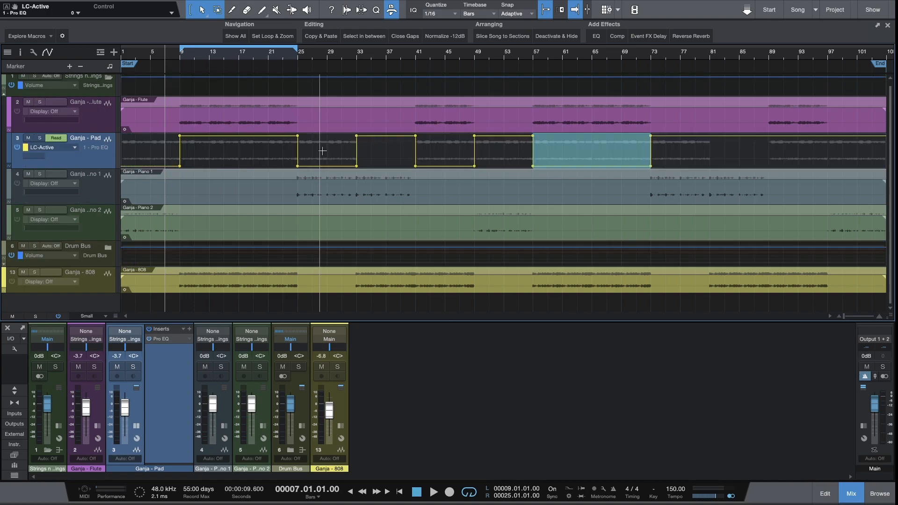
key(a)
key(a)
key(a)
key(a)
- Start playback and automate the pad's LC-Active parameter off between bars 89 and 97
key(space)
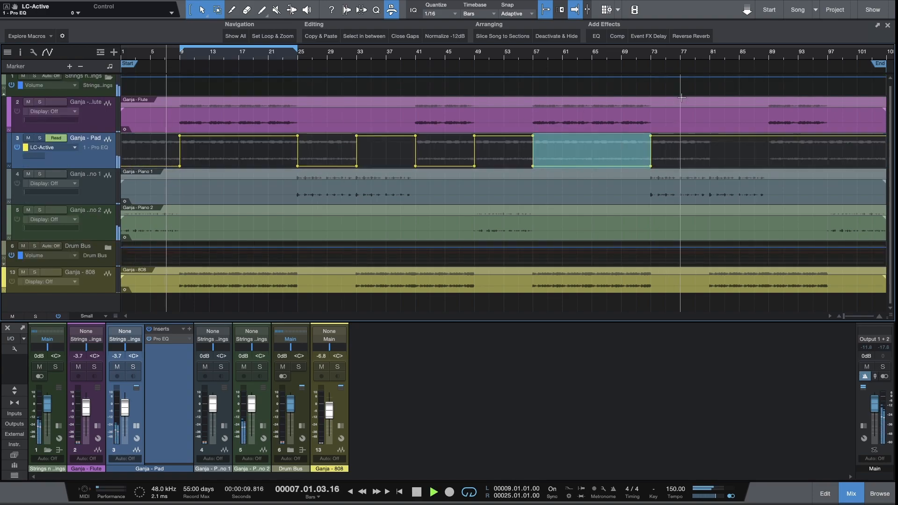
click(768, 139)
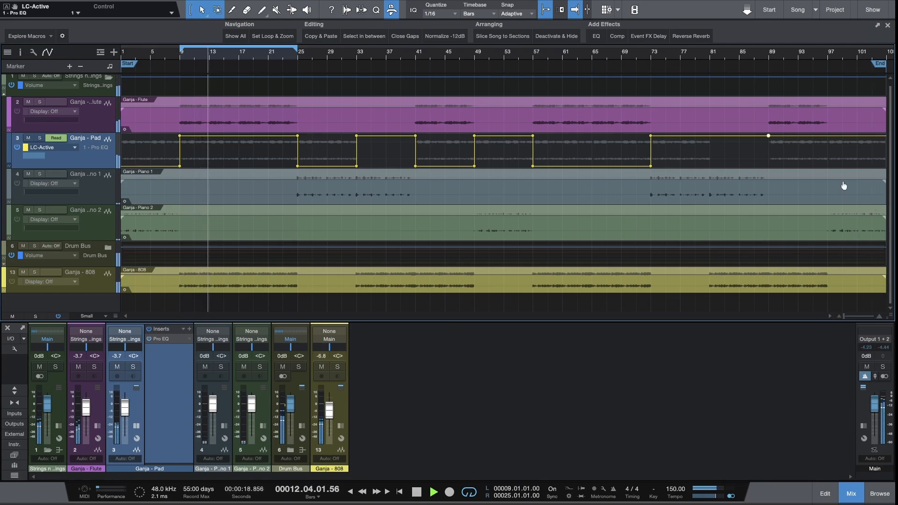
click(827, 136)
drag(822, 139, 829, 180)
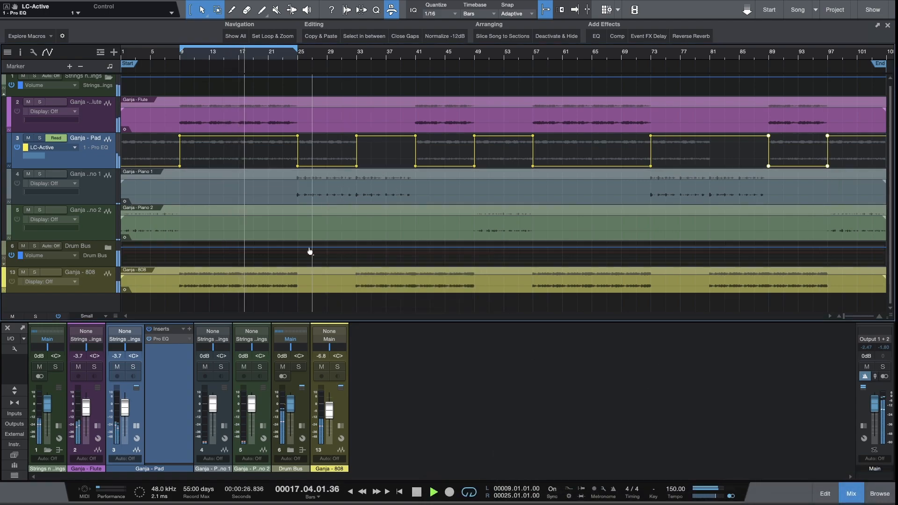
- Set the pad's volume to -3.4 dB and insert a Binaural Pan on it with the width at 110%
drag(124, 417, 126, 413)
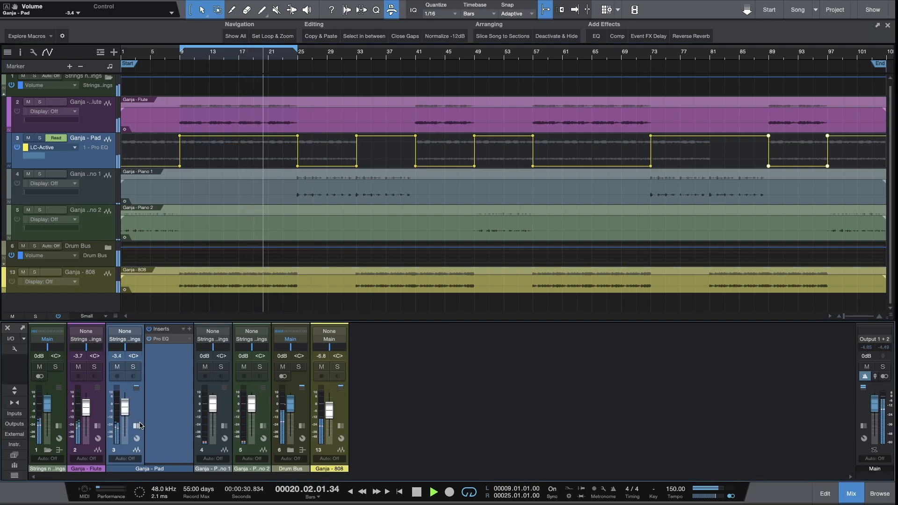
click(138, 425)
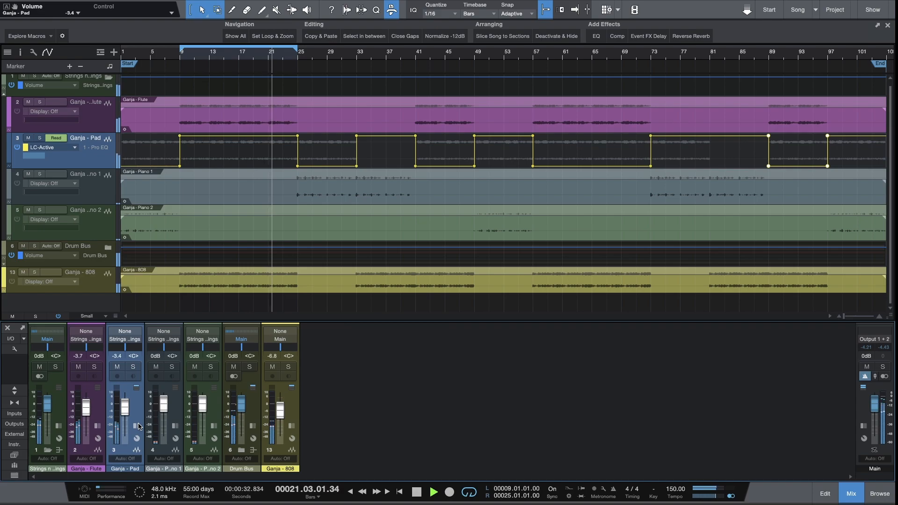
click(136, 426)
click(191, 329)
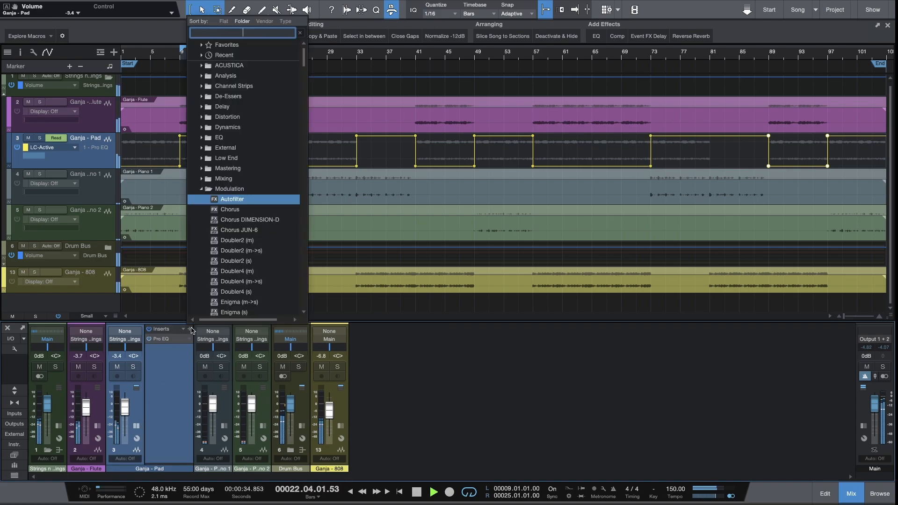
text(bina)
key(Return)
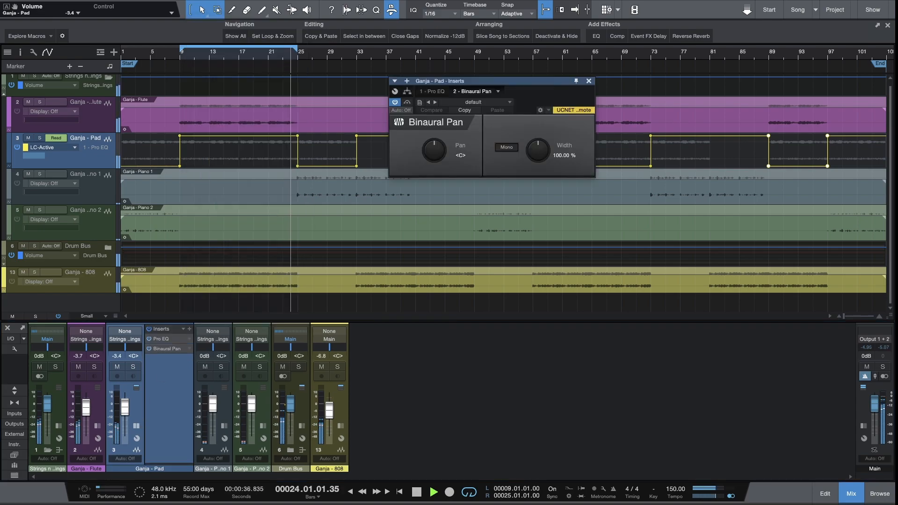
drag(548, 149, 548, 145)
drag(589, 84, 588, 85)
- Copy the pad's Binaural Pan with its settings to the flute channel's inserts
click(97, 426)
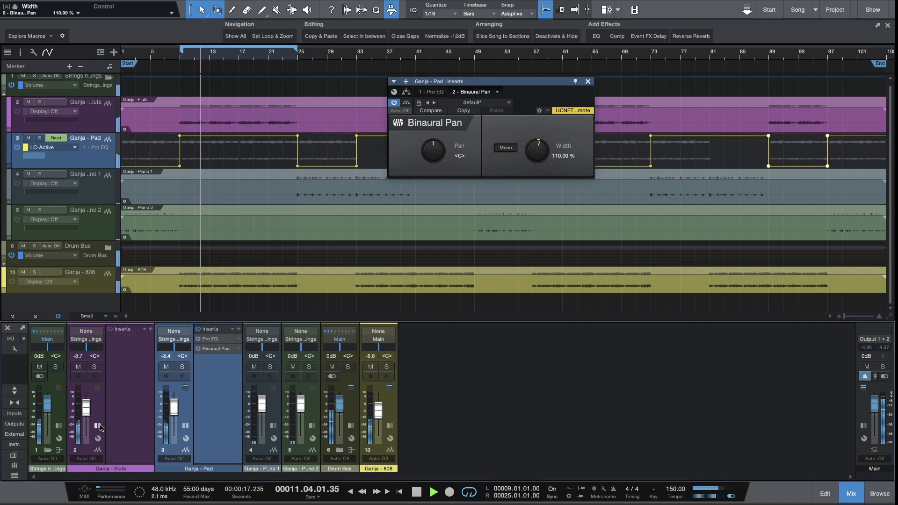
drag(214, 348, 149, 369)
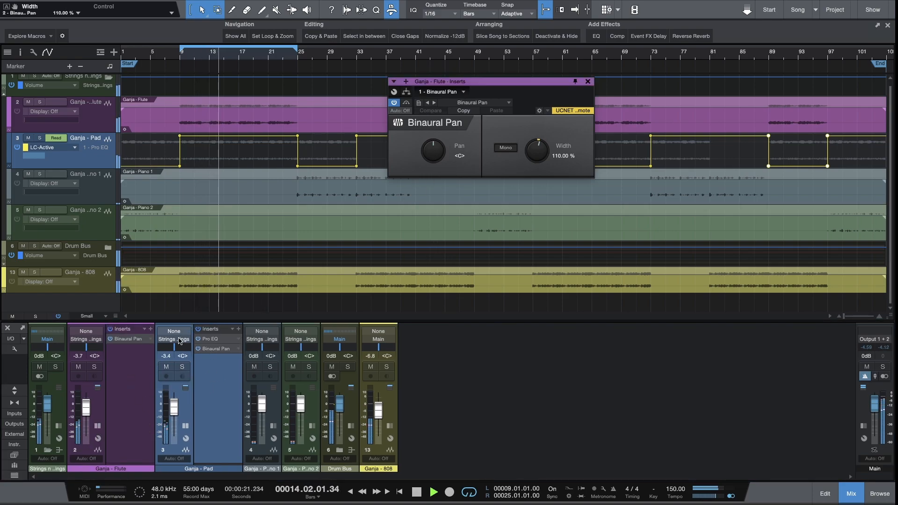
- Stop playback and browse the modulation plug-ins for an effect to insert on the Strings n Things bus
click(58, 425)
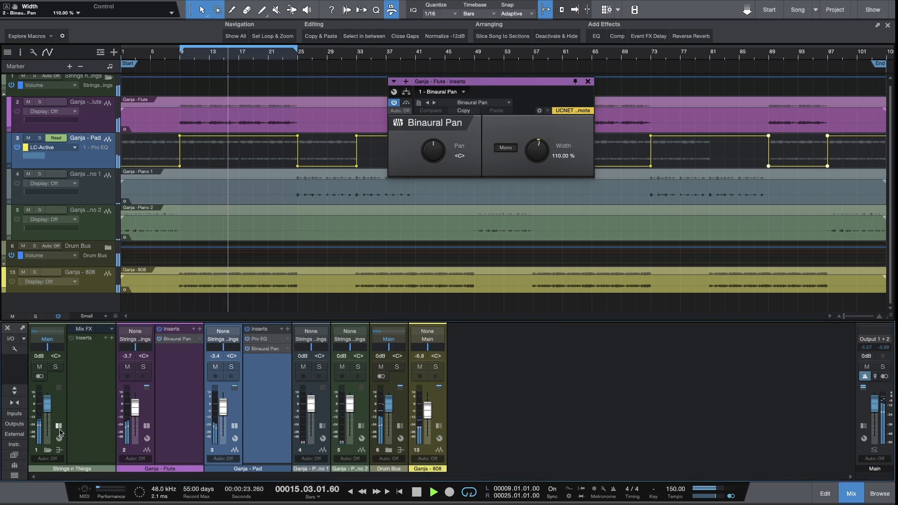
click(111, 338)
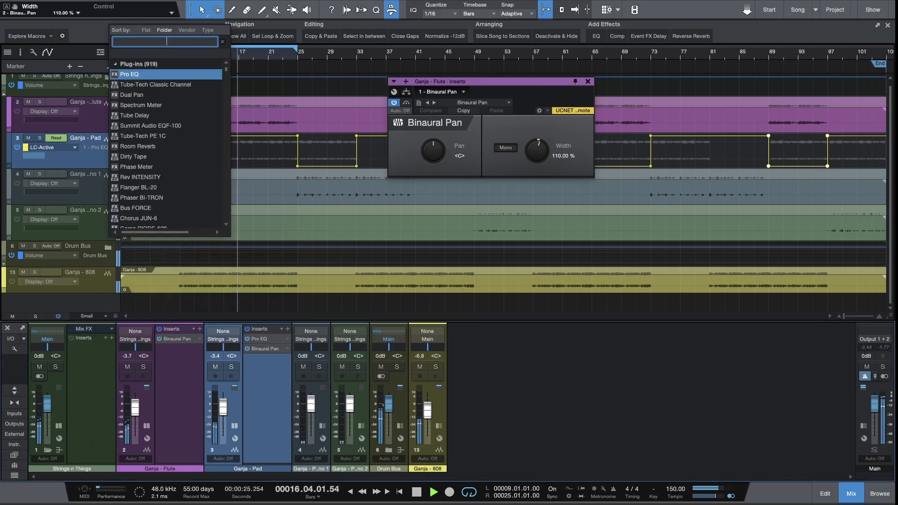
click(94, 388)
key(space)
click(112, 338)
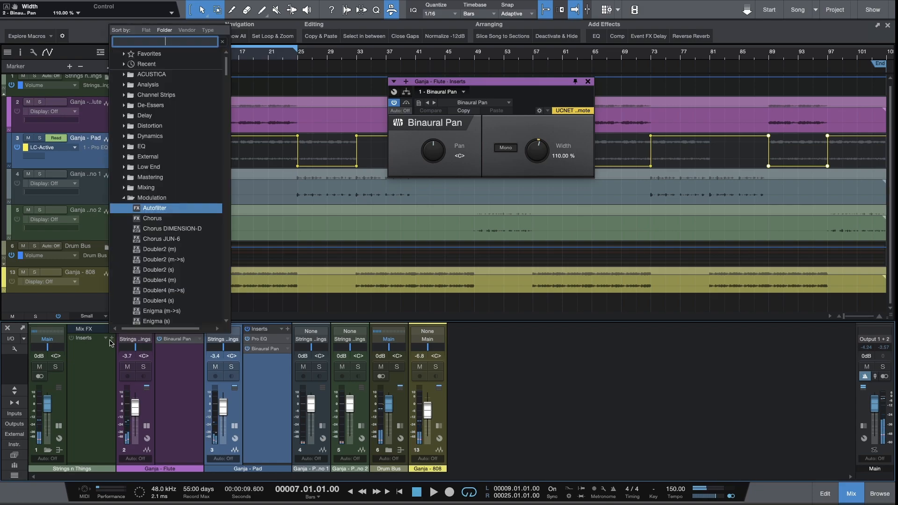
scroll(117, 270, down, 7)
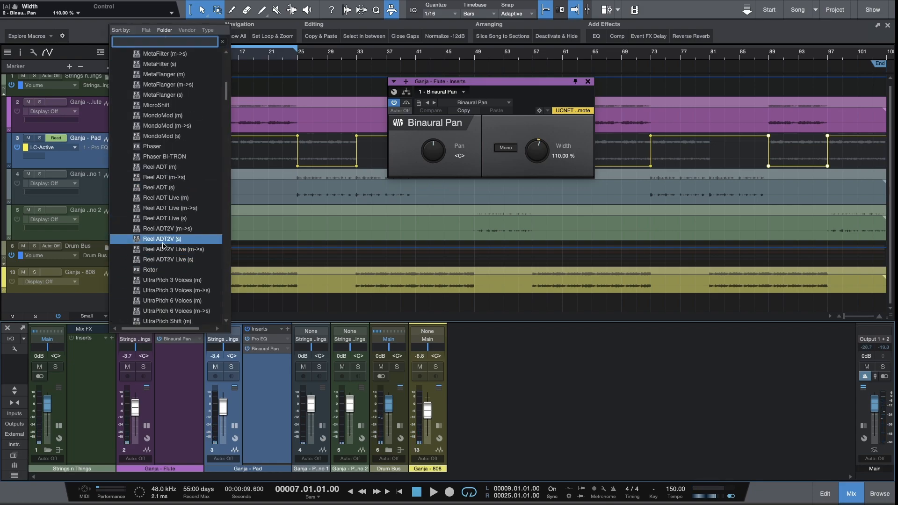
scroll(196, 241, up, 5)
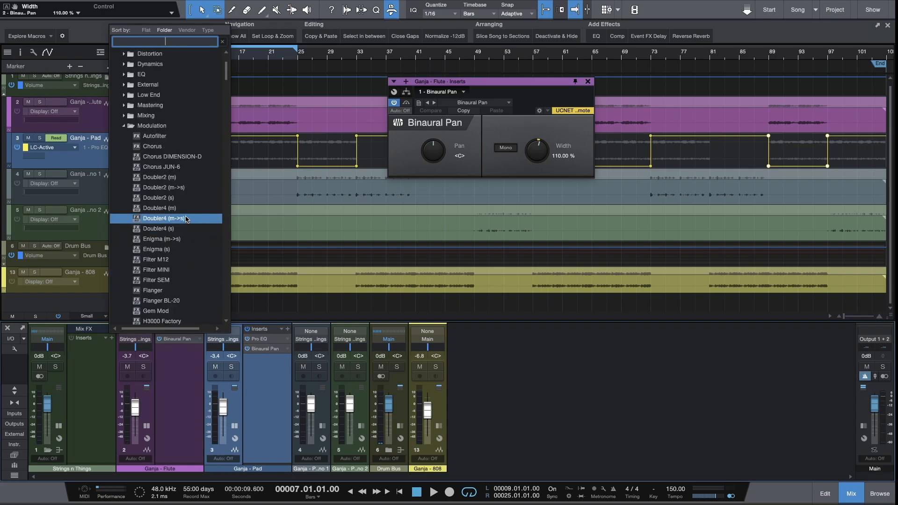
scroll(149, 224, down, 2)
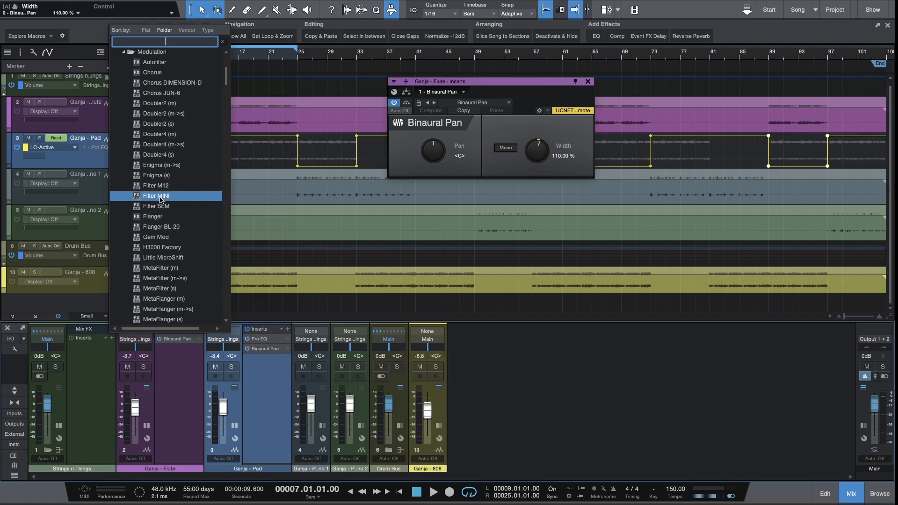
scroll(146, 201, down, 2)
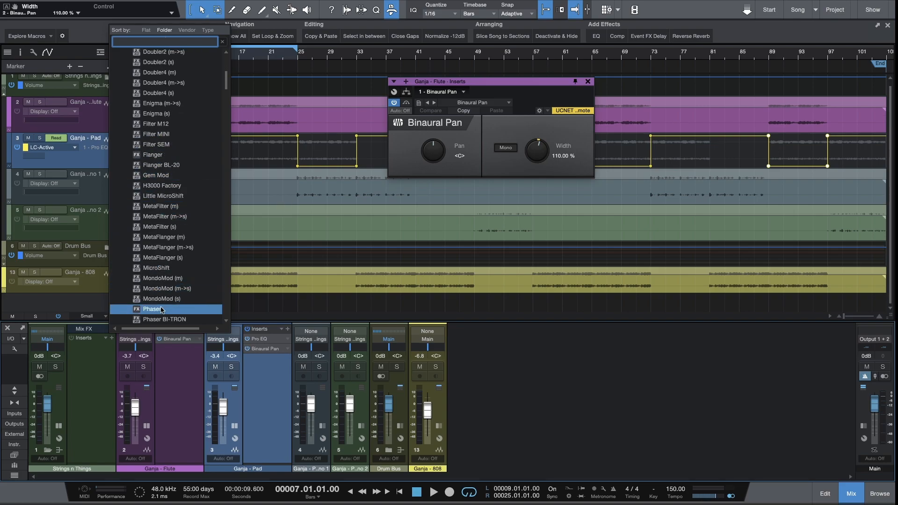
scroll(168, 293, down, 3)
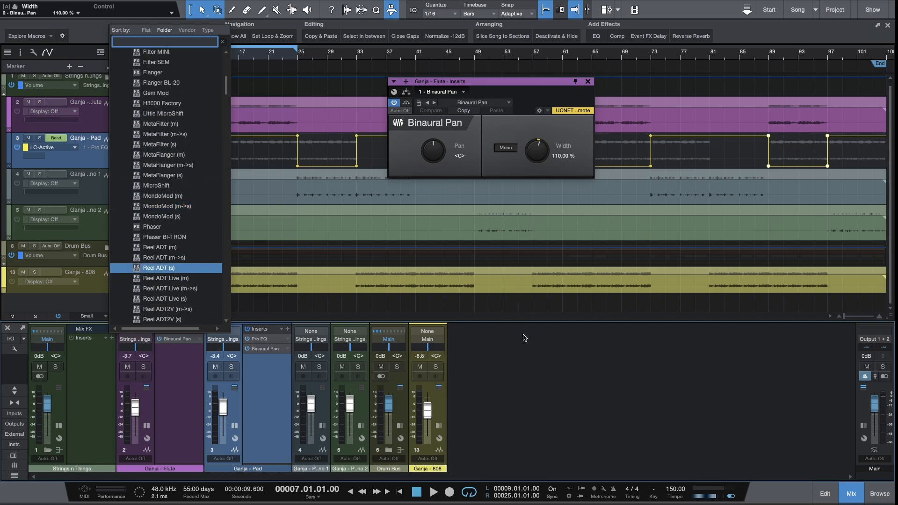
click(536, 367)
- Play the mix from bar 25 and insert a Pro EQ on the Piano 1 track
click(295, 54)
key(space)
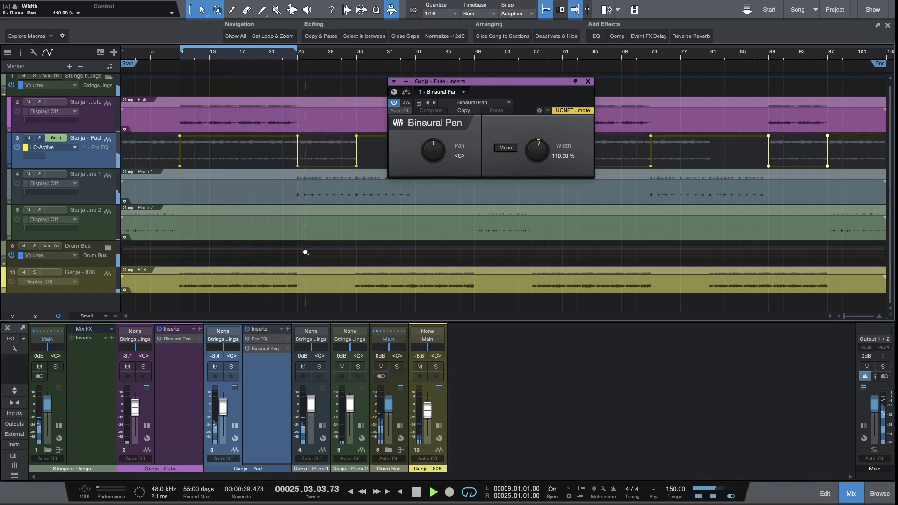
scroll(210, 281, up, 1)
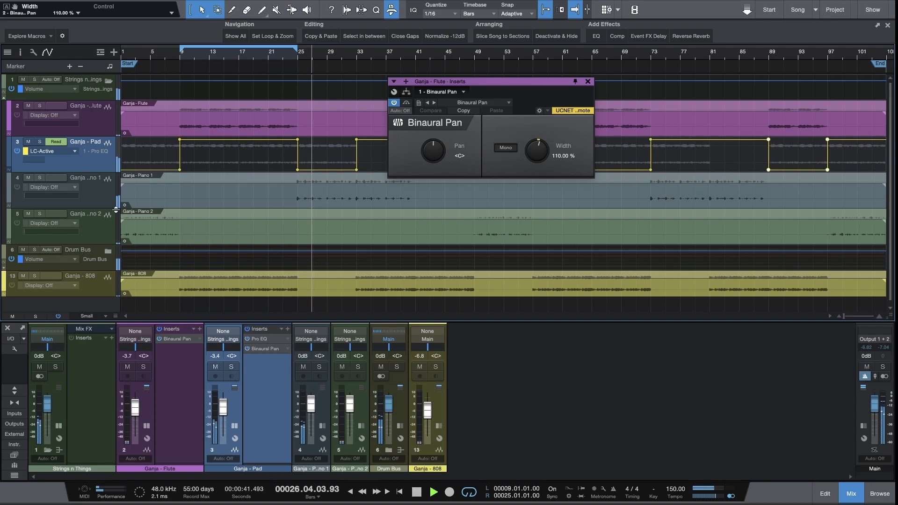
click(81, 207)
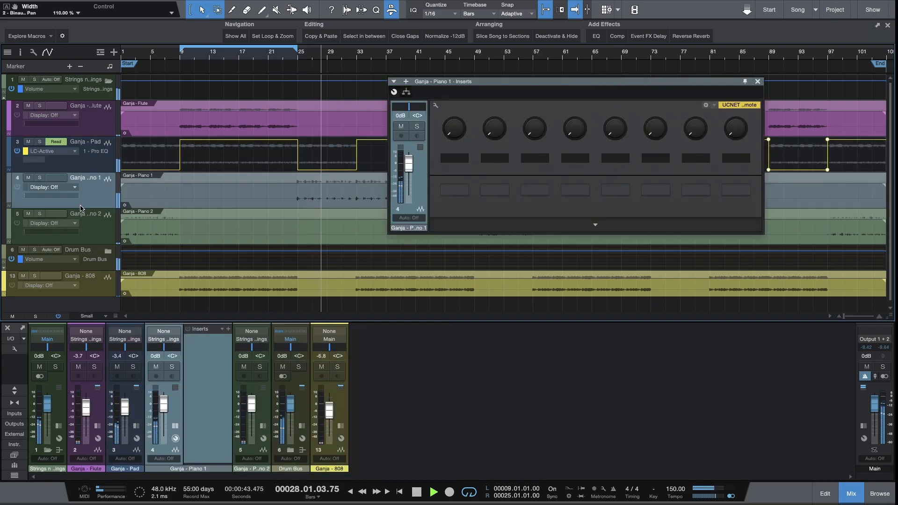
click(228, 329)
text(eq)
key(Return)
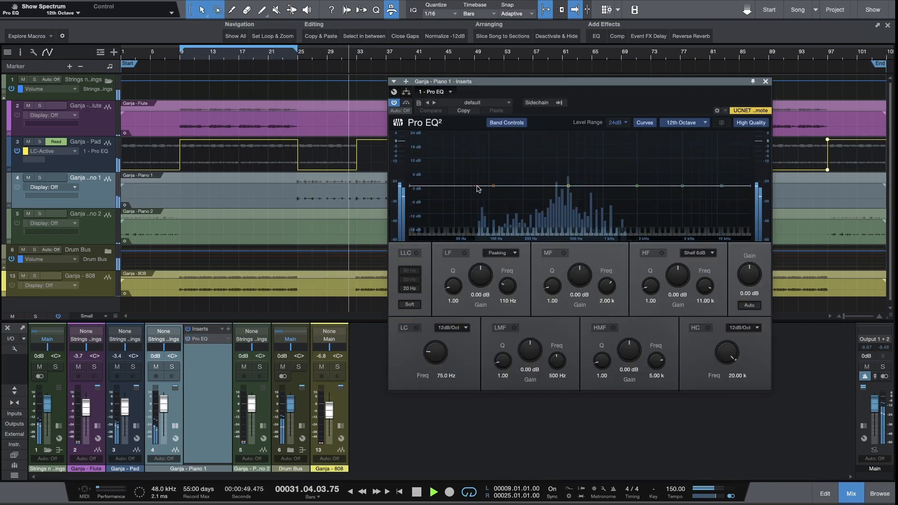
- Shape Piano 1's EQ with a 48 dB/Oct low cut at 53 Hz, a 2.58 dB MF boost at 1.75 kHz and an LMF dip at 519 Hz
drag(476, 186, 464, 186)
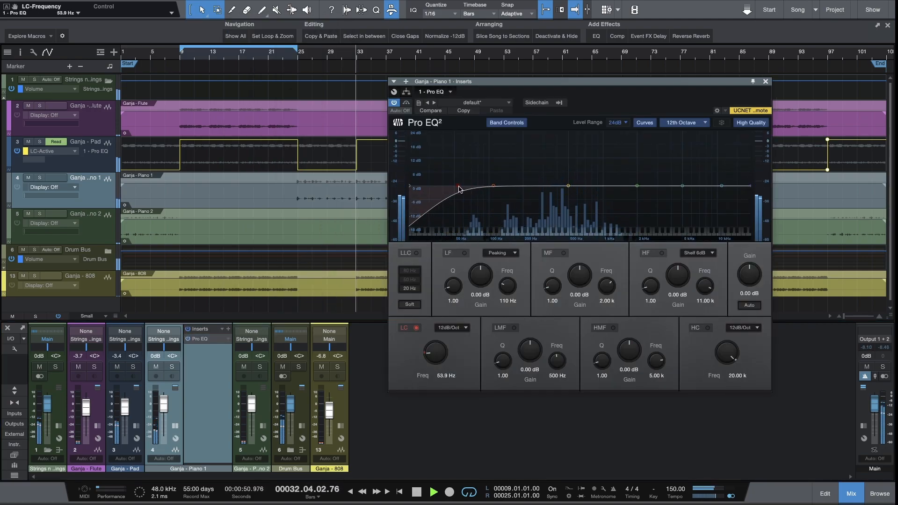
click(465, 326)
click(468, 383)
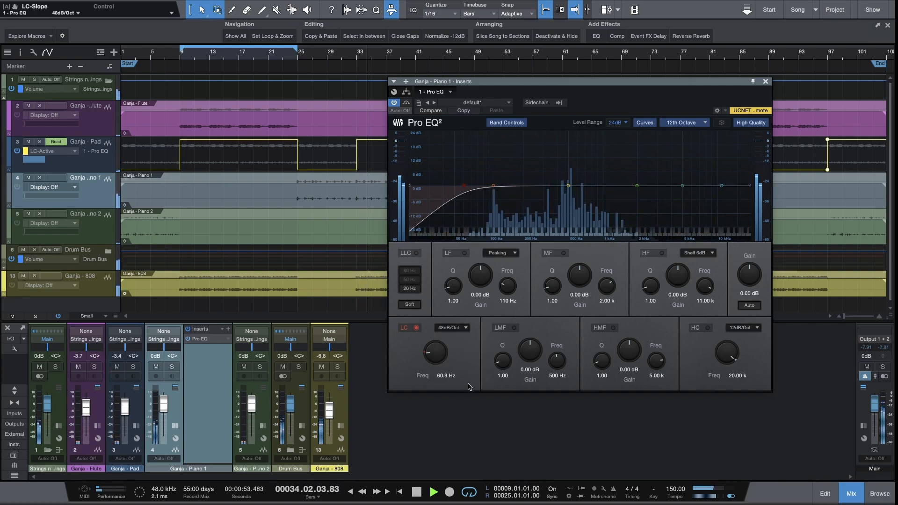
mouse_move(445, 343)
mouse_down()
mouse_move(447, 336)
mouse_move(444, 359)
mouse_up()
click(458, 327)
click(457, 380)
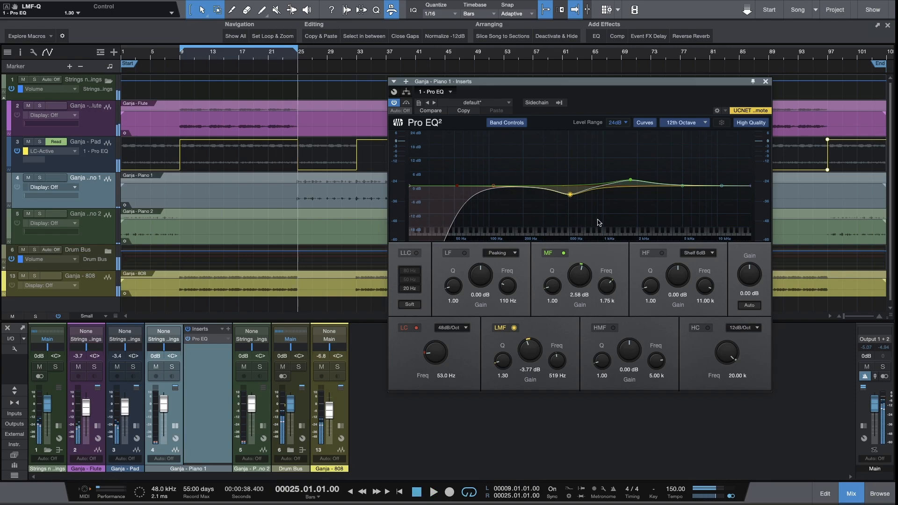
- Set the LMF gain to -1.79 dB during playback and close Piano 1's Pro EQ window
key(space)
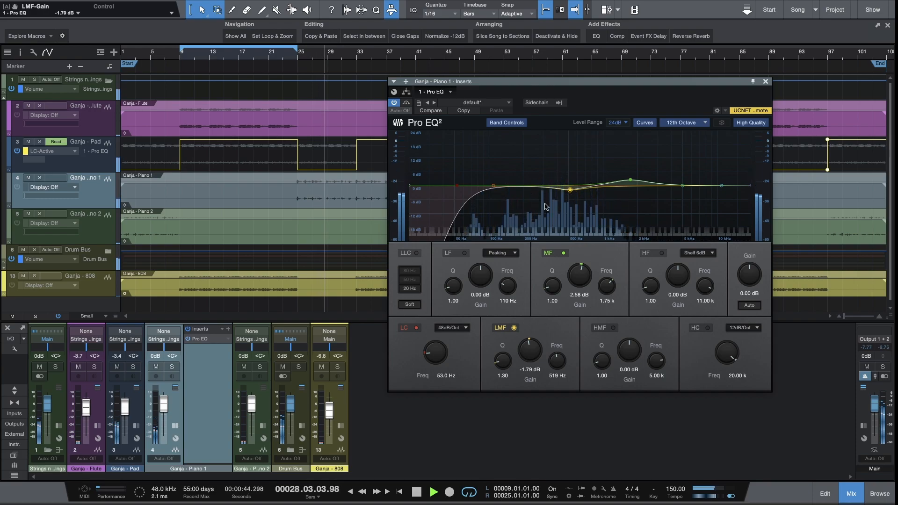
click(765, 81)
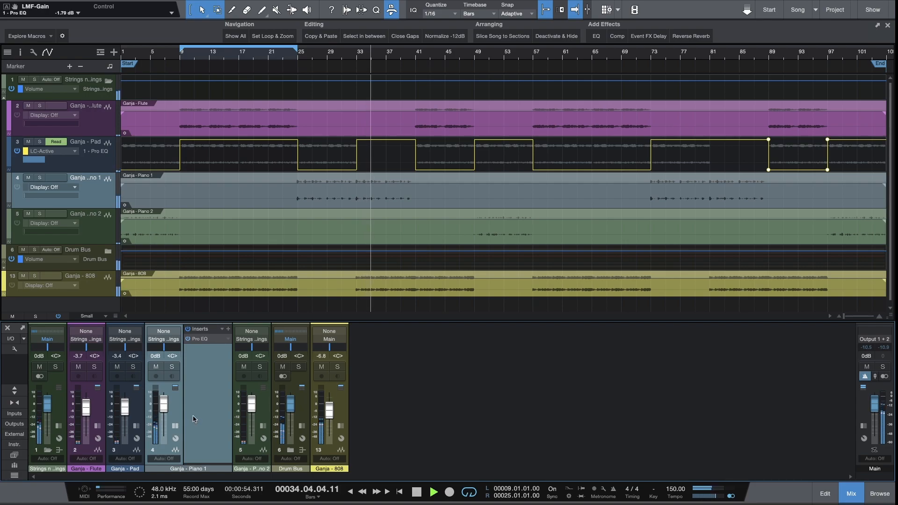
- Solo the Piano 1 track and audition it from bar 25 and from bar 33
click(173, 368)
key(space)
key(space)
key(space)
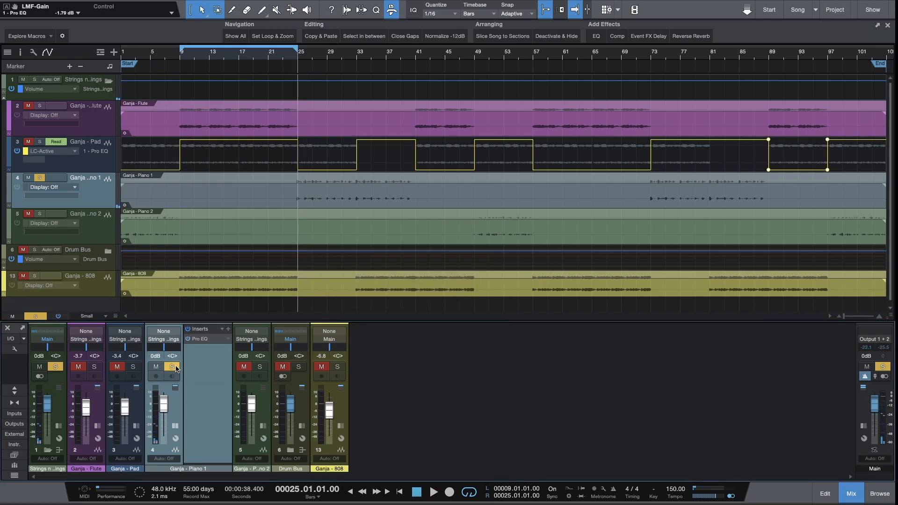
click(356, 59)
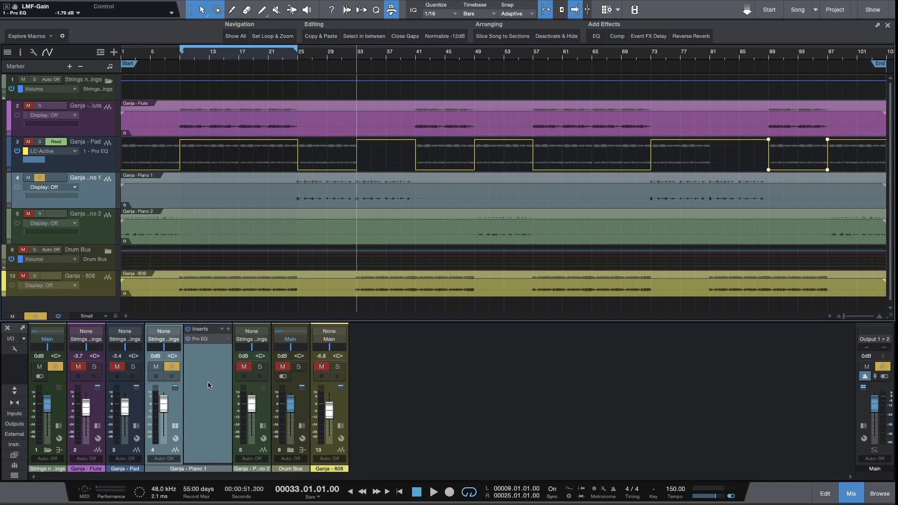
key(space)
key(space)
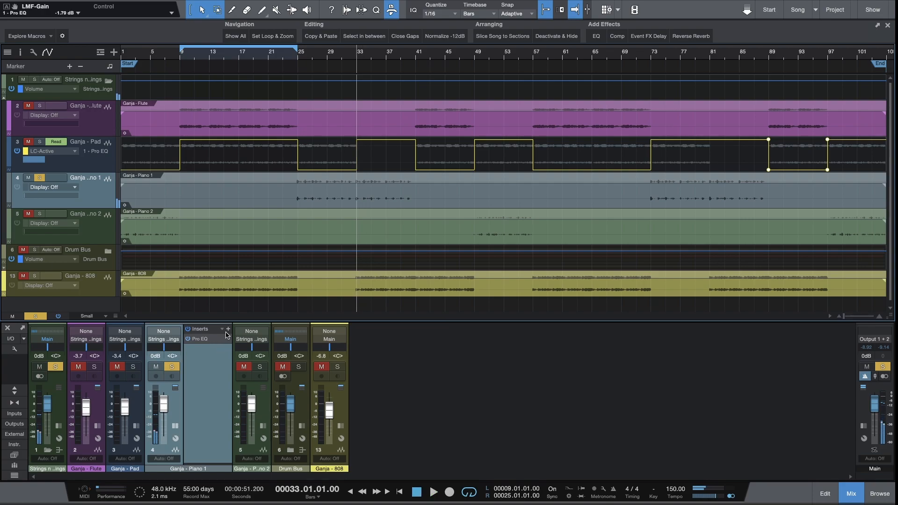
- Insert a Fat Channel on Piano 1 and choose the Tube compressor model with Peak Reduction at 35
click(227, 329)
text(fat)
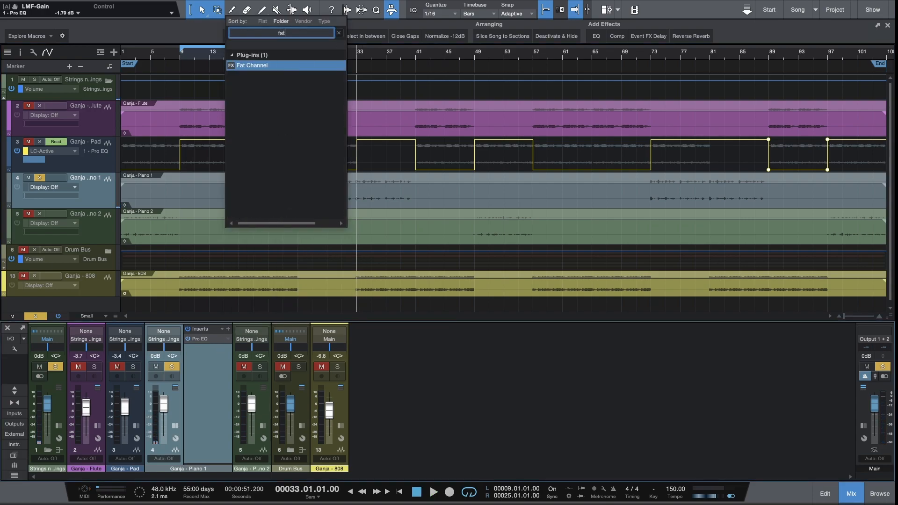
key(Return)
click(615, 122)
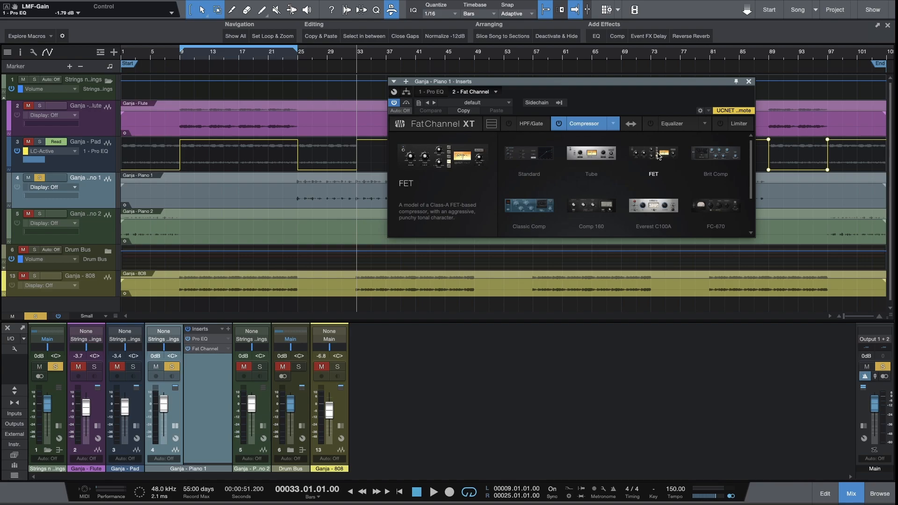
click(591, 154)
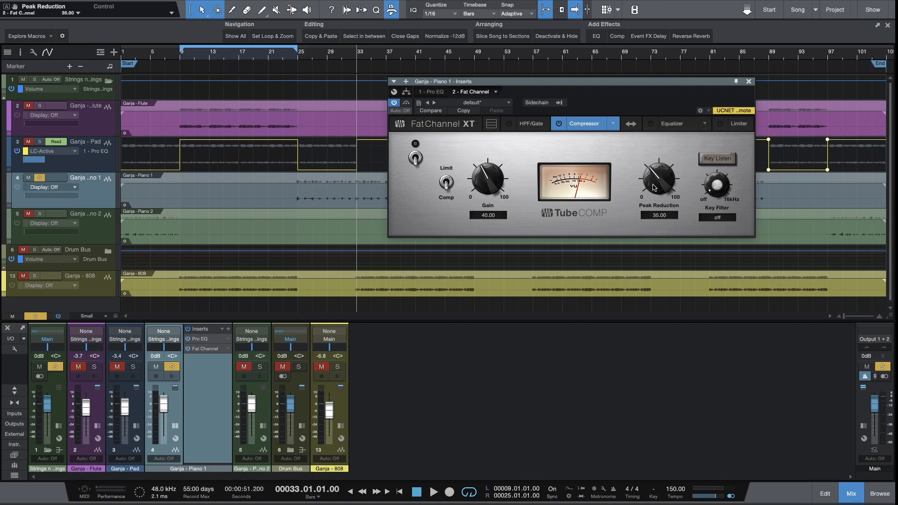
- Audition the soloed Piano 1 with Peak Reduction at 76, reset it to 0 and switch the Tube compressor on
key(space)
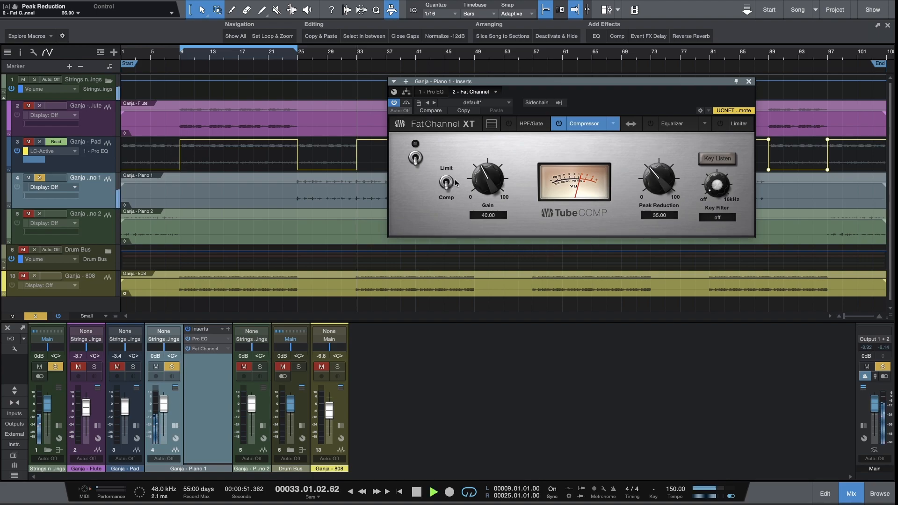
key(space)
key(space)
drag(667, 190, 671, 153)
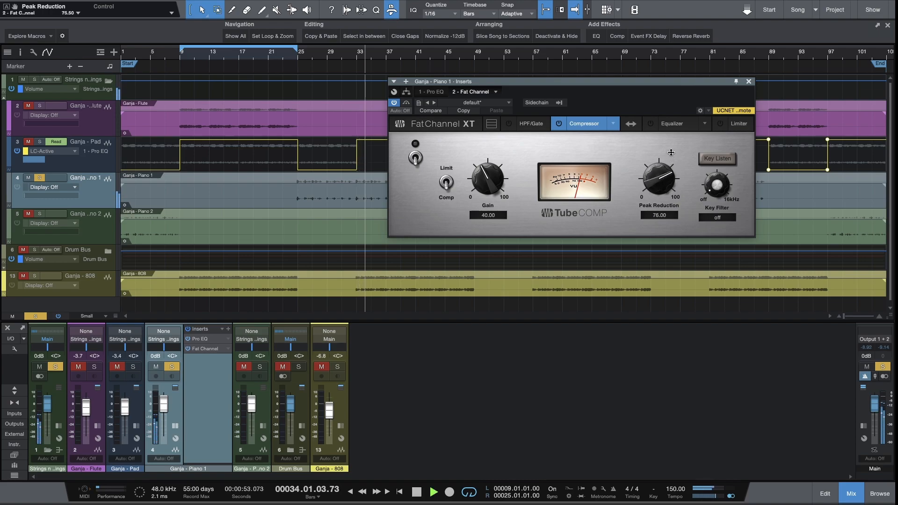
key(space)
click(559, 125)
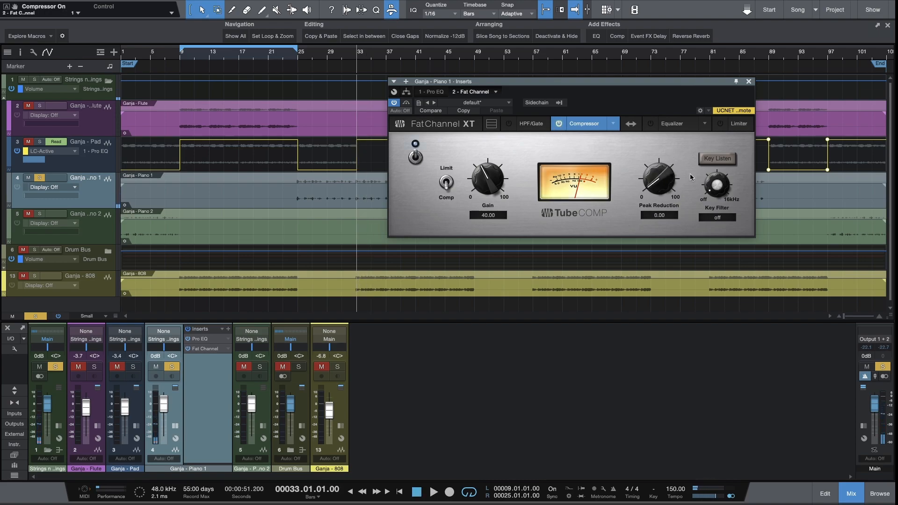
- Set the Tube compressor's Peak Reduction to 73 and Gain to 47 while Piano 1 plays soloed
key(space)
drag(655, 183, 674, 125)
drag(660, 184, 662, 181)
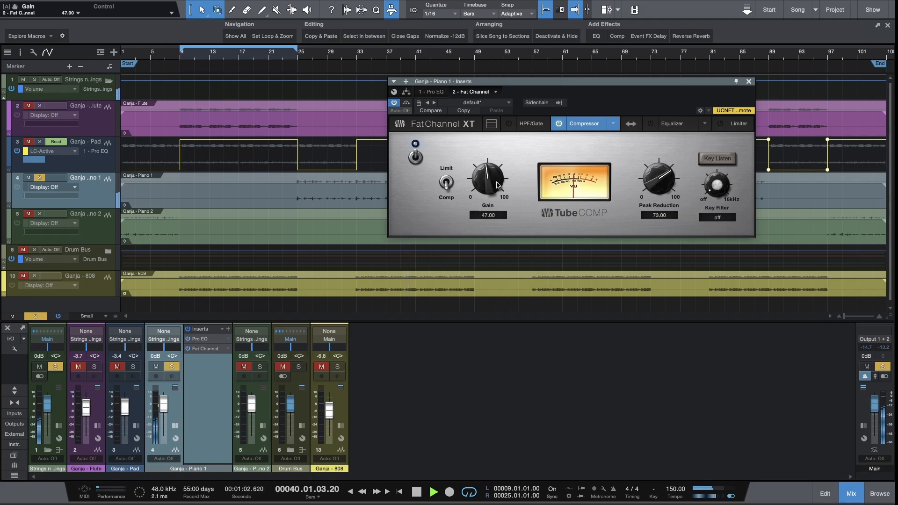
key(space)
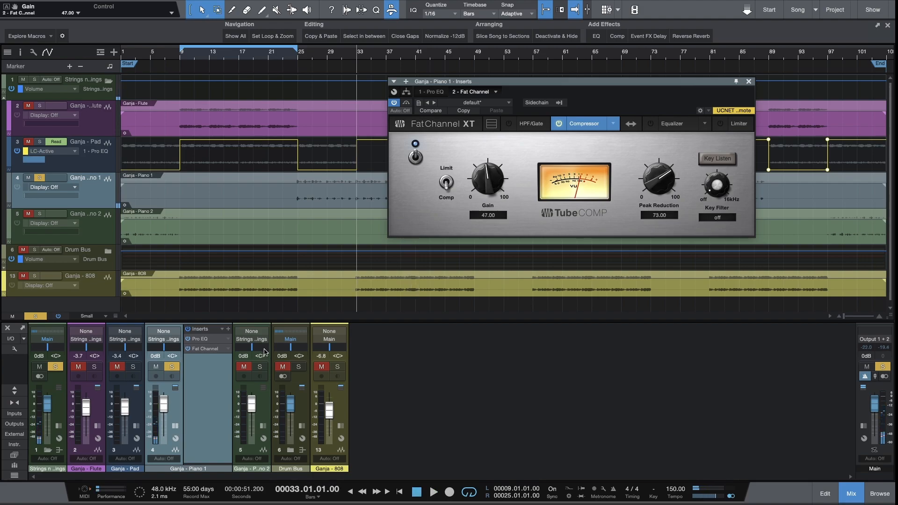
- Unsolo Piano 1 and set its compressor Gain to 40.50 while the full mix plays
alt+click(172, 368)
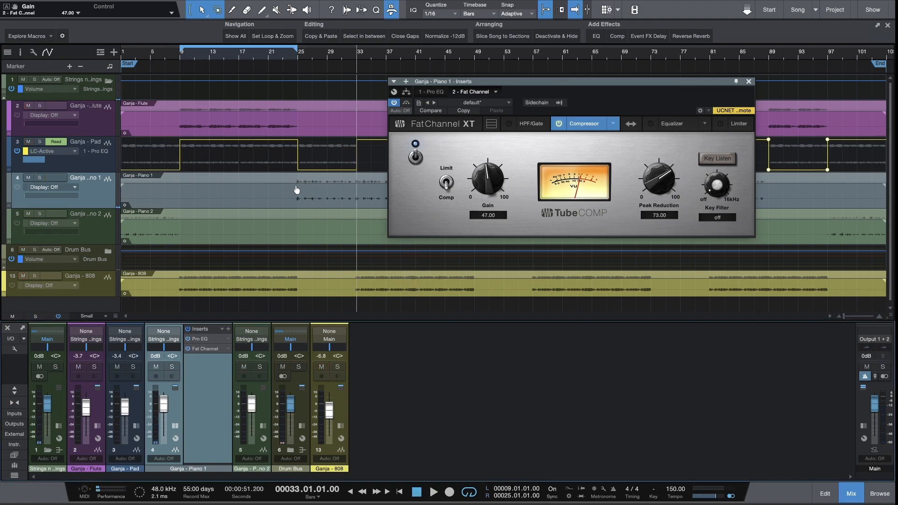
key(space)
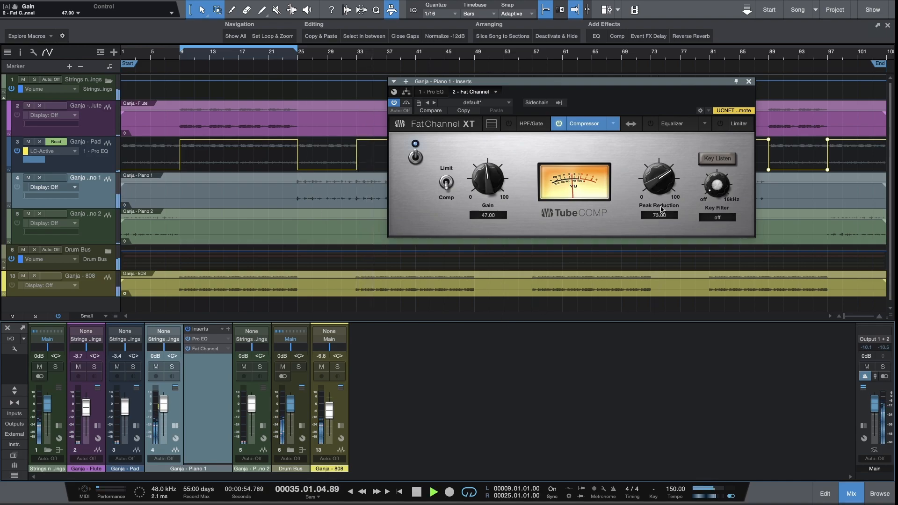
drag(490, 196, 489, 207)
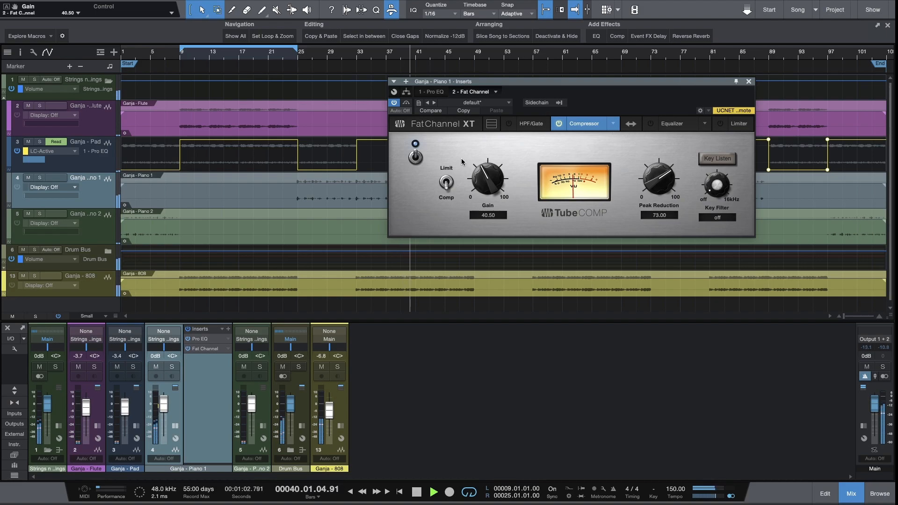
- Close Piano 1's Fat Channel window and save the song
click(748, 81)
key(ctrl+s)
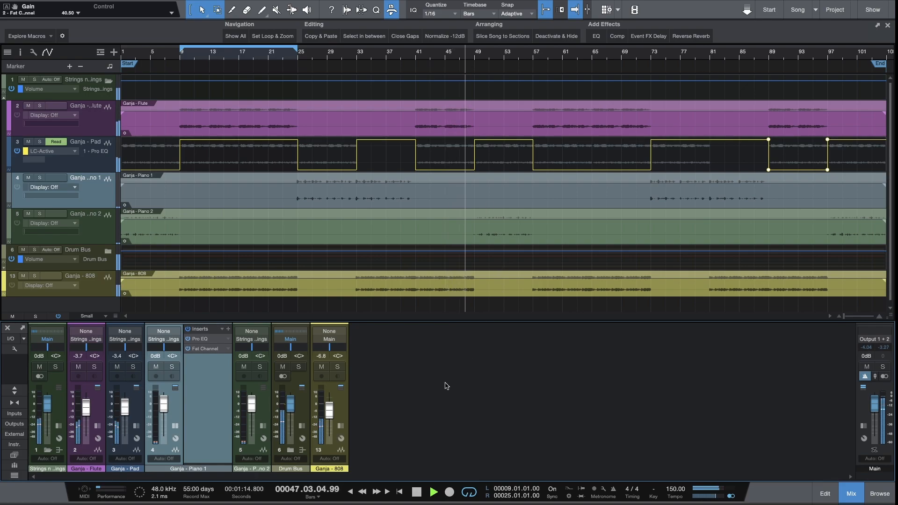
- Copy the Fat Channel insert from the Piano 1 channel to the Piano 2 channel and halt playback
click(98, 243)
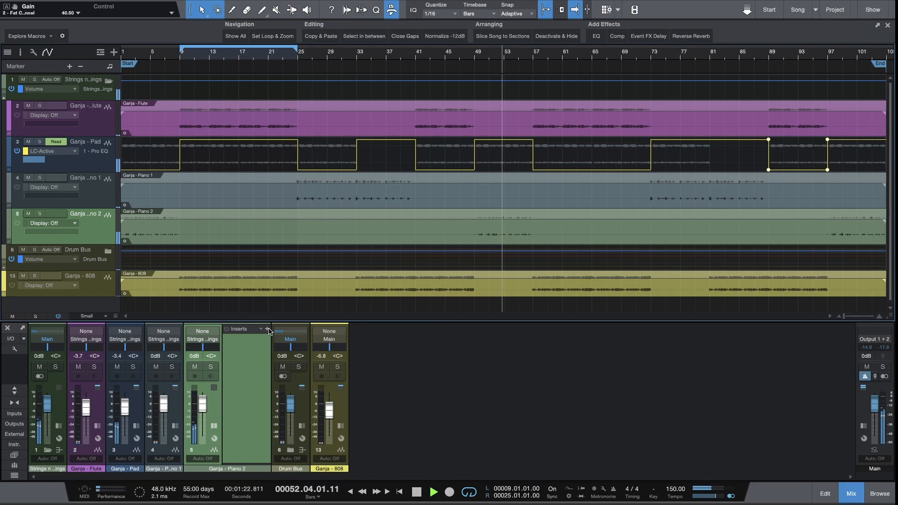
click(176, 426)
drag(208, 349, 287, 372)
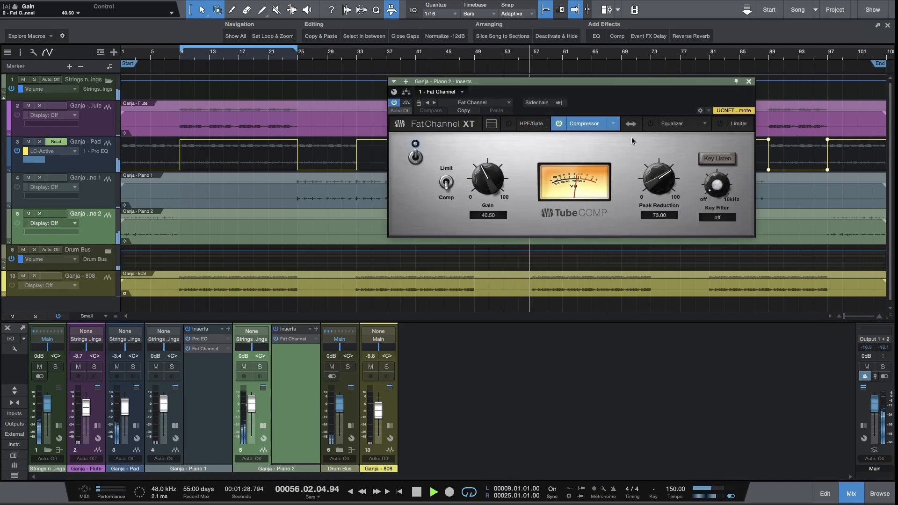
key(space)
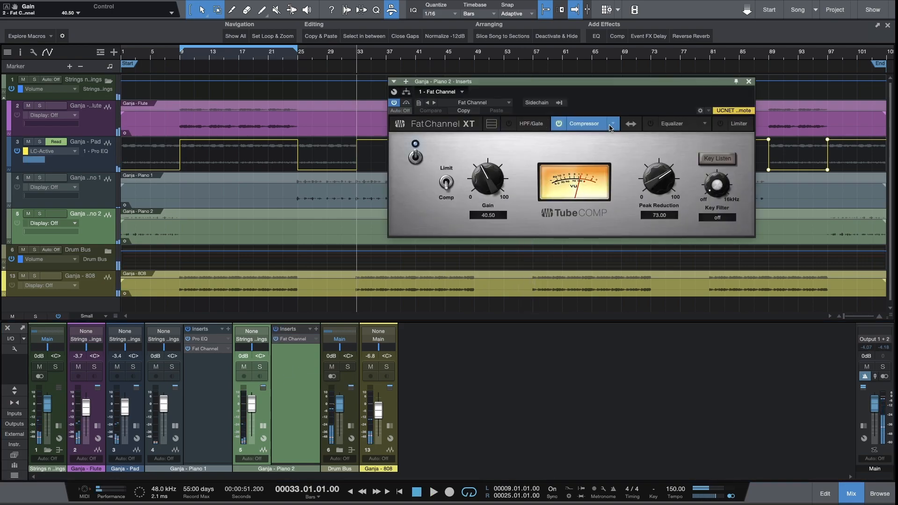
- Switch Piano 2's compressor to the Standard model with threshold -21.84 dB, ratio 3.6:1, attack 27.8 ms and release 32.1 ms
click(610, 128)
click(556, 162)
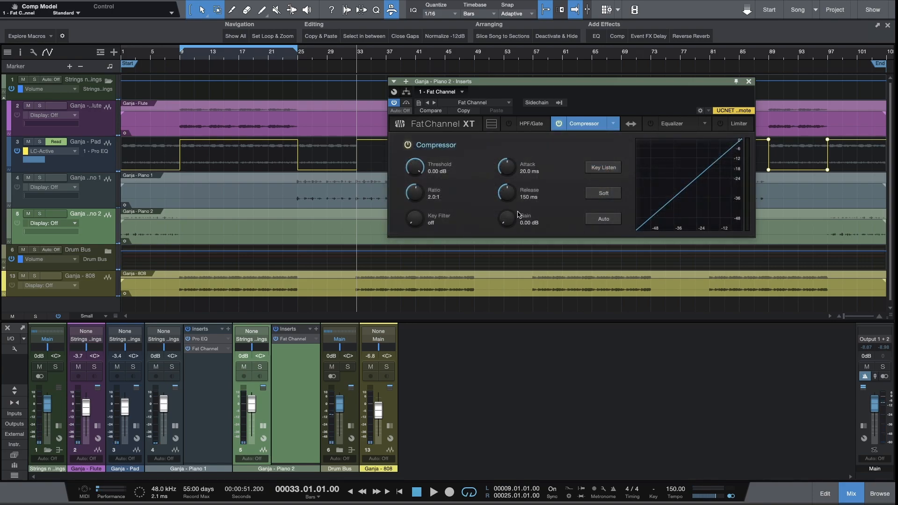
drag(413, 170, 420, 206)
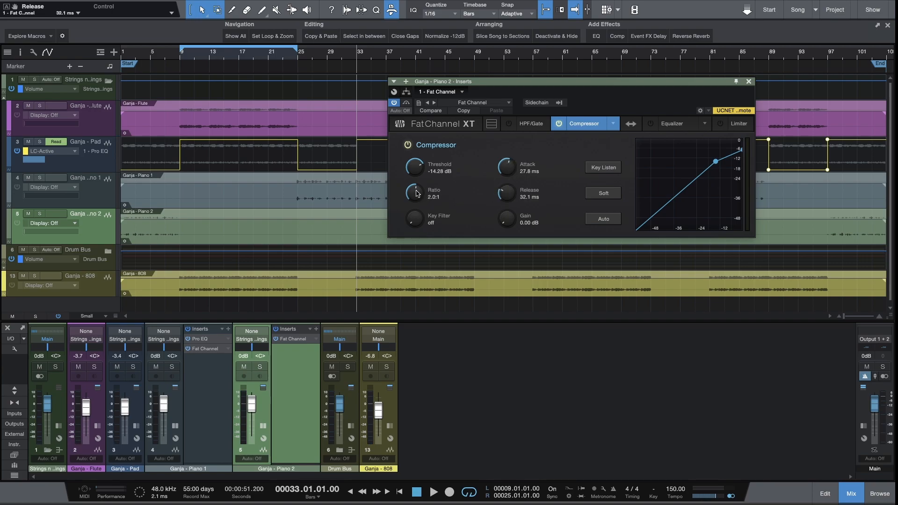
key(space)
drag(419, 191, 406, 221)
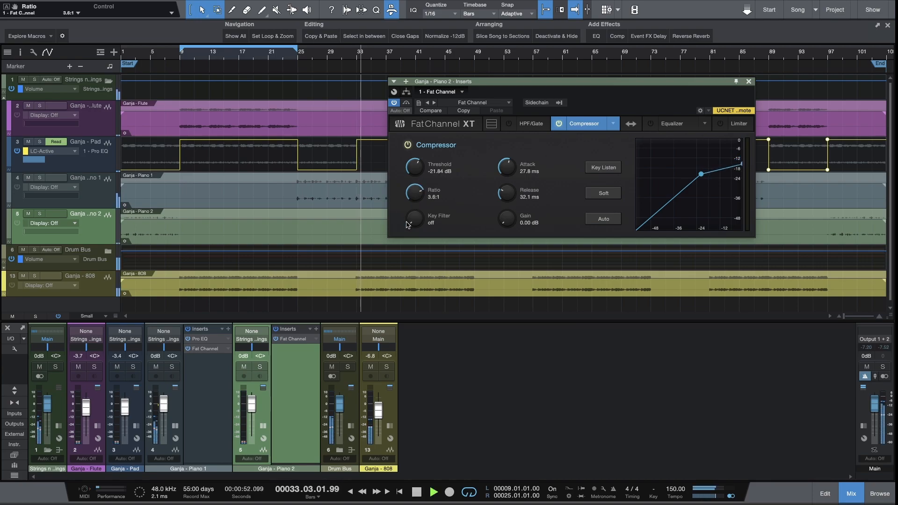
- Select bars 49 to 57 on the Piano 2 track and loop playback over that range
drag(530, 79, 664, 76)
key(space)
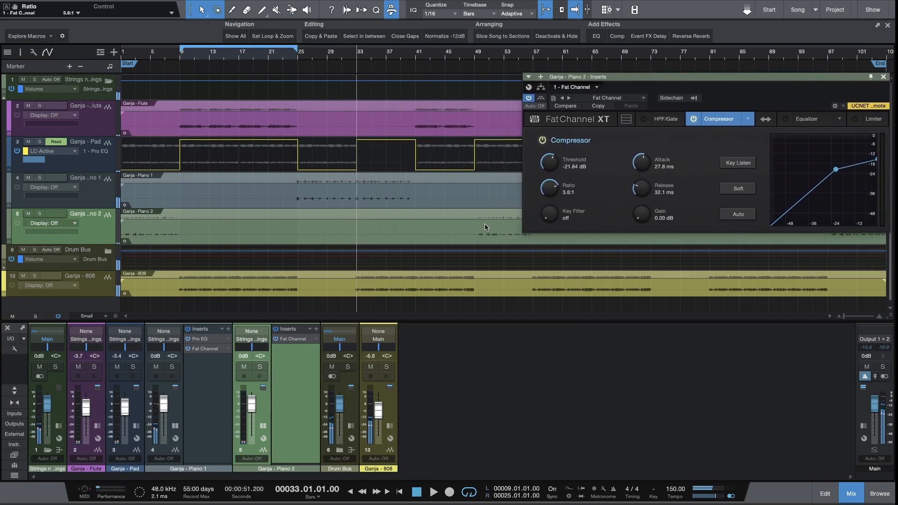
drag(475, 211, 535, 212)
key(space)
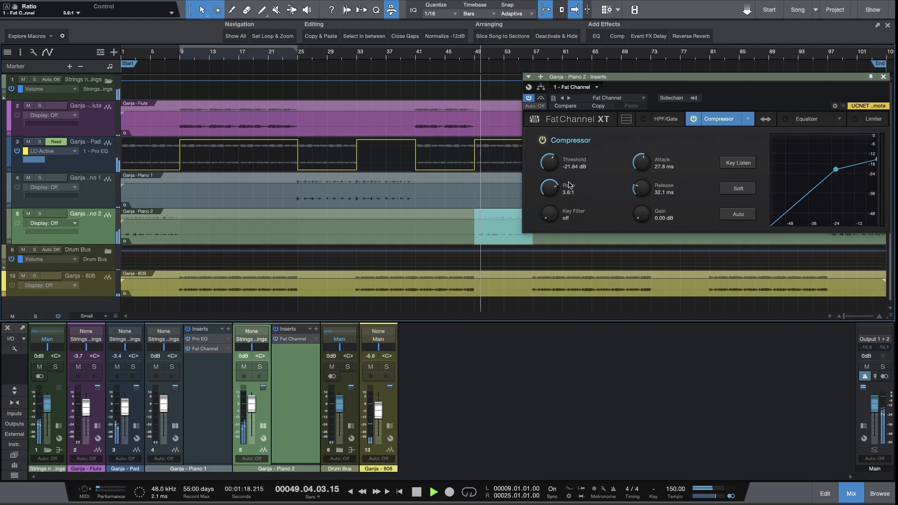
key(p)
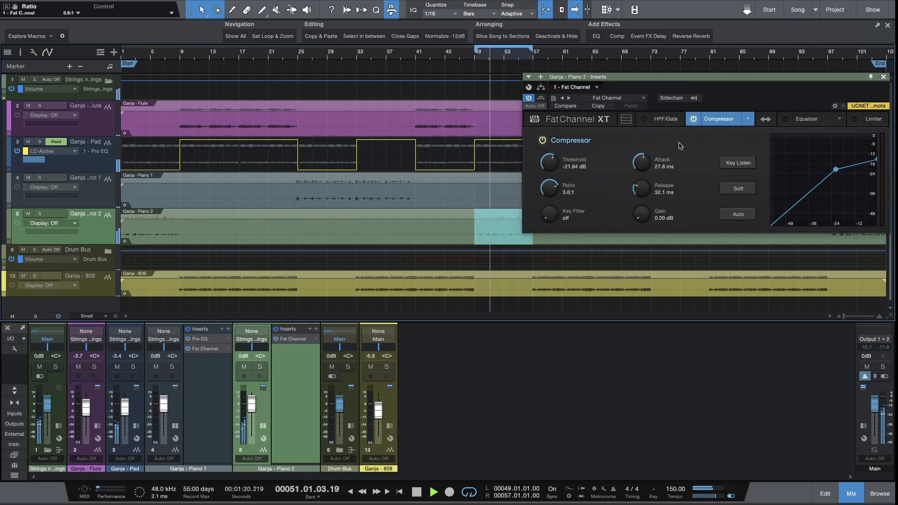
- Set Piano 2's compressor to threshold -28.28 dB, ratio 4.0:1, key filter 101.2 Hz and gain 5.04 dB, and replay the loop
drag(706, 84, 236, 104)
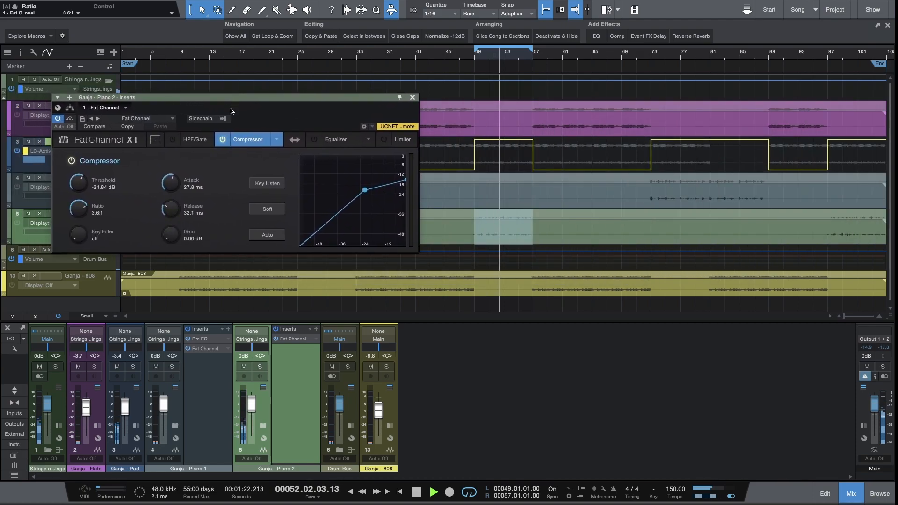
drag(78, 182, 186, 202)
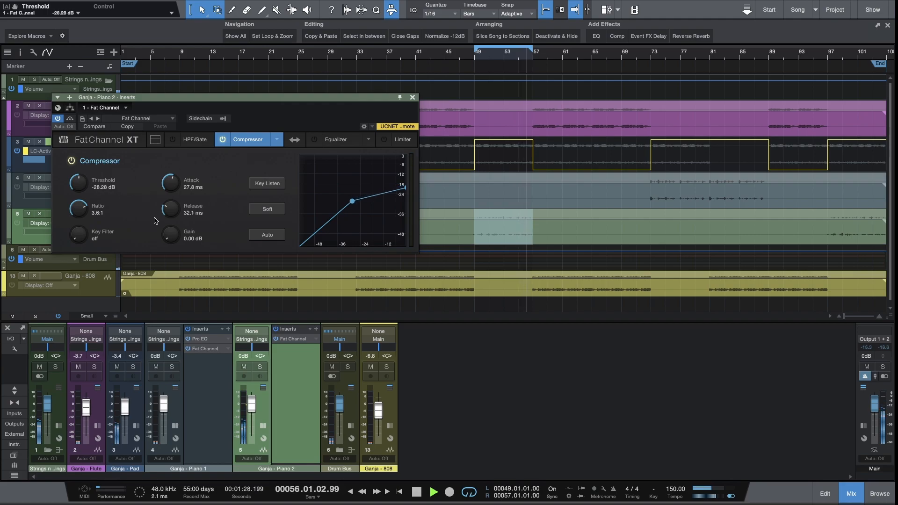
key(space)
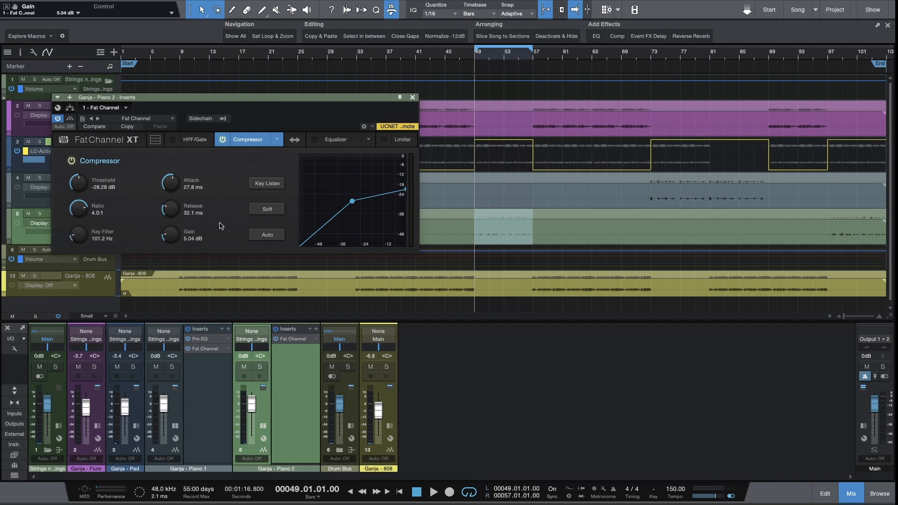
key(space)
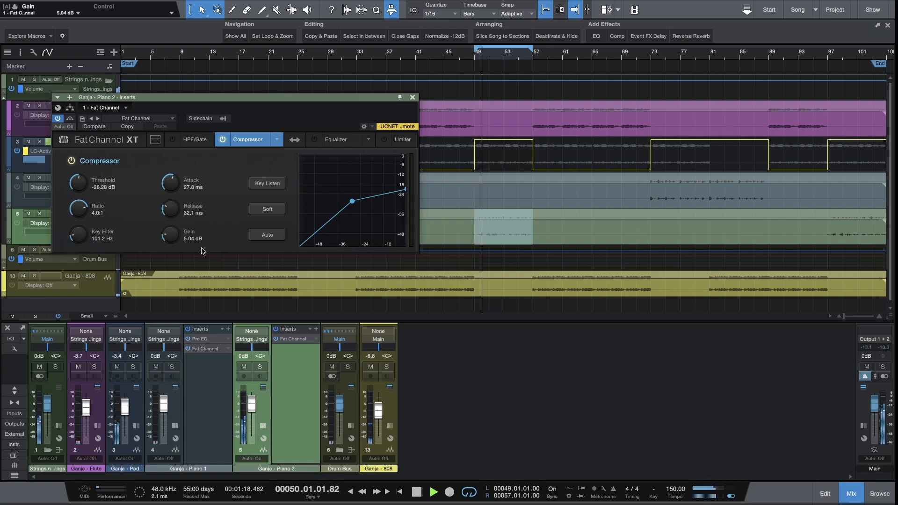
- During playback, lower Piano 2's compressor threshold to -40.32 dB and raise its gain to 5.32 dB
drag(72, 183, 72, 186)
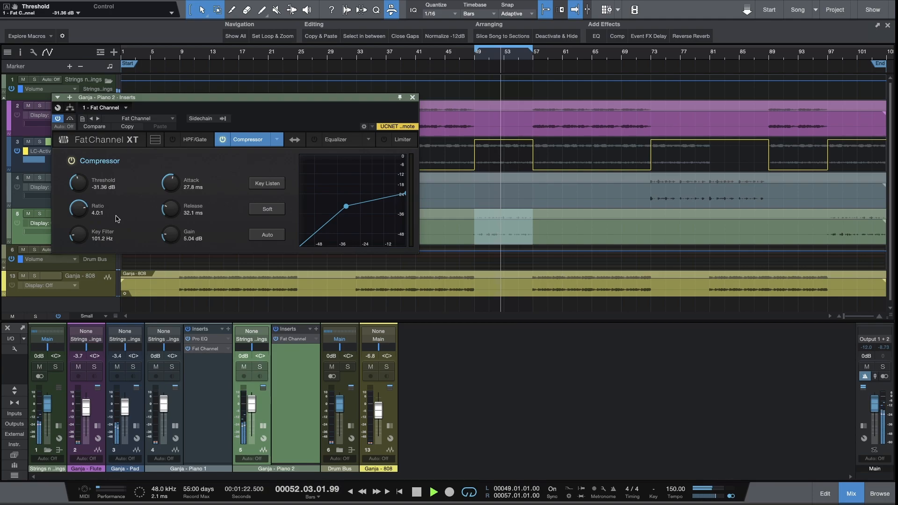
drag(74, 189, 70, 199)
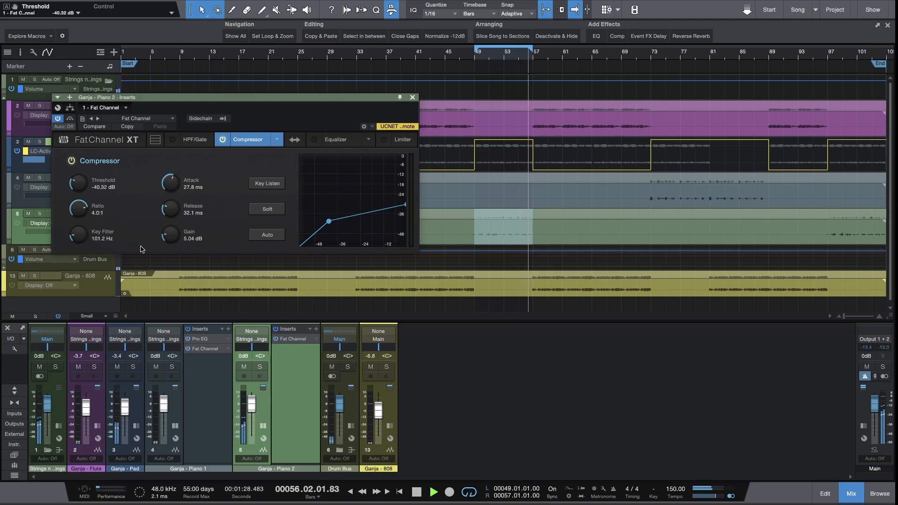
drag(172, 235, 183, 237)
key(space)
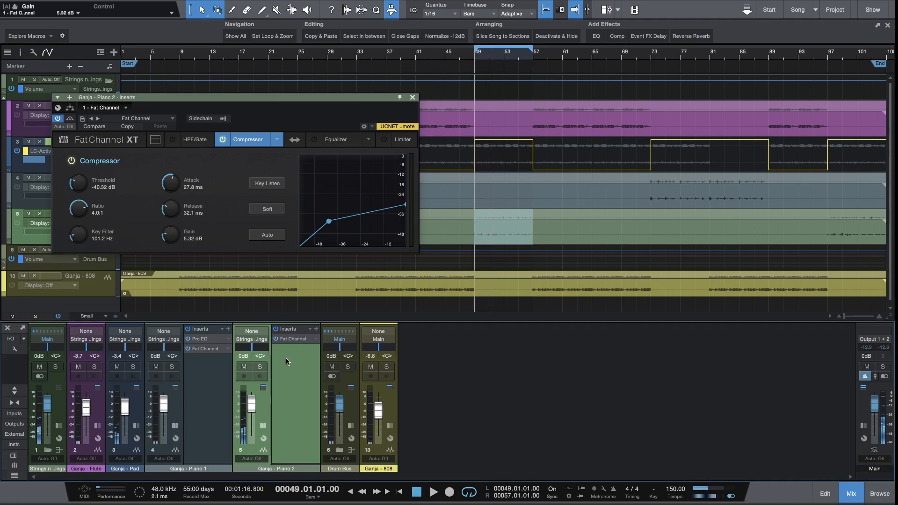
click(317, 329)
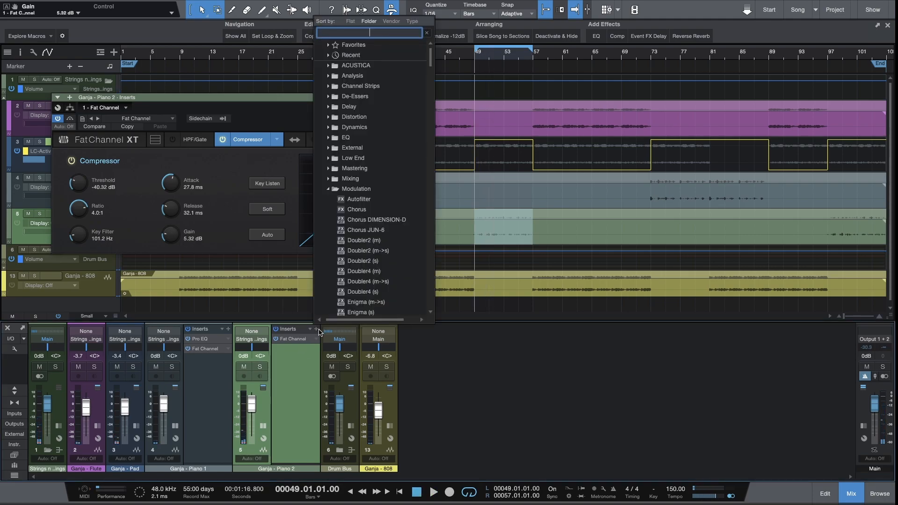
click(318, 369)
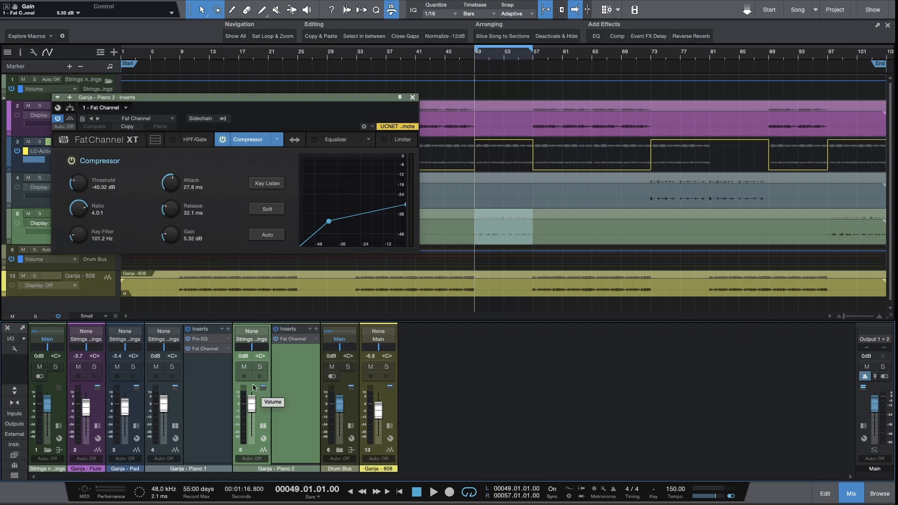
click(267, 210)
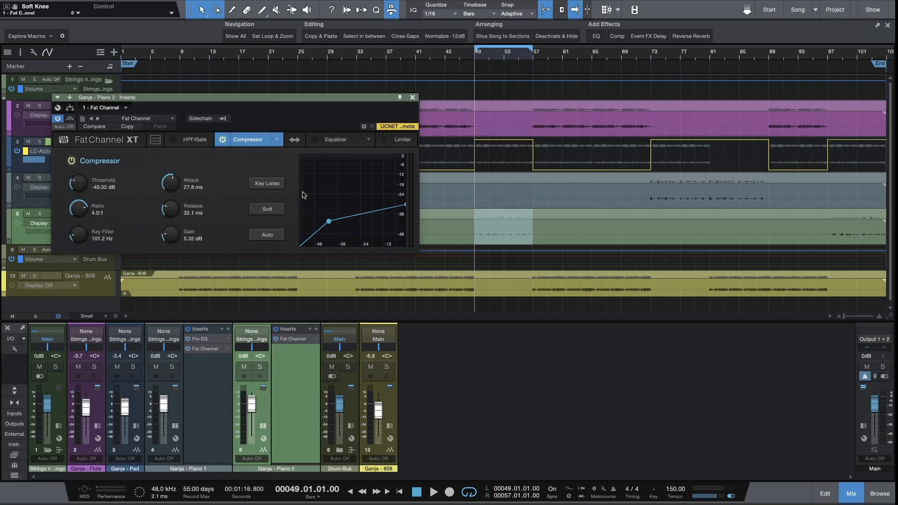
- Search the plug-ins for "rever" and add Room Reverb to Piano 2's inserts
click(316, 330)
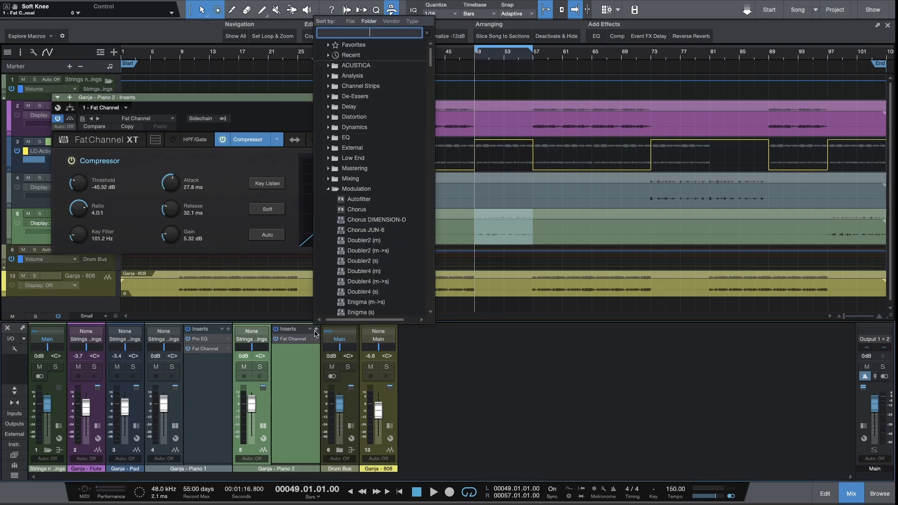
text(r)
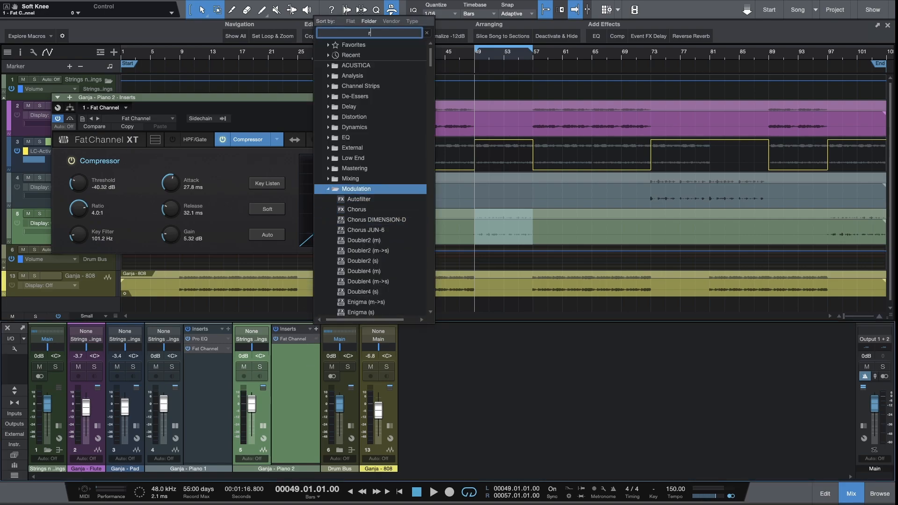
text(e)
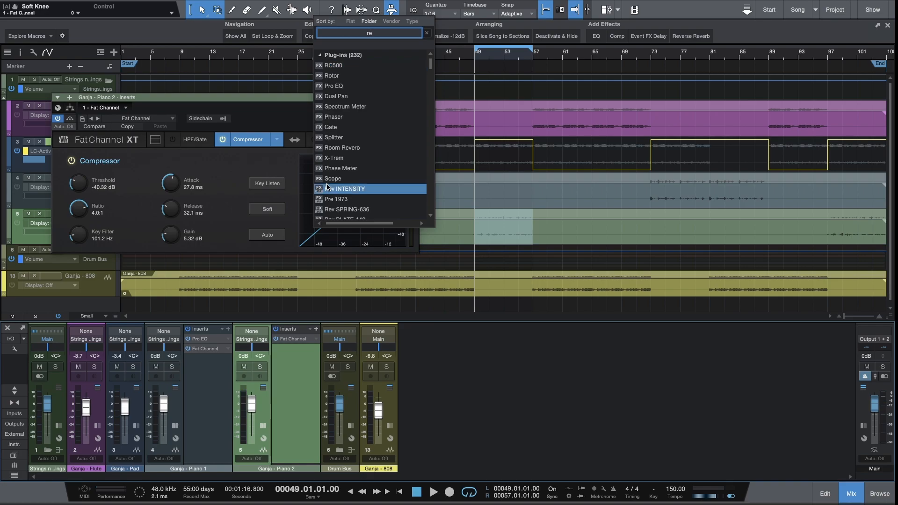
text(ver)
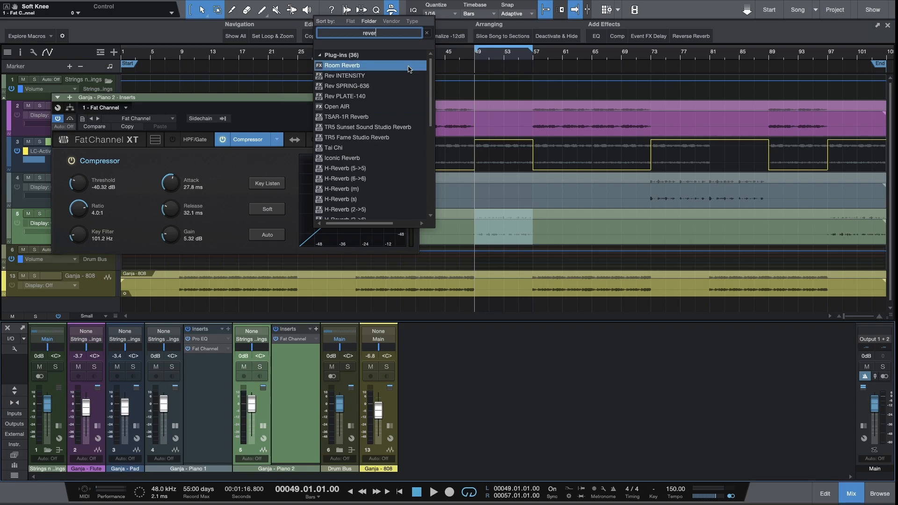
click(408, 67)
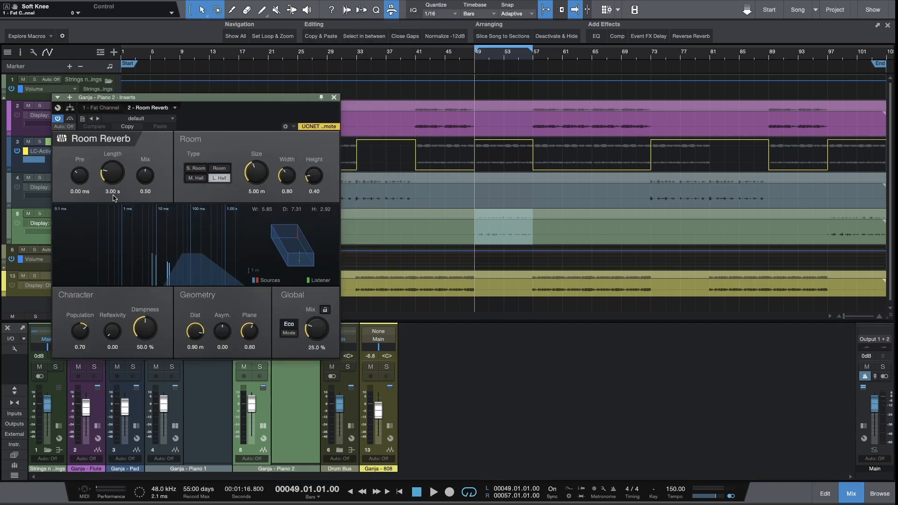
- Play the loop, set the Room Reverb length to 2.10 s and switch its mode from Eco to HQ
key(Return)
key(space)
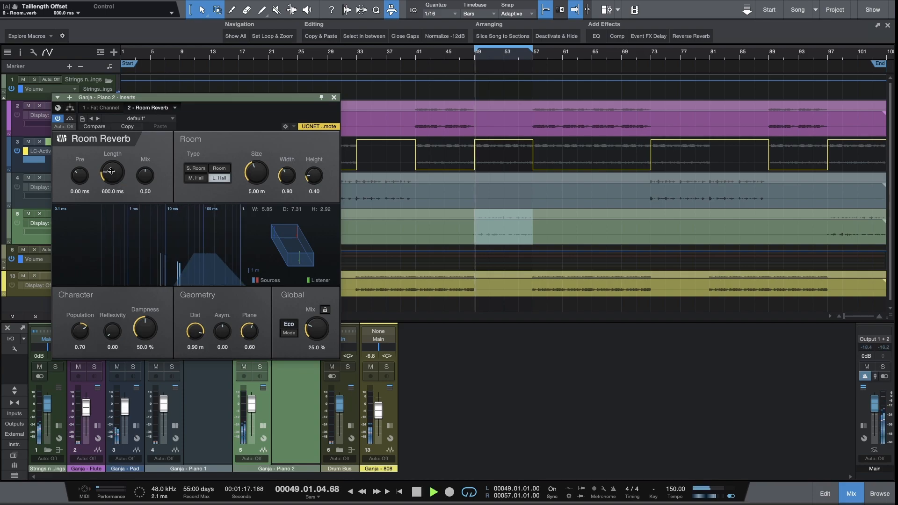
scroll(112, 167, down, 3)
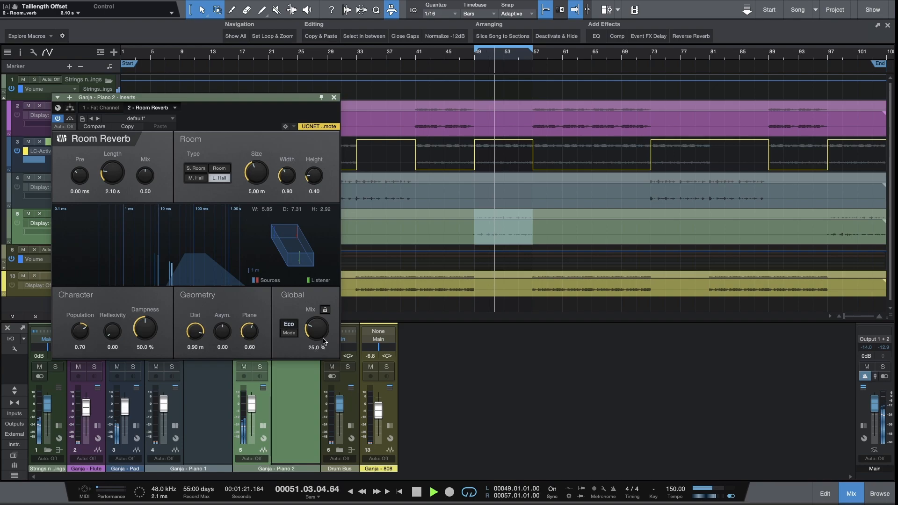
click(299, 333)
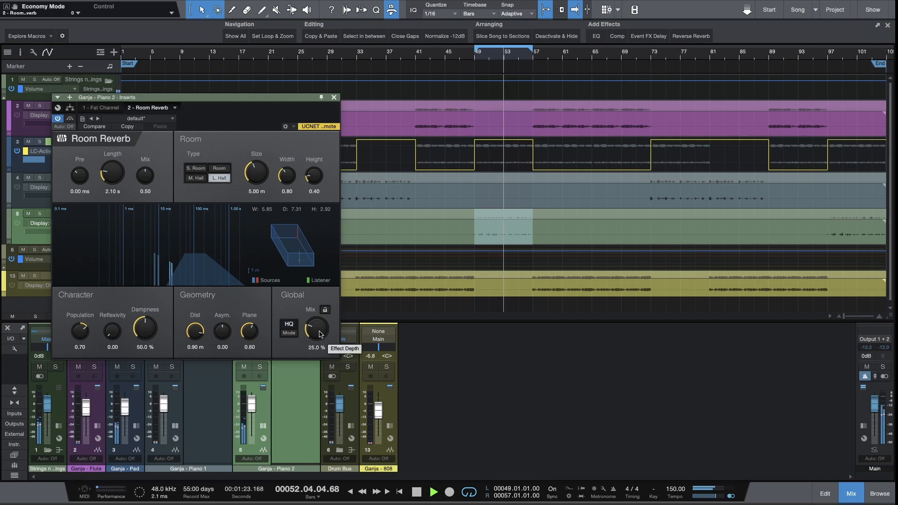
- Set the Room Reverb population to 1.00, adjust its dampness and global mix, then close the plug-in and stop playback
drag(81, 332, 184, 262)
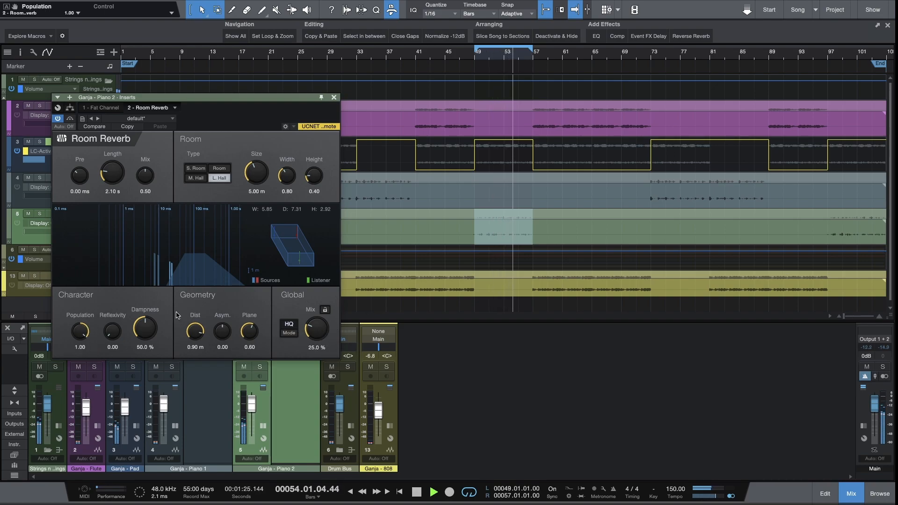
drag(157, 333, 159, 348)
drag(323, 327, 323, 323)
key(Escape)
key(space)
- Search the plug-ins for "delay" and insert Beat Delay on Piano 2 between Fat Channel and Room Reverb
click(316, 330)
text(d)
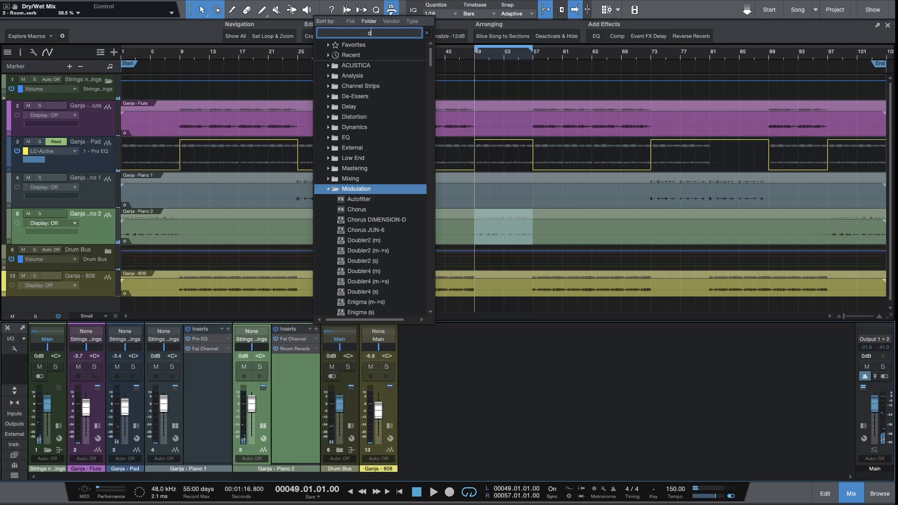
text(elay)
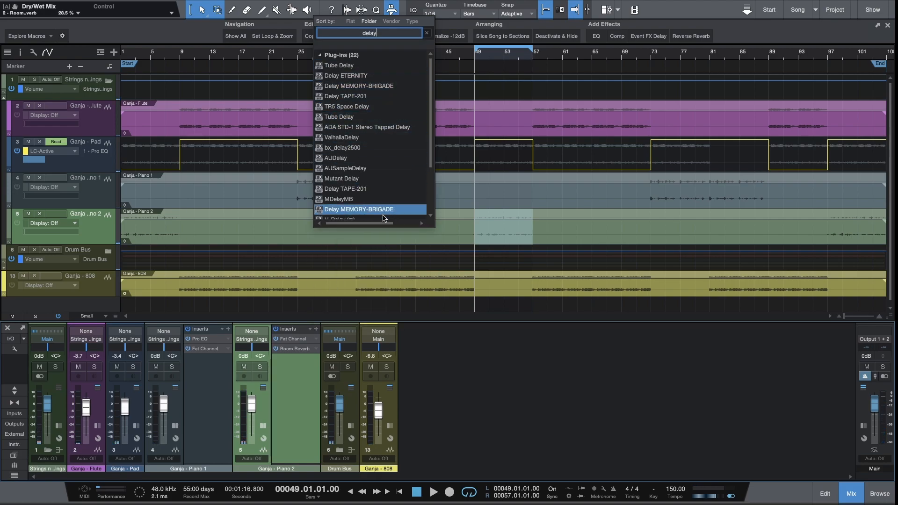
scroll(391, 143, down, 2)
scroll(391, 143, up, 2)
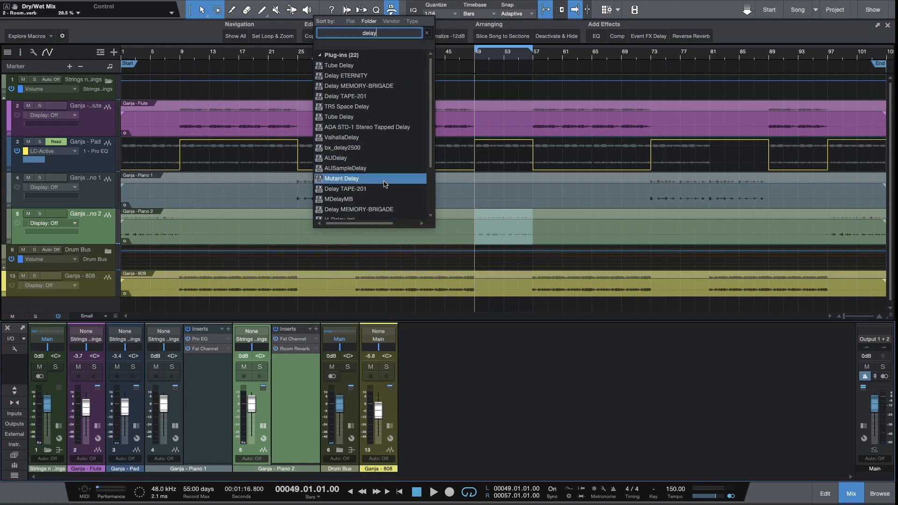
scroll(389, 196, down, 2)
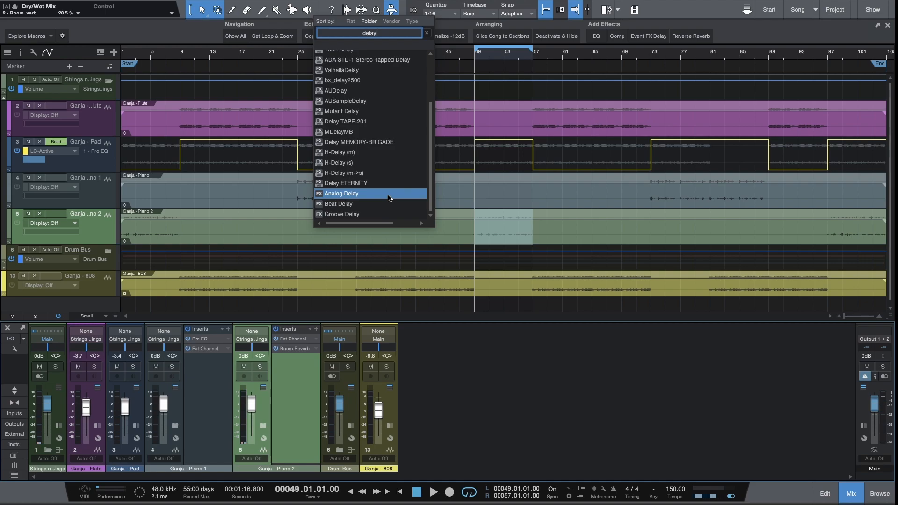
click(365, 204)
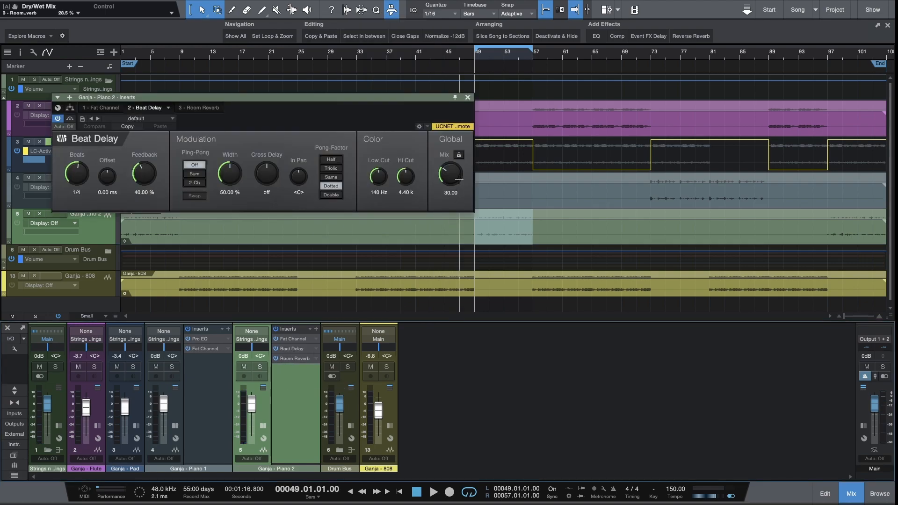
- Set the Beat Delay mix to 18.50, its width to 100% and its pong-factor to Double
drag(454, 176, 454, 180)
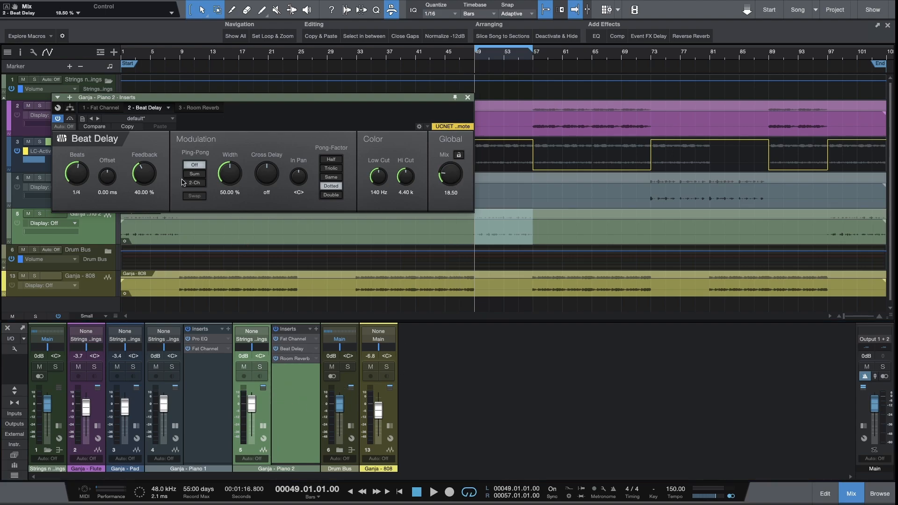
click(331, 195)
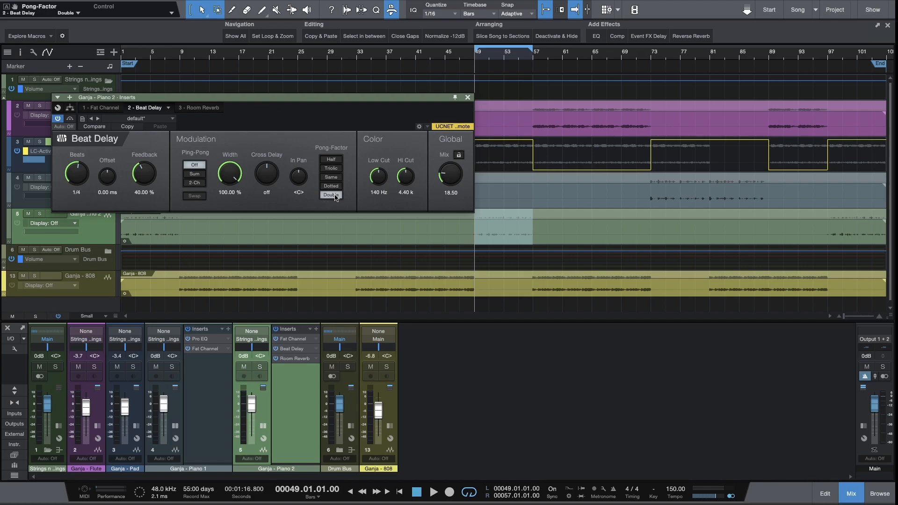
- Play the loop and set the Beat Delay mix to 22.50 and its high cut to 5.76 kHz
key(space)
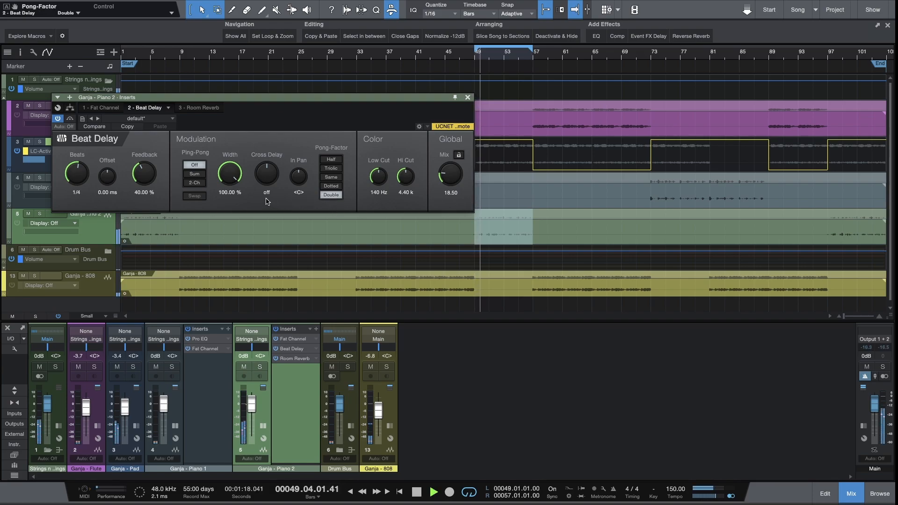
drag(449, 176, 439, 137)
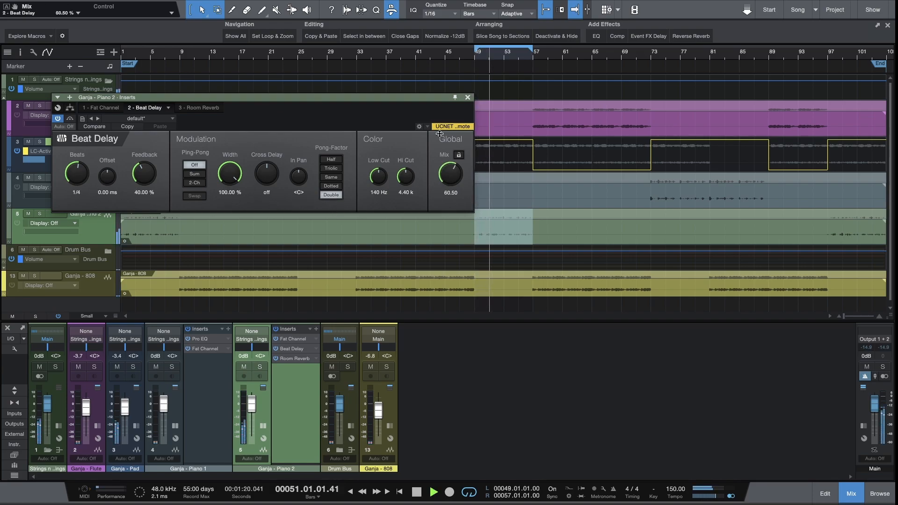
mouse_move(446, 172)
mouse_down()
mouse_move(435, 195)
mouse_move(400, 176)
mouse_move(447, 177)
mouse_up()
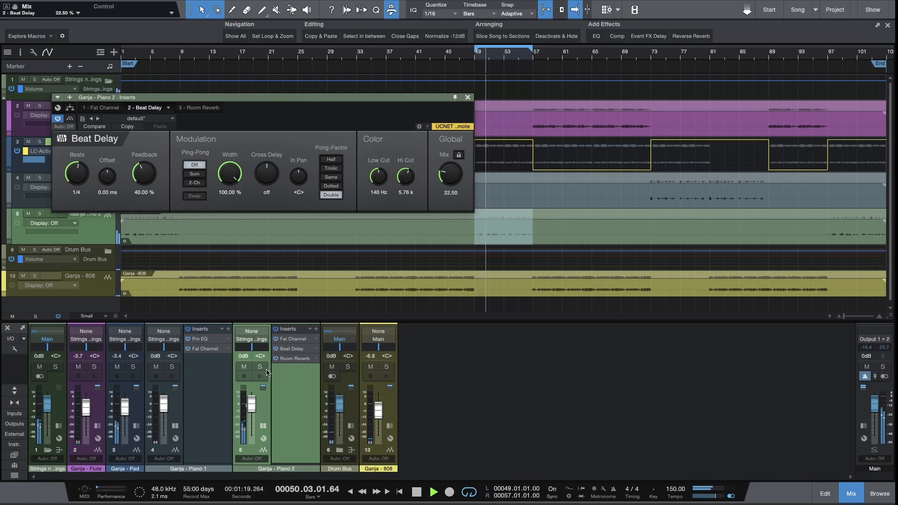
- Solo Piano 2 and set the Room Reverb pre-delay to 13.5 ms, size to 3.80 m and global mix to 19.0%
key(s)
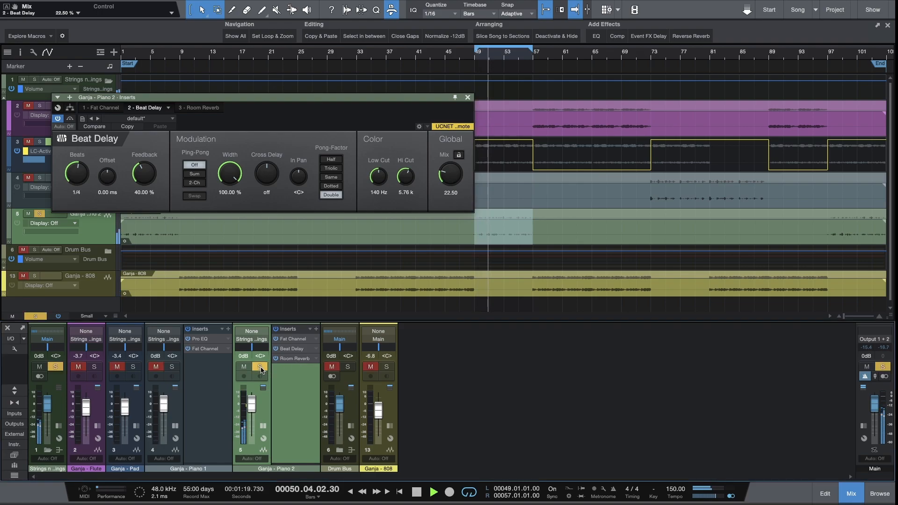
click(299, 358)
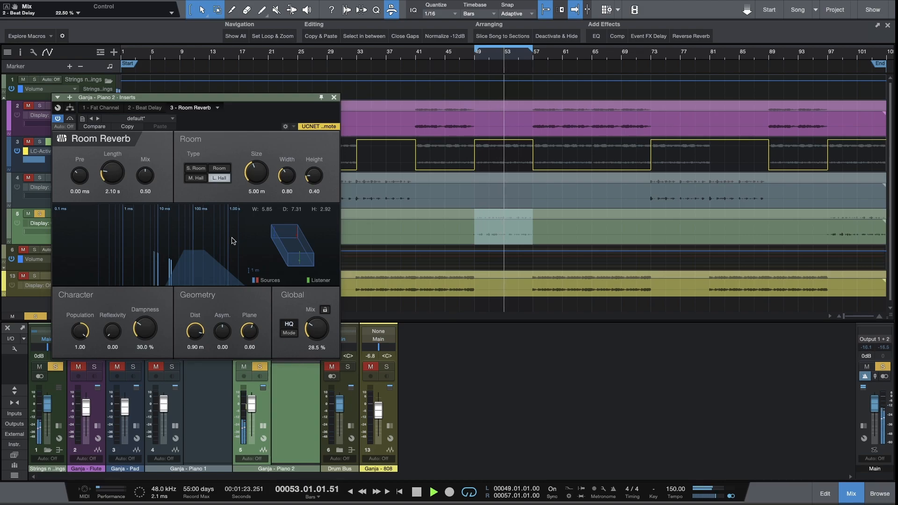
drag(80, 176, 81, 164)
drag(256, 172, 256, 179)
drag(317, 331, 319, 340)
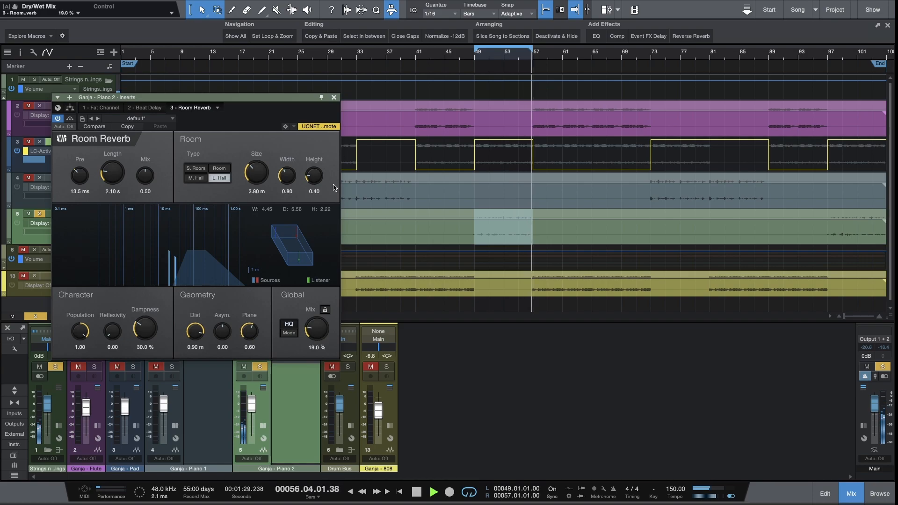
drag(196, 98, 643, 139)
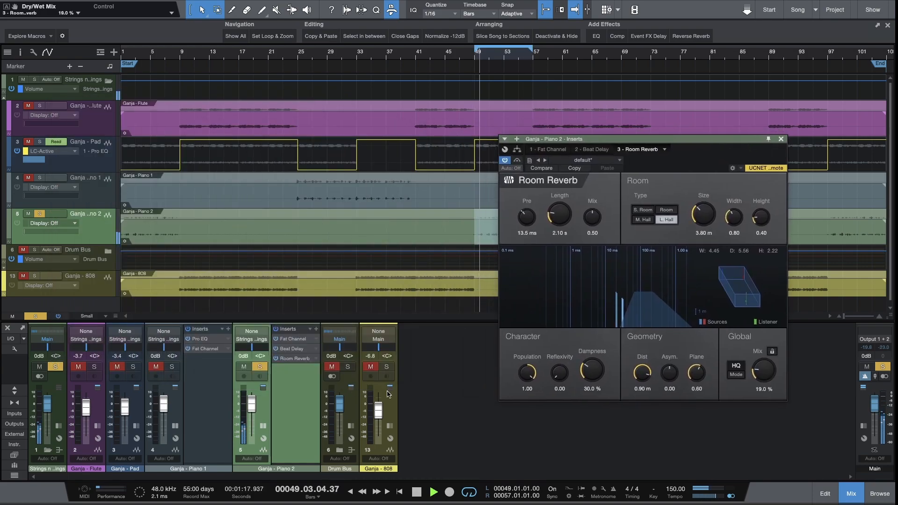
- Set the Beat Delay mix to 26%, ping-pong to 2-Ch, feedback to 27%, pong-factor to Same and offset to 0.60 ms
click(291, 349)
drag(891, 219, 893, 180)
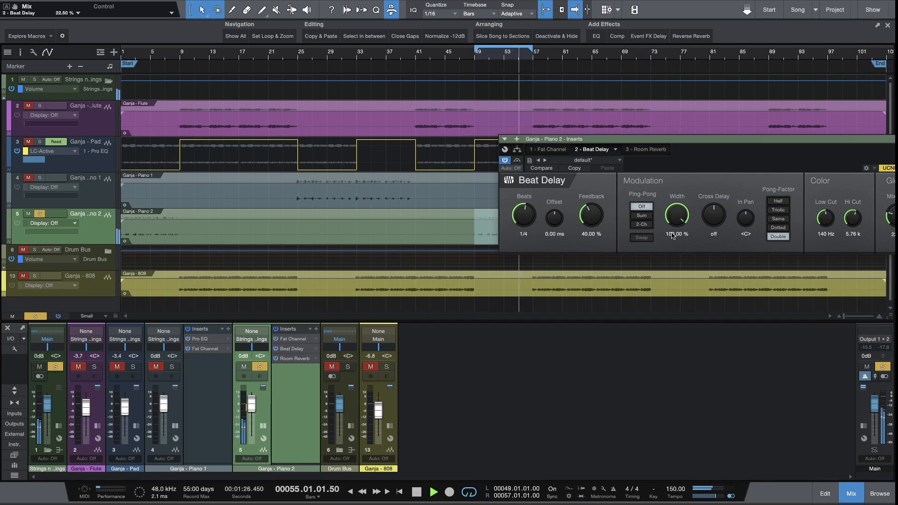
click(645, 224)
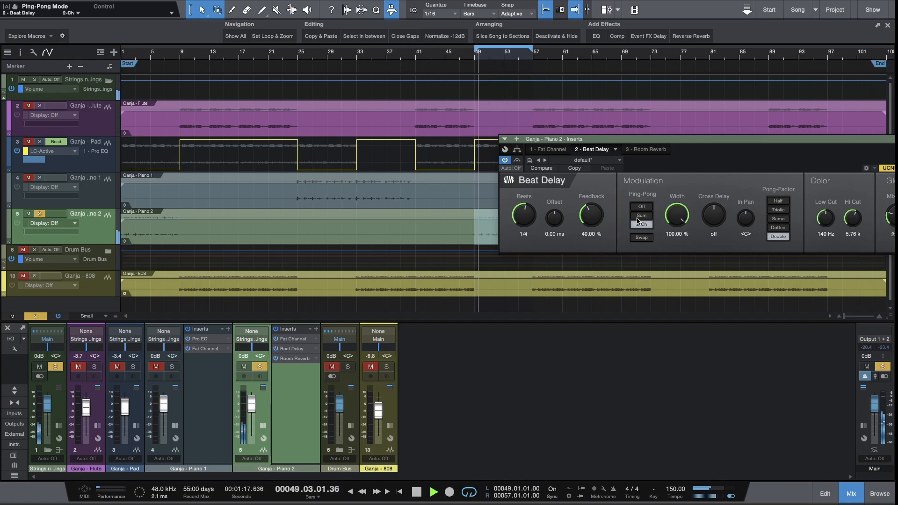
drag(596, 219, 597, 229)
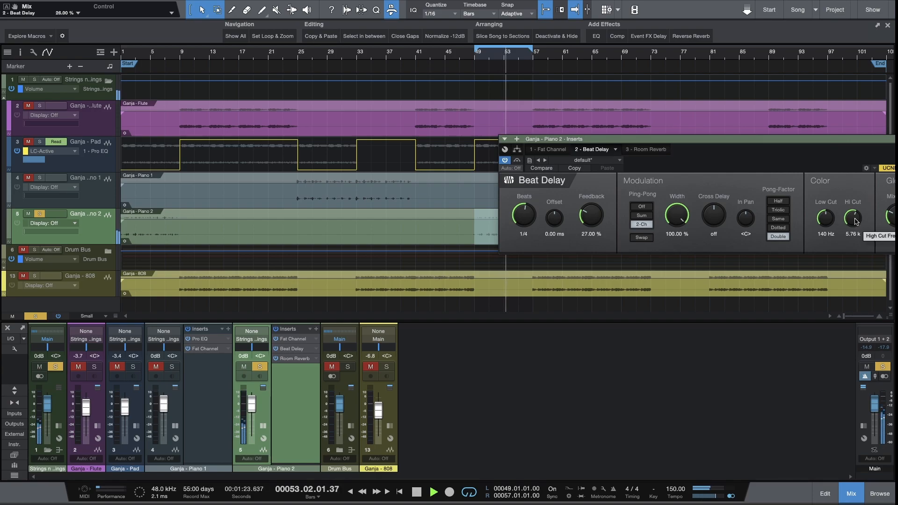
click(787, 220)
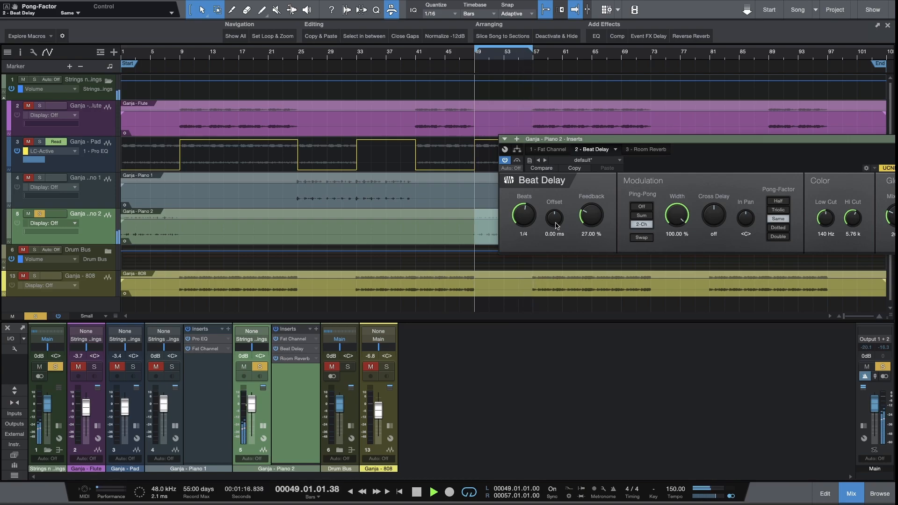
drag(555, 220, 554, 218)
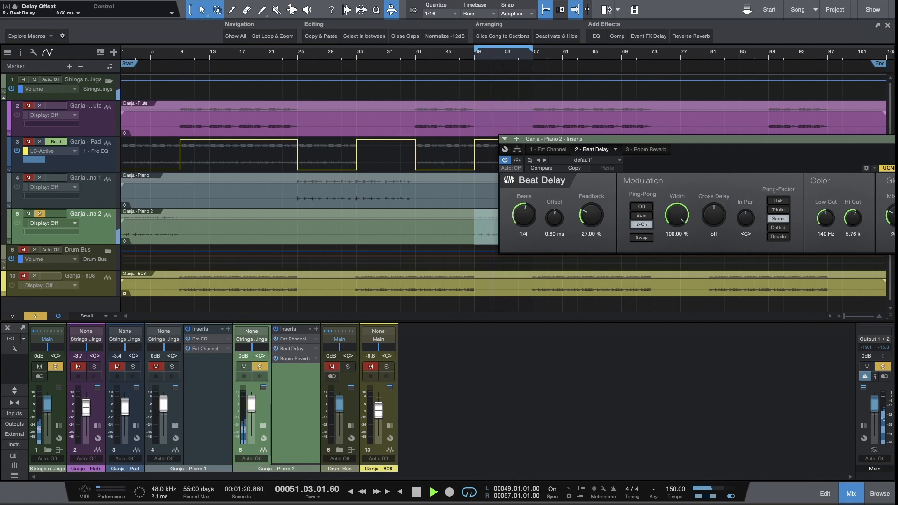
- Close the Beat Delay window, stop playback, unsolo Piano 2 and save the song
key(Escape)
key(space)
click(258, 365)
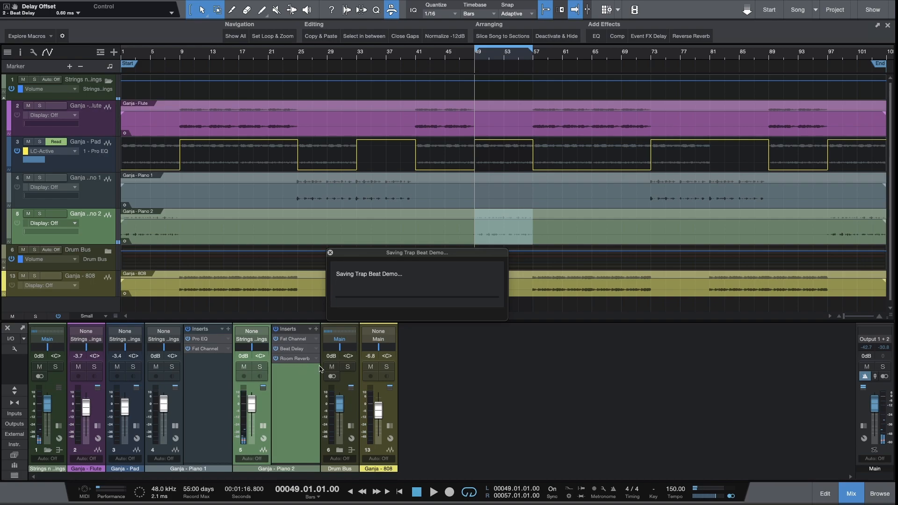
- Play from bar 49 with looping off, set the tracks to normal height without automation and expand the Drum Bus folder
key(space)
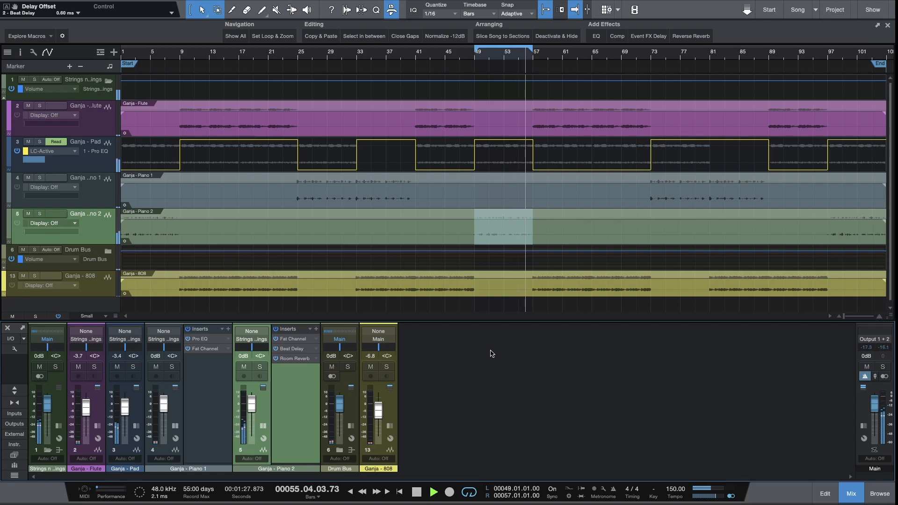
key(space)
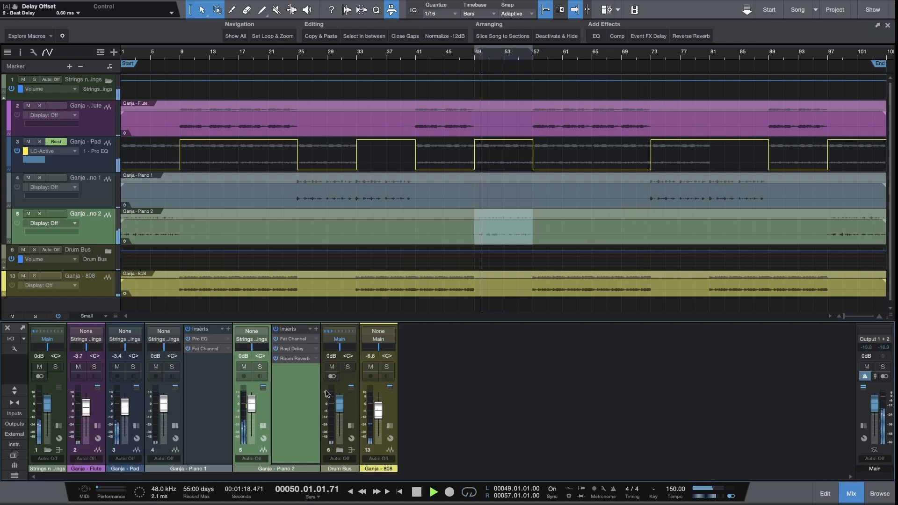
key(shift+e)
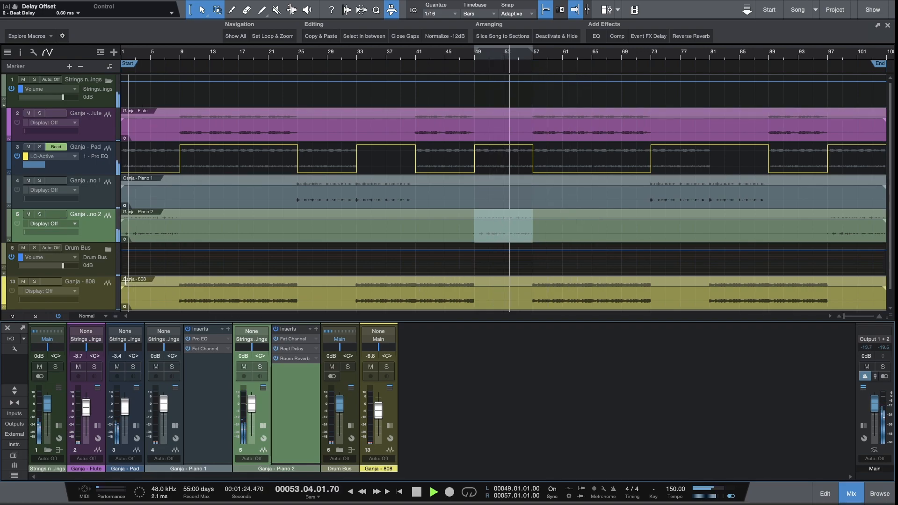
key(a)
scroll(110, 247, down, 1)
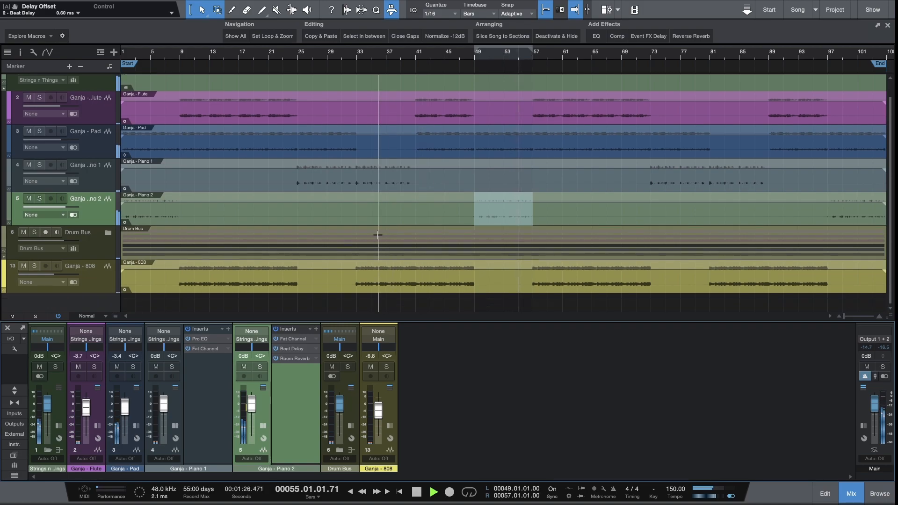
click(106, 232)
- Review the drum and melodic tracks in the arrangement while the song plays on, then stop playback
scroll(514, 174, down, 8)
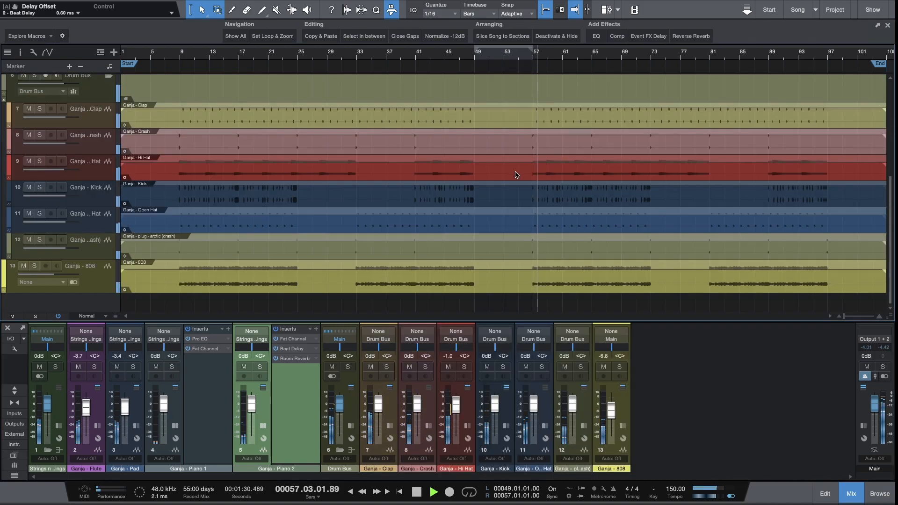
scroll(513, 177, up, 3)
scroll(506, 177, up, 7)
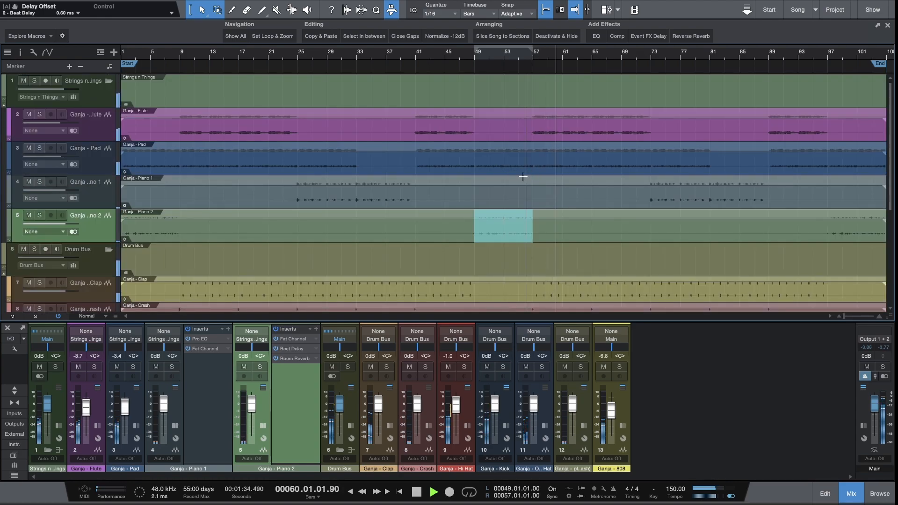
scroll(515, 180, down, 9)
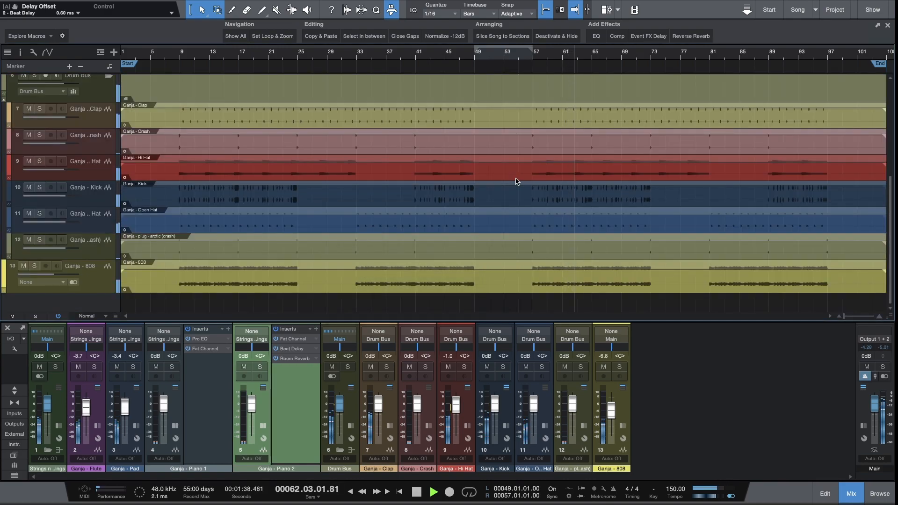
scroll(519, 181, up, 9)
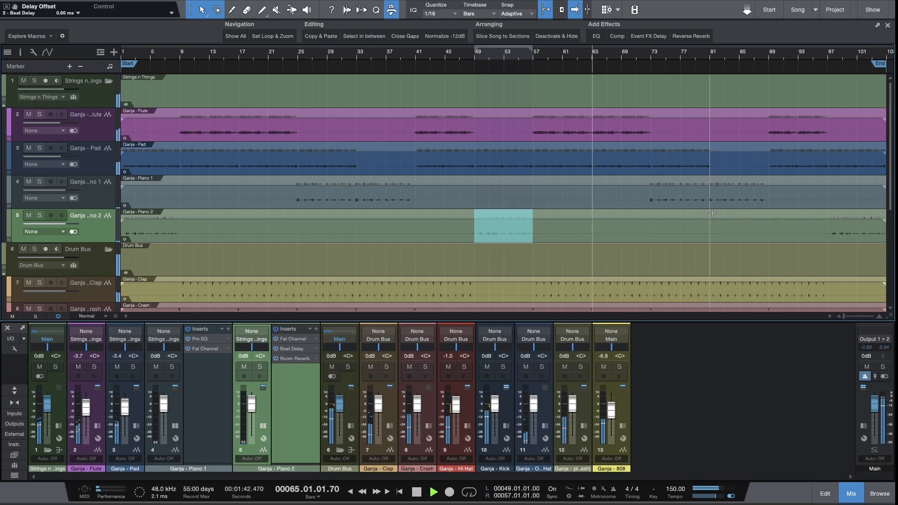
key(space)
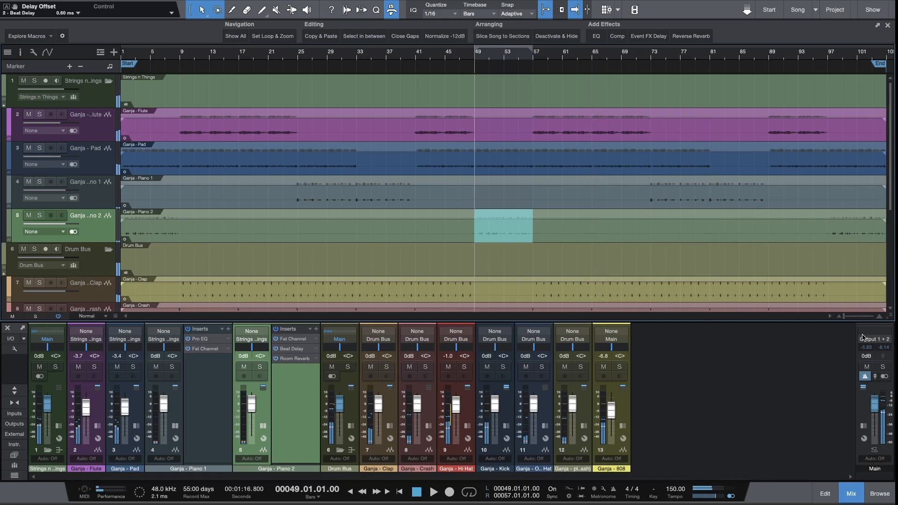
- Enlarge the mixer to check channel and main output levels during playback from bars 49 and 57, then shrink it again
drag(882, 323, 882, 192)
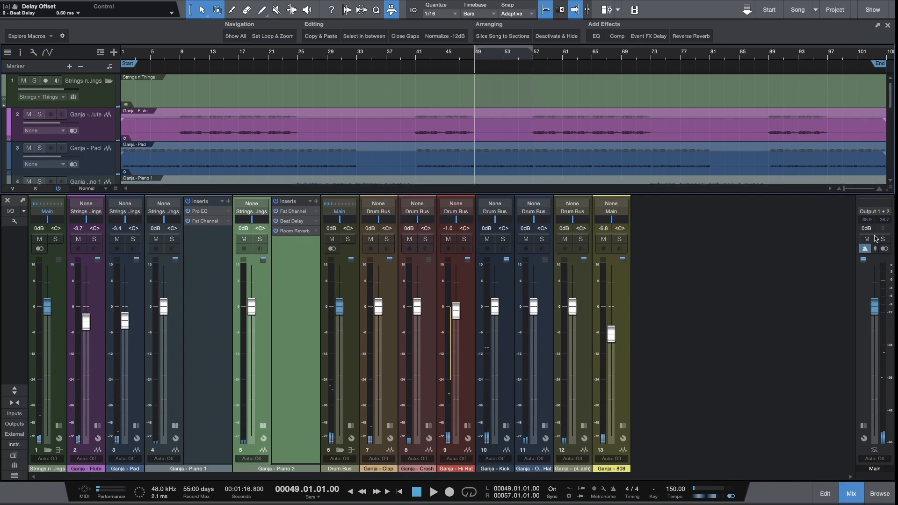
key(space)
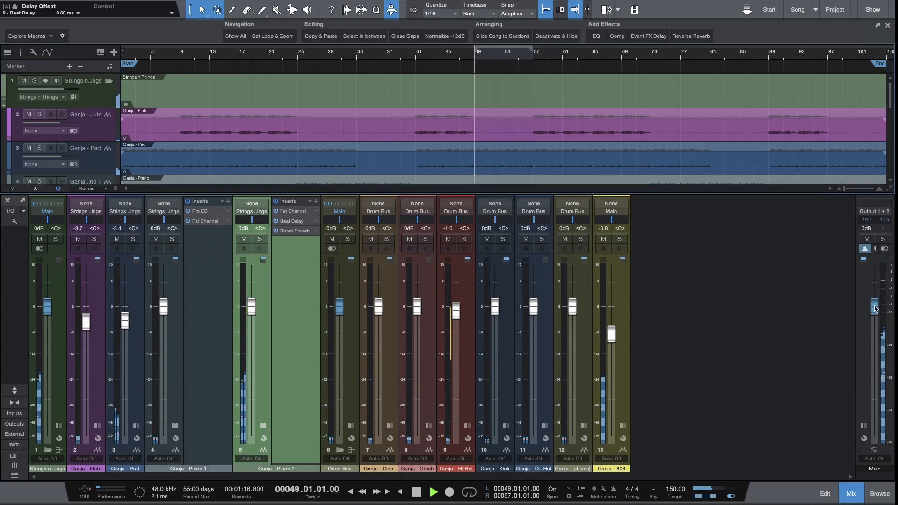
click(532, 61)
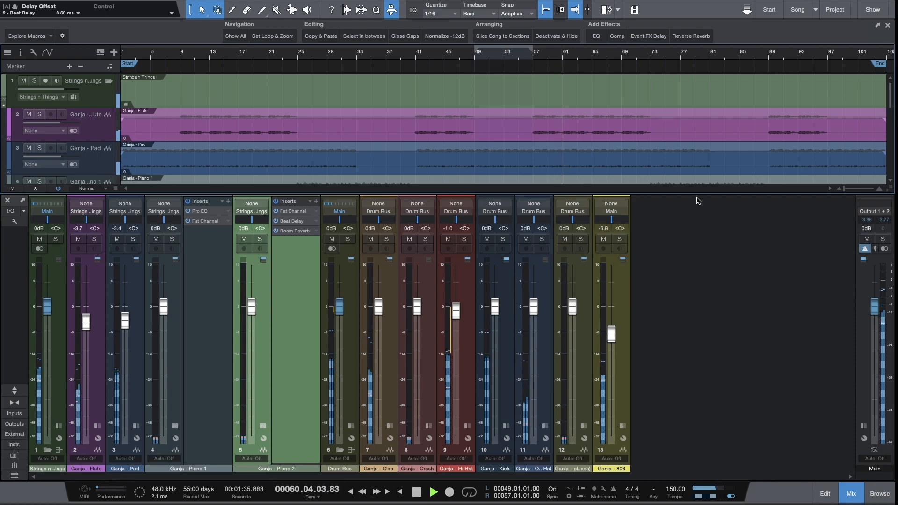
drag(697, 195, 697, 357)
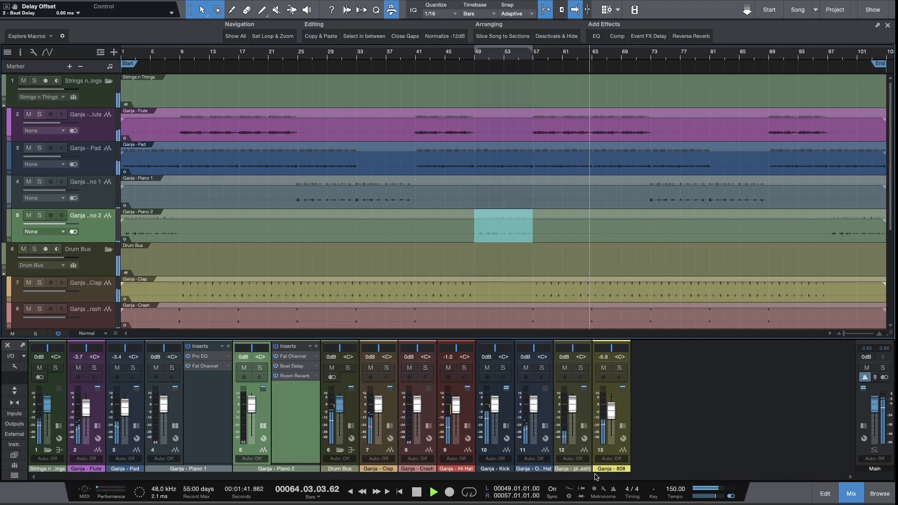
- Set the drive to 2.77 and the type to Hard Tube in the 808 track's RedlightDist insert, then restart playback
click(621, 425)
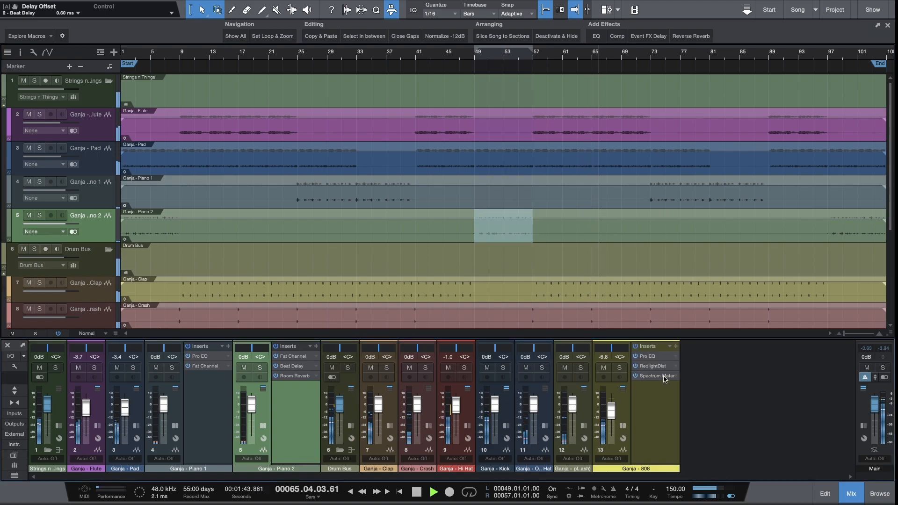
click(652, 366)
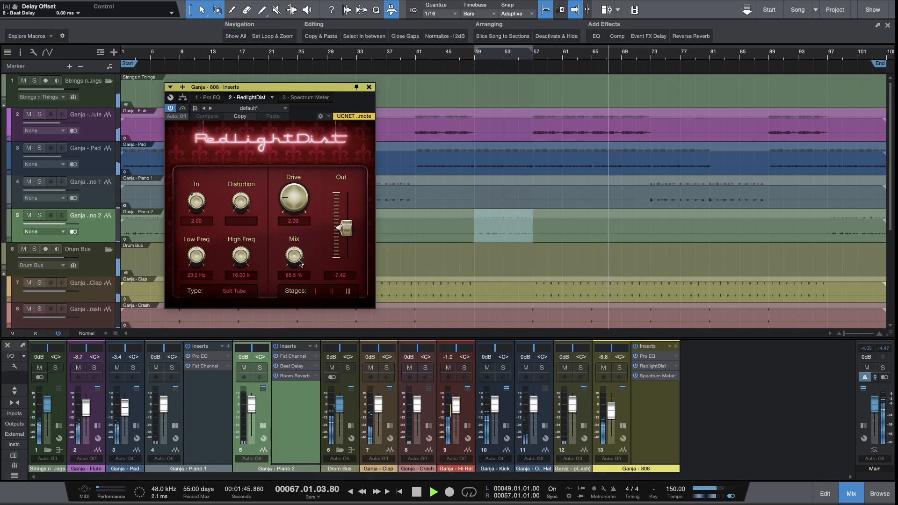
mouse_move(293, 198)
mouse_down()
mouse_move(293, 176)
mouse_move(290, 208)
mouse_up()
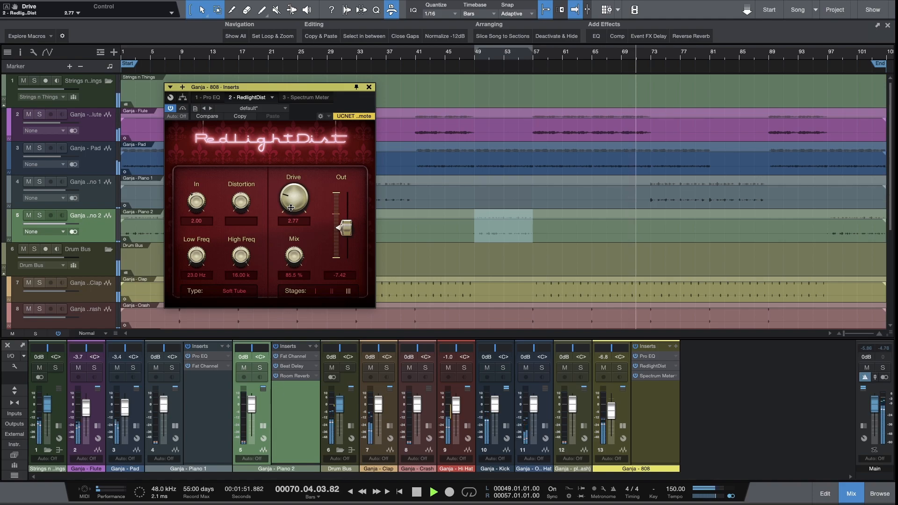
click(240, 293)
click(242, 303)
key(space)
key(space)
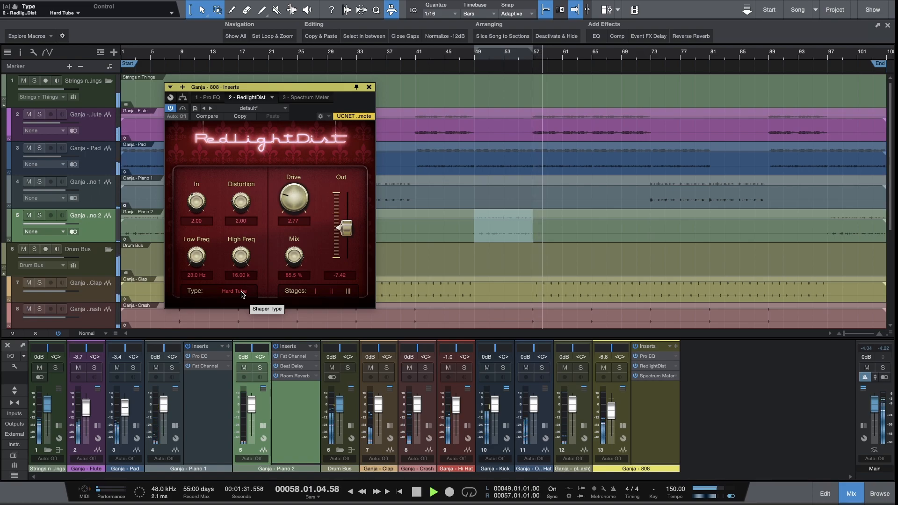
- Set the RedlightDist drive to 2.11 and distortion to 2.20, then close the plug-in and save the song
drag(302, 201, 304, 206)
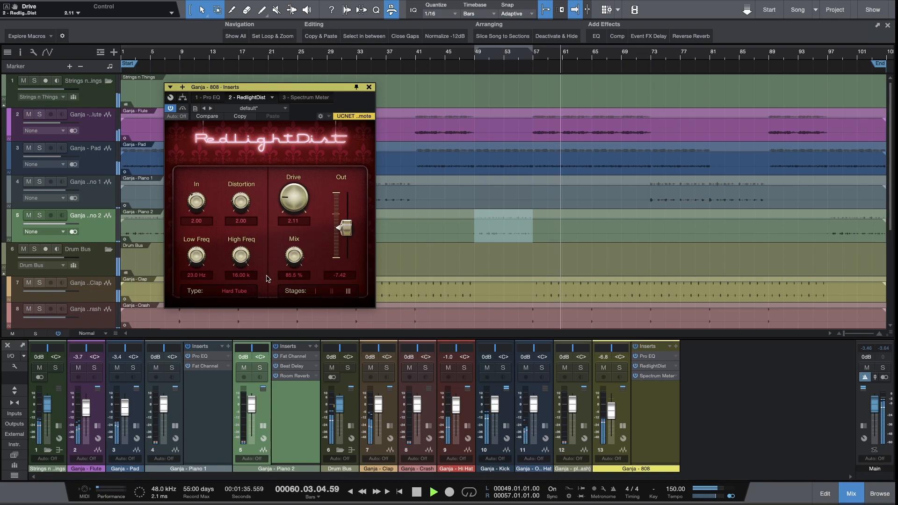
drag(246, 204, 252, 169)
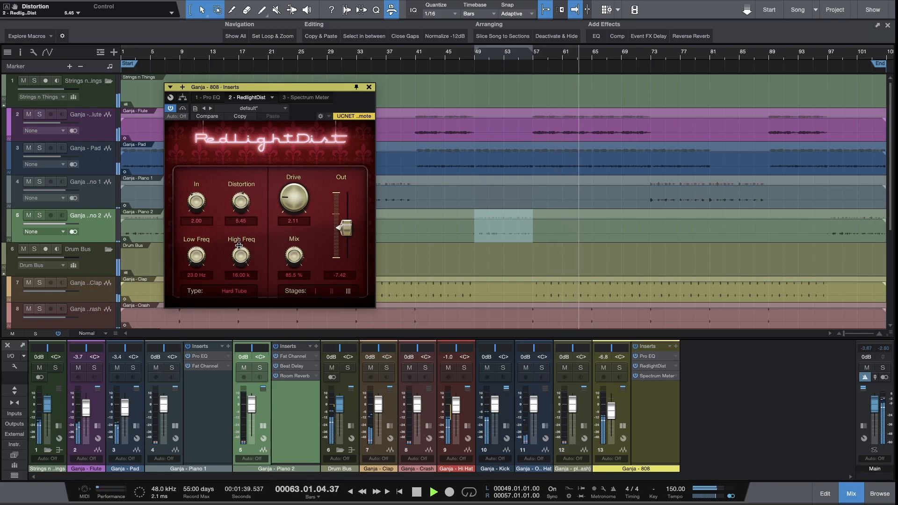
drag(239, 239, 235, 266)
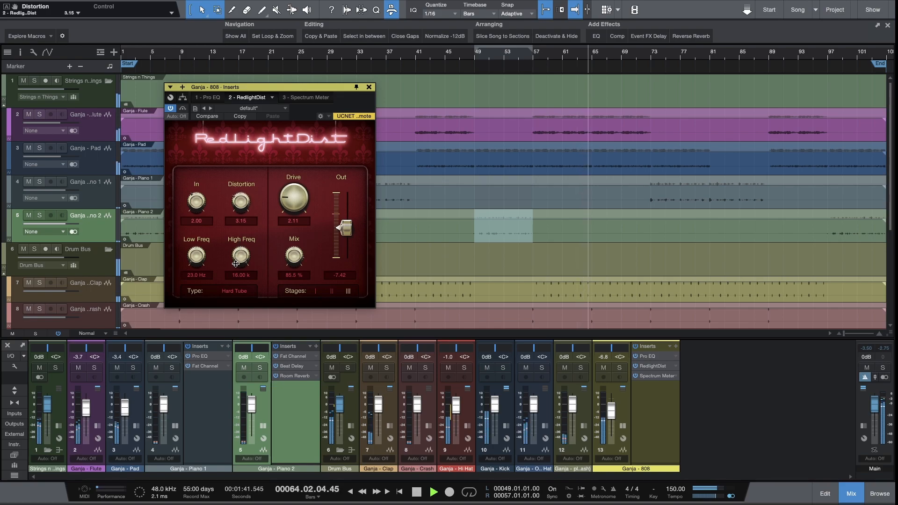
drag(242, 200, 243, 209)
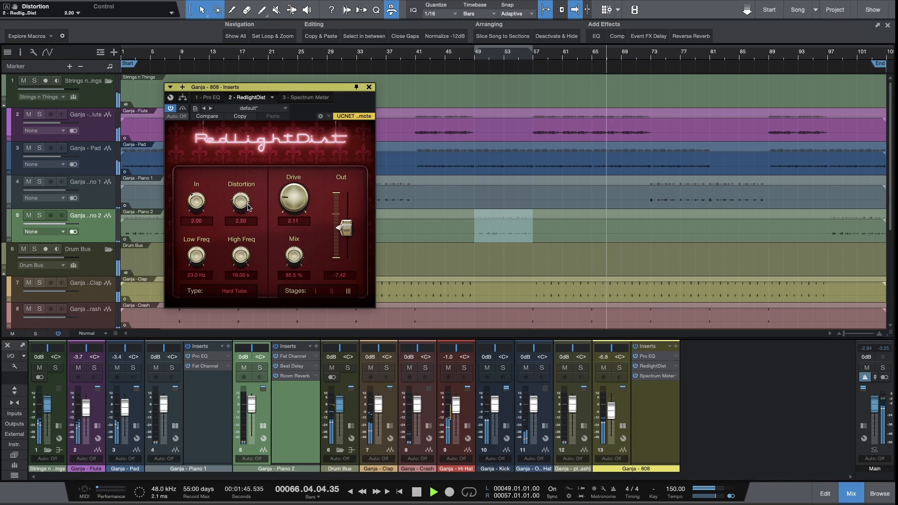
click(369, 87)
key(ctrl+s)
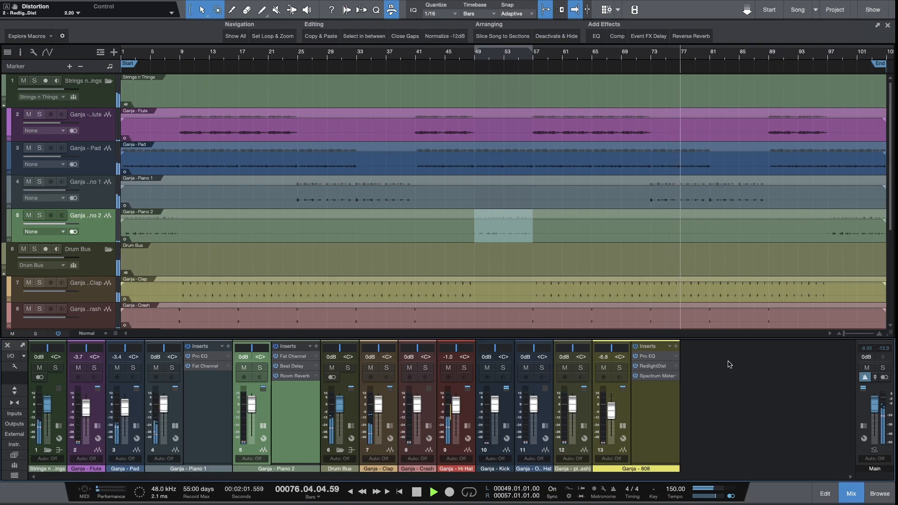
- Stop playback and collapse the Strings n Things and Drum Bus folder tracks
key(space)
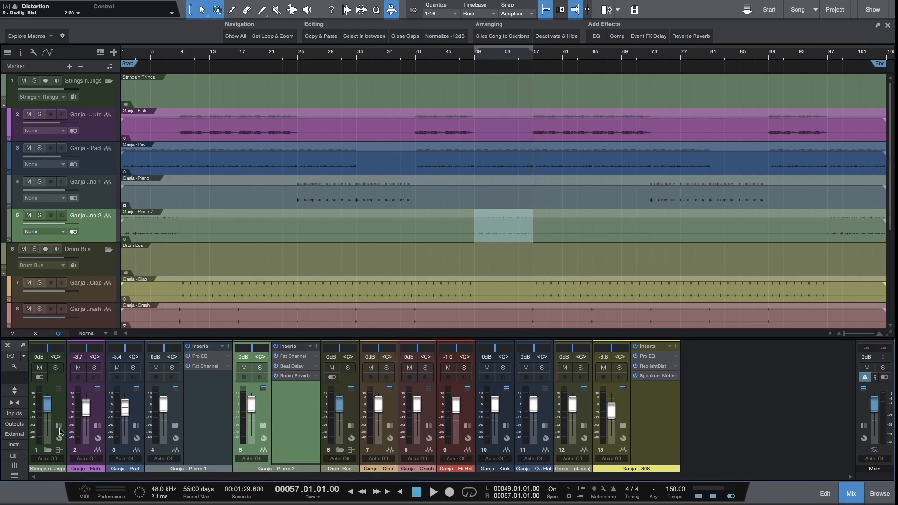
click(48, 452)
click(48, 451)
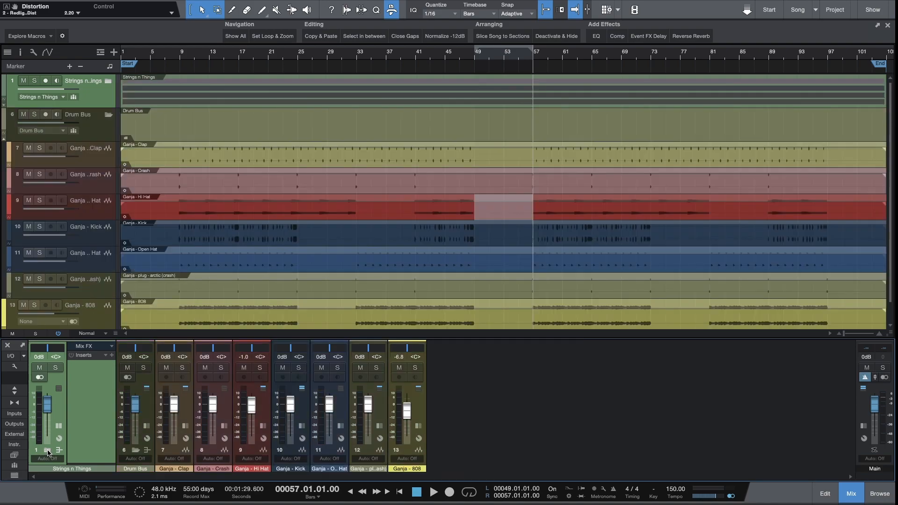
click(136, 451)
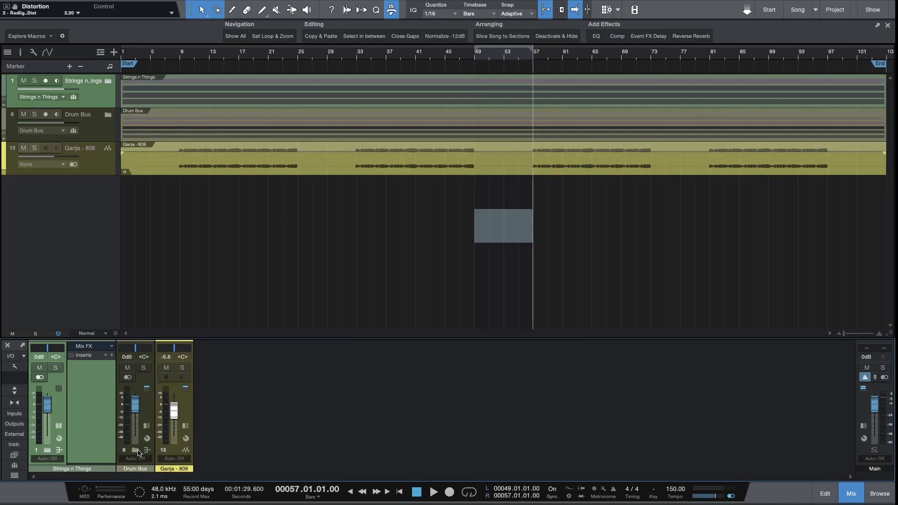
- Add the stock Compressor plug-in to the inserts of the Ganja - 808 channel
click(186, 408)
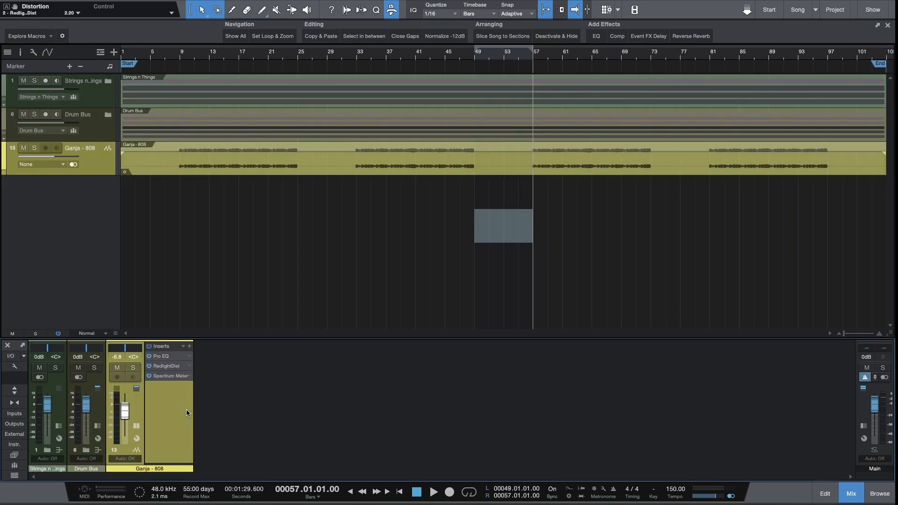
click(190, 346)
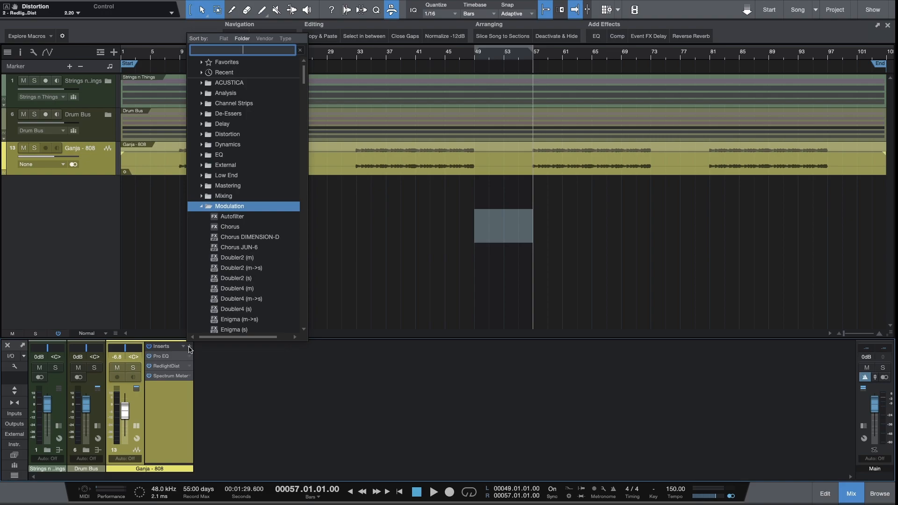
text(con)
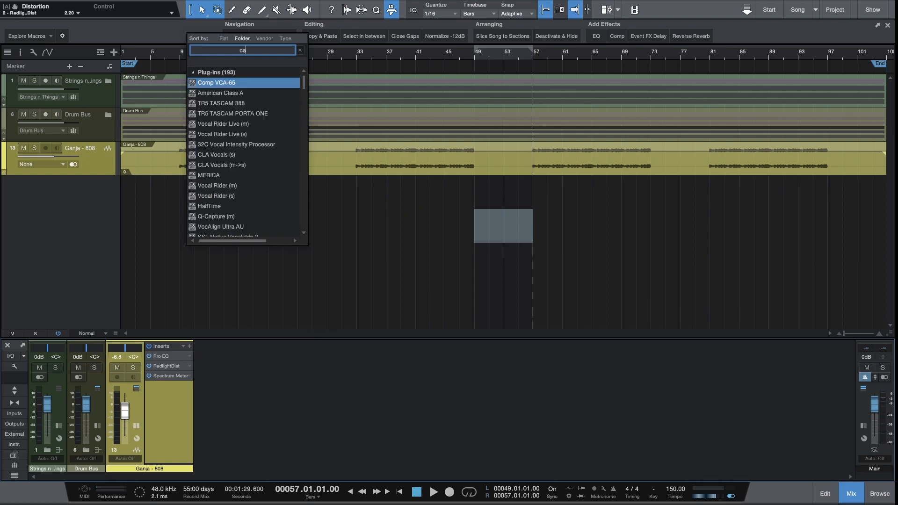
key(BackSpace)
text(me)
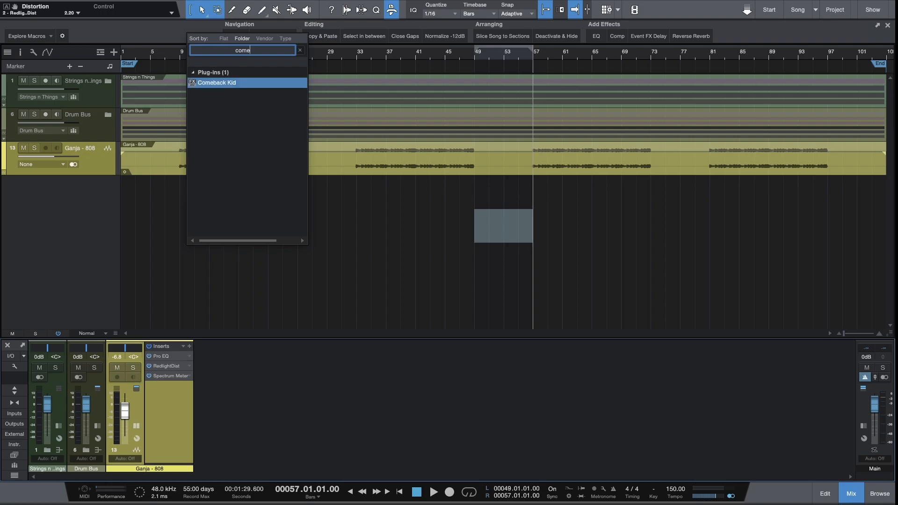
key(BackSpace)
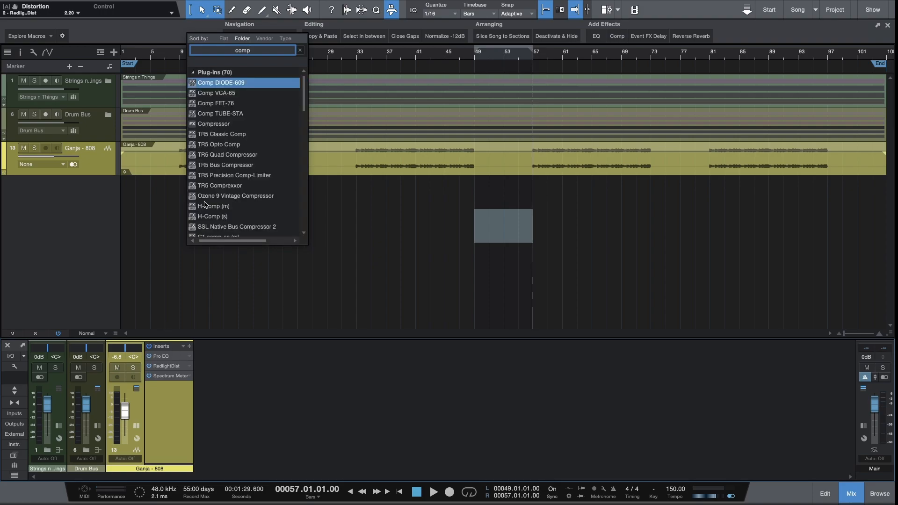
click(239, 129)
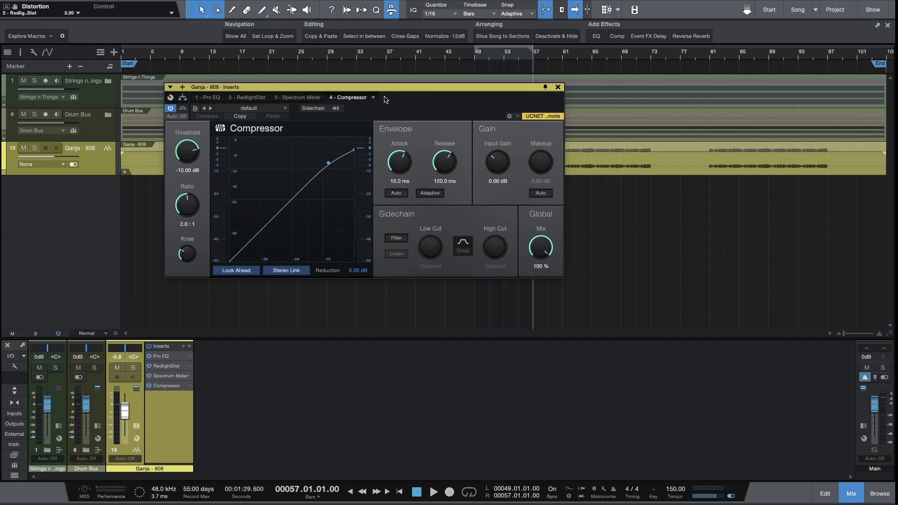
- Assign the Ganja - Kick track as the sidechain source of the 808's Compressor
click(342, 108)
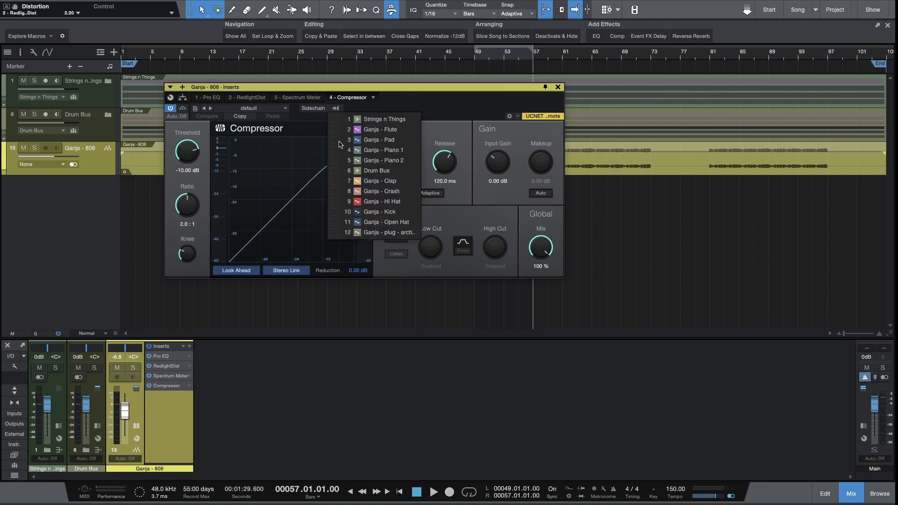
click(337, 212)
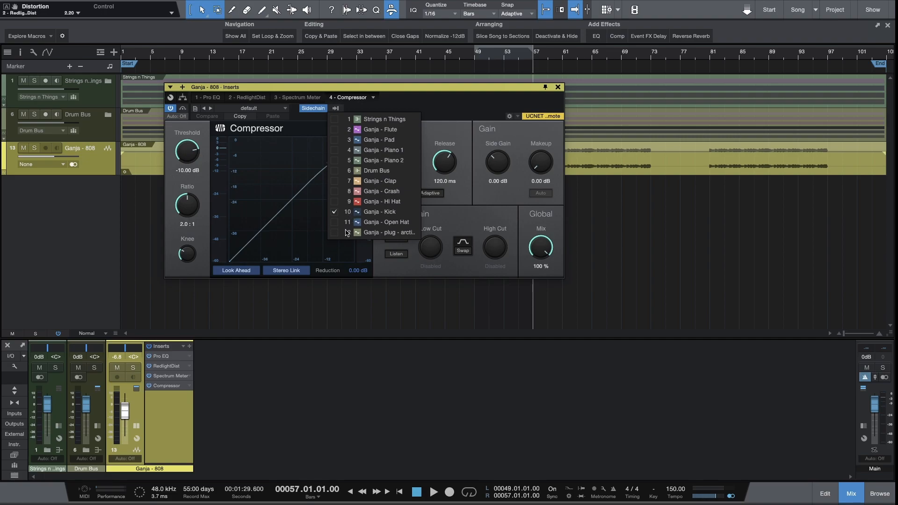
click(442, 99)
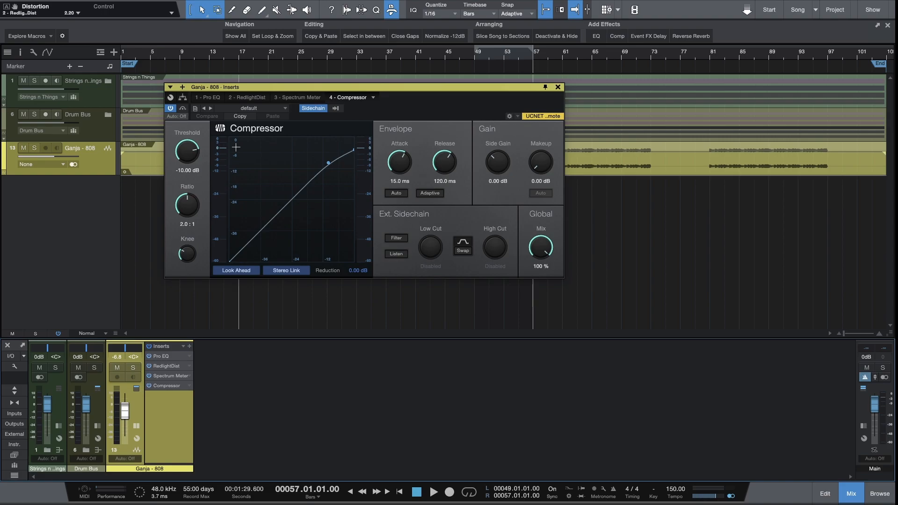
- Set the Compressor's ratio to 20:1, threshold to -17.44 dB, attack to 0.82 ms and release to 60.5 ms during playback, then close it
drag(189, 214, 189, 187)
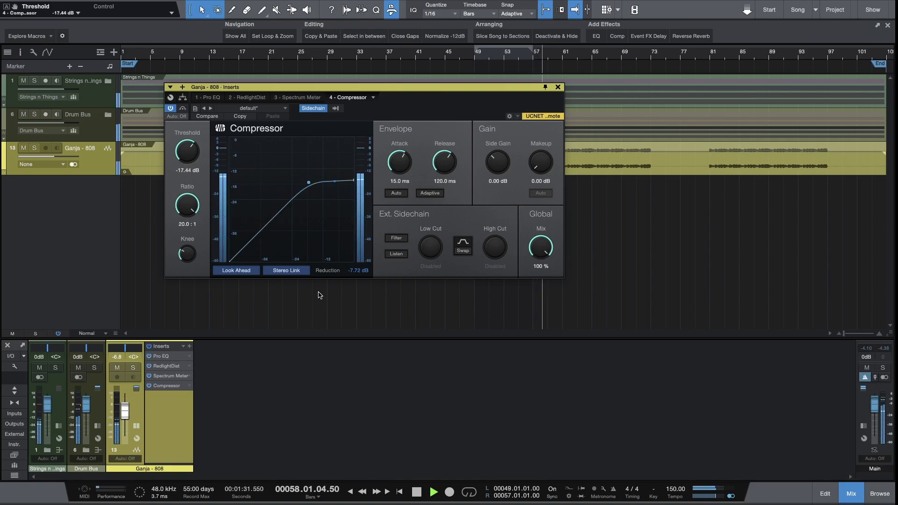
key(space)
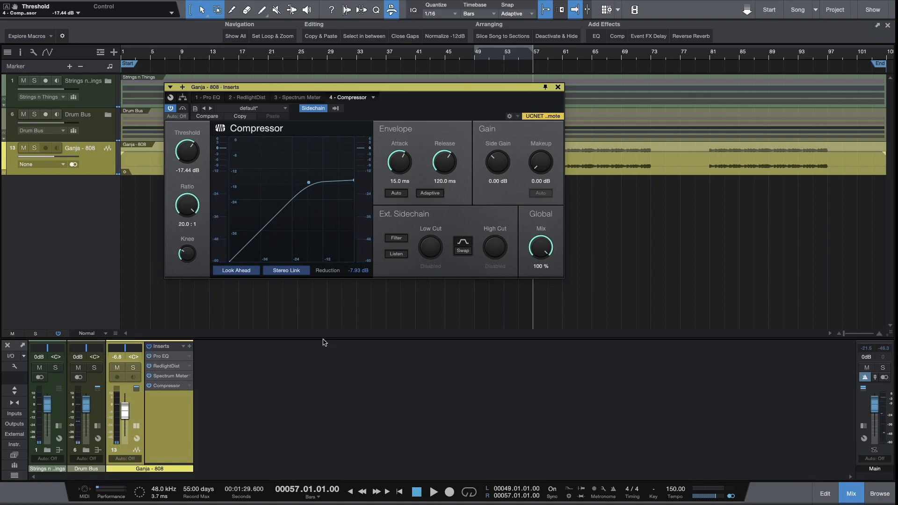
key(space)
drag(405, 155, 395, 185)
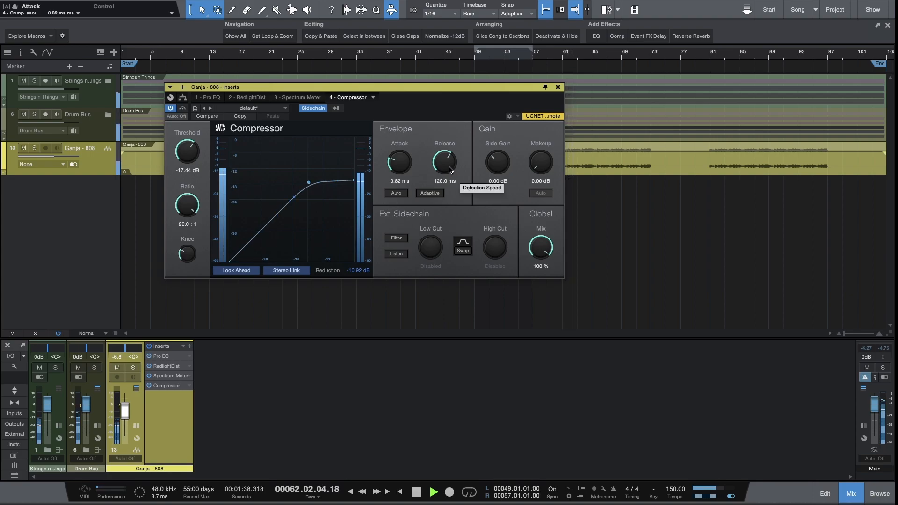
drag(451, 170, 448, 176)
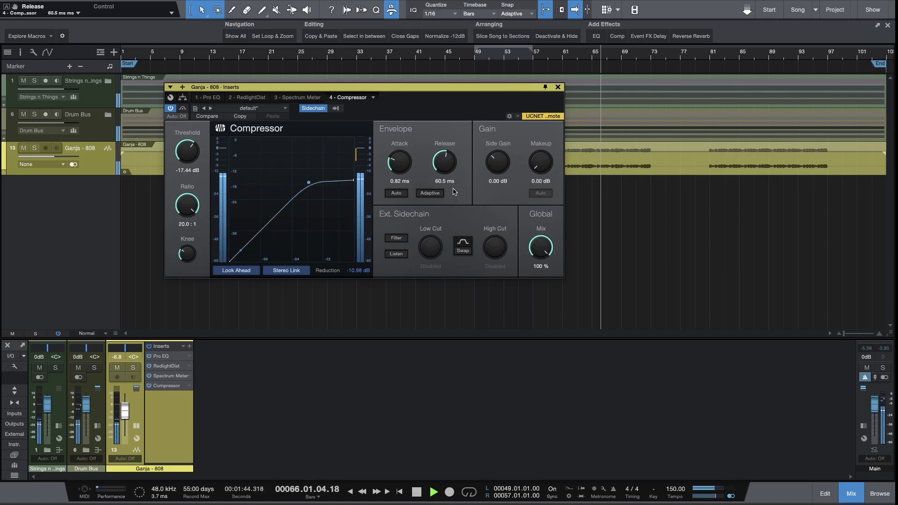
click(558, 87)
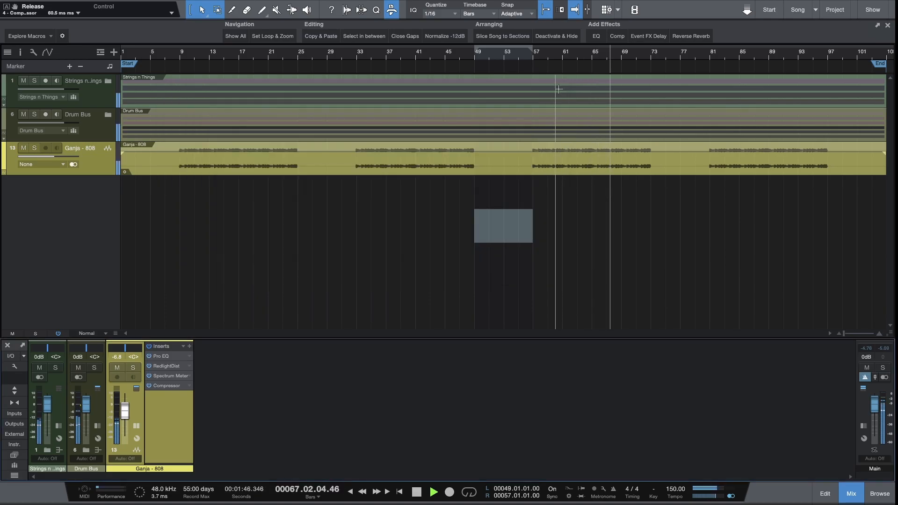
key(space)
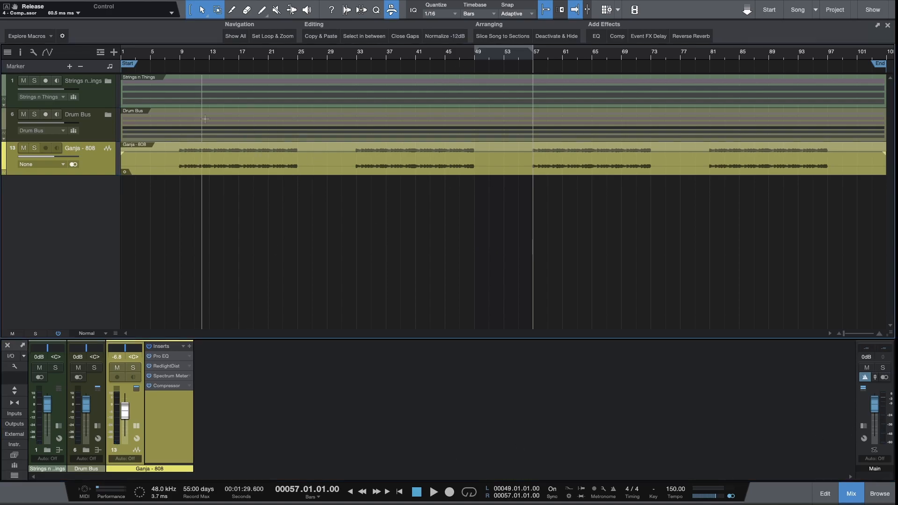
click(108, 115)
click(108, 81)
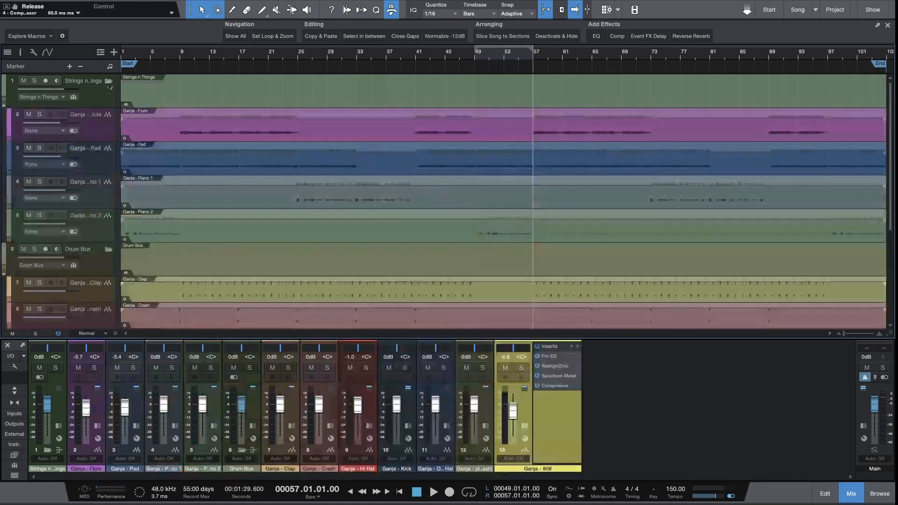
click(108, 81)
click(108, 114)
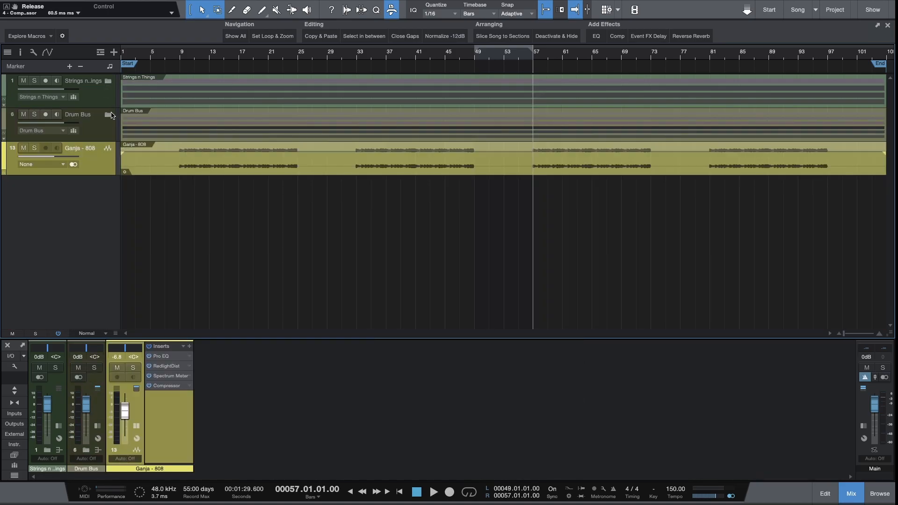
- Enlarge the arrangement tracks to Medium height and audition the song from bar 69, then stop playback
double_click(73, 220)
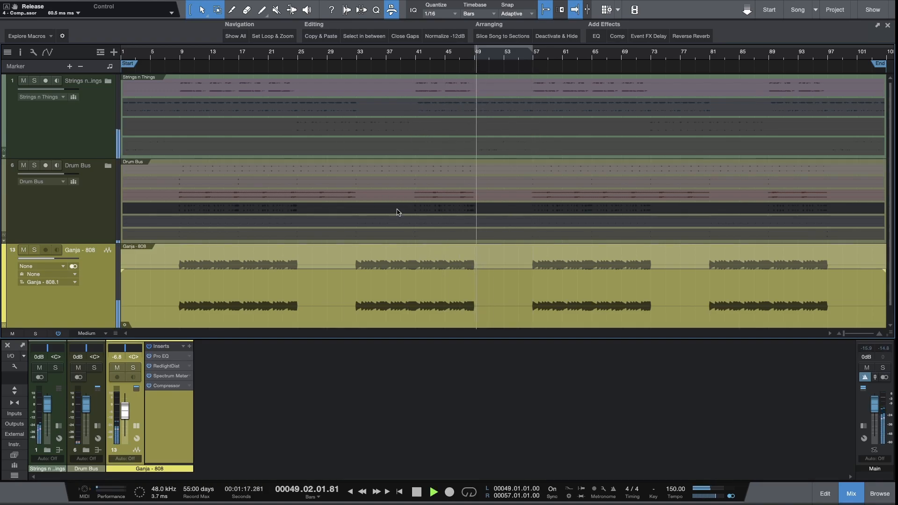
click(622, 62)
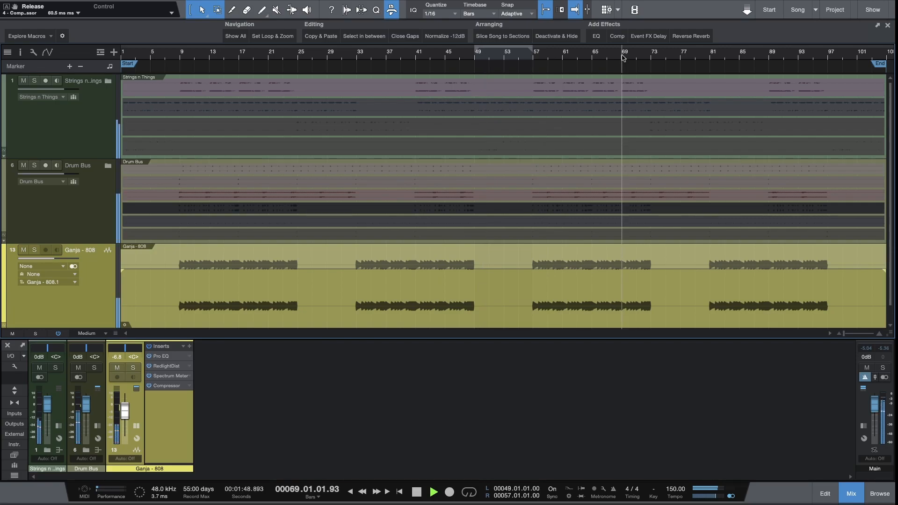
drag(640, 83, 644, 171)
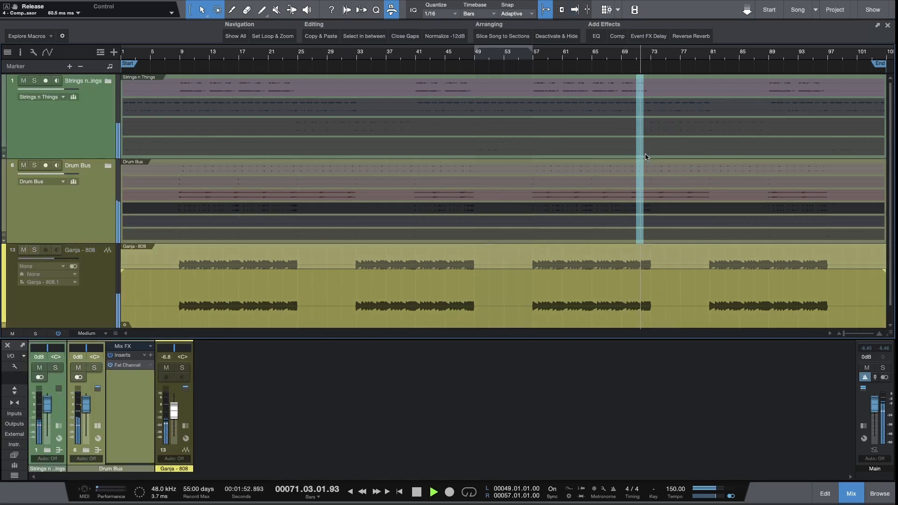
key(space)
- Try deleting bar 72 from the Strings n Things folder track, audition the gap, then undo the deletion
drag(645, 82, 649, 152)
key(Delete)
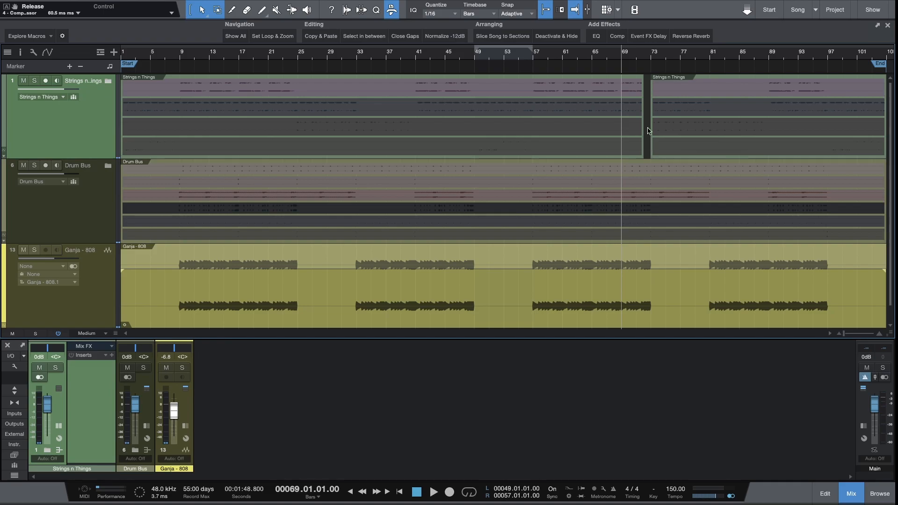
key(space)
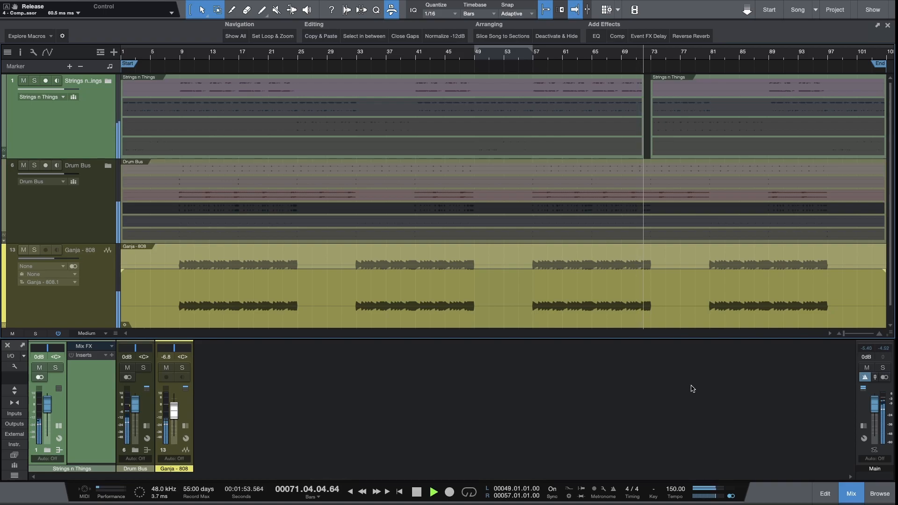
key(space)
key(super+z)
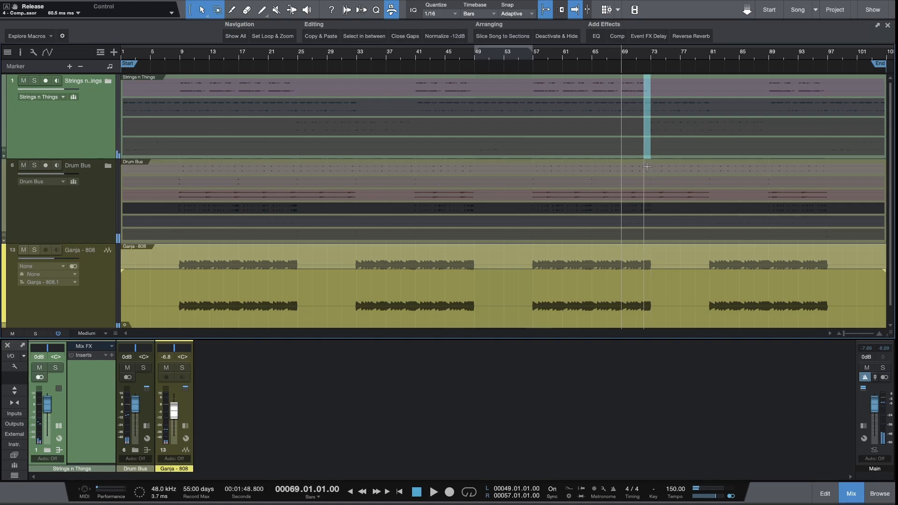
- Delete bar 72 from the Drum Bus folder track and play the song from bar 69
drag(644, 165, 650, 234)
key(Delete)
key(space)
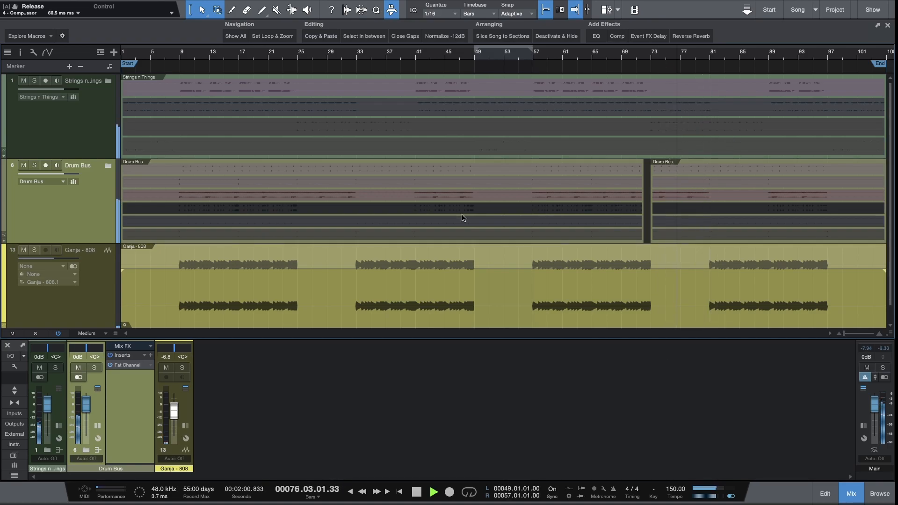
- Expand the Drum Bus folder and review its individual drum tracks in the arrangement while the song plays
click(108, 165)
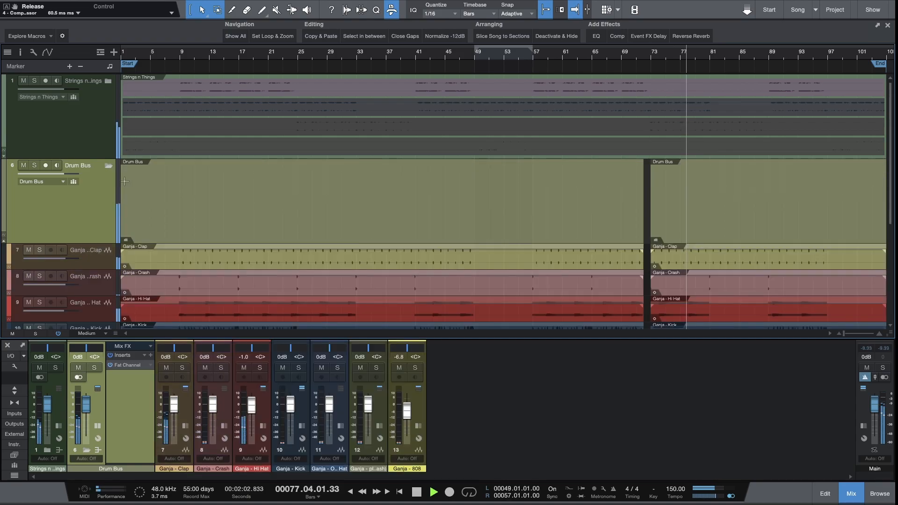
scroll(594, 297, down, 5)
scroll(730, 205, up, 2)
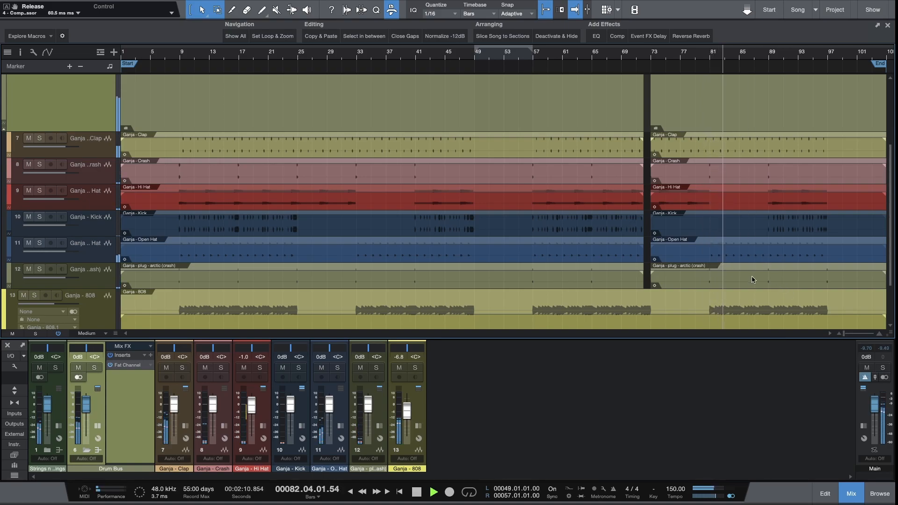
scroll(721, 286, up, 3)
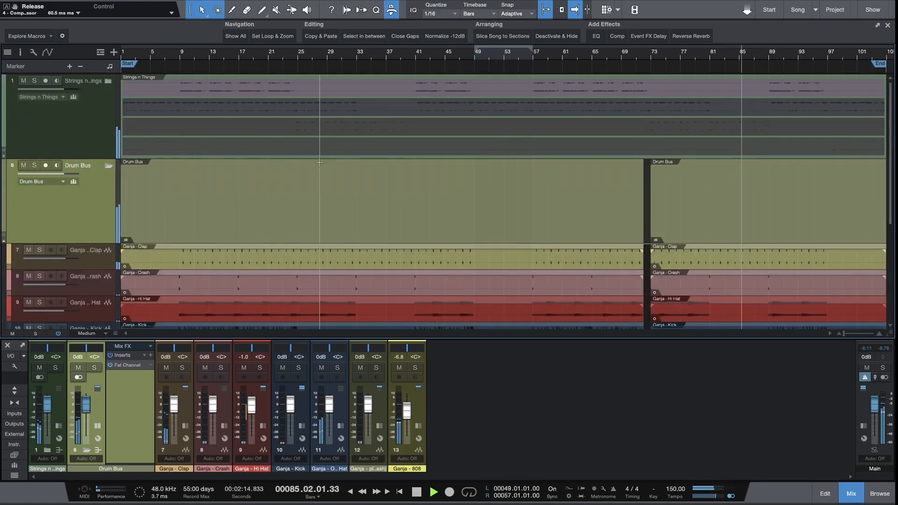
scroll(763, 177, down, 3)
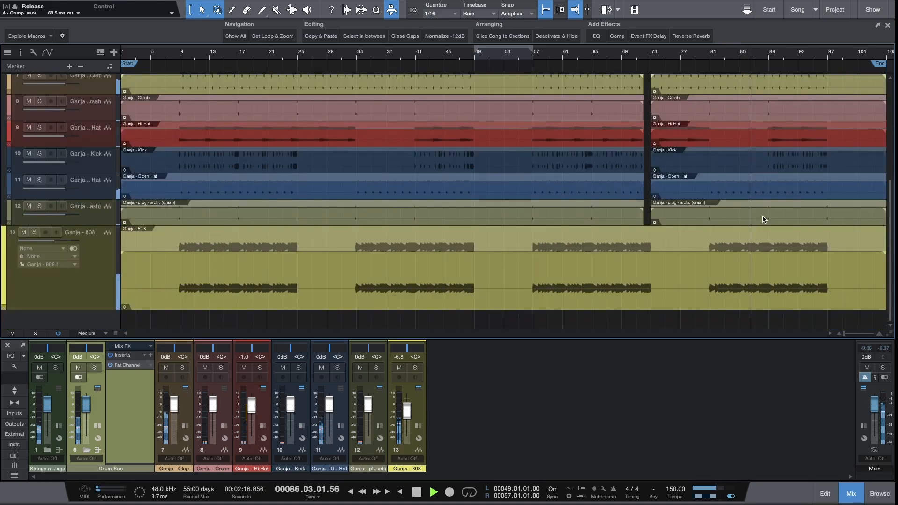
- Try cutting bar 88 out of the Ganja - 808 track during playback, then undo the cut
click(765, 241)
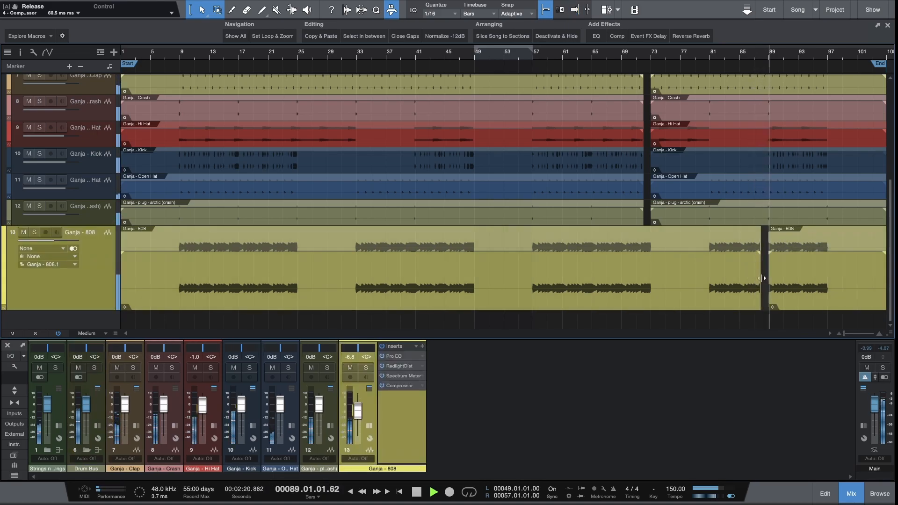
key(ctrl+z)
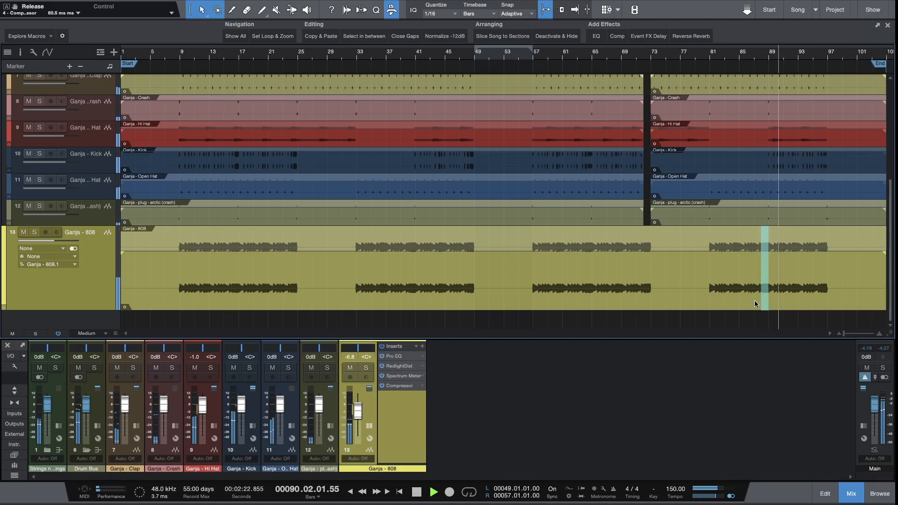
scroll(795, 290, up, 3)
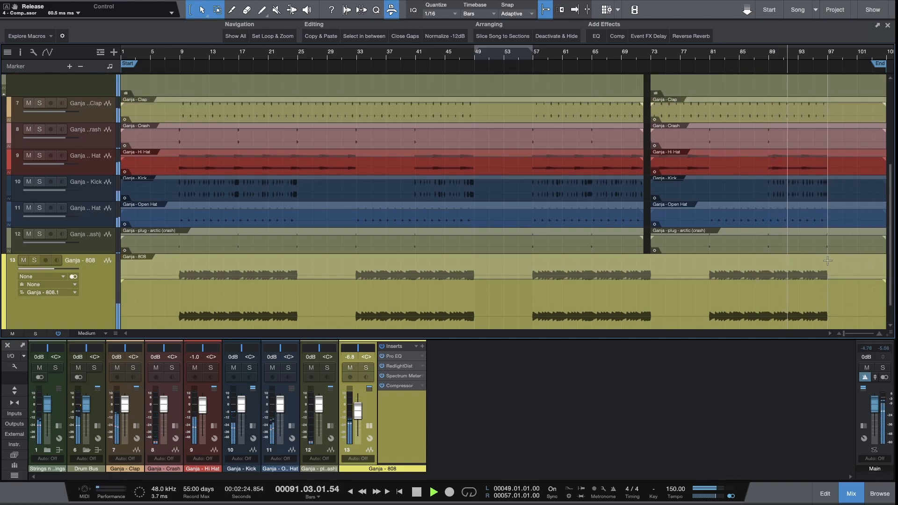
scroll(827, 260, up, 3)
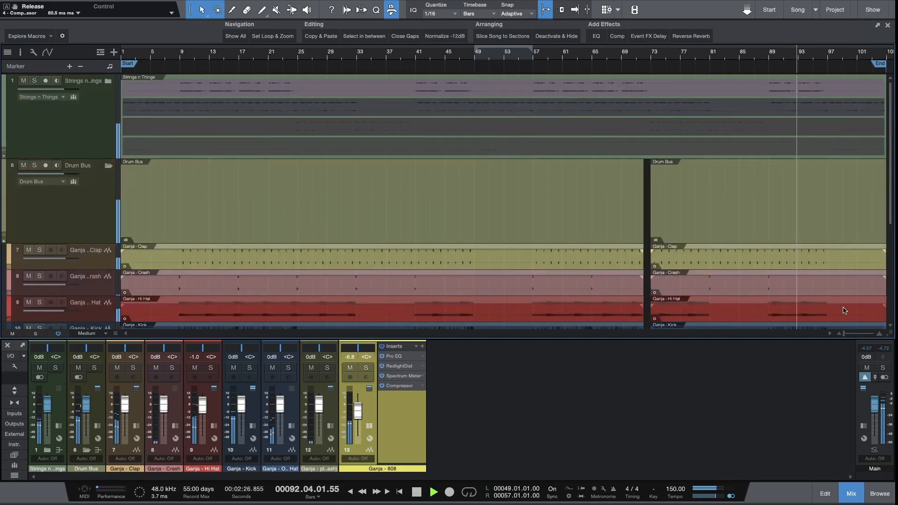
- Stop playback, check the Main channel's inserts and collapse the Drum Bus folder
key(space)
click(860, 425)
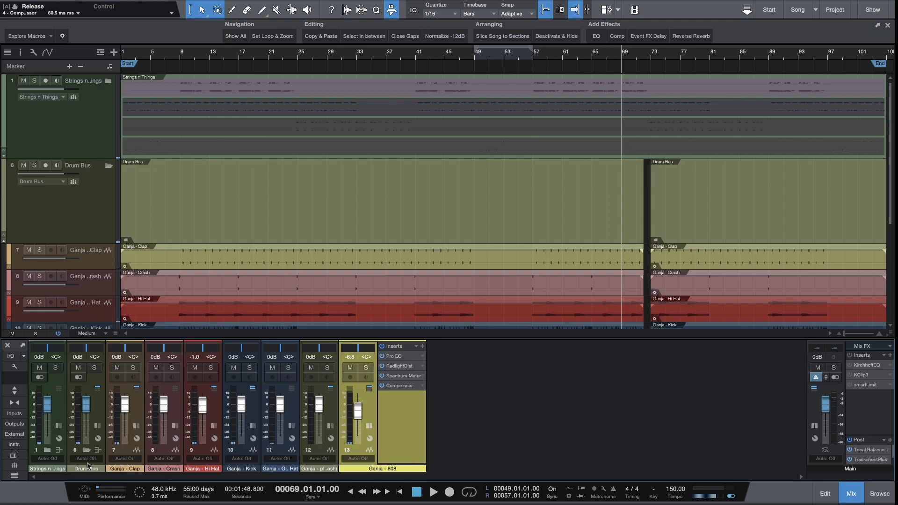
click(87, 451)
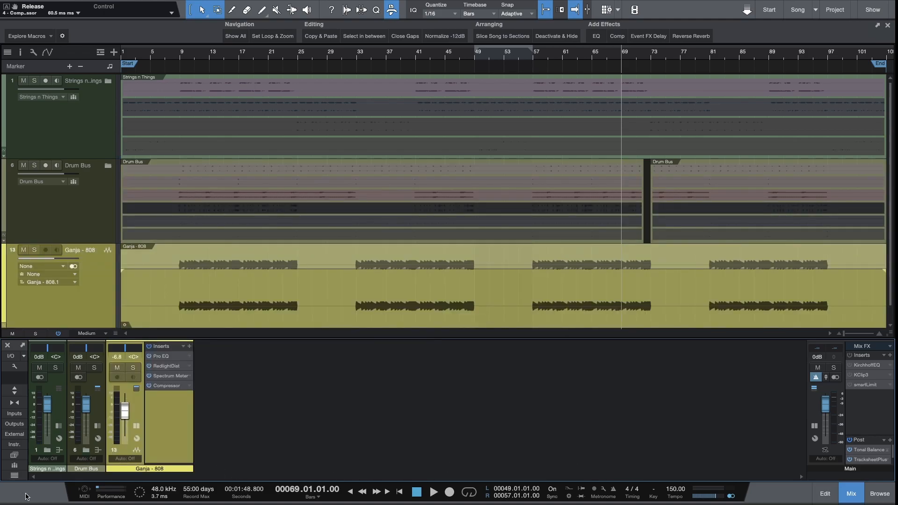
- Pack the Strings n Things, Drum Bus and Ganja - 808 tracks together into a new folder
click(57, 410)
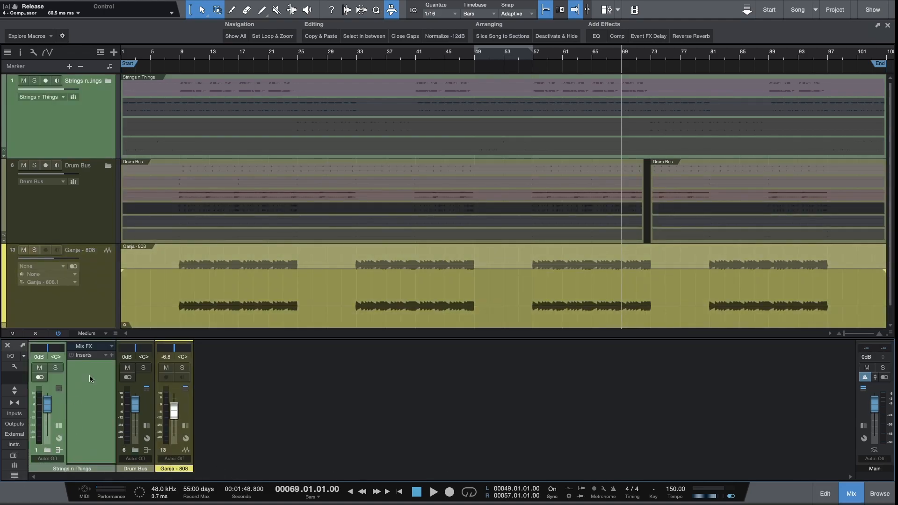
click(61, 426)
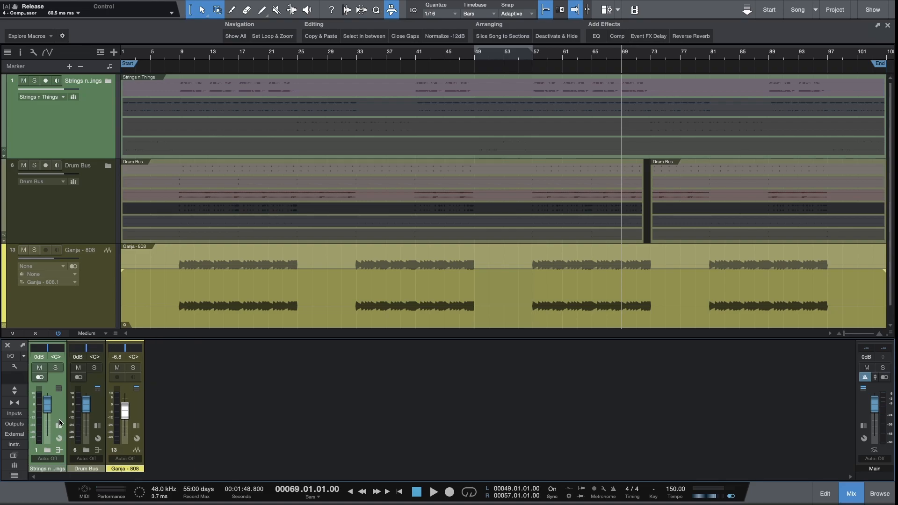
shift+click(100, 415)
shift+click(142, 413)
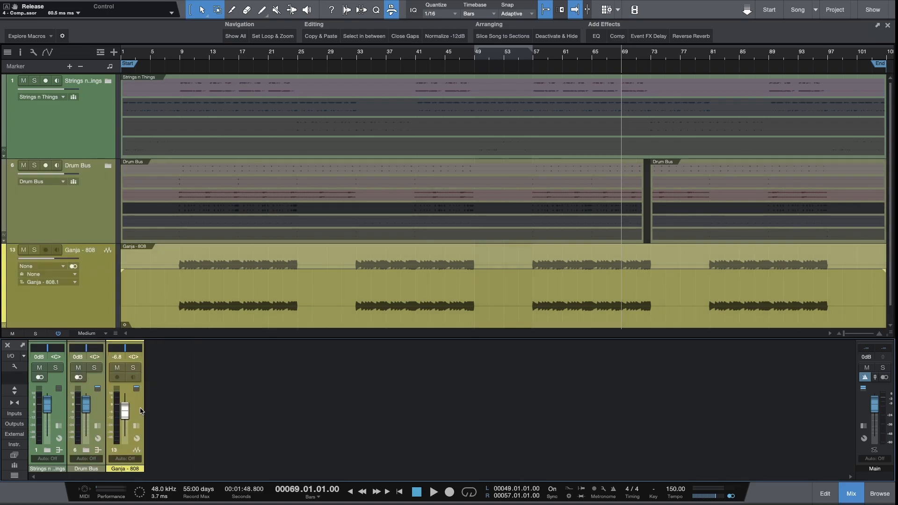
right_click(141, 409)
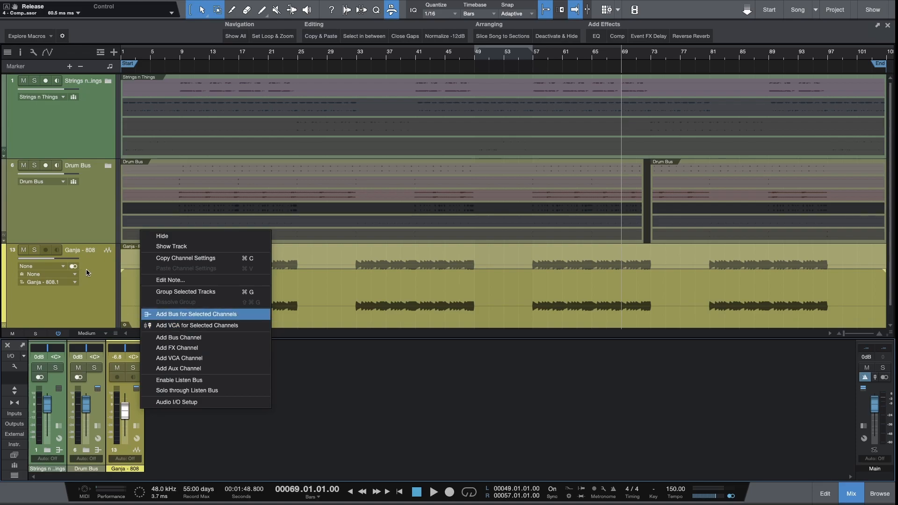
click(99, 310)
right_click(84, 202)
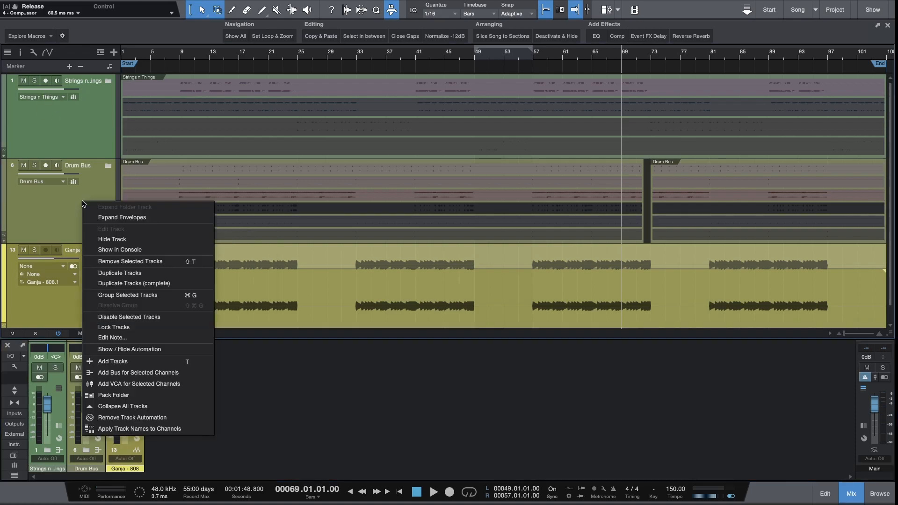
click(111, 395)
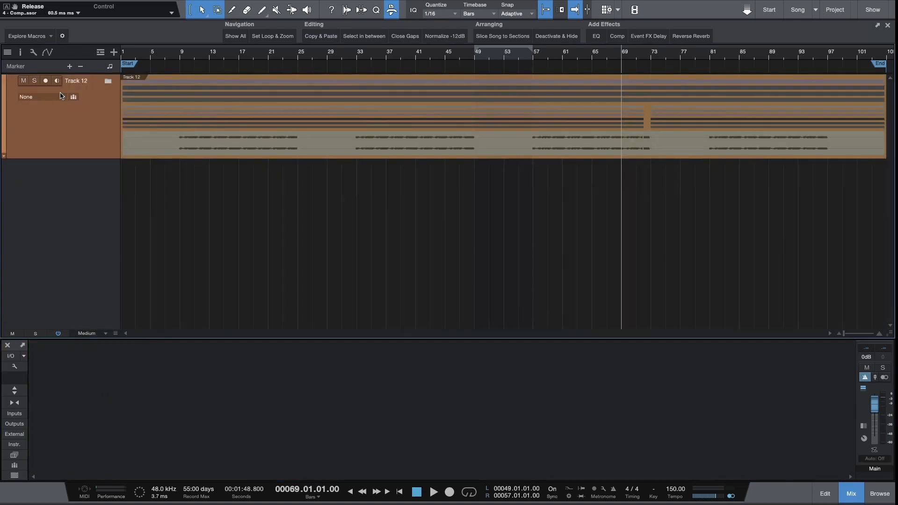
- Assign a new bus channel to the packed folder track and rename it Mix Bus
click(61, 97)
click(56, 155)
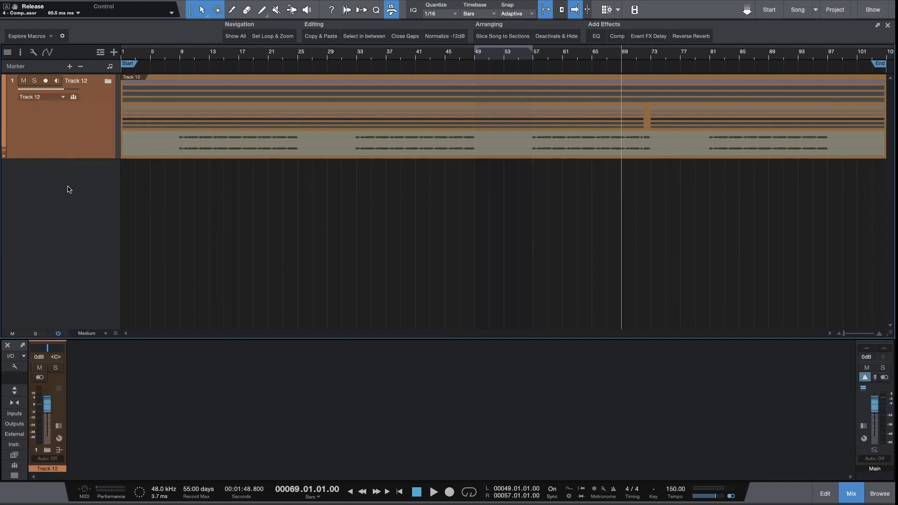
double_click(56, 469)
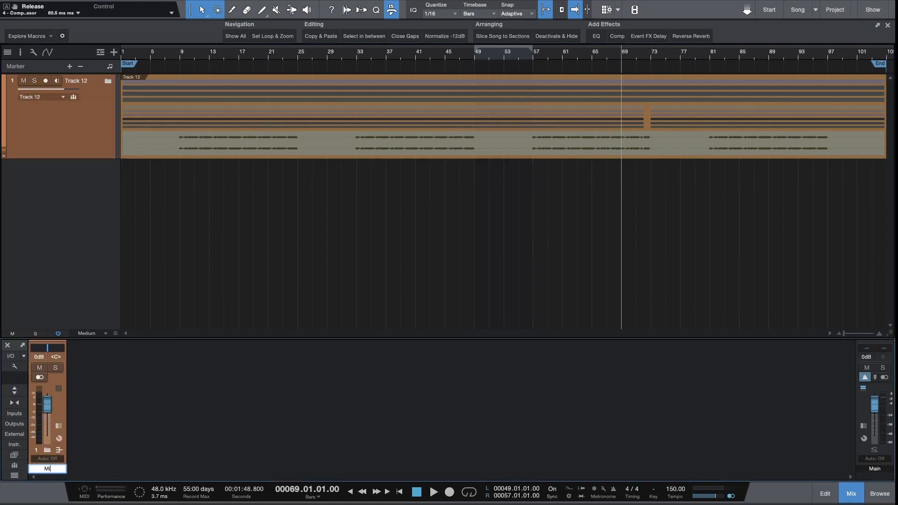
text(Mix Bus)
key(Return)
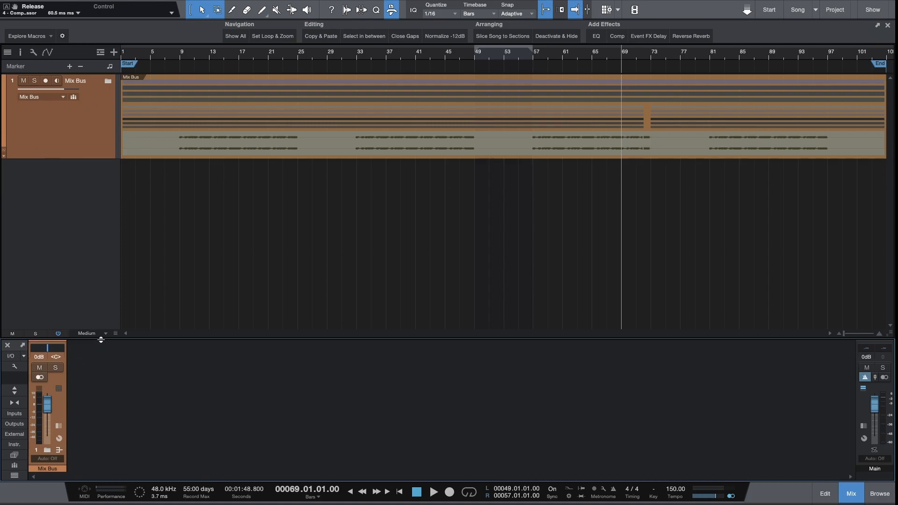
- Enlarge the mixer console and insert the Fat Channel plug-in on the Mix Bus channel
drag(101, 340, 101, 227)
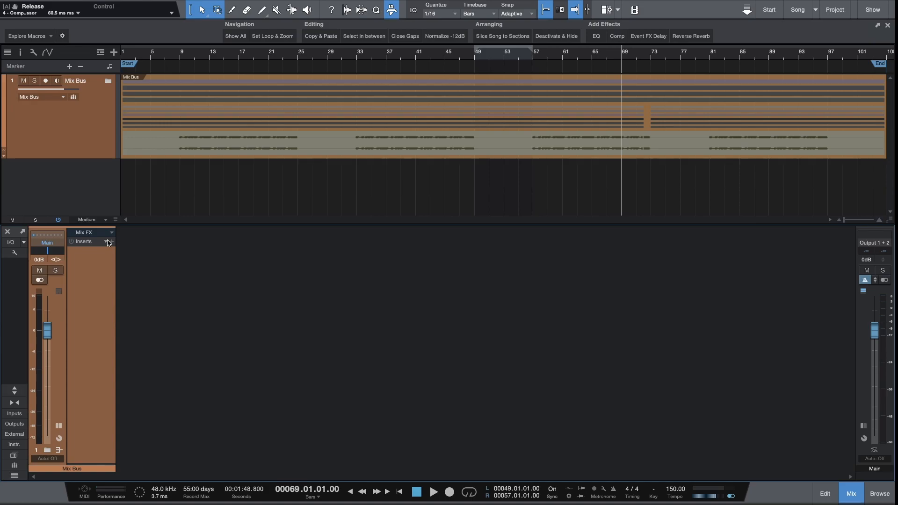
click(111, 242)
scroll(195, 412, down, 8)
scroll(141, 374, up, 8)
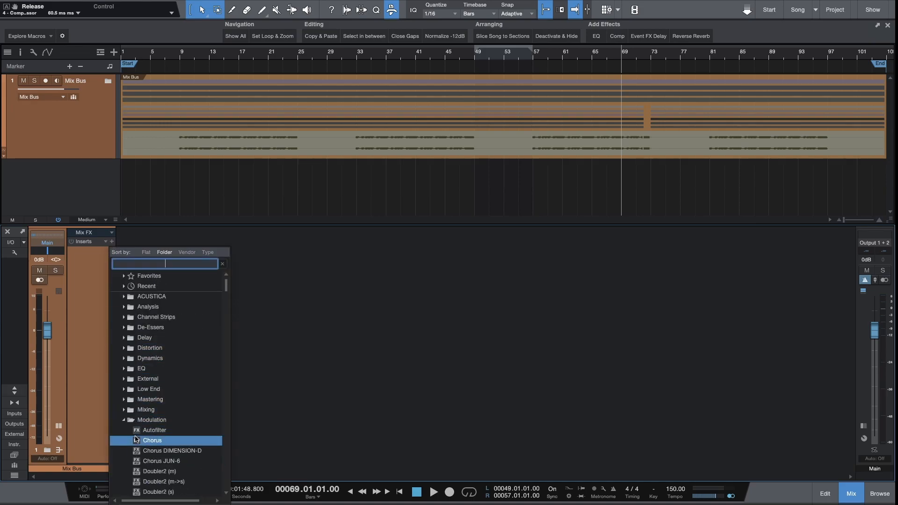
click(125, 420)
click(182, 263)
text(bu)
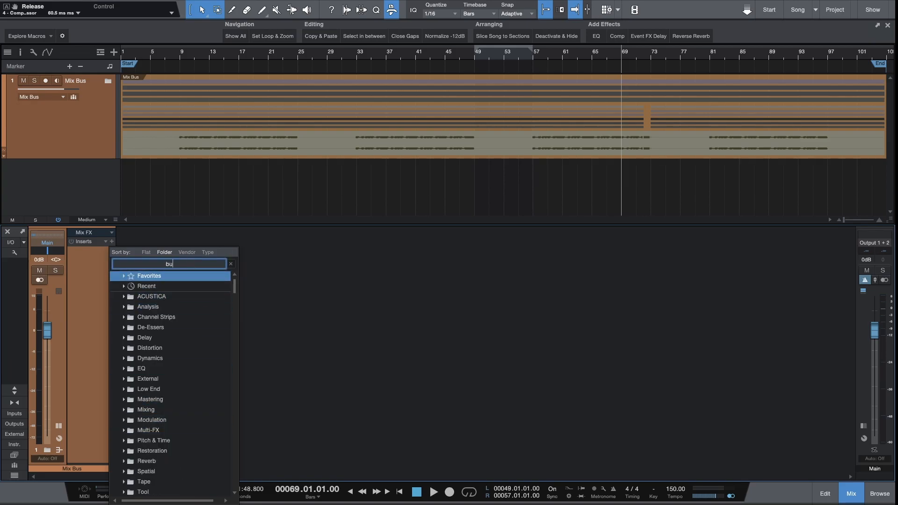
text(s)
key(BackSpace)
key(BackSpace)
text(r)
key(BackSpace)
text(fat)
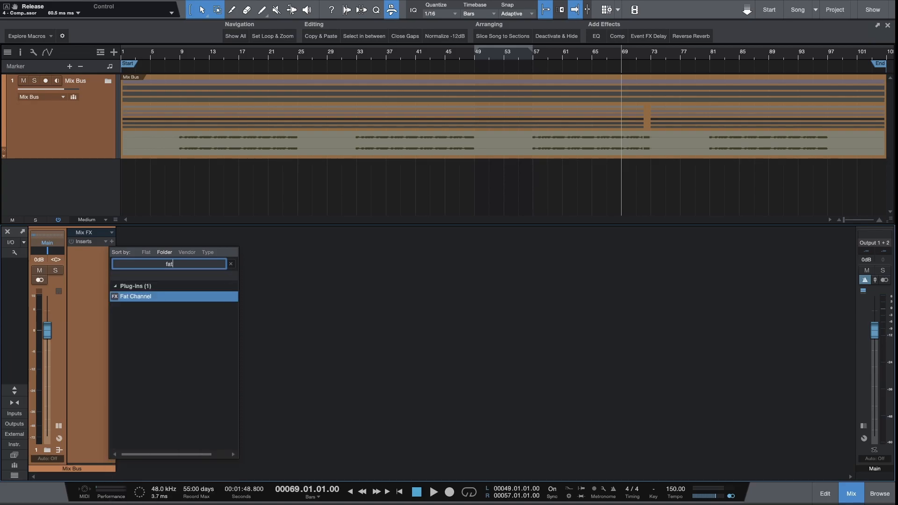
key(Return)
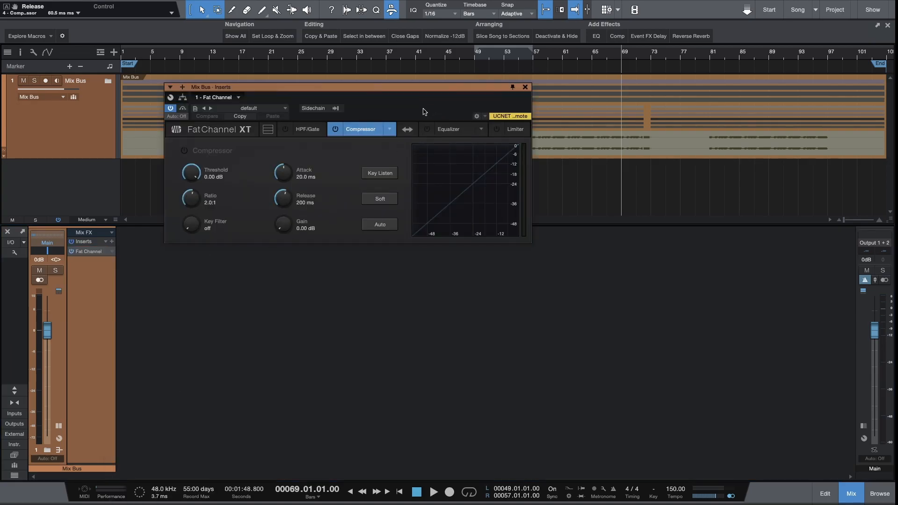
- Choose the Brit Comp model in Fat Channel XT and place the equalizer before the compressor
click(390, 129)
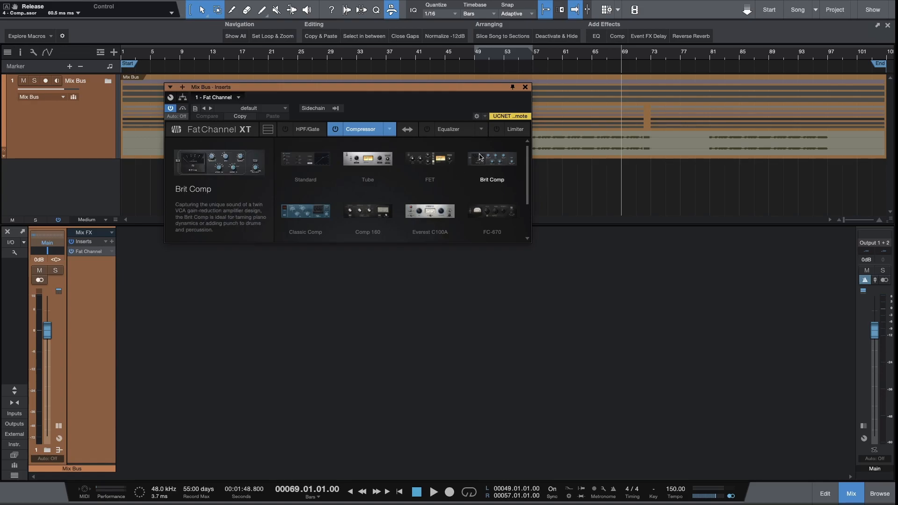
click(480, 157)
click(408, 129)
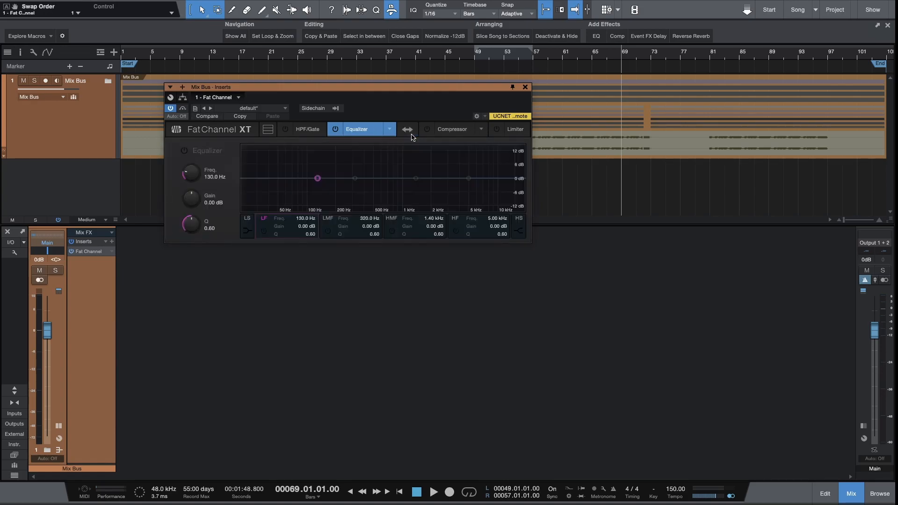
click(452, 131)
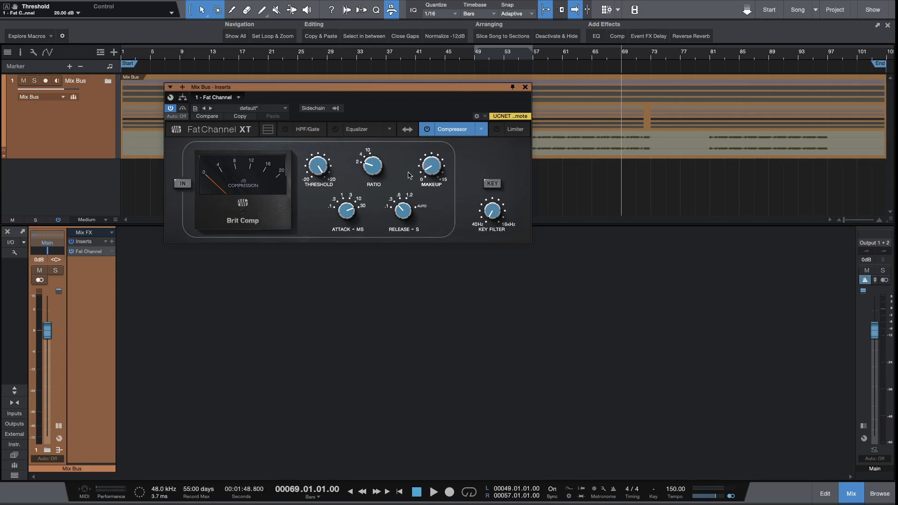
- Enable the Fat Channel's equalizer and choose the VT1 EQ model for it
click(369, 134)
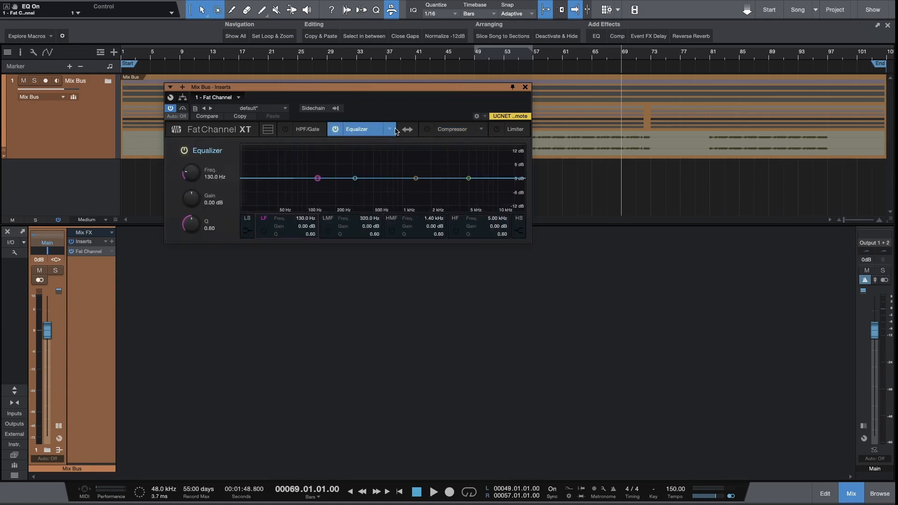
click(394, 129)
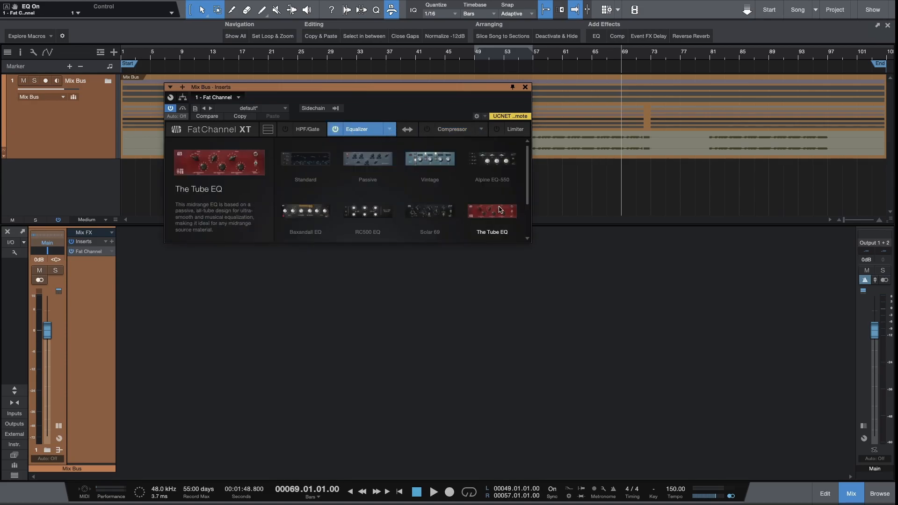
scroll(451, 216, down, 1)
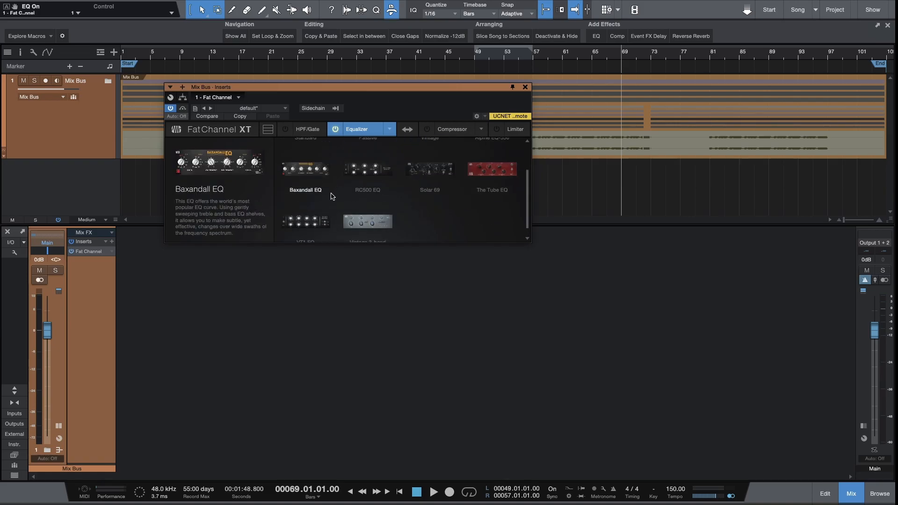
scroll(327, 213, down, 1)
click(312, 218)
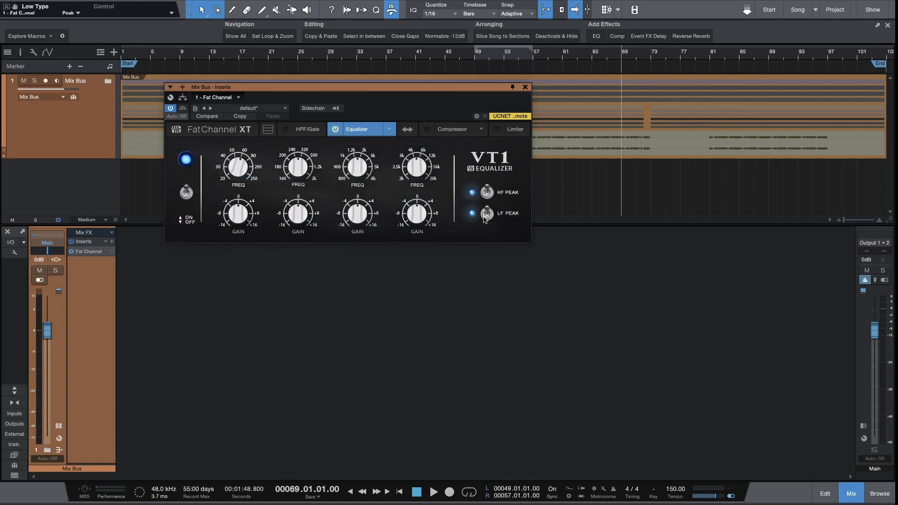
- Set the VT1's high and low bands to Shelf, adjust the high band's frequency and boost it by 3.33 dB during playback
click(489, 191)
key(space)
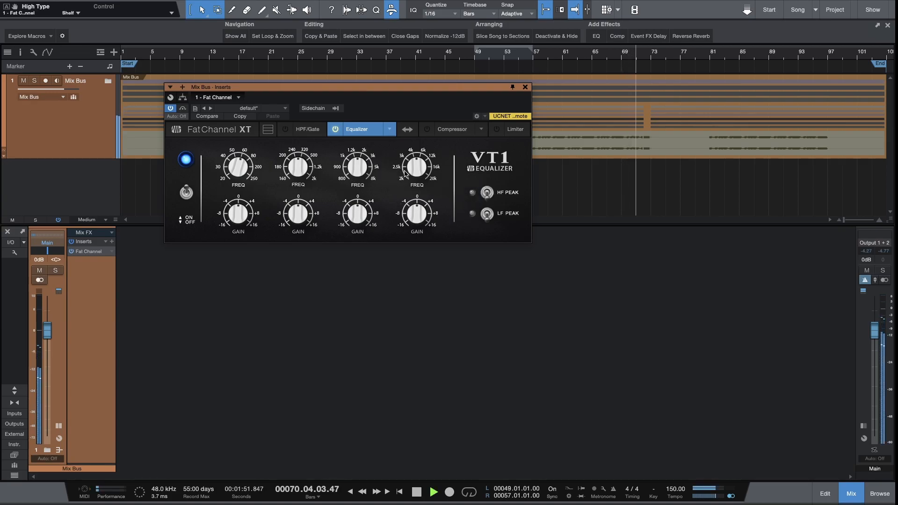
drag(409, 172, 409, 157)
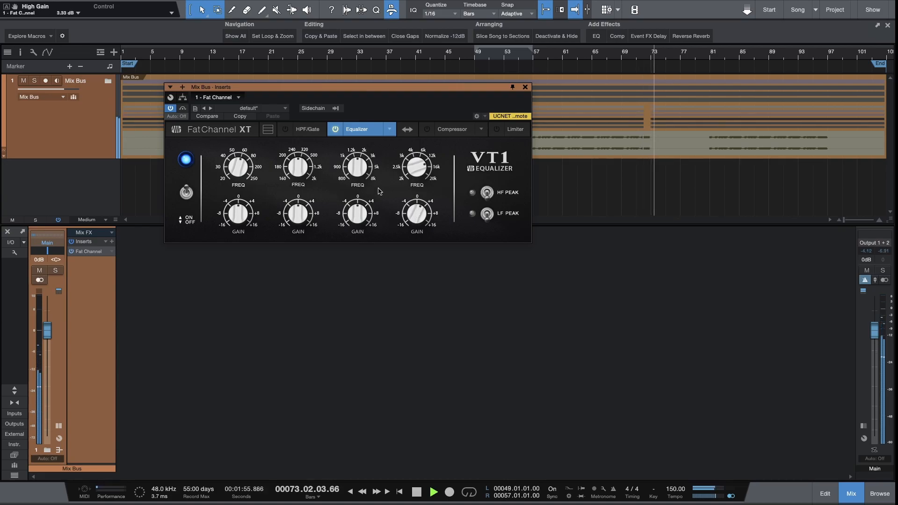
key(space)
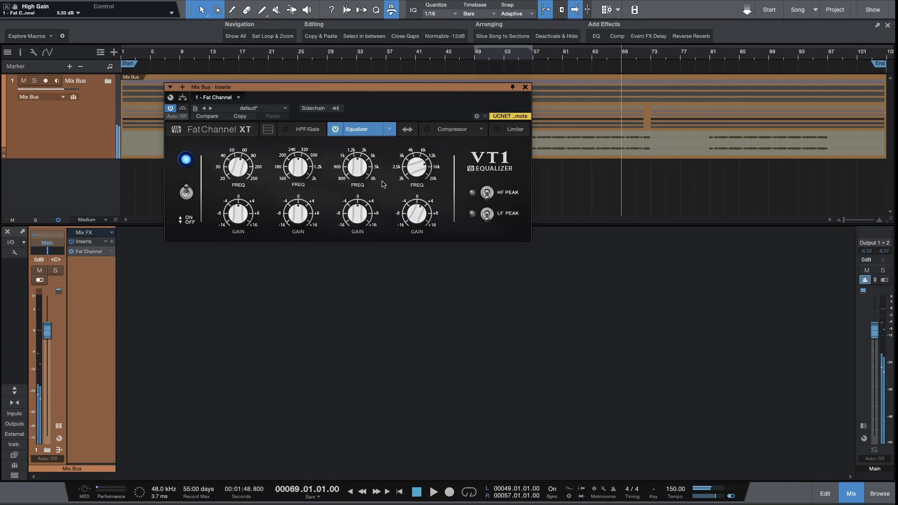
- Raise the VT1's low band frequency, boost it by about 3 dB and set the low band to Peak during playback
key(space)
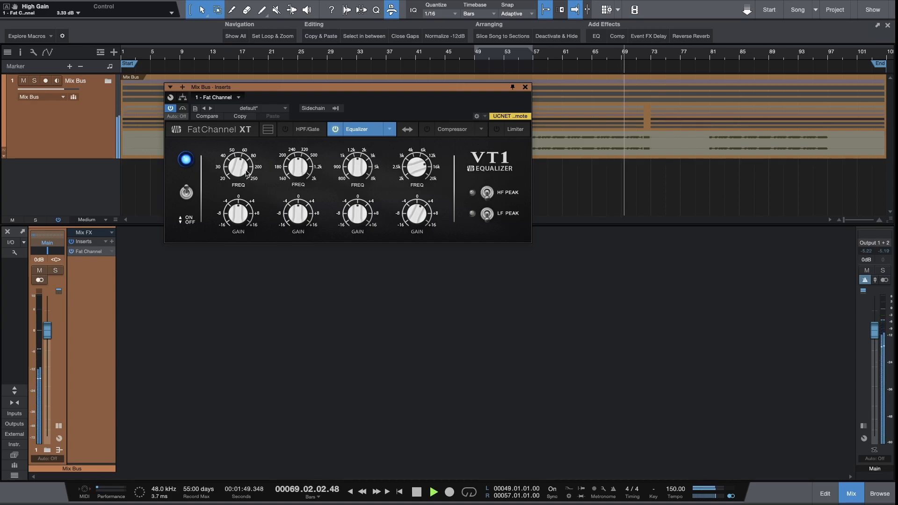
mouse_move(240, 213)
mouse_down()
mouse_move(247, 180)
mouse_move(238, 212)
mouse_move(245, 203)
mouse_up()
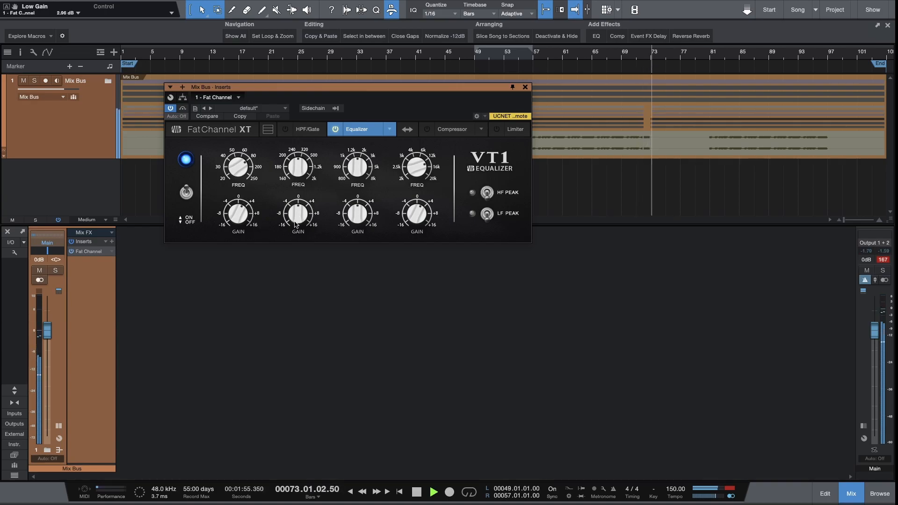
click(487, 192)
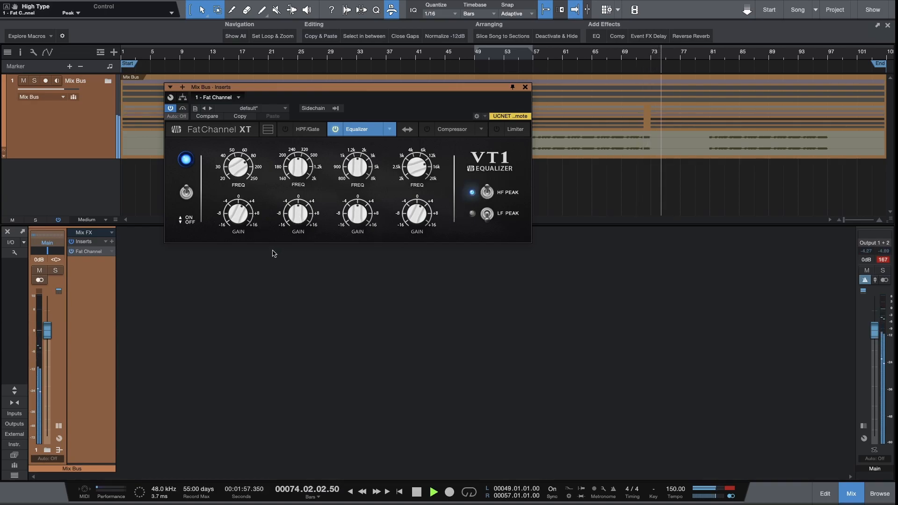
click(472, 214)
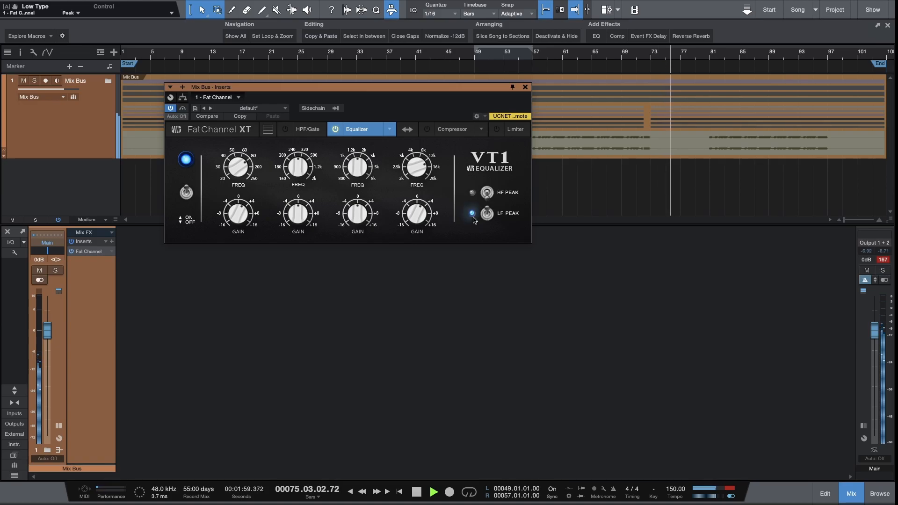
- Slightly cut the VT1's low-mid band at 480.4 Hz and boost its high-mid band by 2.22 dB, auditioning from bar 69
drag(300, 171, 303, 169)
key(space)
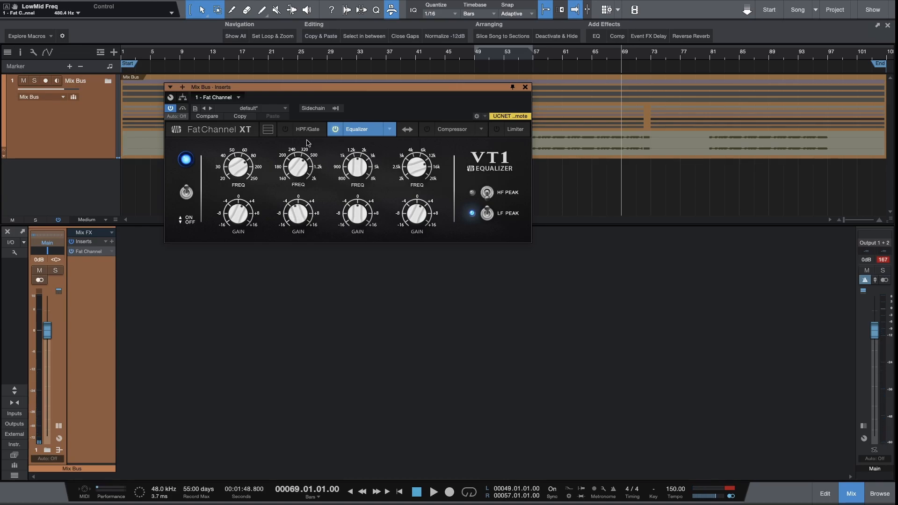
key(space)
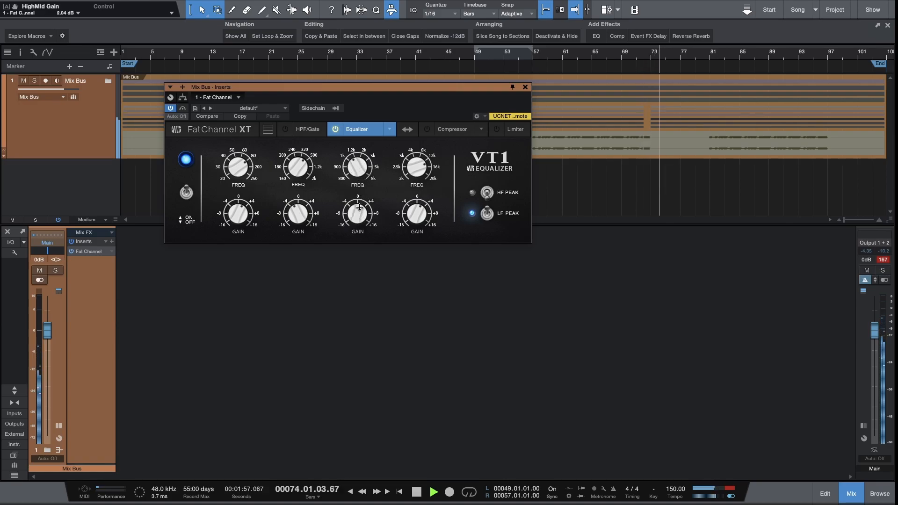
drag(361, 202, 362, 211)
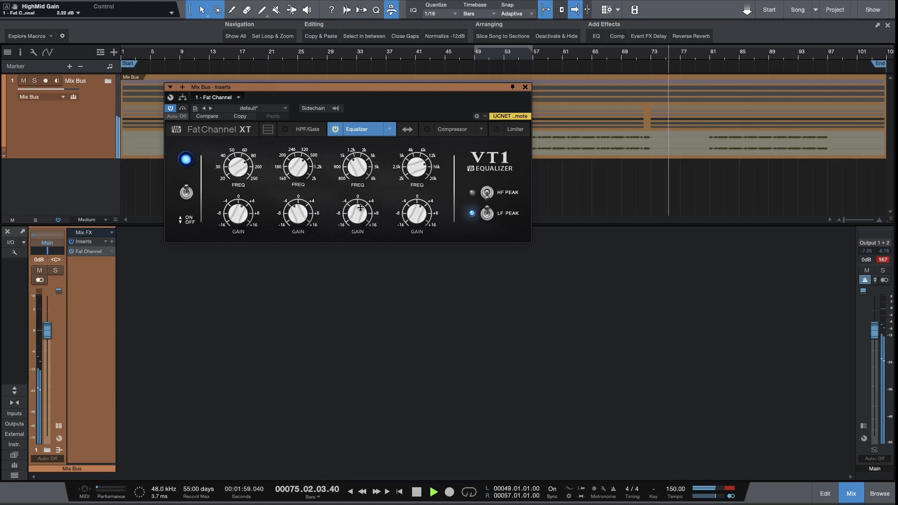
key(space)
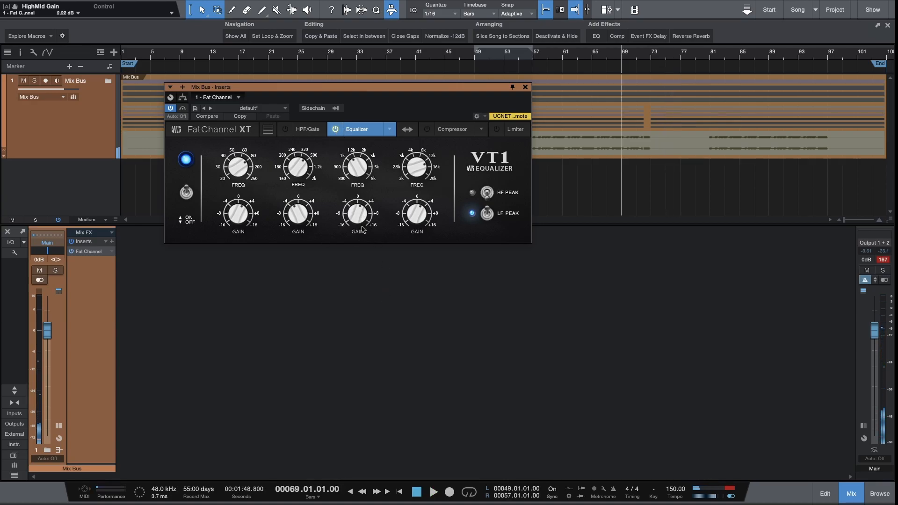
- Audition the Mix Bus from bar 69 while bypassing and re-enabling the VT1 equalizer for comparison
key(space)
click(336, 130)
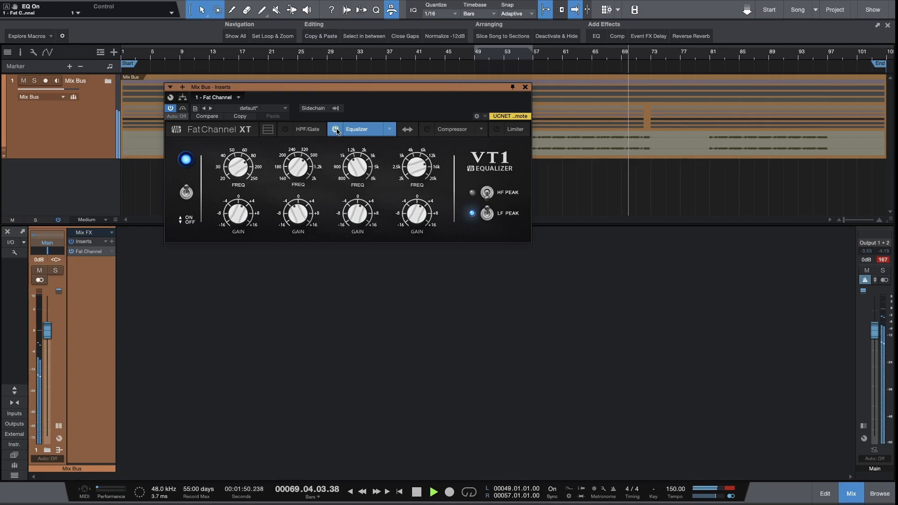
click(336, 130)
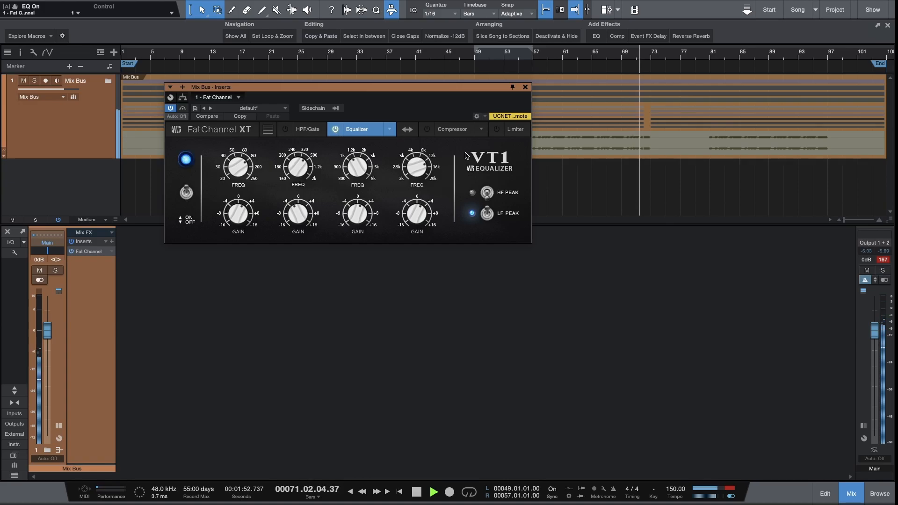
- Enable the Fat Channel's Brit Comp compressor and set its key filter to 104.3 Hz
click(435, 131)
click(427, 130)
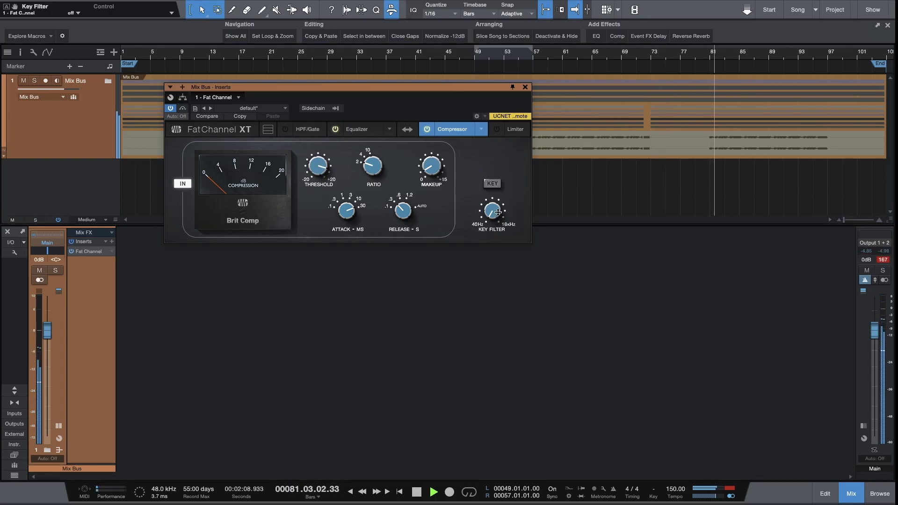
drag(498, 211, 499, 211)
key(space)
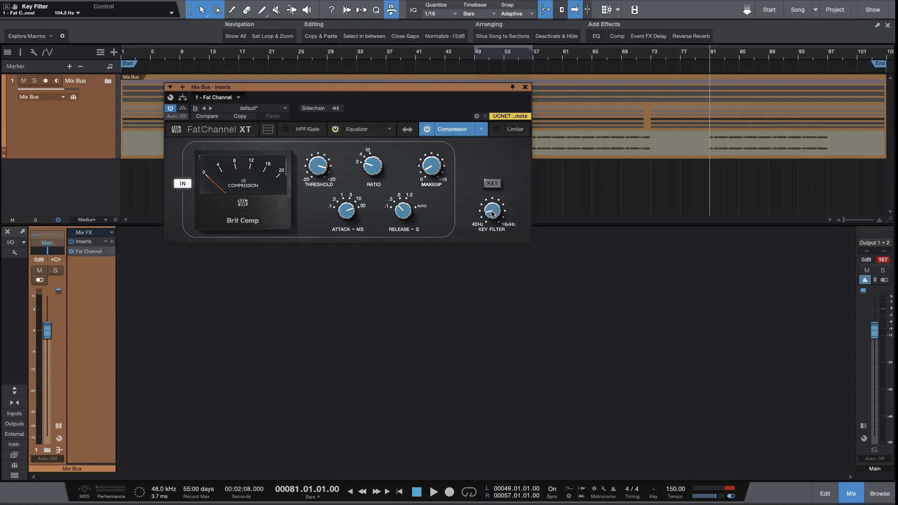
- Lower the compressor's threshold to 8.20 dB while playing from bar 81
key(space)
key(space)
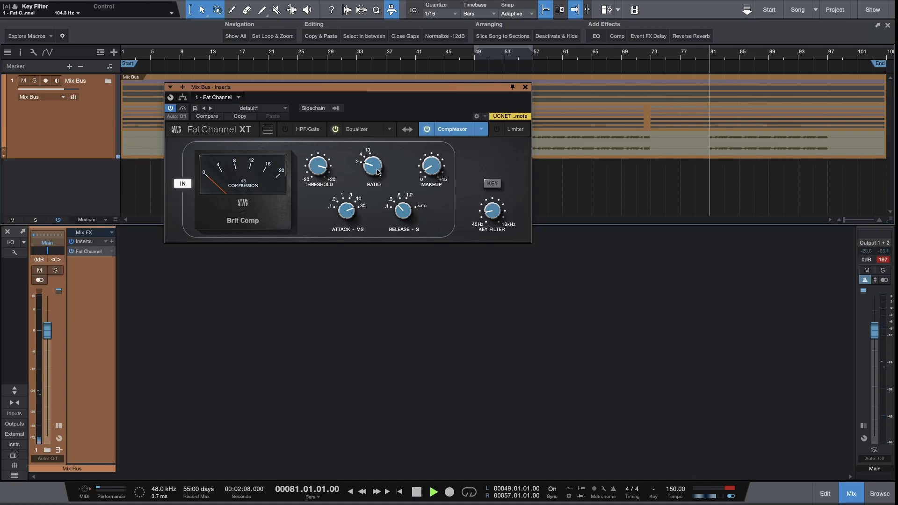
drag(314, 178, 314, 191)
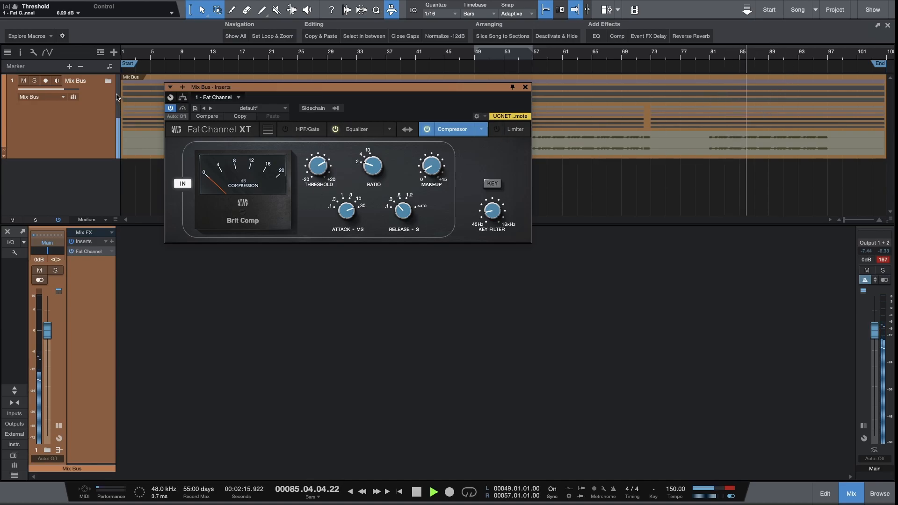
- Expand the Mix Bus folder and loop the song from bar 89 to bar 97
click(108, 81)
scroll(648, 180, down, 5)
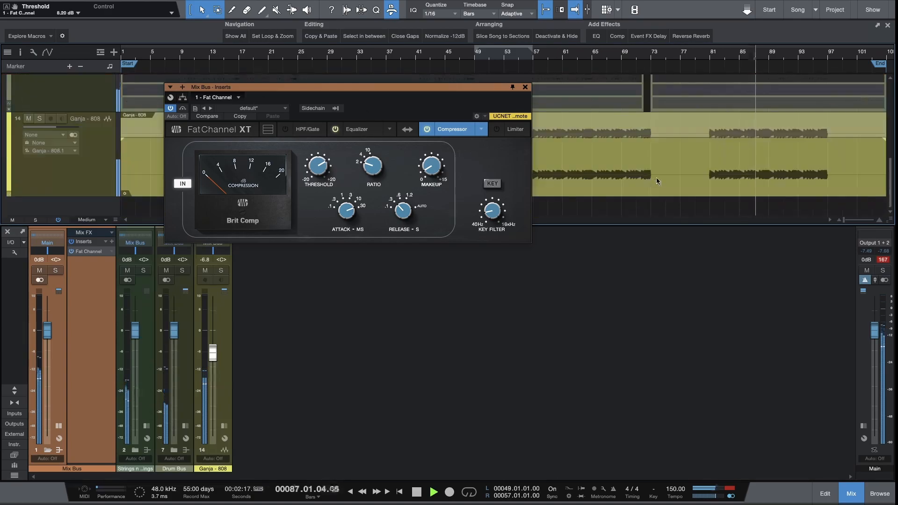
scroll(655, 178, up, 2)
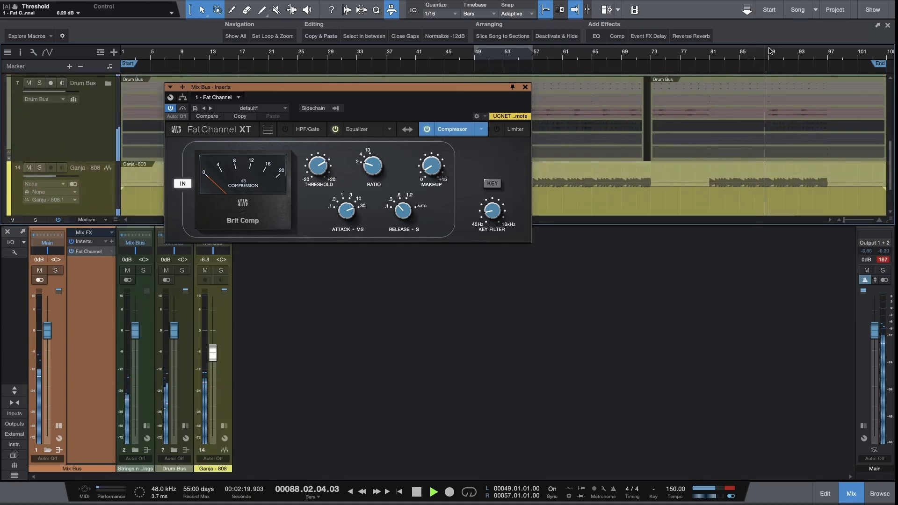
drag(769, 50, 823, 44)
key(slash)
key(space)
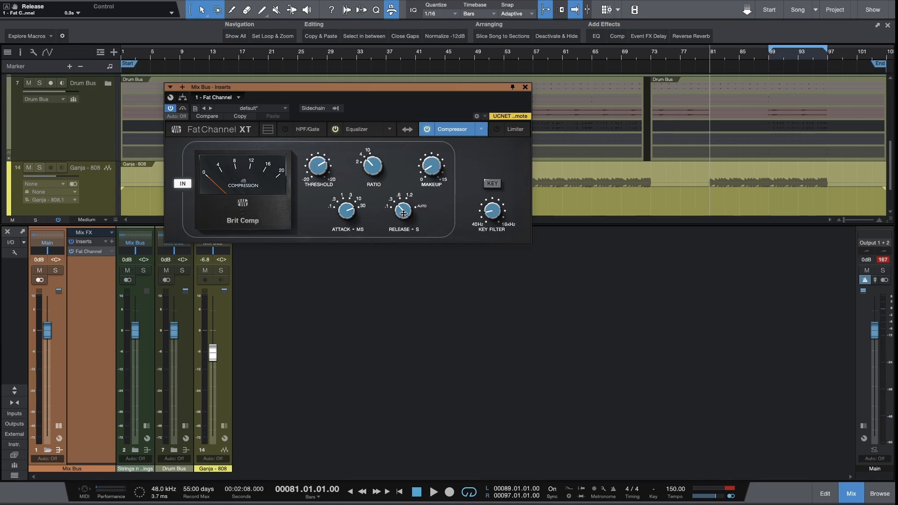
- Lower the compressor's threshold further, shorten its attack and set its release to 0.1 s during playback
key(space)
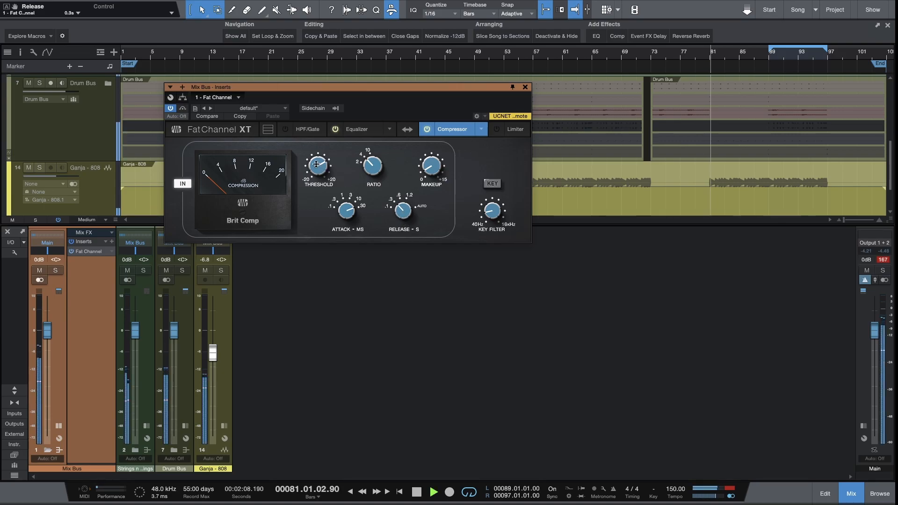
key(space)
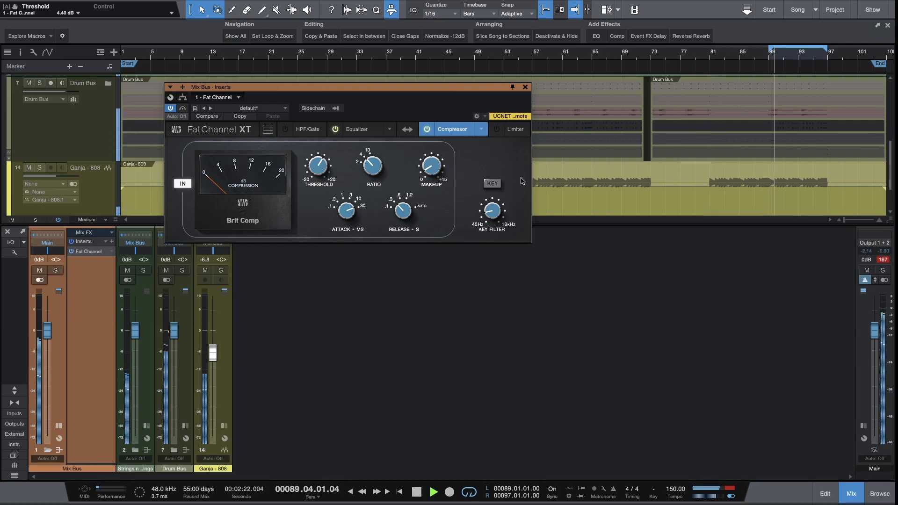
drag(314, 175, 315, 186)
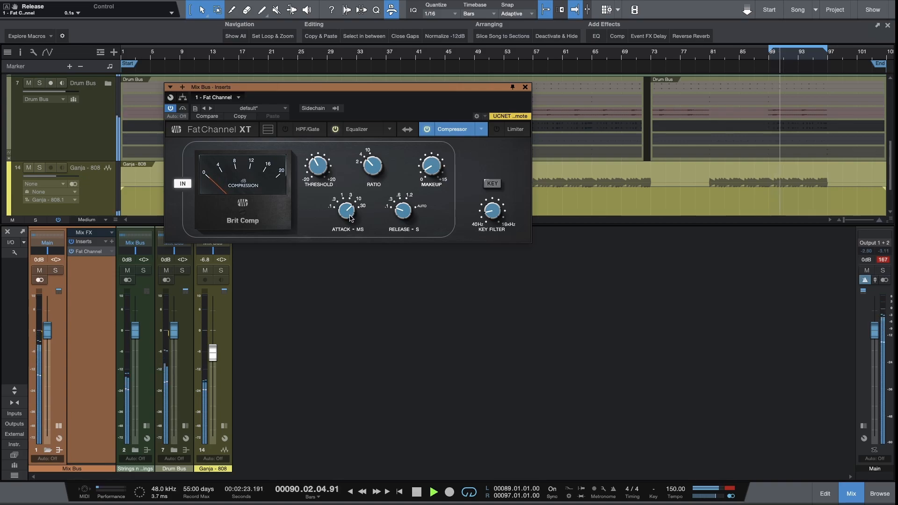
key(space)
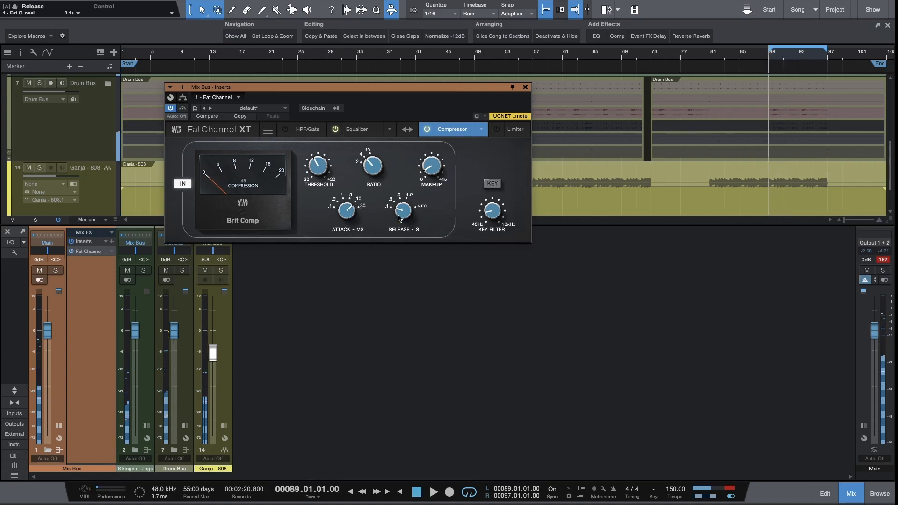
- Raise the compressor's makeup gain to about 1.95 dB while the loop plays
key(space)
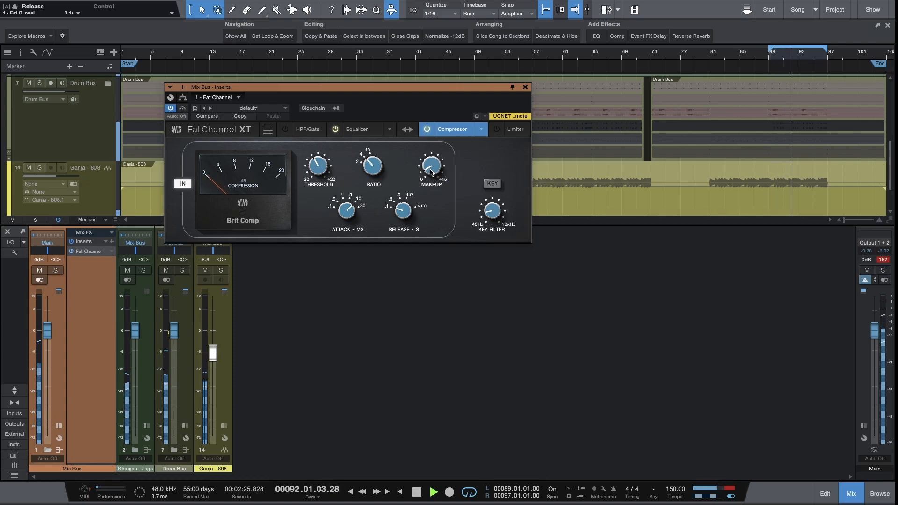
drag(431, 172, 431, 169)
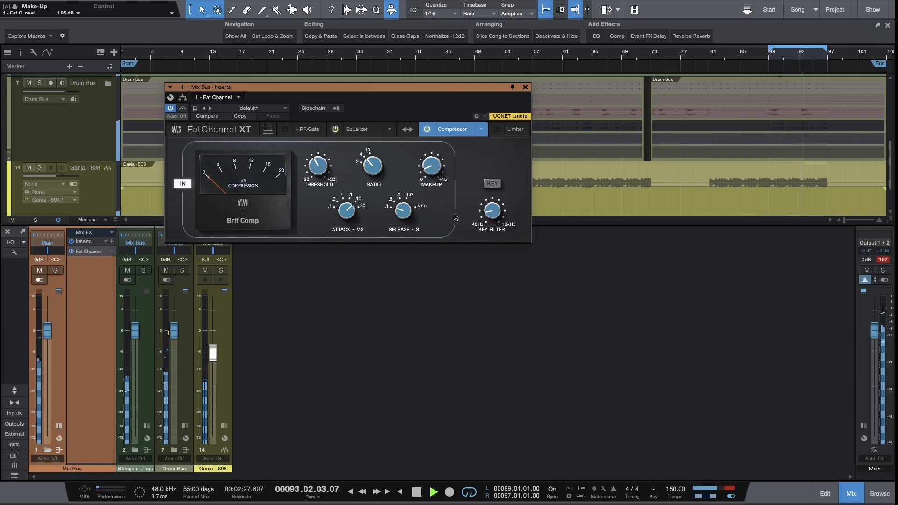
key(space)
- Reset the Main output's clip indicator and save the song
click(883, 260)
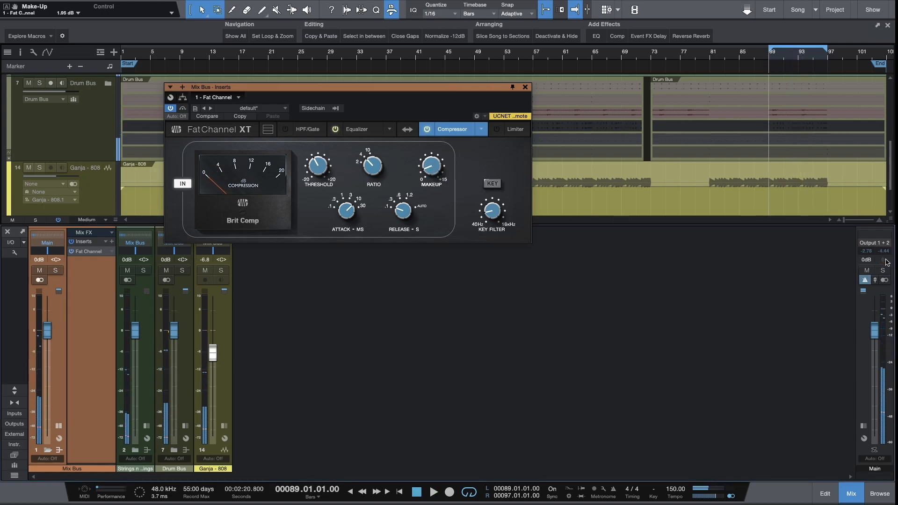
key(ctrl+s)
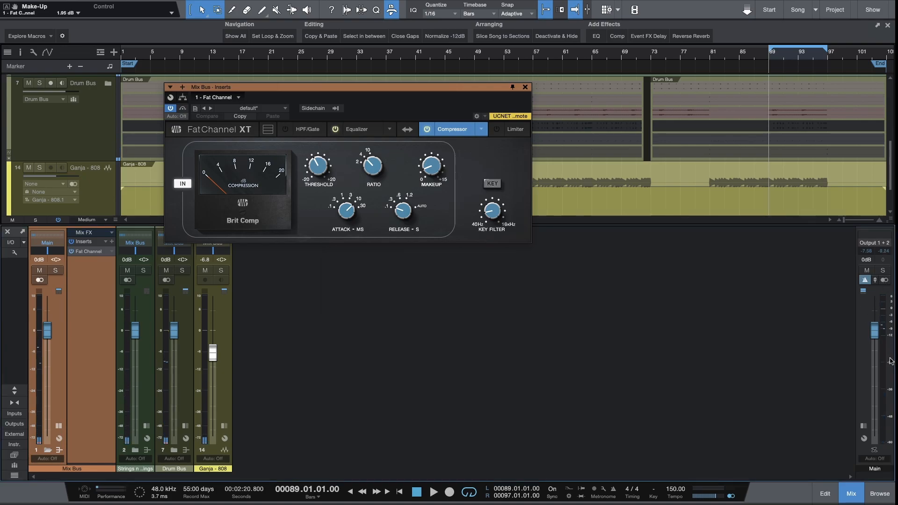
- Expand the Main channel and remove its KirchhoffEQ, KClip3 and smartLimit inserts
click(864, 426)
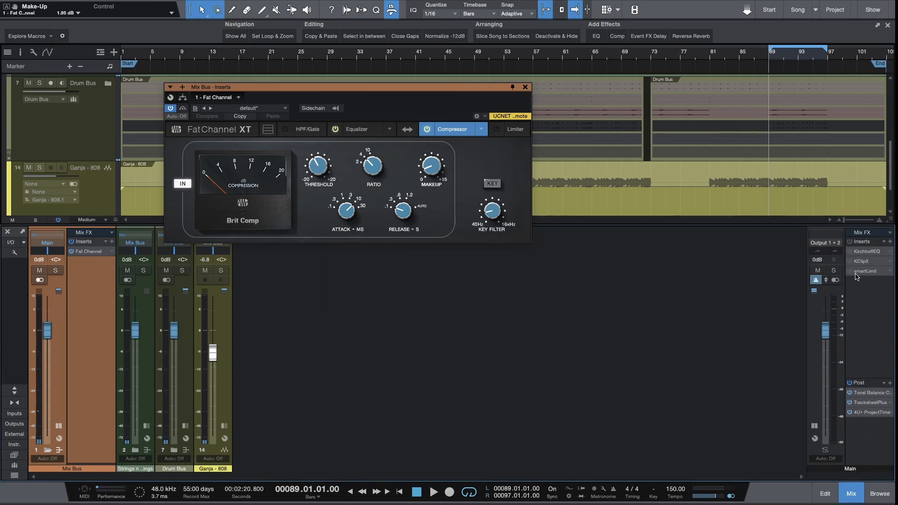
click(891, 251)
click(891, 361)
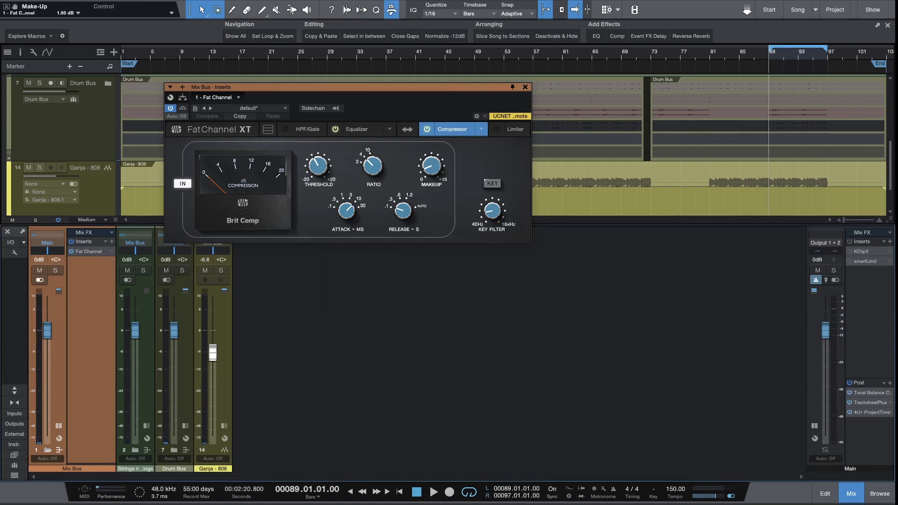
click(891, 363)
click(890, 251)
click(890, 364)
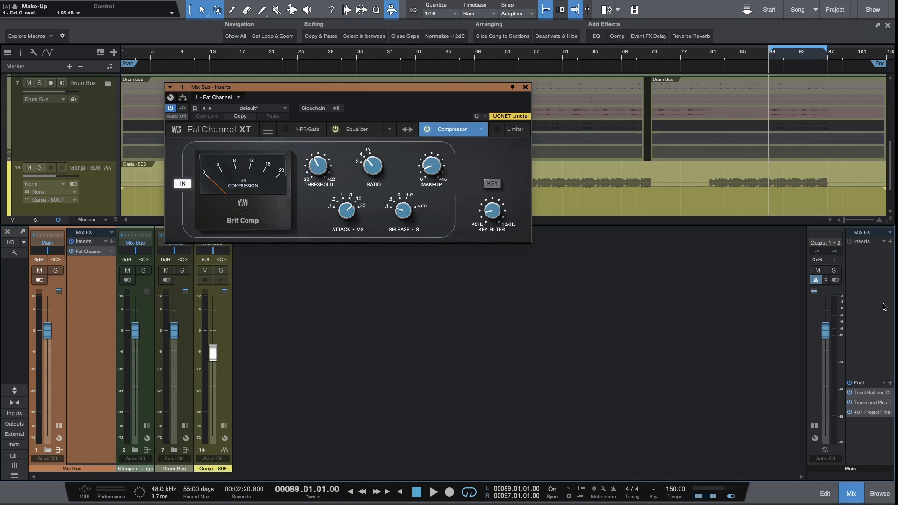
- Remove all post-fader plug-ins from the Main channel
click(890, 383)
click(880, 387)
click(883, 384)
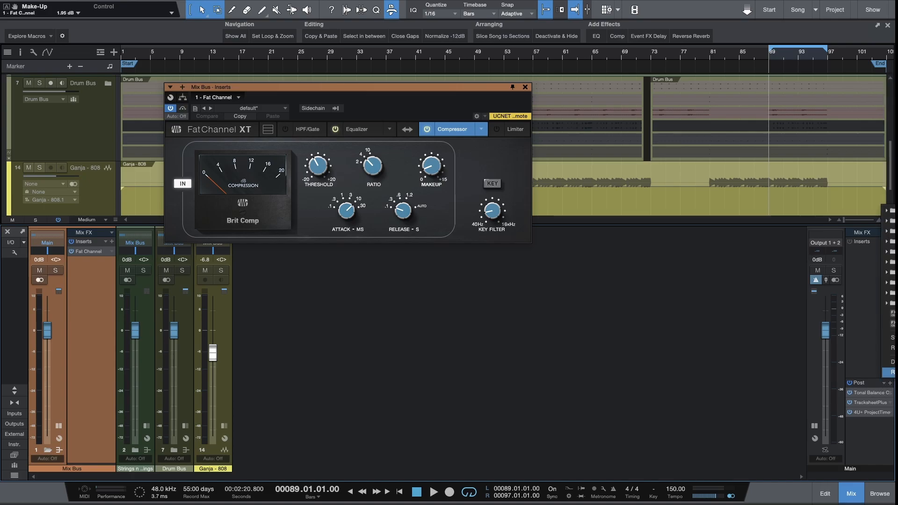
click(888, 372)
- Add a Spectrum Meter to the Main channel's post-fader effects
click(890, 384)
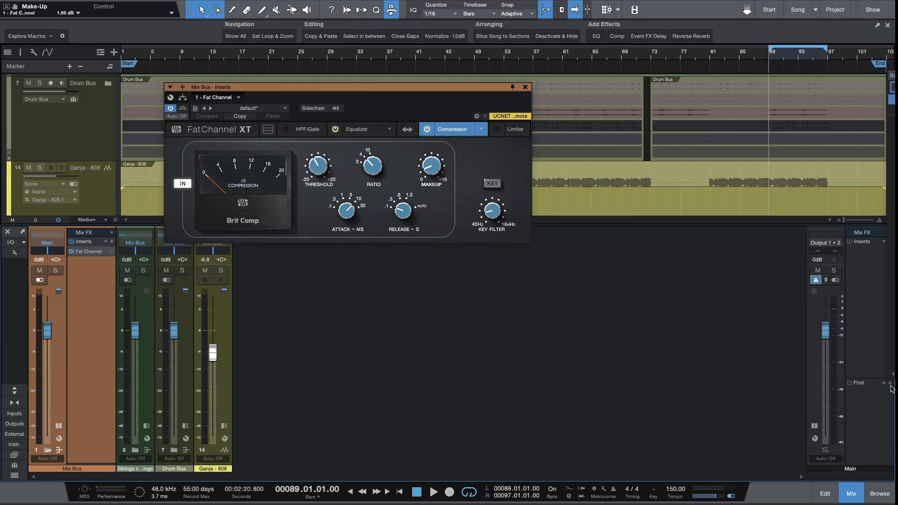
text(l)
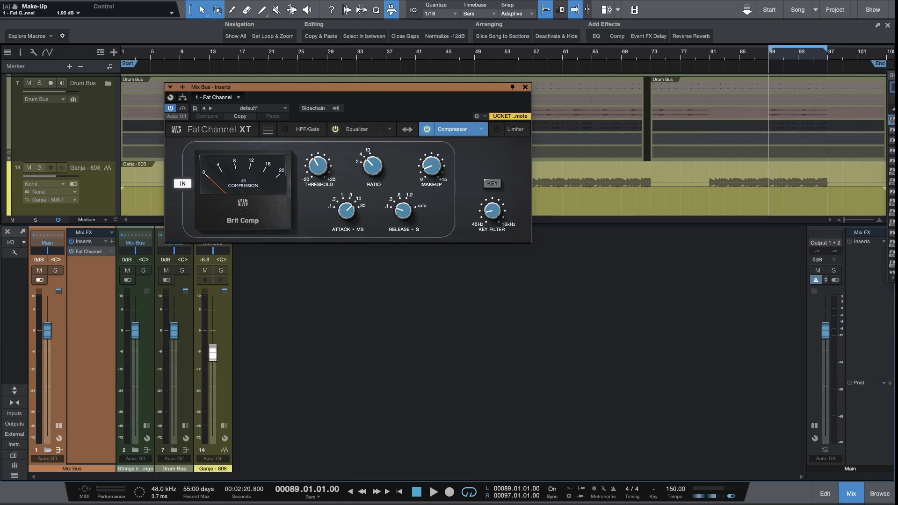
key(Return)
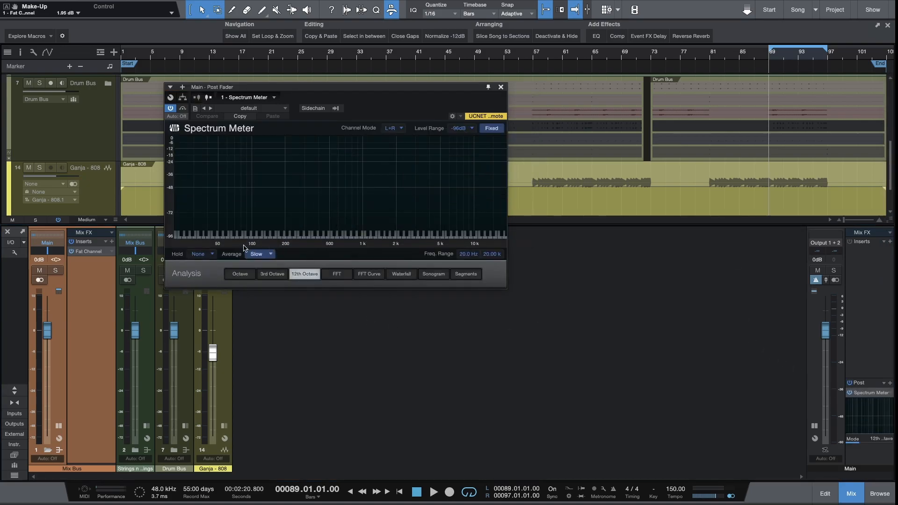
click(209, 256)
click(397, 257)
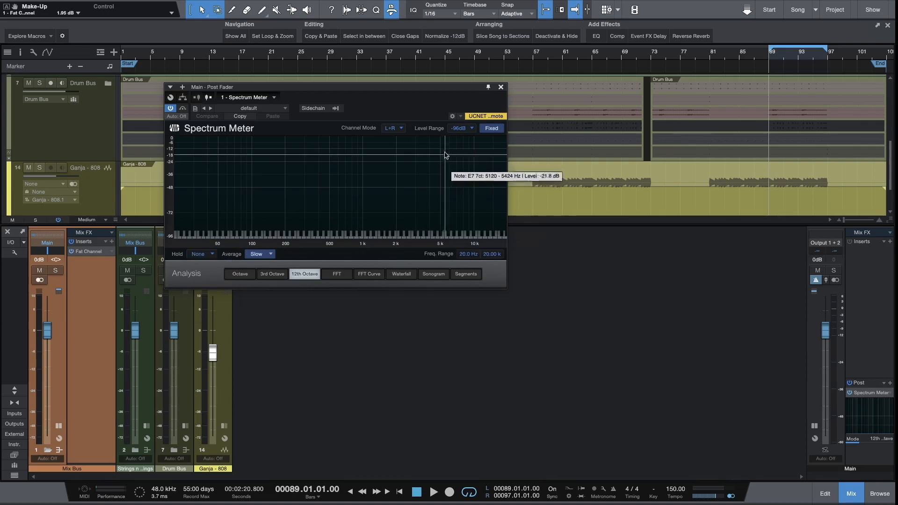
click(404, 129)
click(464, 131)
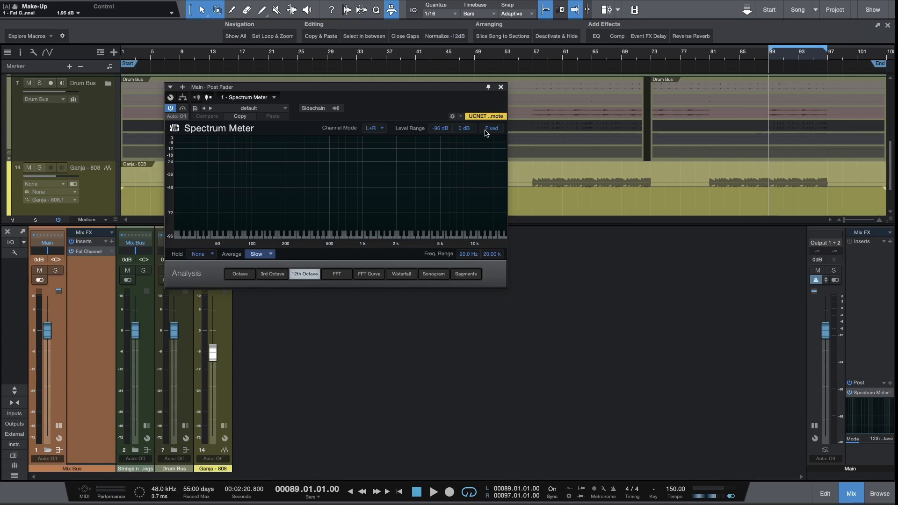
click(487, 128)
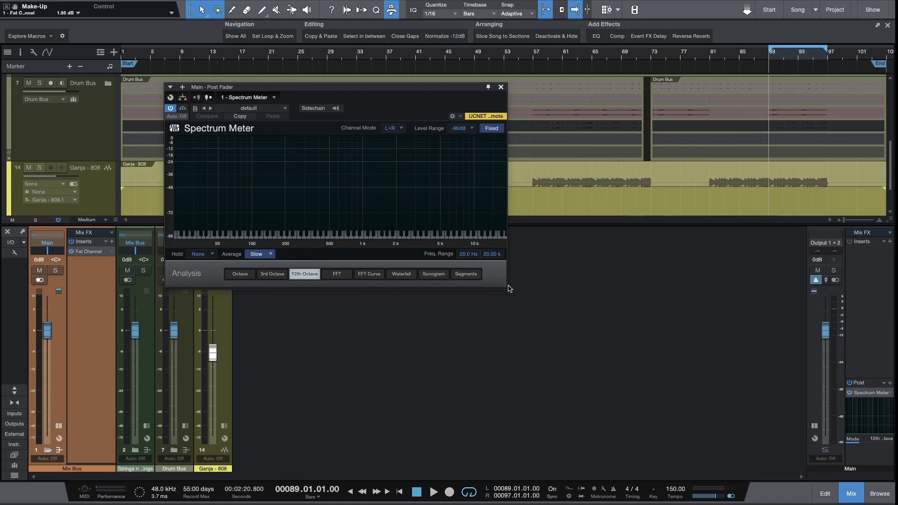
- Enlarge the Spectrum Meter window, try its FFT and Octave analysis modes, and return to 12th Octave
drag(507, 289, 624, 426)
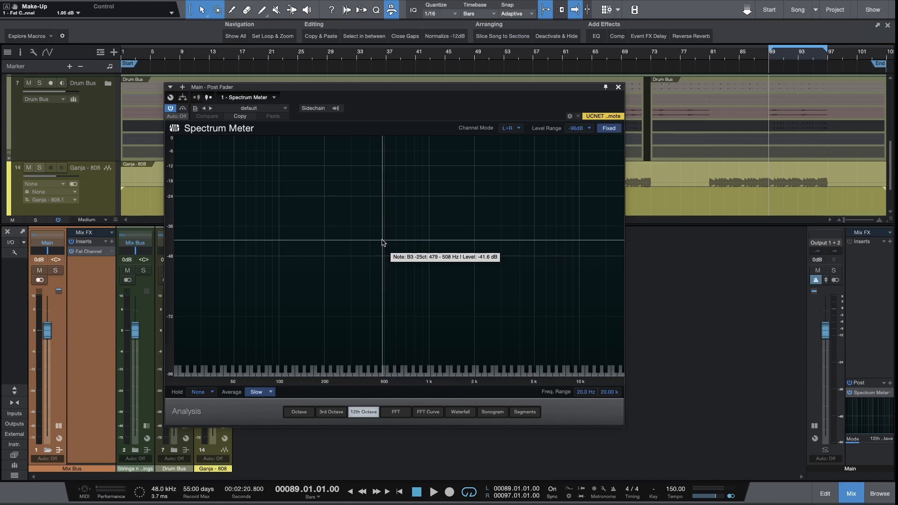
click(407, 415)
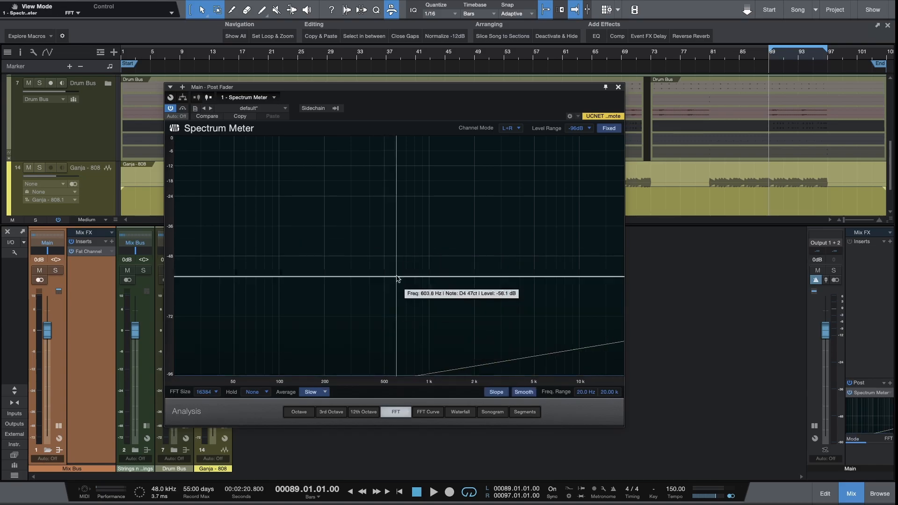
click(340, 413)
click(307, 414)
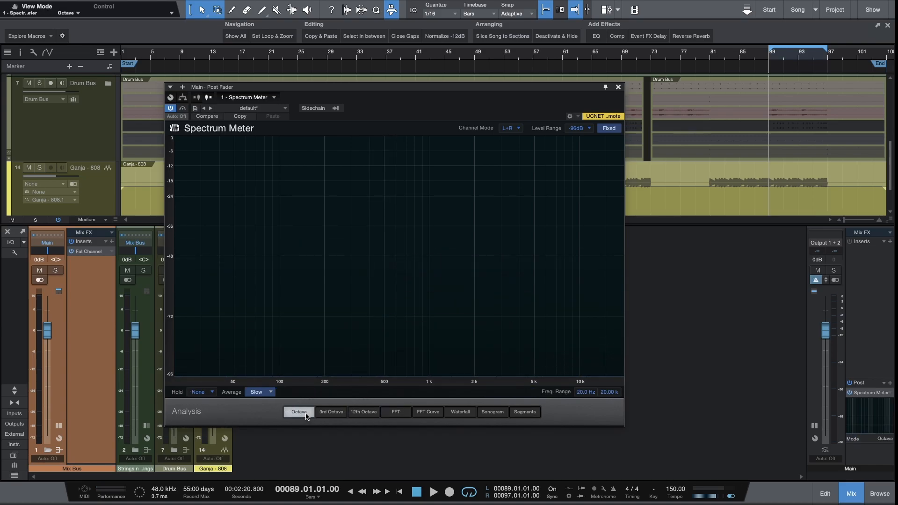
click(360, 414)
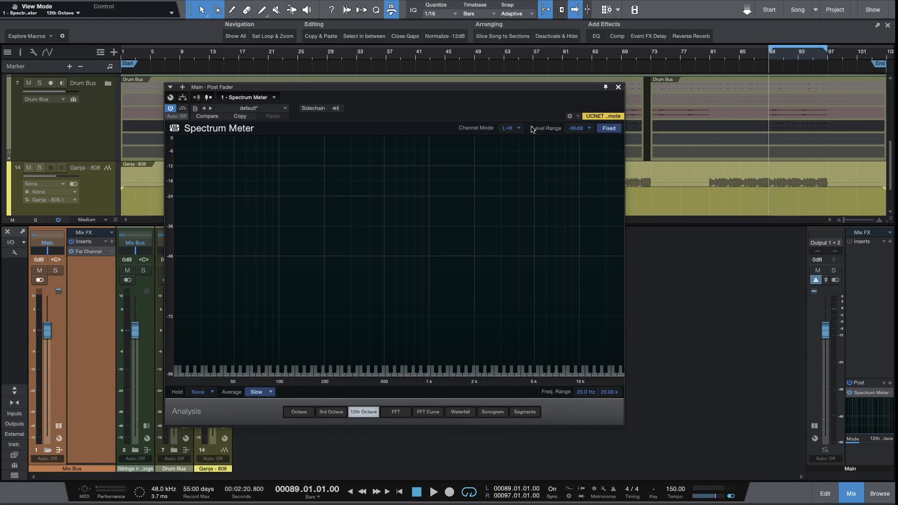
- Audition the loop briefly and set the Spectrum Meter's peak Hold to Short and its Average to Medium
key(space)
key(space)
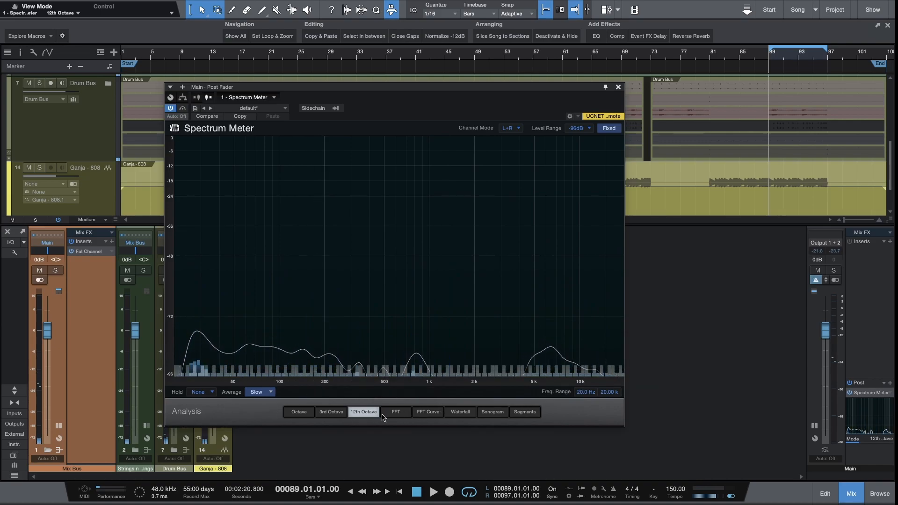
click(214, 392)
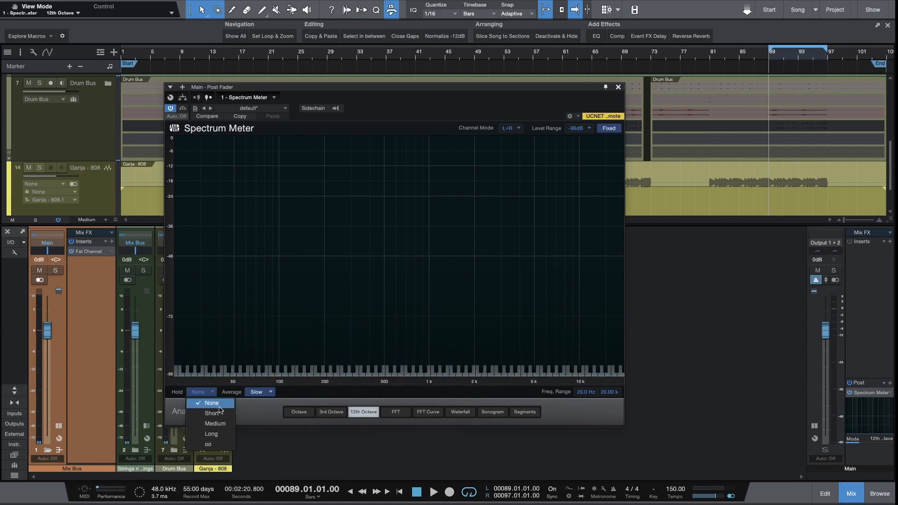
click(220, 412)
click(252, 392)
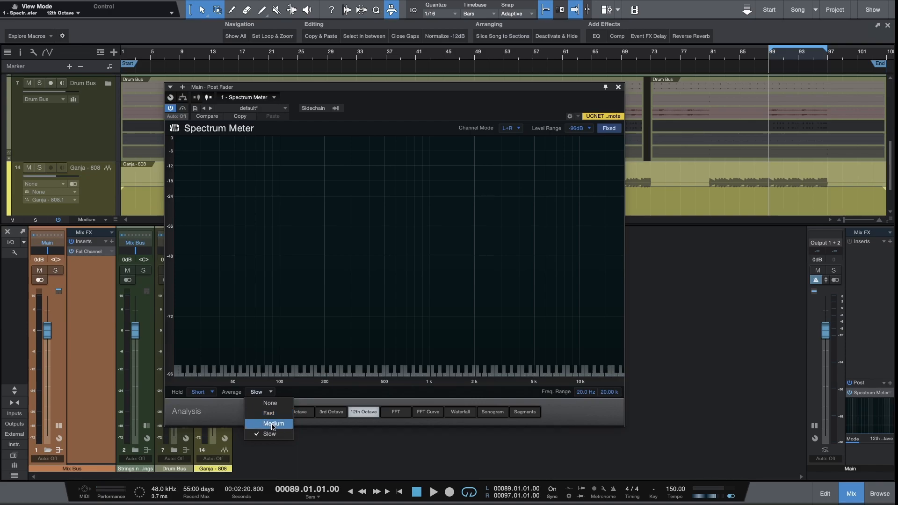
click(272, 423)
- Try an adjustable Spectrum Meter level range with a low level of -74 dB during playback, and return to the fixed range
click(578, 130)
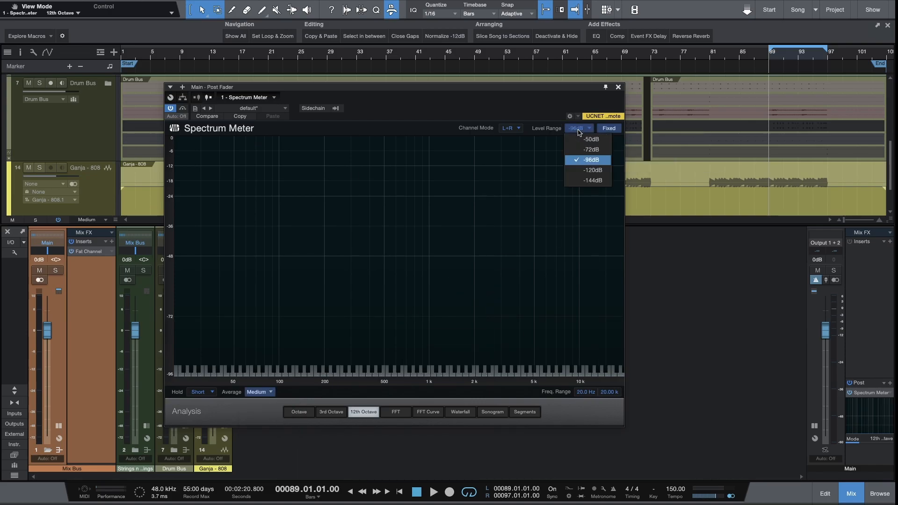
click(578, 130)
click(519, 129)
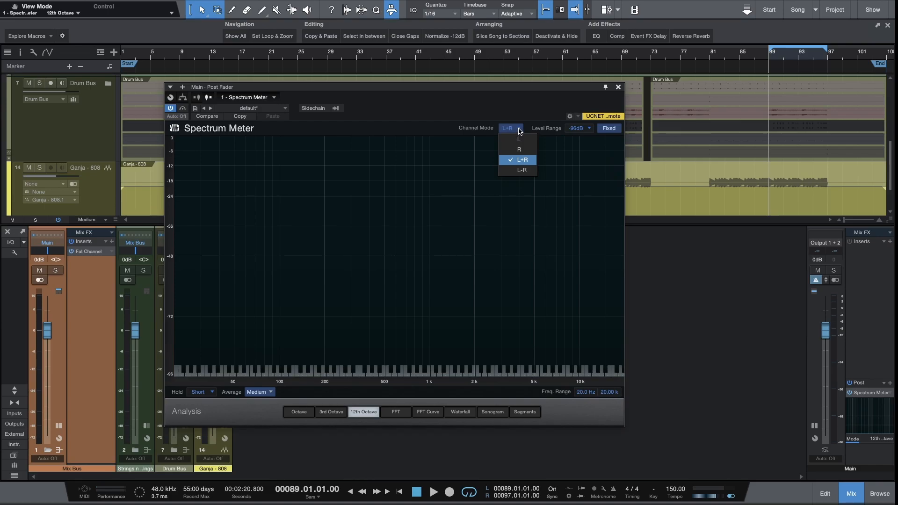
click(518, 130)
click(601, 131)
key(space)
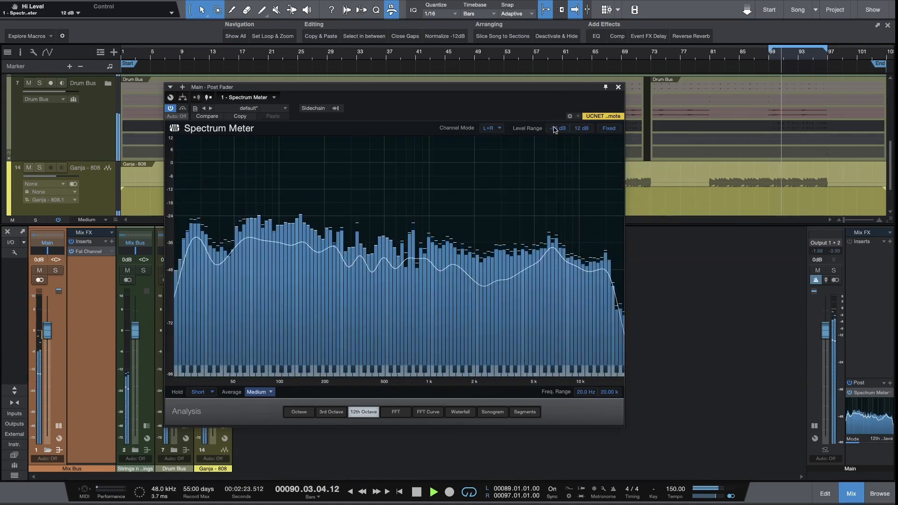
key(space)
drag(554, 130, 519, 173)
key(space)
key(space)
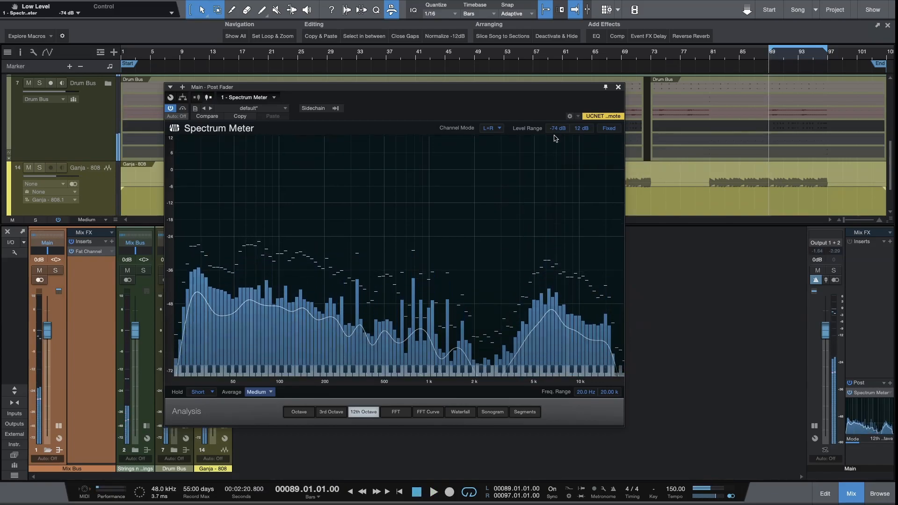
click(609, 129)
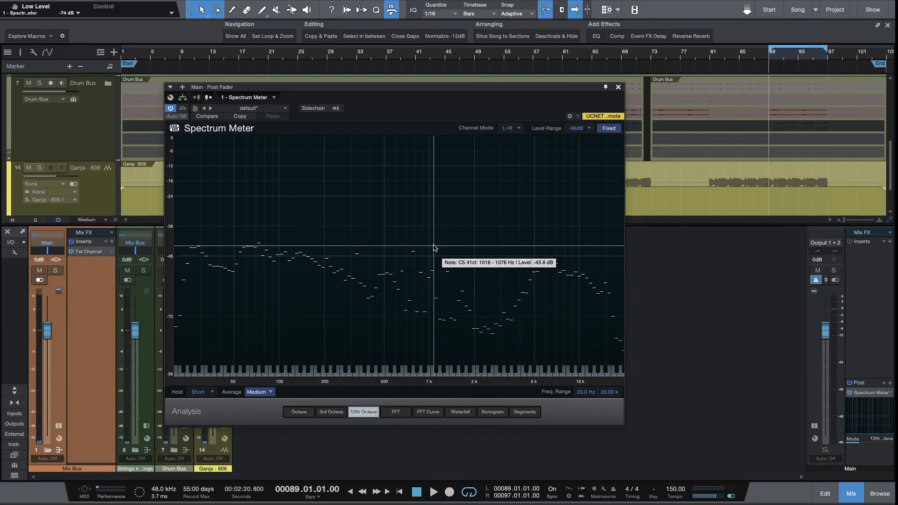
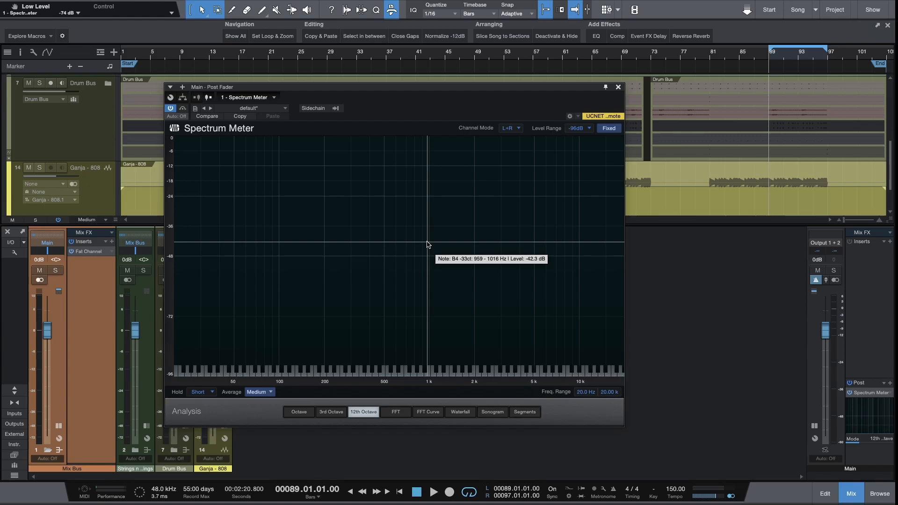
- Play the loop to examine the Main output's spectrum, and add a Pro EQ to the Main channel's inserts
key(space)
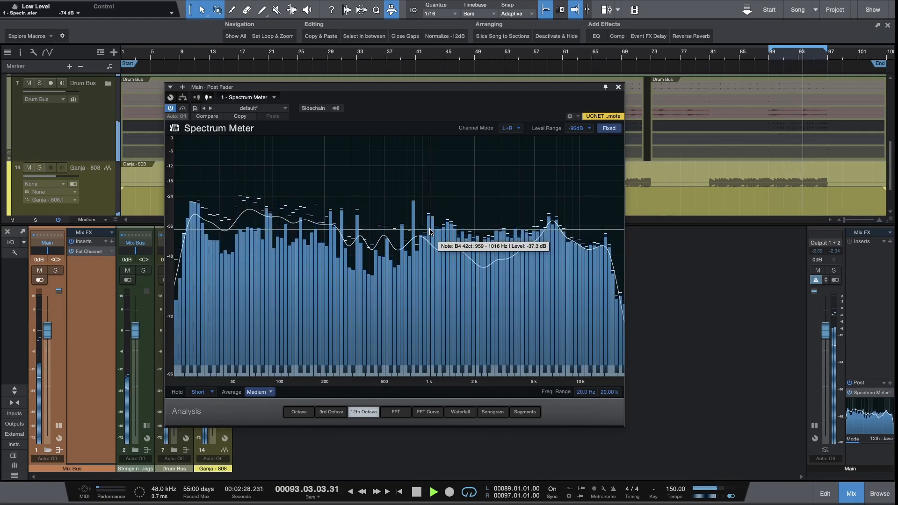
key(space)
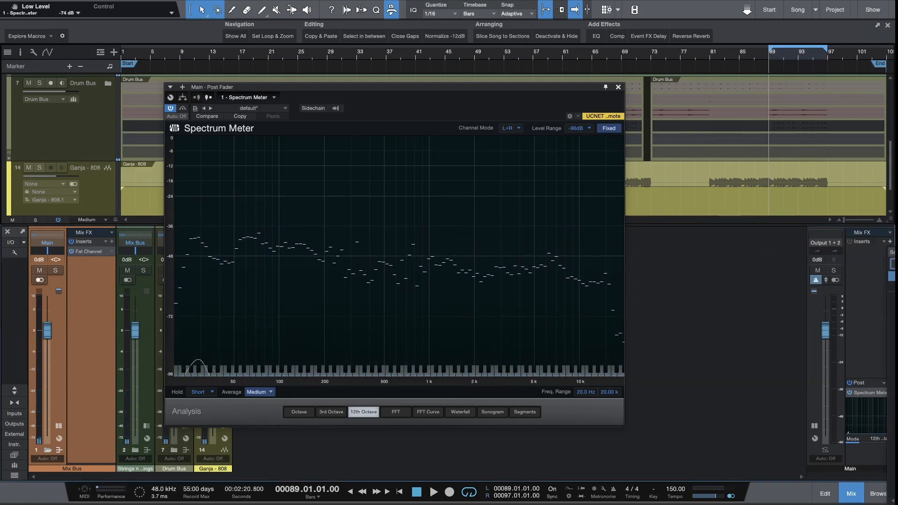
click(892, 348)
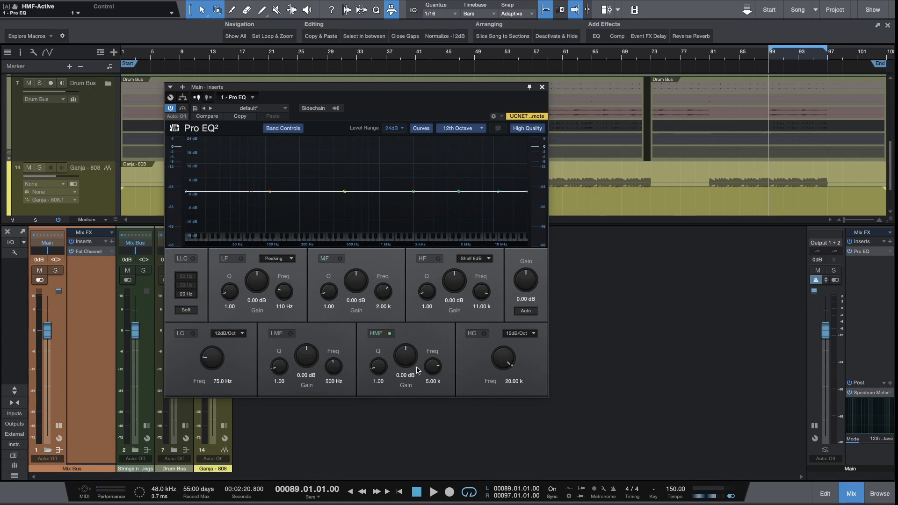
- Enable the Pro EQ's MF band during playback and boost its gain by 1.92 dB at 2 kHz
key(space)
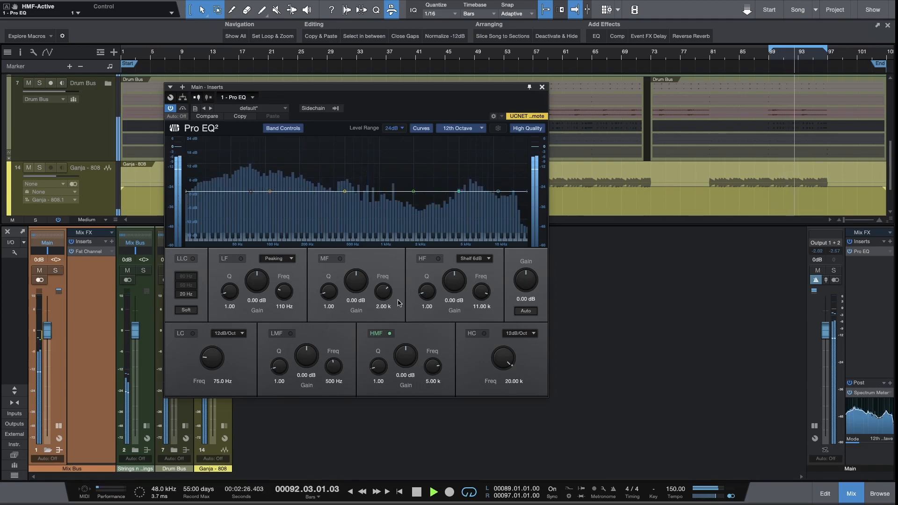
click(340, 259)
drag(357, 285, 341, 306)
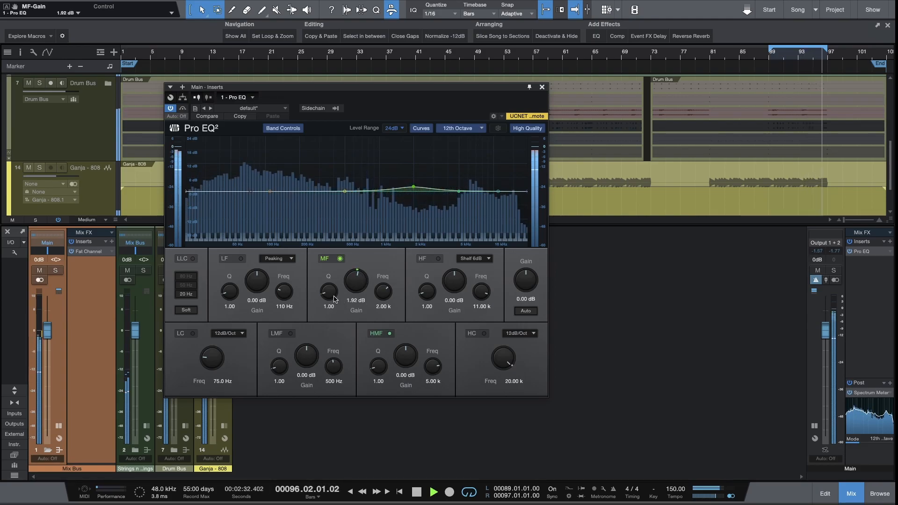
key(space)
- Set the Pro EQ's display level range to 6 dB and widen the MF band to a Q of 0.47
click(394, 129)
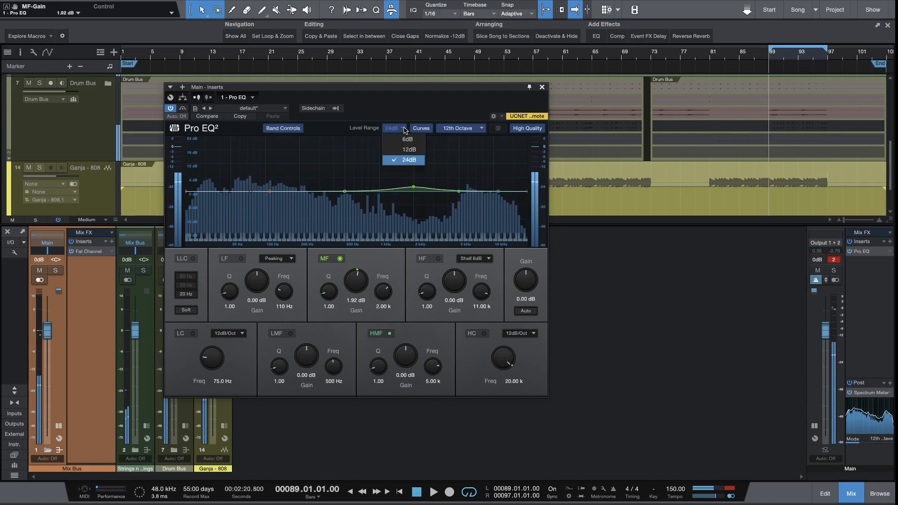
click(410, 142)
click(394, 128)
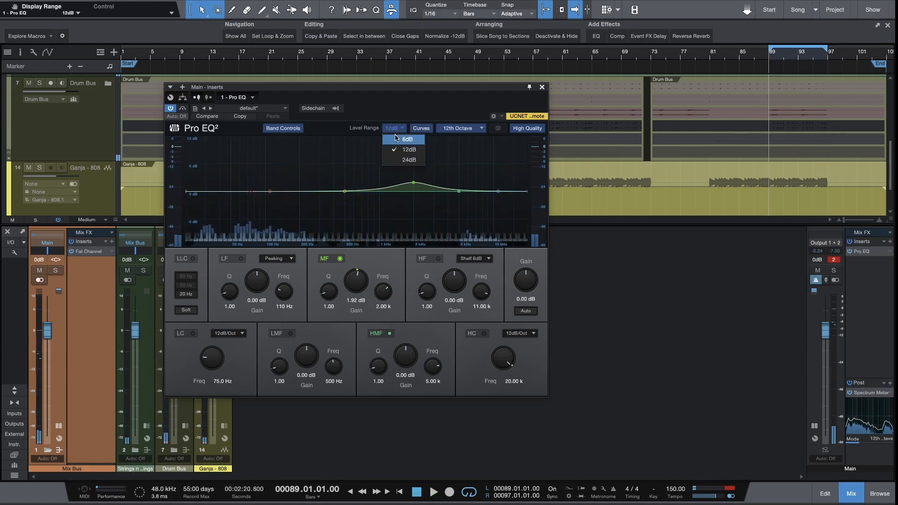
click(414, 152)
click(396, 129)
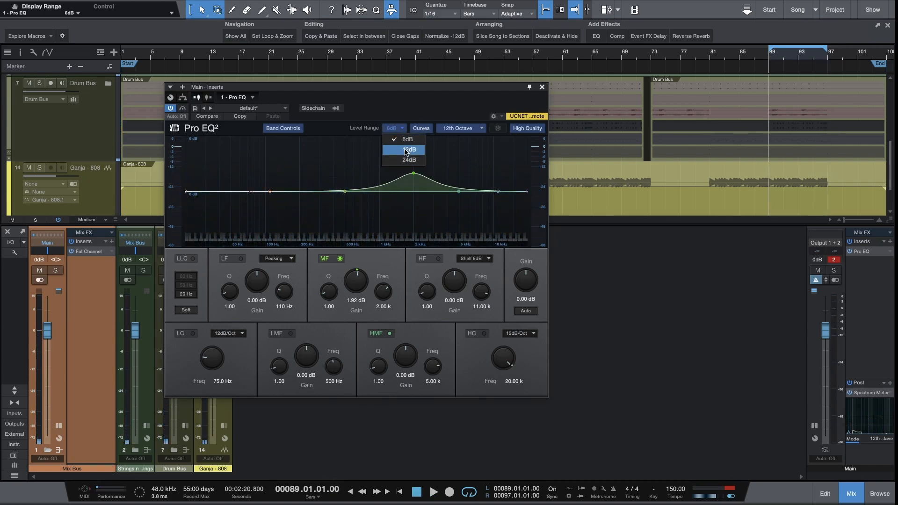
click(407, 153)
click(398, 130)
click(405, 147)
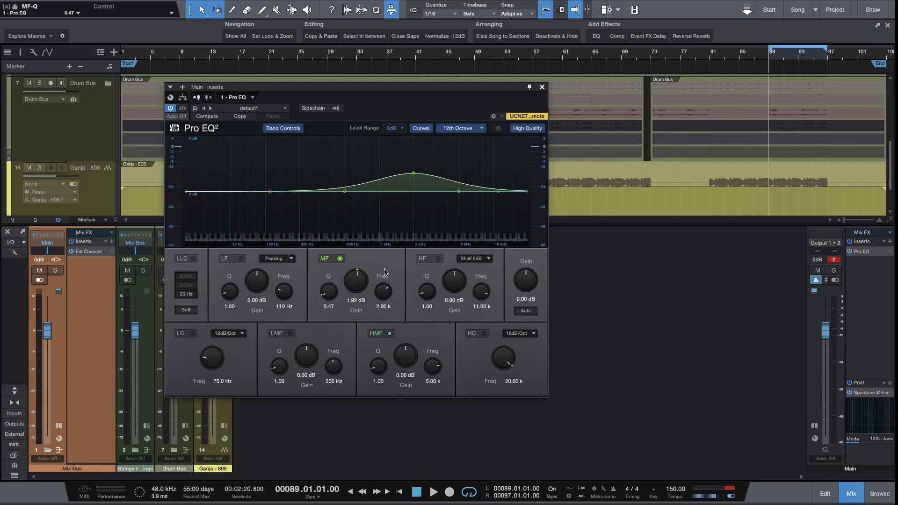
- Compare the loop with the MF band bypassed and active, leaving the band enabled
key(space)
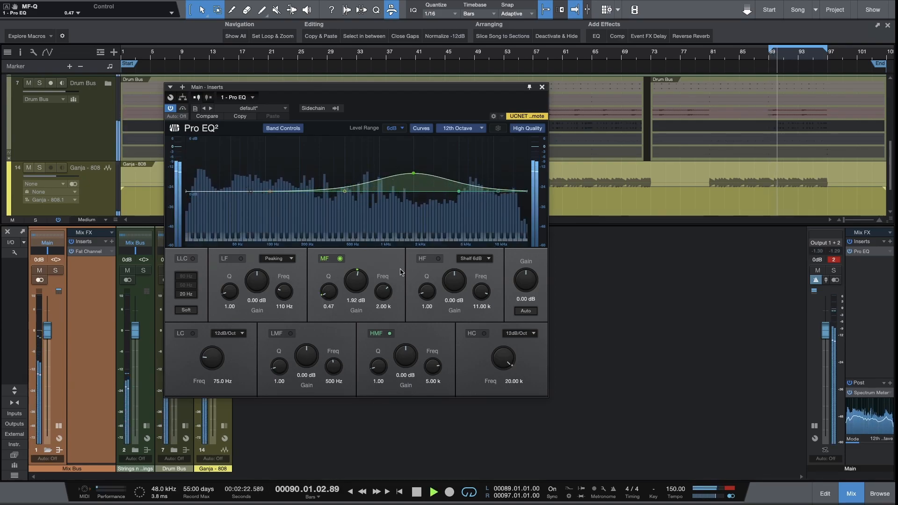
click(340, 259)
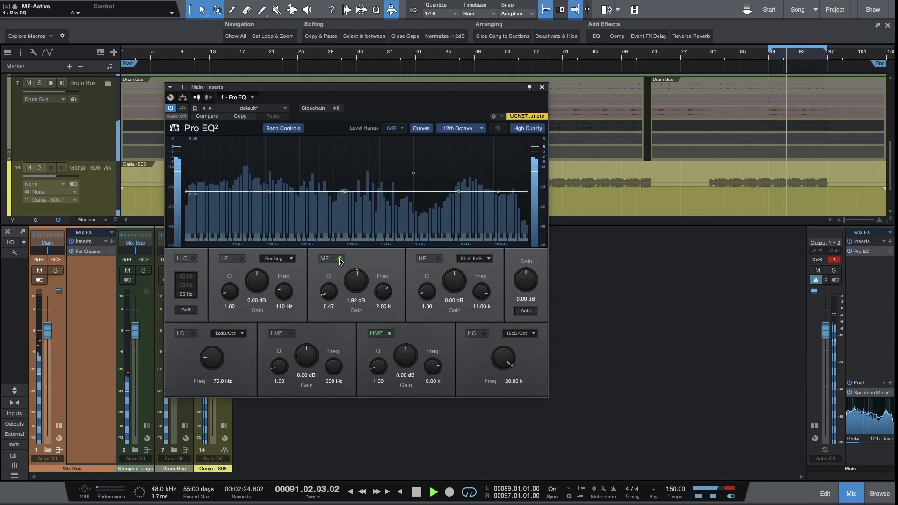
click(340, 259)
key(space)
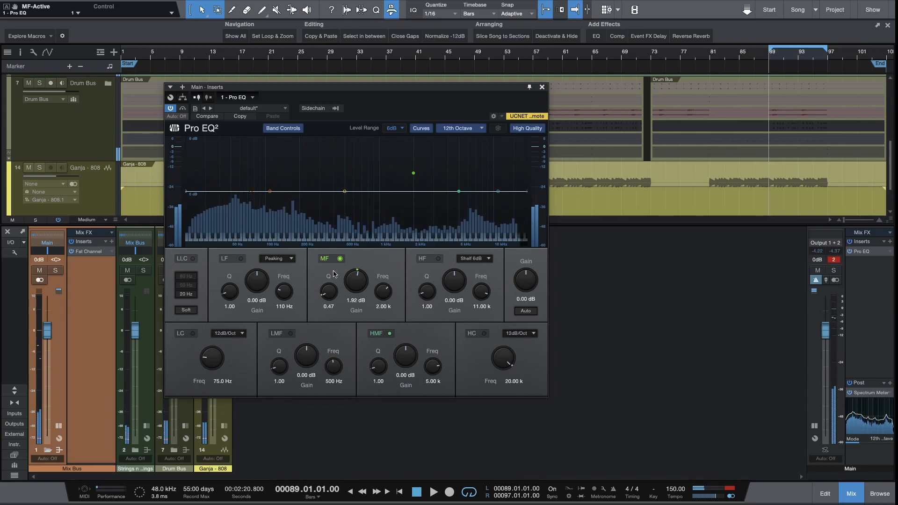
key(space)
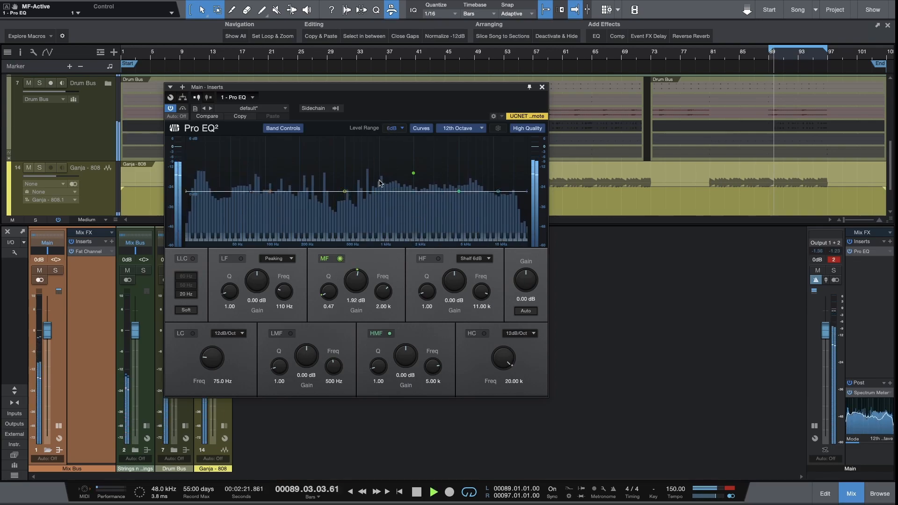
click(340, 259)
click(340, 259)
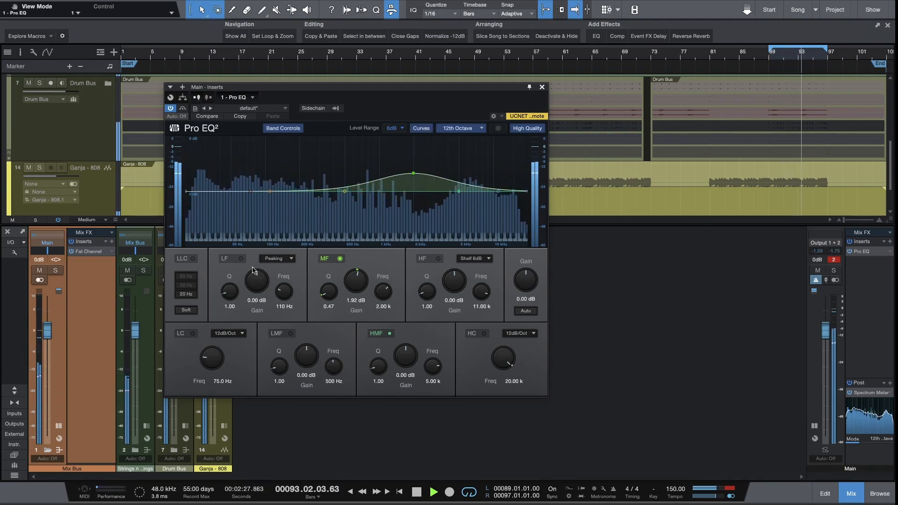
key(space)
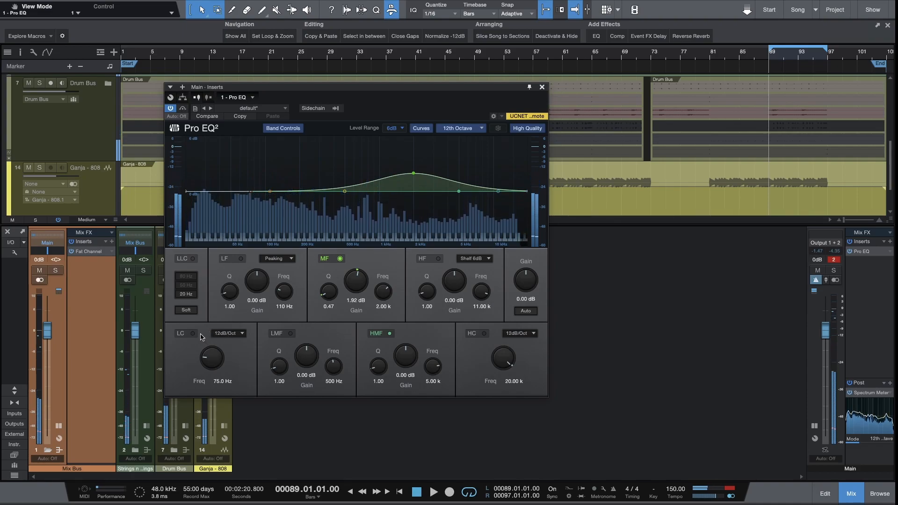
- Enable the Pro EQ's low cut at 20 Hz with a 48 dB/Oct slope
click(192, 333)
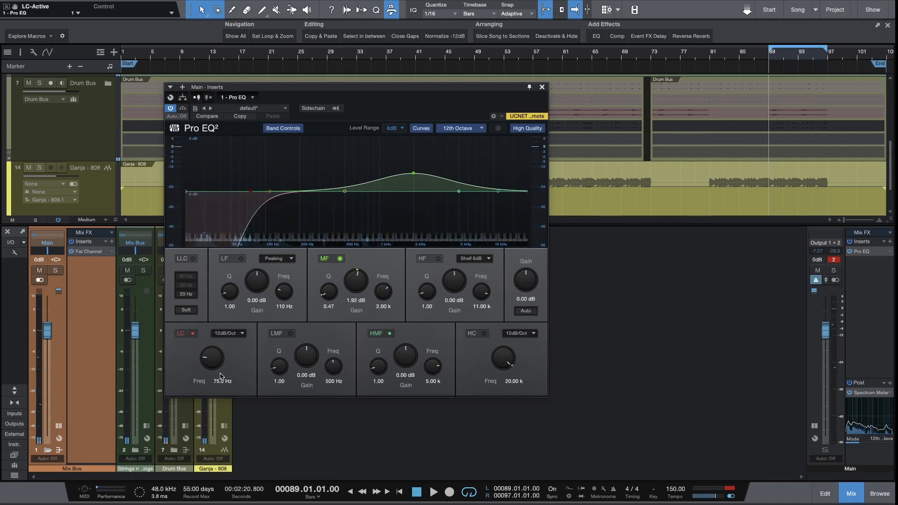
drag(211, 357, 211, 426)
click(231, 337)
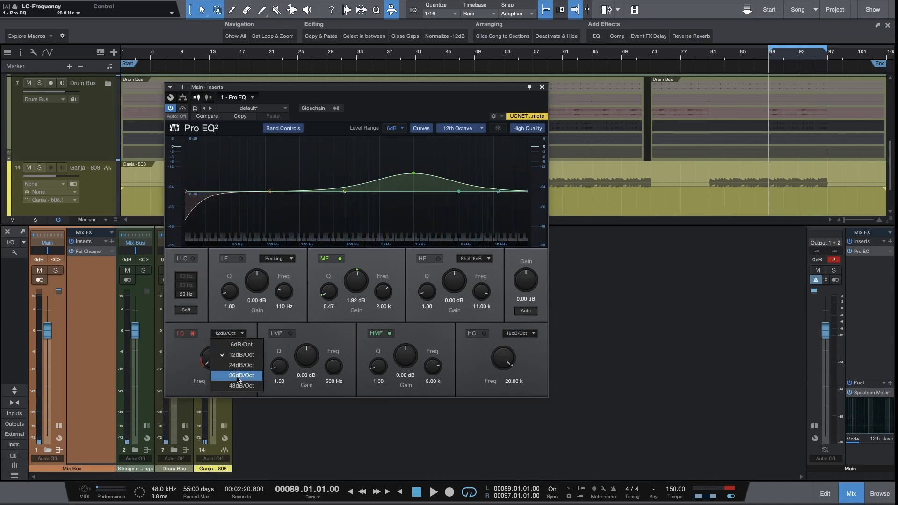
click(231, 384)
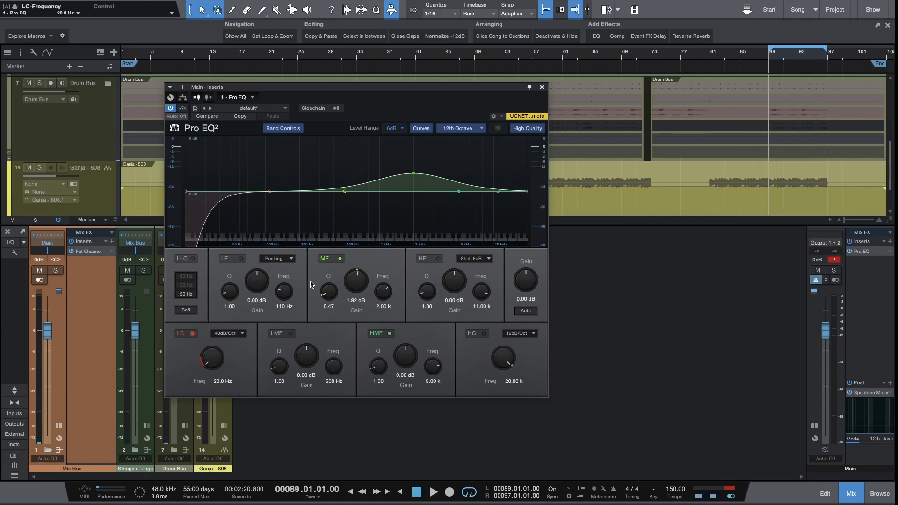
- Clear the Main output's clip indicator and compare the loop with the low cut off and on
click(835, 260)
key(space)
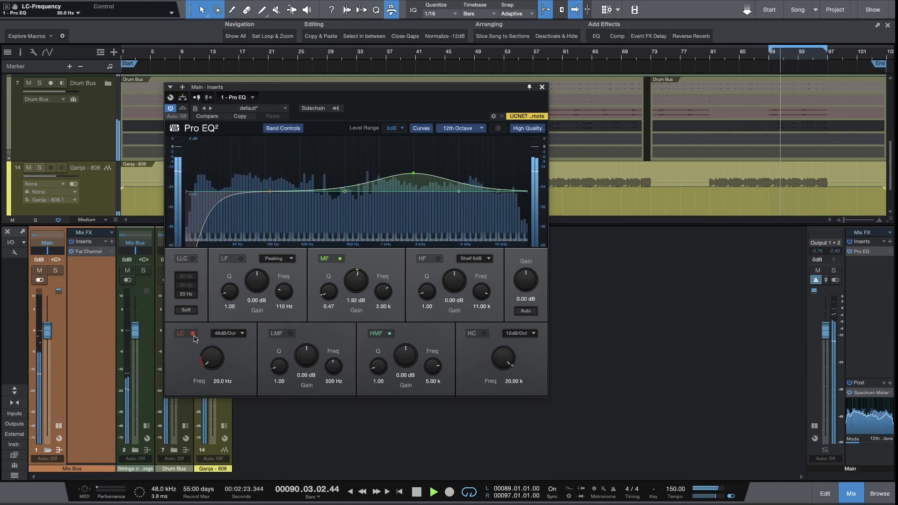
click(192, 333)
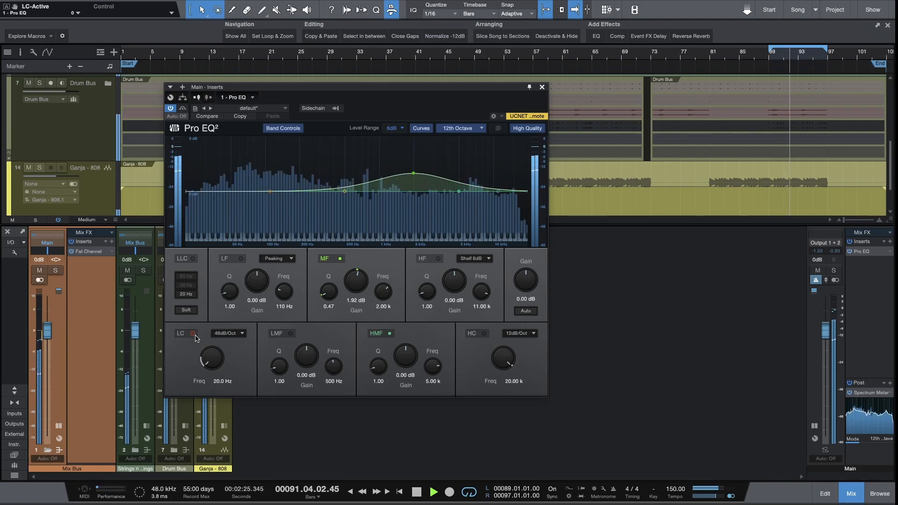
click(193, 333)
- Audition the low cut at 12 dB/Oct, settle on a 24 dB/Oct slope, and replay the loop to check it
click(236, 334)
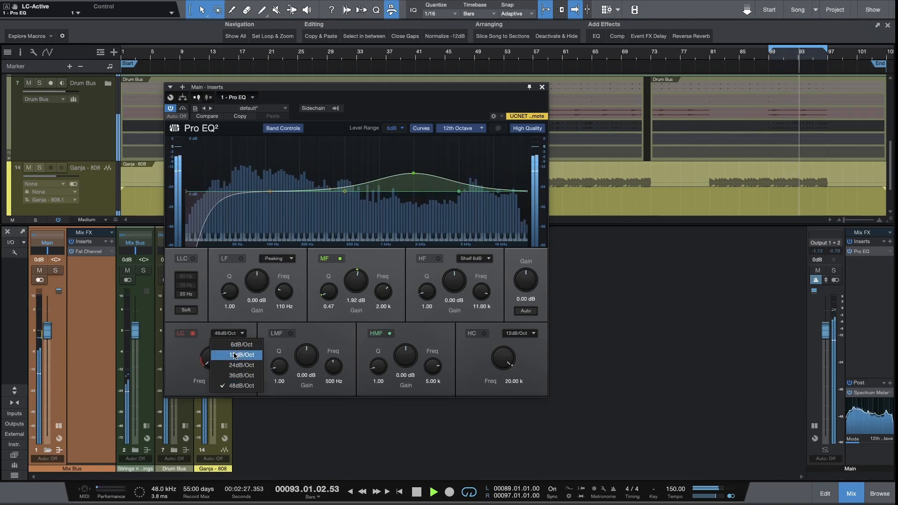
click(234, 354)
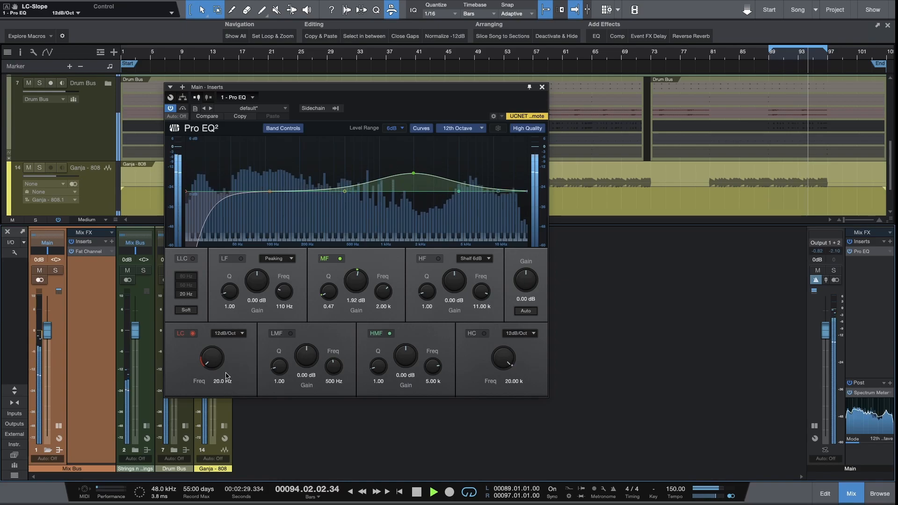
click(229, 333)
click(228, 364)
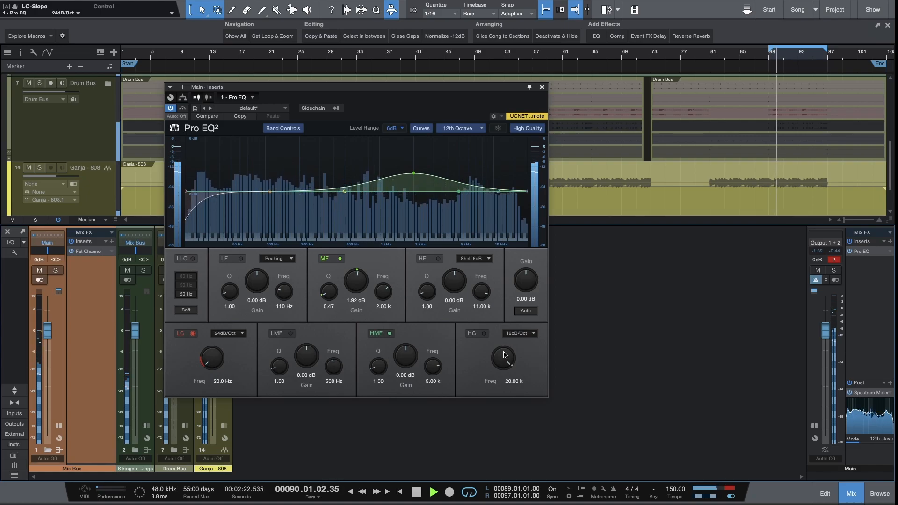
key(space)
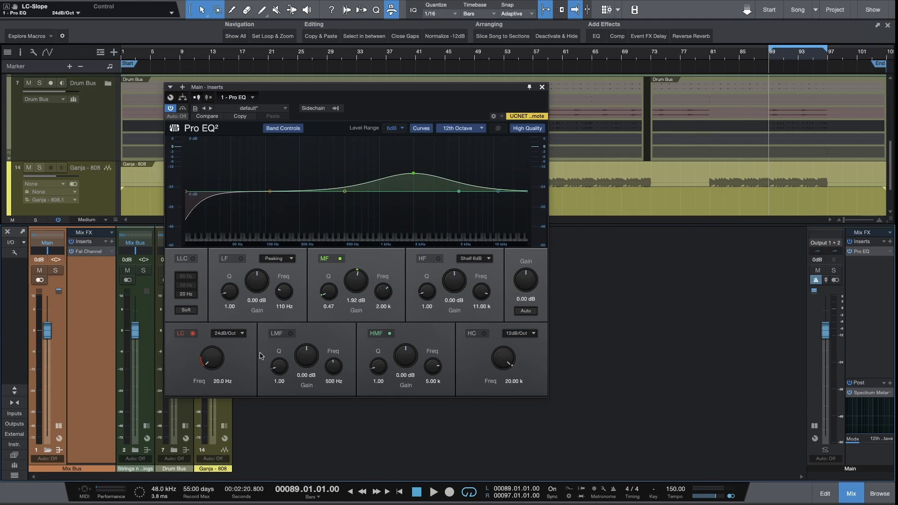
key(space)
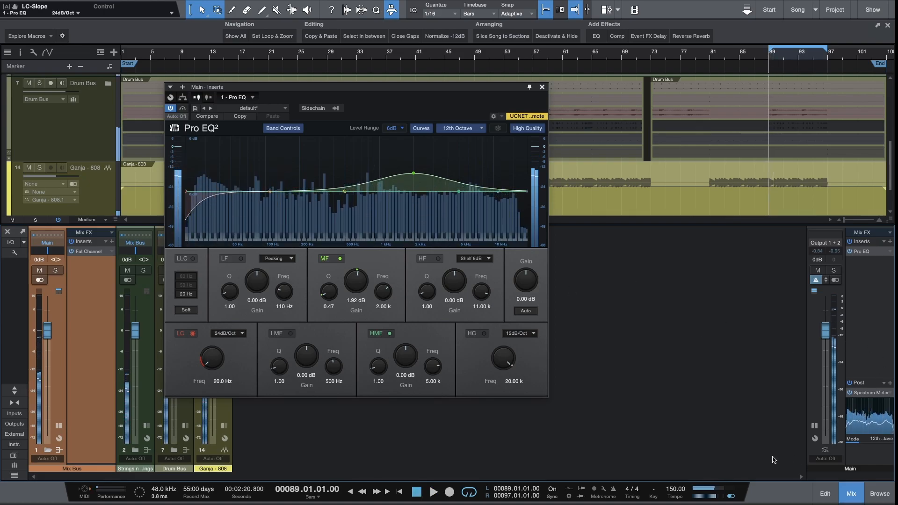
key(space)
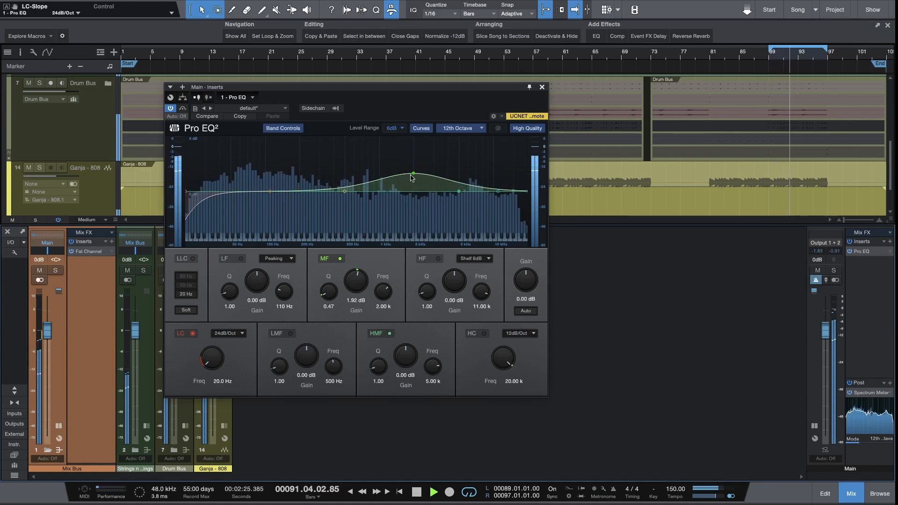
- Bypass a trial LMF boost and cut the Pro EQ's LF band by 0.74 dB at 418 Hz with a Q of 2.20
drag(414, 177, 421, 178)
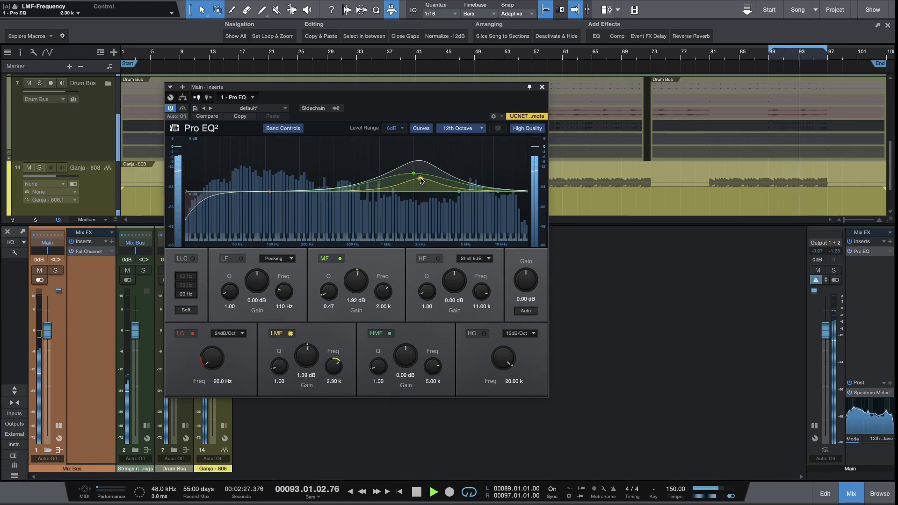
double_click(421, 178)
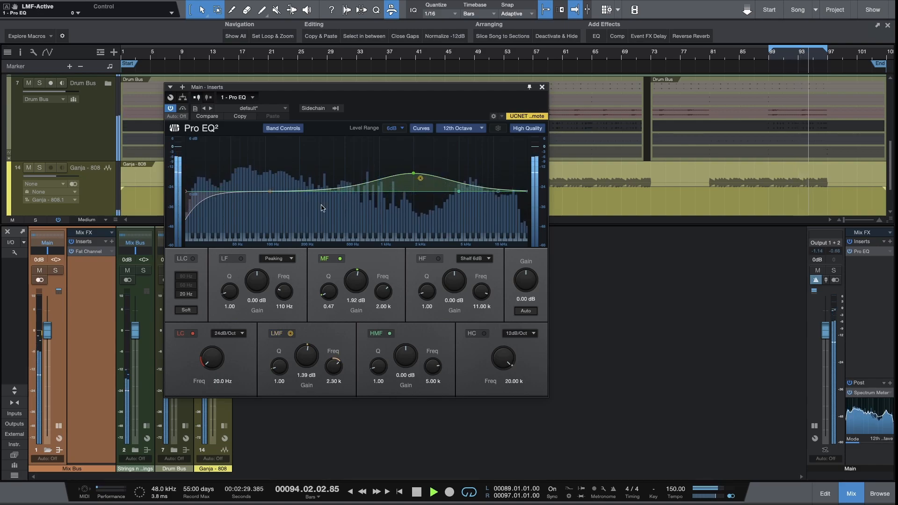
mouse_move(335, 193)
mouse_down()
mouse_move(340, 143)
mouse_move(341, 210)
mouse_move(323, 194)
mouse_up()
scroll(335, 201, up, 3)
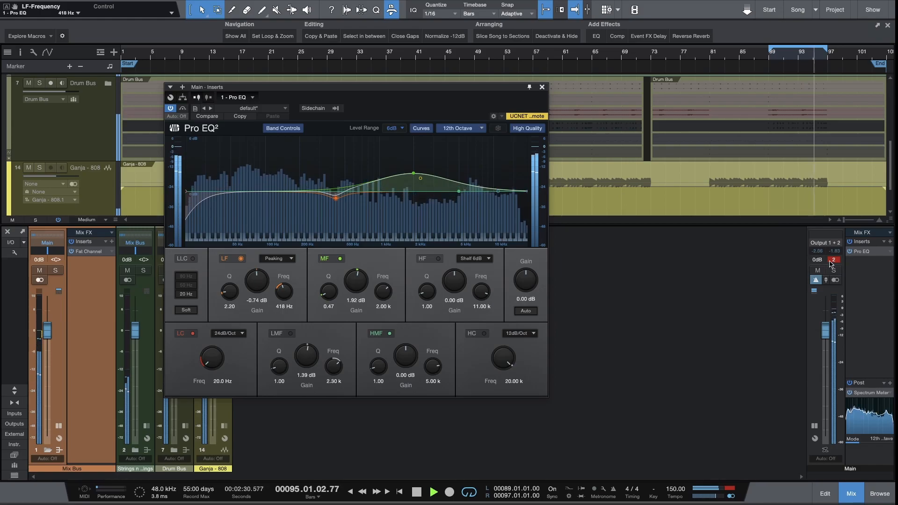
- Stop playback and set the Pro EQ's global gain to -2.52 dB
click(891, 242)
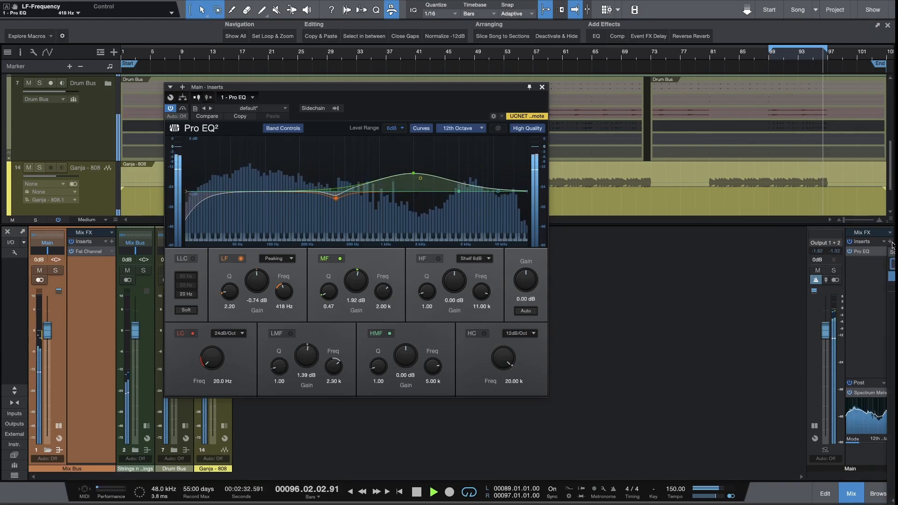
click(864, 321)
key(space)
drag(527, 280, 526, 283)
double_click(526, 299)
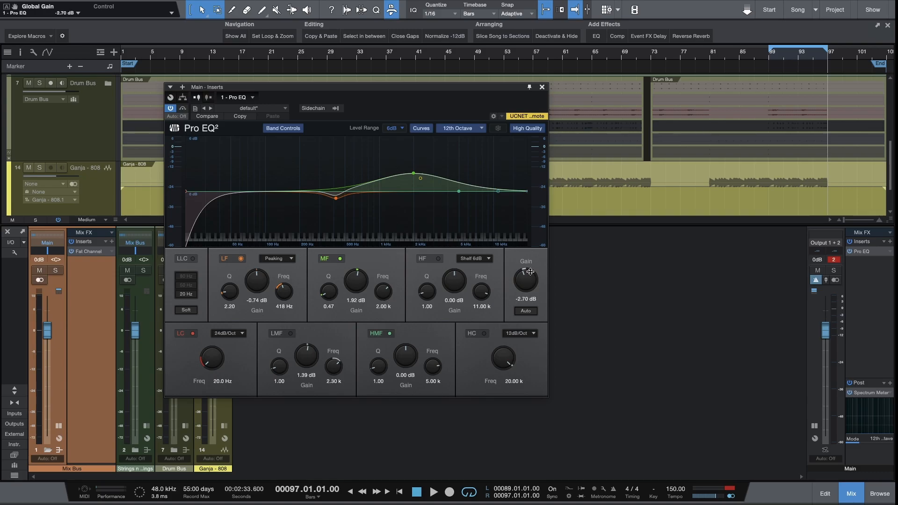
drag(530, 272, 530, 270)
- Clear the Main output's clip indicator and replay the loop from bar 89 to check the level
key(space)
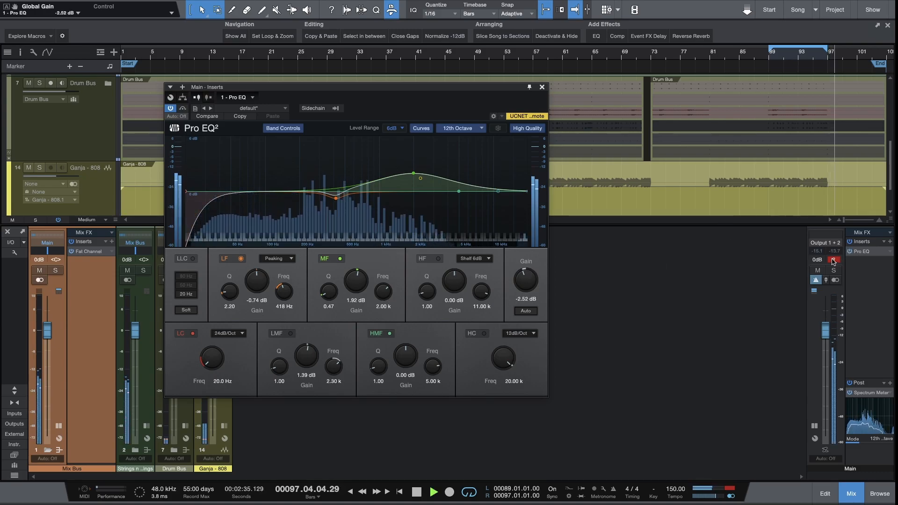
click(833, 260)
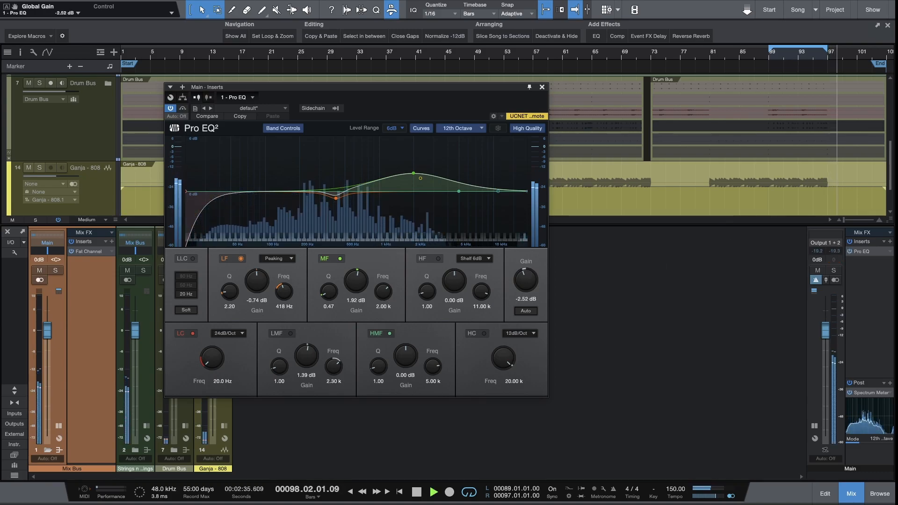
click(766, 60)
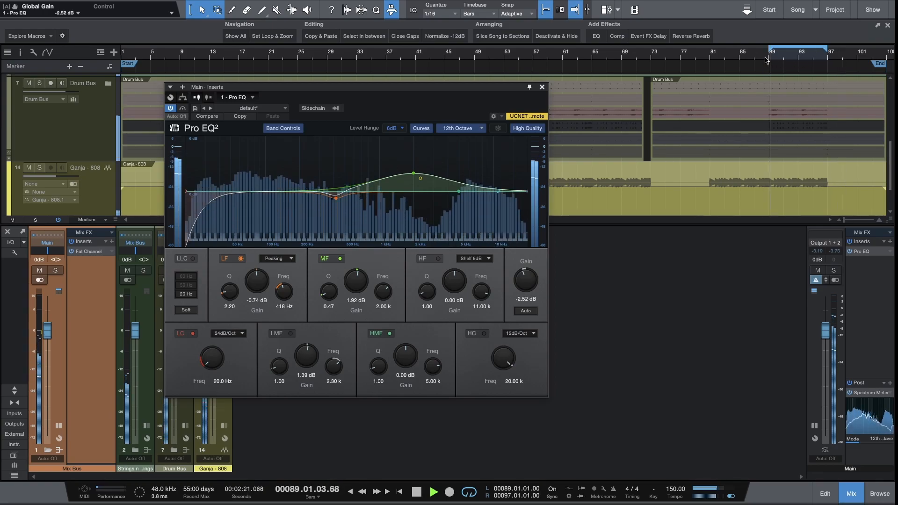
- Insert Multiband Dynamics on the Main output and set the low threshold to -16.32 using Edit All Relative, leaving that mode off
click(890, 243)
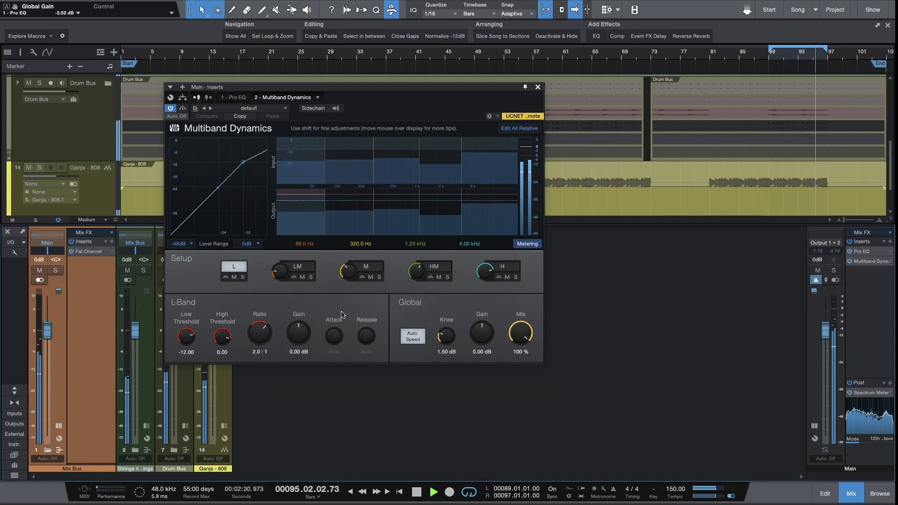
key(space)
click(537, 130)
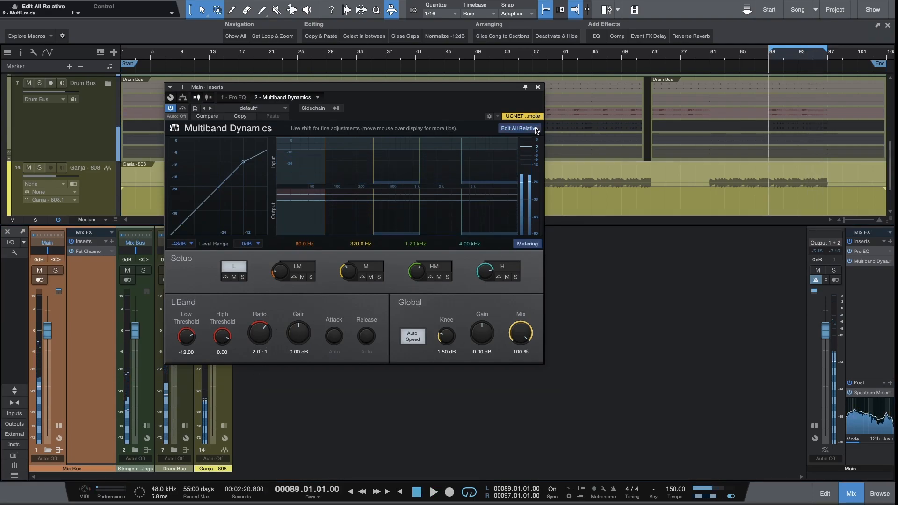
drag(487, 89, 642, 143)
mouse_move(341, 403)
mouse_down()
mouse_move(342, 412)
mouse_move(342, 392)
mouse_up()
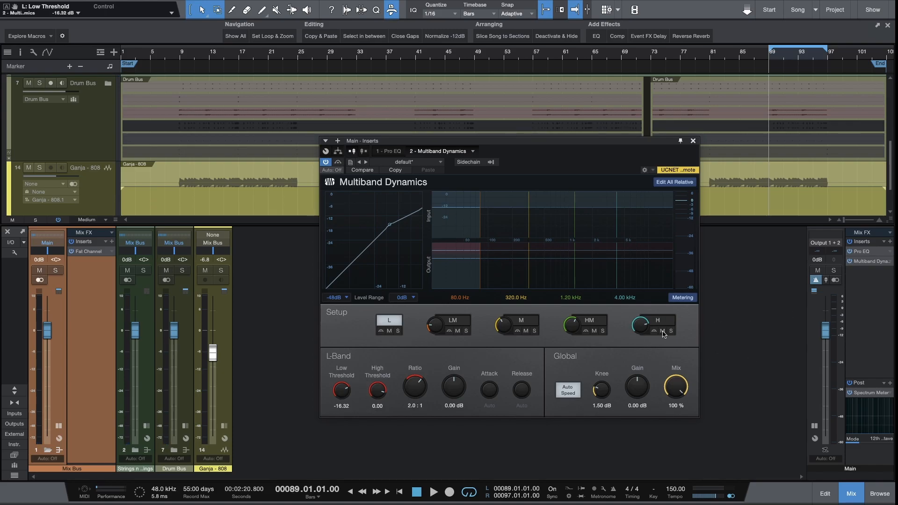
click(682, 185)
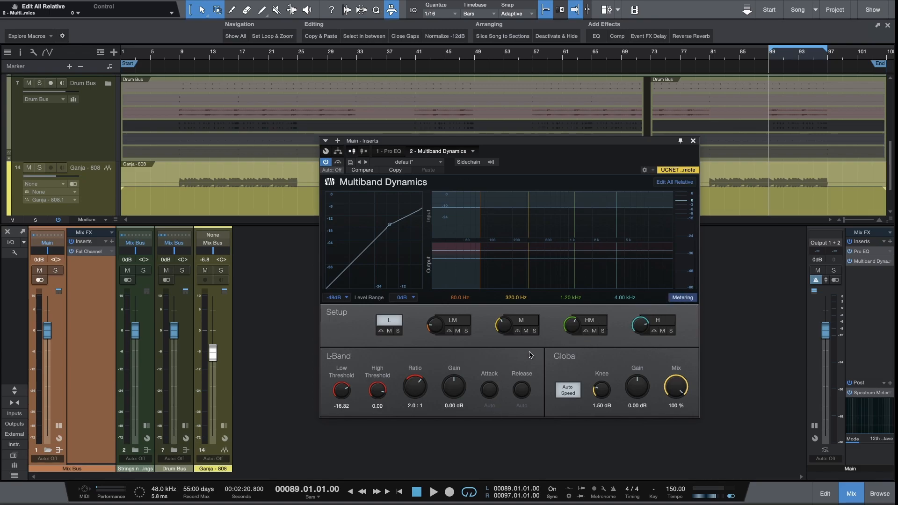
- Set the Low/Low-Mid crossover of Multiband Dynamics to 97.4 Hz and play the loop
drag(481, 283, 481, 283)
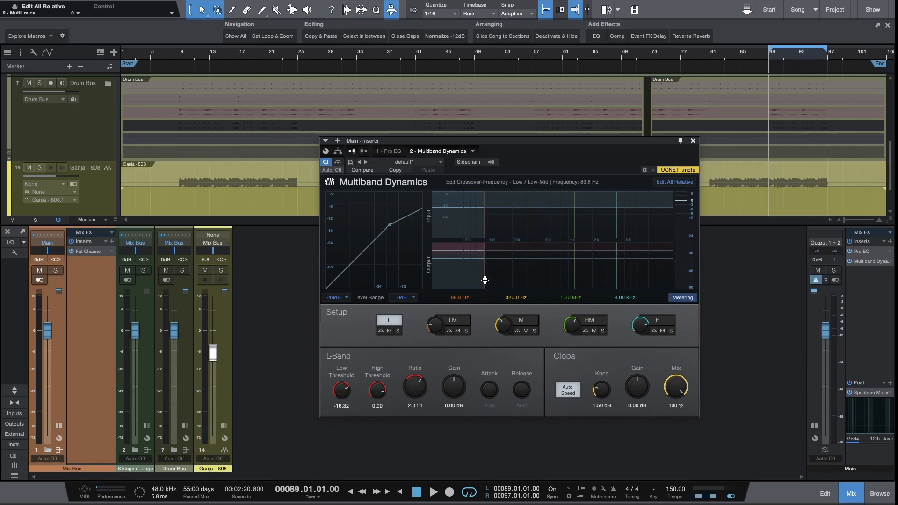
drag(488, 274, 488, 273)
key(space)
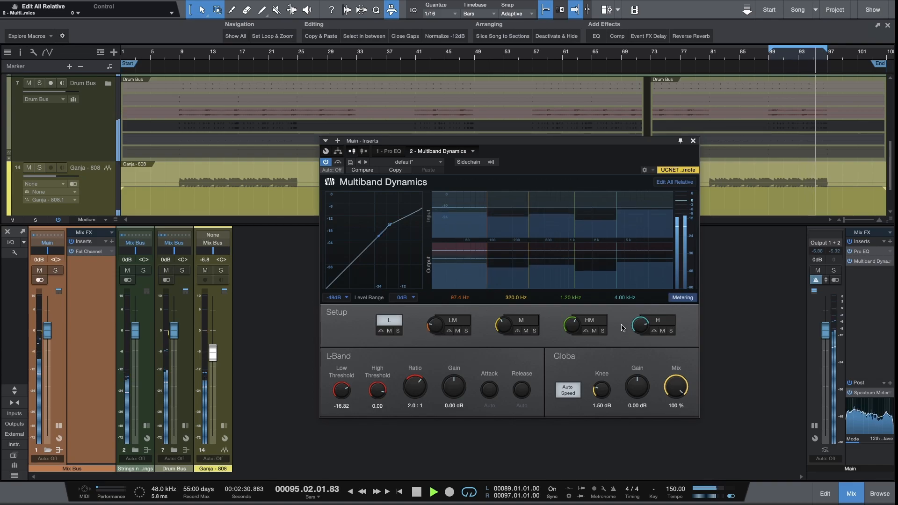
- Set the low threshold of all bands to -17.40 with Edit All Relative on, and check the individual bands
drag(344, 388, 345, 390)
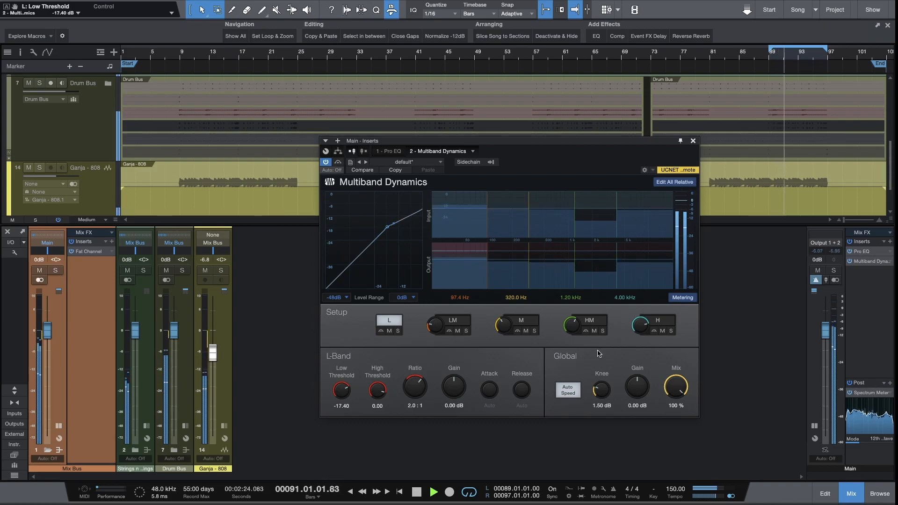
click(523, 279)
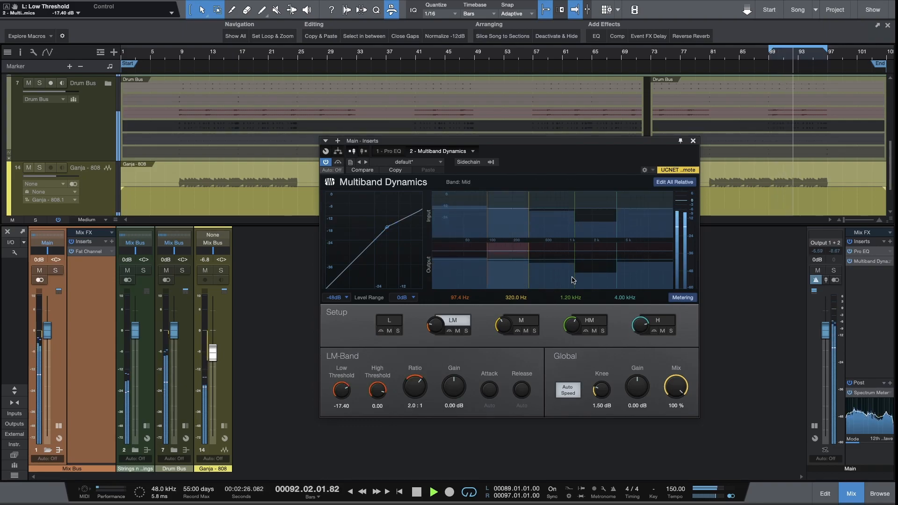
click(597, 276)
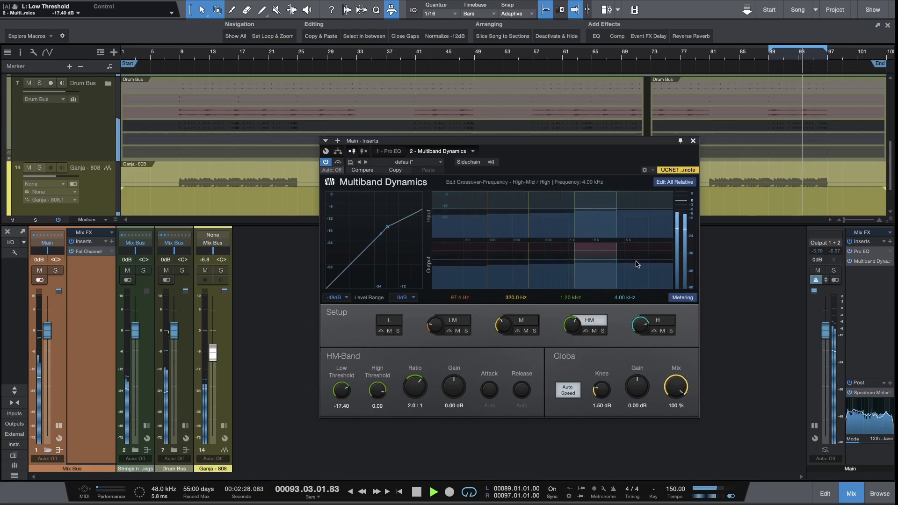
click(629, 275)
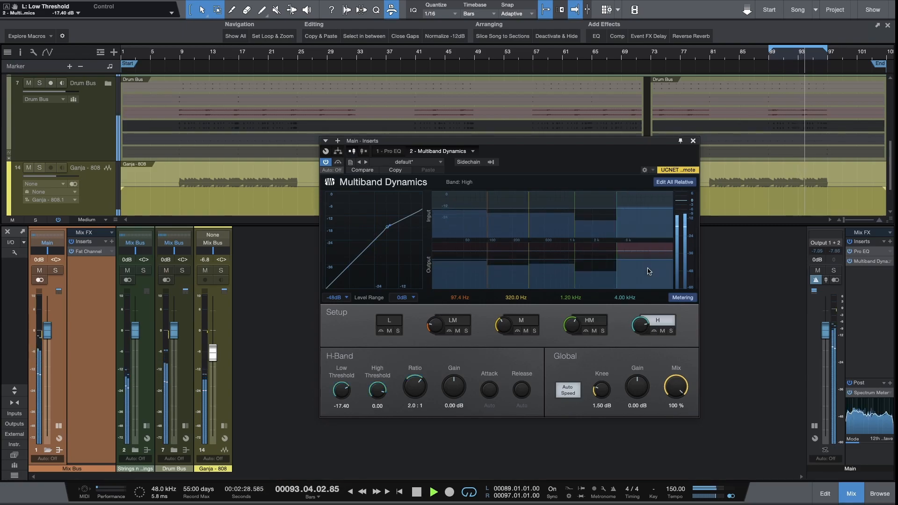
click(564, 282)
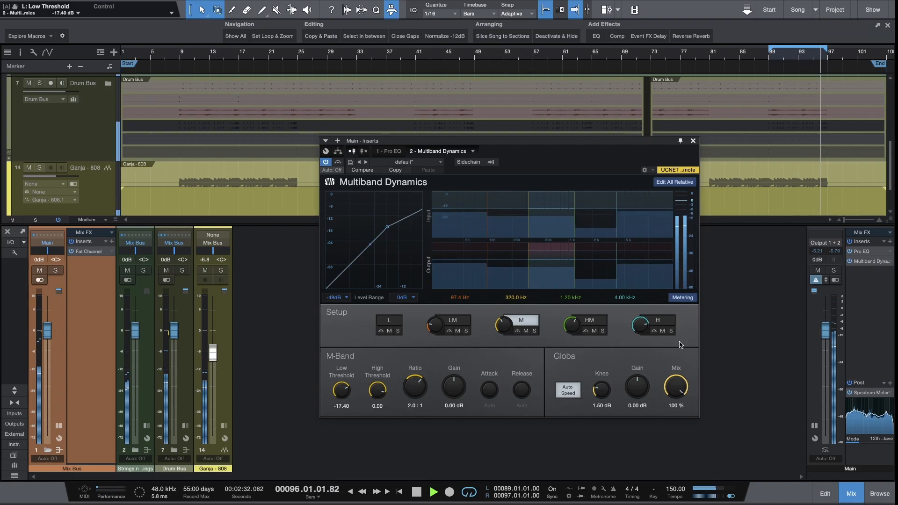
key(space)
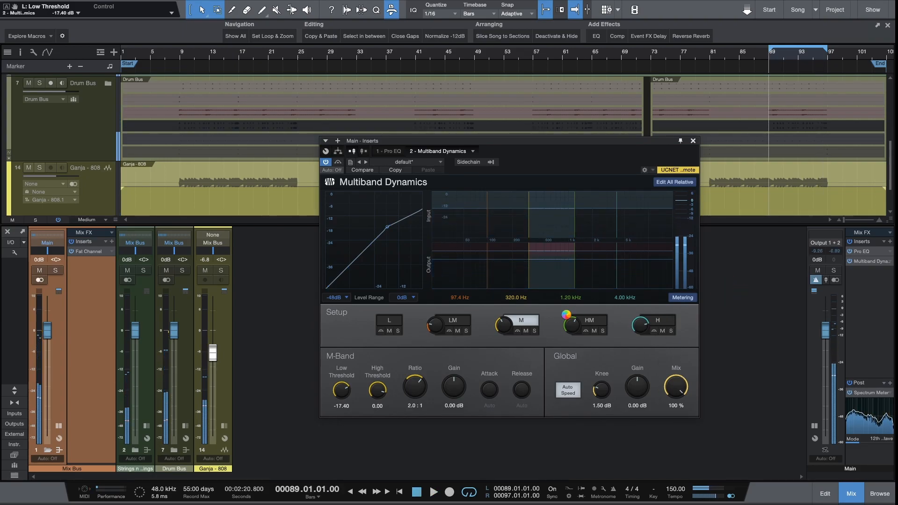
- Set the ratio of all Multiband Dynamics bands to 2.5:1 and audition the loop
click(452, 282)
click(655, 277)
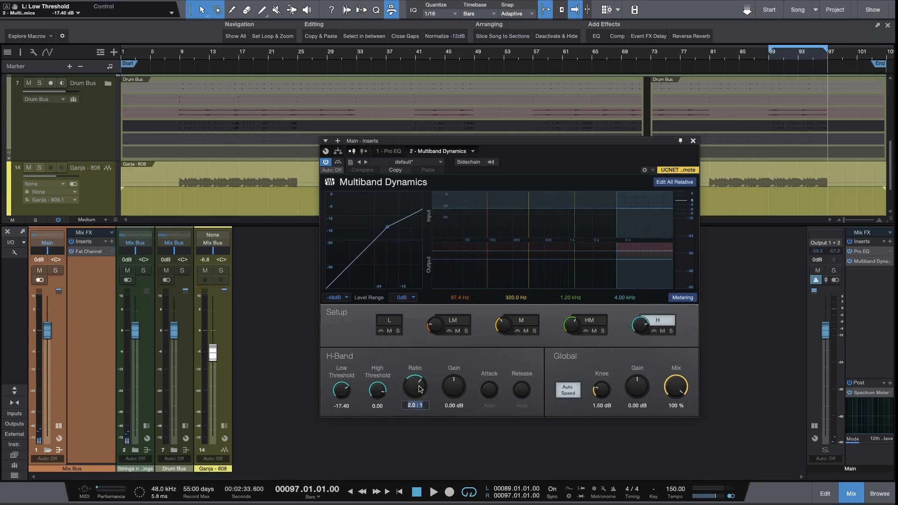
drag(420, 388, 418, 382)
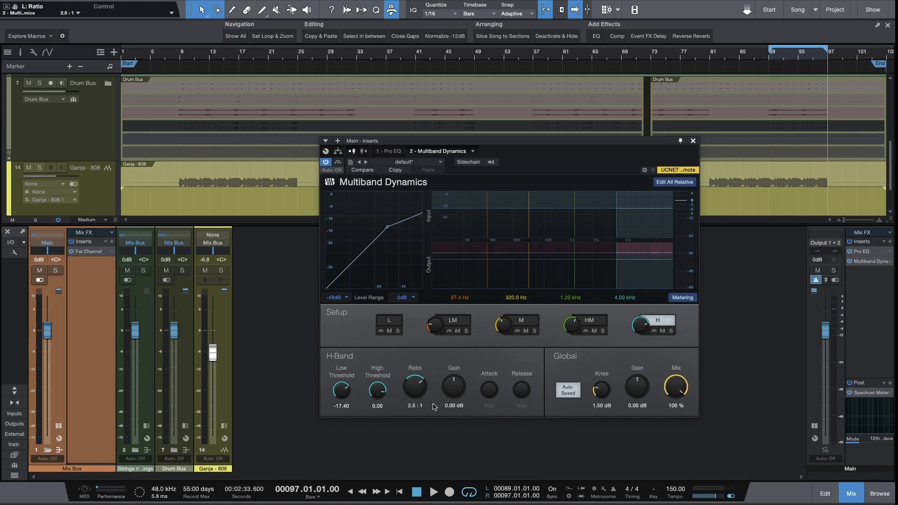
key(space)
key(space)
key(space)
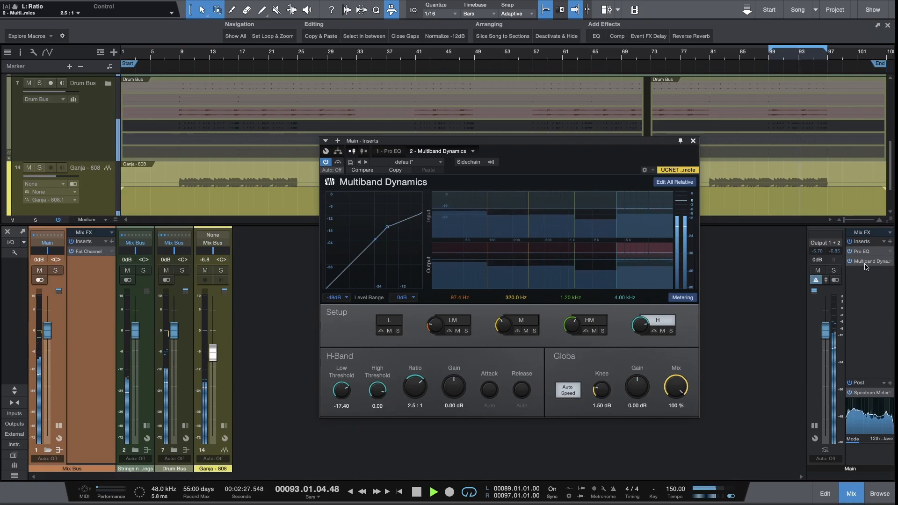
- Insert Tricomp after Multiband Dynamics on the Main output, stop playback and move its window clear of the arrangement
click(889, 241)
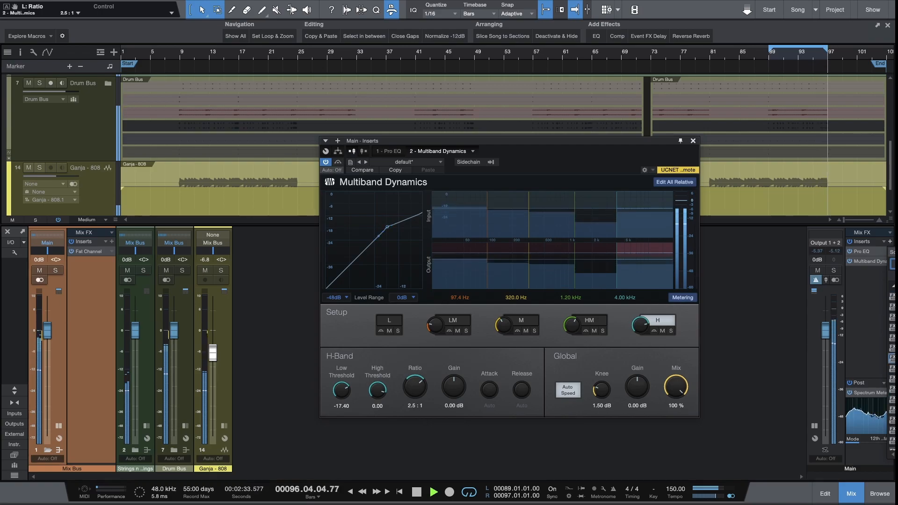
key(space)
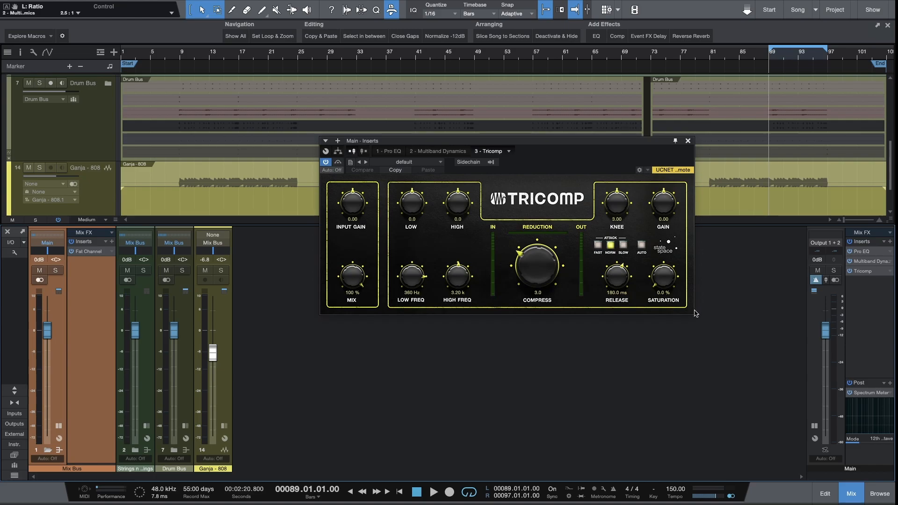
drag(593, 139, 655, 215)
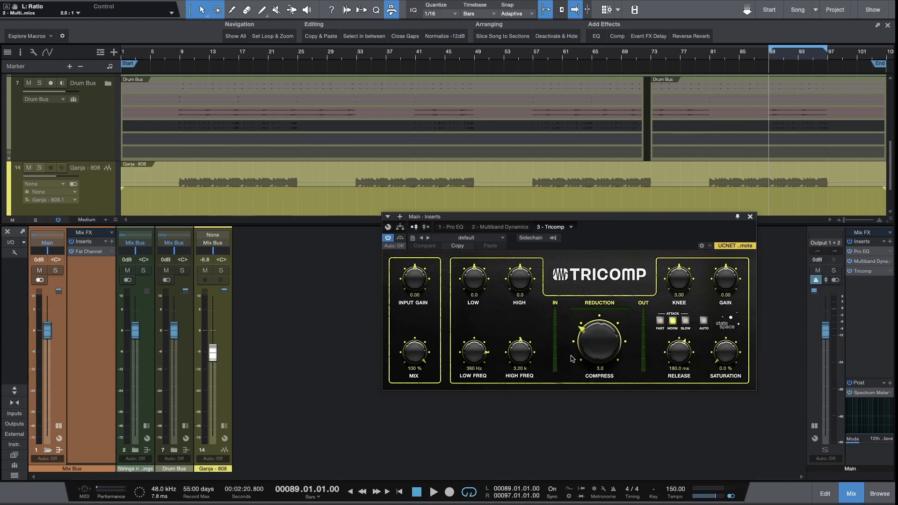
- Set Tricomp's compress amount to 7.0 and audition the loop
drag(609, 346, 600, 370)
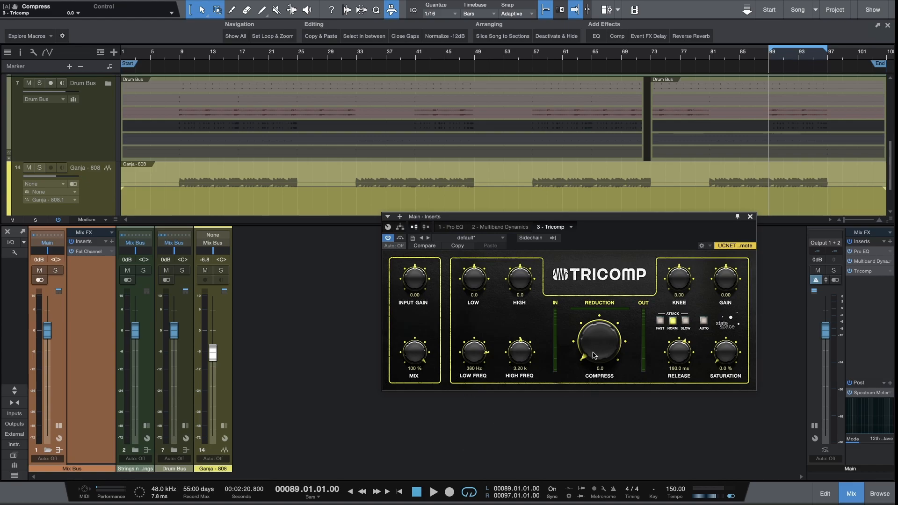
drag(603, 359, 612, 296)
key(space)
key(space)
key(space)
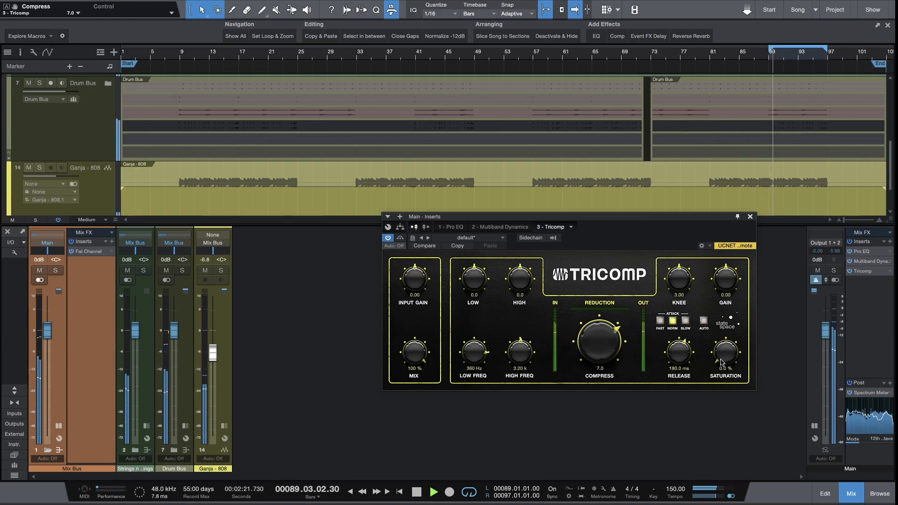
key(space)
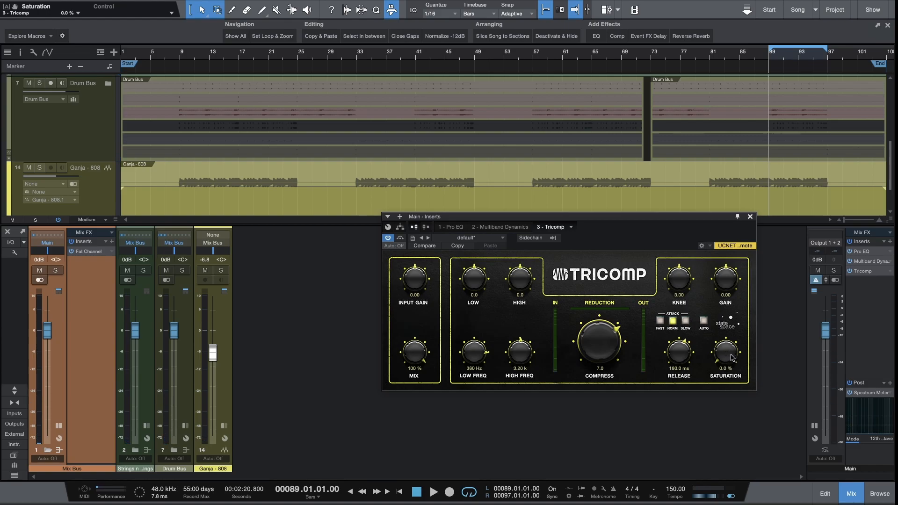
- Set Tricomp's attack to Slow and its release to 60.4 ms while the loop plays
key(space)
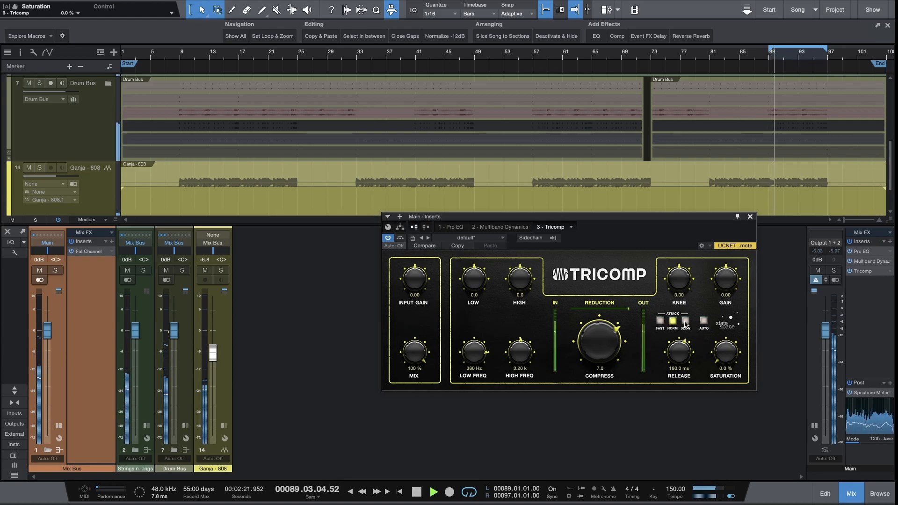
click(685, 321)
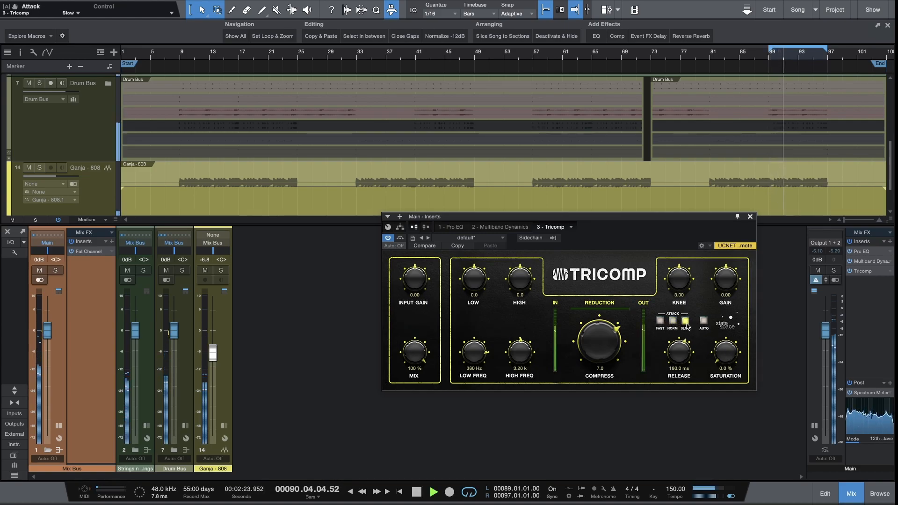
drag(679, 352, 678, 364)
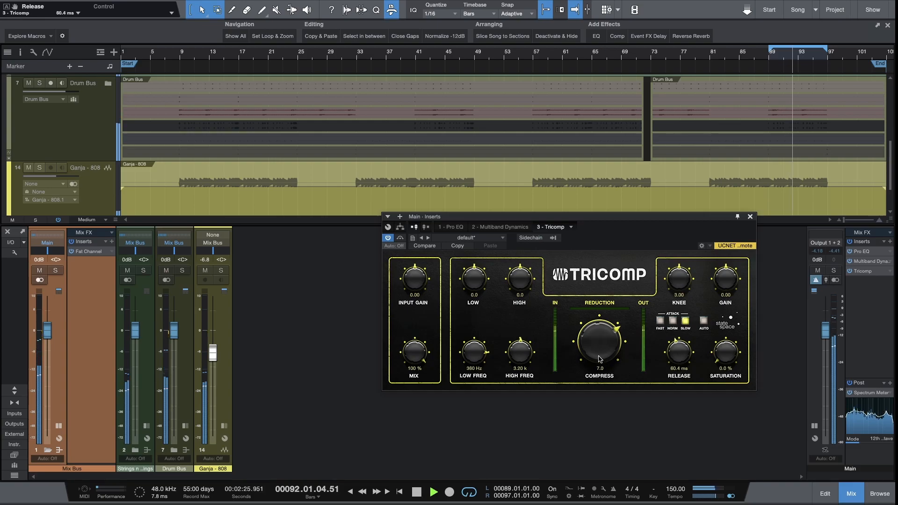
- Set Tricomp's compress amount to 8.4 and its saturation to 6.5 %, and stop playback
drag(599, 355, 600, 350)
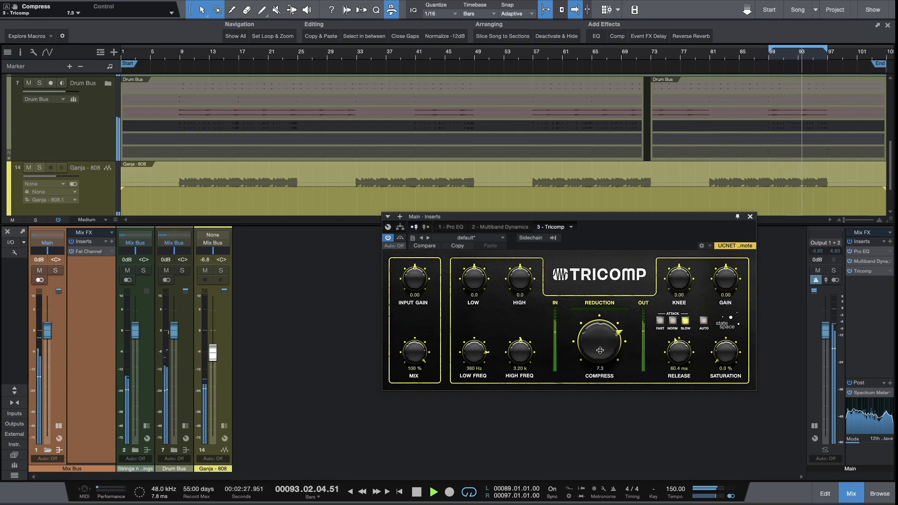
drag(600, 350, 600, 341)
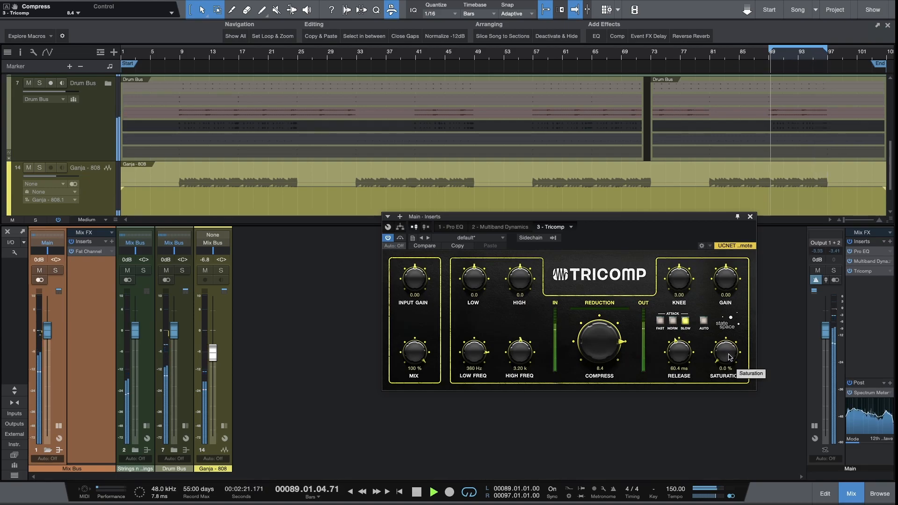
drag(729, 357, 731, 353)
key(space)
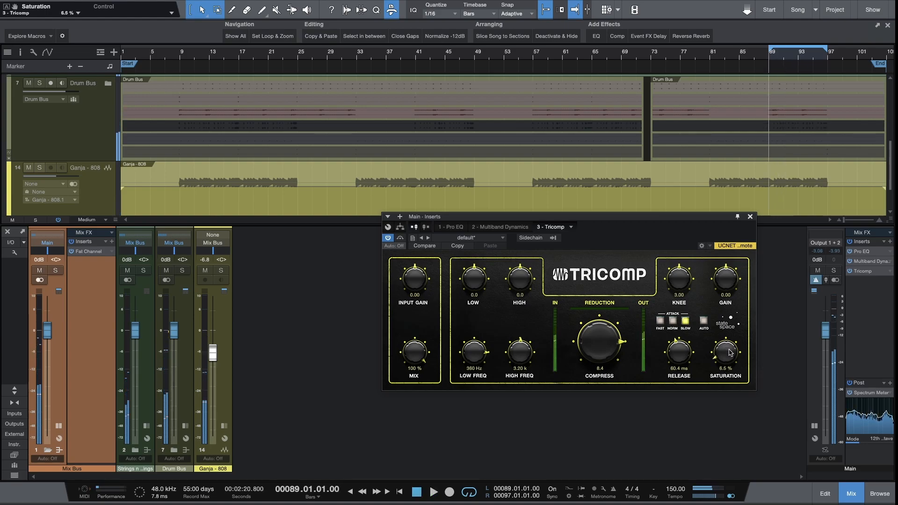
- Audition Tricomp with different saturation amounts on the looped section, keep its output gain at 0.00 dB and set the saturation to 5.5 %
drag(717, 280, 718, 297)
key(space)
mouse_move(742, 339)
mouse_down()
mouse_move(741, 284)
mouse_move(733, 348)
mouse_up()
key(space)
drag(732, 293, 733, 275)
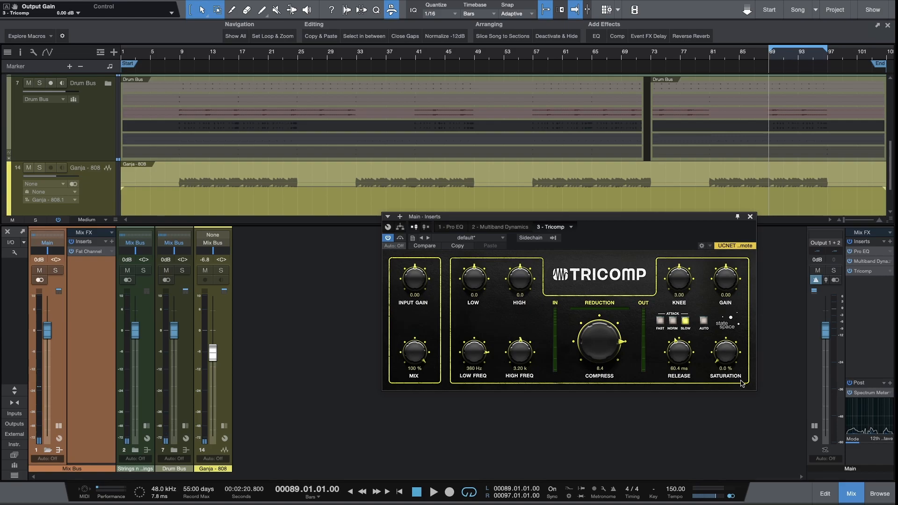
drag(732, 363, 730, 360)
key(space)
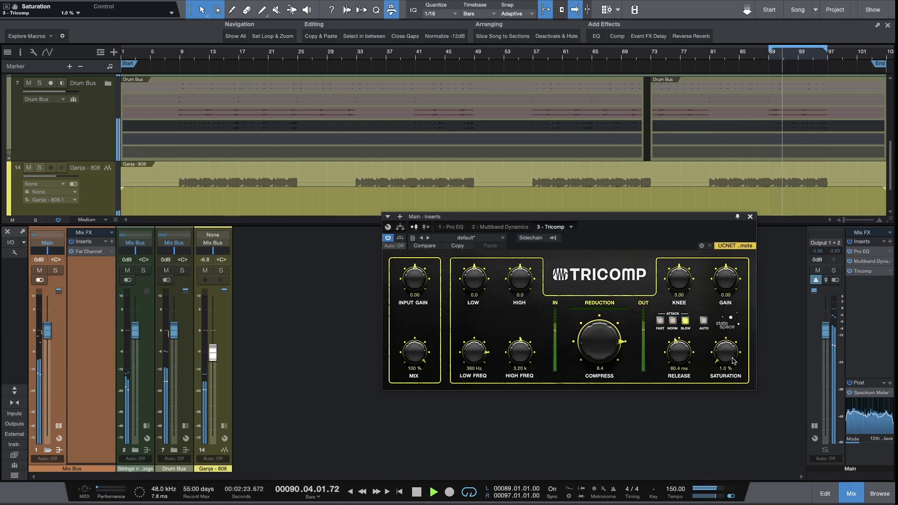
drag(733, 361, 731, 364)
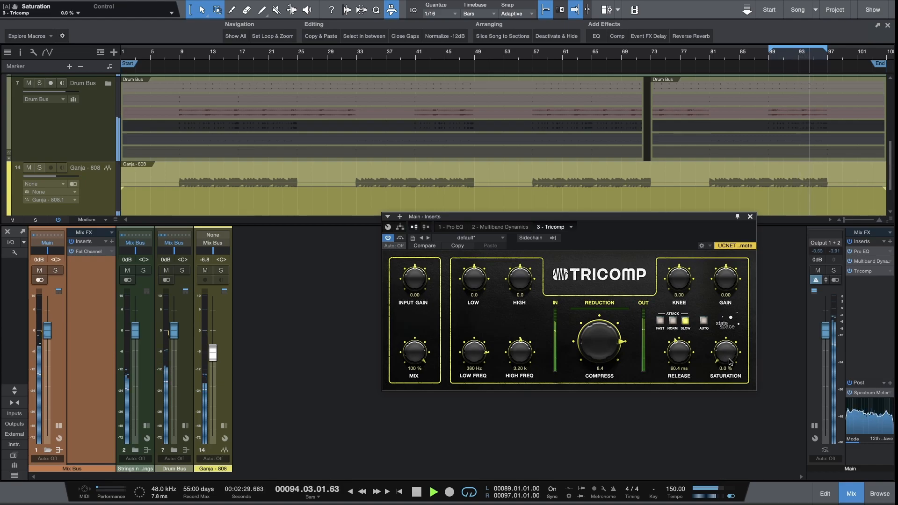
drag(730, 362, 730, 354)
key(space)
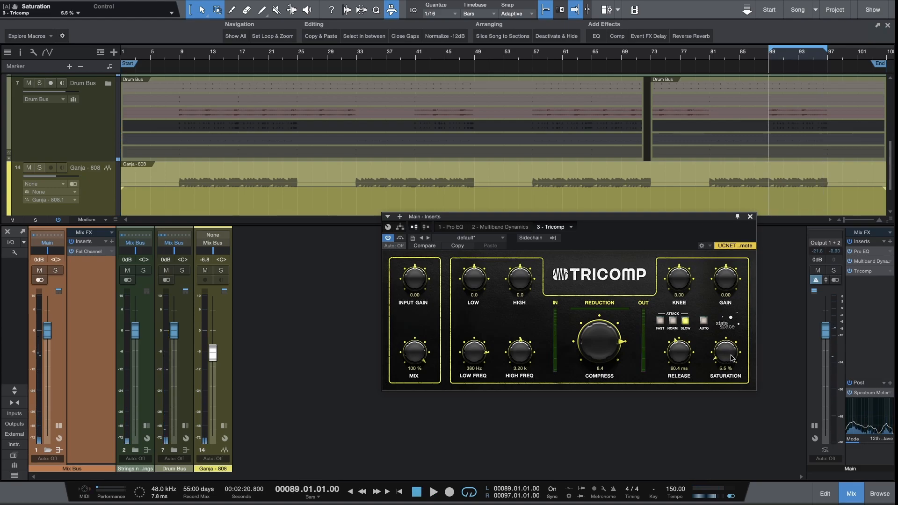
- Set Tricomp's mix to 23.5 % while the loop plays
drag(414, 352, 405, 442)
key(space)
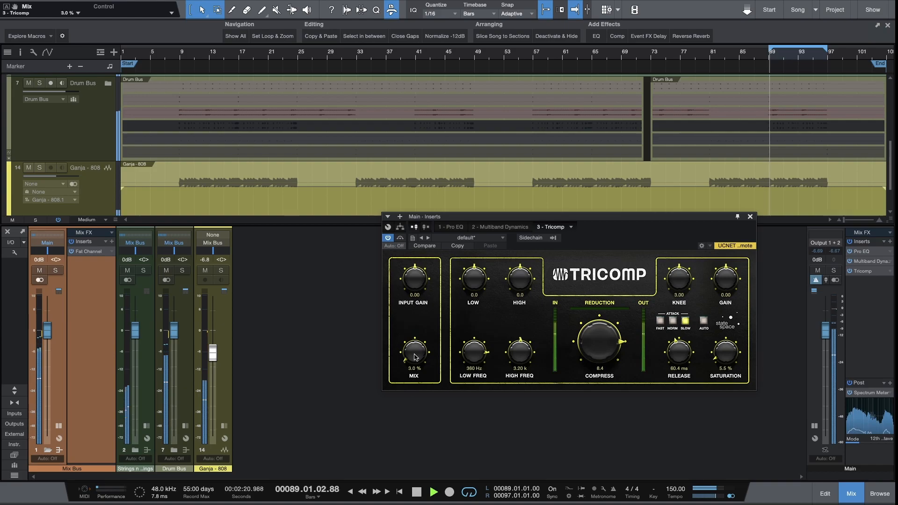
drag(416, 358, 426, 384)
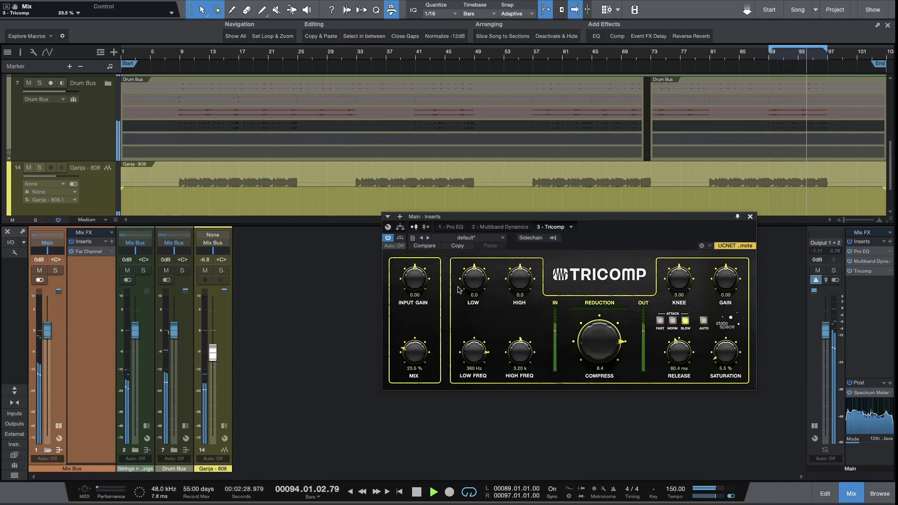
- Compare the loop with Tricomp bypassed and active, stop playback and save the song
click(401, 238)
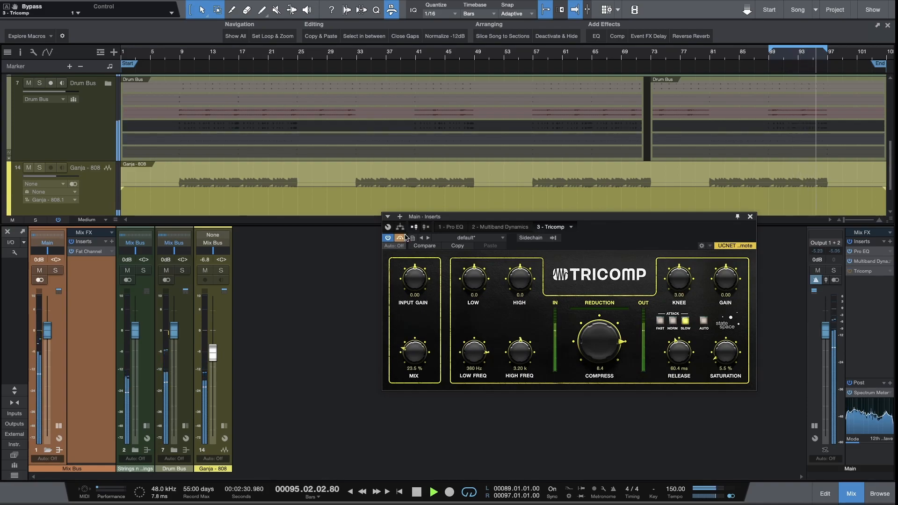
click(402, 237)
key(space)
key(ctrl+s)
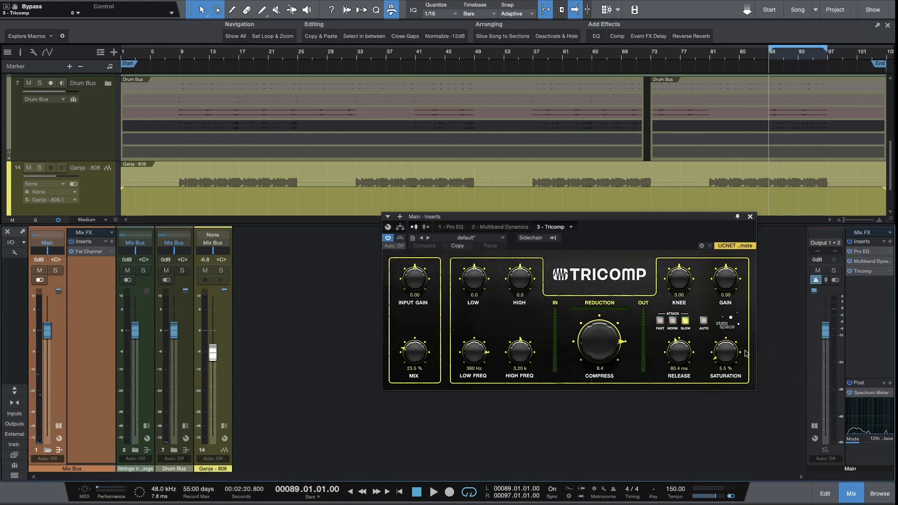
- Insert the Limiter after Tricomp on the Main output
key(space)
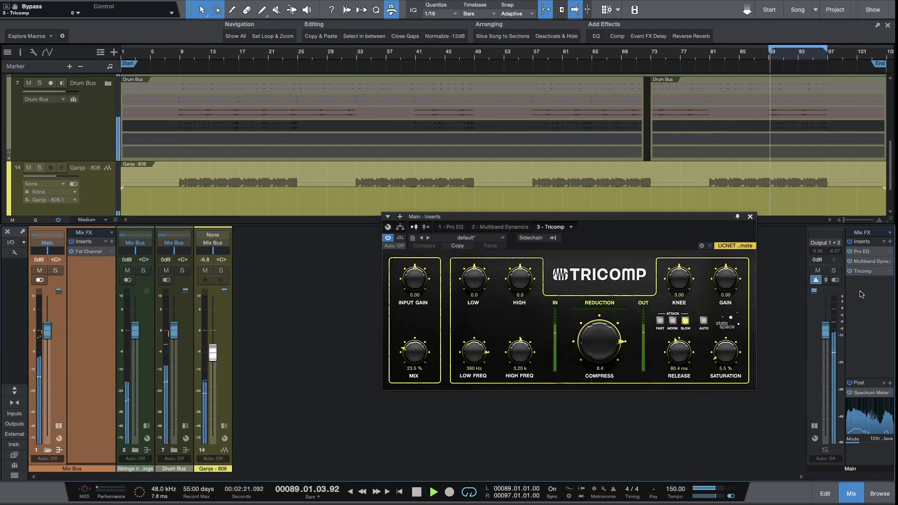
key(space)
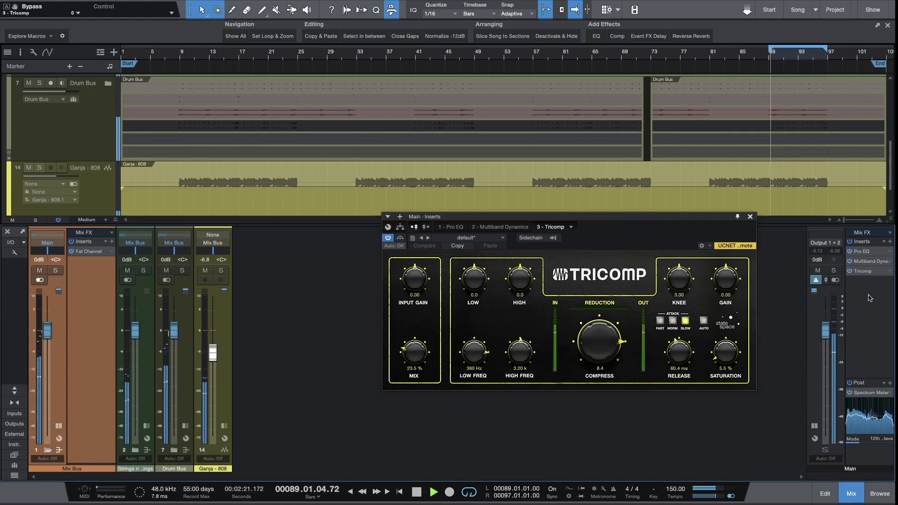
click(890, 241)
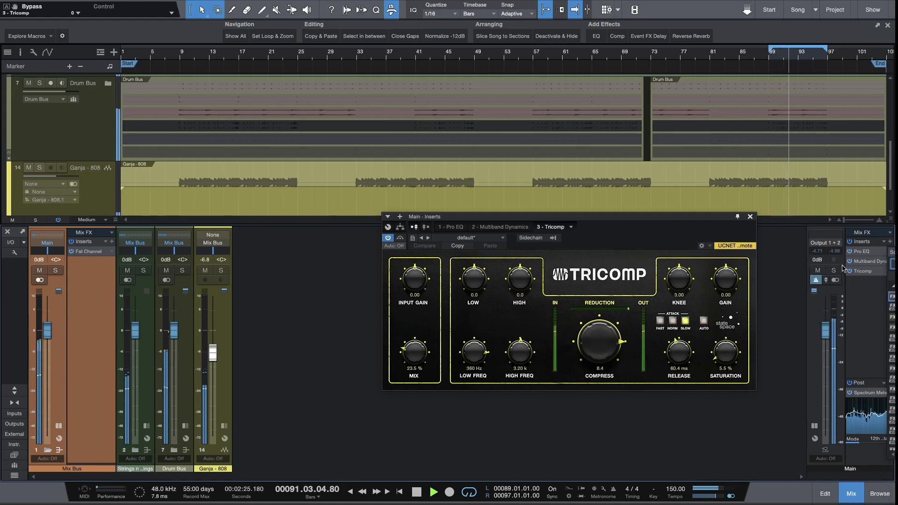
key(space)
click(890, 242)
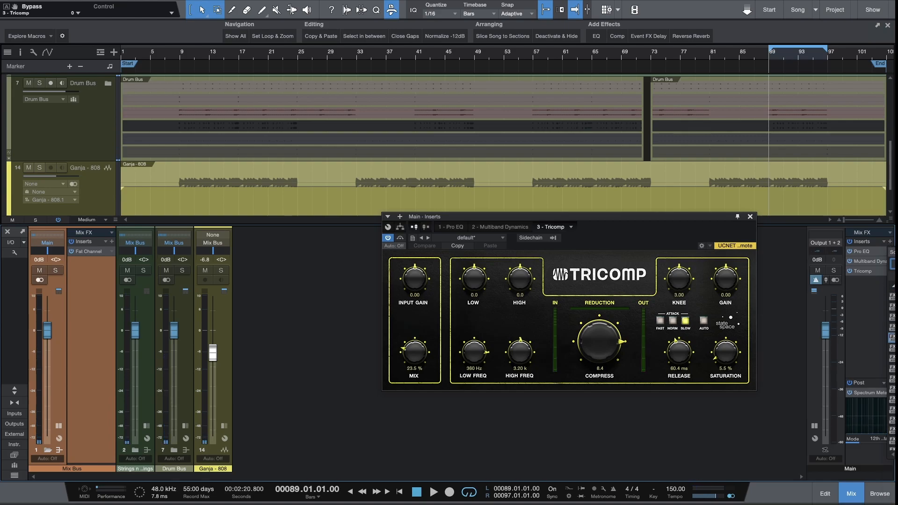
click(892, 445)
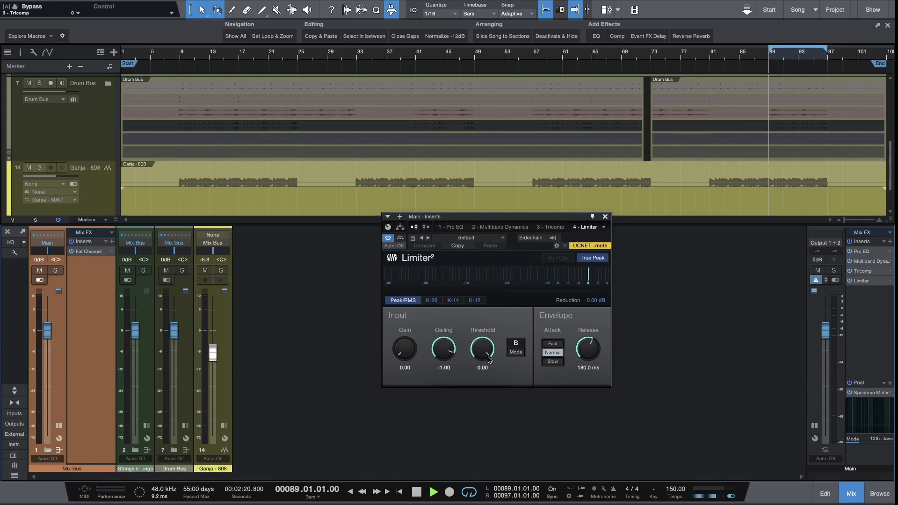
- Set the Main output Limiter's threshold to -8.16 dB and its attack to Slow while the loop plays
key(space)
drag(482, 359, 489, 380)
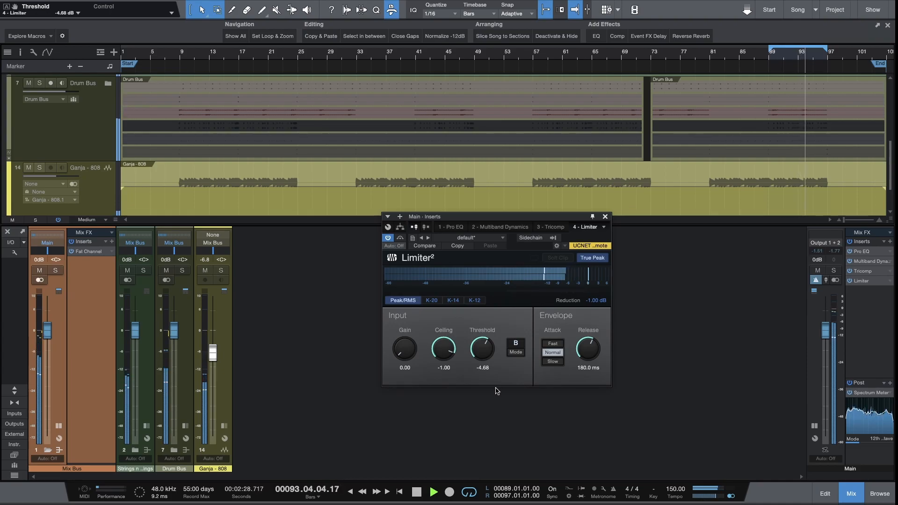
mouse_move(485, 359)
mouse_down()
mouse_move(483, 366)
mouse_move(483, 355)
mouse_up()
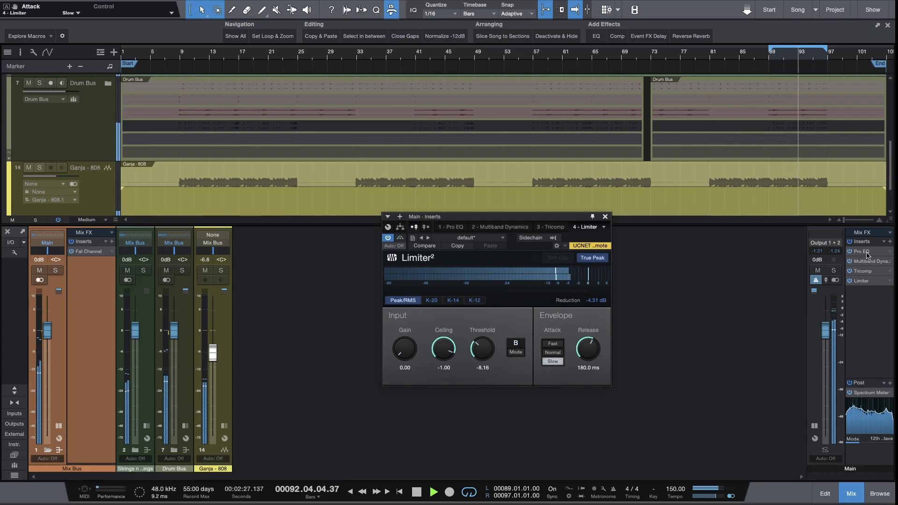
- Set the mid-frequency band of the Main output's Pro EQ to 0.94 dB at 2.12 kHz, close the plug-in and stop playback
click(861, 251)
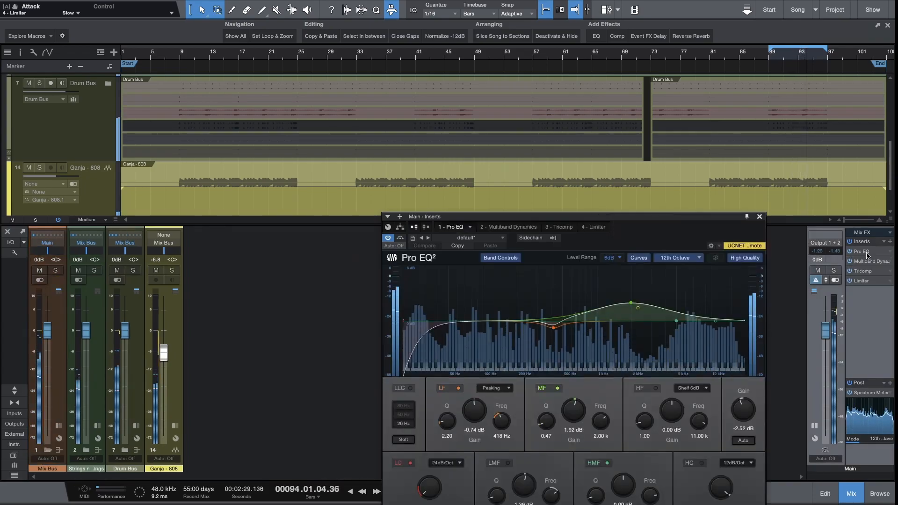
drag(631, 303, 634, 315)
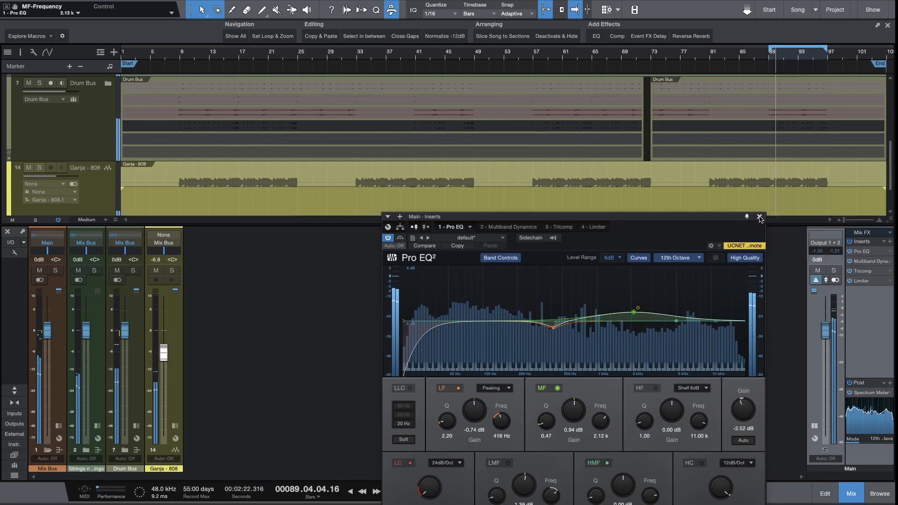
click(759, 218)
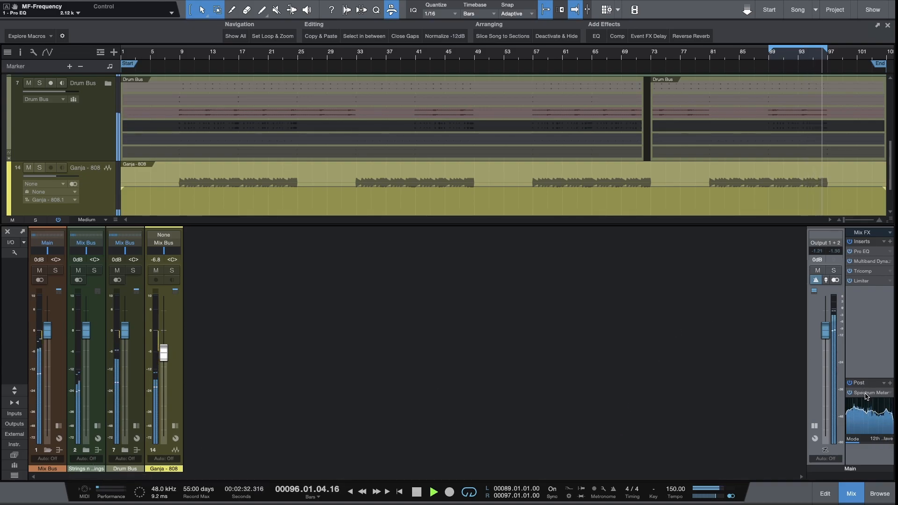
key(space)
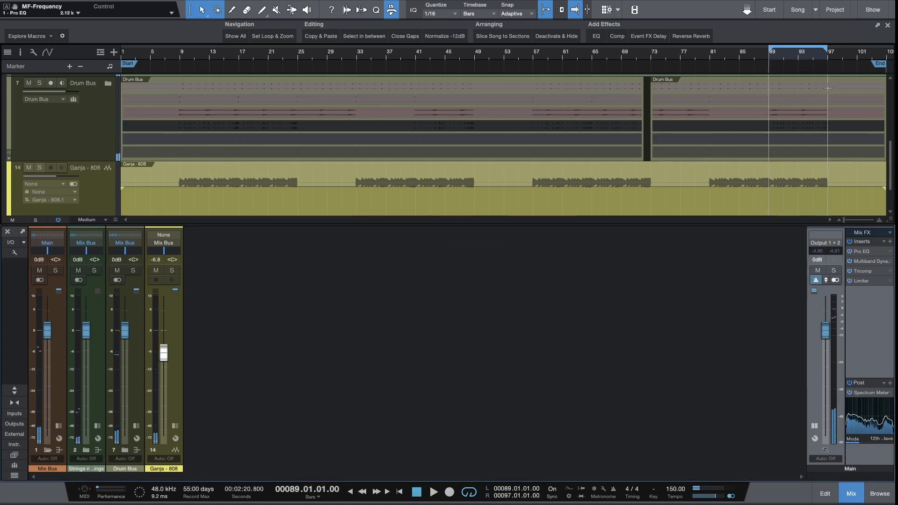
- Close the mixer and enlarge the tracks to fill the arrangement, keeping the Mix Bus folder expanded
key(shift+w)
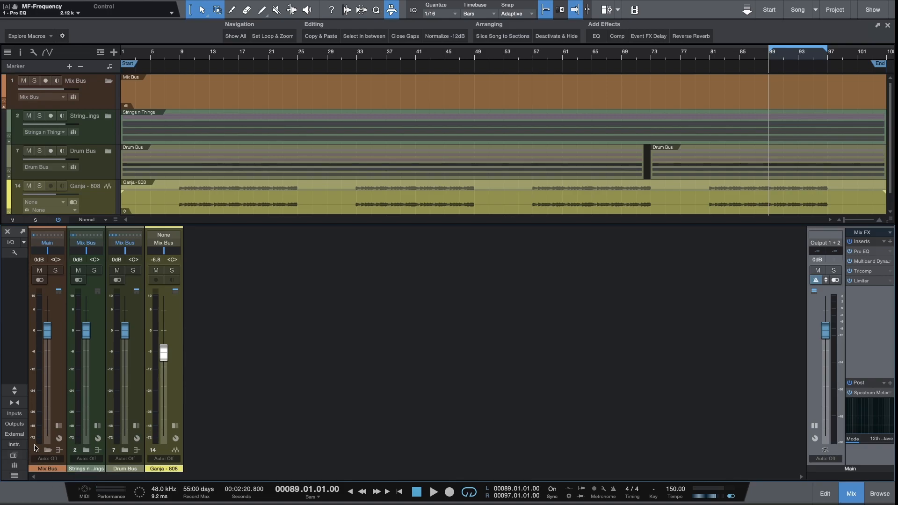
click(50, 450)
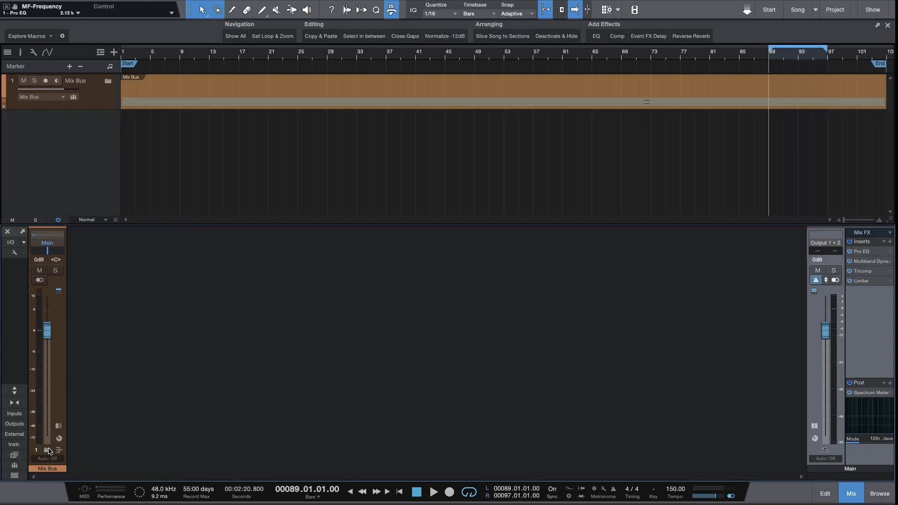
click(48, 449)
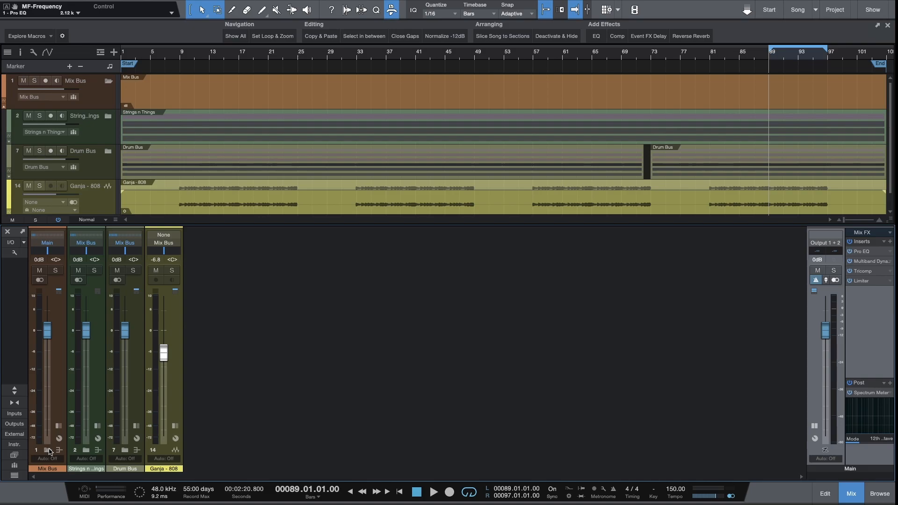
click(8, 232)
key(alt+z)
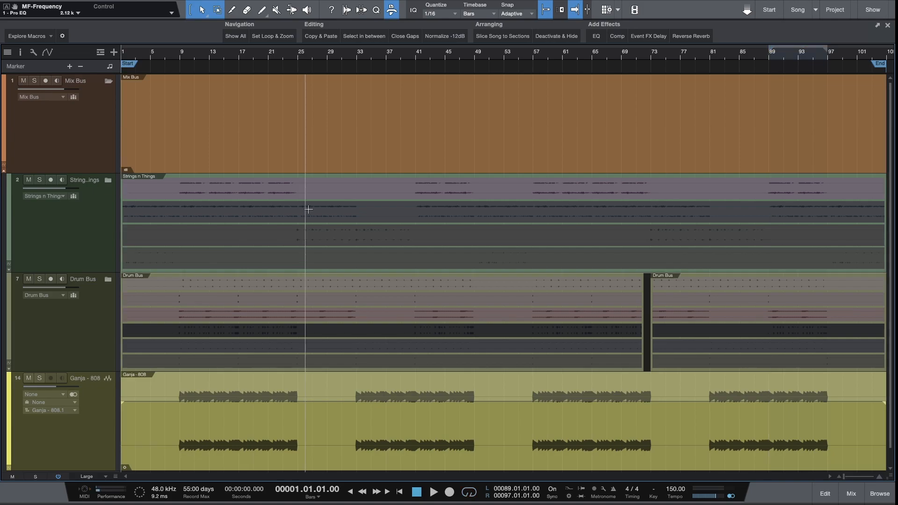
- Play the song from its start with looping off and reduce the height of the tracks
key(space)
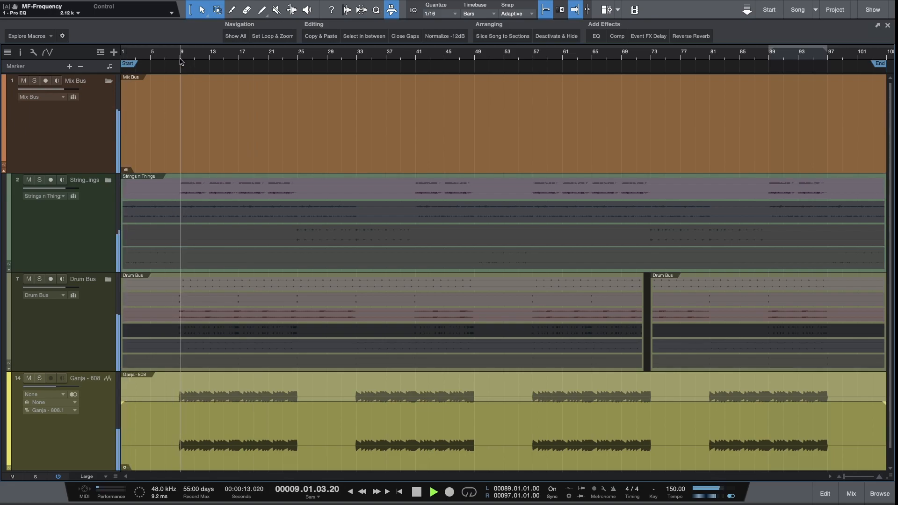
key(space)
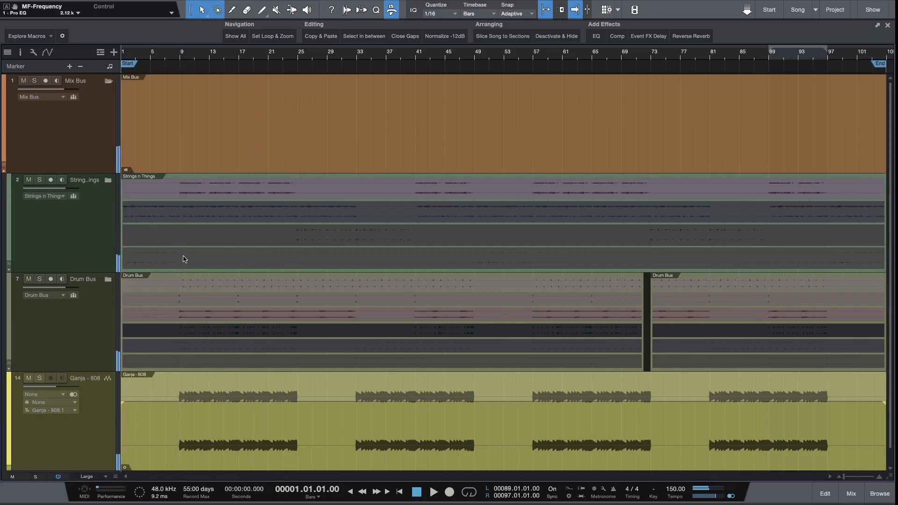
scroll(311, 171, down, 5)
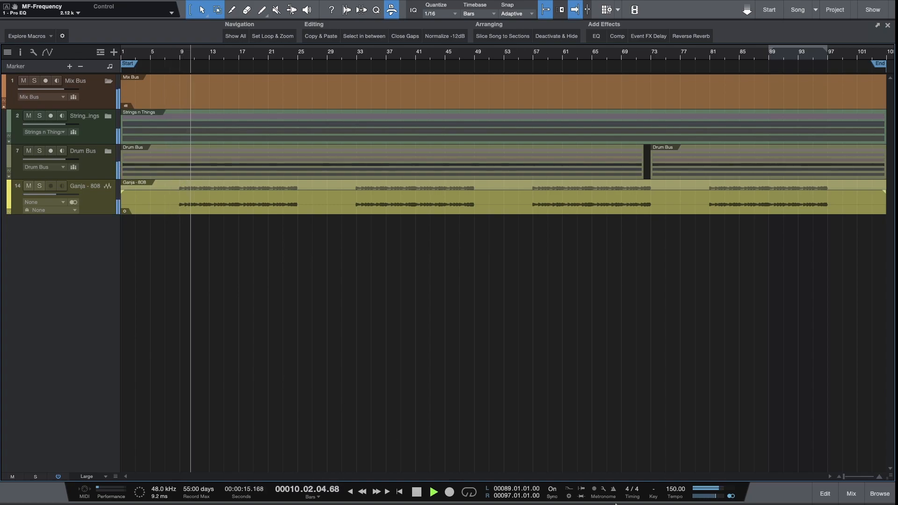
- Set the release of the Compressor on the Ganja - 808 channel to 26.2 ms and close its window
click(850, 494)
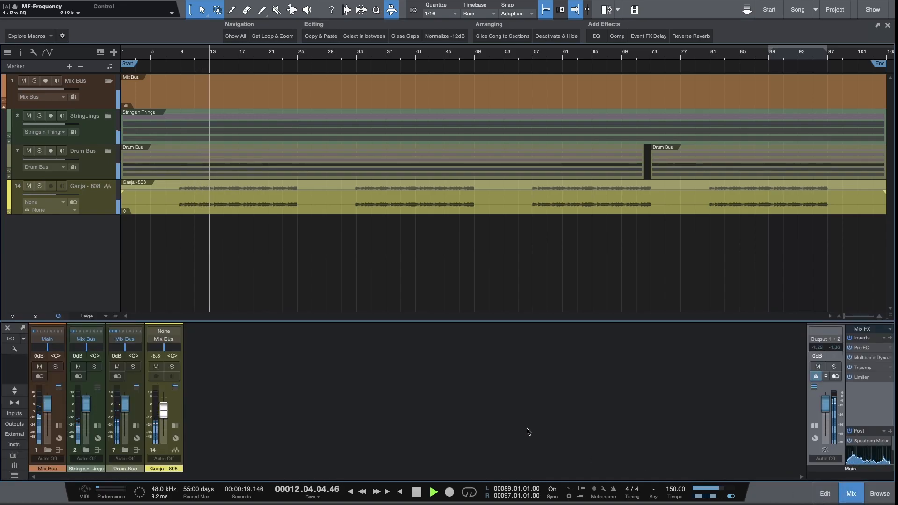
click(176, 427)
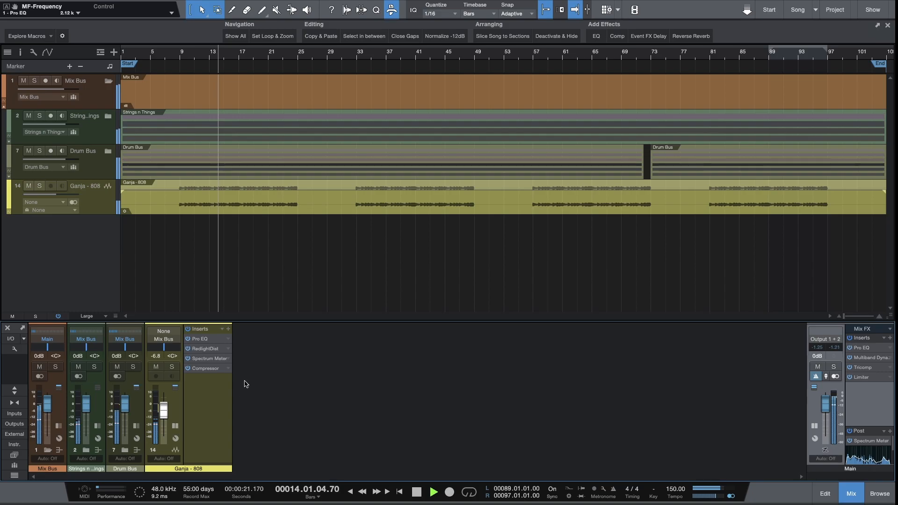
click(213, 369)
drag(450, 164, 450, 171)
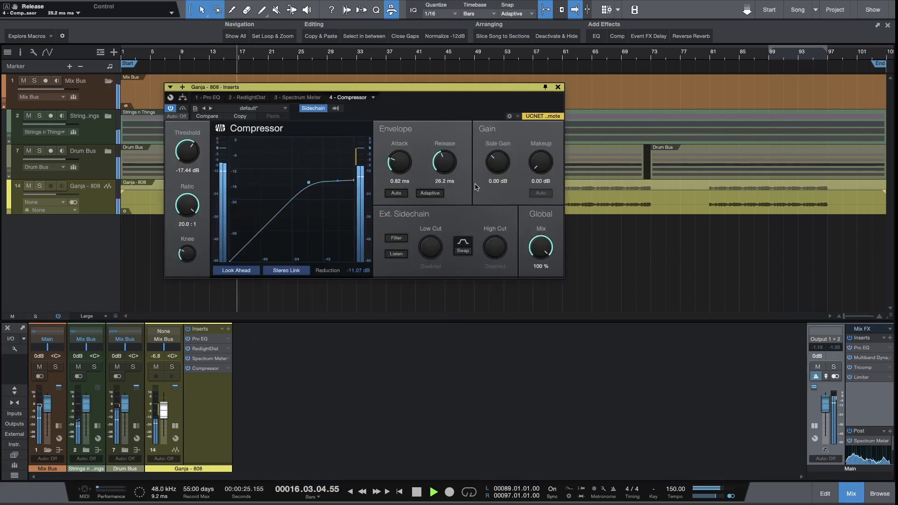
click(558, 88)
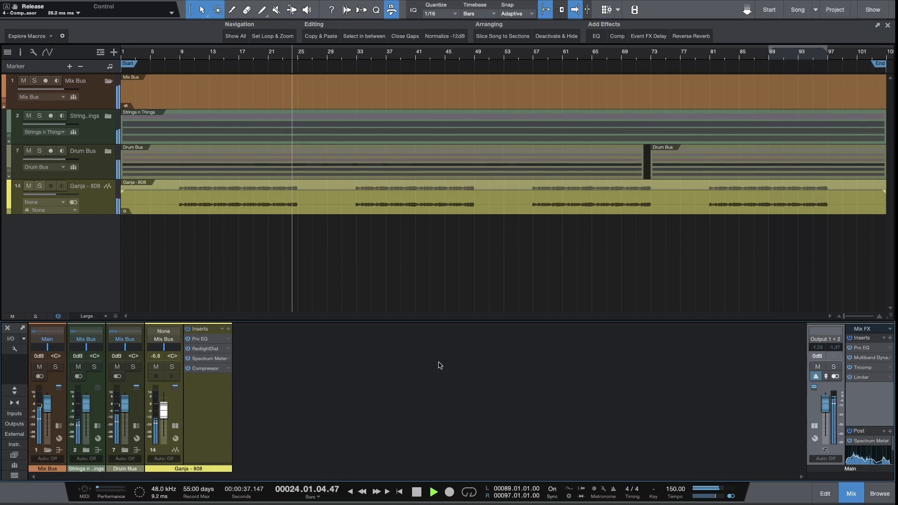
- Lower the Ganja - Hi Hat channel inside the Drum Bus to -3.4 dB and collapse the folder again
click(125, 450)
drag(241, 407, 241, 410)
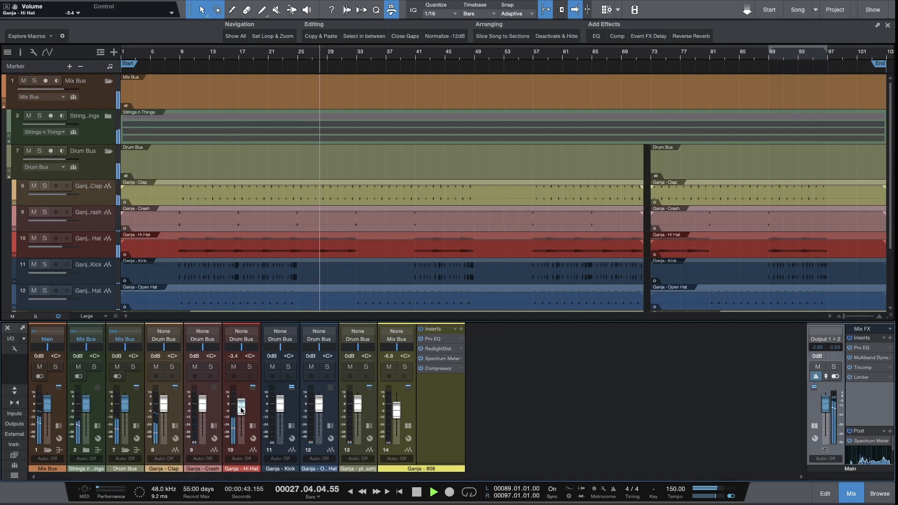
click(125, 450)
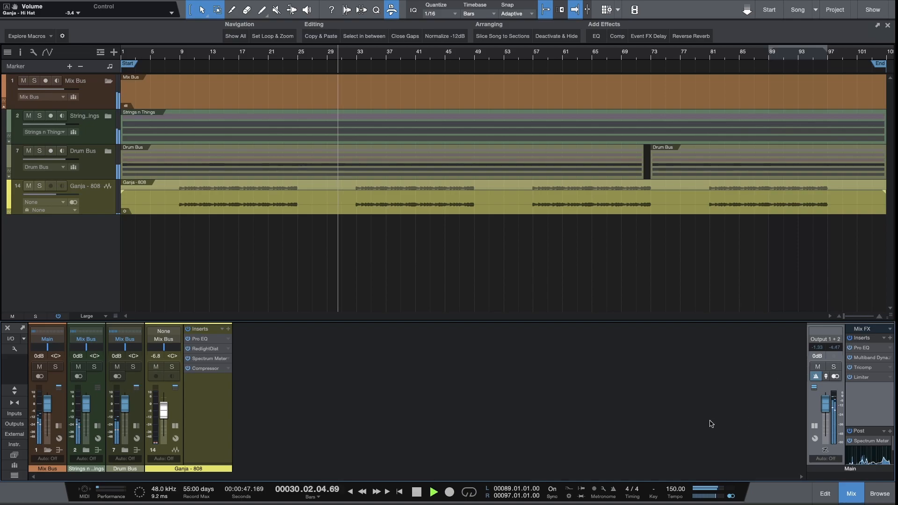
- Set the threshold of the Main output's Limiter to -8.94 dB and close its window
double_click(871, 378)
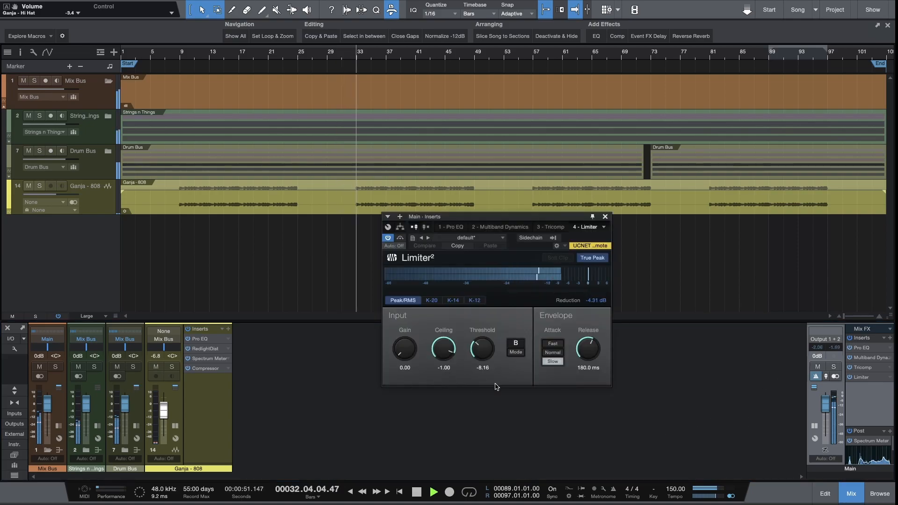
drag(491, 345, 489, 347)
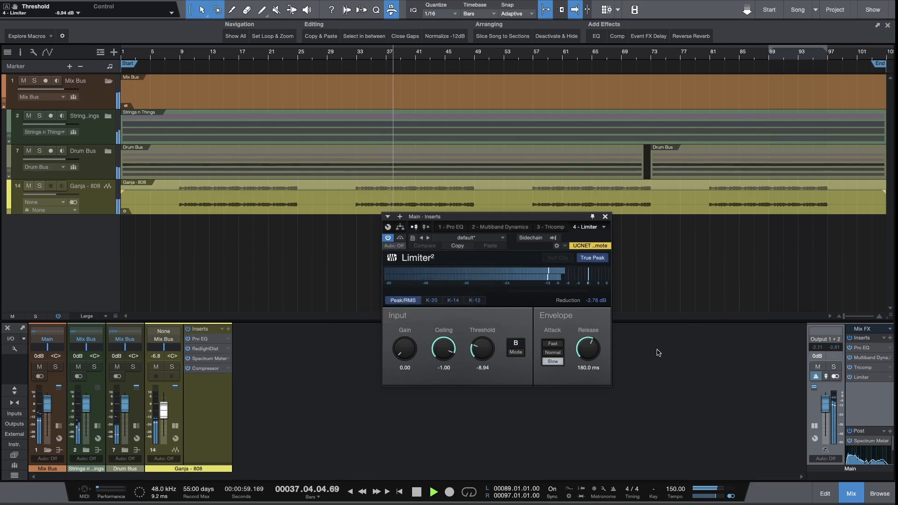
click(605, 217)
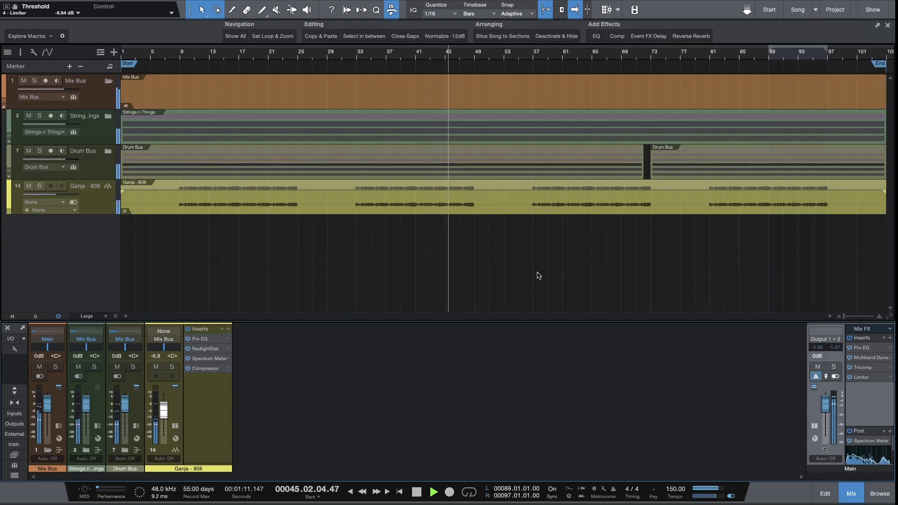
- Move playback to bar 48, resize the mixer back to a low height and stop the song
drag(766, 322, 765, 151)
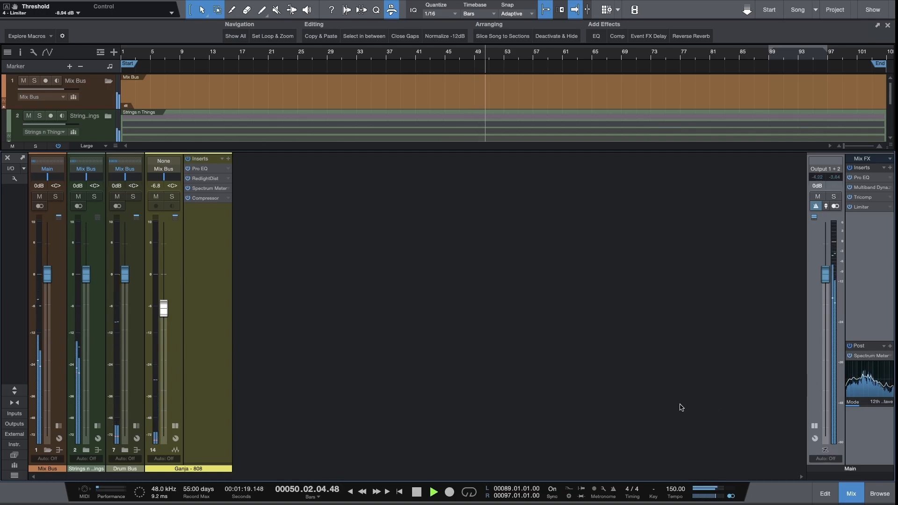
click(470, 54)
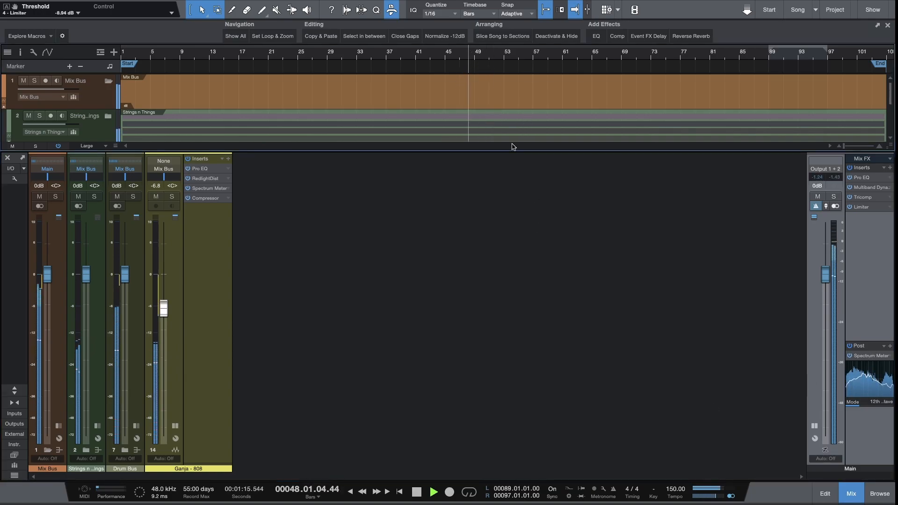
drag(509, 148, 473, 322)
key(space)
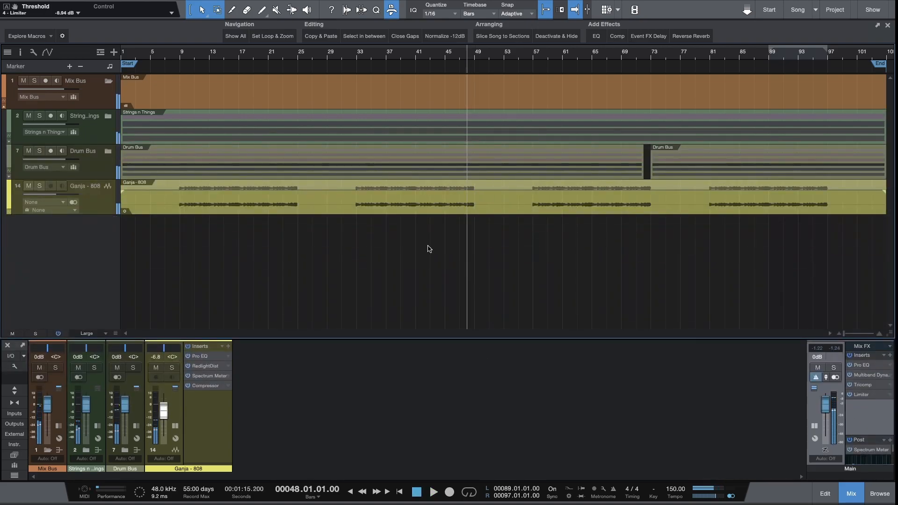
- Expand the Strings n Things and Drum Bus folders to show their individual tracks and channels
click(107, 118)
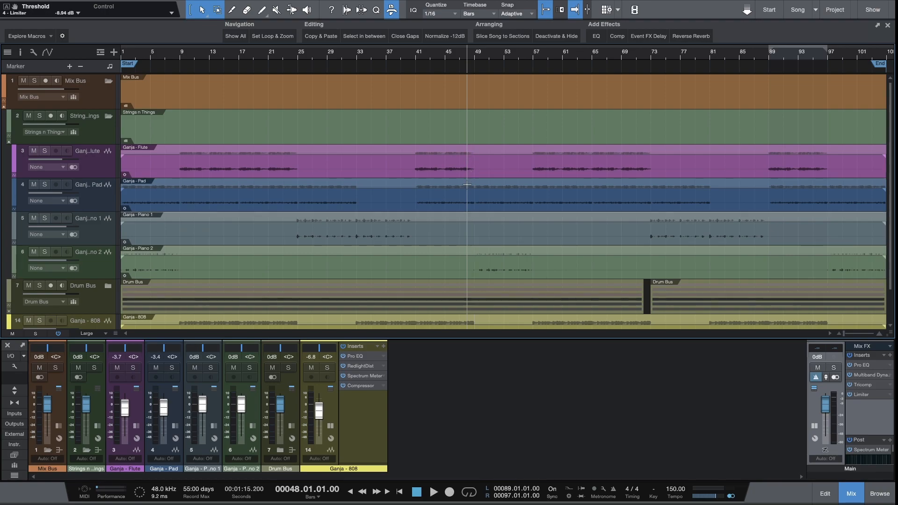
scroll(465, 249, down, 2)
scroll(458, 246, up, 2)
scroll(459, 247, down, 2)
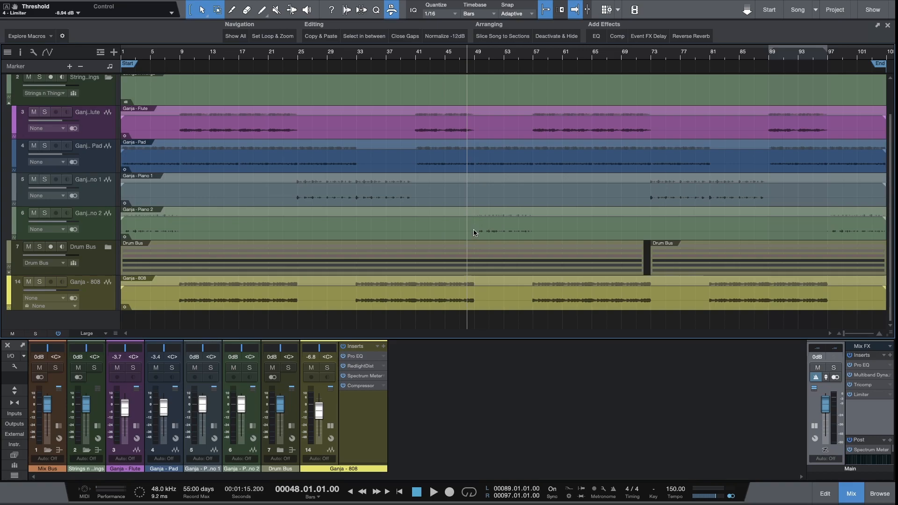
click(108, 247)
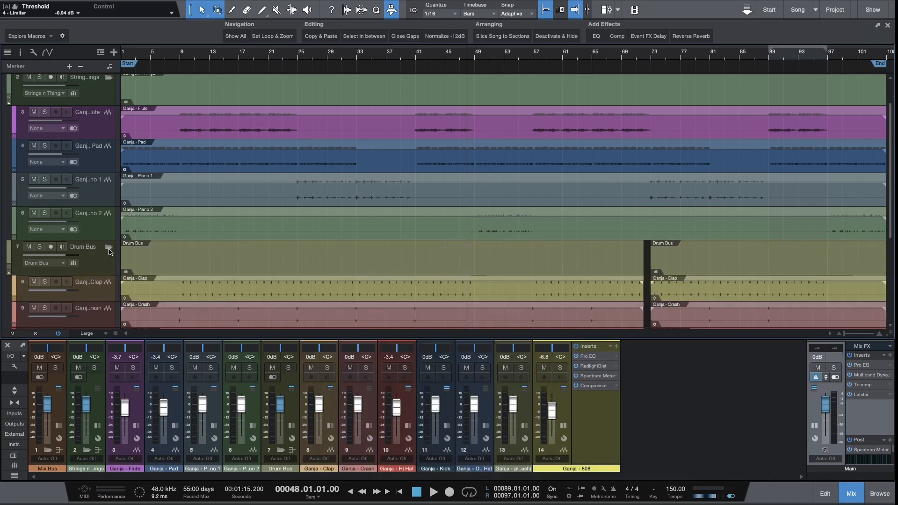
- Play the song from bar 48 and examine the frequency balance in the Main output's post-fader Spectrum Meter
key(space)
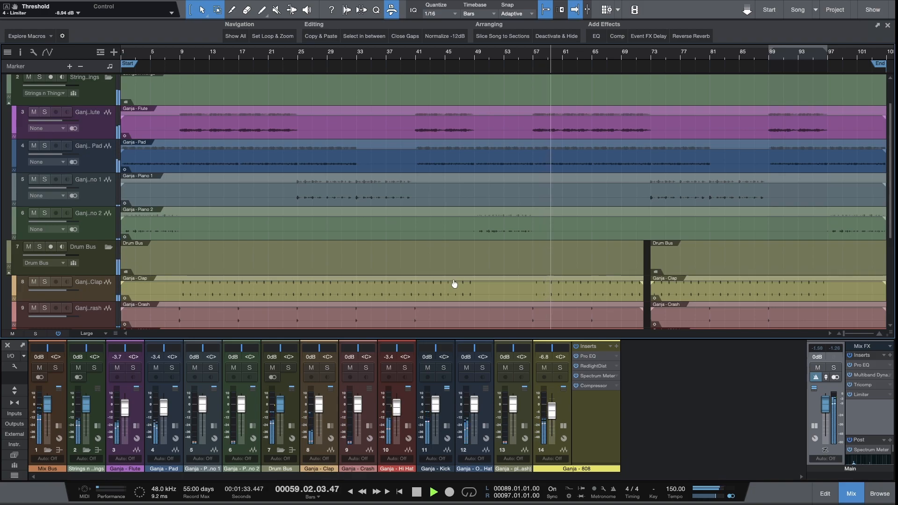
click(867, 450)
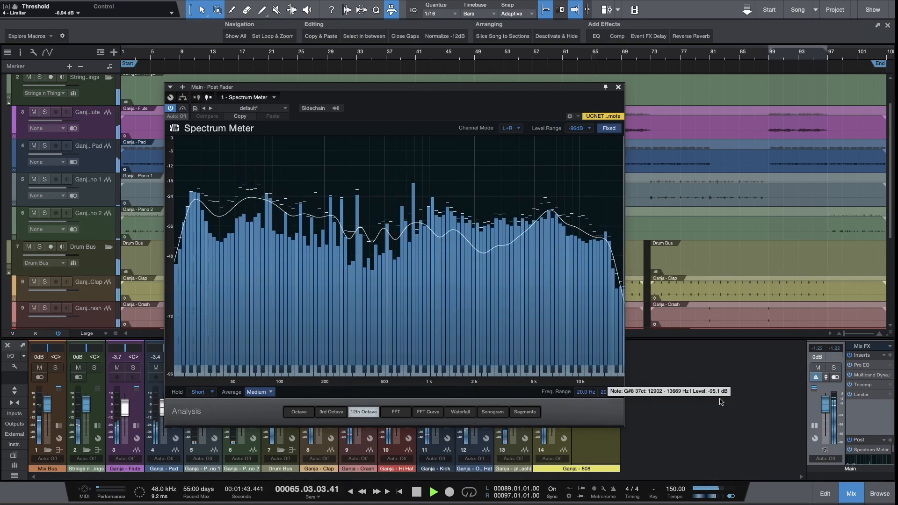
click(618, 88)
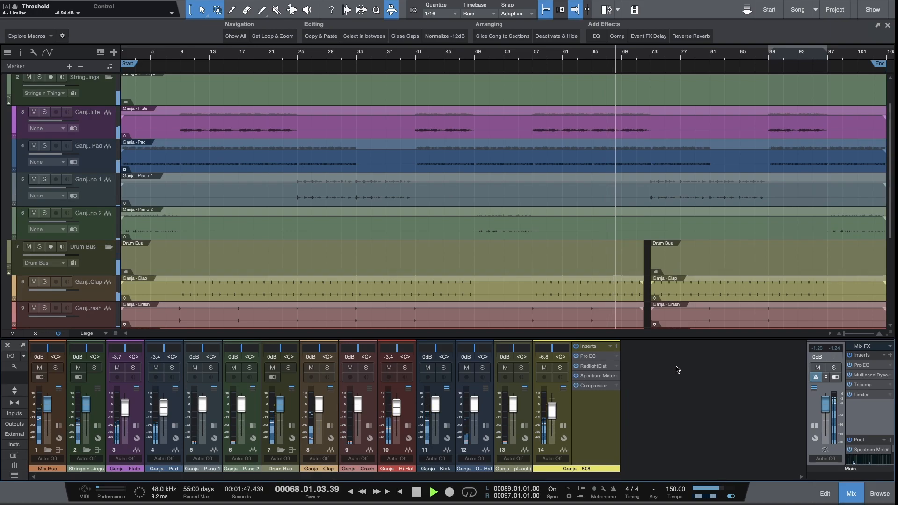
- Reduce the track height to Tiny and compare the playback with the Ganja - 808 channel muted and unmuted
key(shift+w)
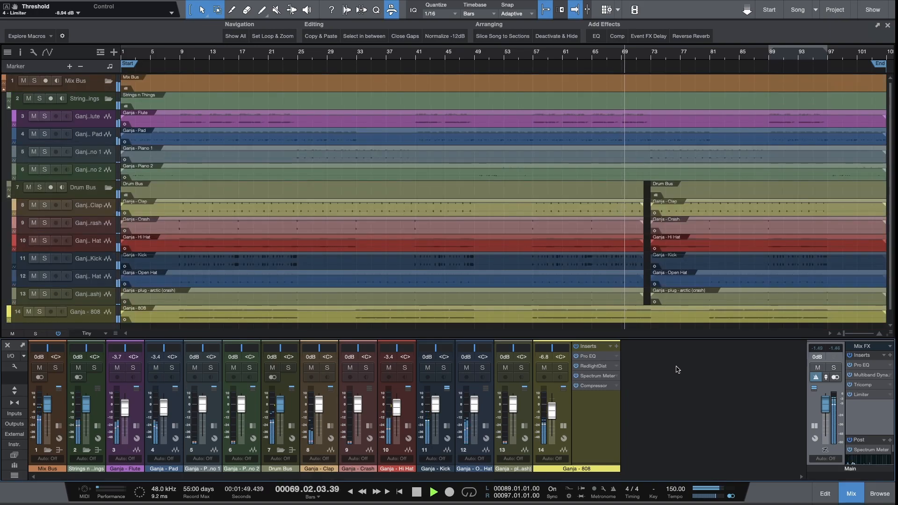
click(547, 369)
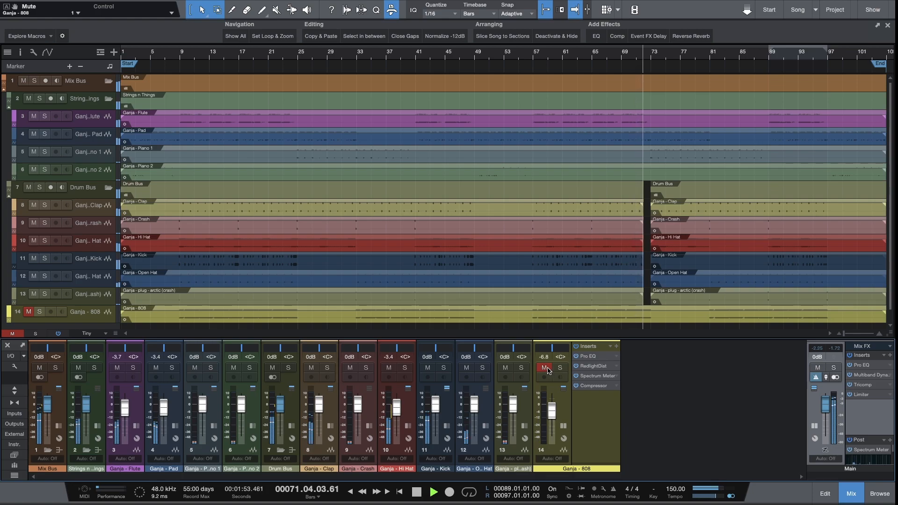
click(545, 368)
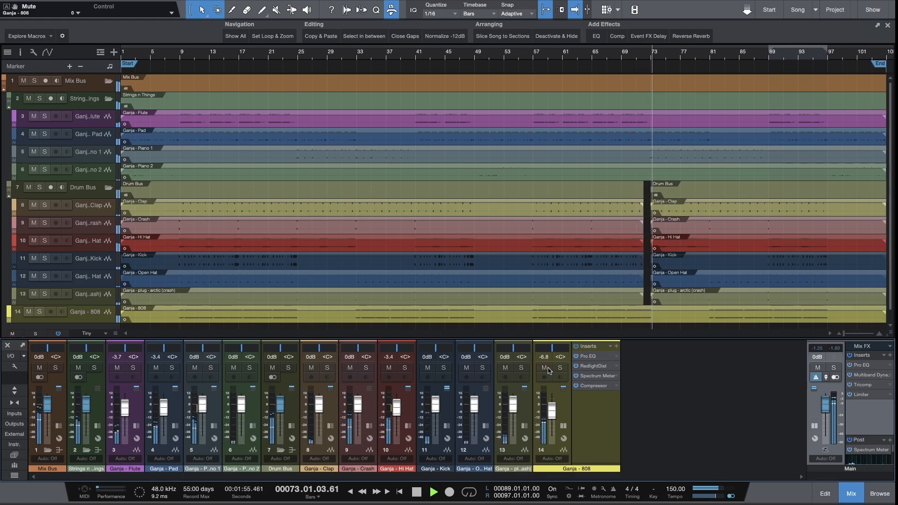
key(space)
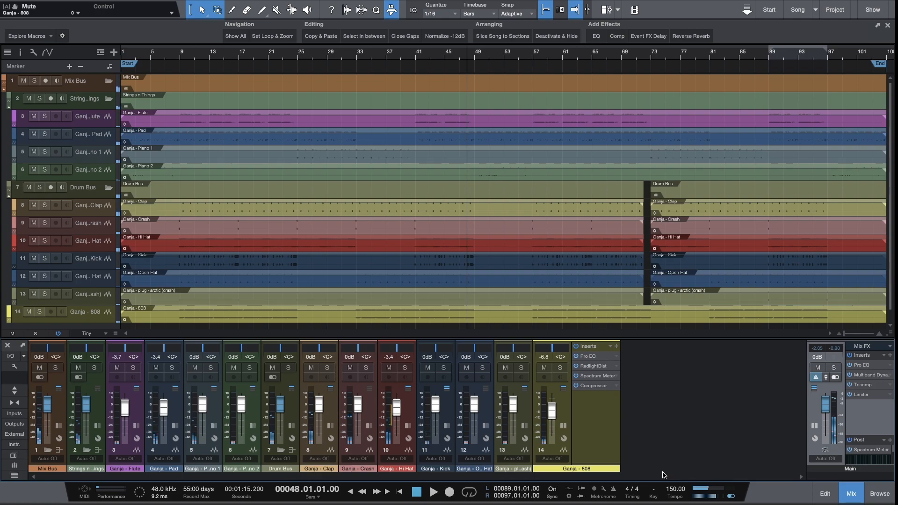